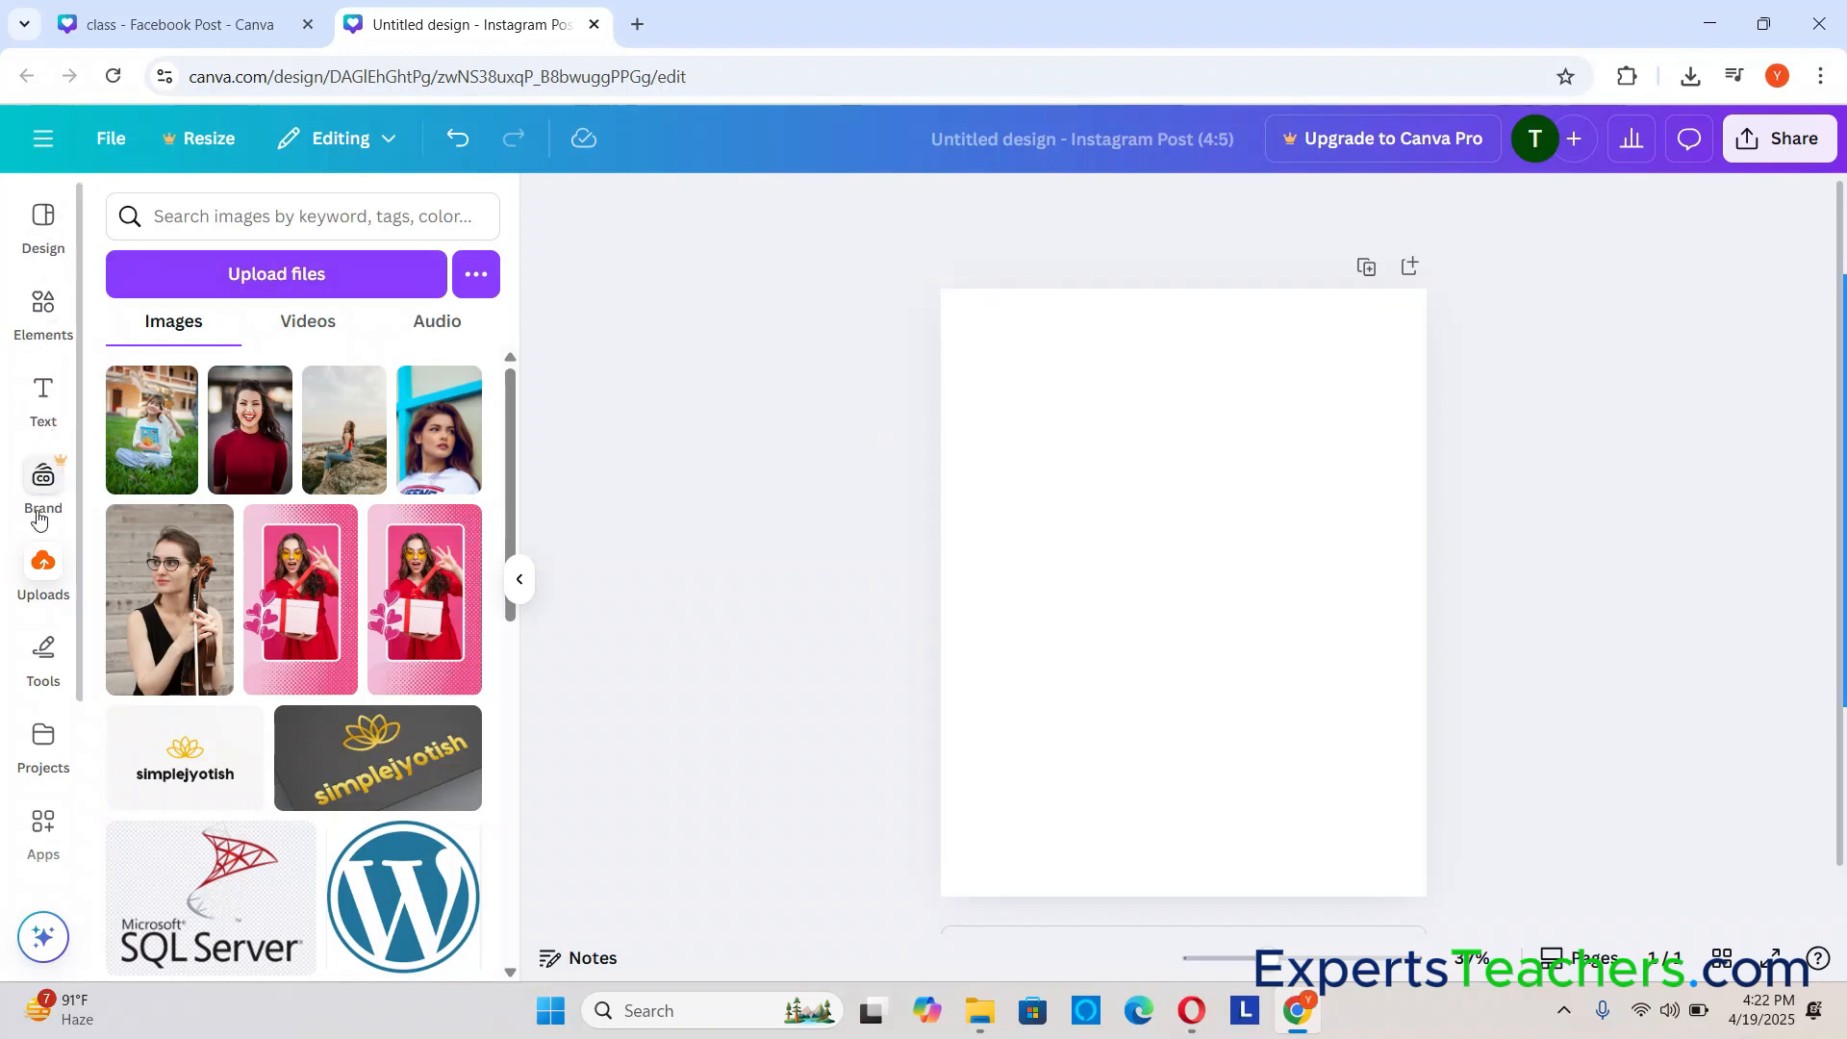
Step: Add the recently used pink neon GLOW text style to the middle of the blank page
click(41, 383)
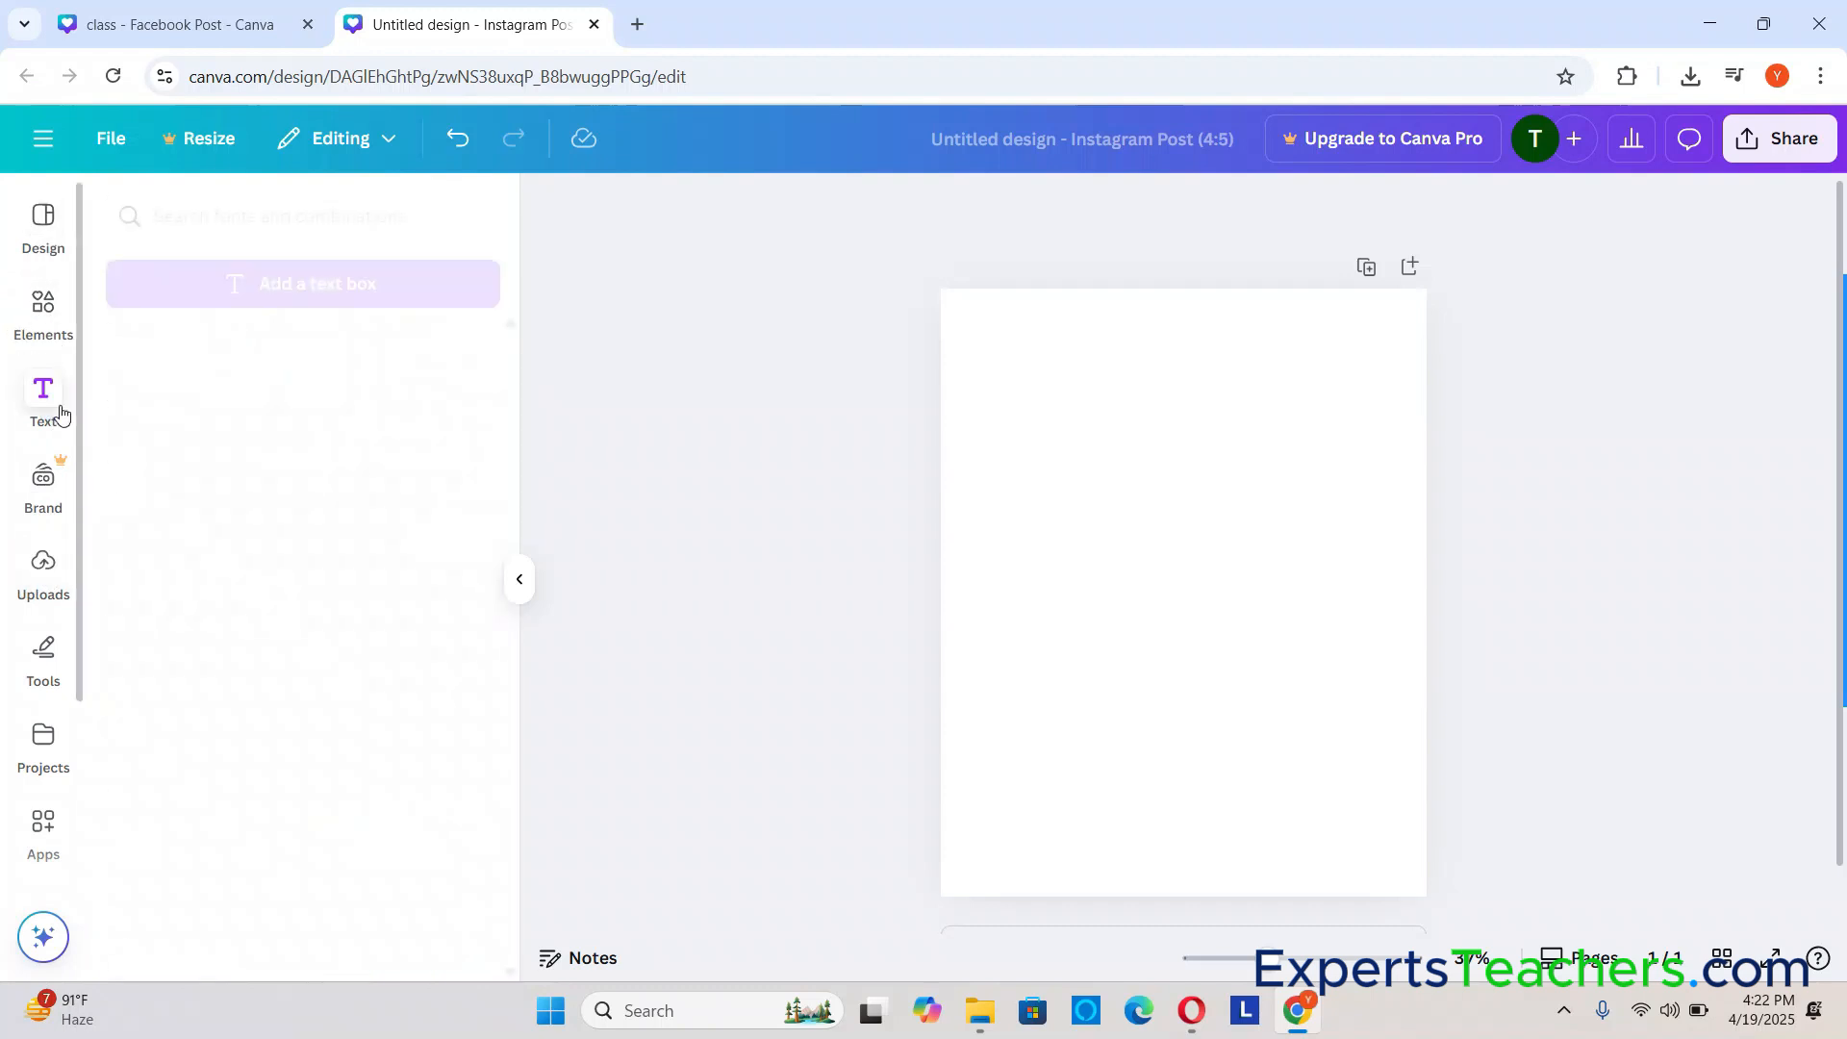
scroll(439, 510, down, 2)
scroll(439, 519, down, 5)
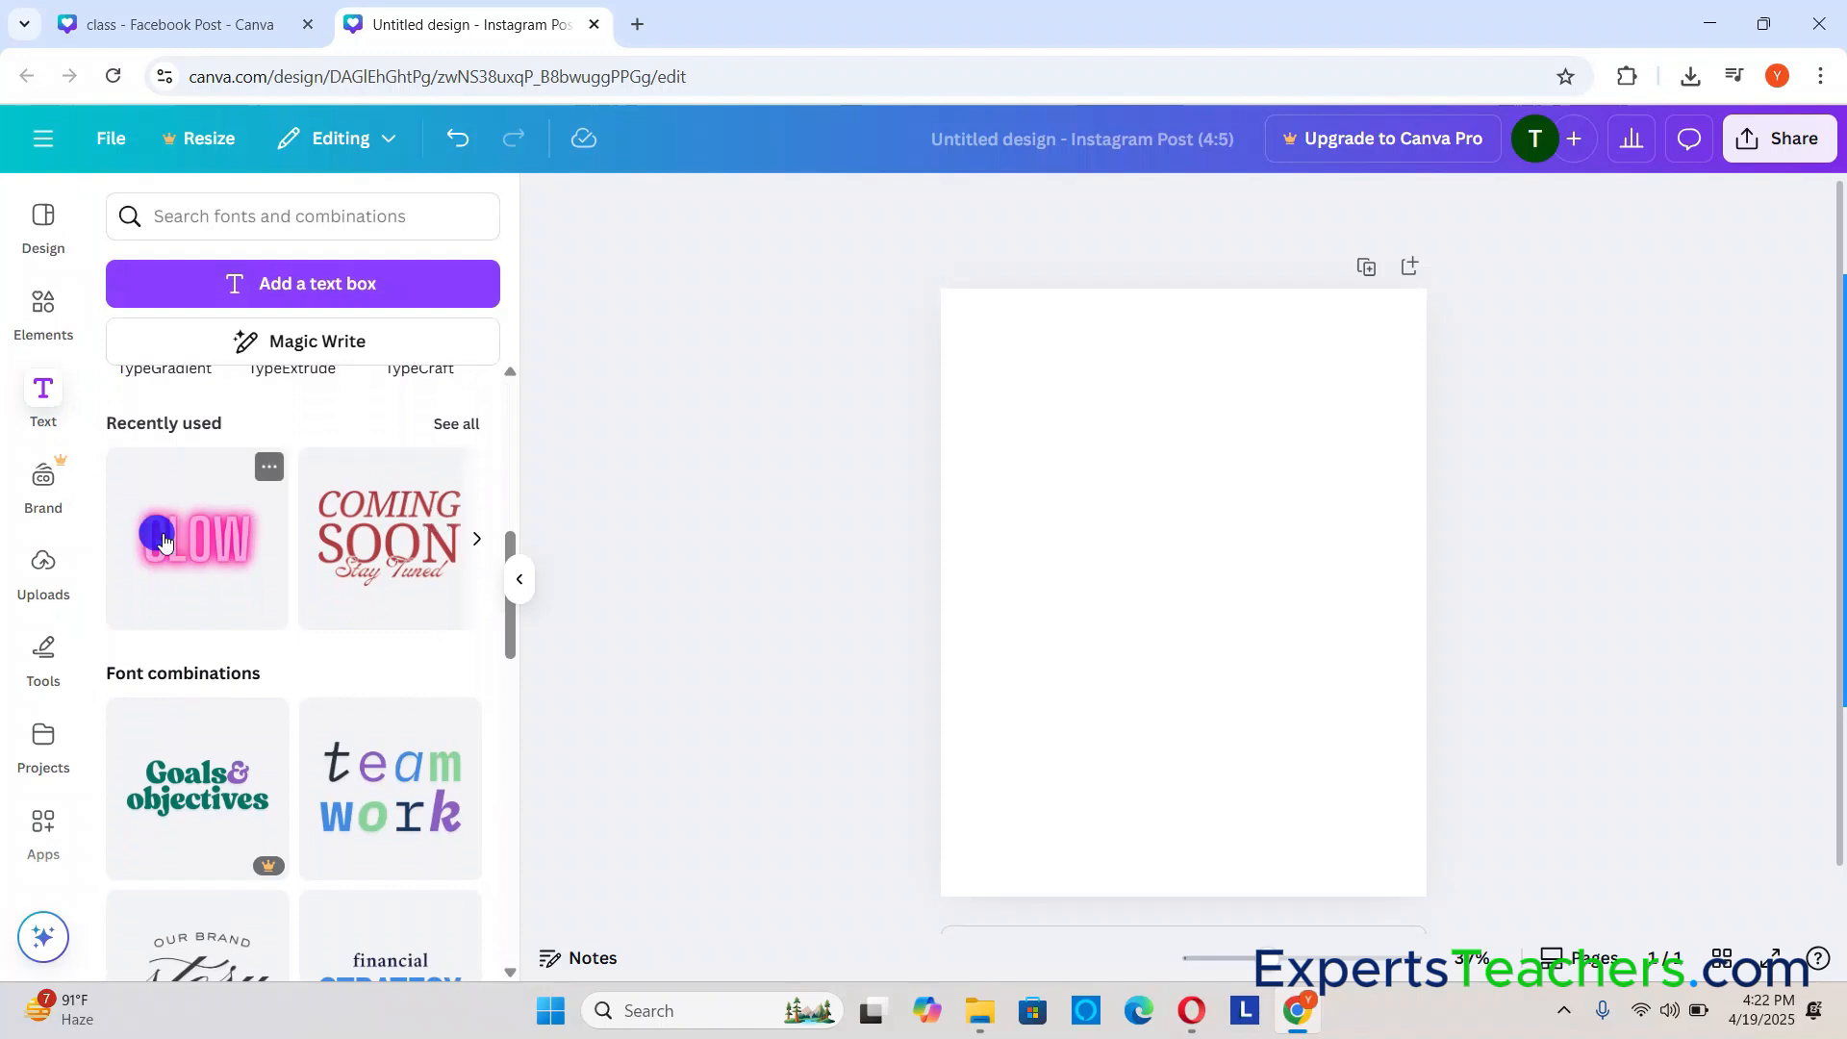
drag(163, 542, 1023, 523)
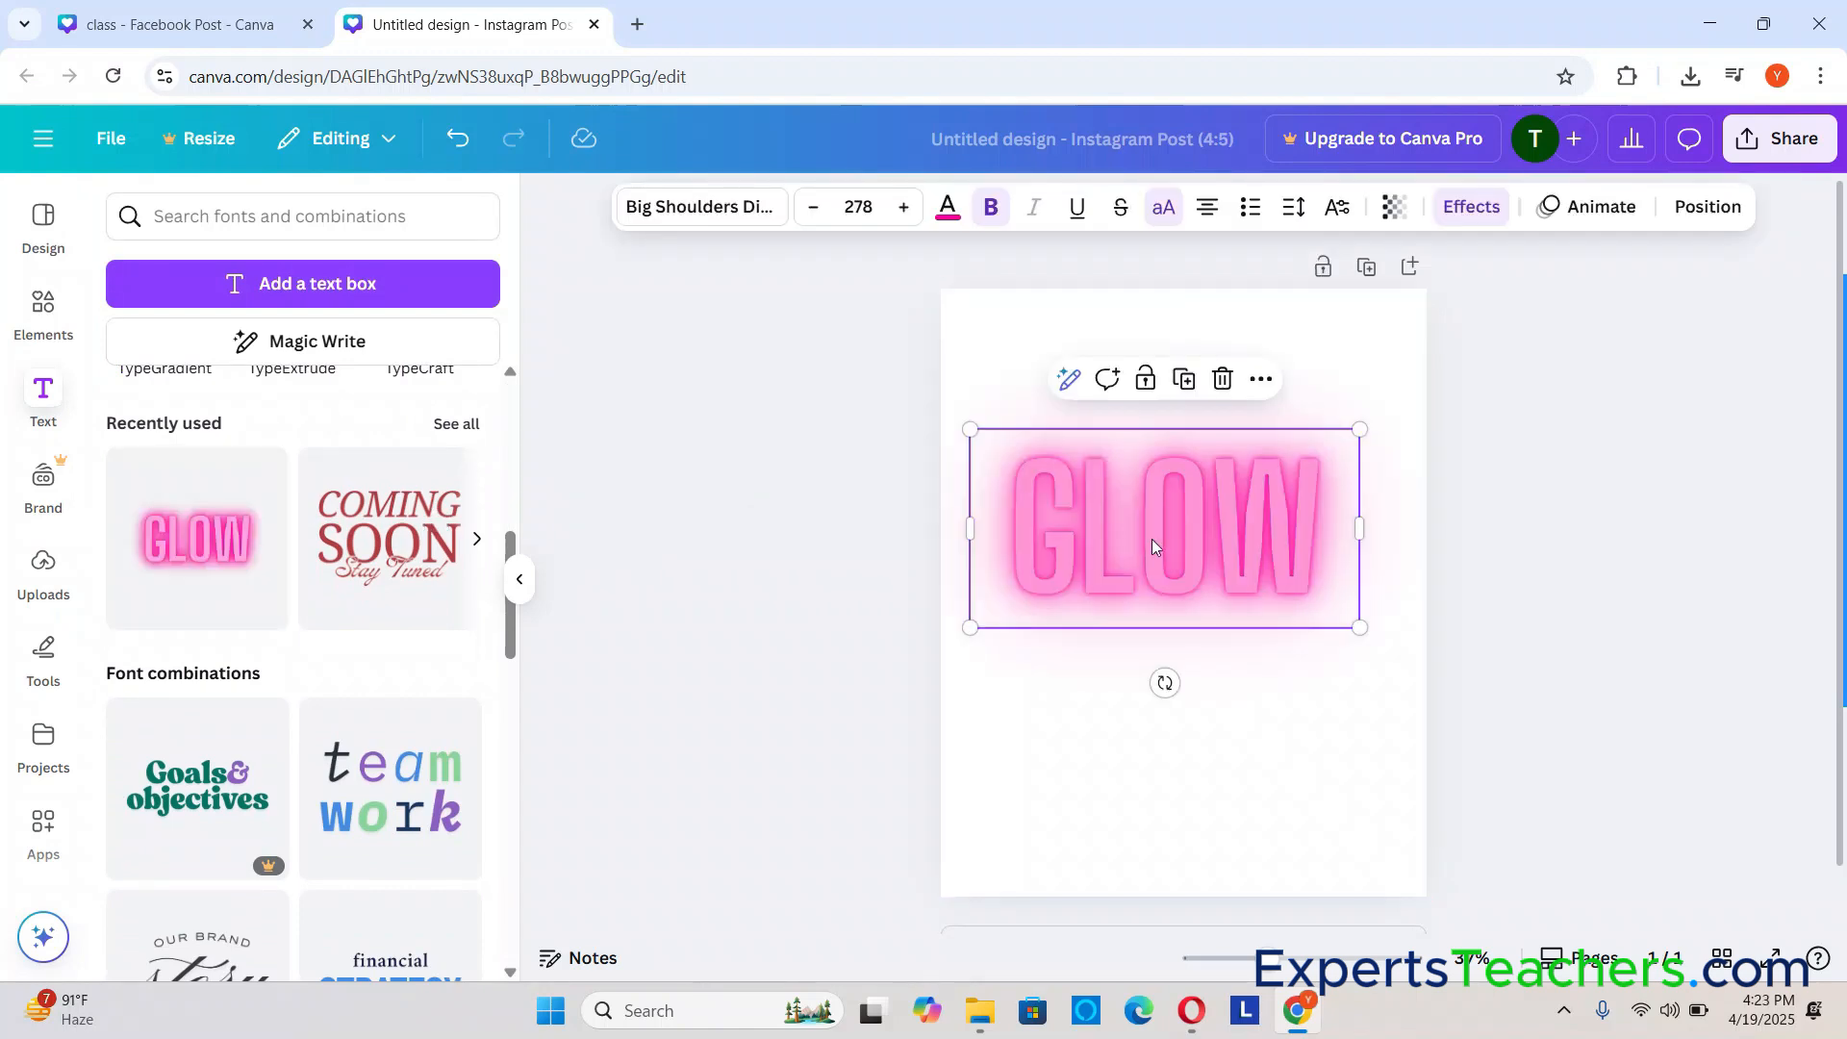
Step: Add two more lines reading GLOW below the first inside the same text box
click(1152, 538)
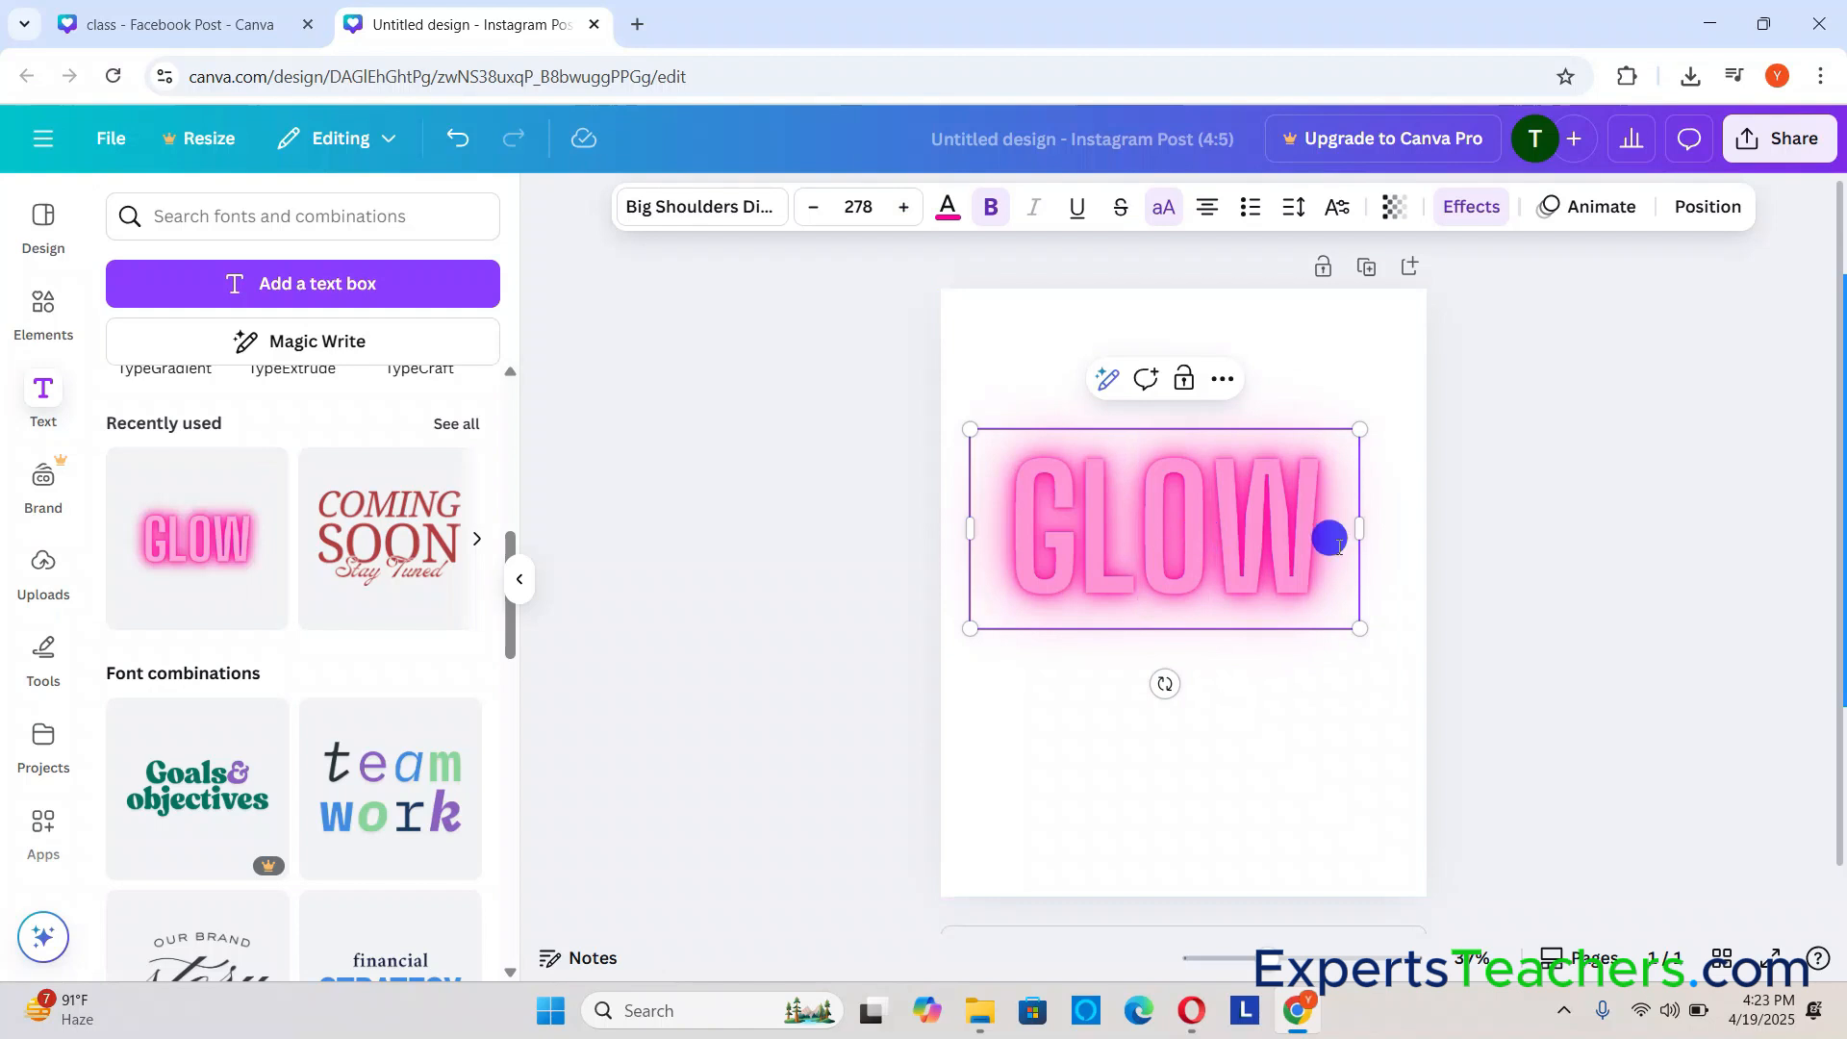
key(Return)
text(GLOW)
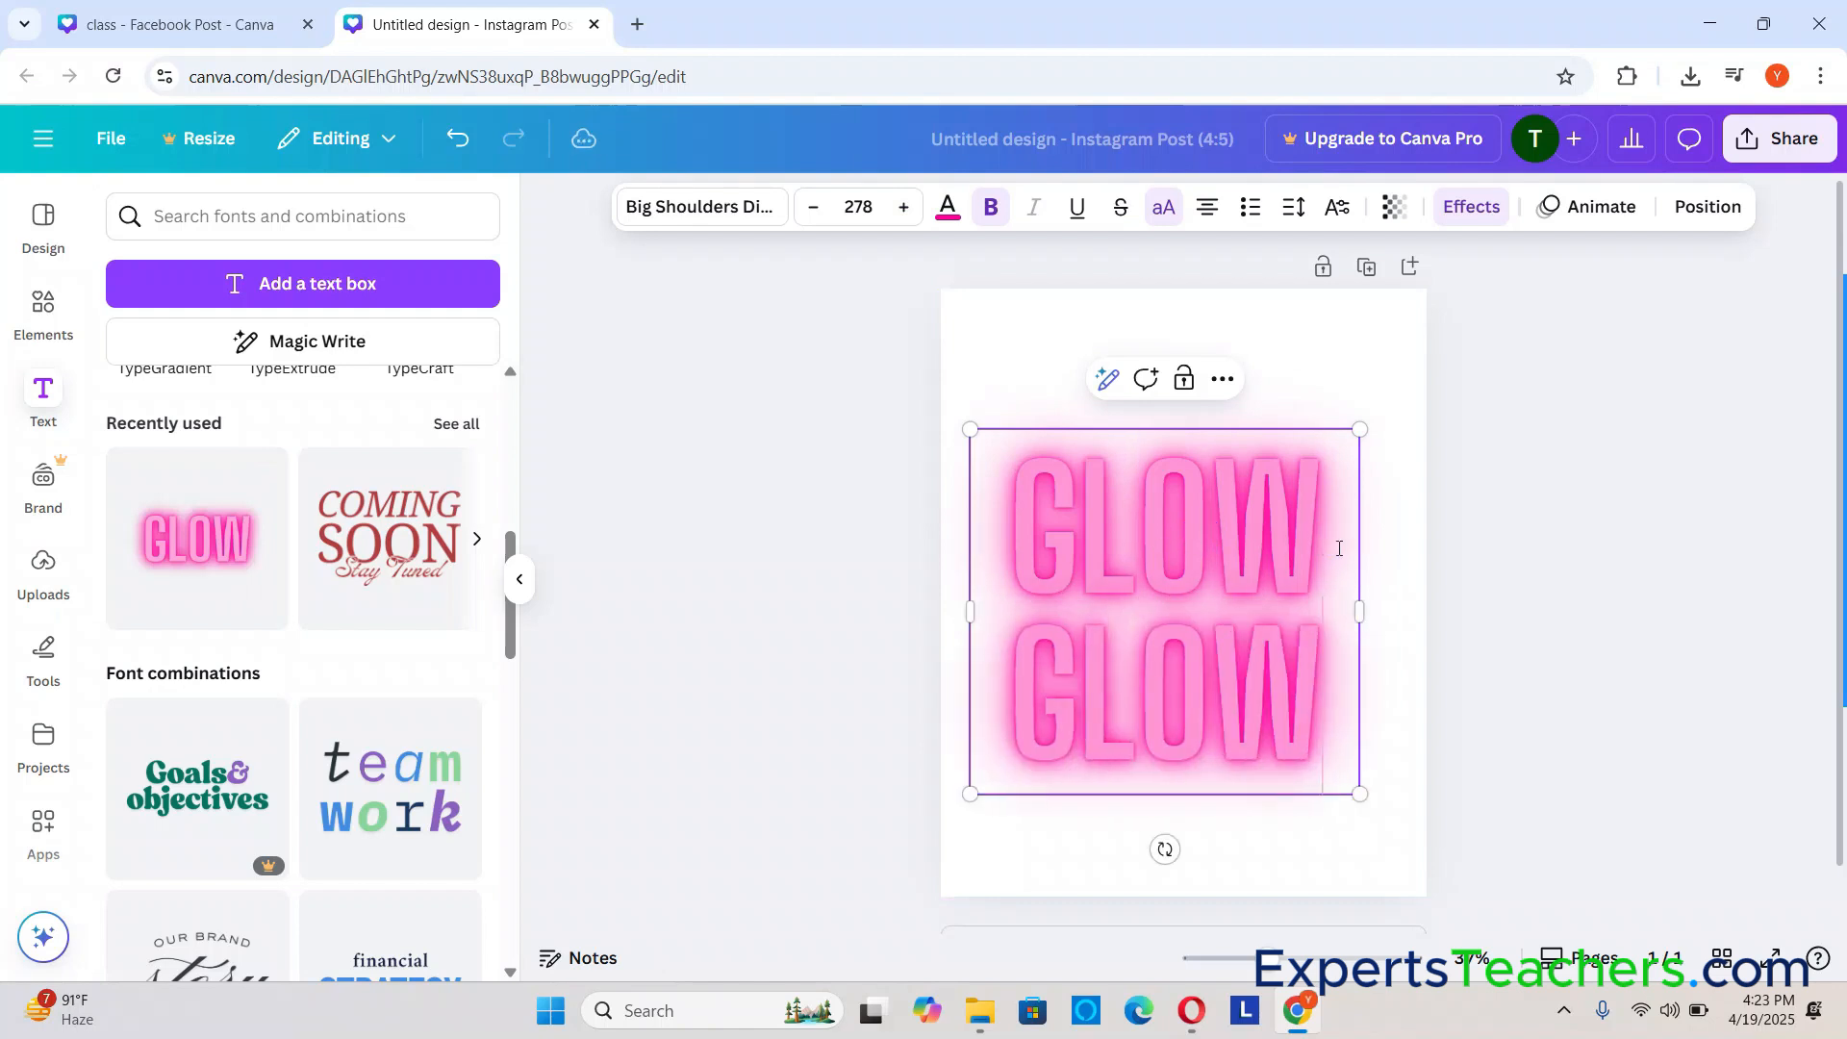
key(Return)
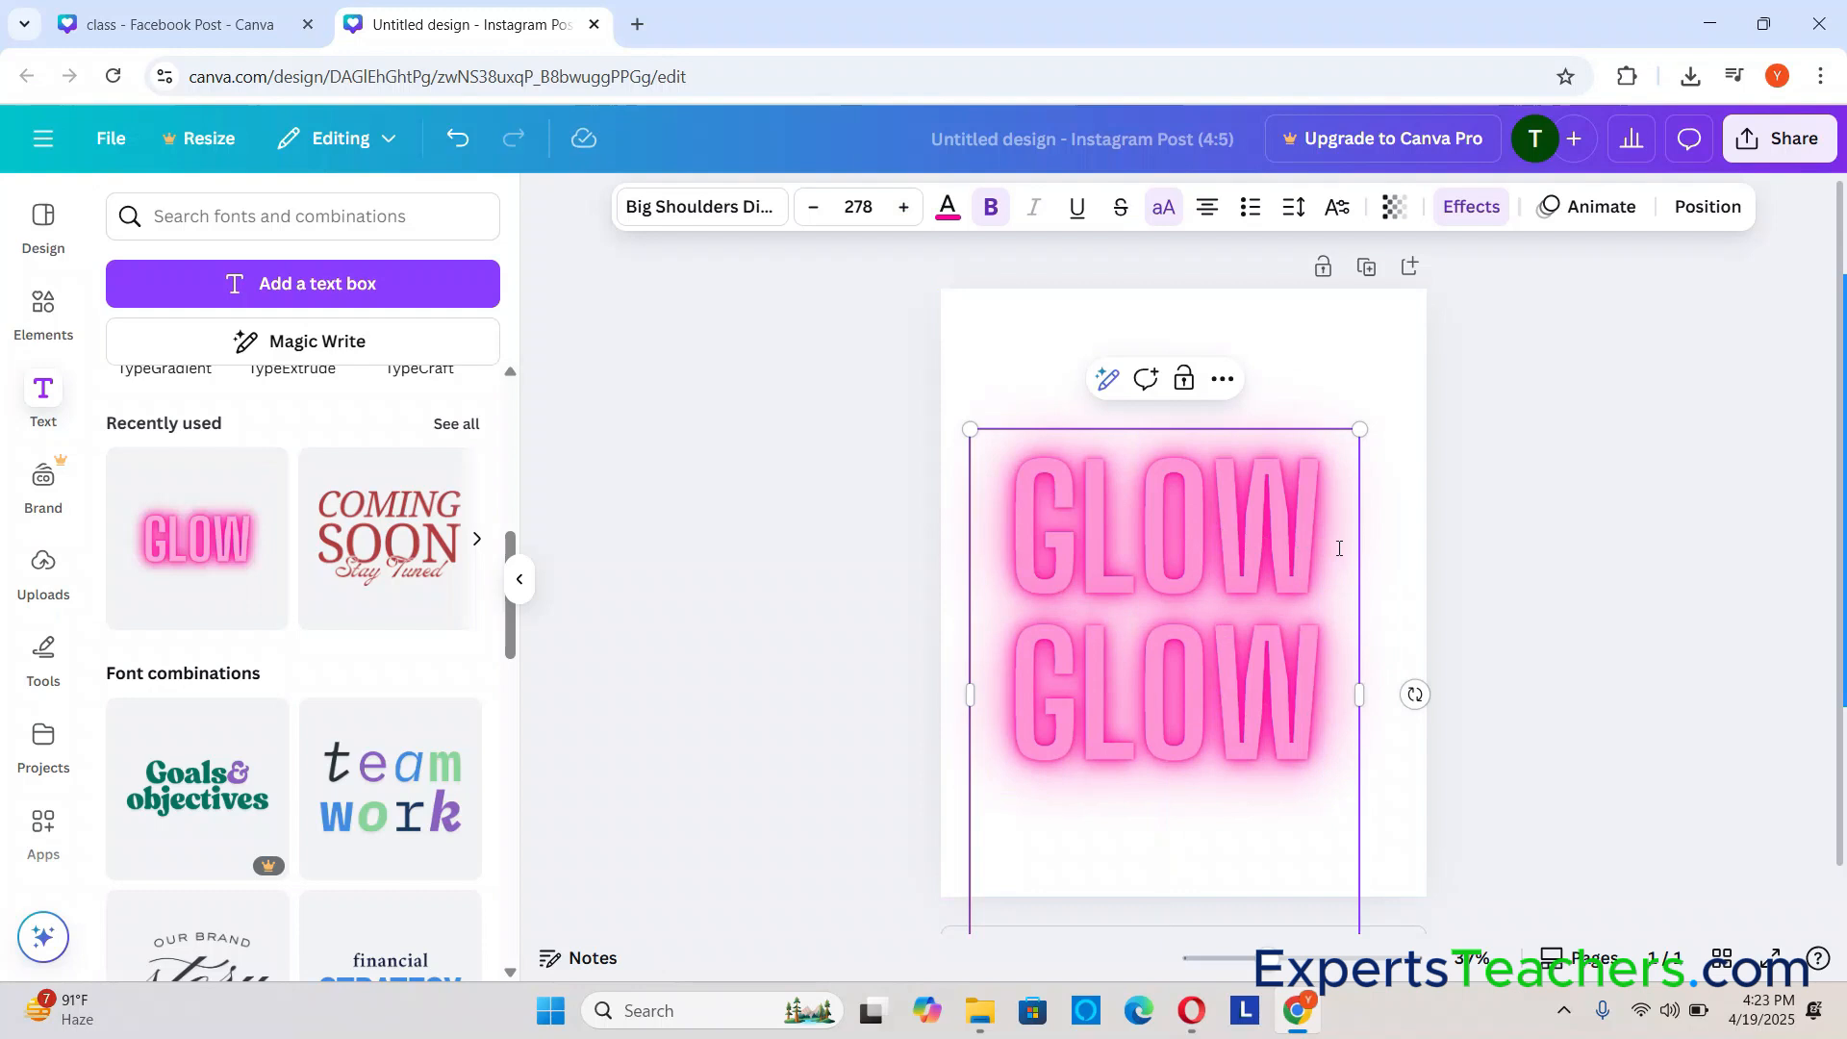
text(GLOW)
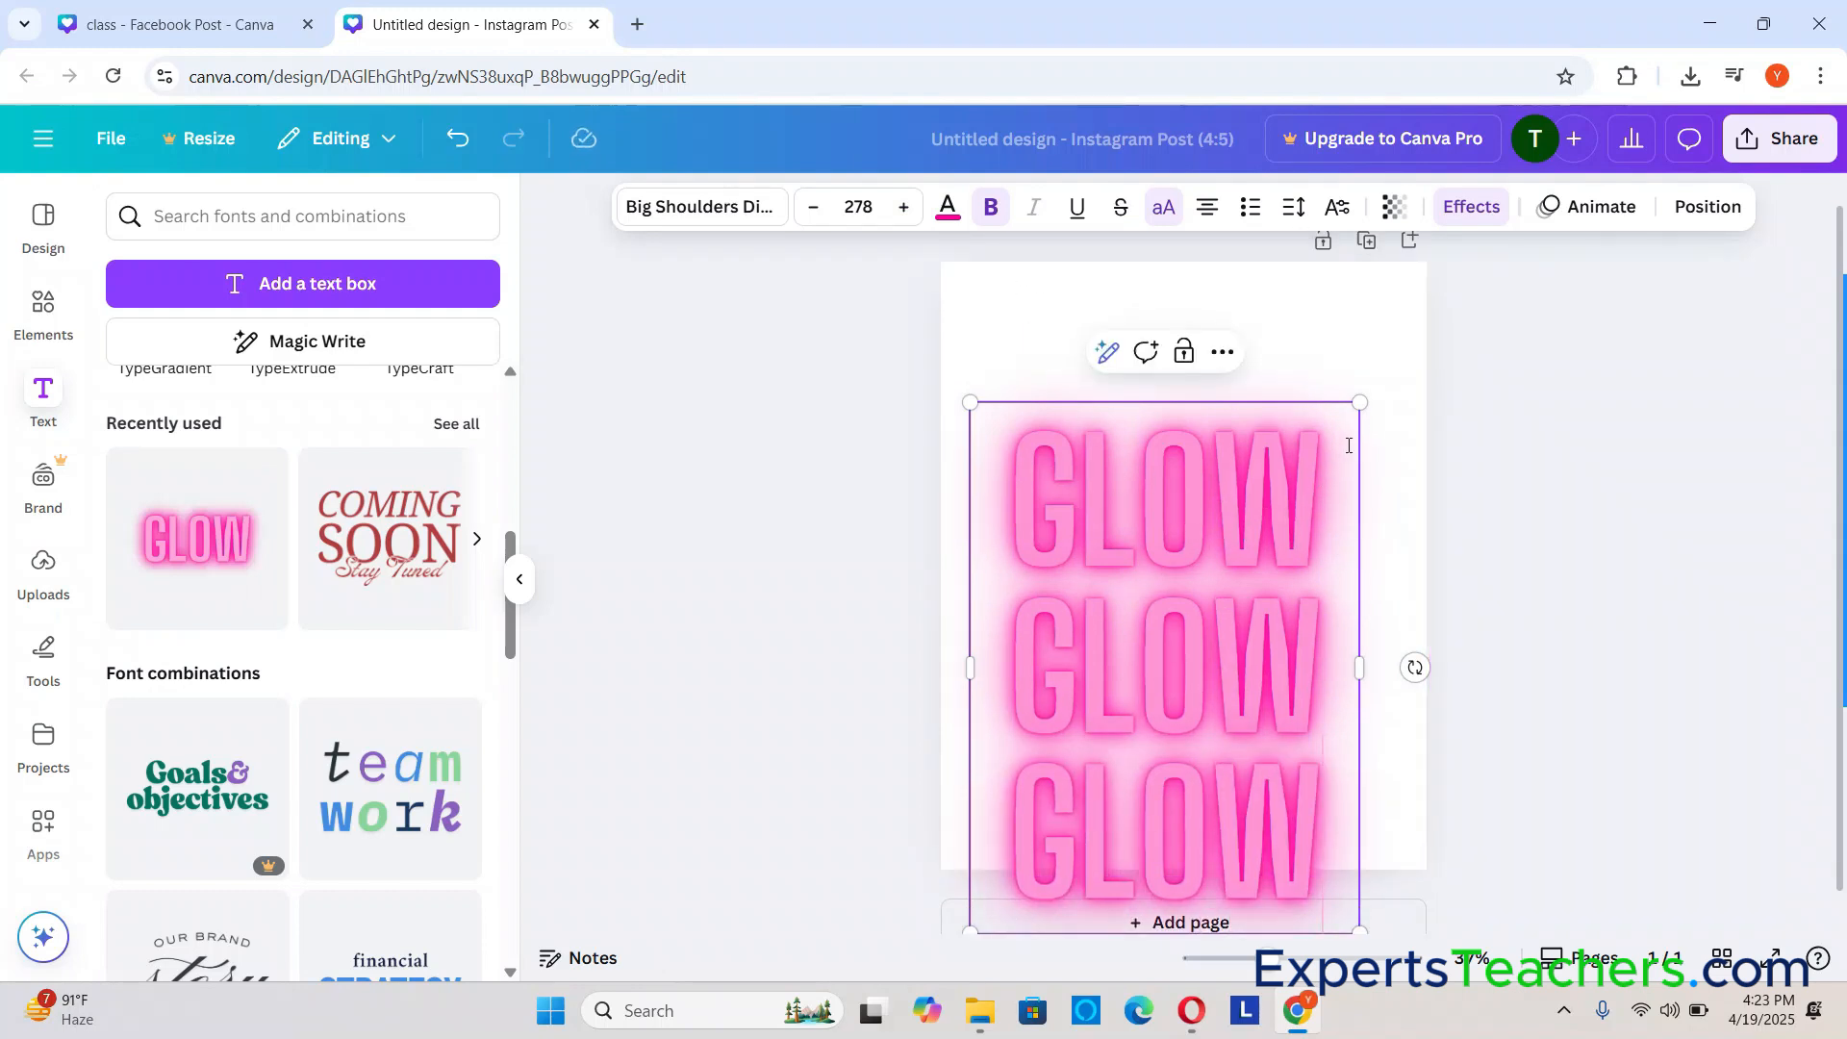
Step: Scale the three-line GLOW text down to font size 166 and move it into the upper middle of the page
drag(1354, 409, 1164, 587)
click(1105, 685)
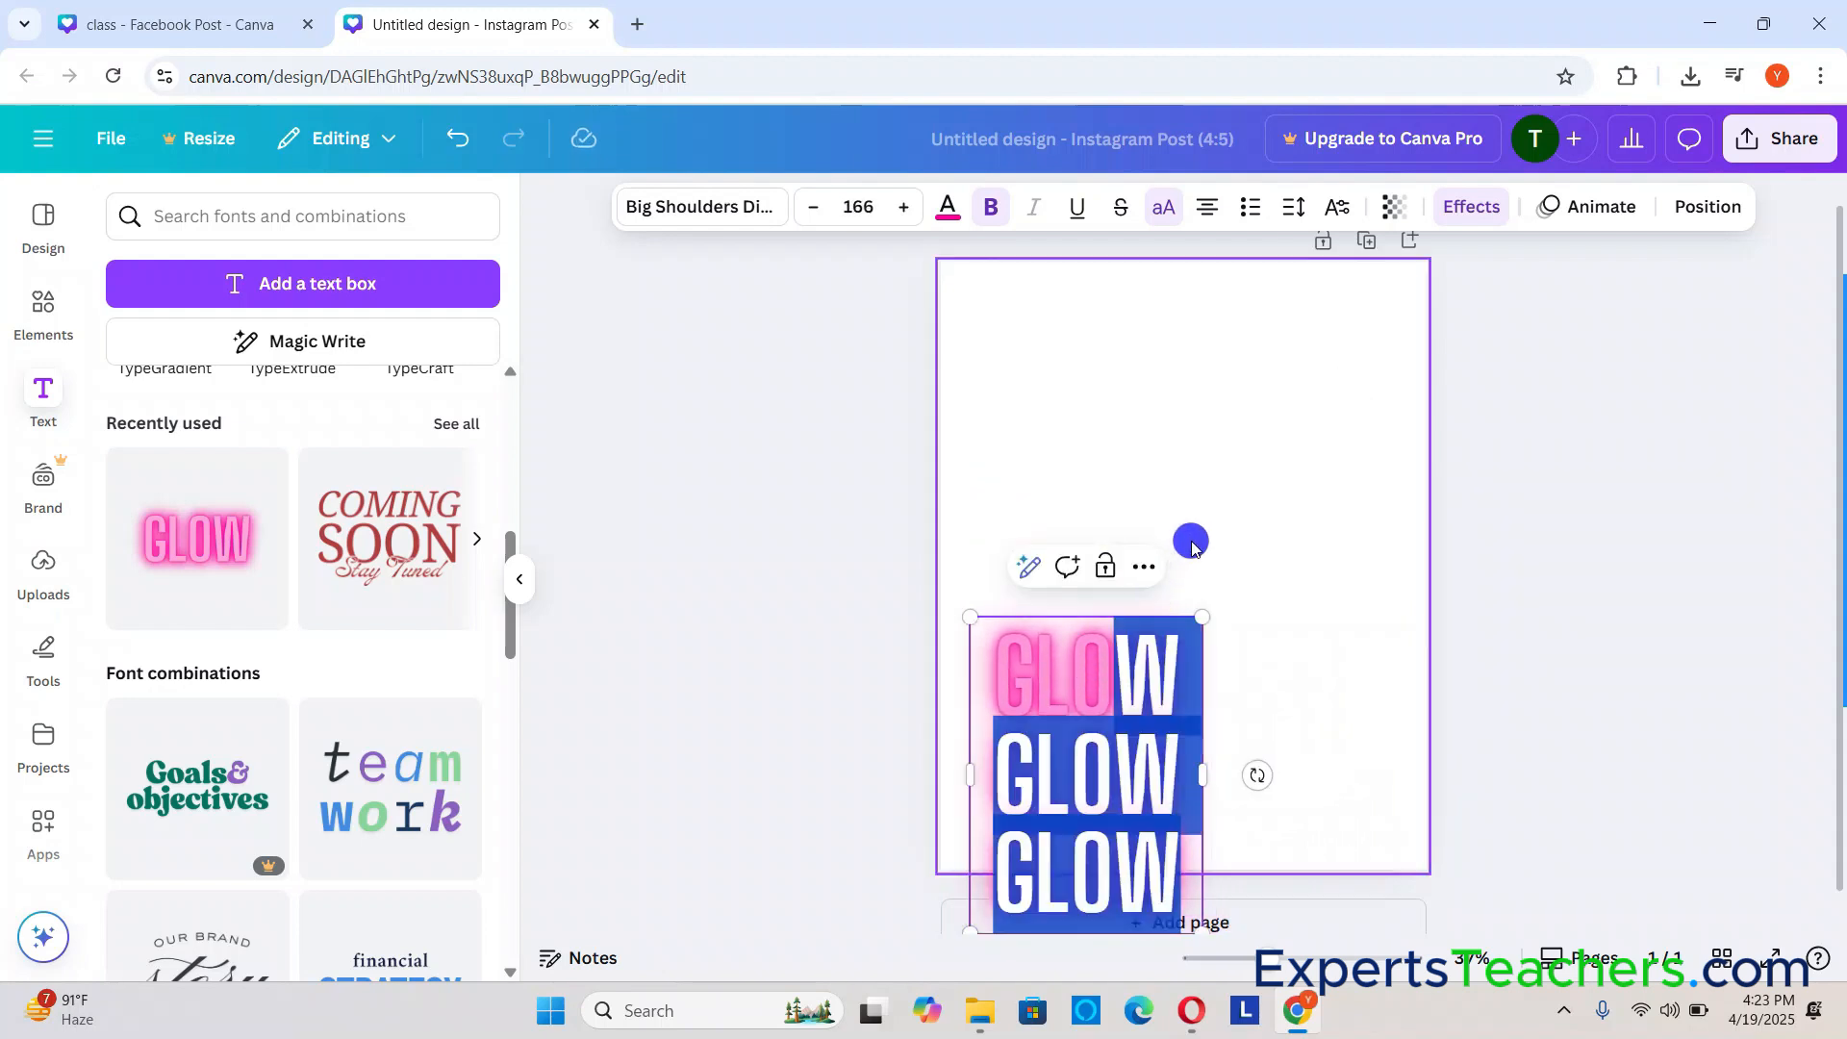
click(1275, 667)
drag(1113, 681, 1167, 395)
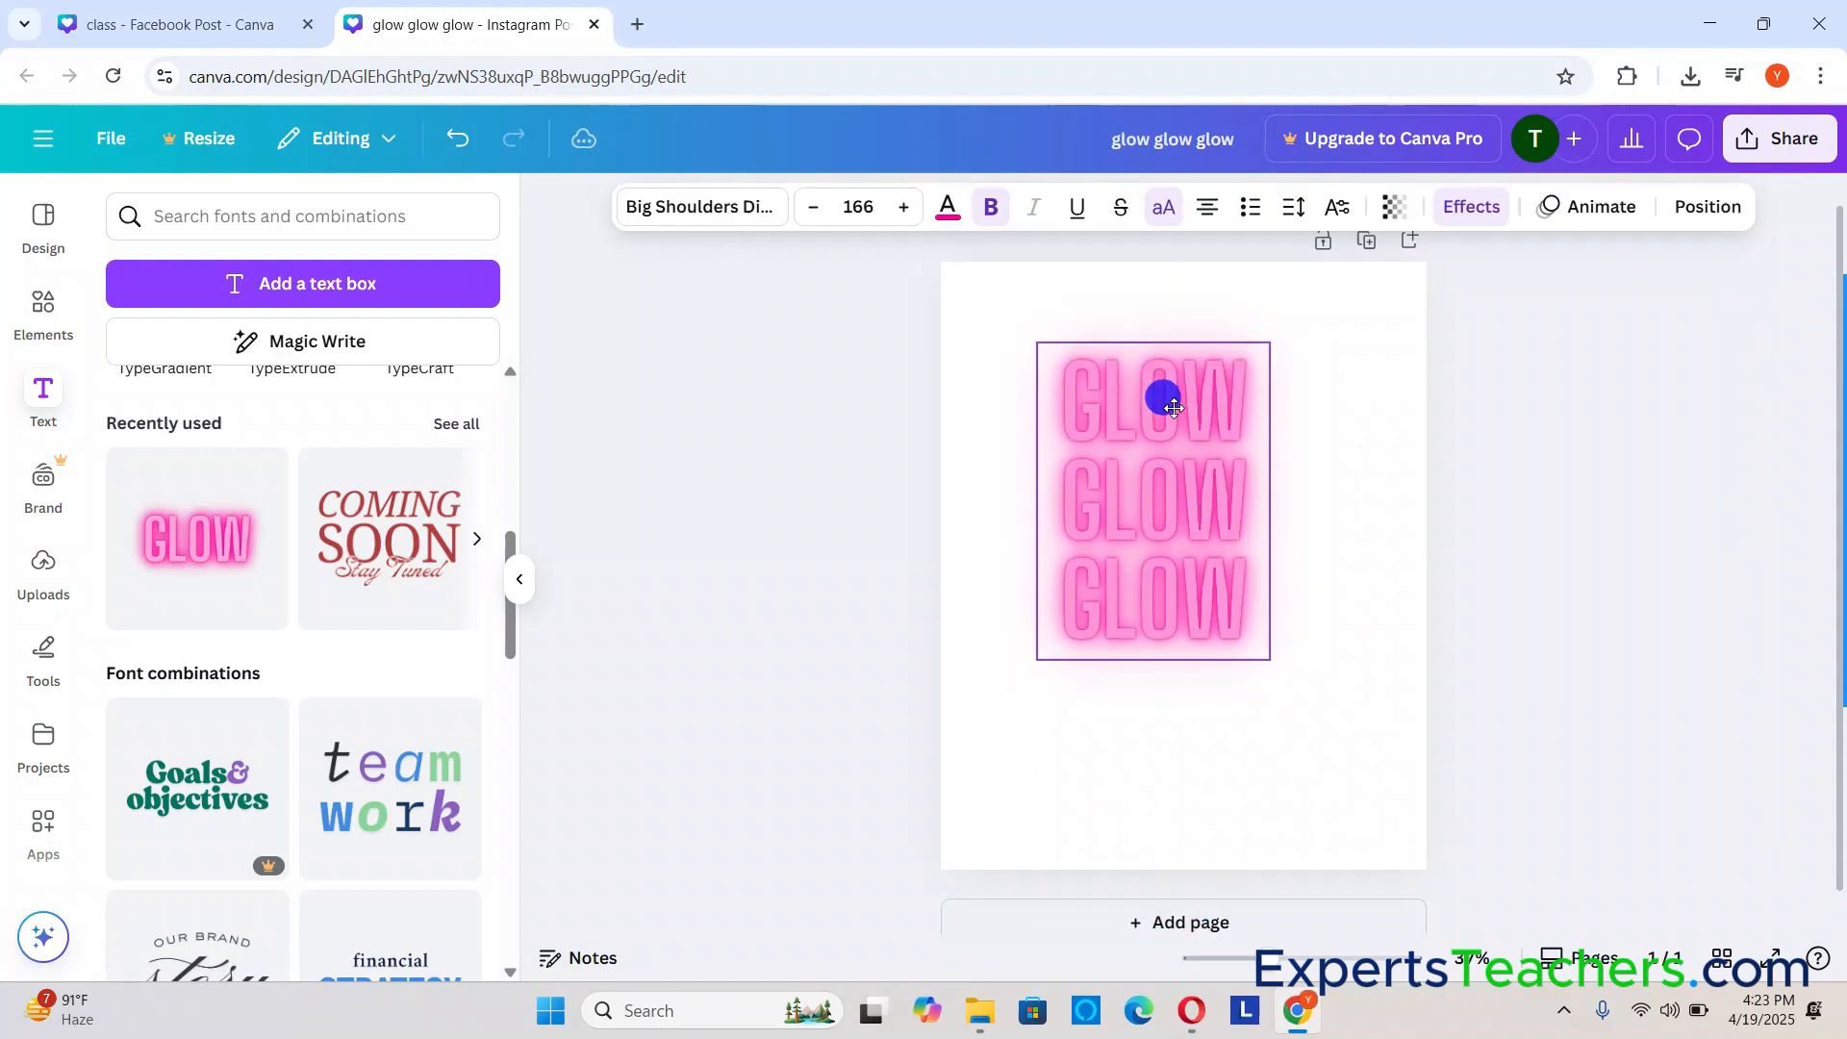
Step: Reduce the font size of the GLOW text box to 159
click(814, 208)
click(814, 208)
click(814, 208)
click(814, 208)
click(814, 208)
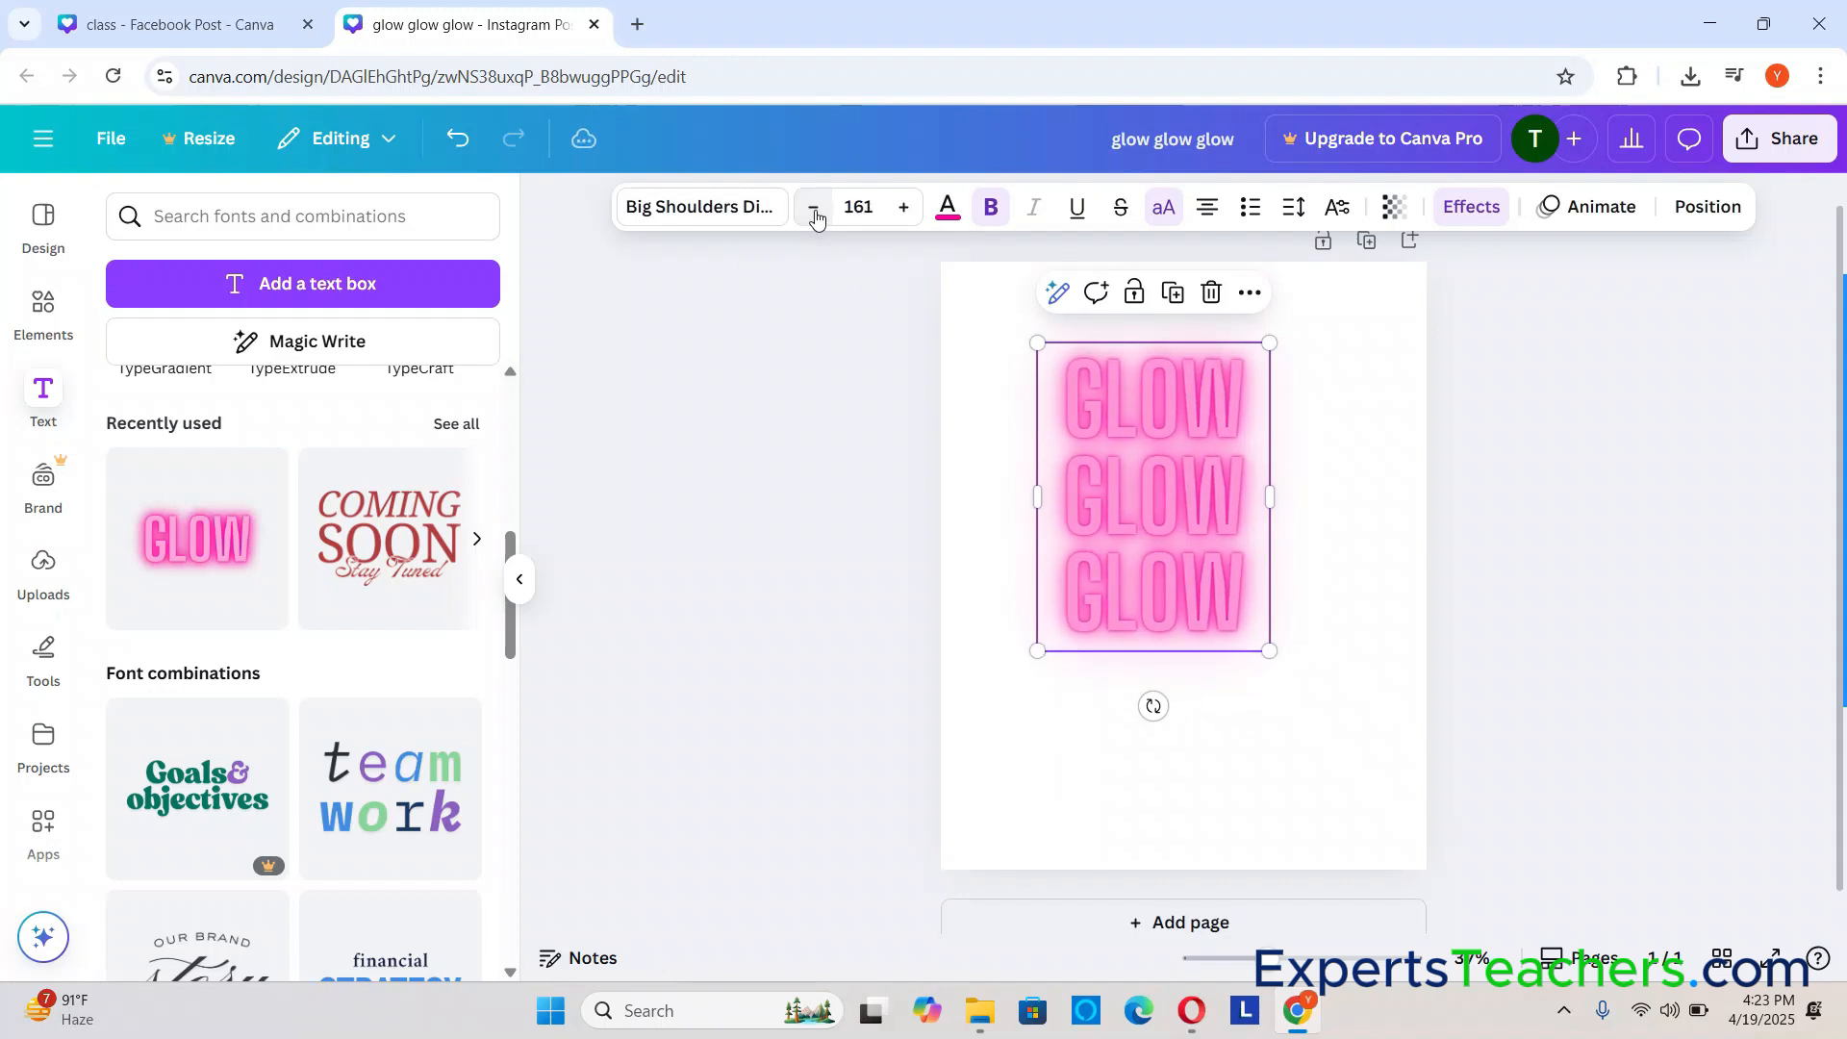
click(813, 210)
click(814, 209)
Step: Select all three GLOW lines inside the text box and lower their font size to 147
double_click(1115, 535)
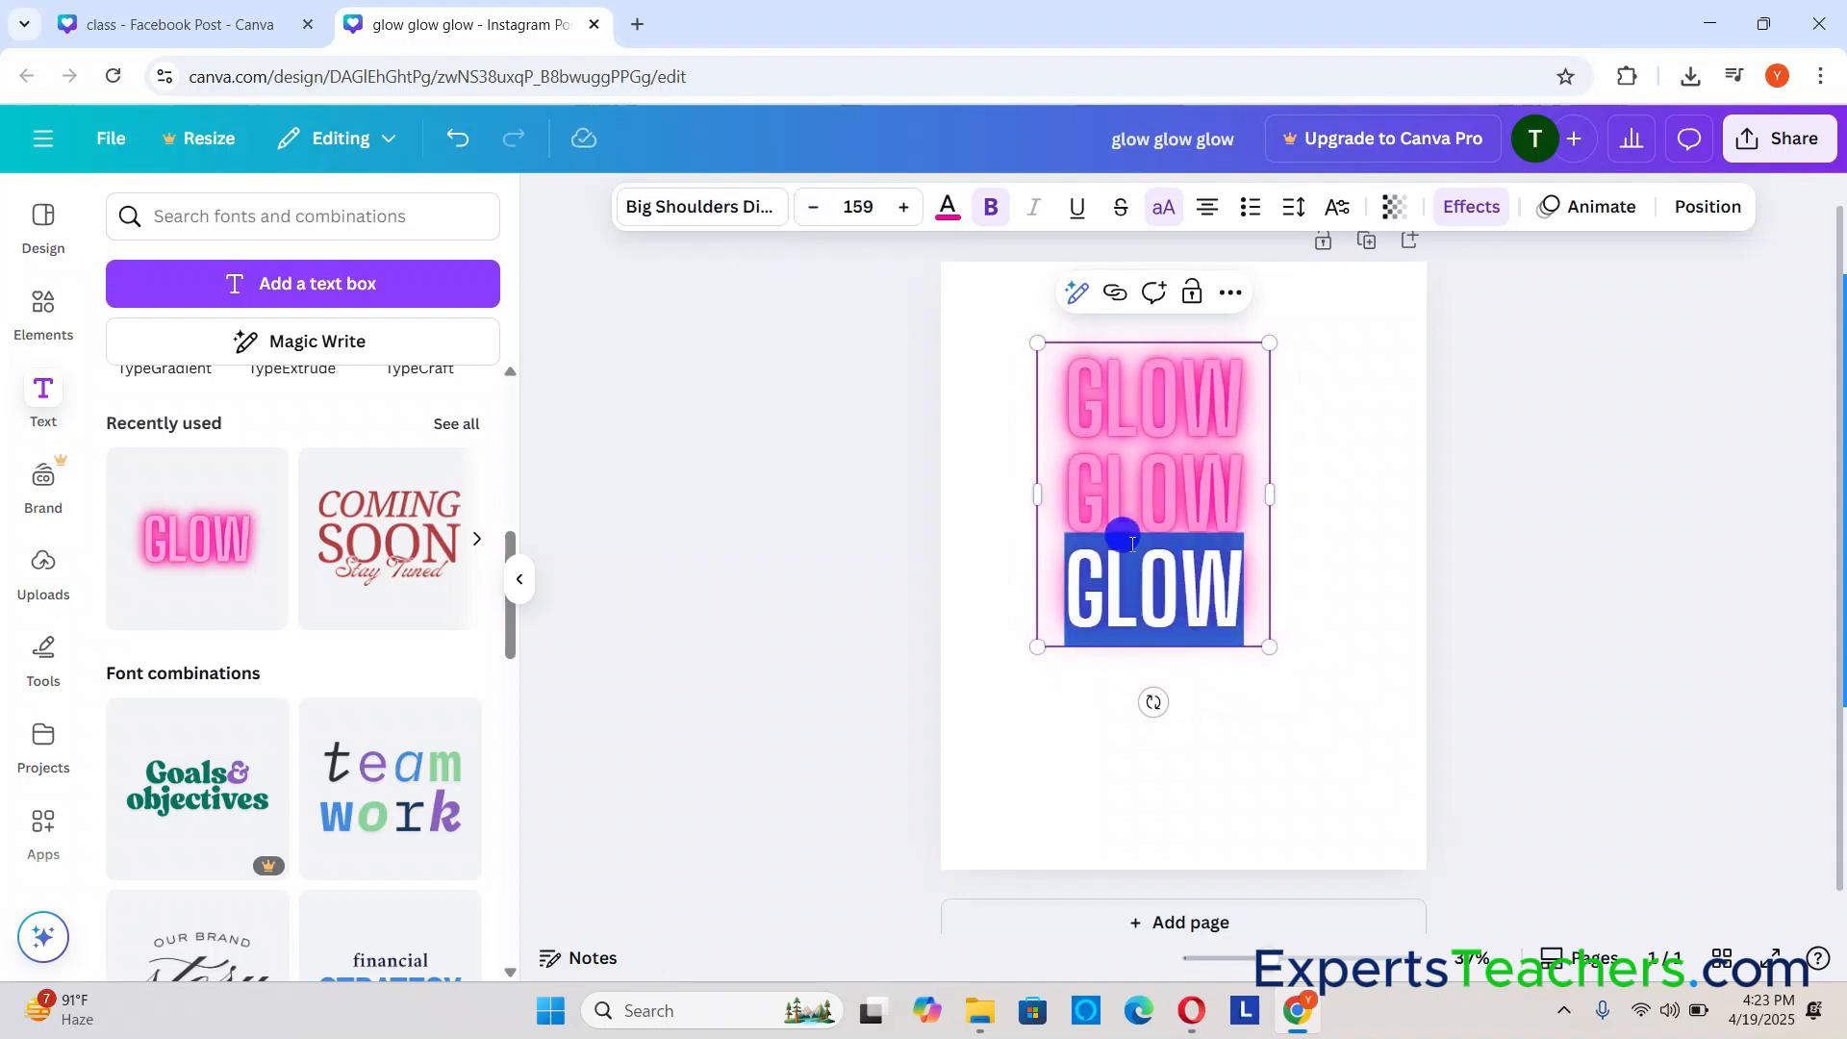
click(1233, 608)
drag(1208, 545, 1076, 380)
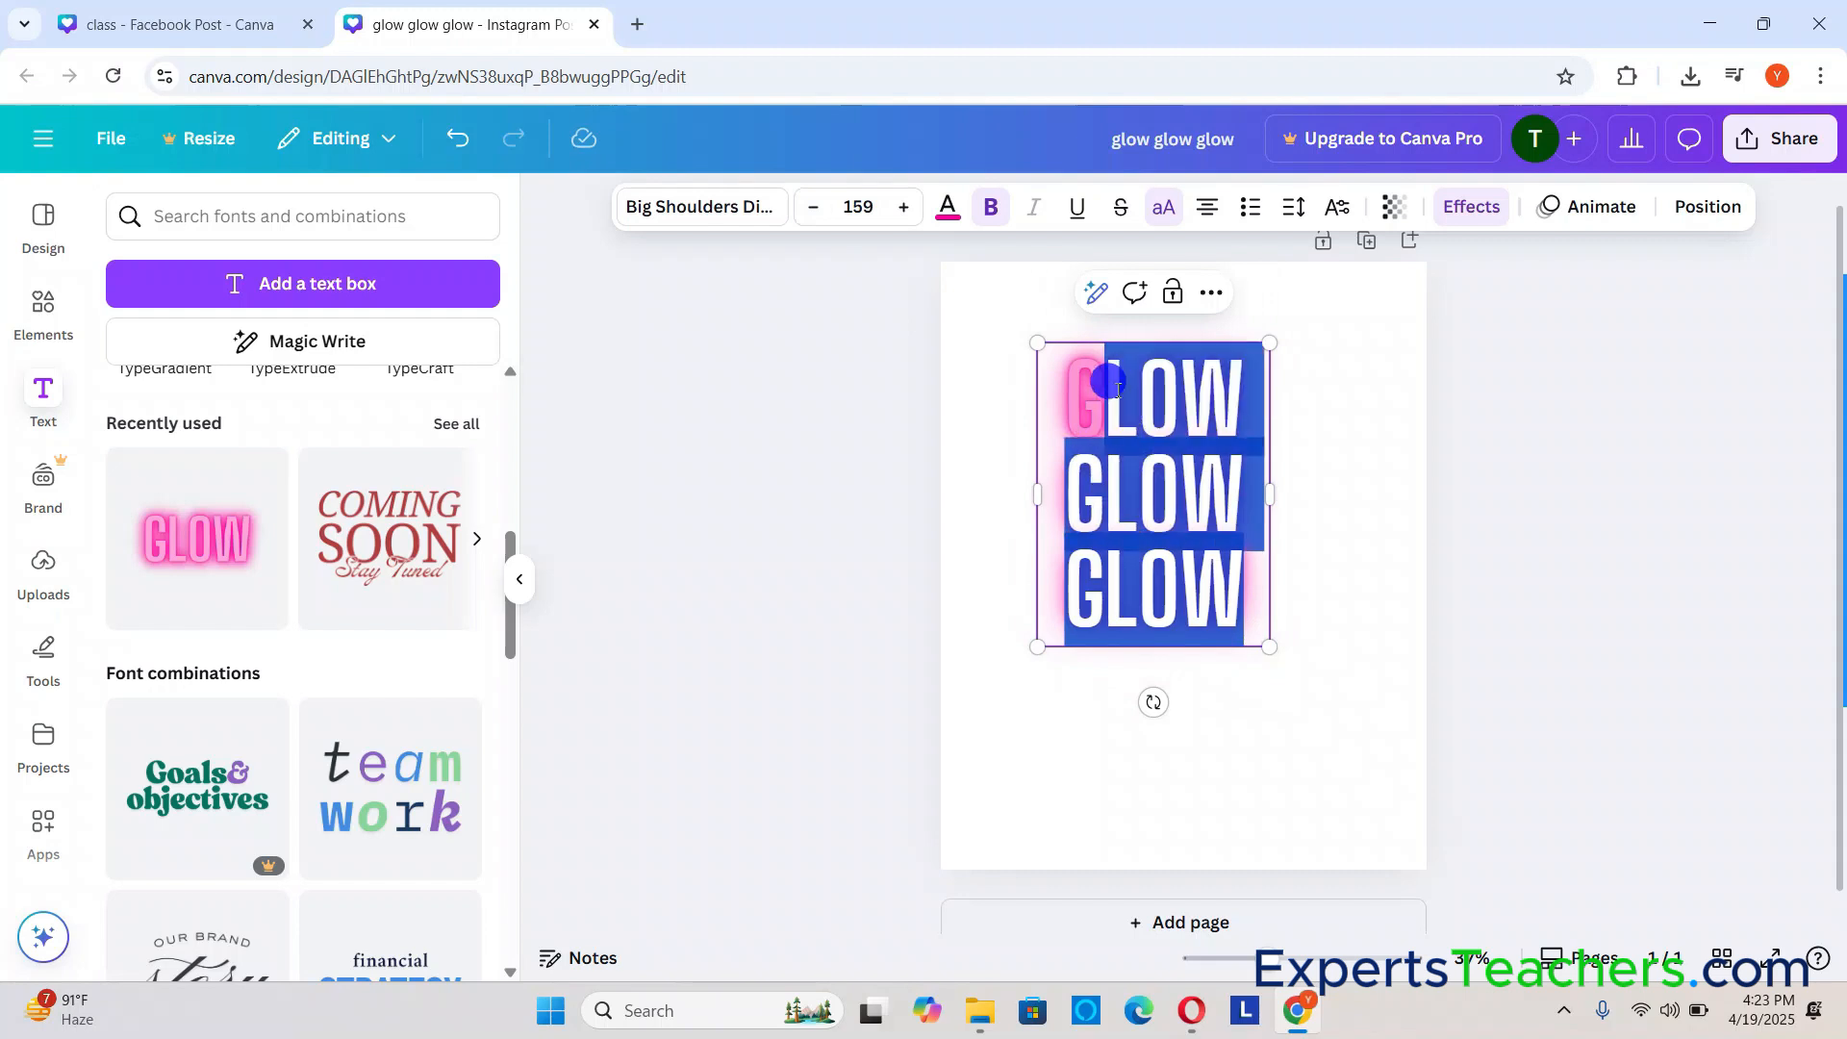
click(812, 210)
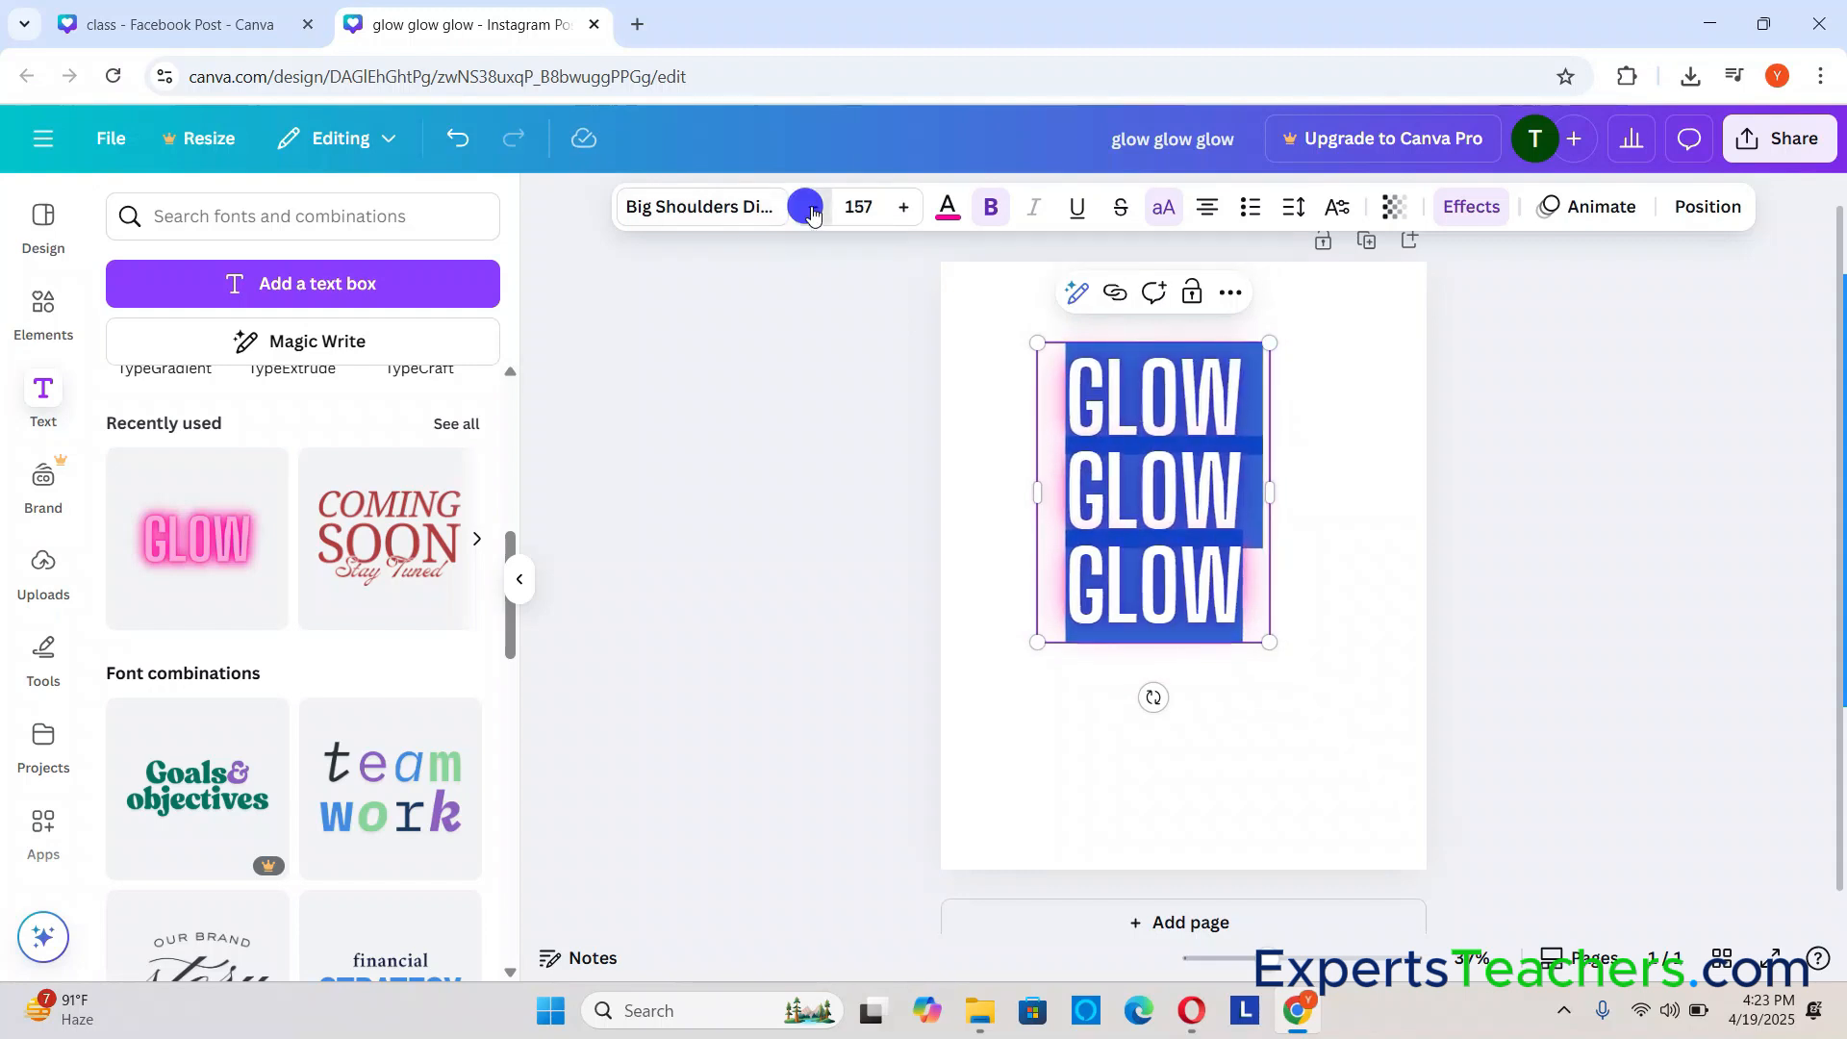
click(812, 210)
click(812, 210)
click(812, 209)
click(812, 210)
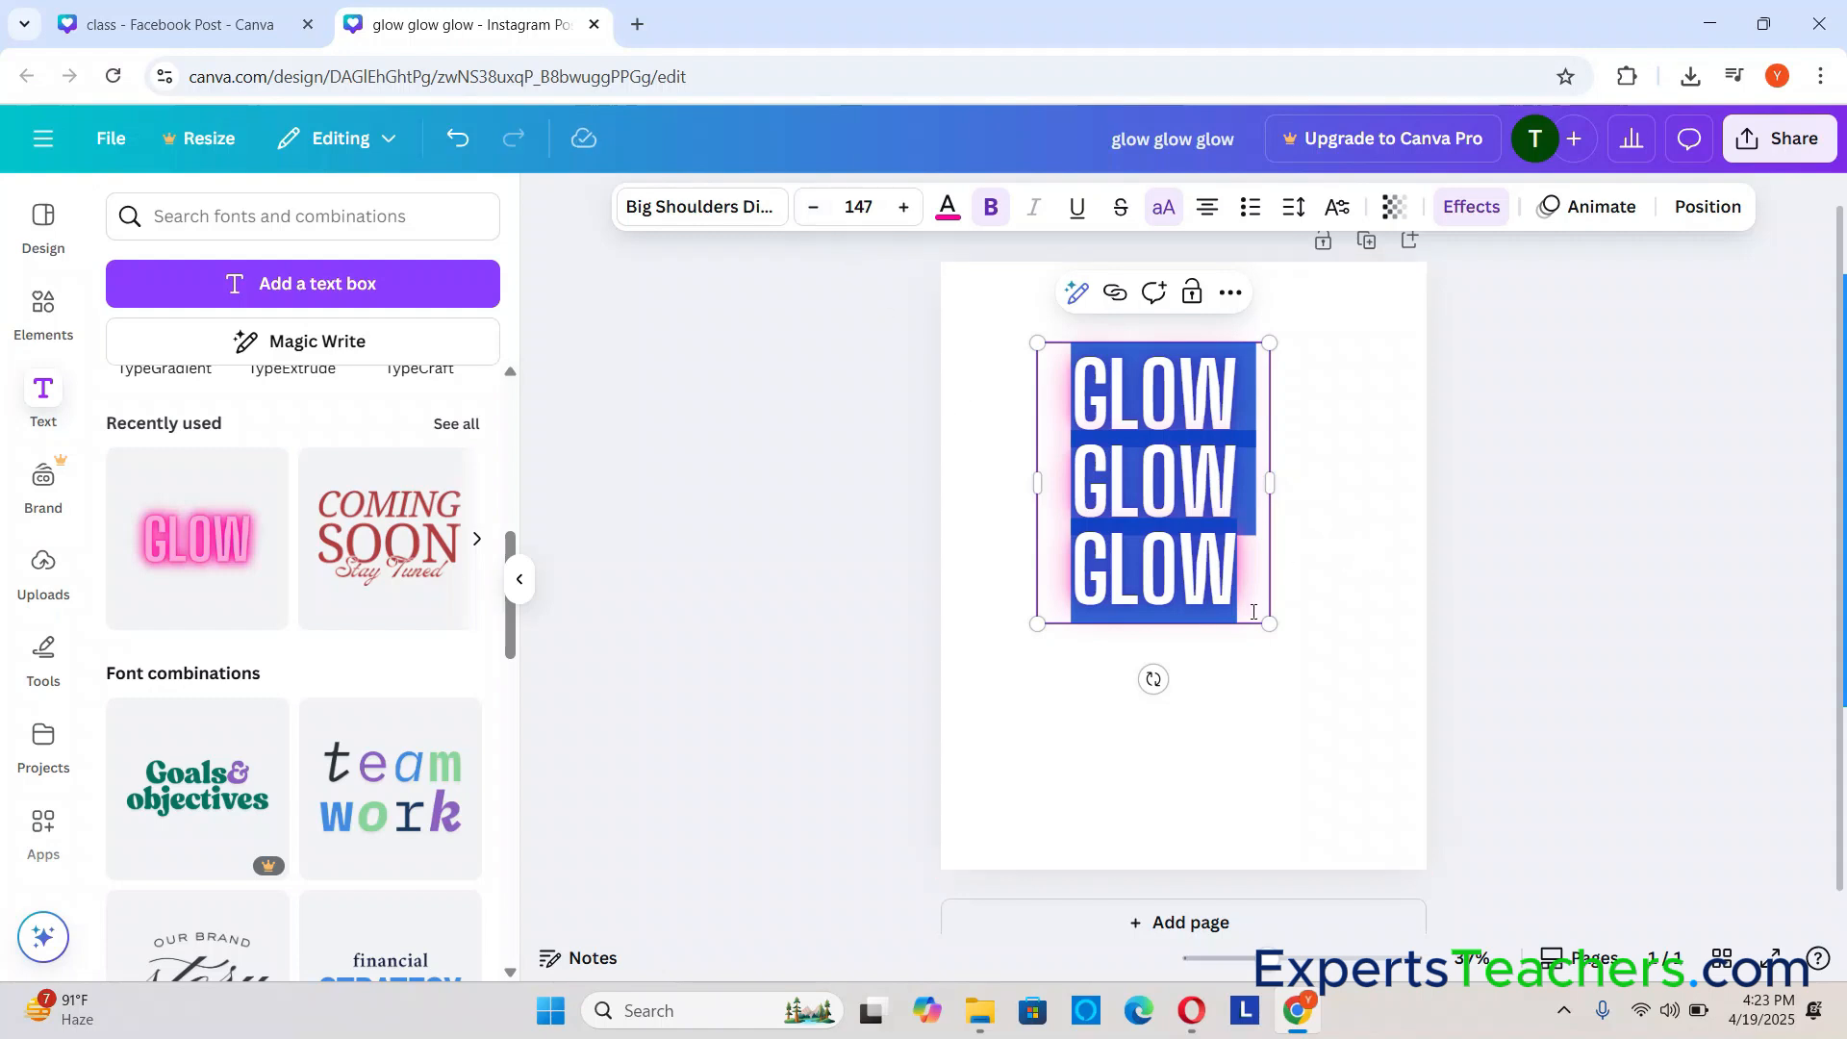
Step: Scale the GLOW text box up to font size 188 and center it on the page
drag(1270, 623, 1304, 734)
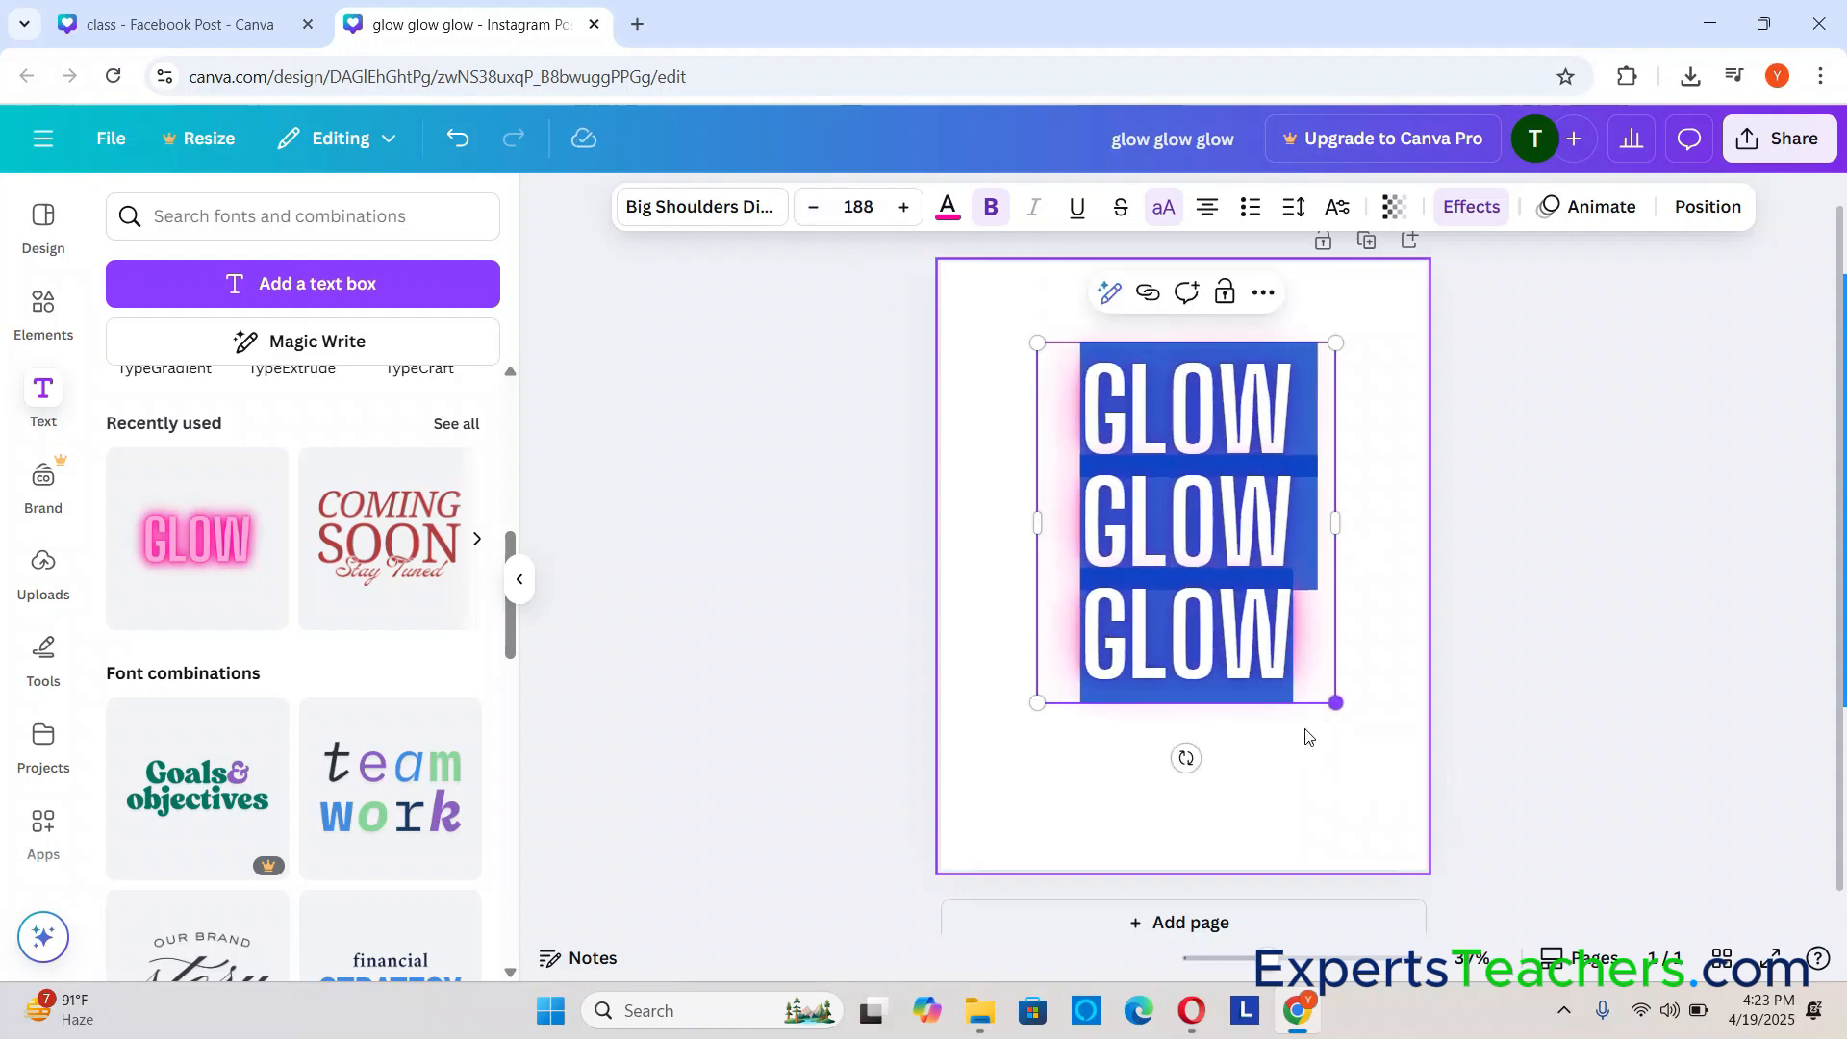
click(1567, 566)
drag(1221, 508, 1219, 550)
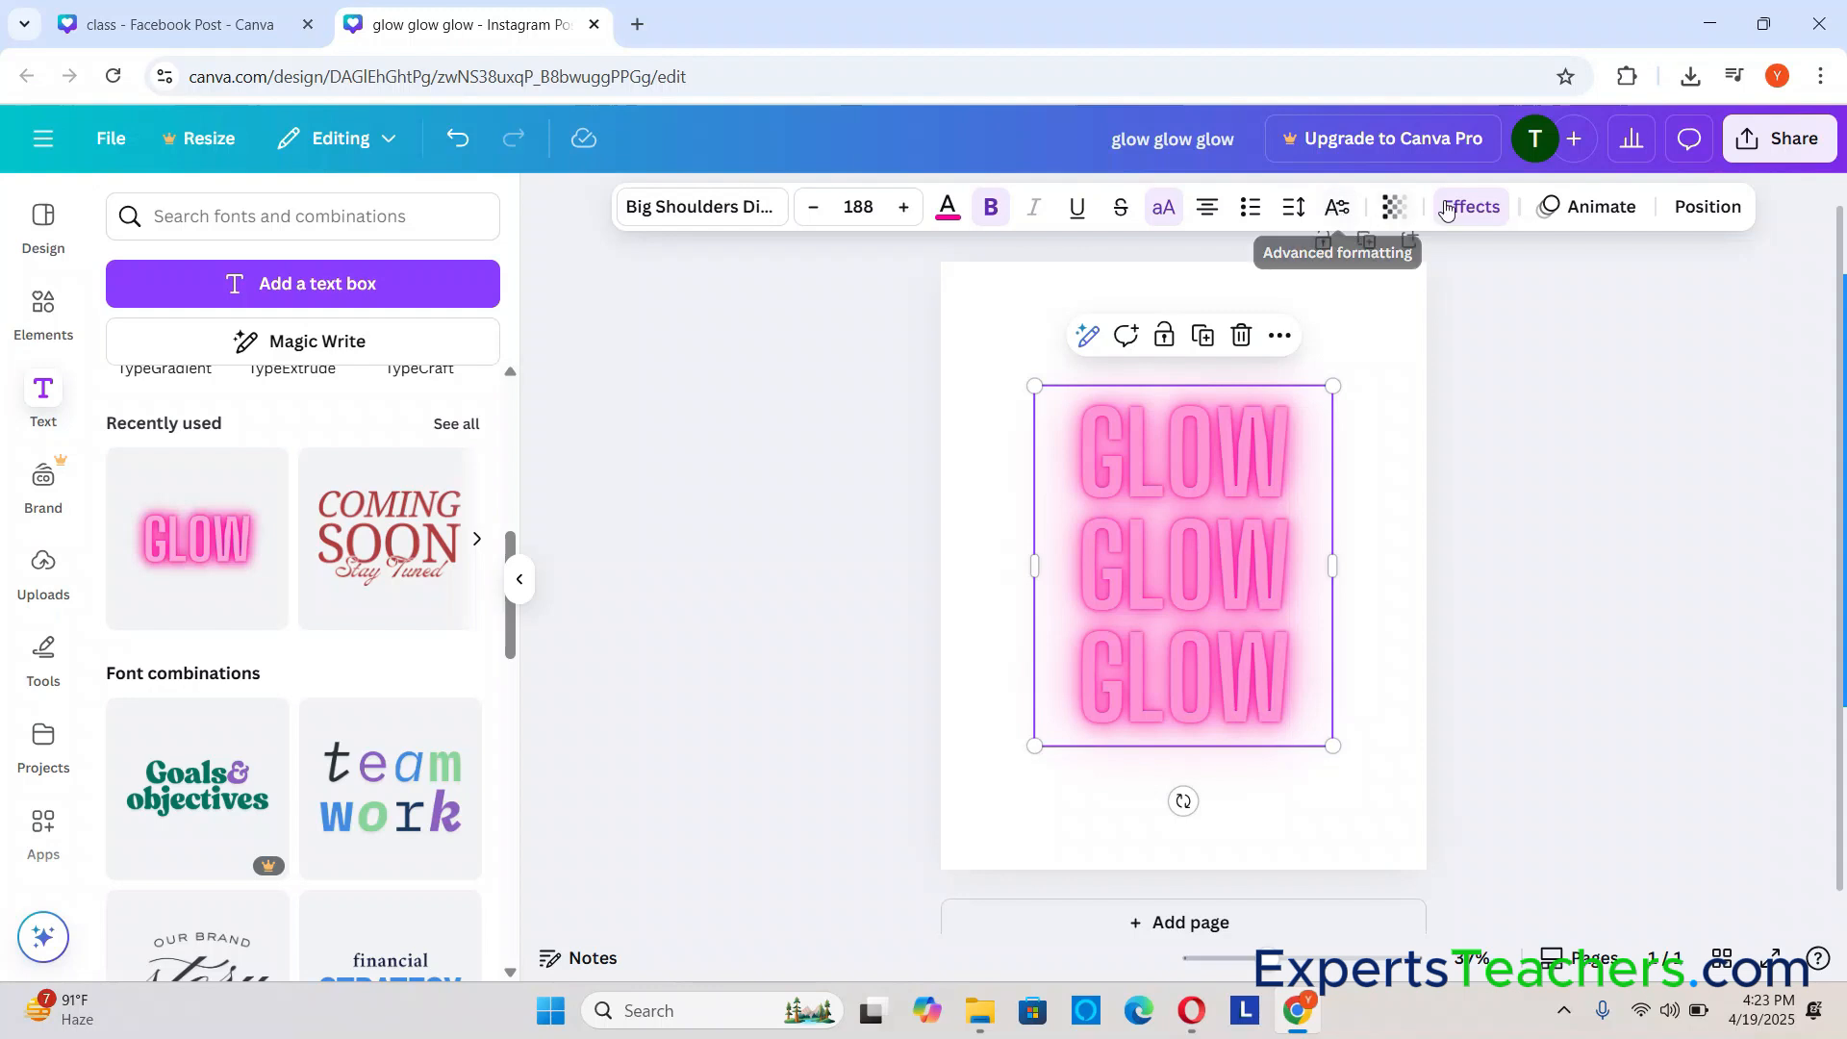
Step: Try the GLOW text with no effect and with Shadow, and with the Lift effect at intensity 70
click(1480, 212)
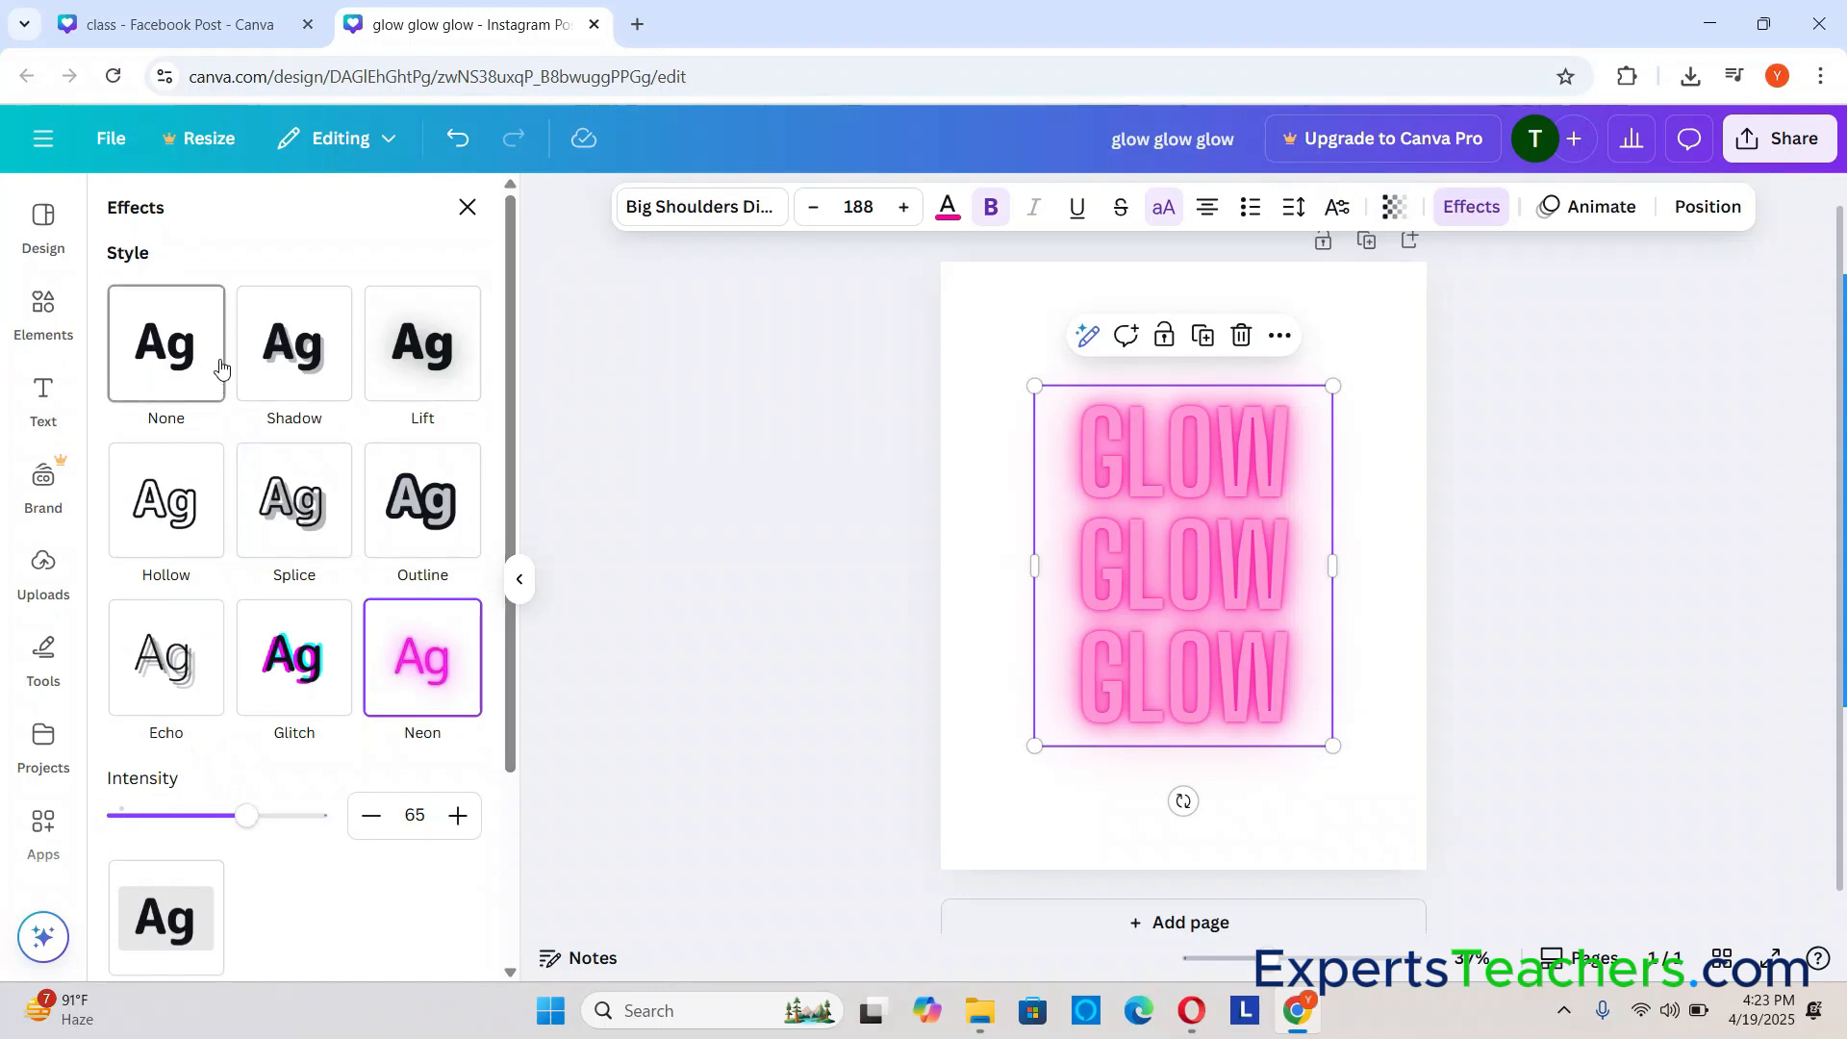
click(169, 375)
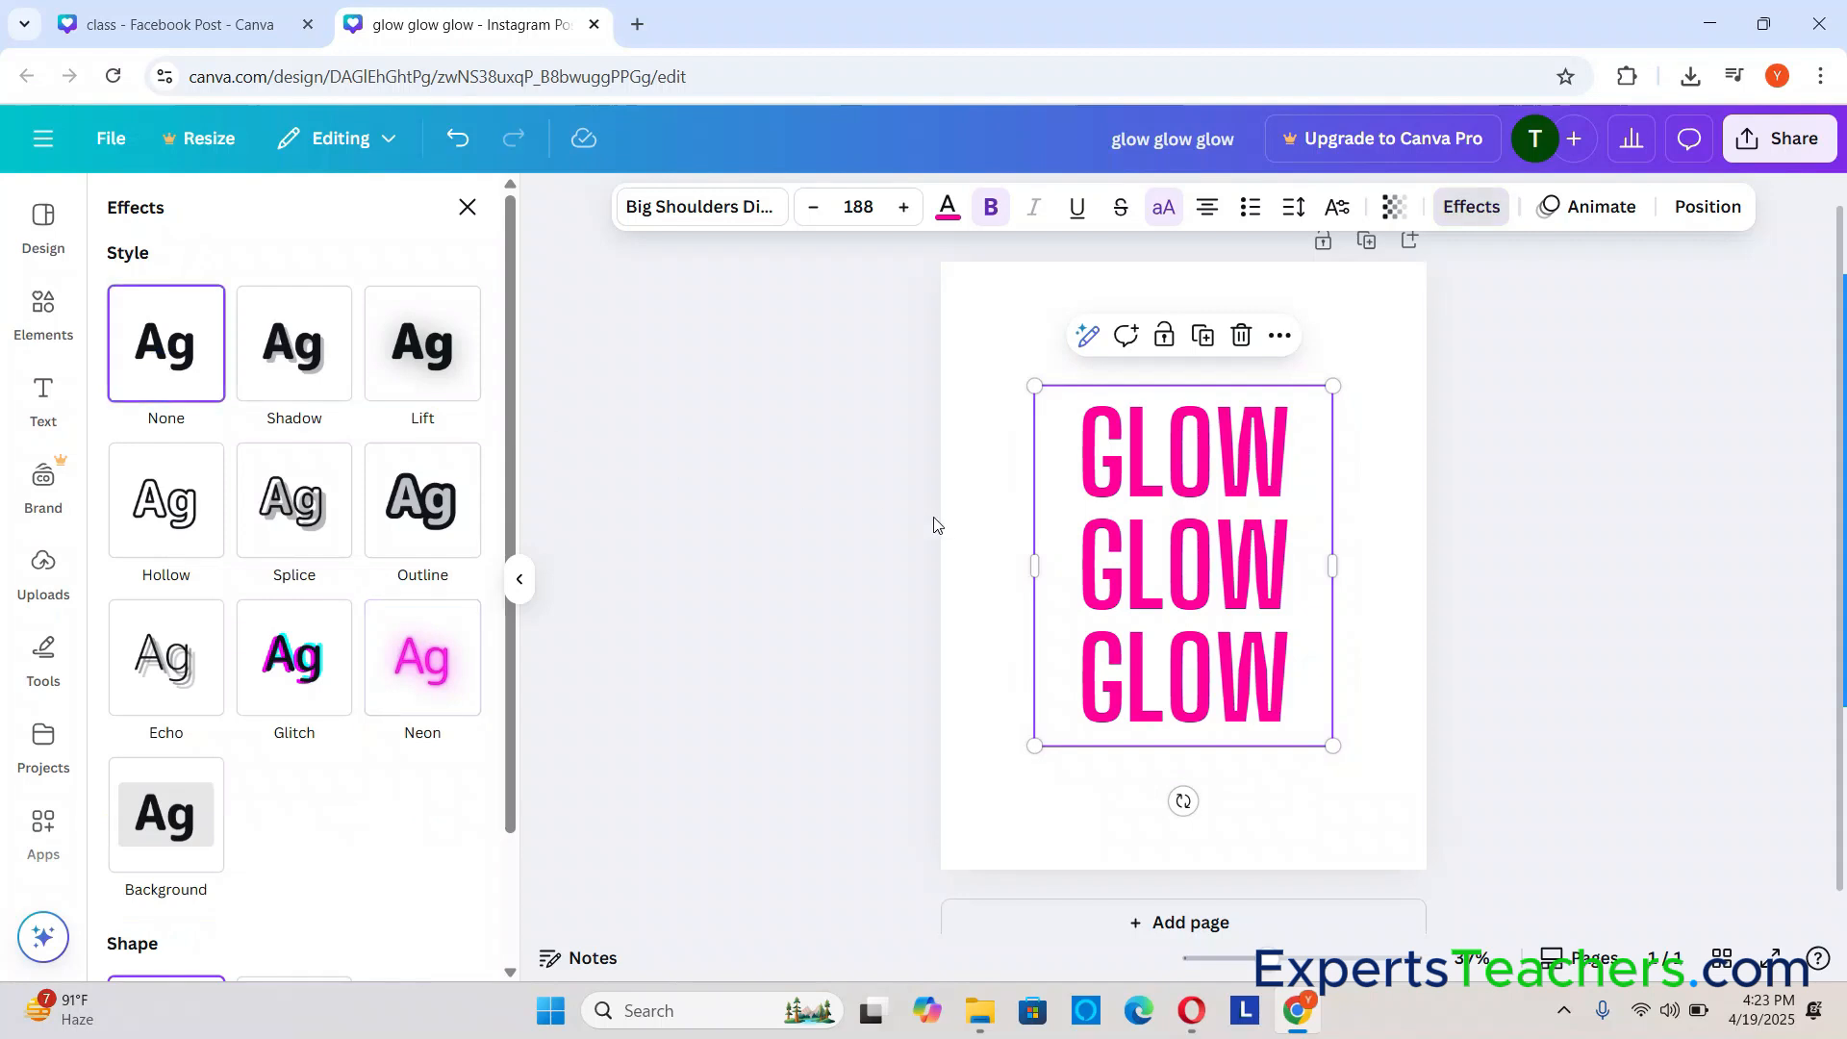
click(317, 361)
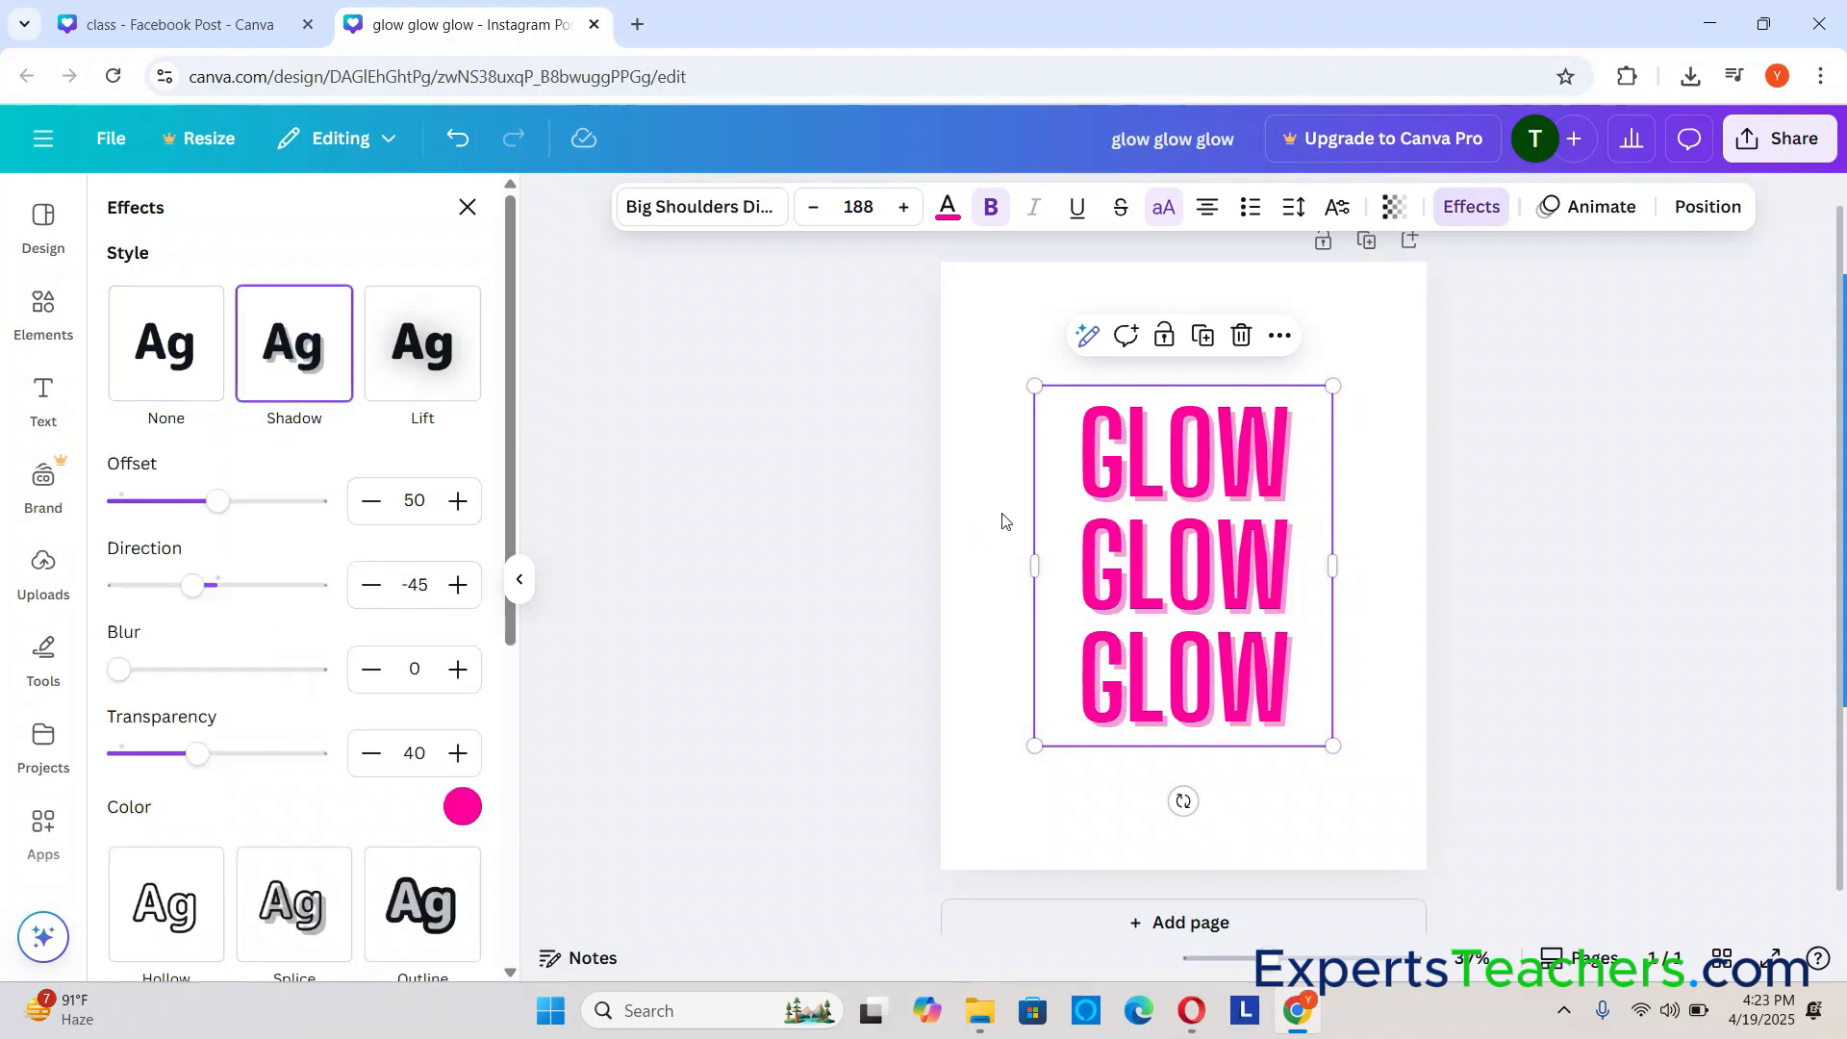
click(461, 383)
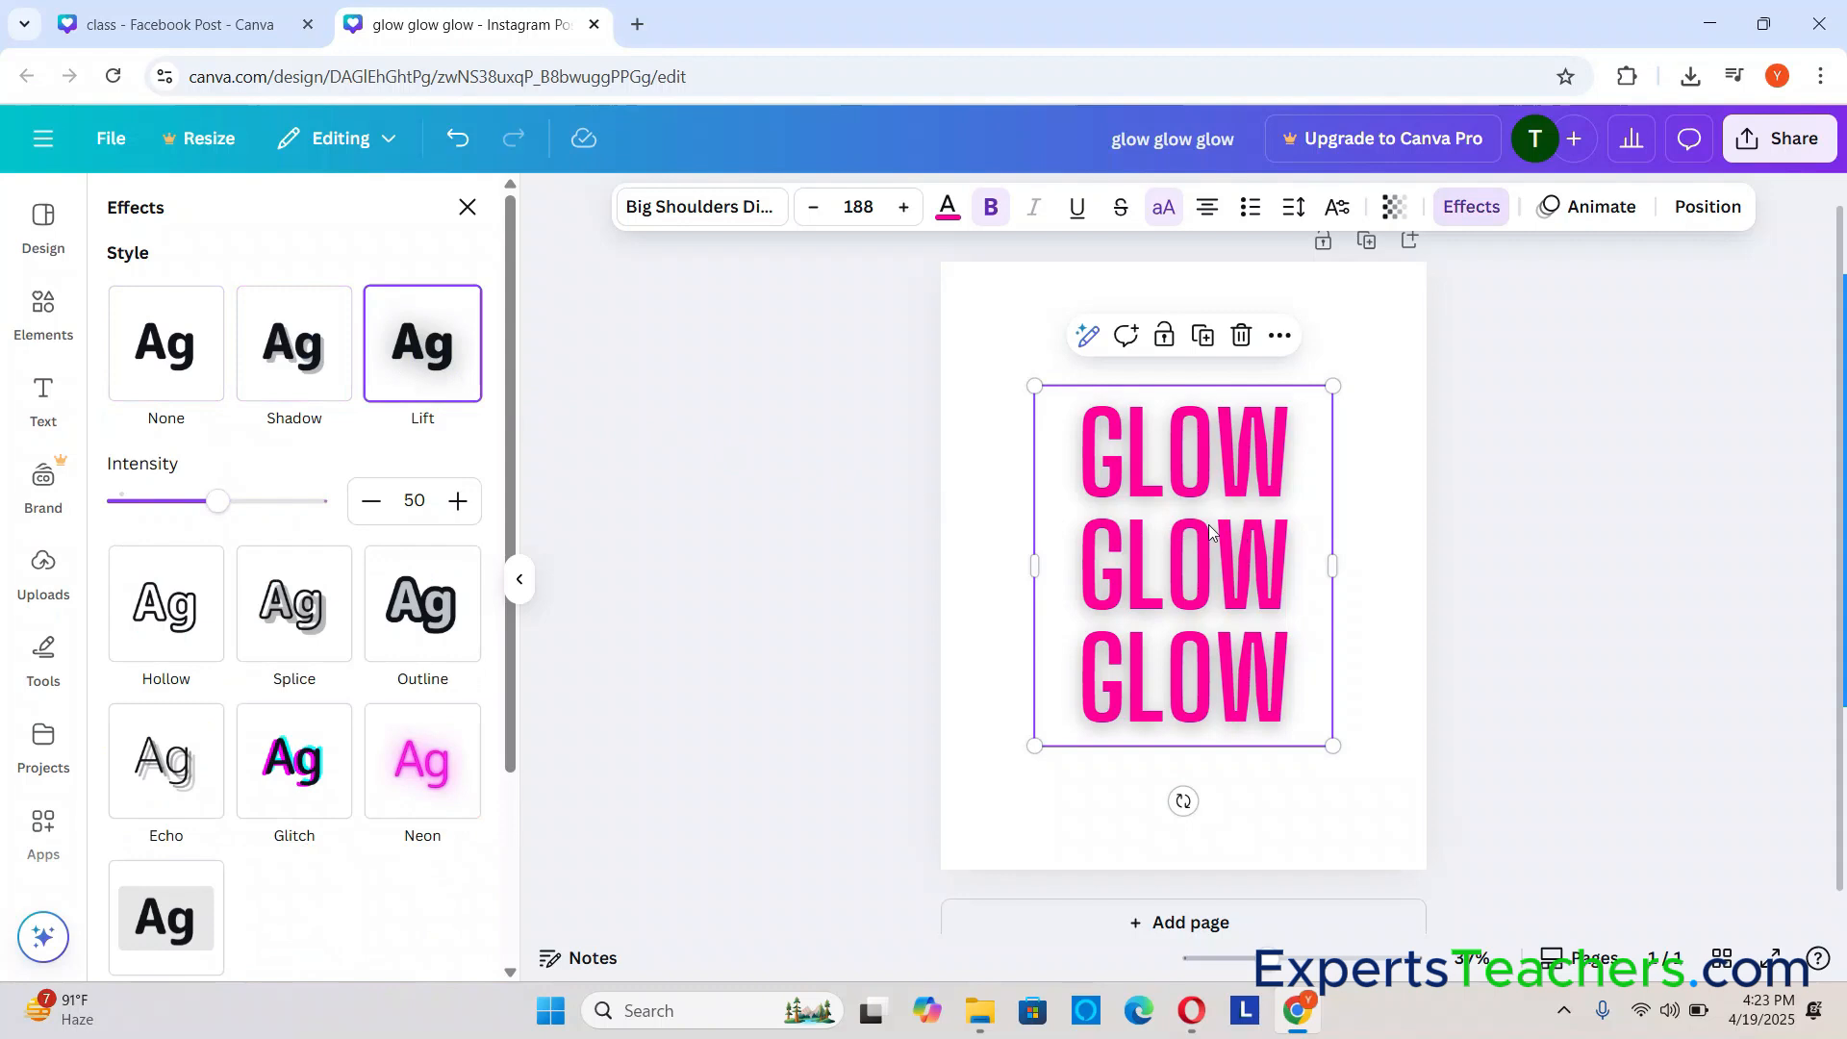
drag(217, 504, 264, 501)
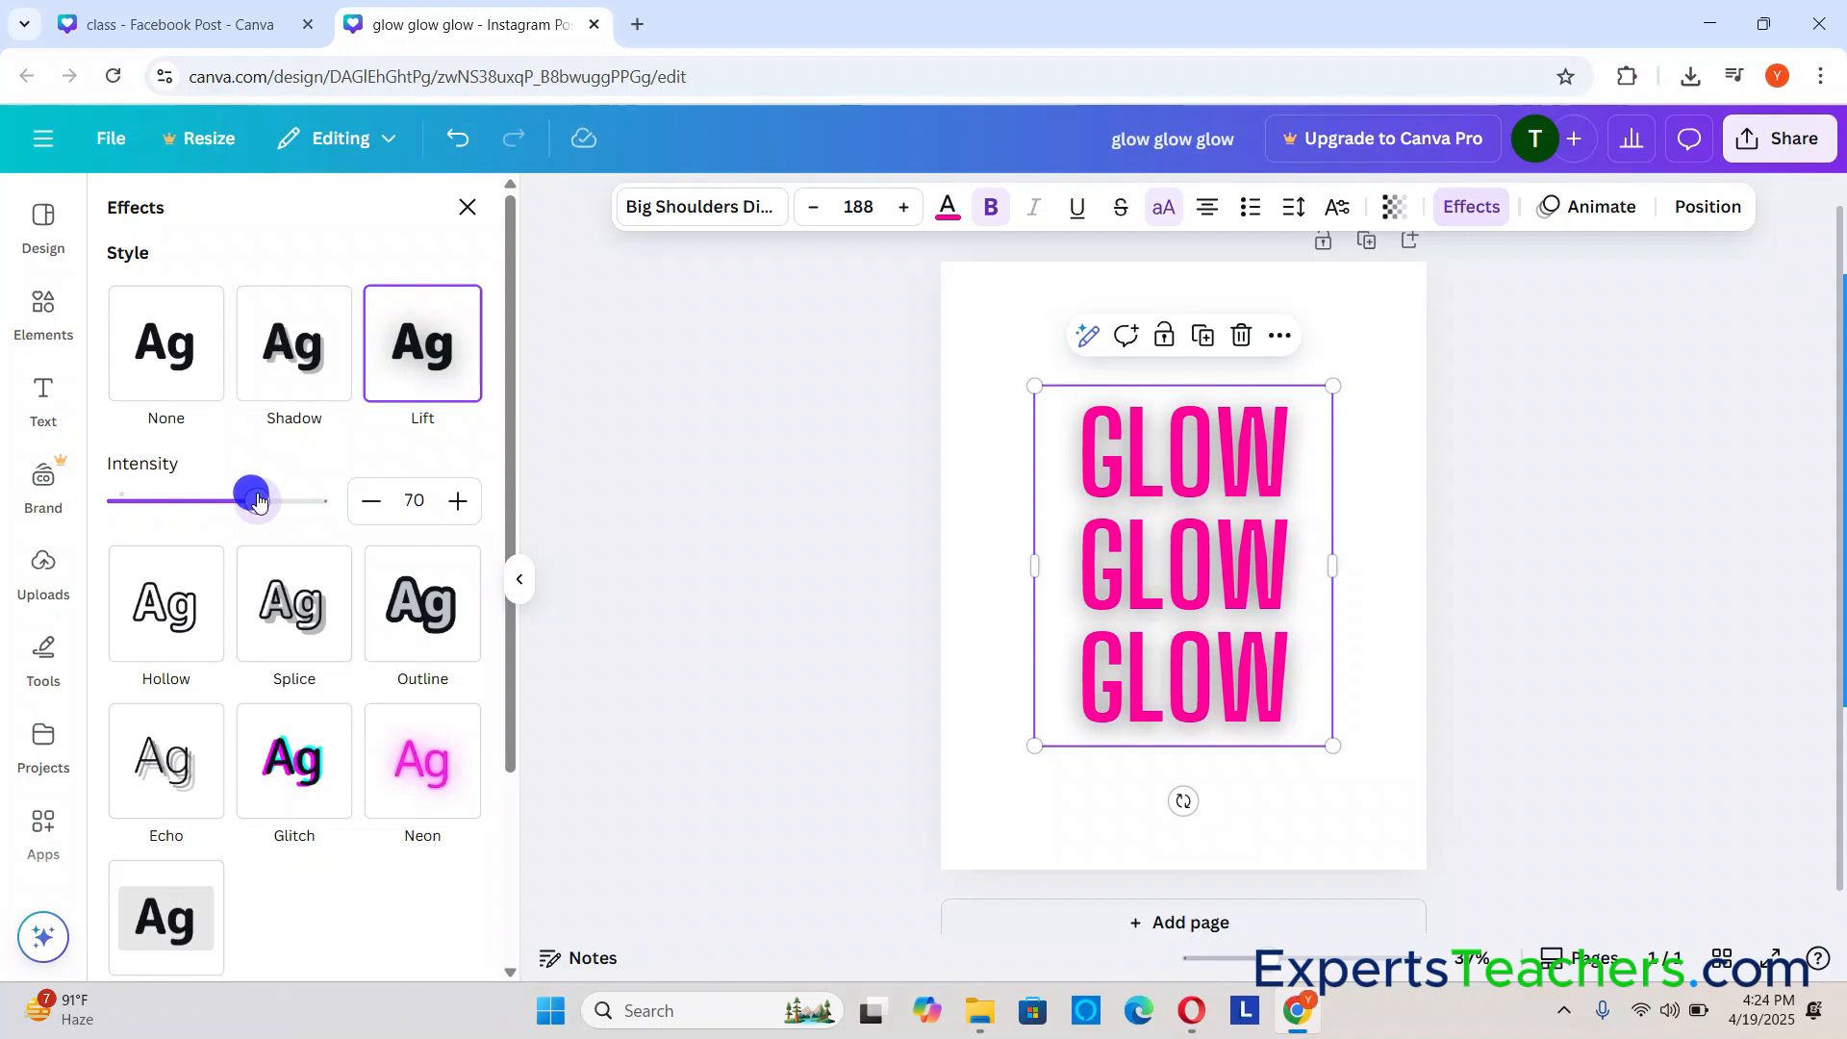
Step: Try the Hollow and Splice effects on the GLOW text, and the Outline effect with thickness 24
click(183, 645)
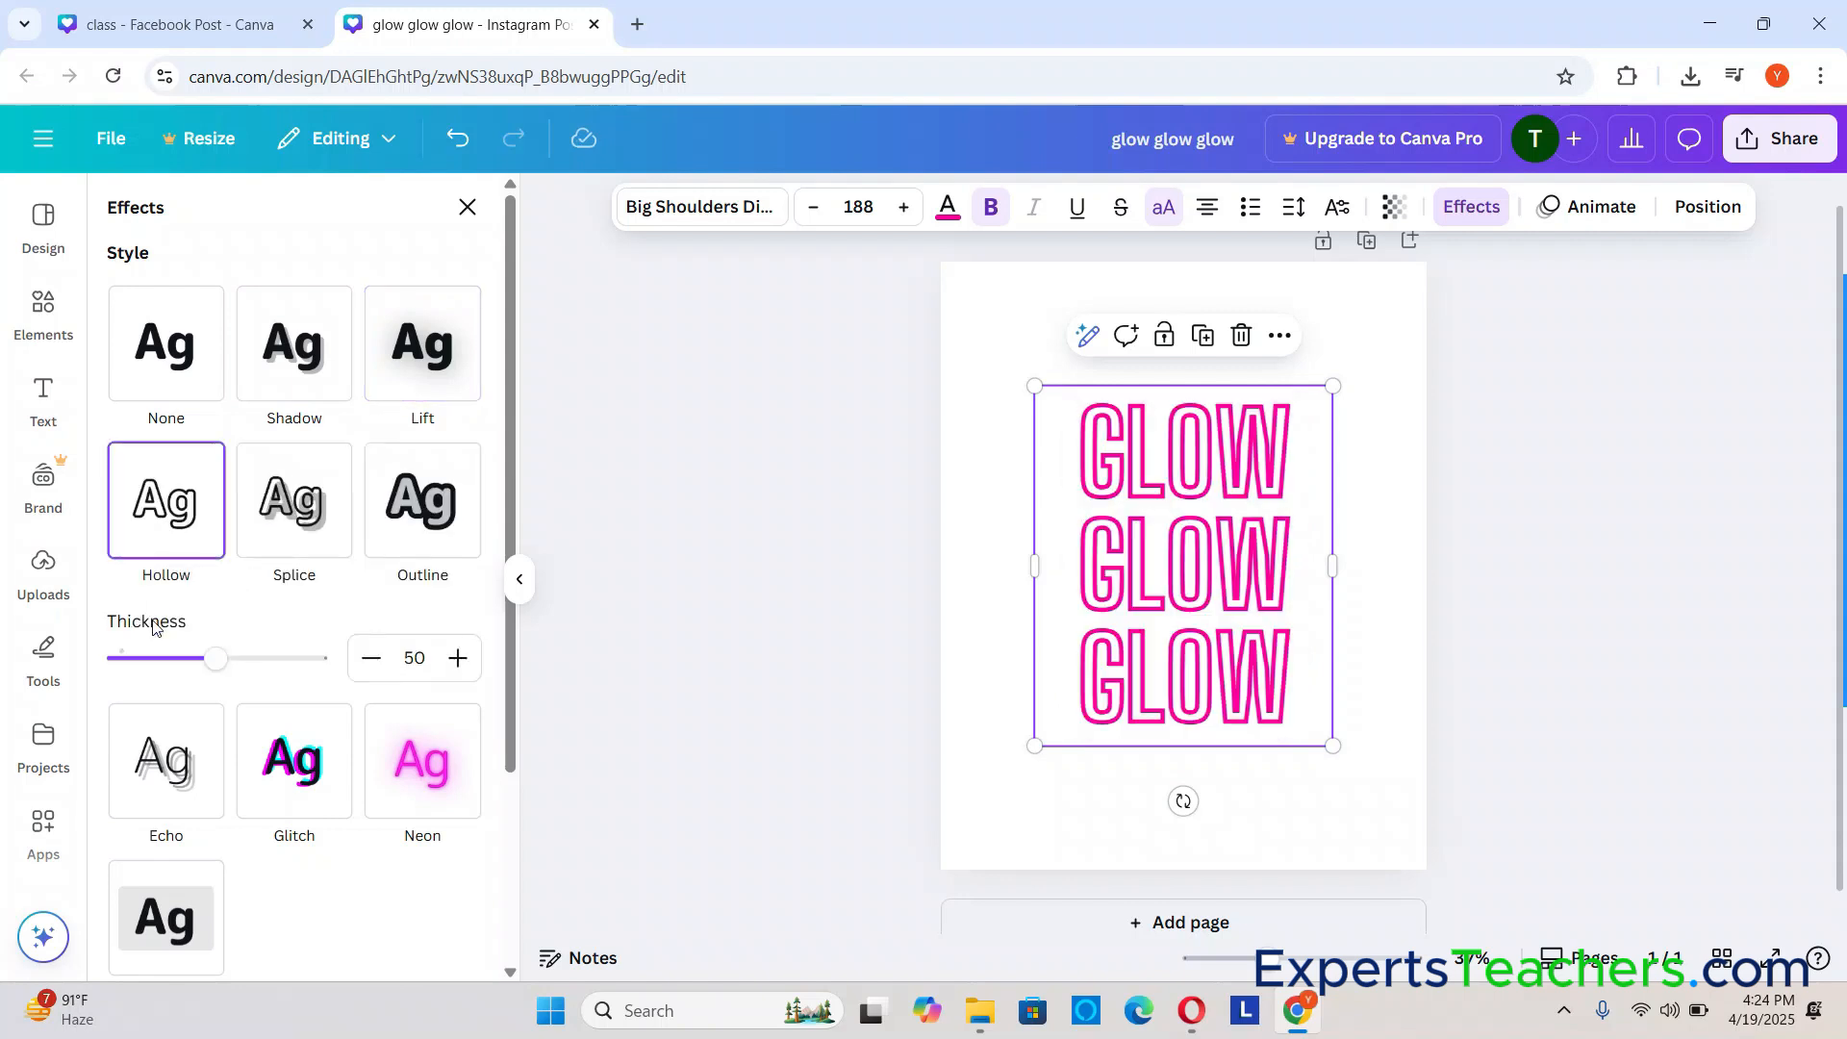
click(299, 510)
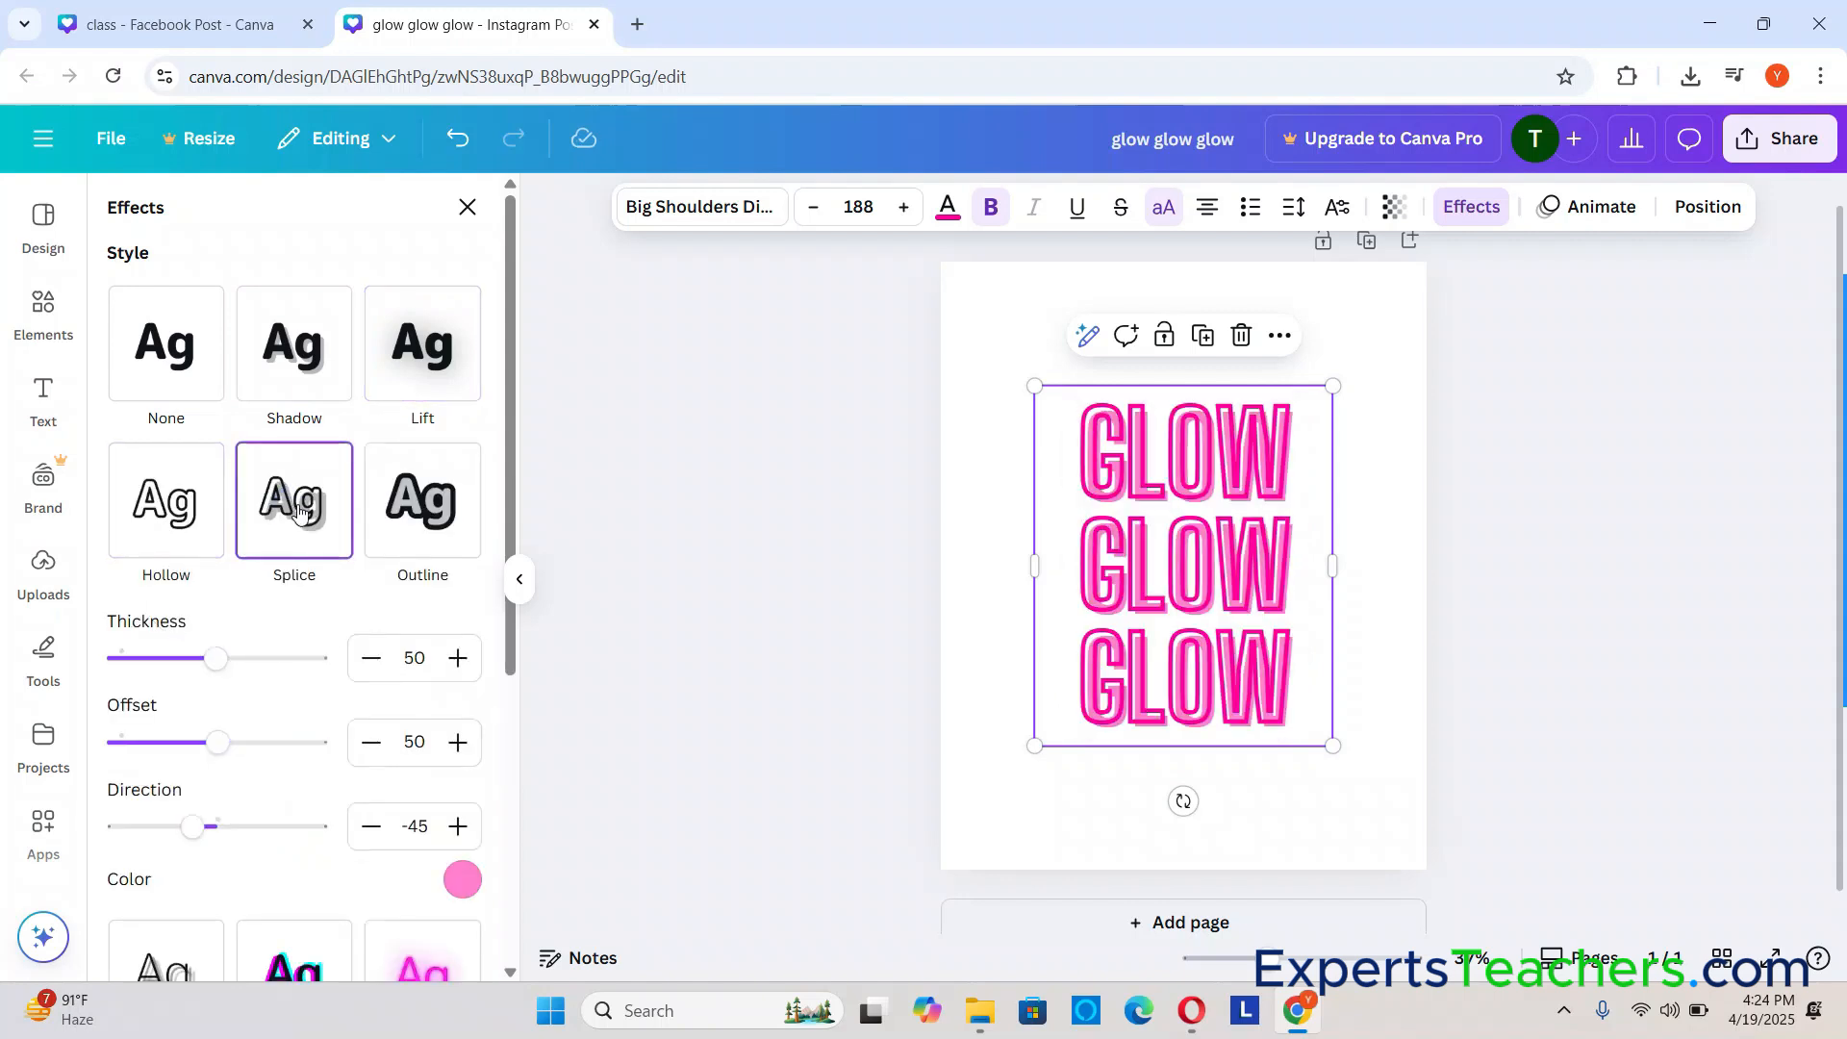
click(415, 505)
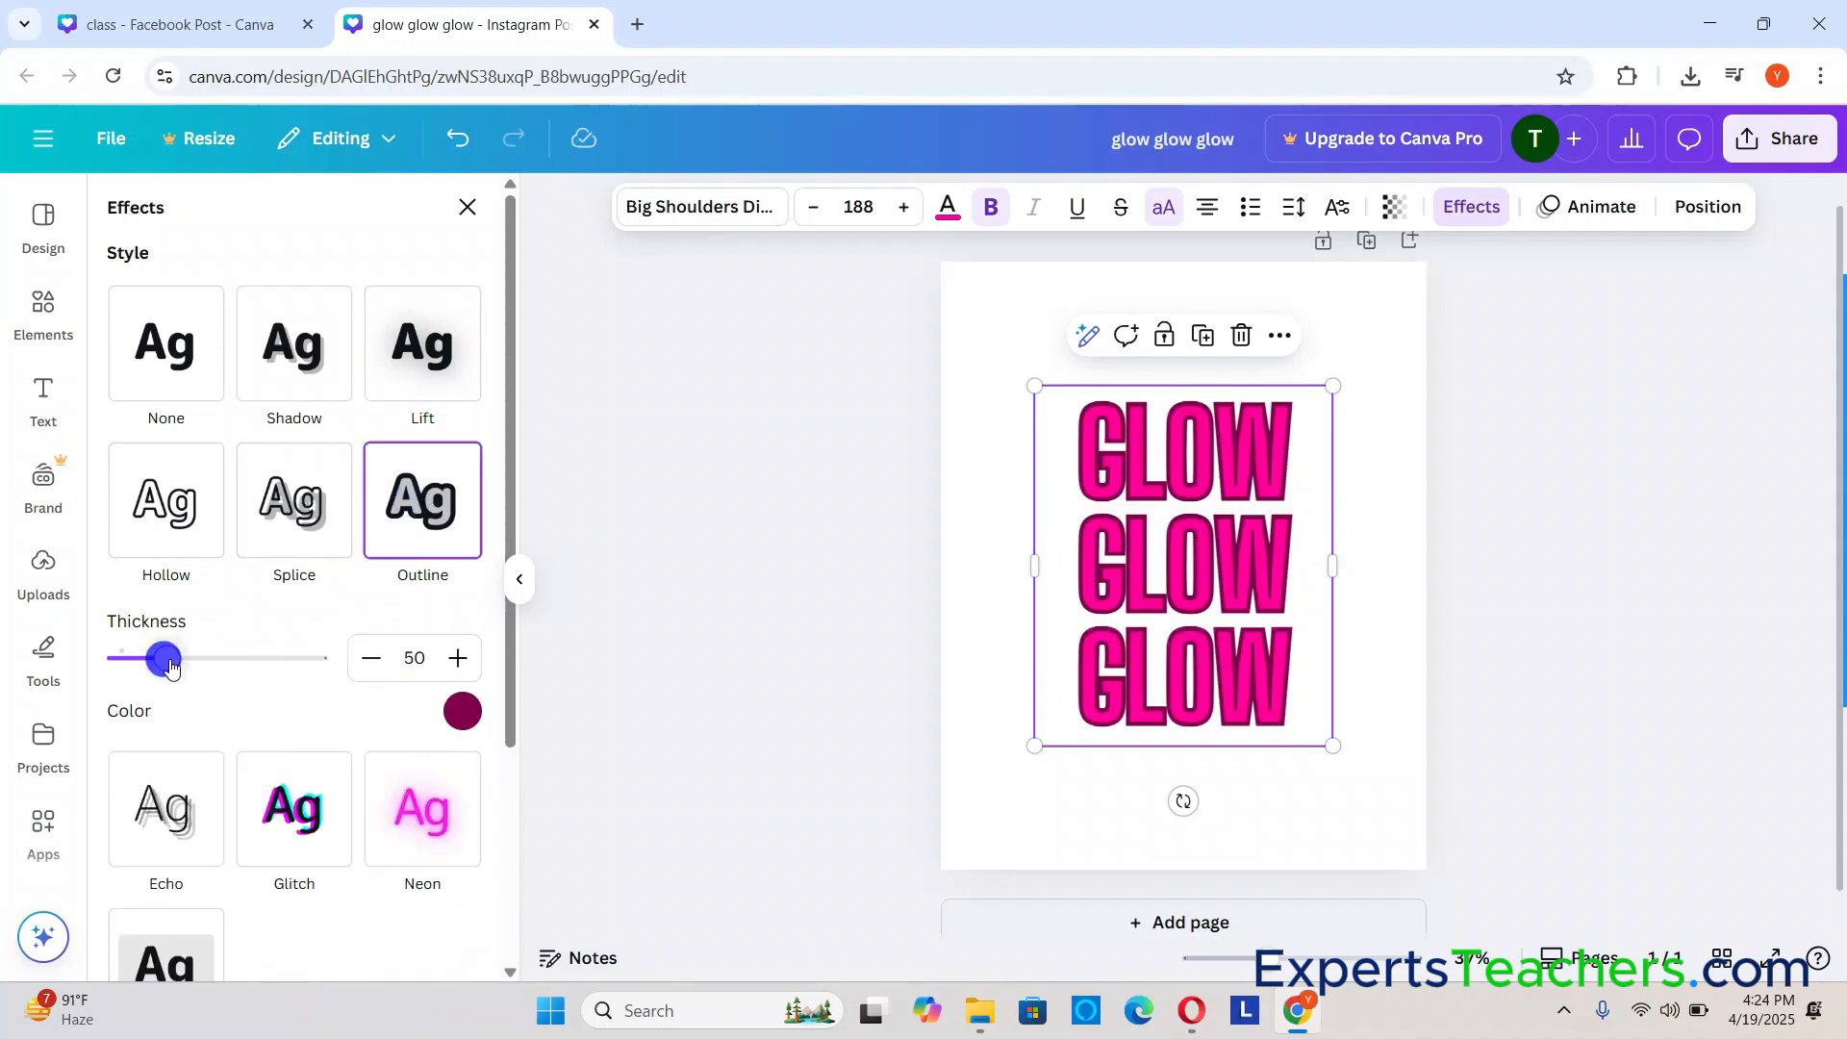
mouse_move(169, 666)
mouse_down()
mouse_move(272, 663)
mouse_move(137, 664)
mouse_move(299, 663)
mouse_move(117, 660)
mouse_move(164, 659)
mouse_move(144, 658)
mouse_up()
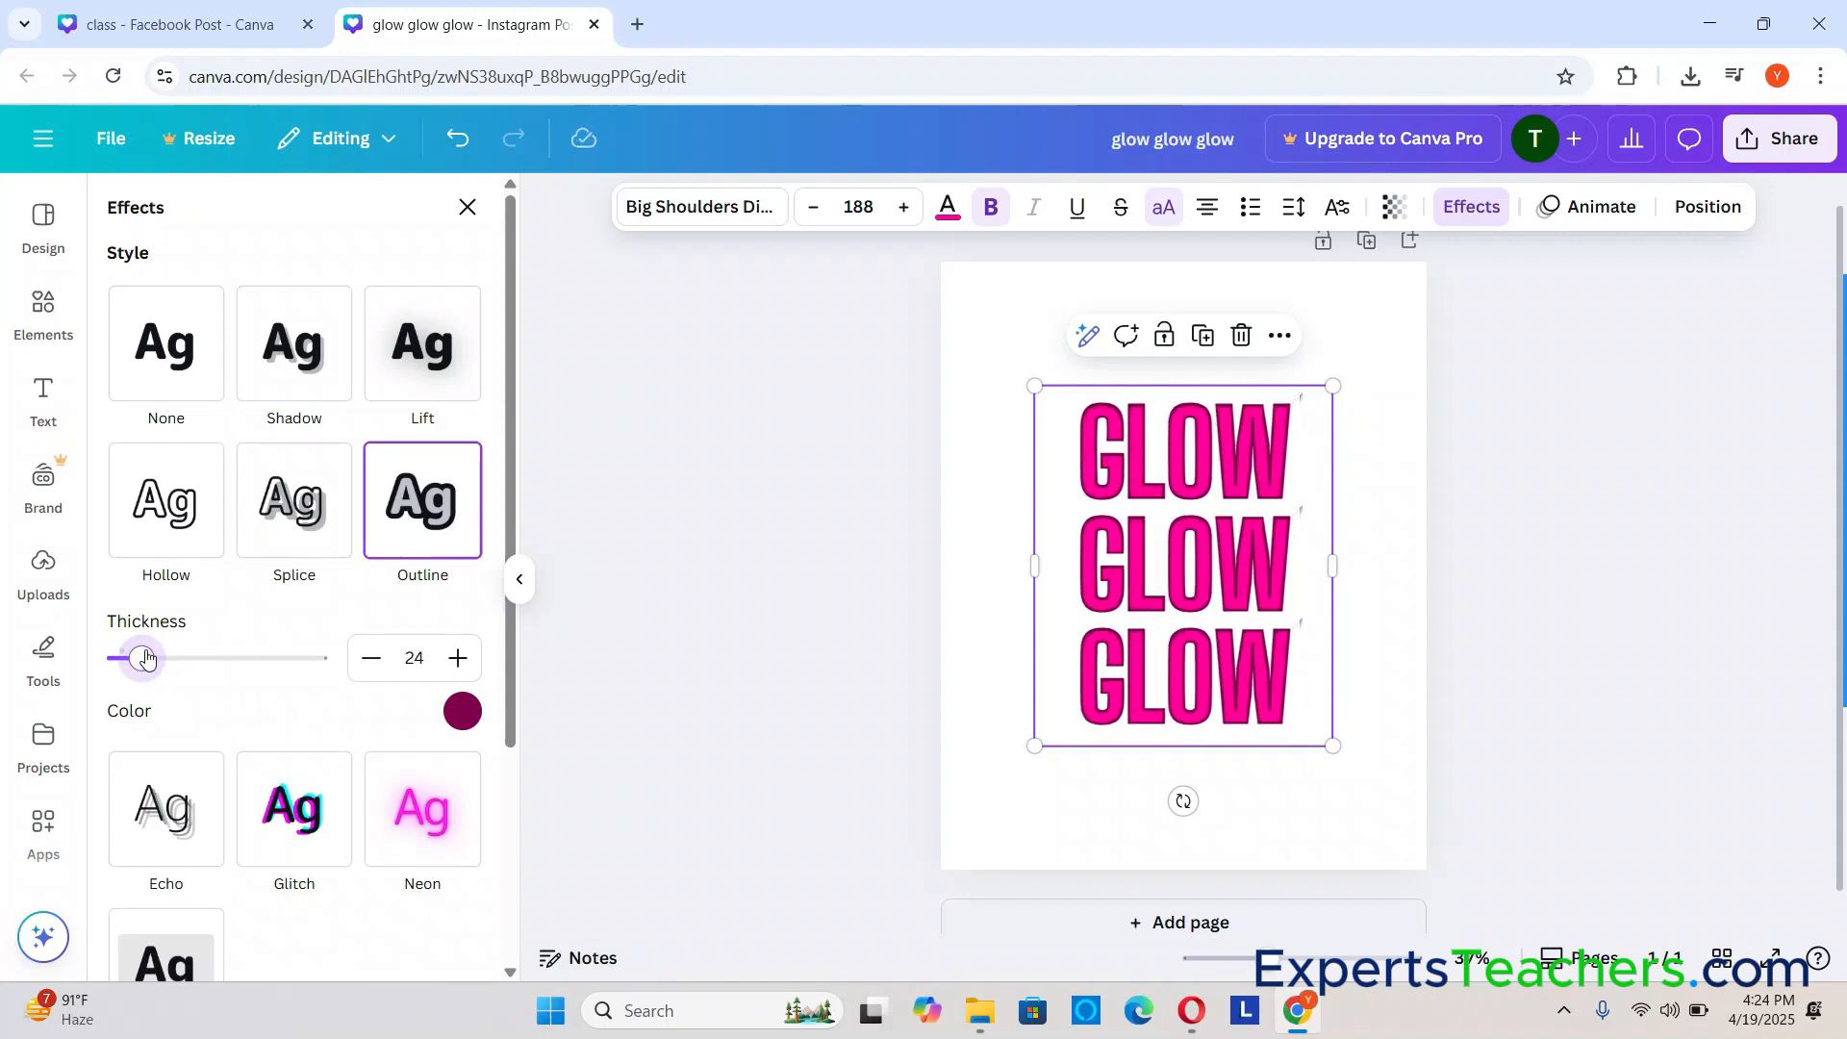
Step: Apply the Echo effect to the GLOW text with an offset of 59 and a direction of -41
scroll(240, 596, down, 3)
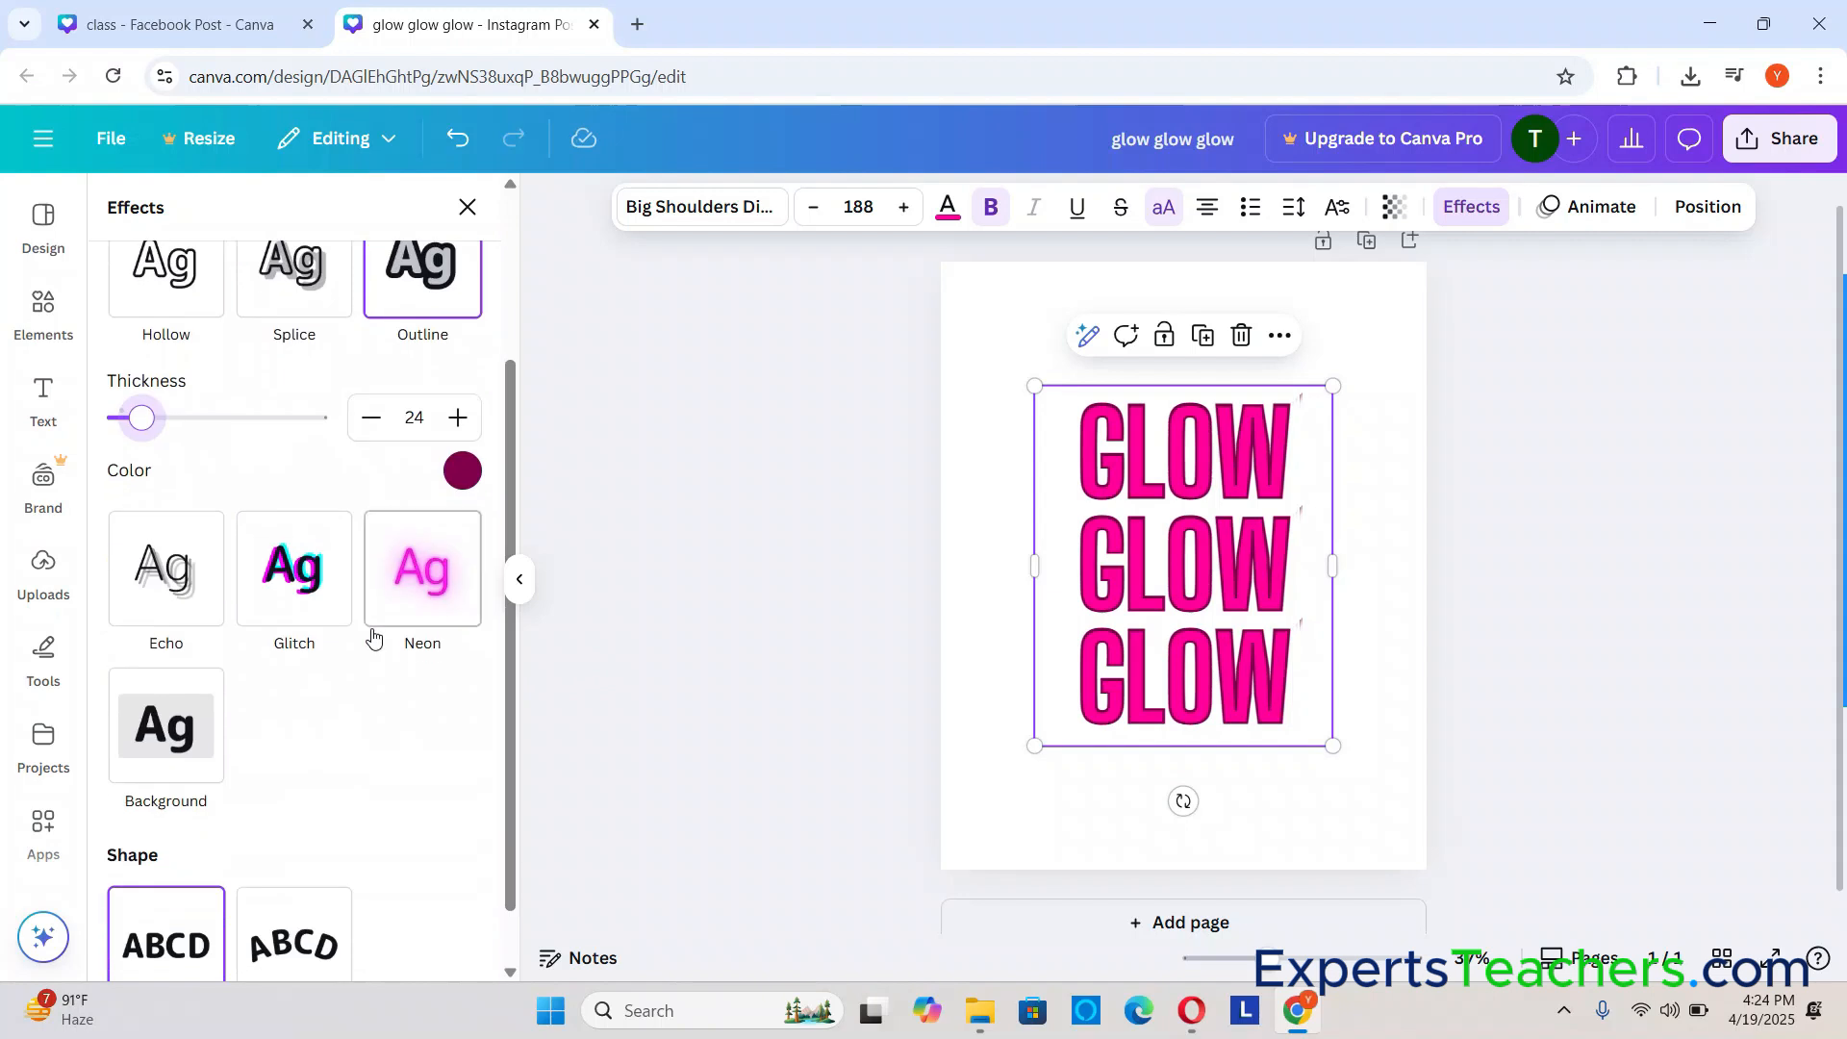
click(160, 577)
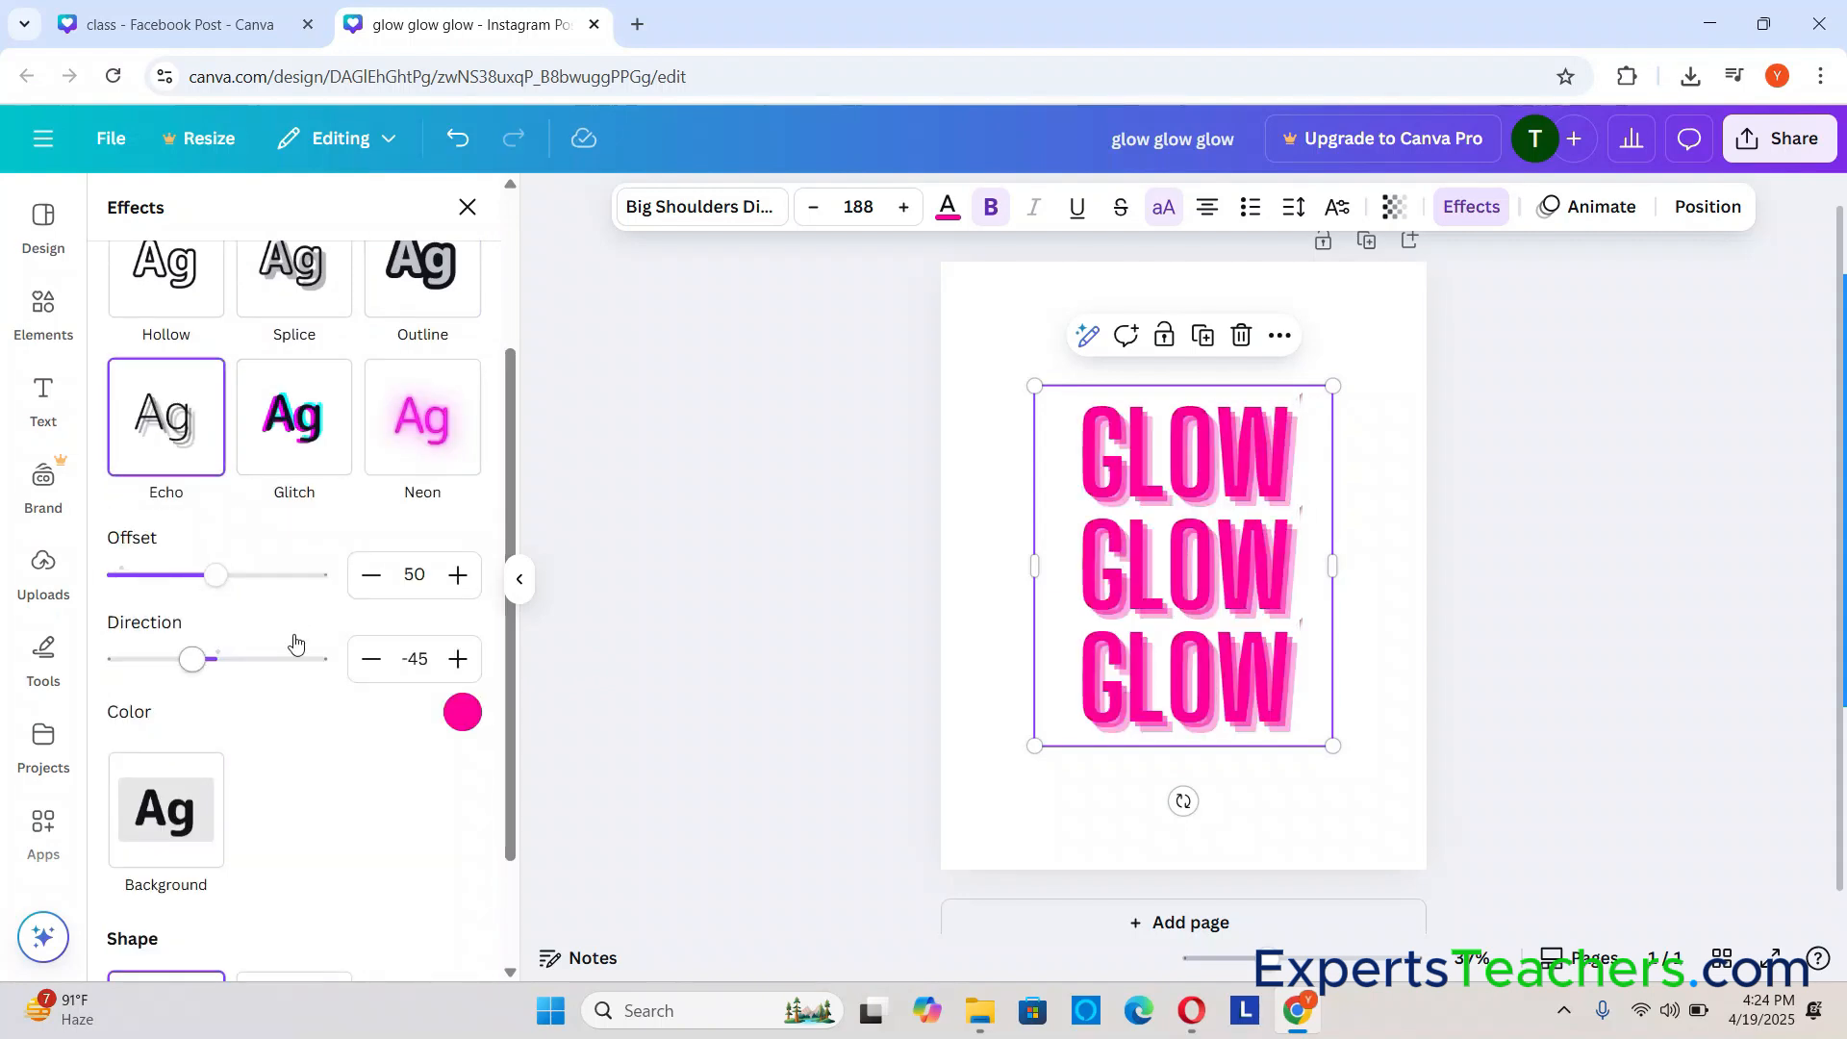
mouse_move(223, 587)
mouse_down()
mouse_move(119, 585)
mouse_move(324, 596)
mouse_move(182, 583)
mouse_move(231, 603)
mouse_up()
drag(188, 662, 177, 623)
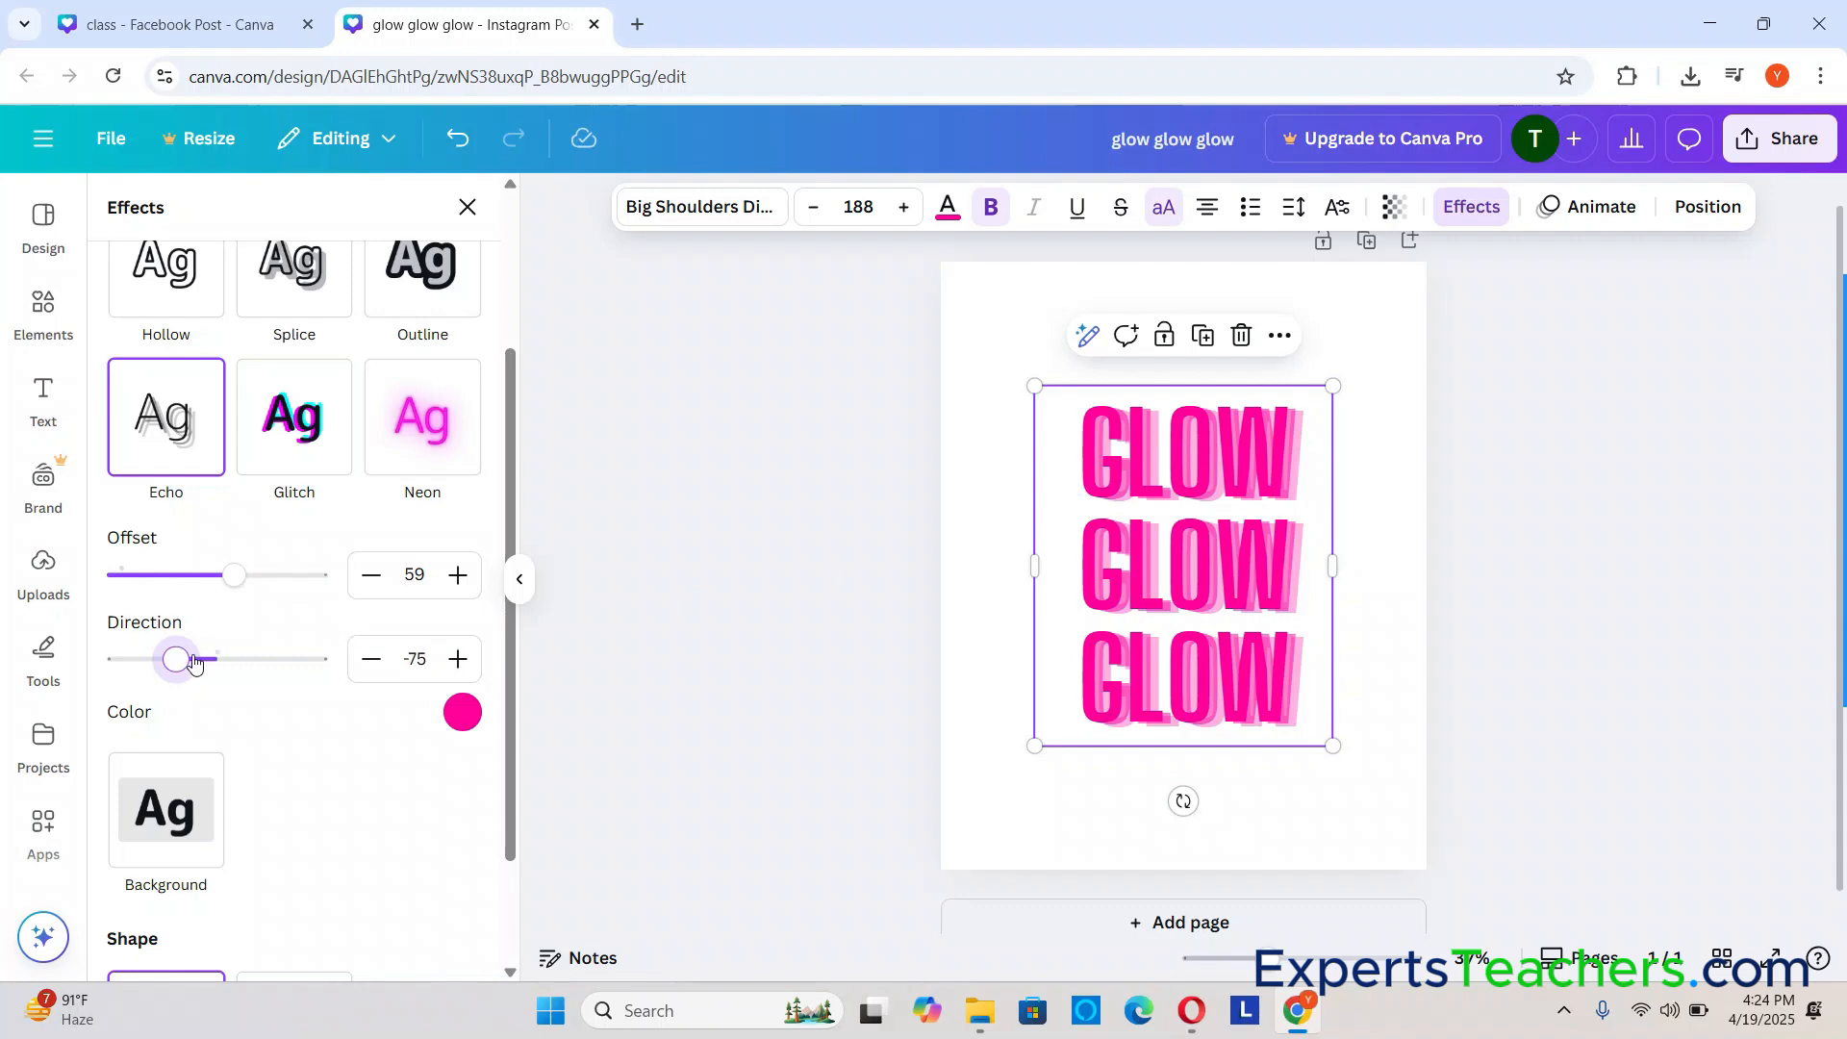
mouse_move(186, 662)
mouse_down()
mouse_move(299, 655)
mouse_move(168, 666)
mouse_move(234, 664)
mouse_move(204, 666)
mouse_up()
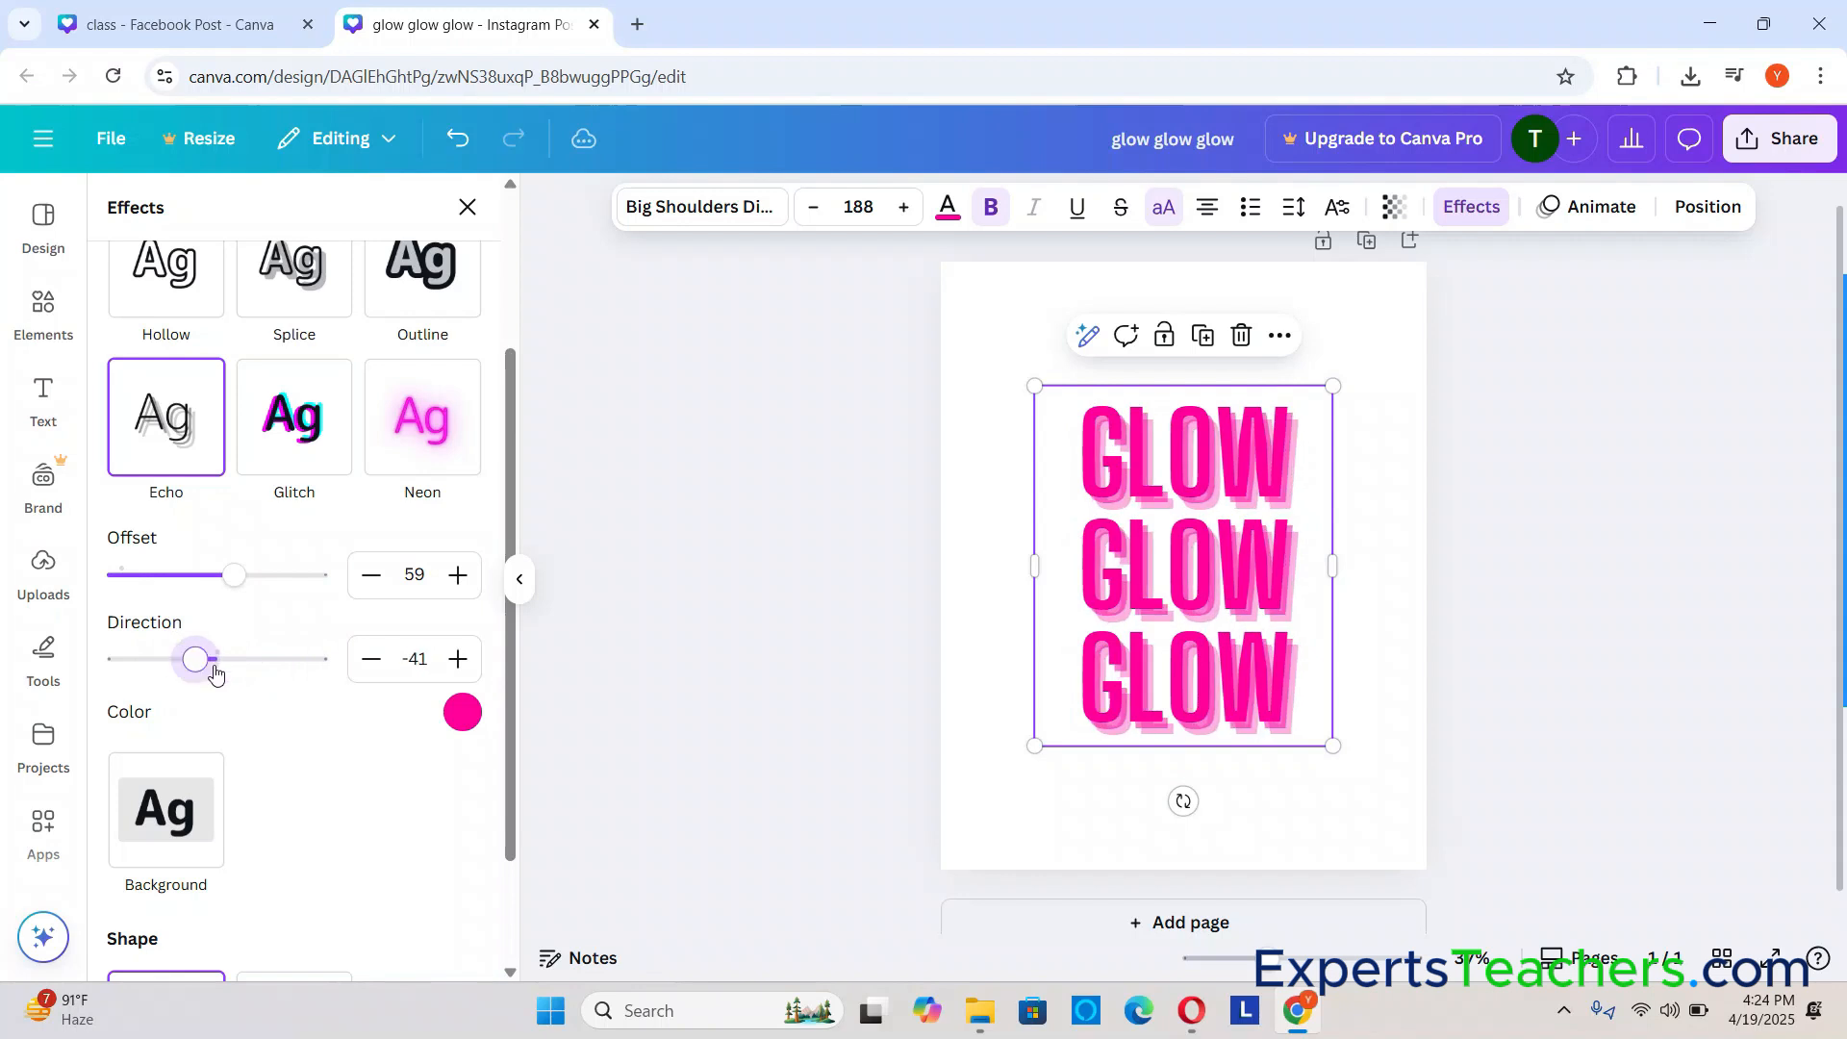
Step: Try green and blue shades for the Echo effect's color and settle on yellow
click(465, 713)
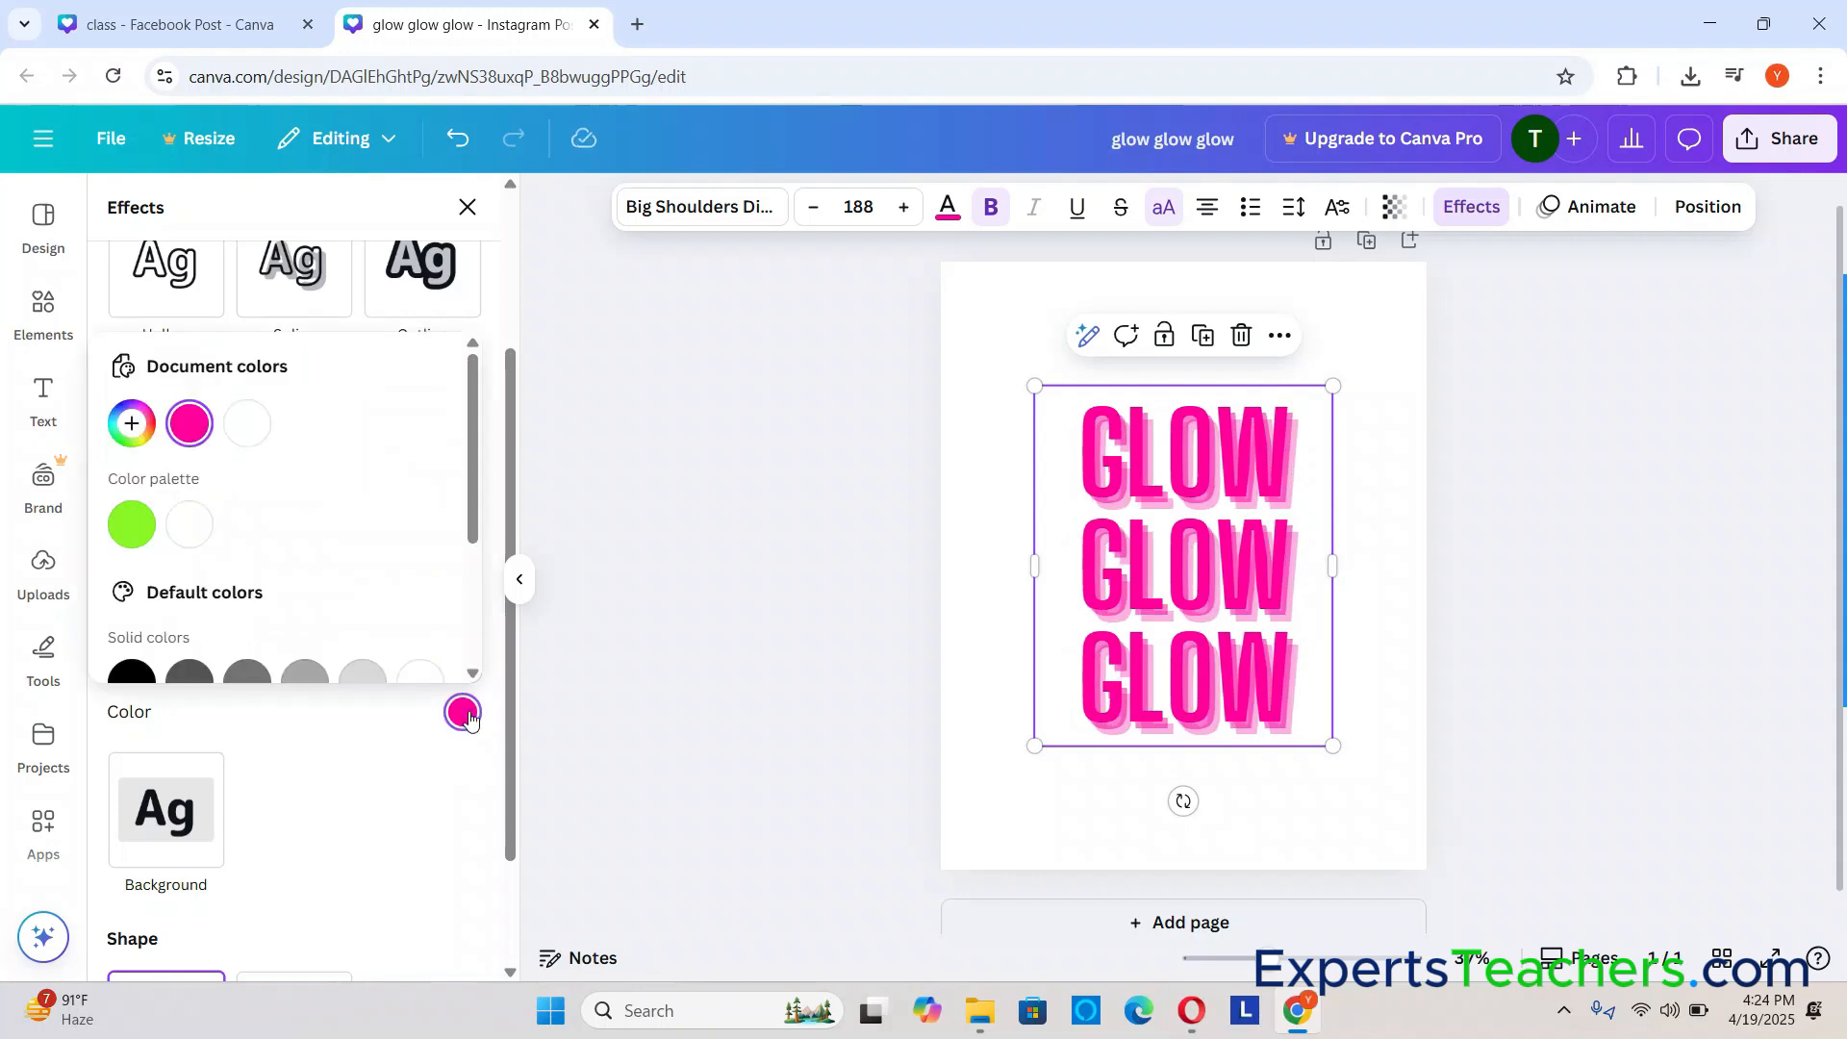
click(134, 532)
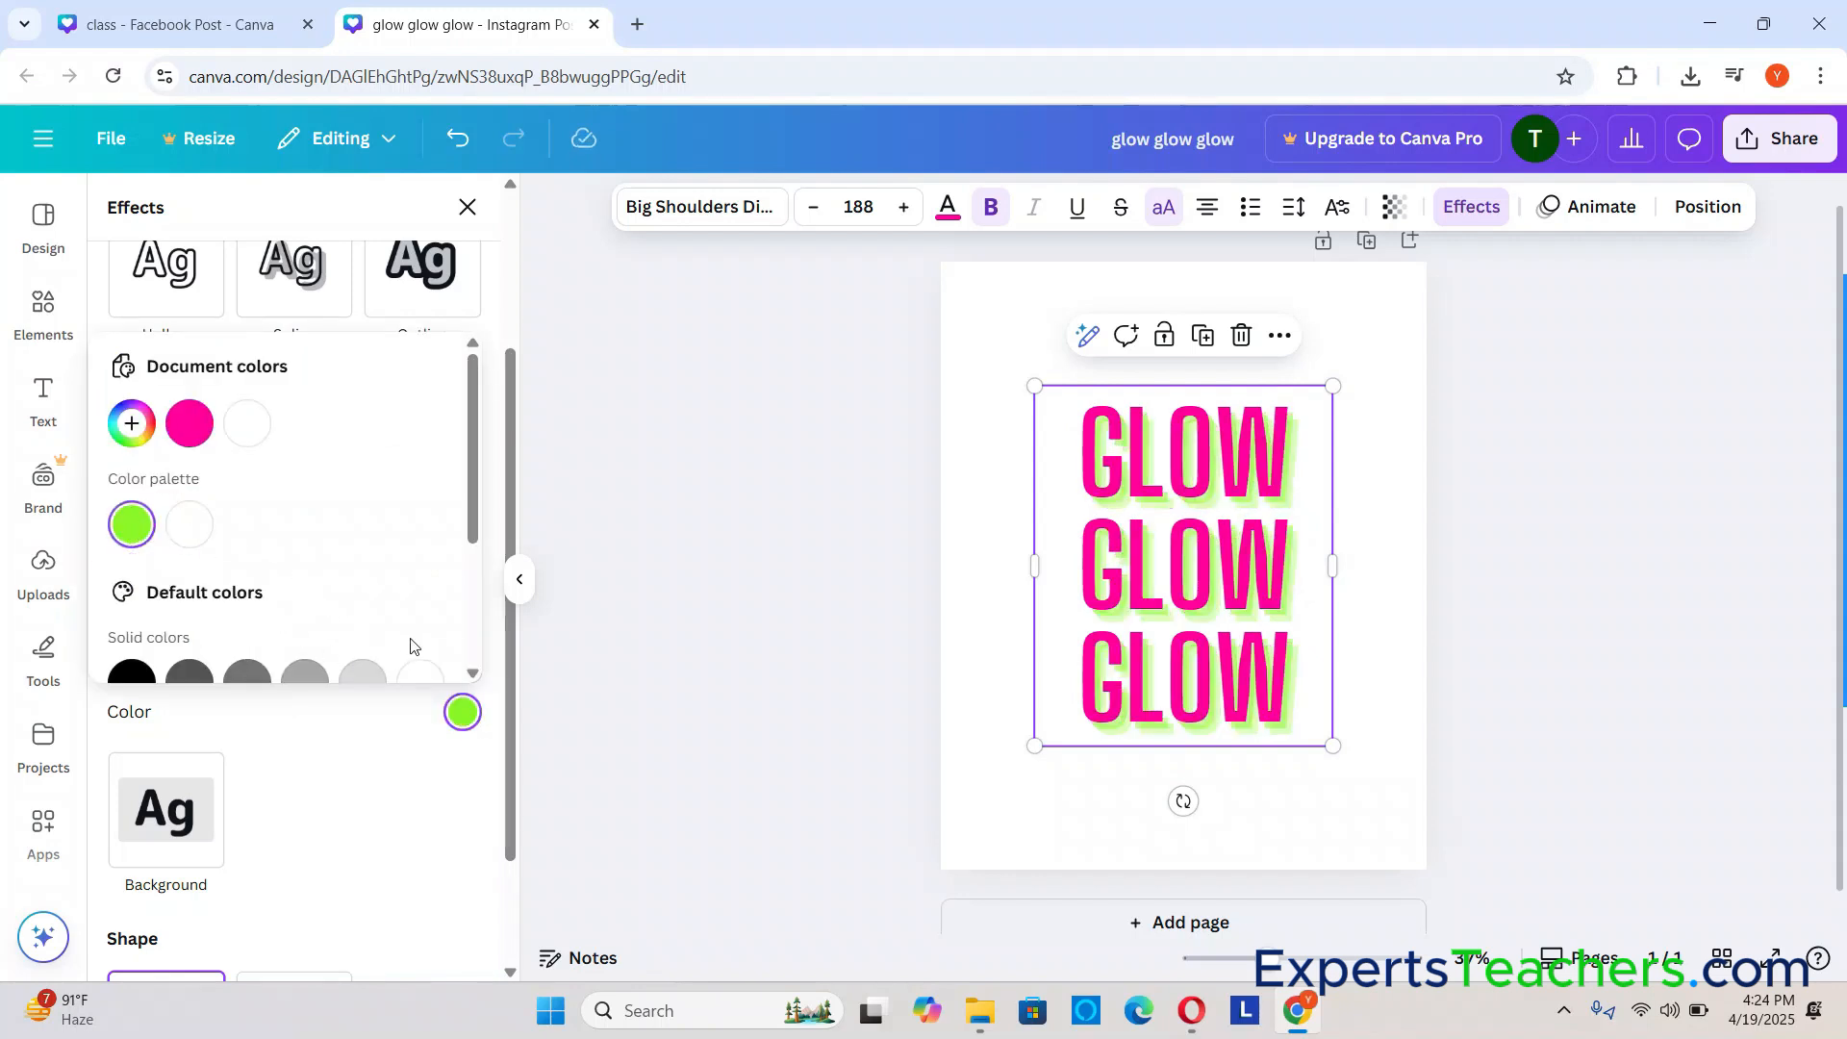
drag(472, 496, 473, 643)
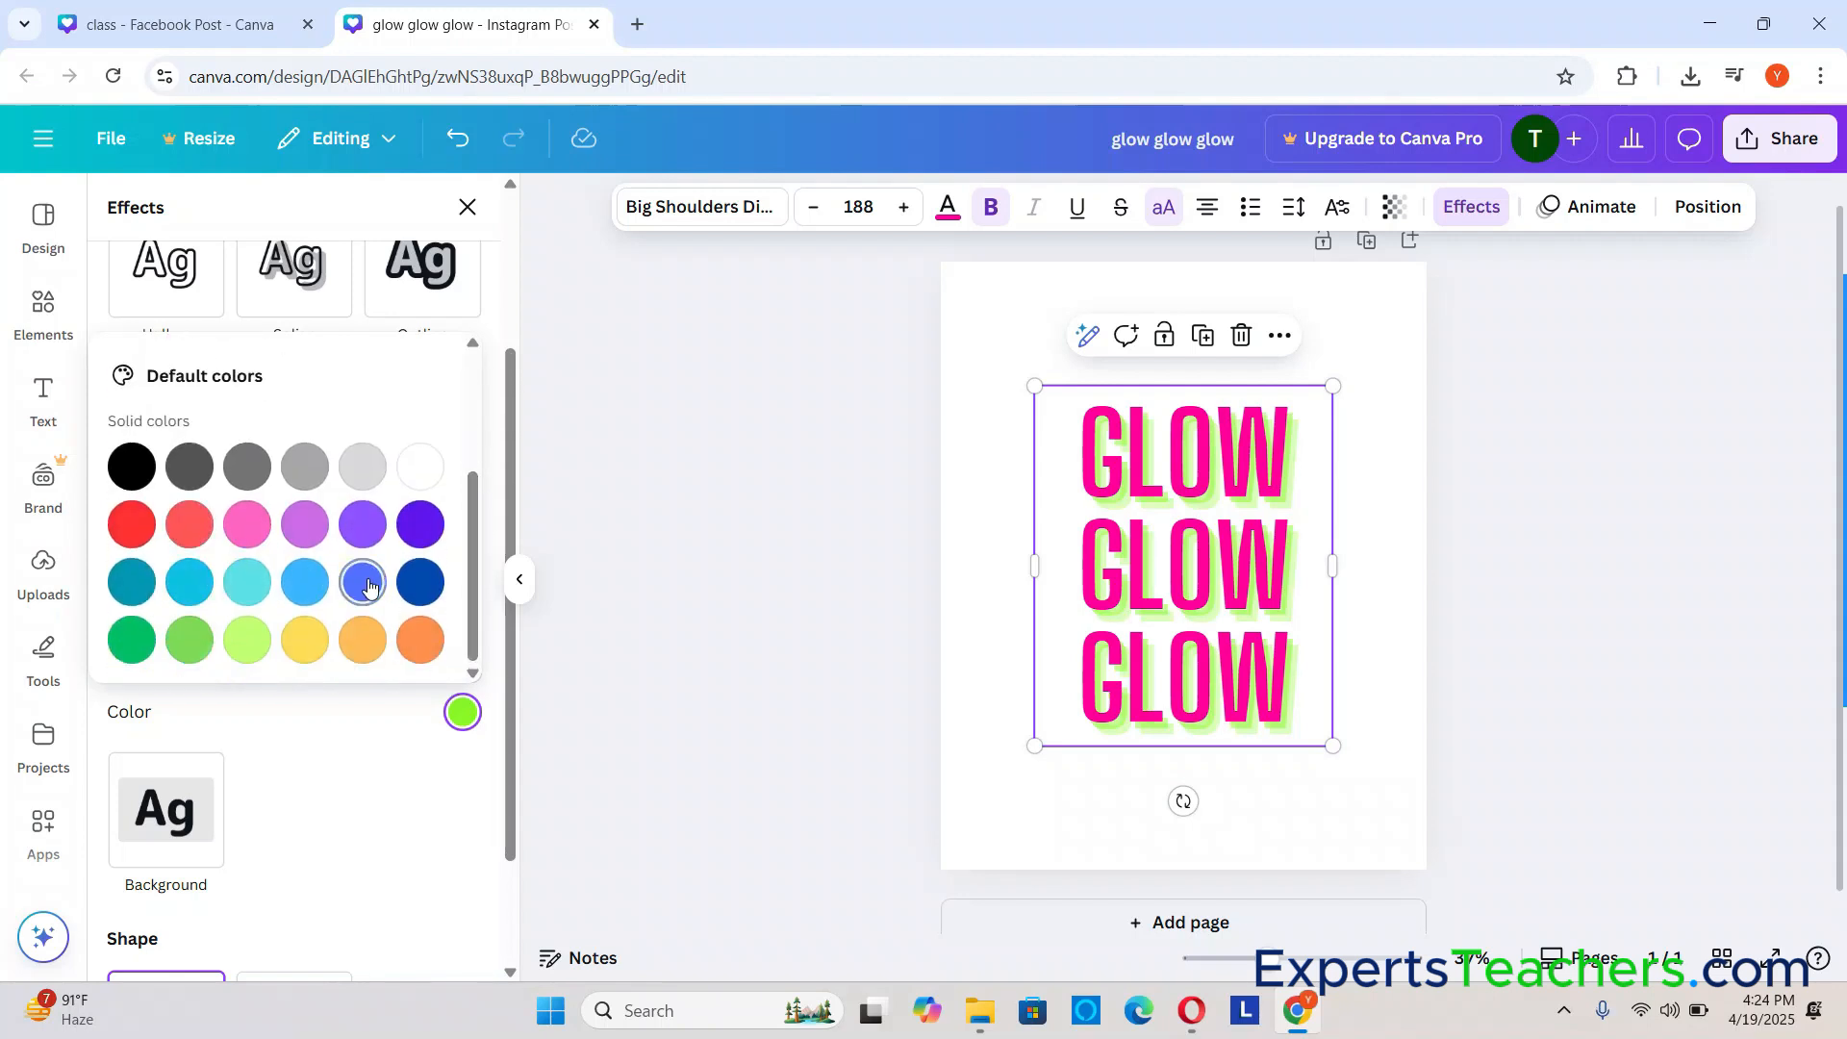
click(363, 585)
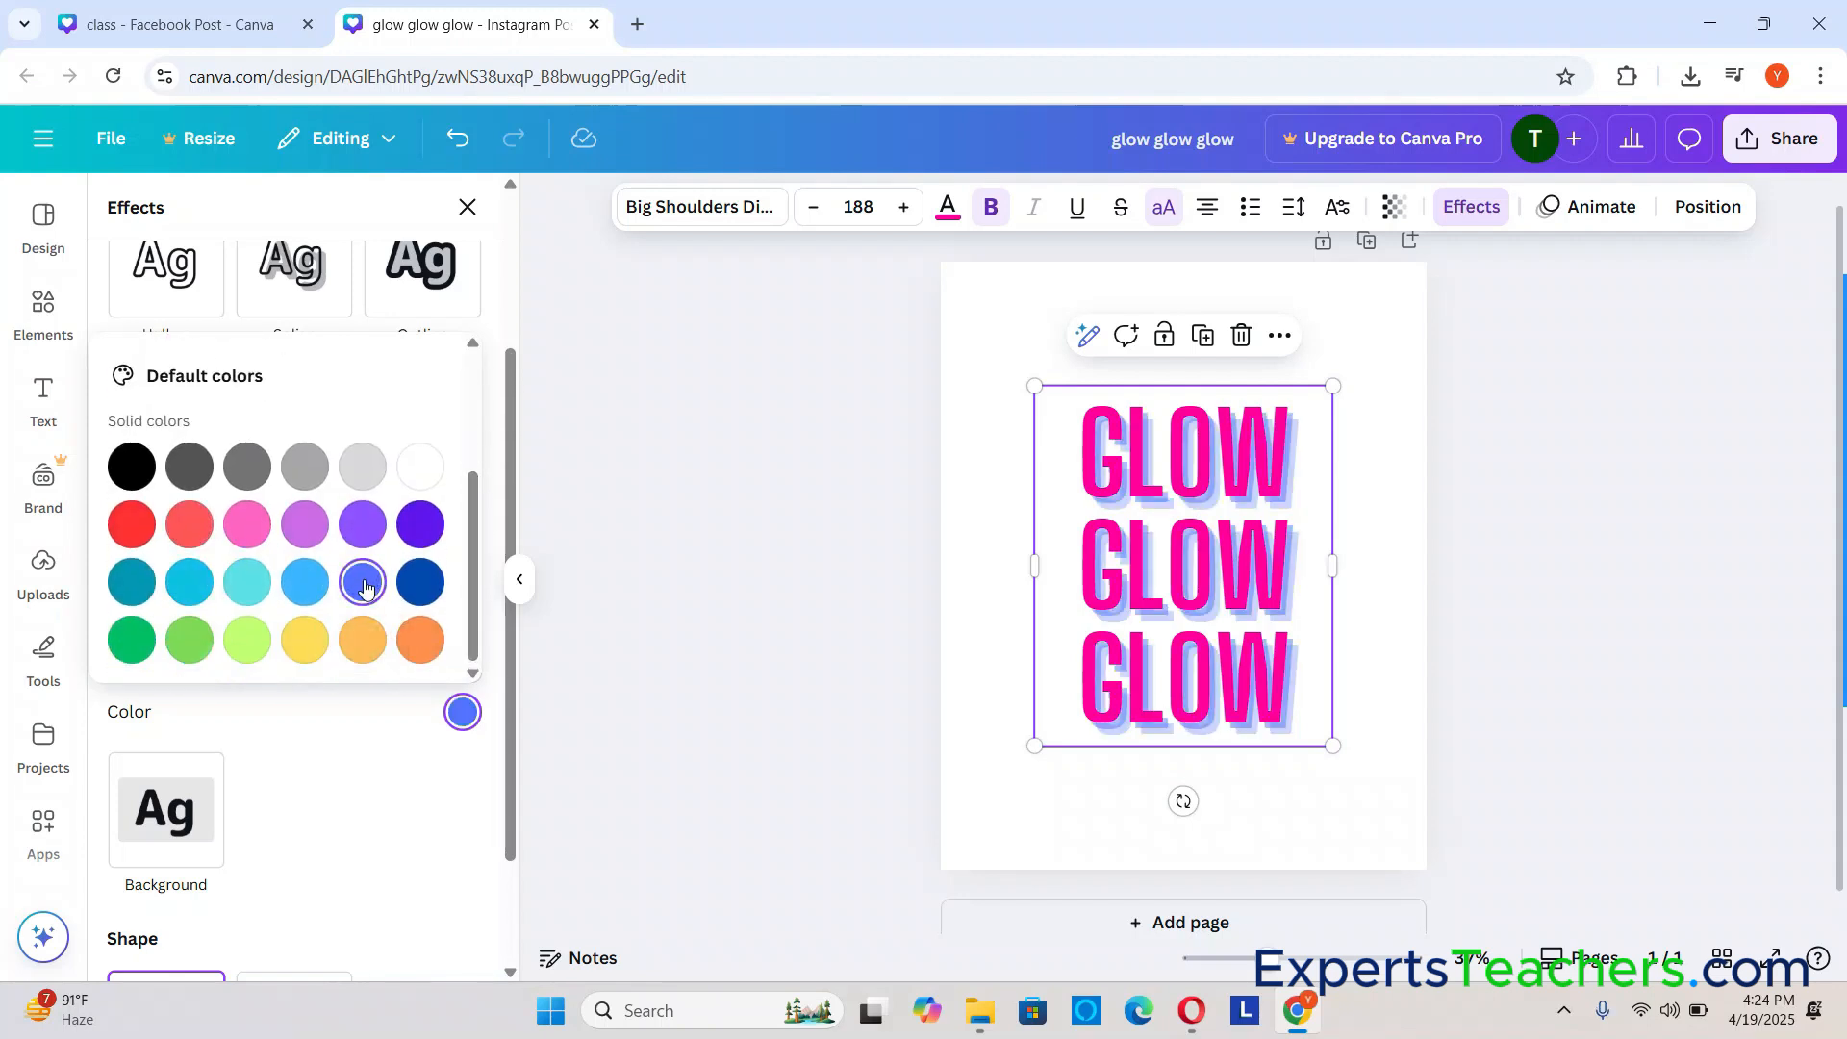
click(248, 641)
click(306, 655)
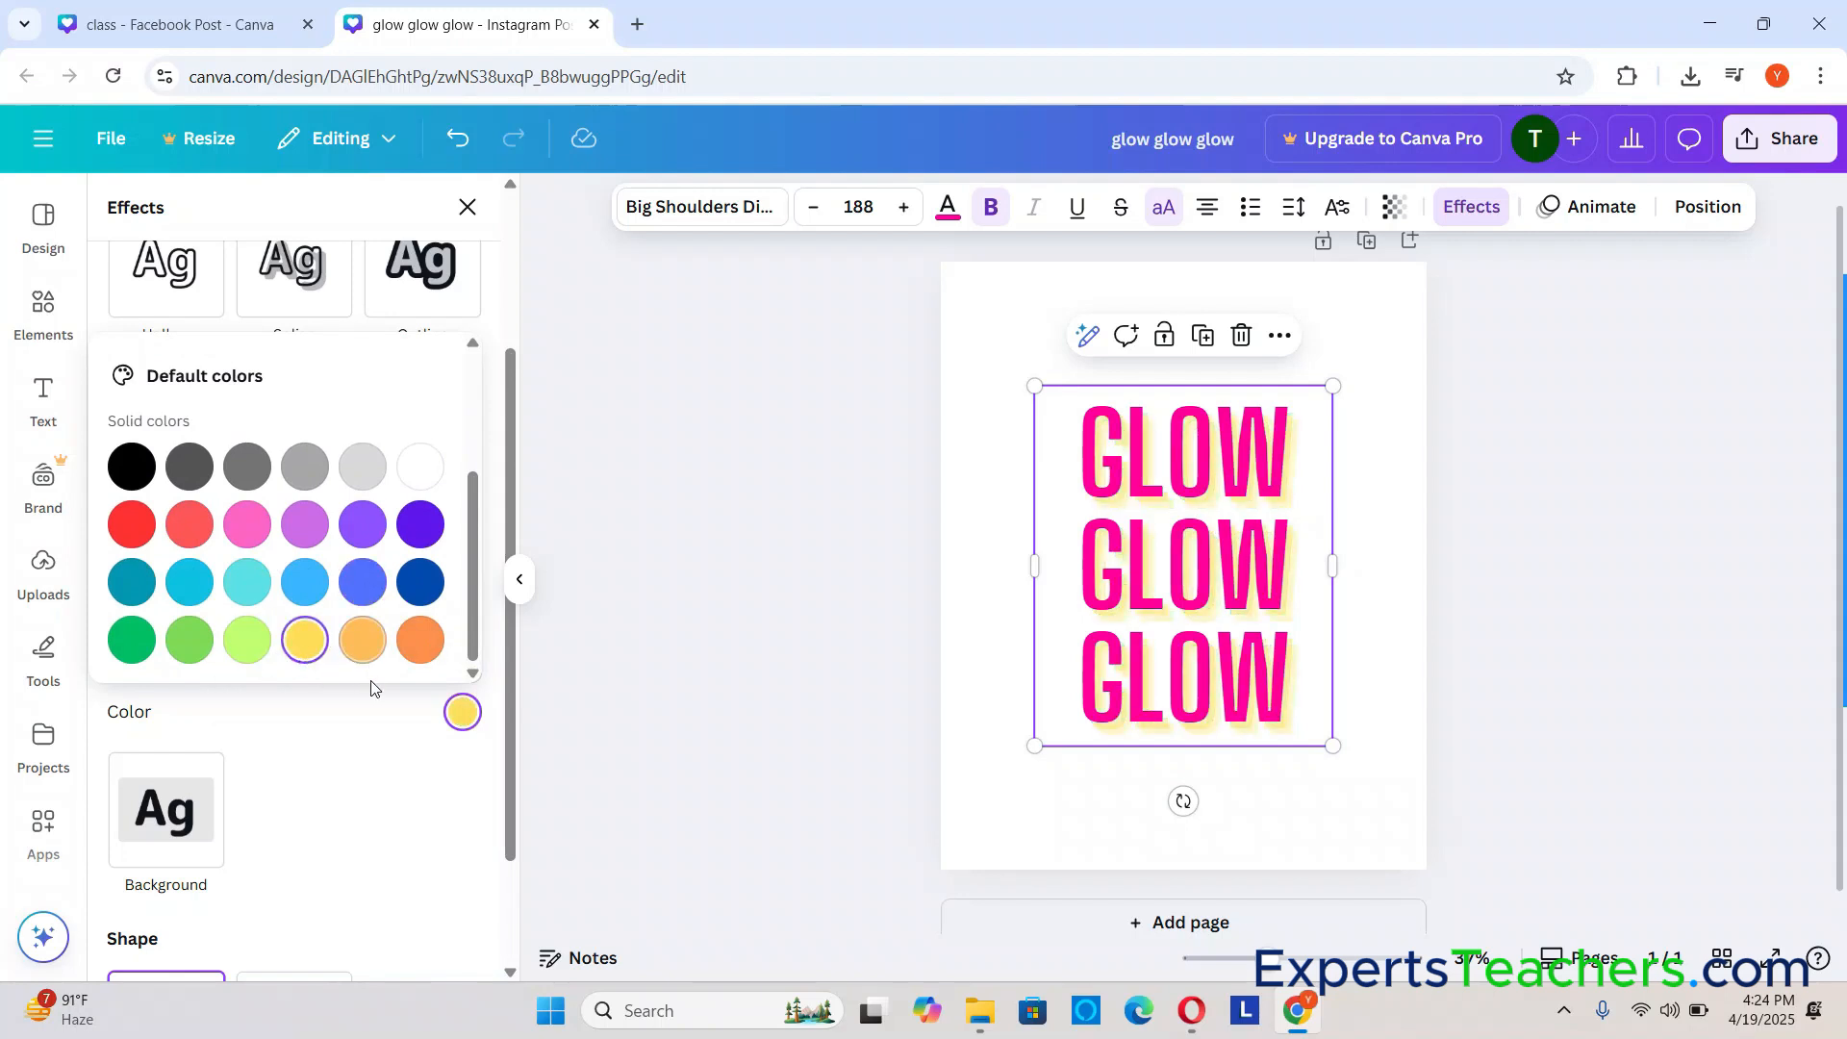
click(378, 742)
scroll(379, 751, down, 2)
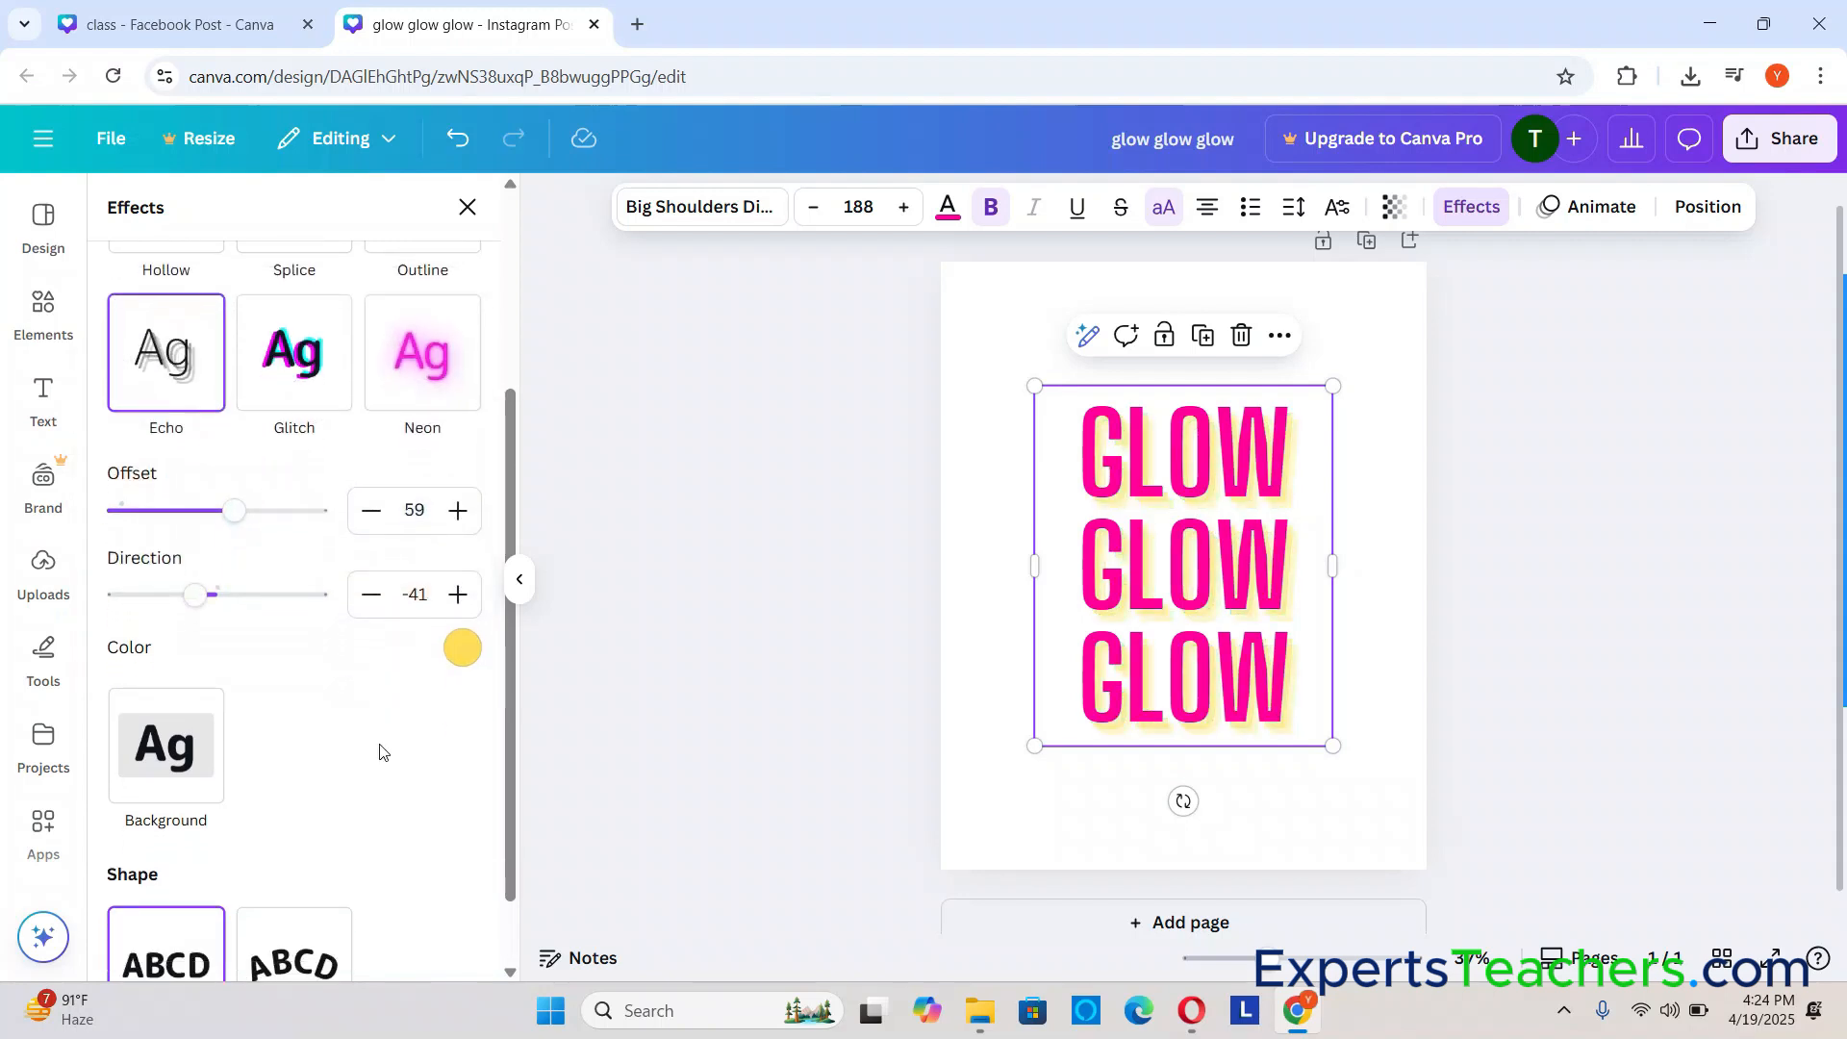
Step: Apply the Background effect to the GLOW text and set its color to the bright green from the color palette
click(173, 711)
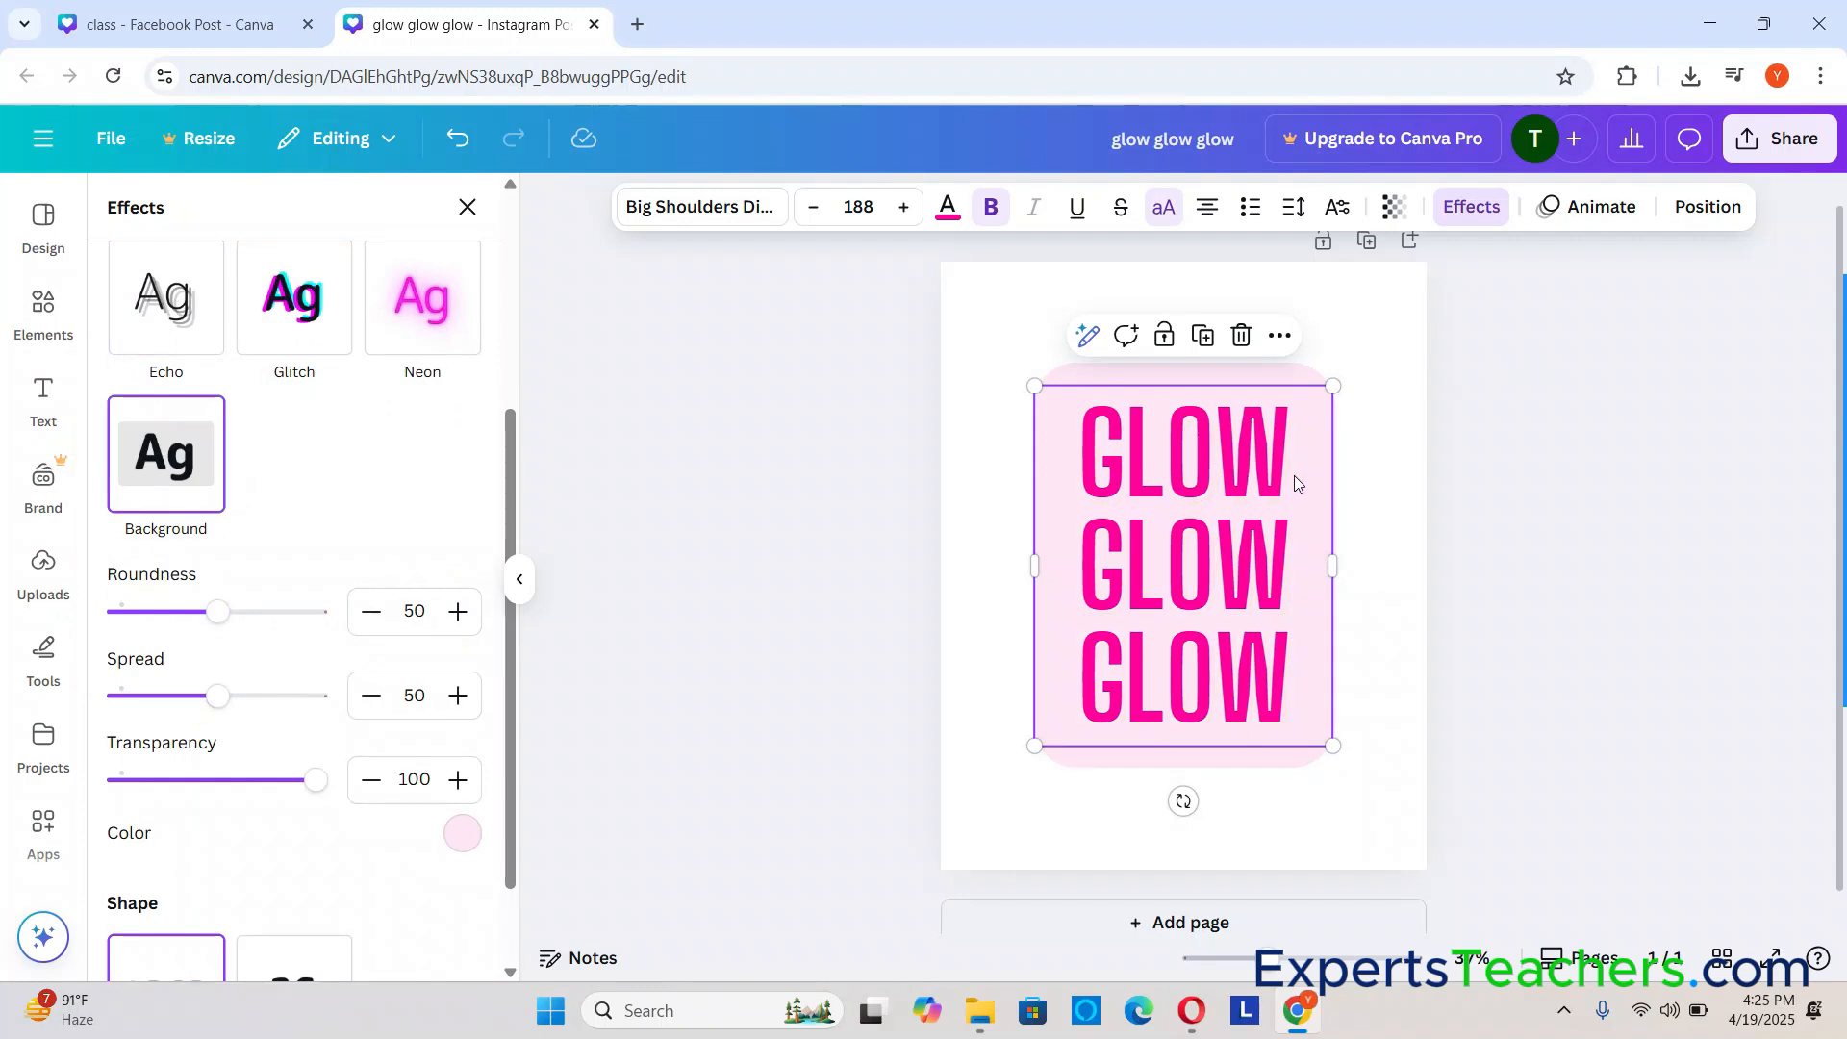
click(463, 833)
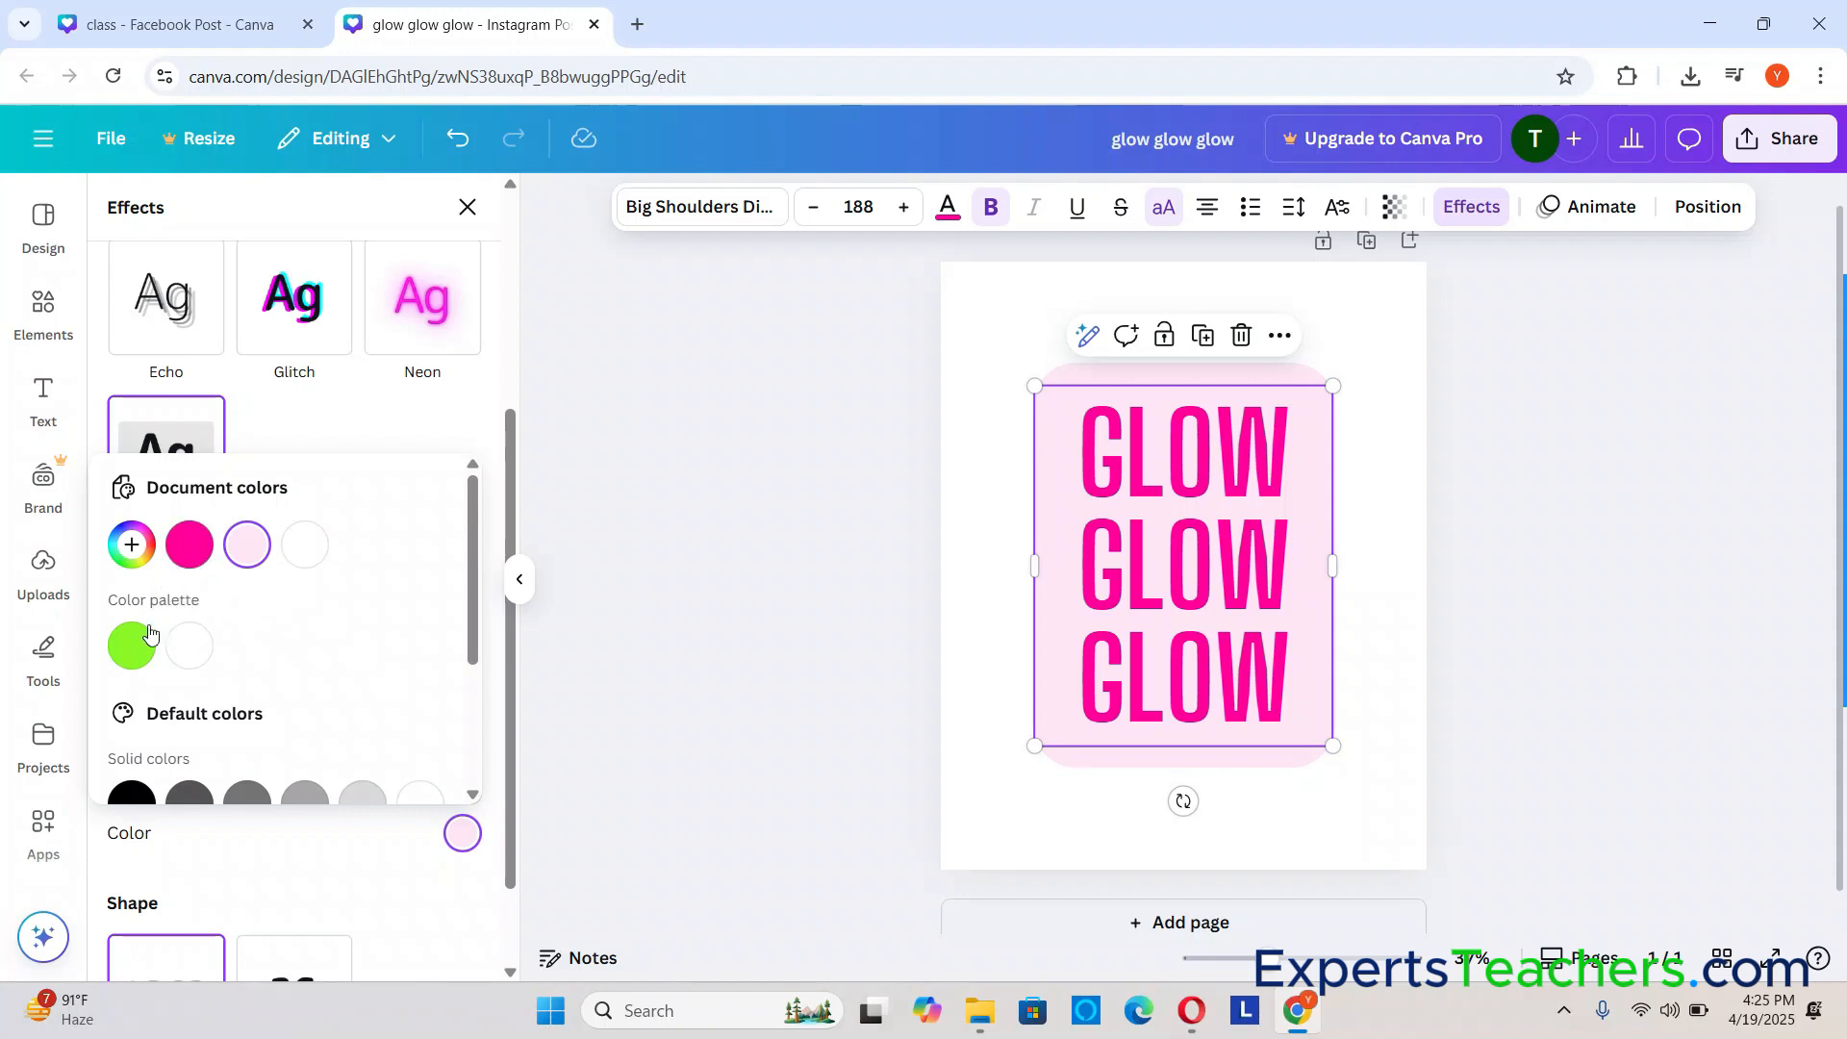
click(134, 650)
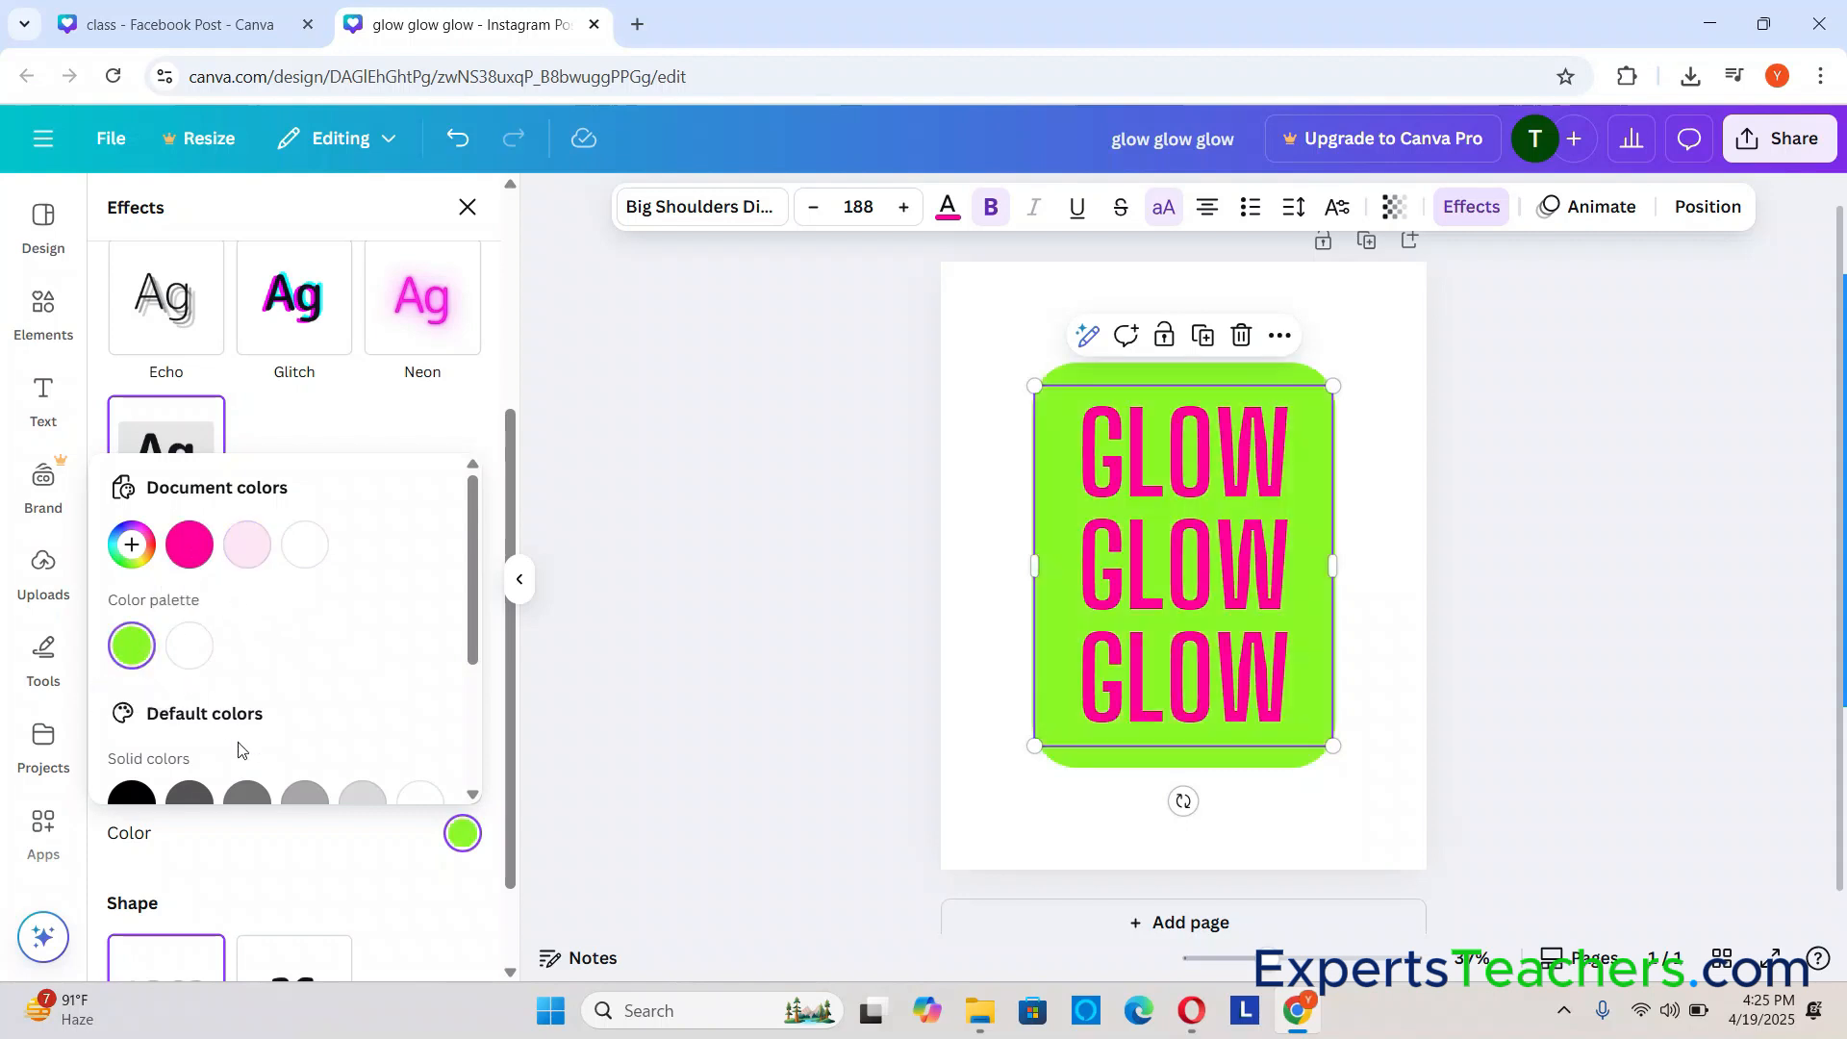
click(404, 890)
Step: Set the Background effect's spread to 60, roundness to 60 and transparency to 39
drag(214, 705, 238, 746)
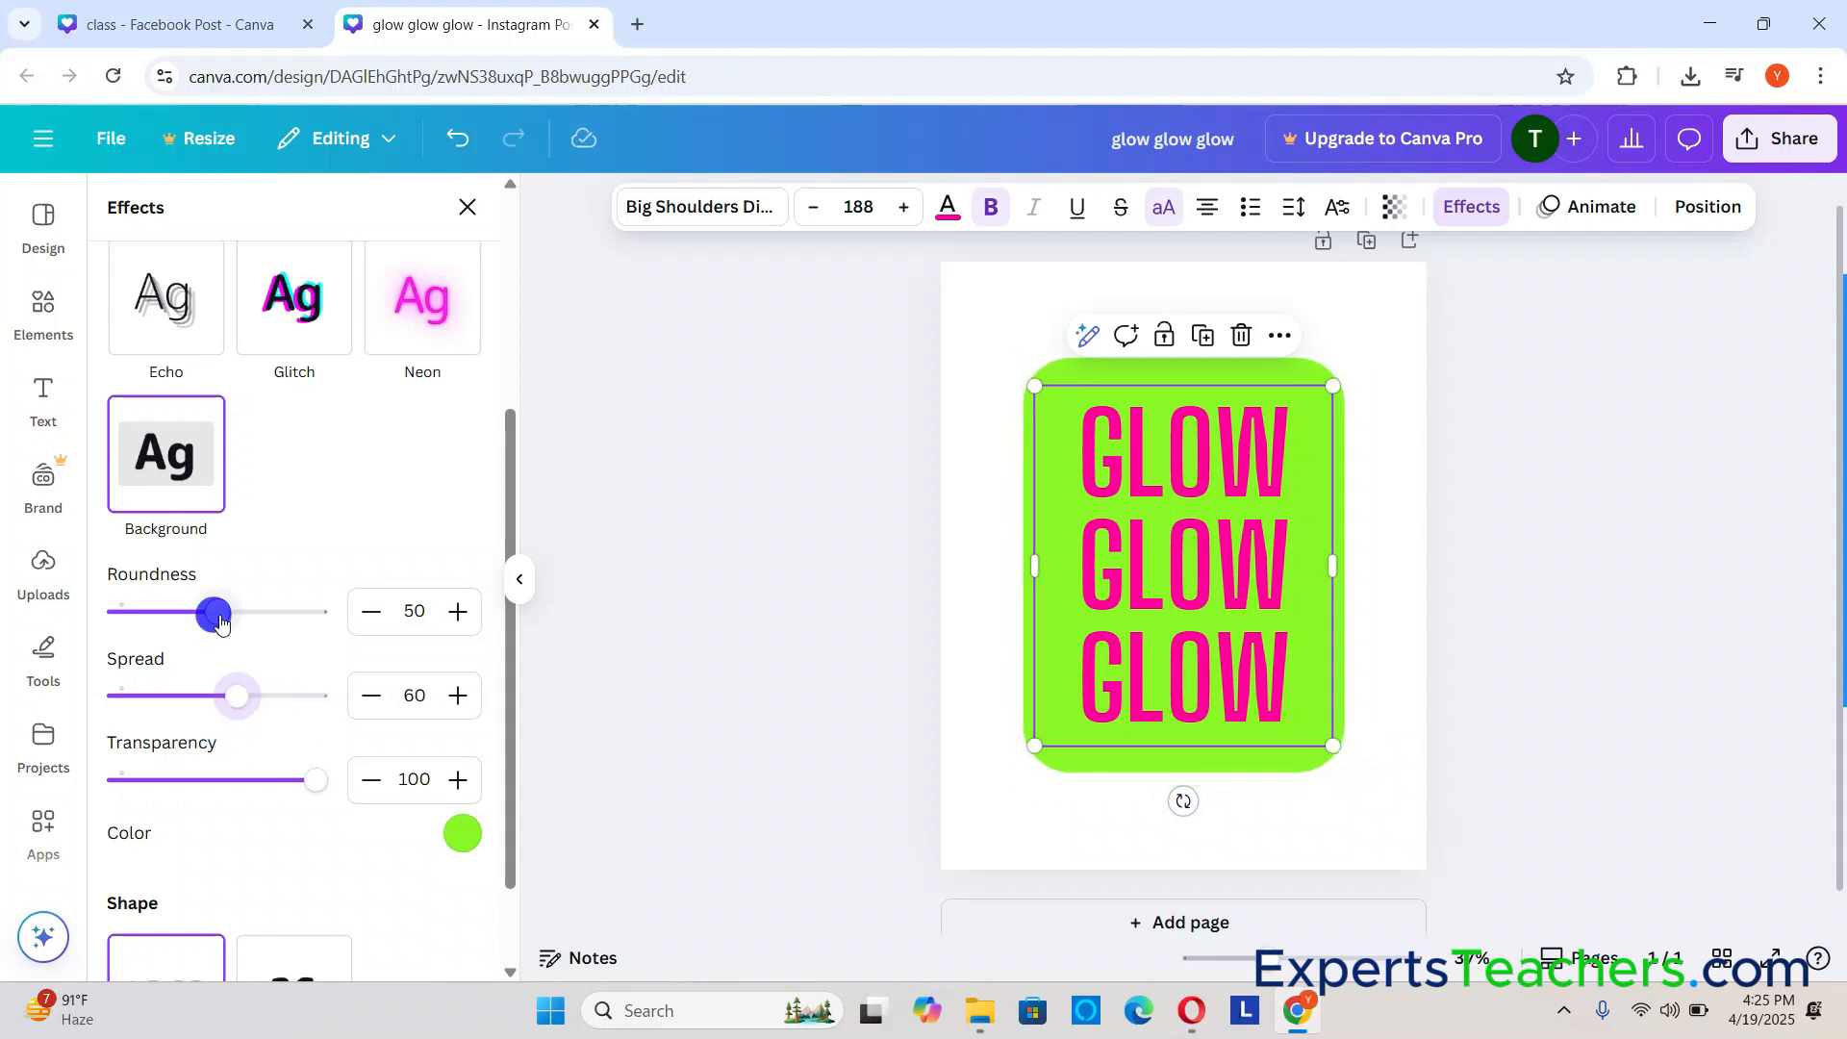
mouse_move(219, 620)
mouse_down()
mouse_move(366, 630)
mouse_move(154, 608)
mouse_move(325, 623)
mouse_move(261, 642)
mouse_move(120, 625)
mouse_move(238, 650)
mouse_up()
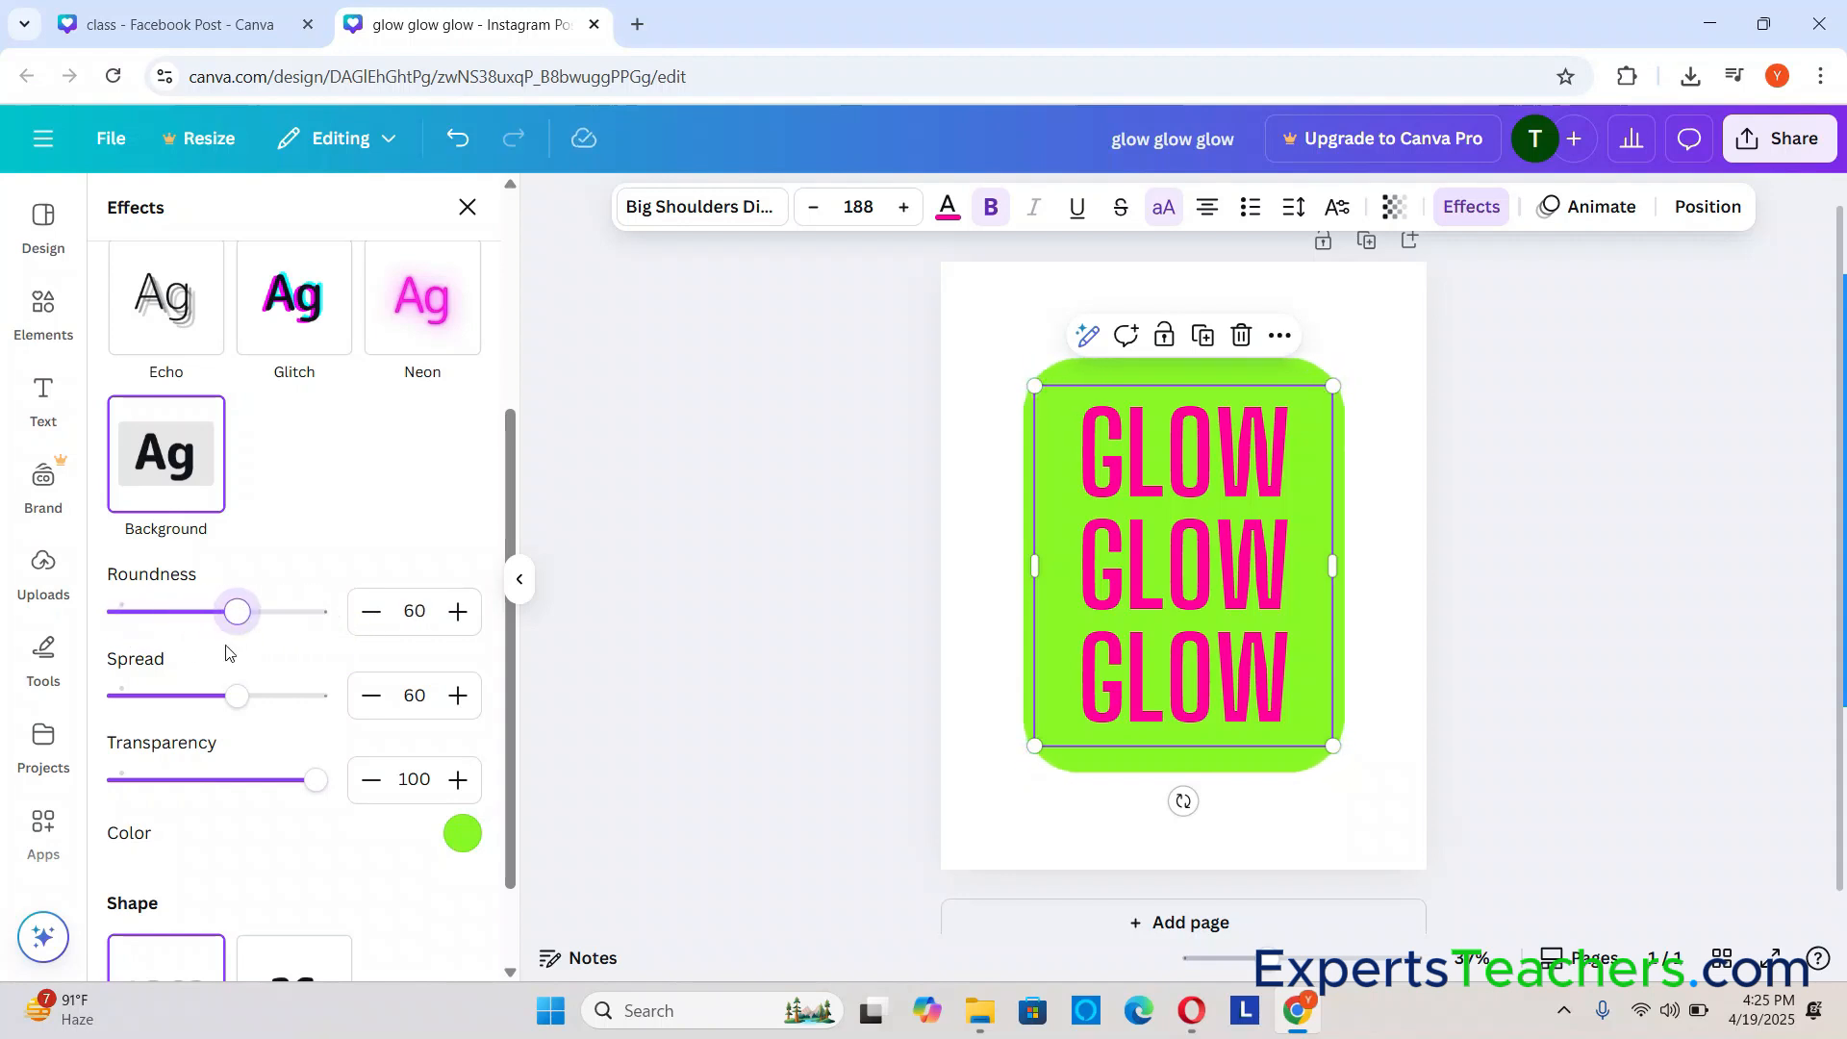
drag(322, 791, 195, 787)
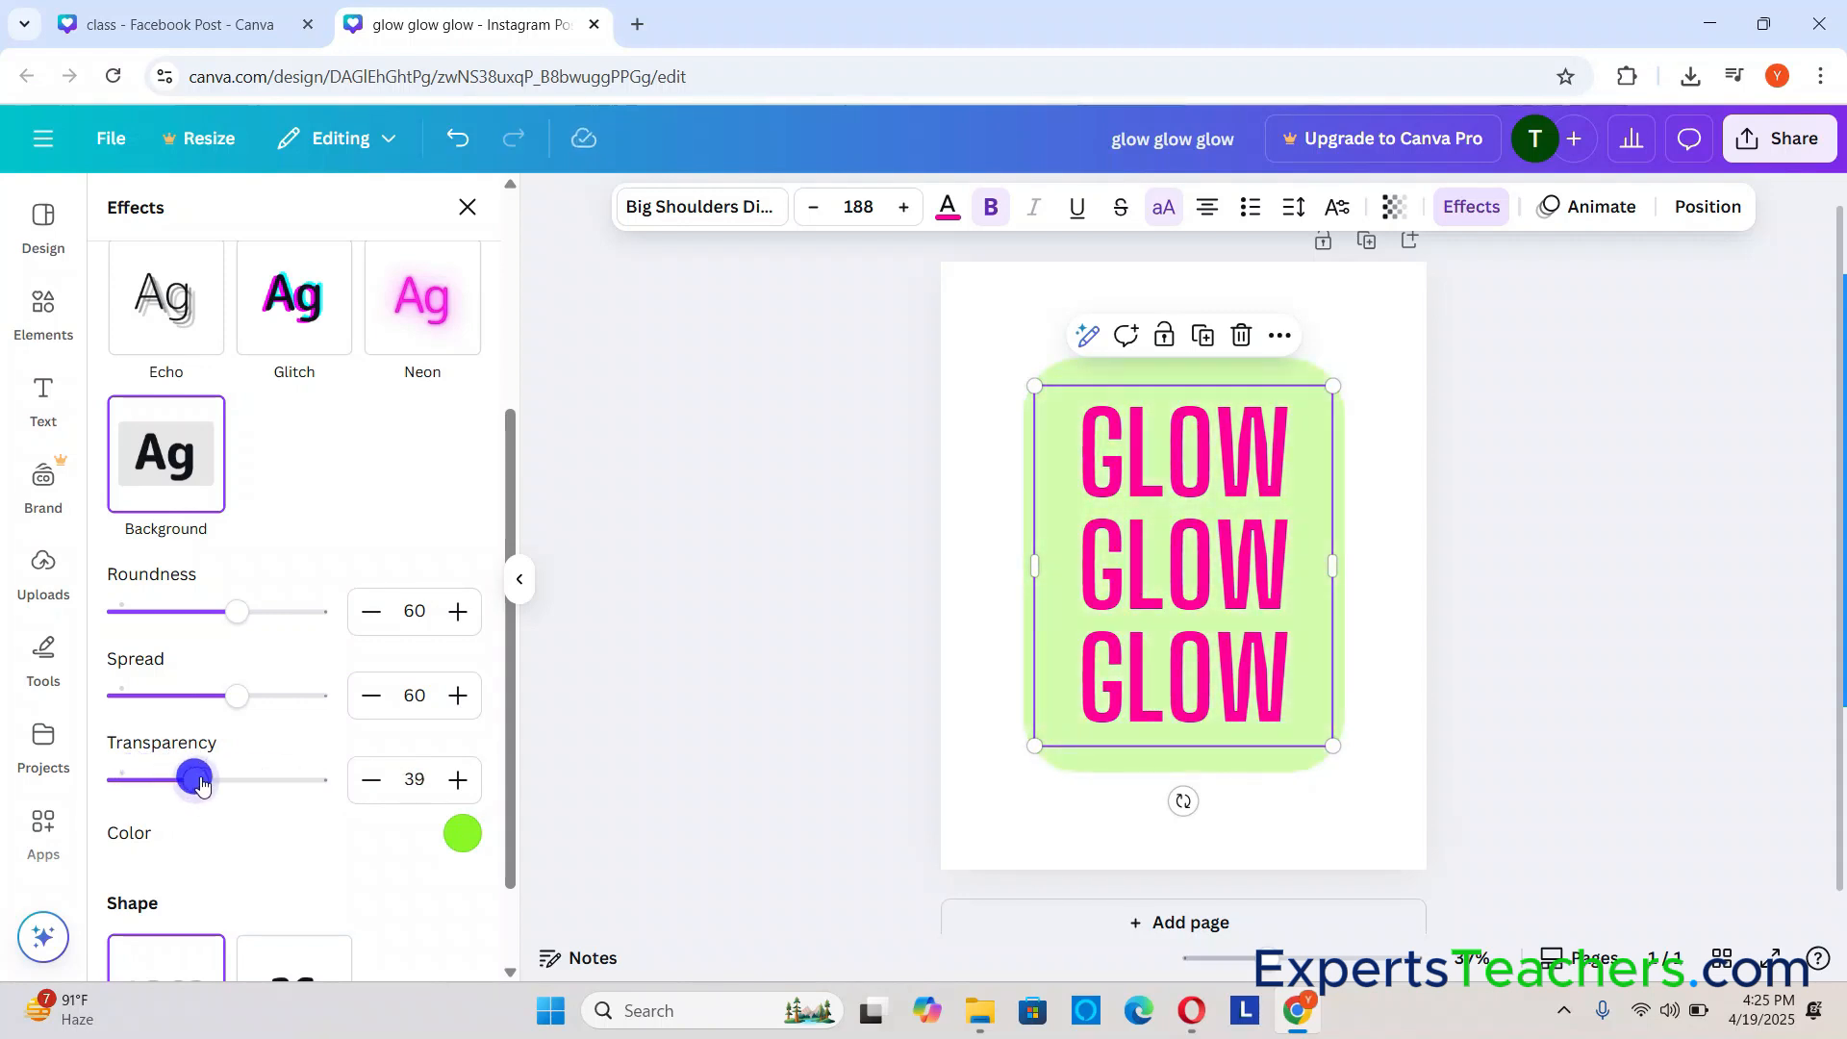
Step: Apply the Curve shape to the GLOW text, then scale it down to size 120 and center it in the page's upper half
scroll(364, 743, down, 2)
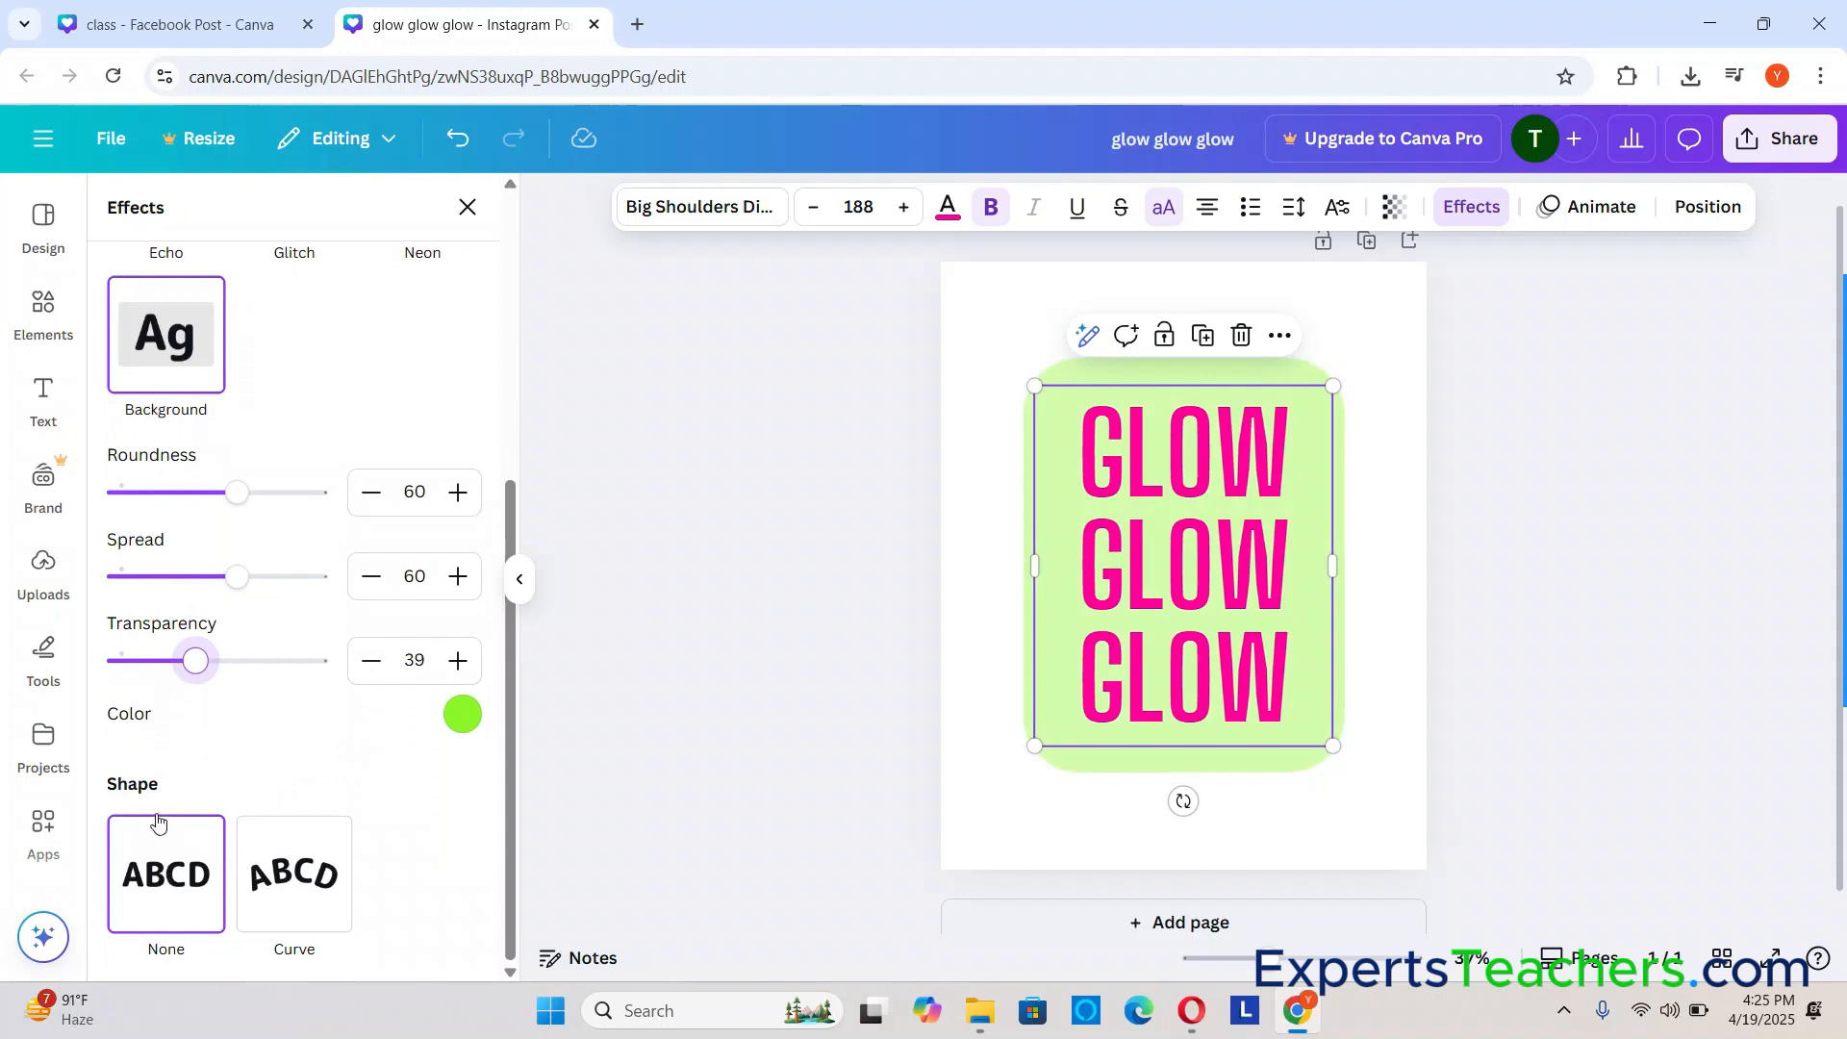
click(294, 890)
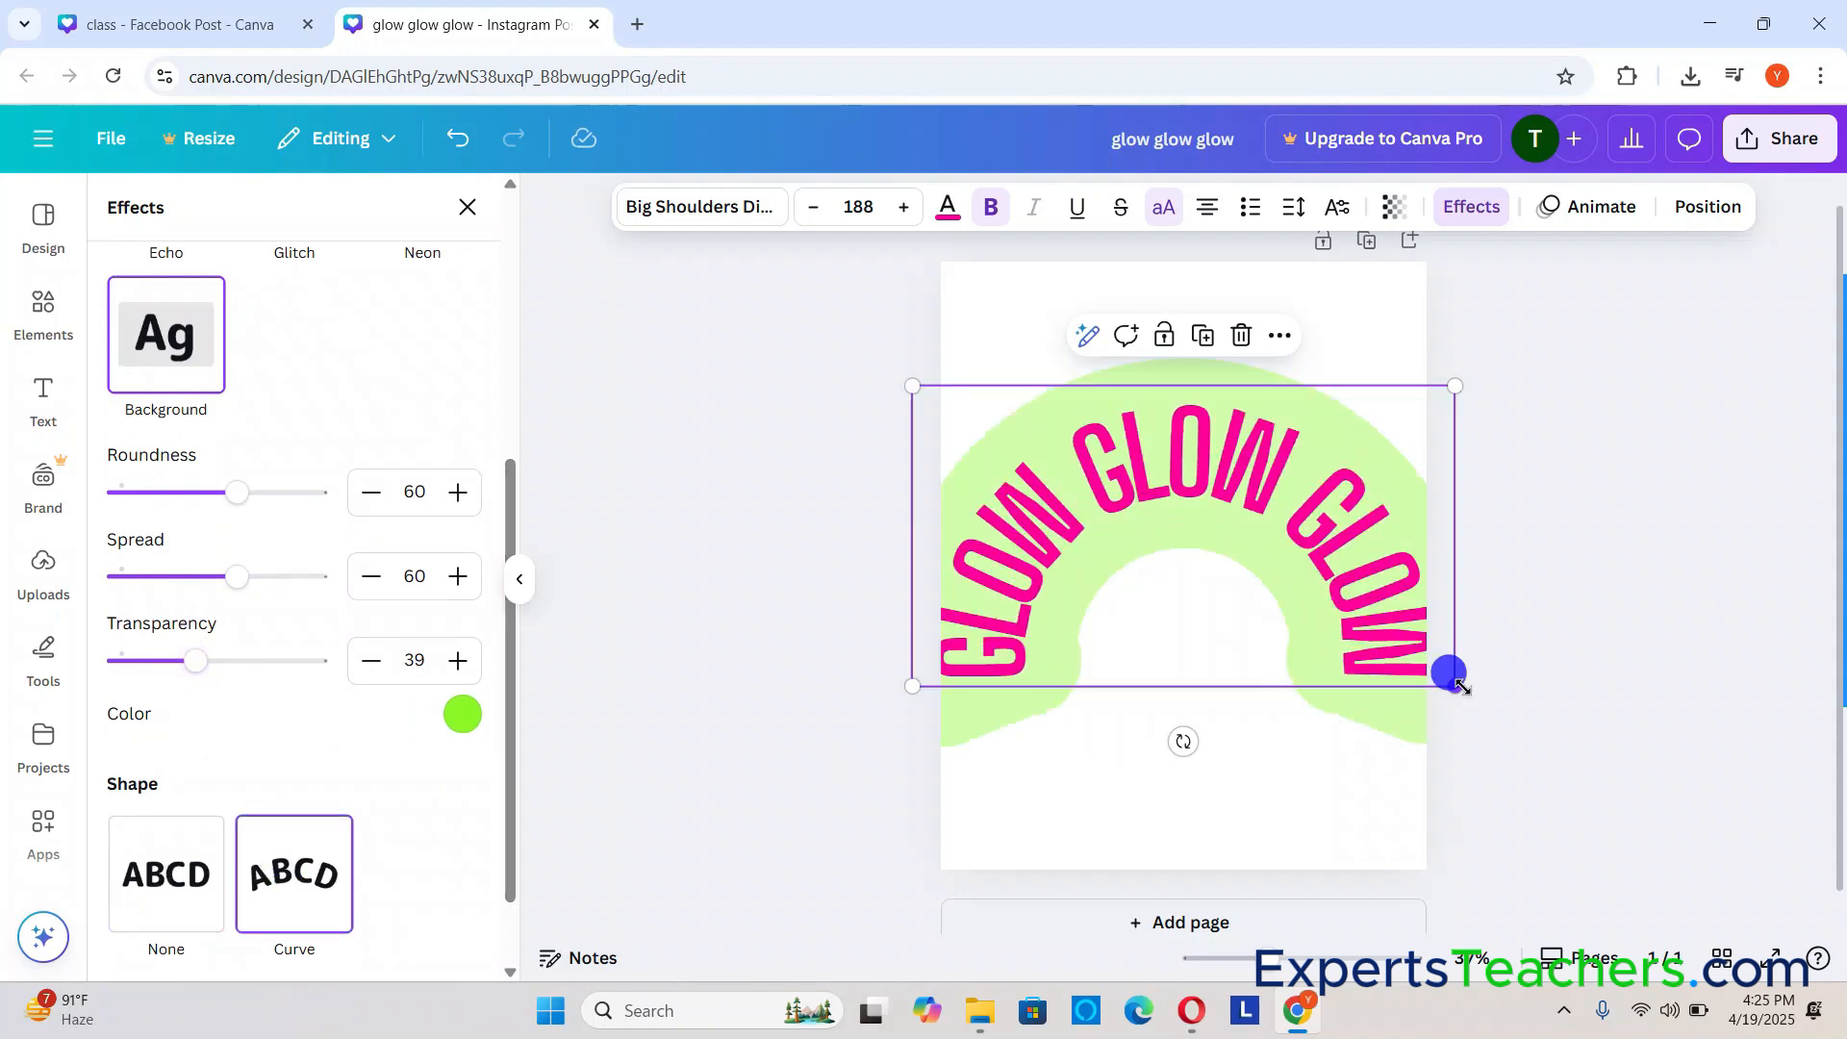
drag(1461, 685, 1260, 543)
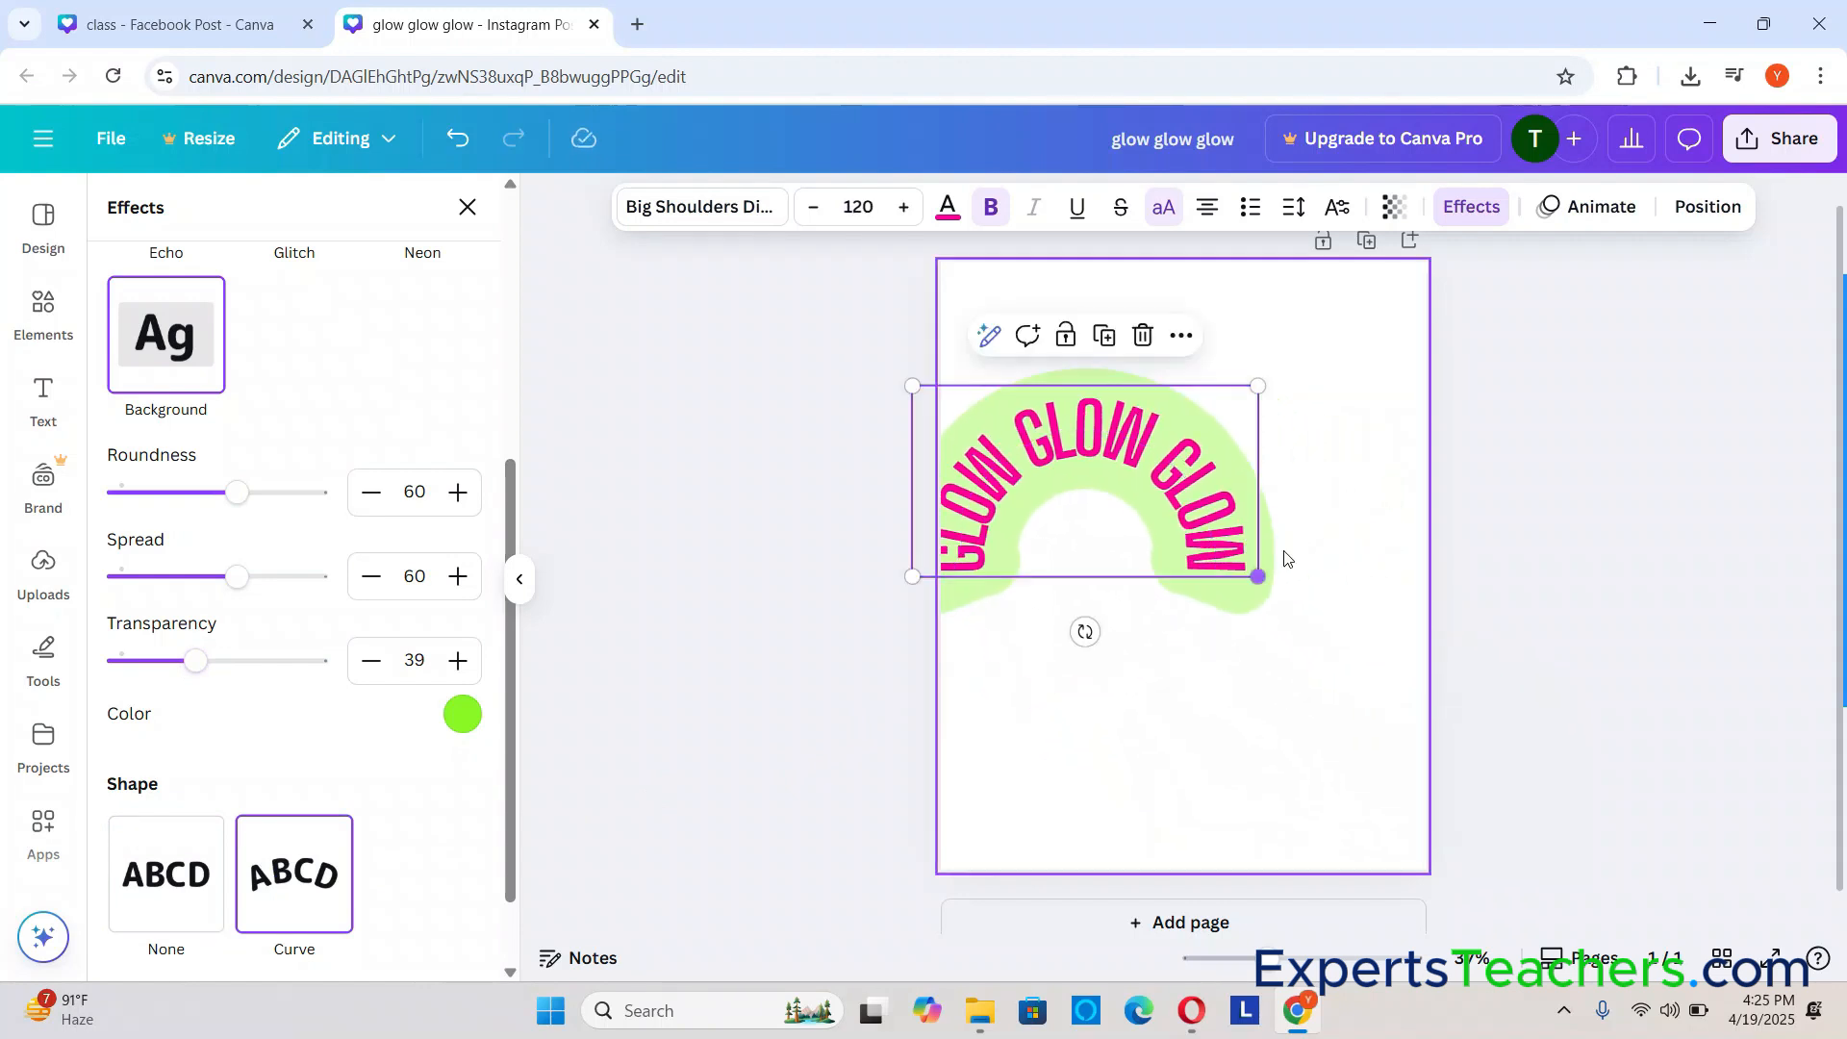
drag(1068, 452, 1172, 468)
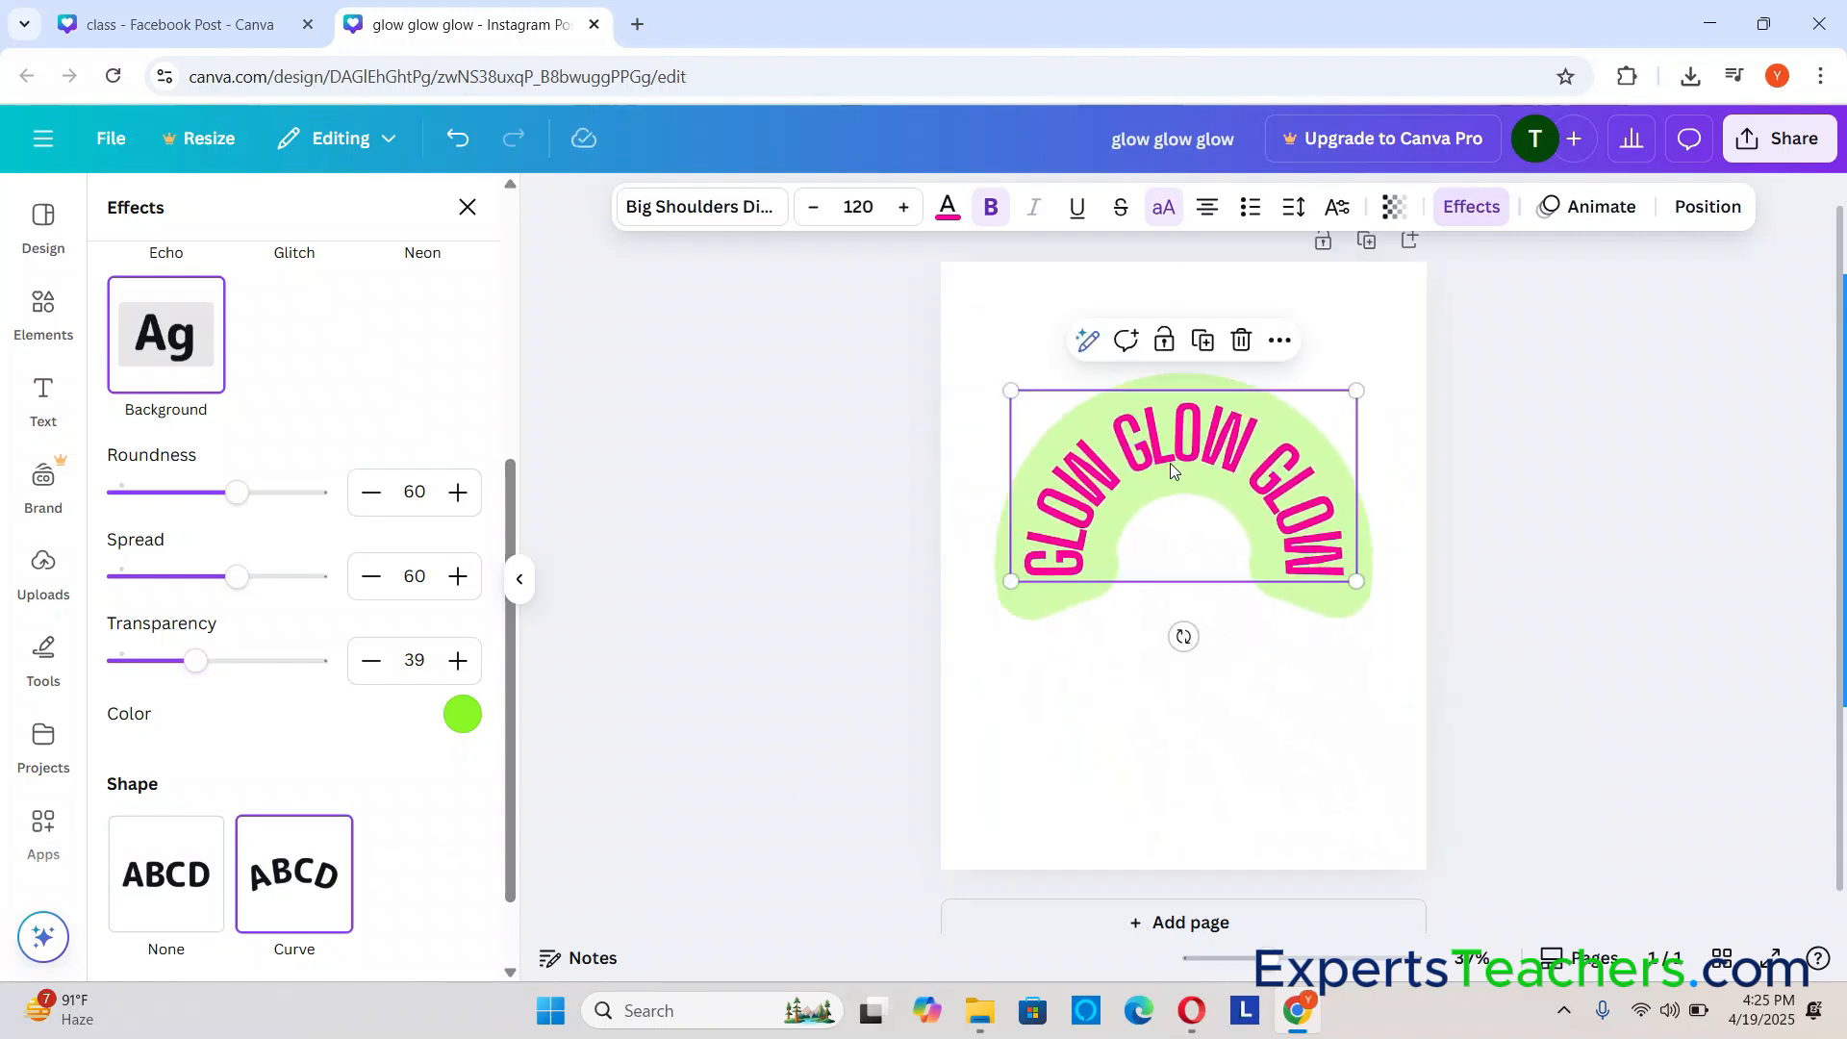
Step: Flatten the arc of the GLOW text by setting its curve to 53, and deselect the text
scroll(325, 871, down, 1)
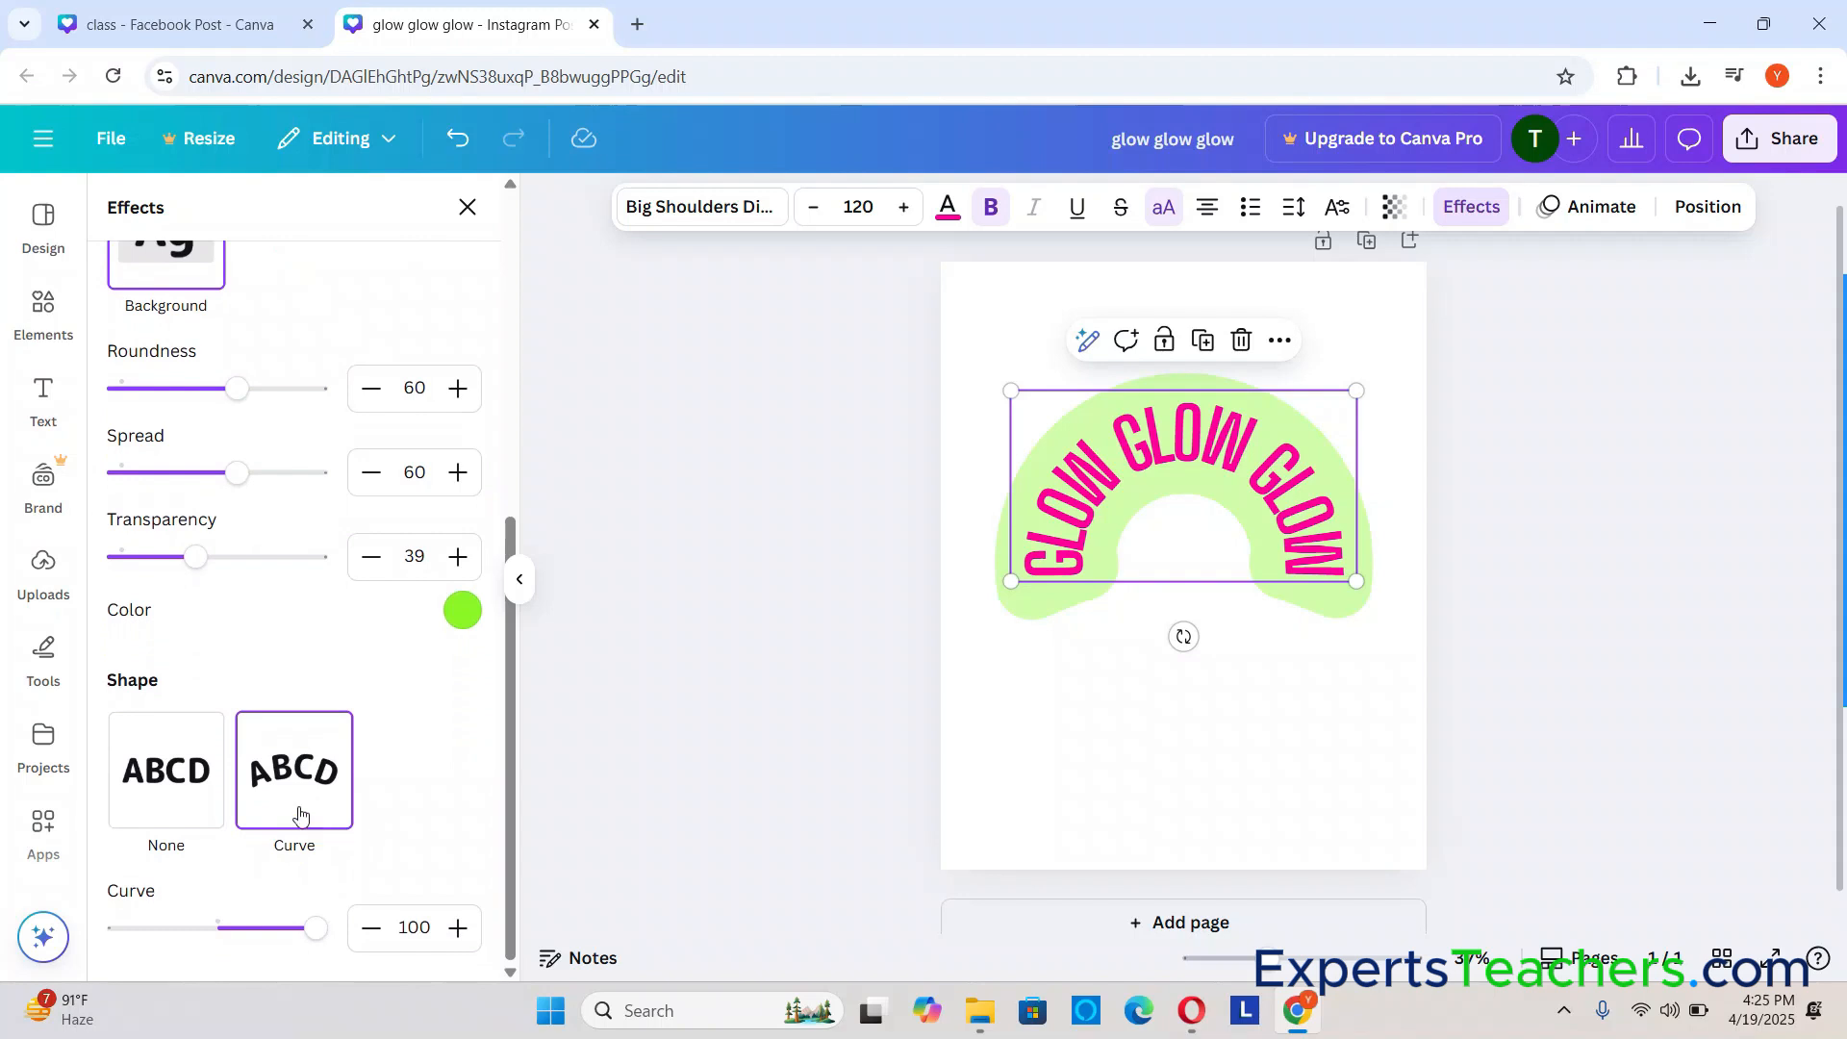
drag(313, 932, 273, 933)
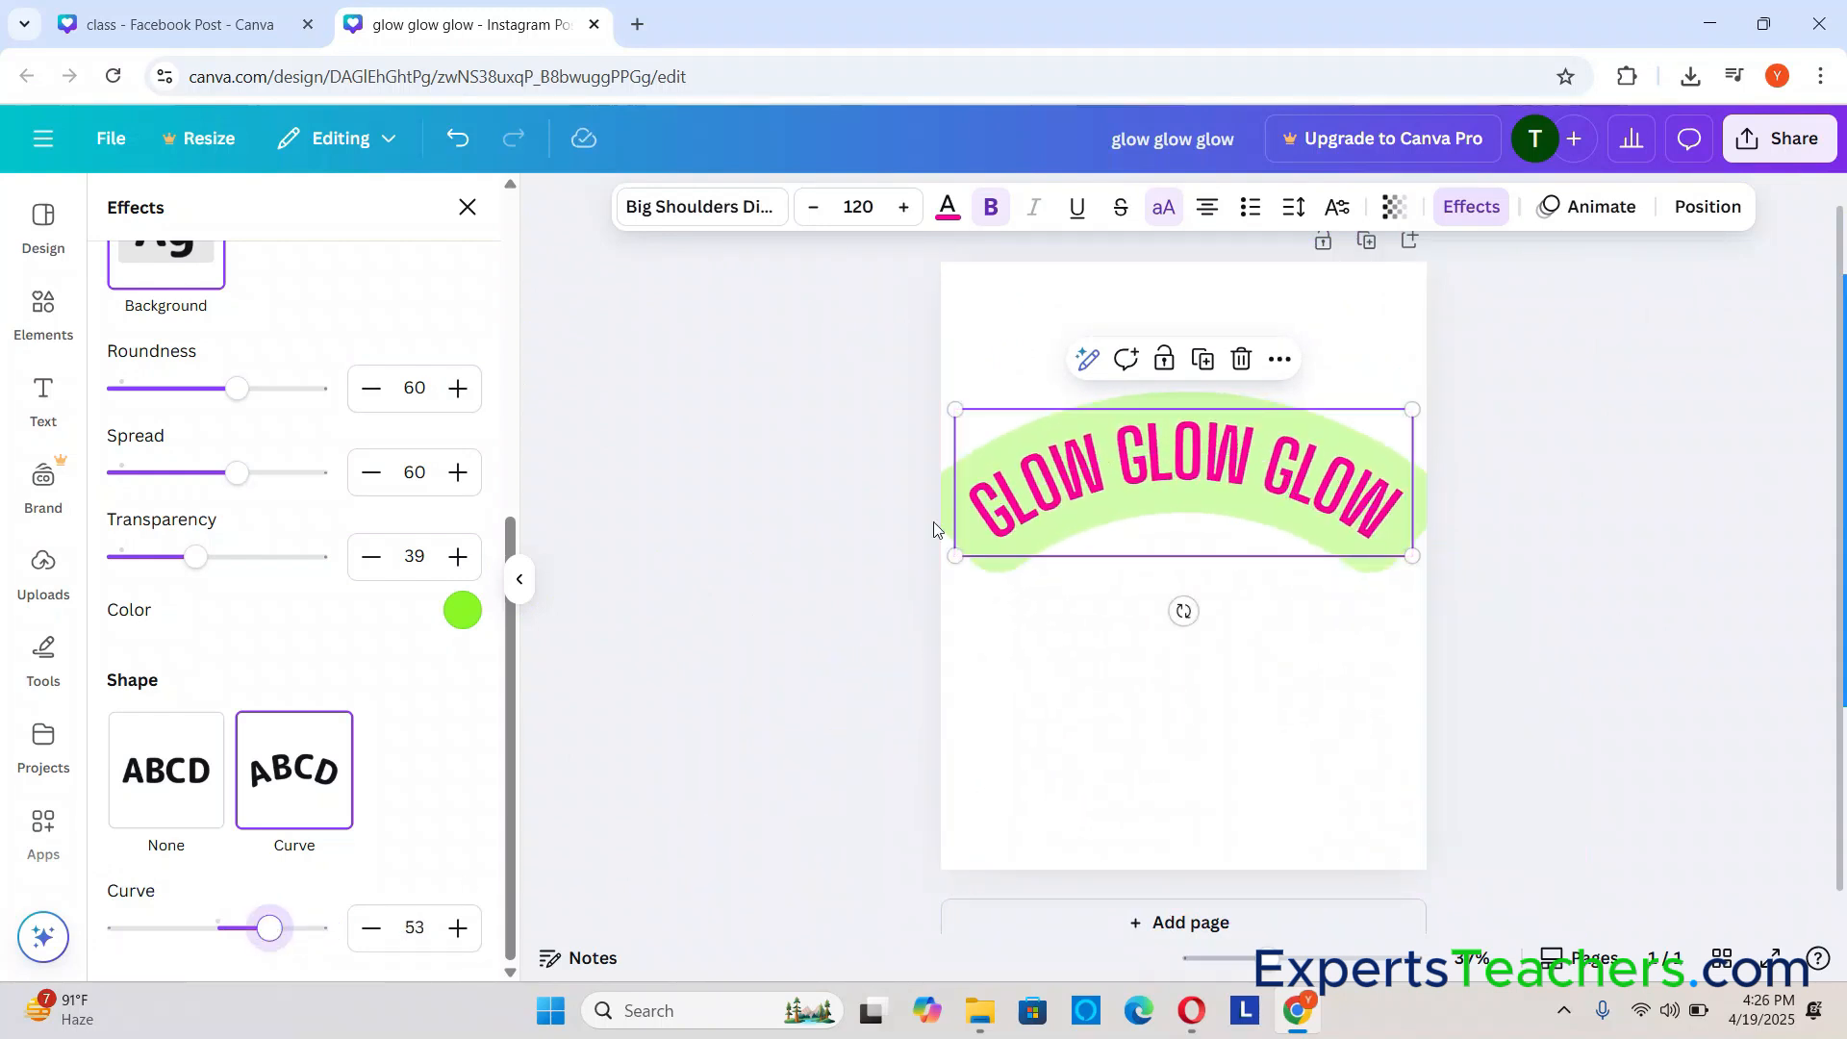
click(1597, 505)
click(1626, 524)
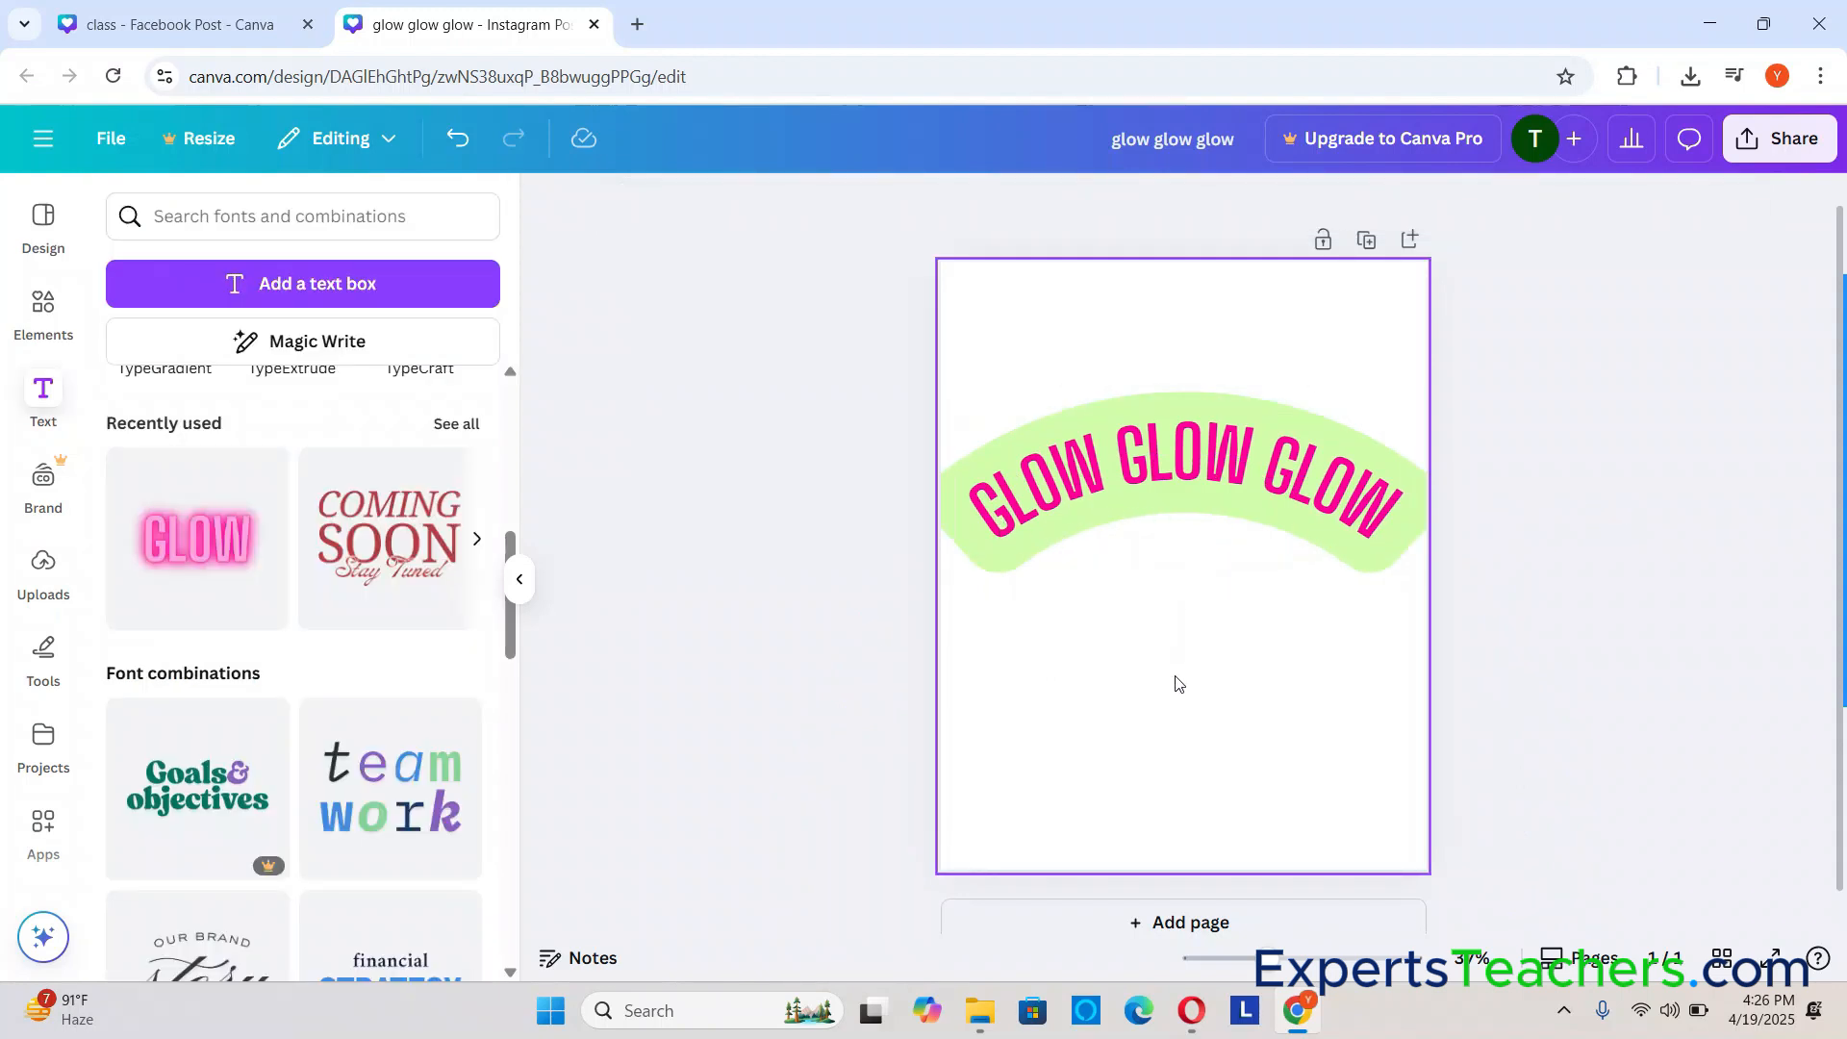
Step: Try an overall transparency of 68 on the curved GLOW text and settle on 79
click(1212, 505)
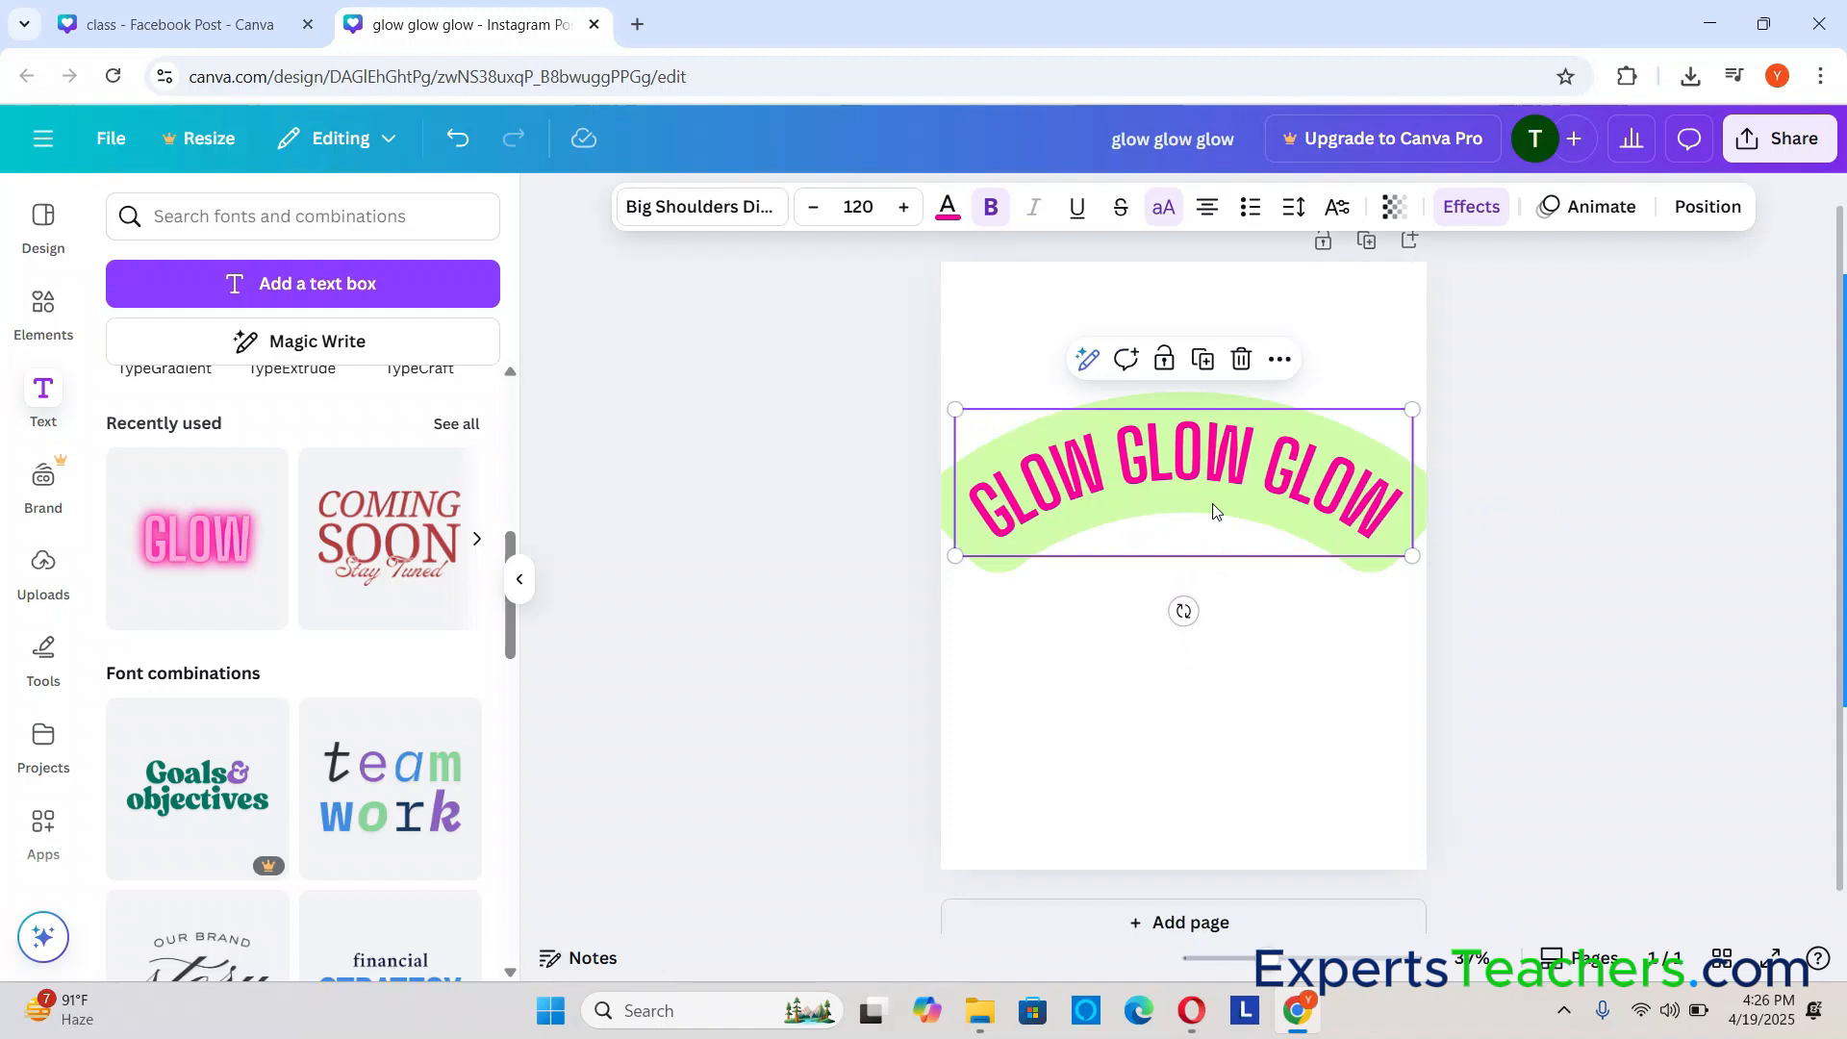
click(1392, 214)
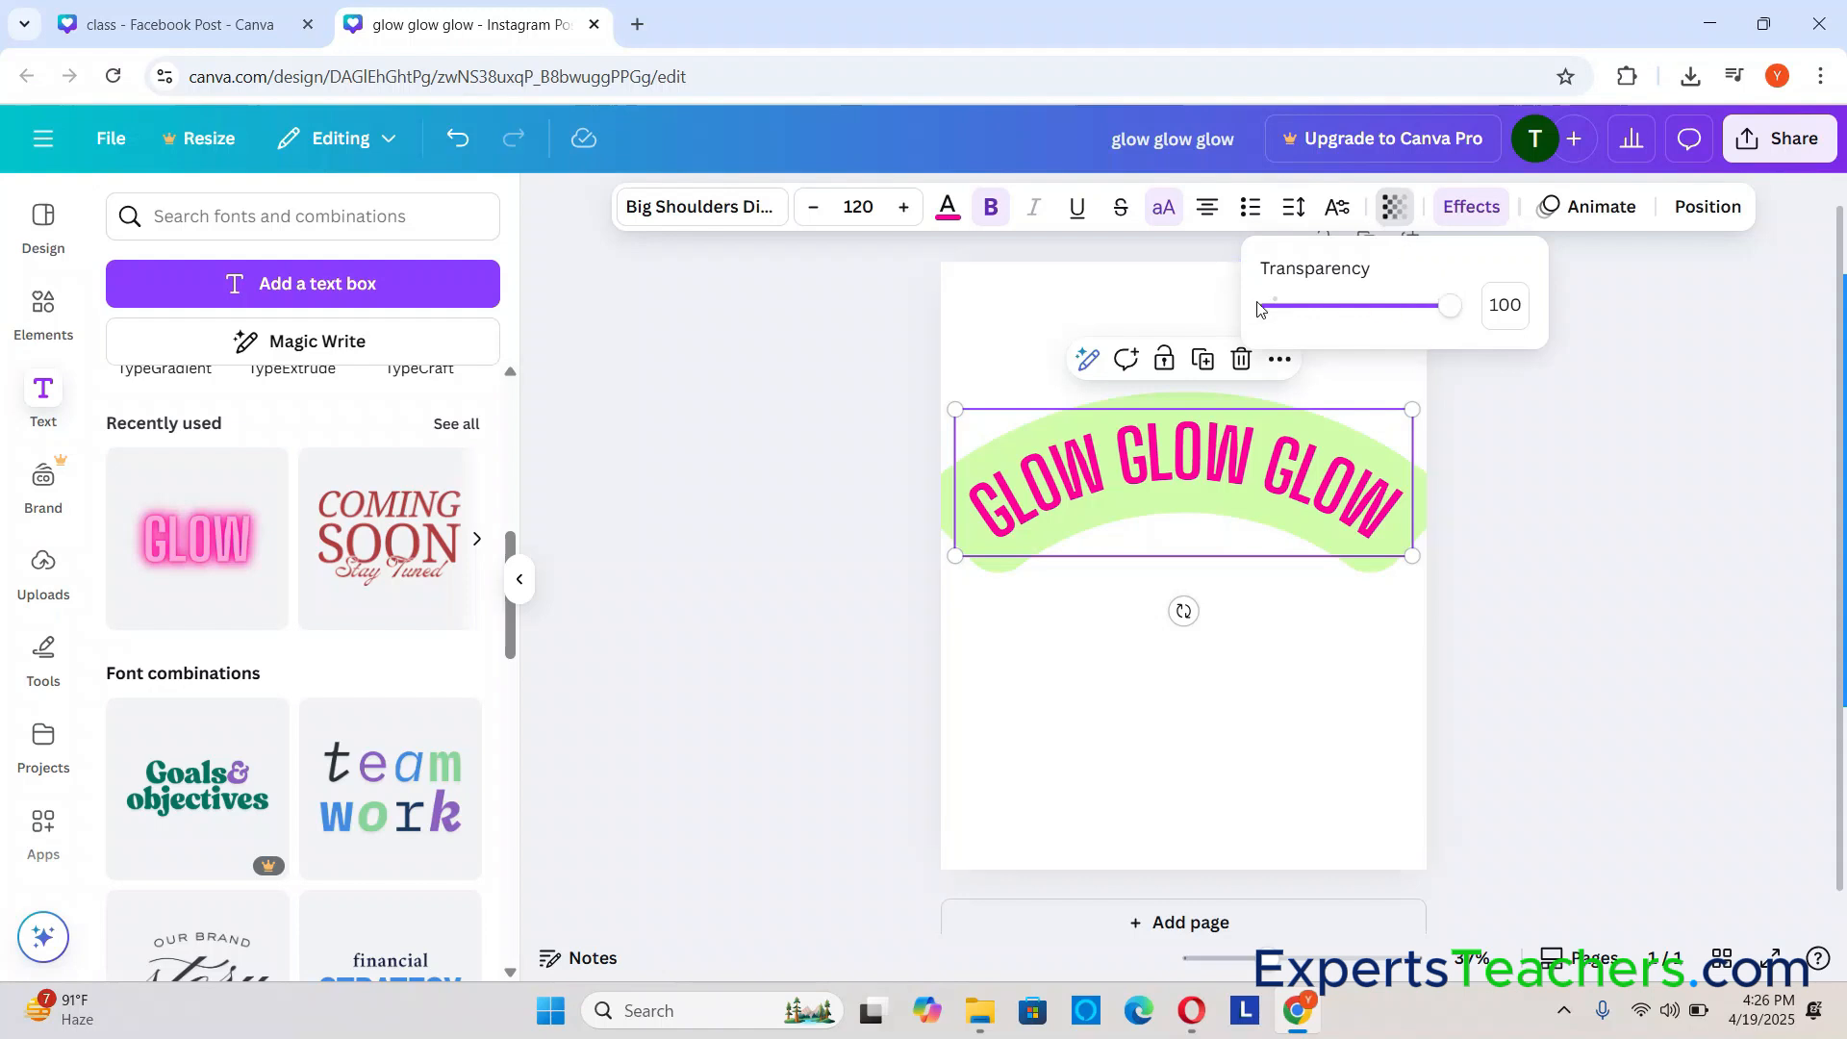
drag(1449, 325, 1395, 320)
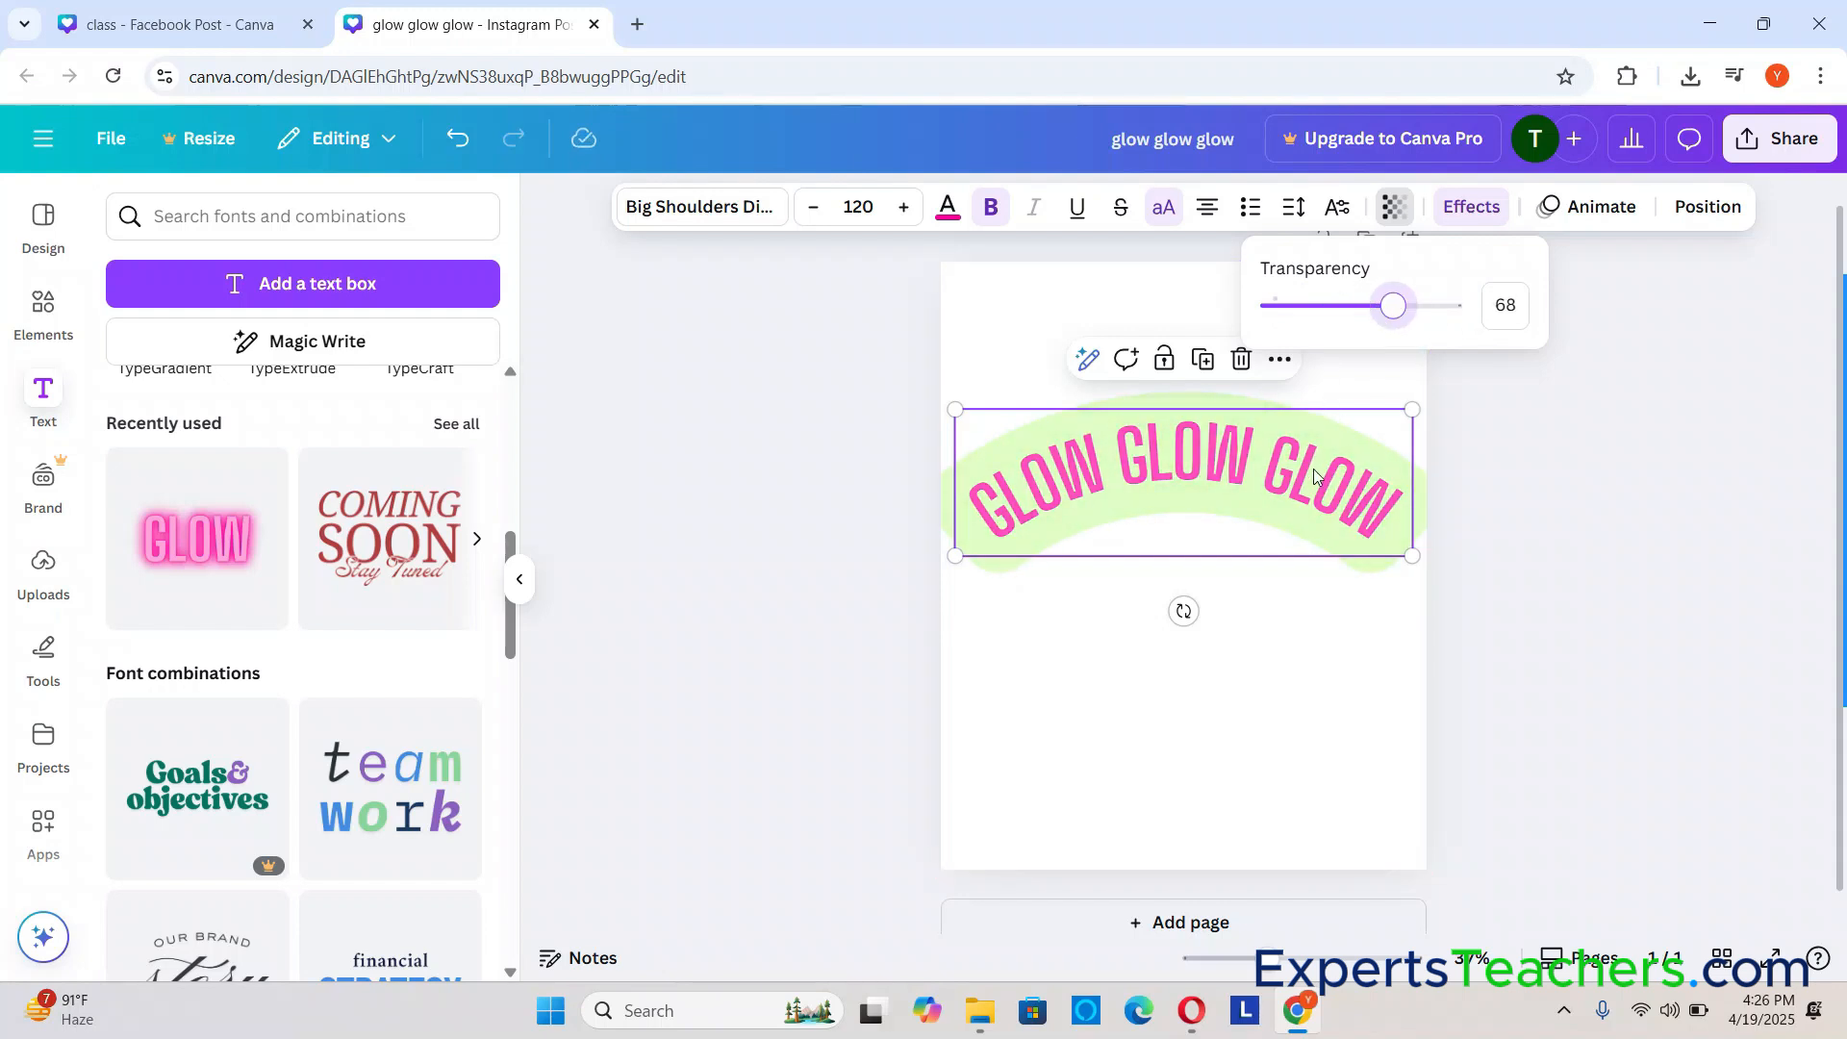
mouse_move(1392, 313)
mouse_down()
mouse_move(1450, 317)
mouse_move(1417, 315)
mouse_up()
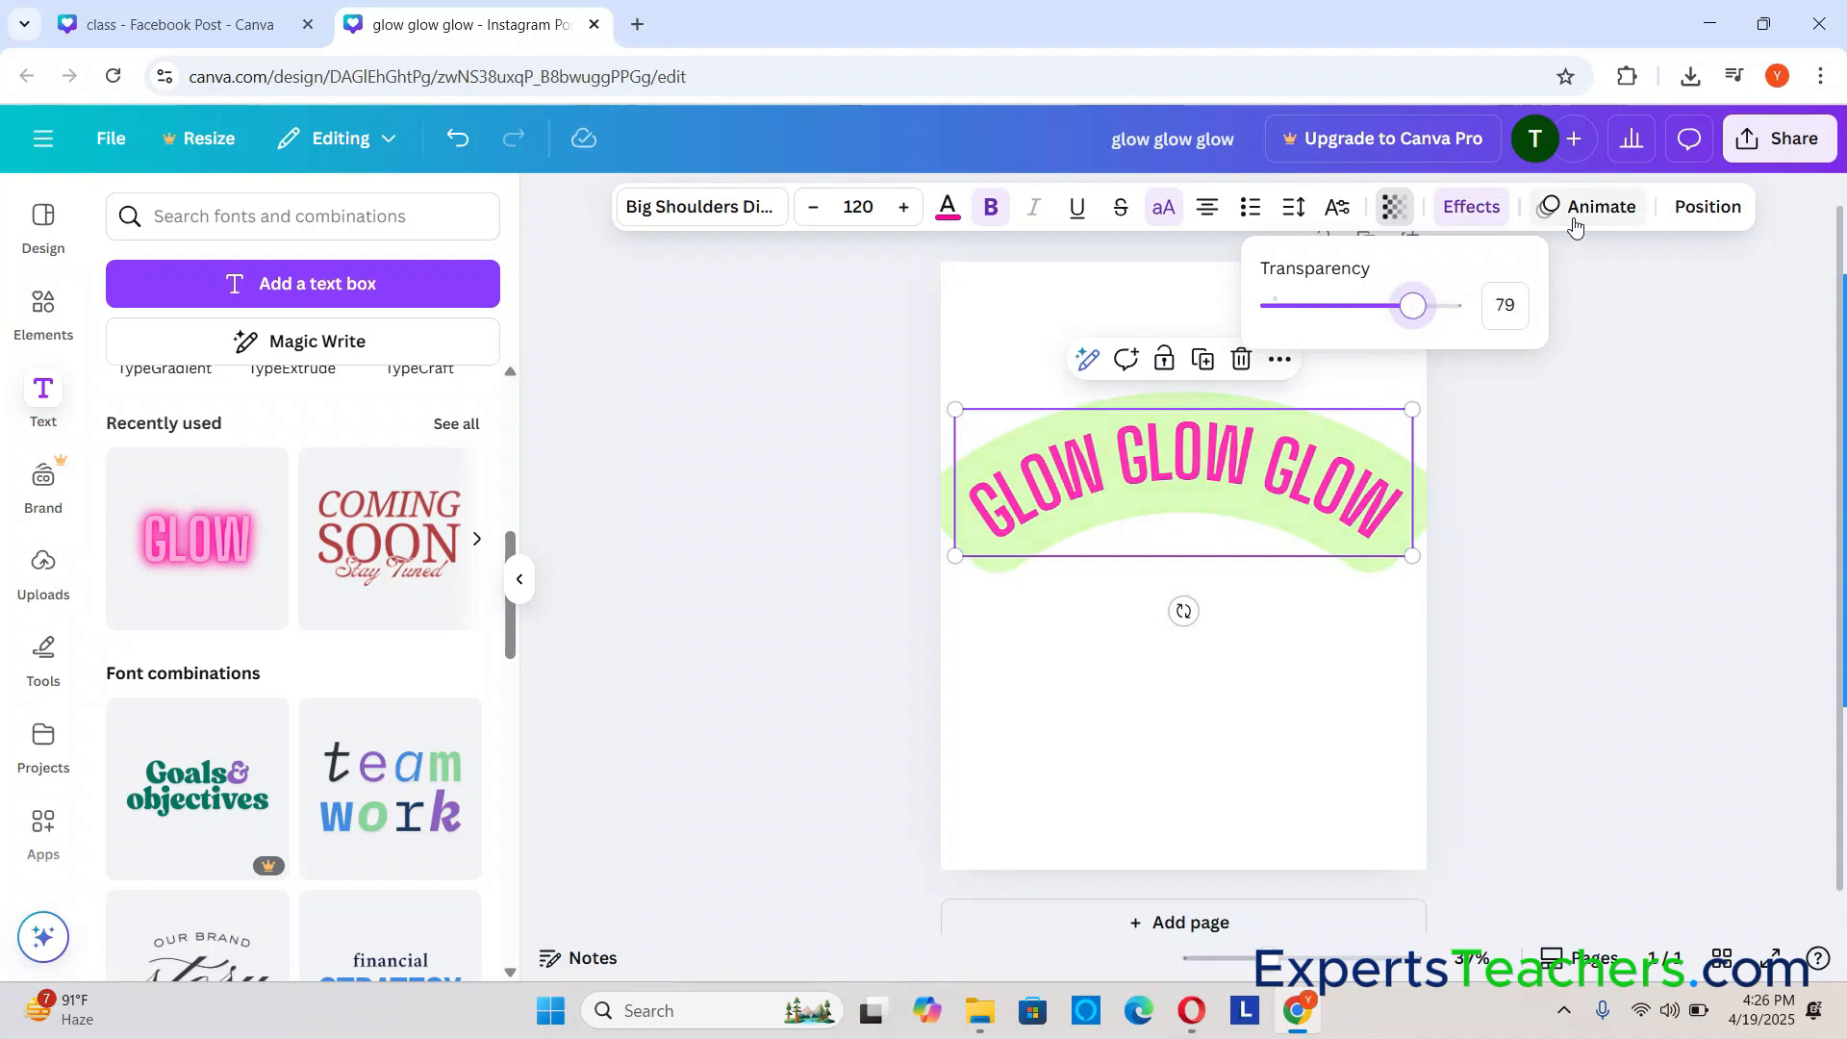
Step: Set the transparency of the Background effect on the curved GLOW text to 10
click(1472, 206)
scroll(320, 671, down, 5)
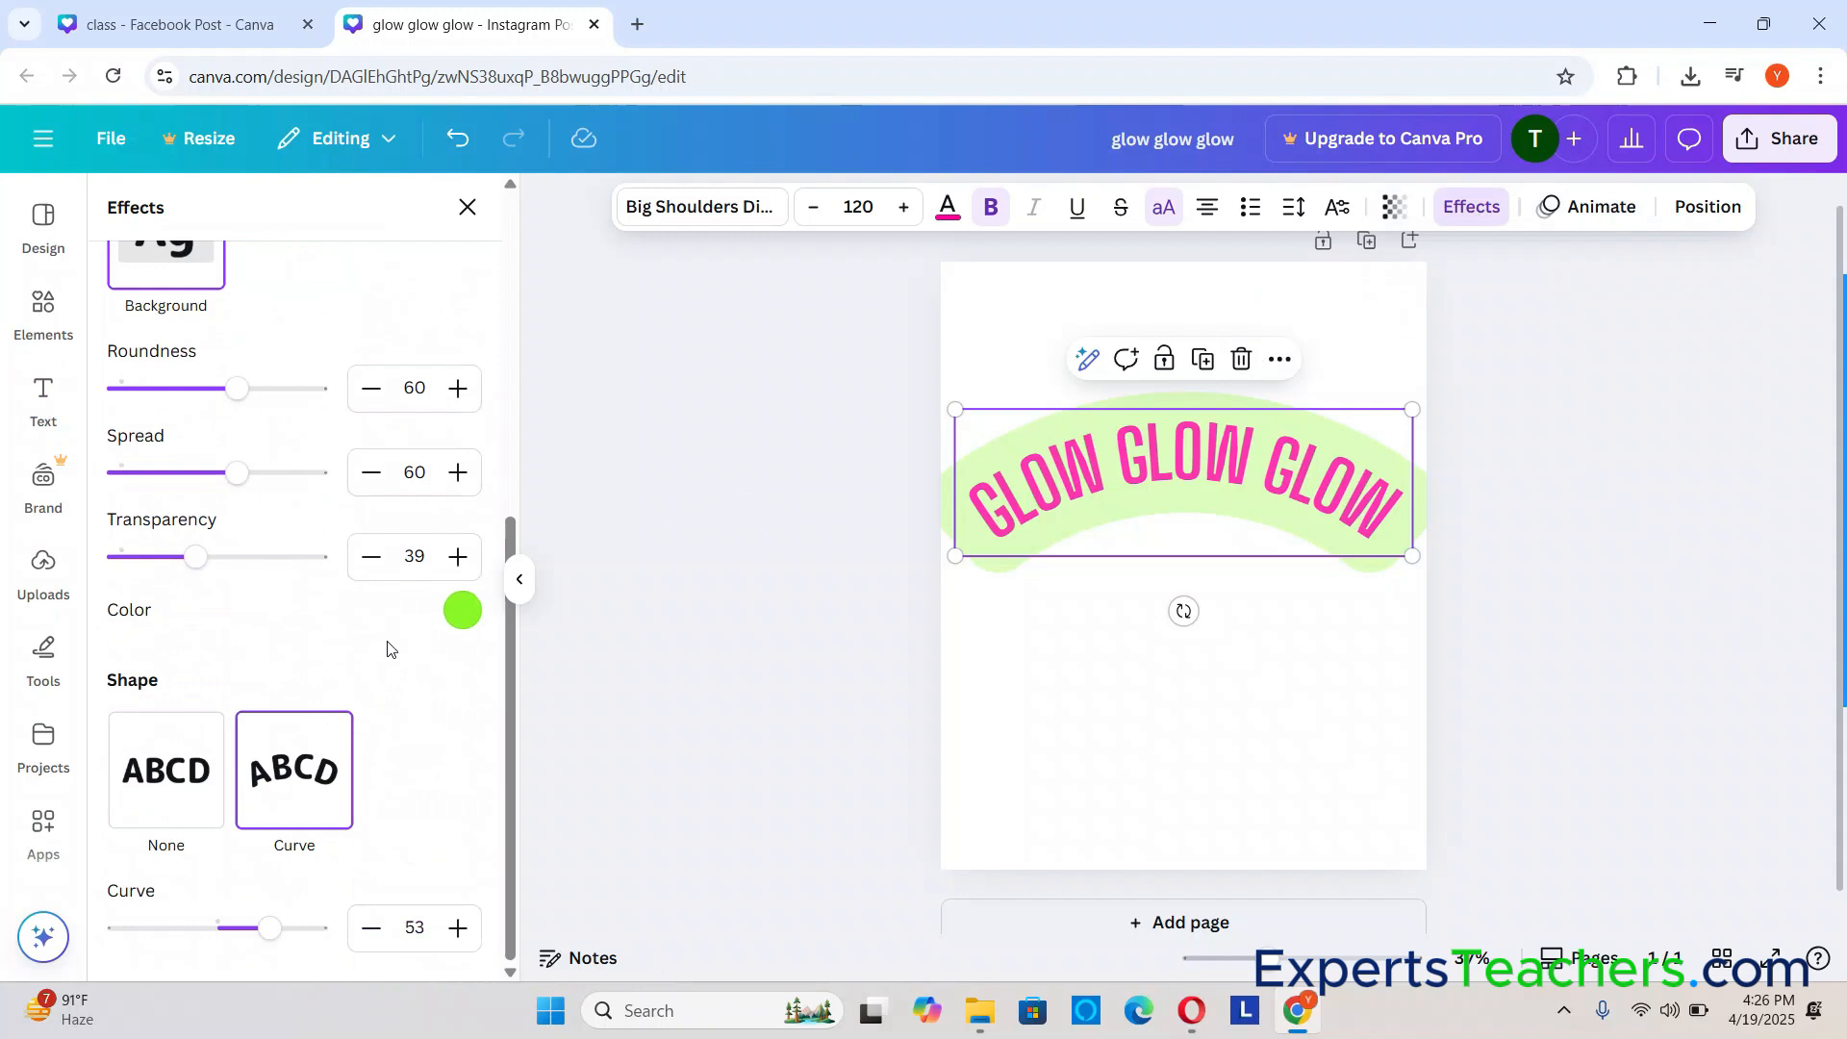
drag(192, 565, 138, 556)
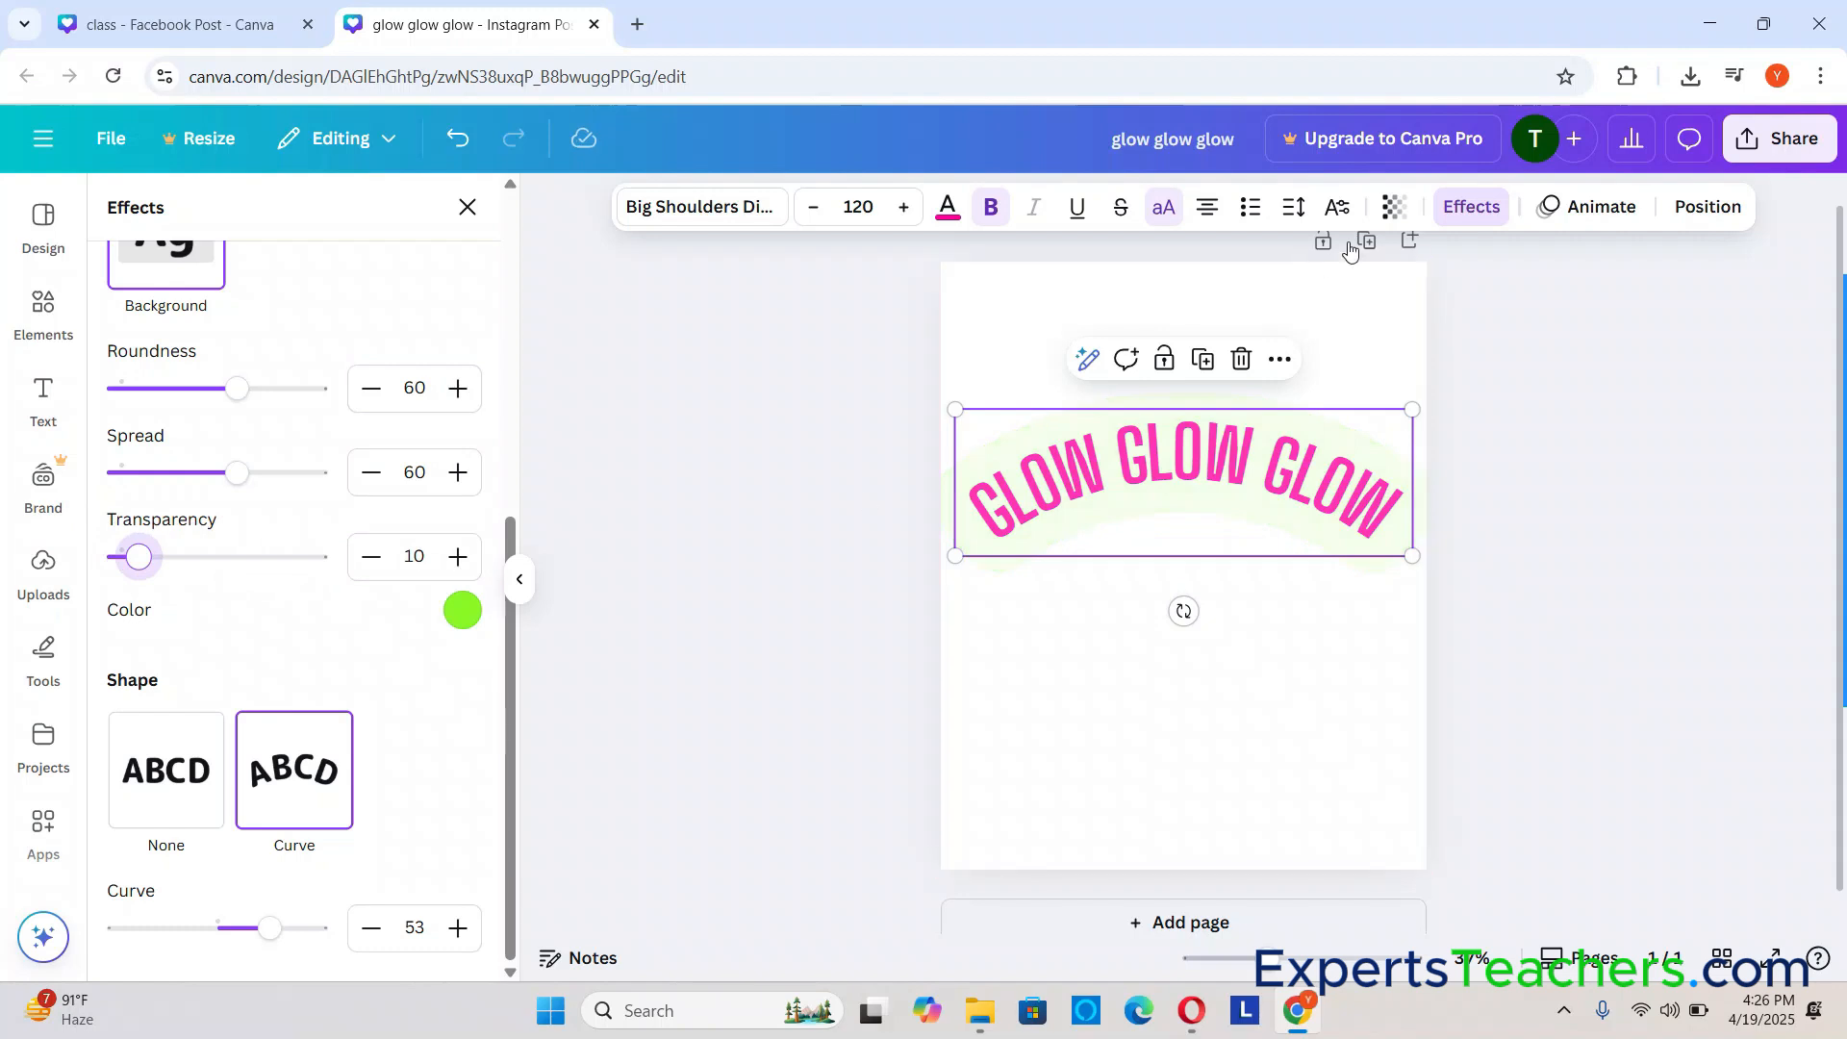
Step: Make the curved text slightly more opaque with its overall transparency setting, and look at the advanced formatting options
click(1397, 208)
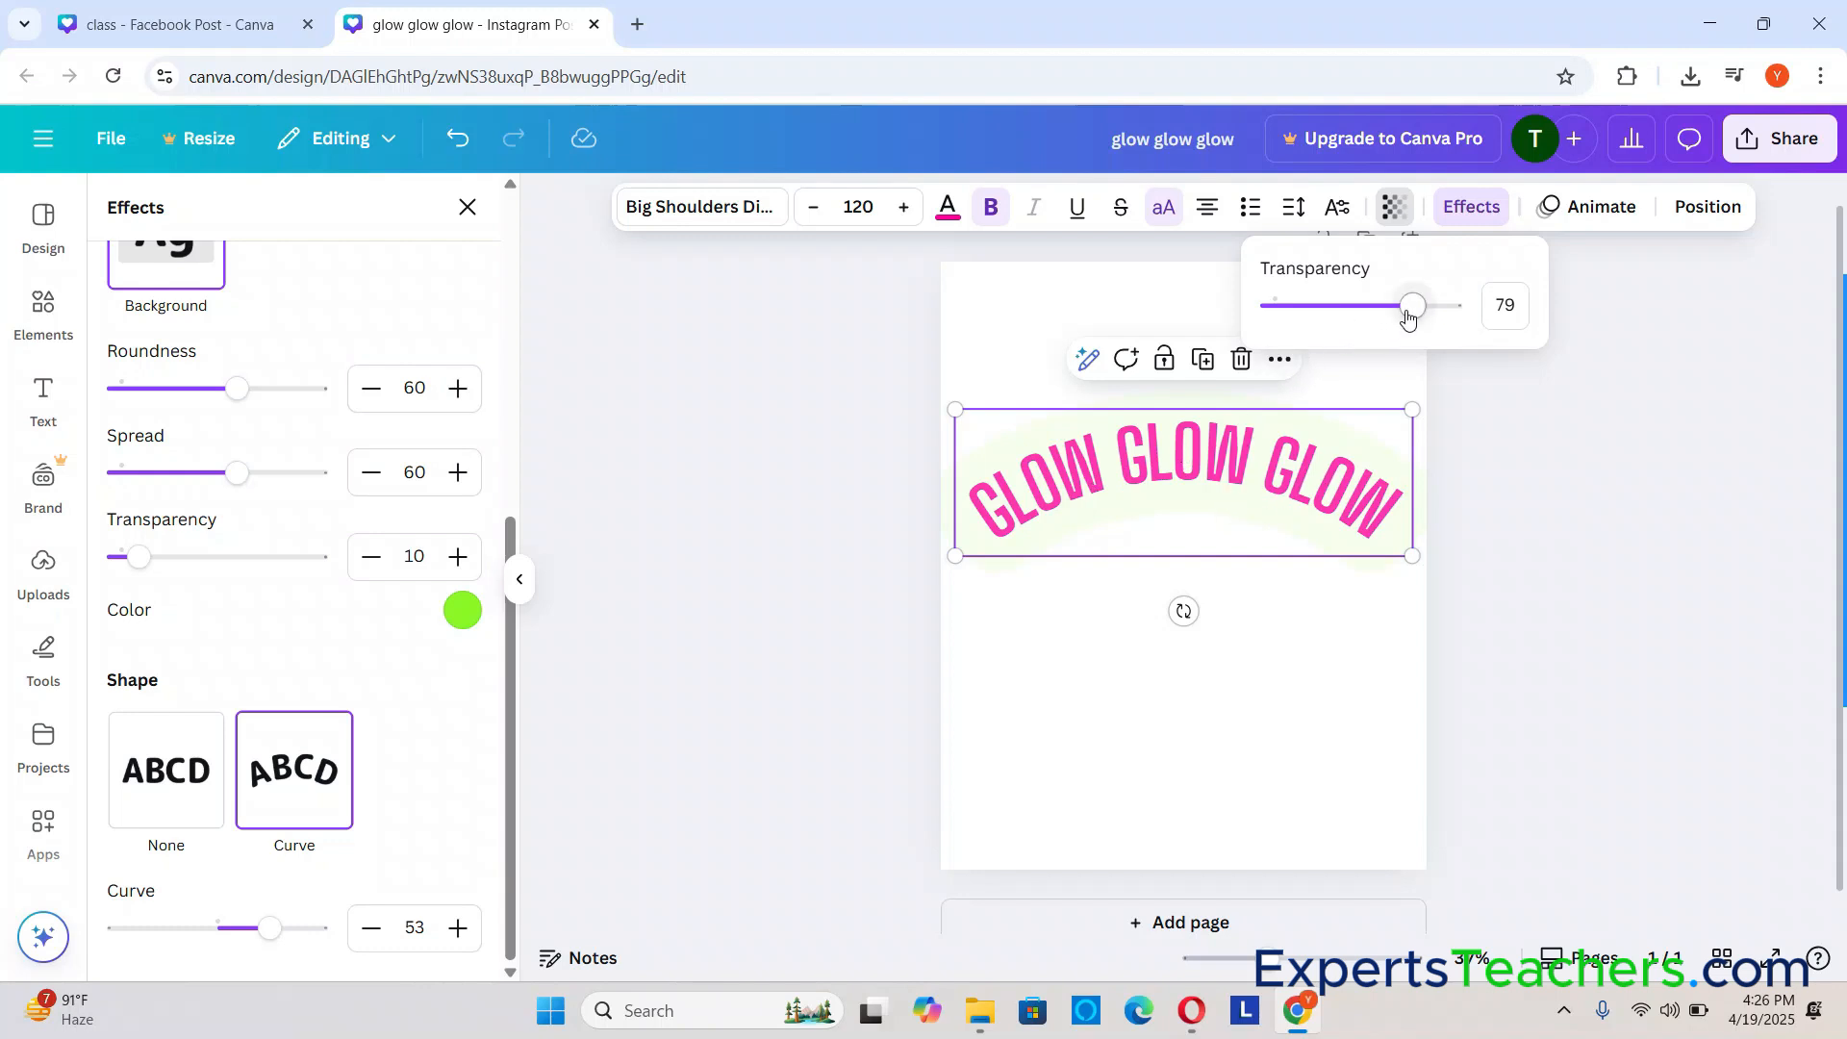
mouse_move(1407, 319)
mouse_down()
mouse_move(1225, 314)
mouse_move(1347, 327)
mouse_move(1211, 330)
mouse_move(1311, 309)
mouse_move(1263, 304)
mouse_move(1425, 315)
mouse_up()
click(1498, 434)
click(1340, 224)
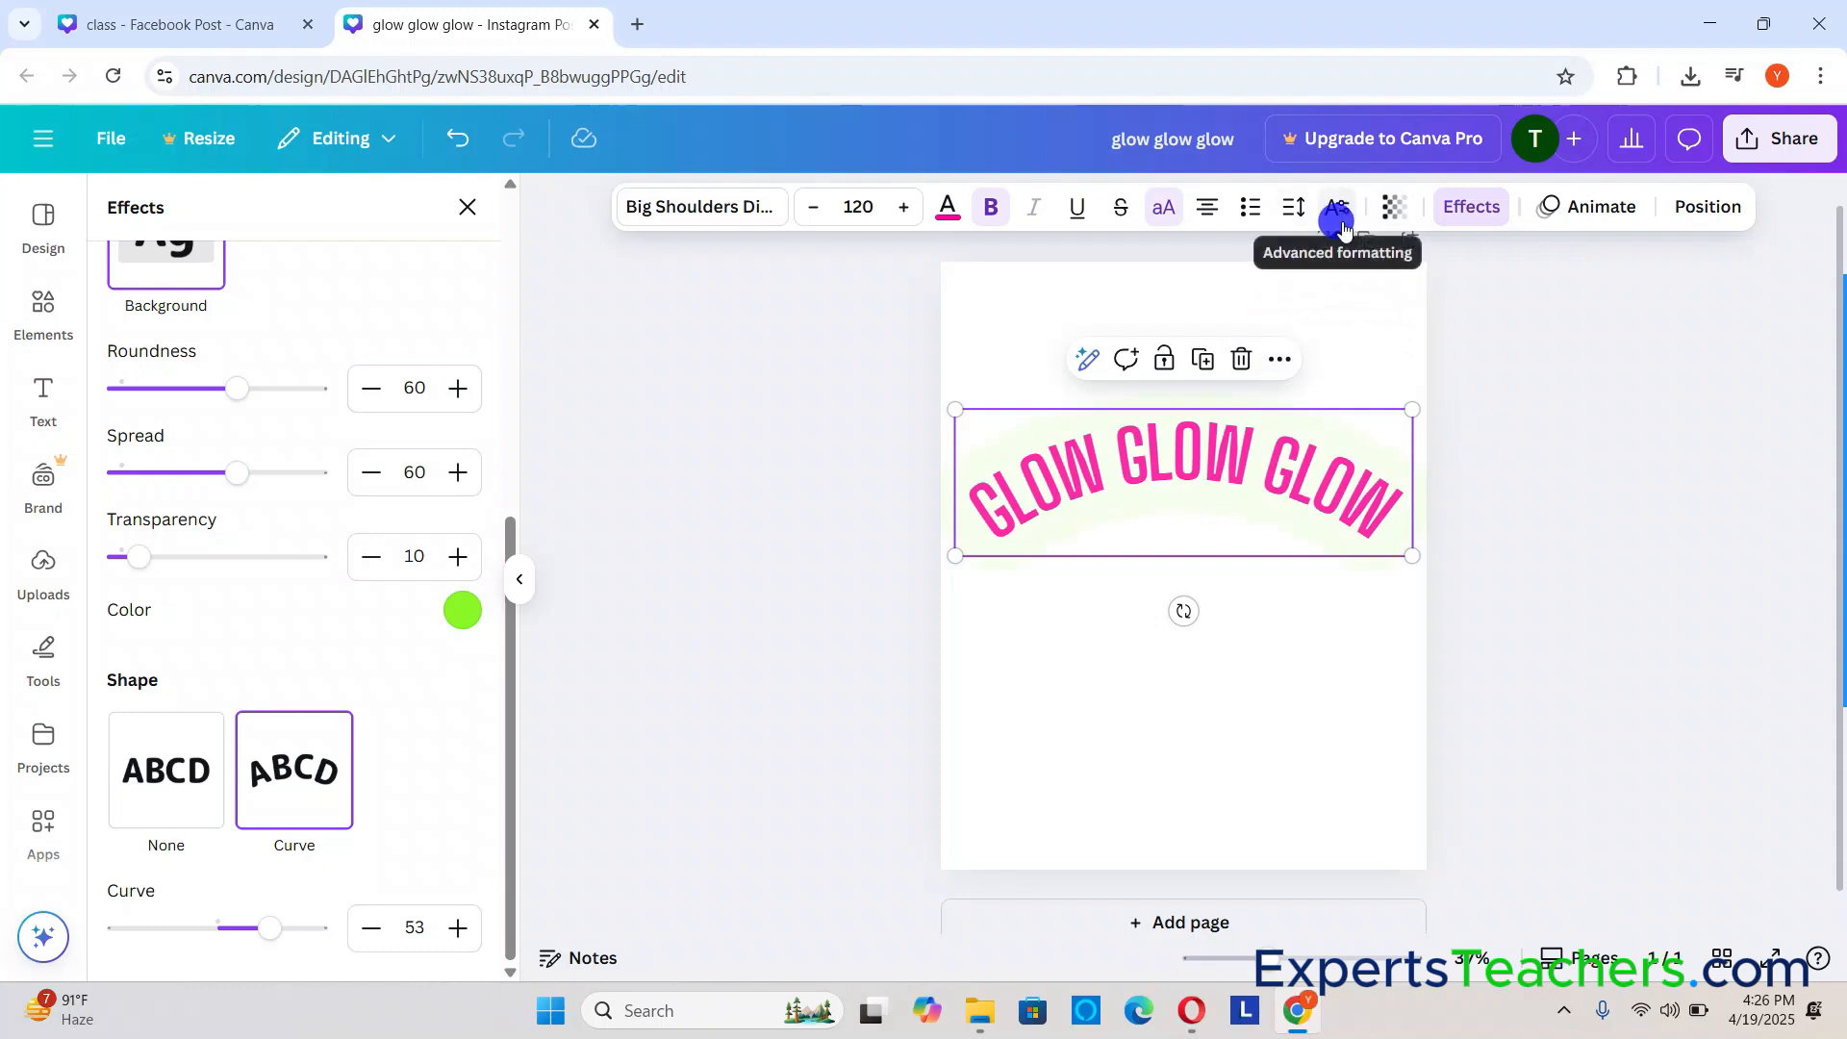
click(1539, 369)
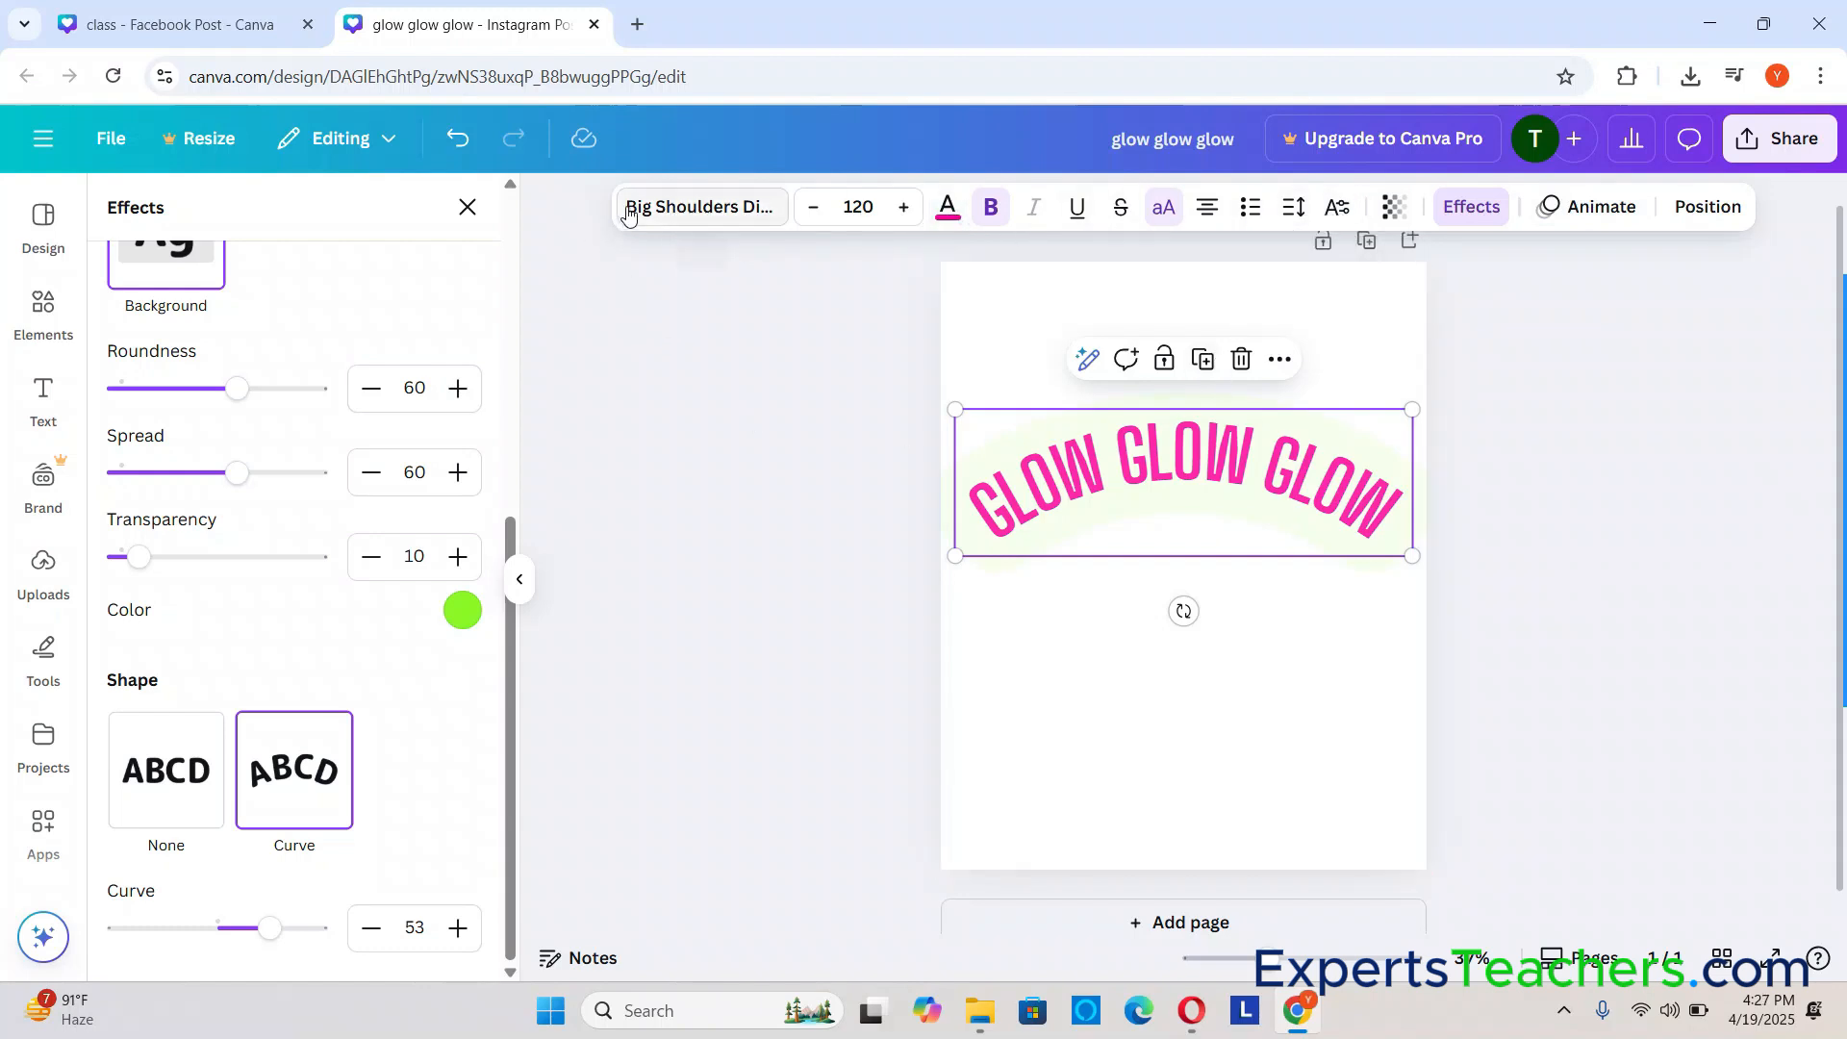
Step: Change the curved text's font to Public Sans, then scale it down to size 77.5 and center it horizontally on the page
click(702, 211)
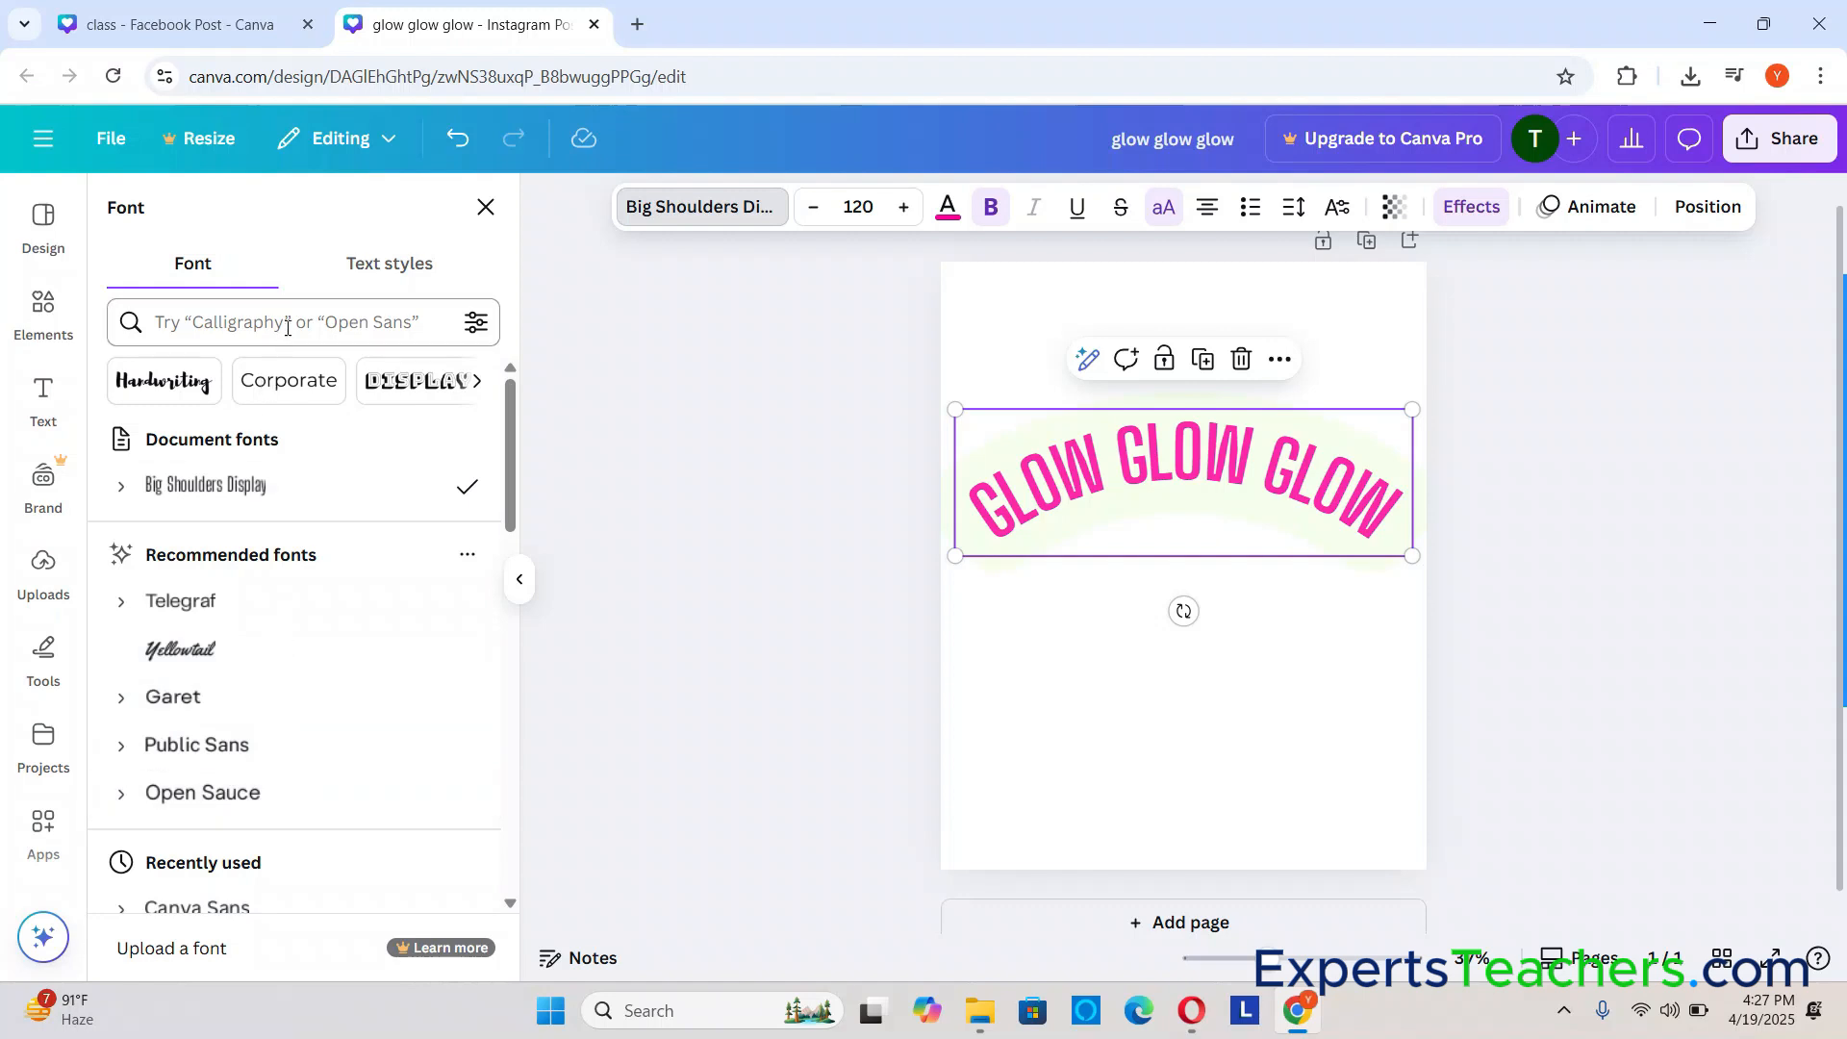
scroll(243, 734, down, 3)
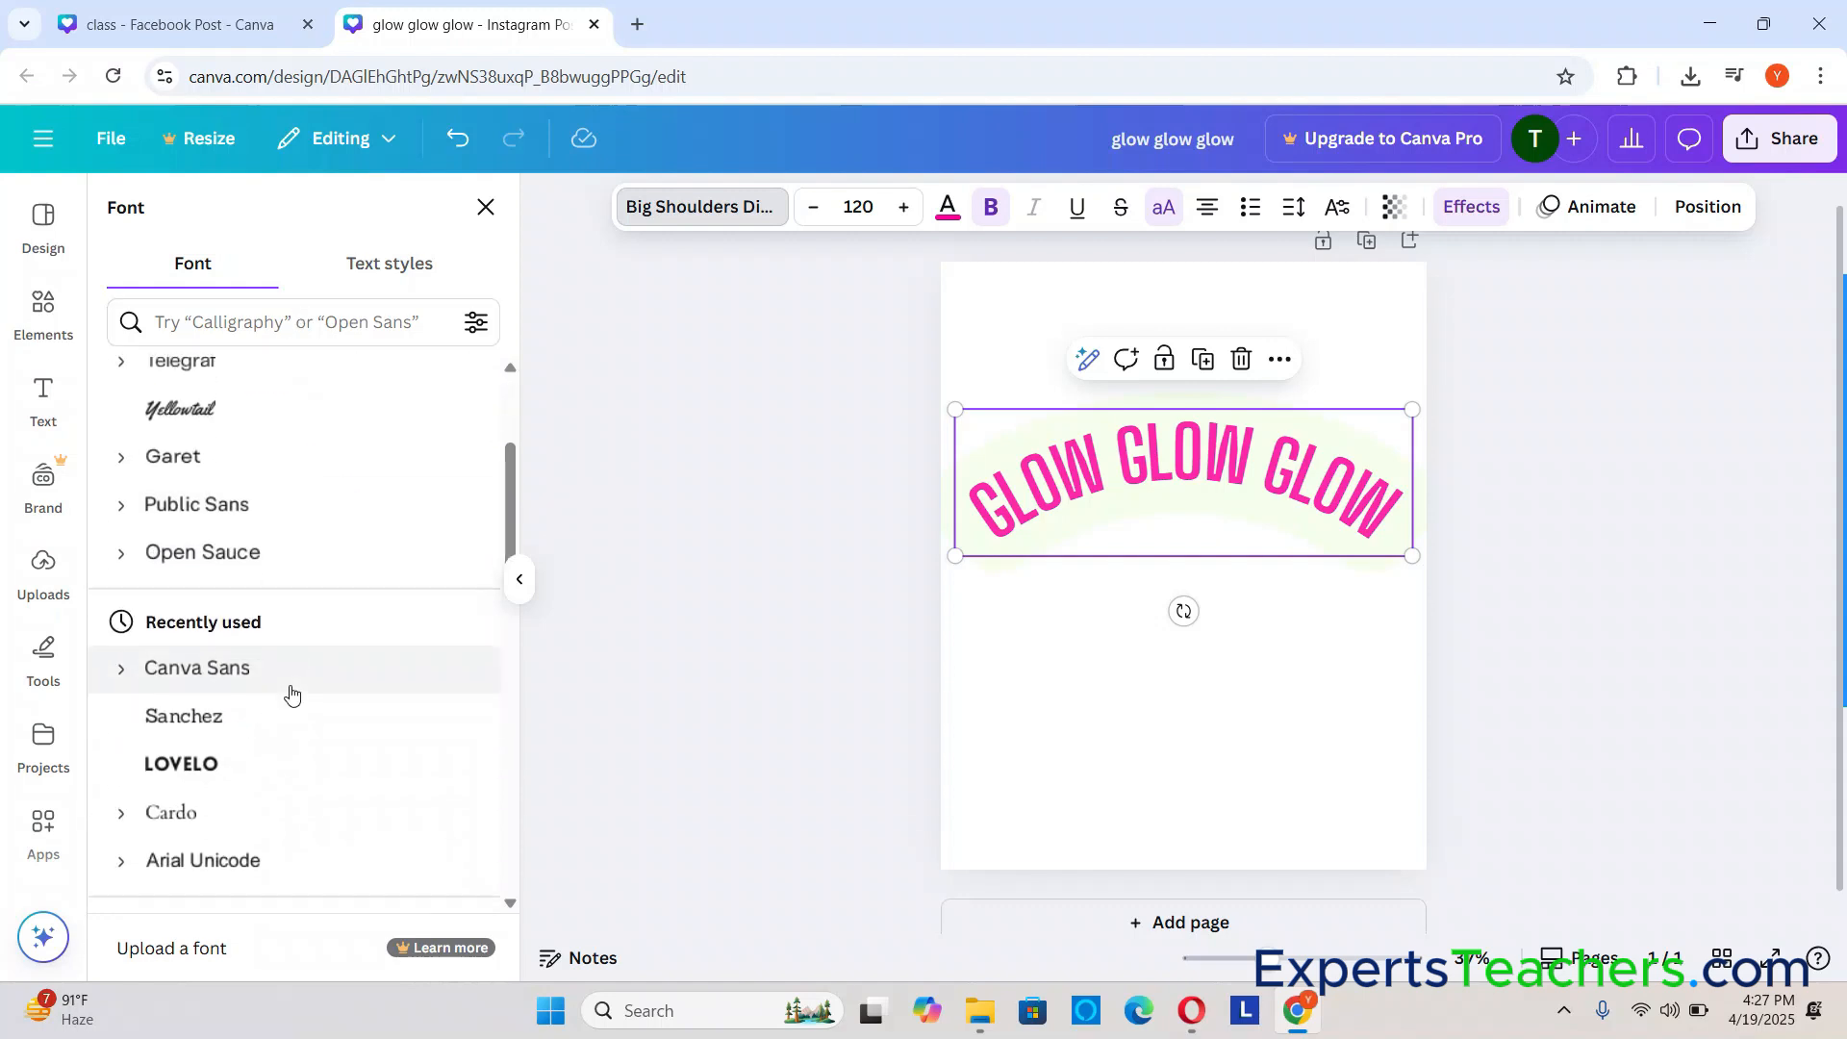
click(224, 507)
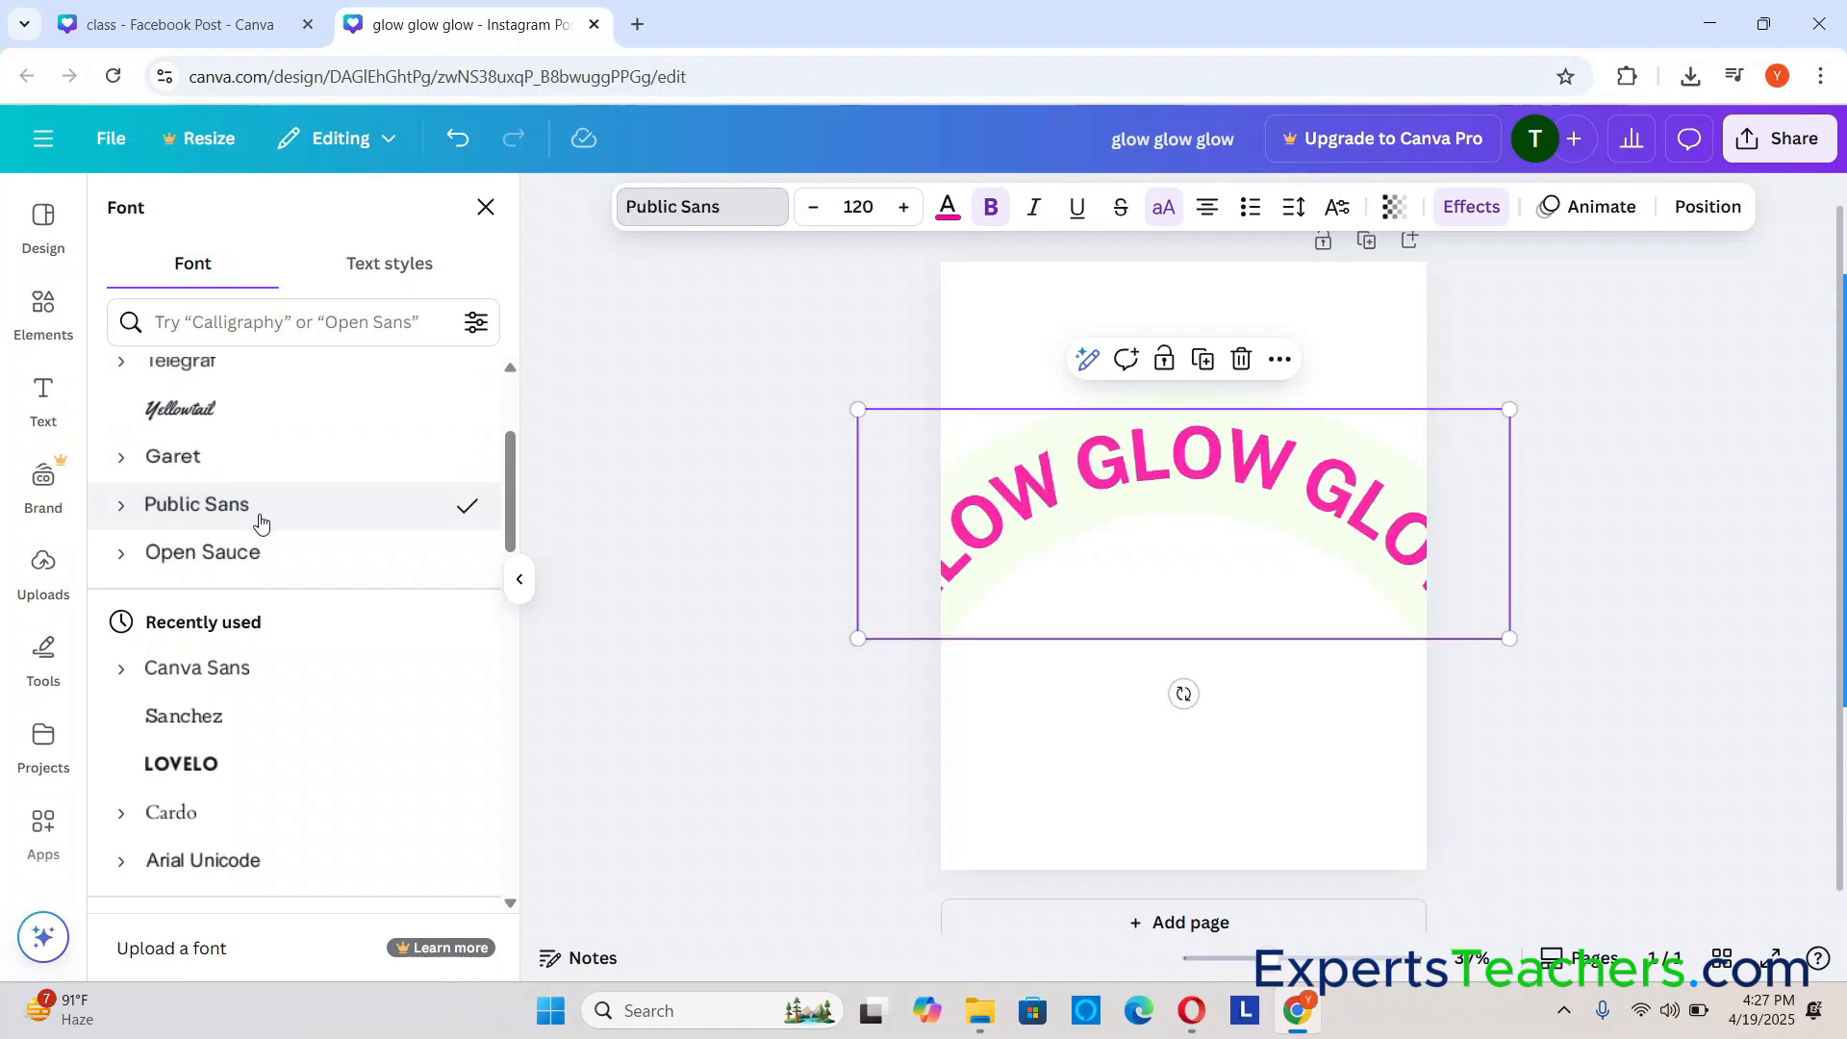
drag(1510, 637, 1299, 503)
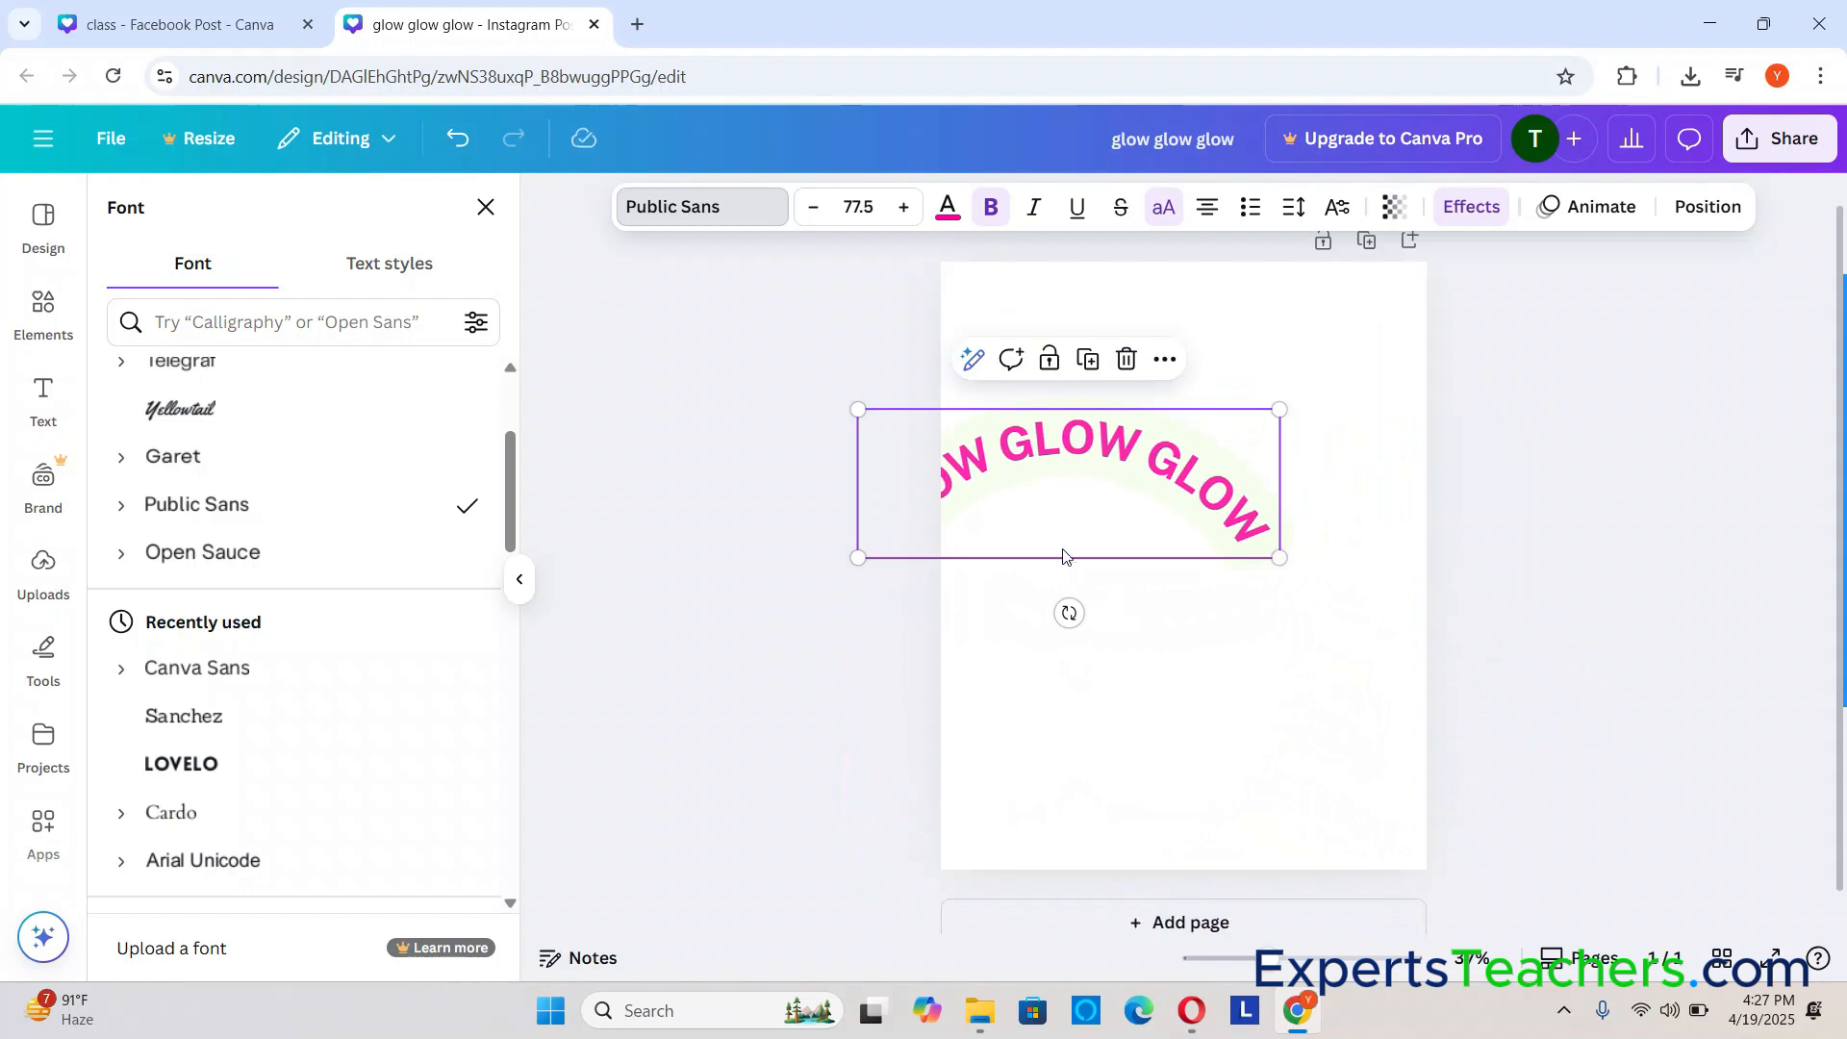
drag(1063, 556, 1179, 538)
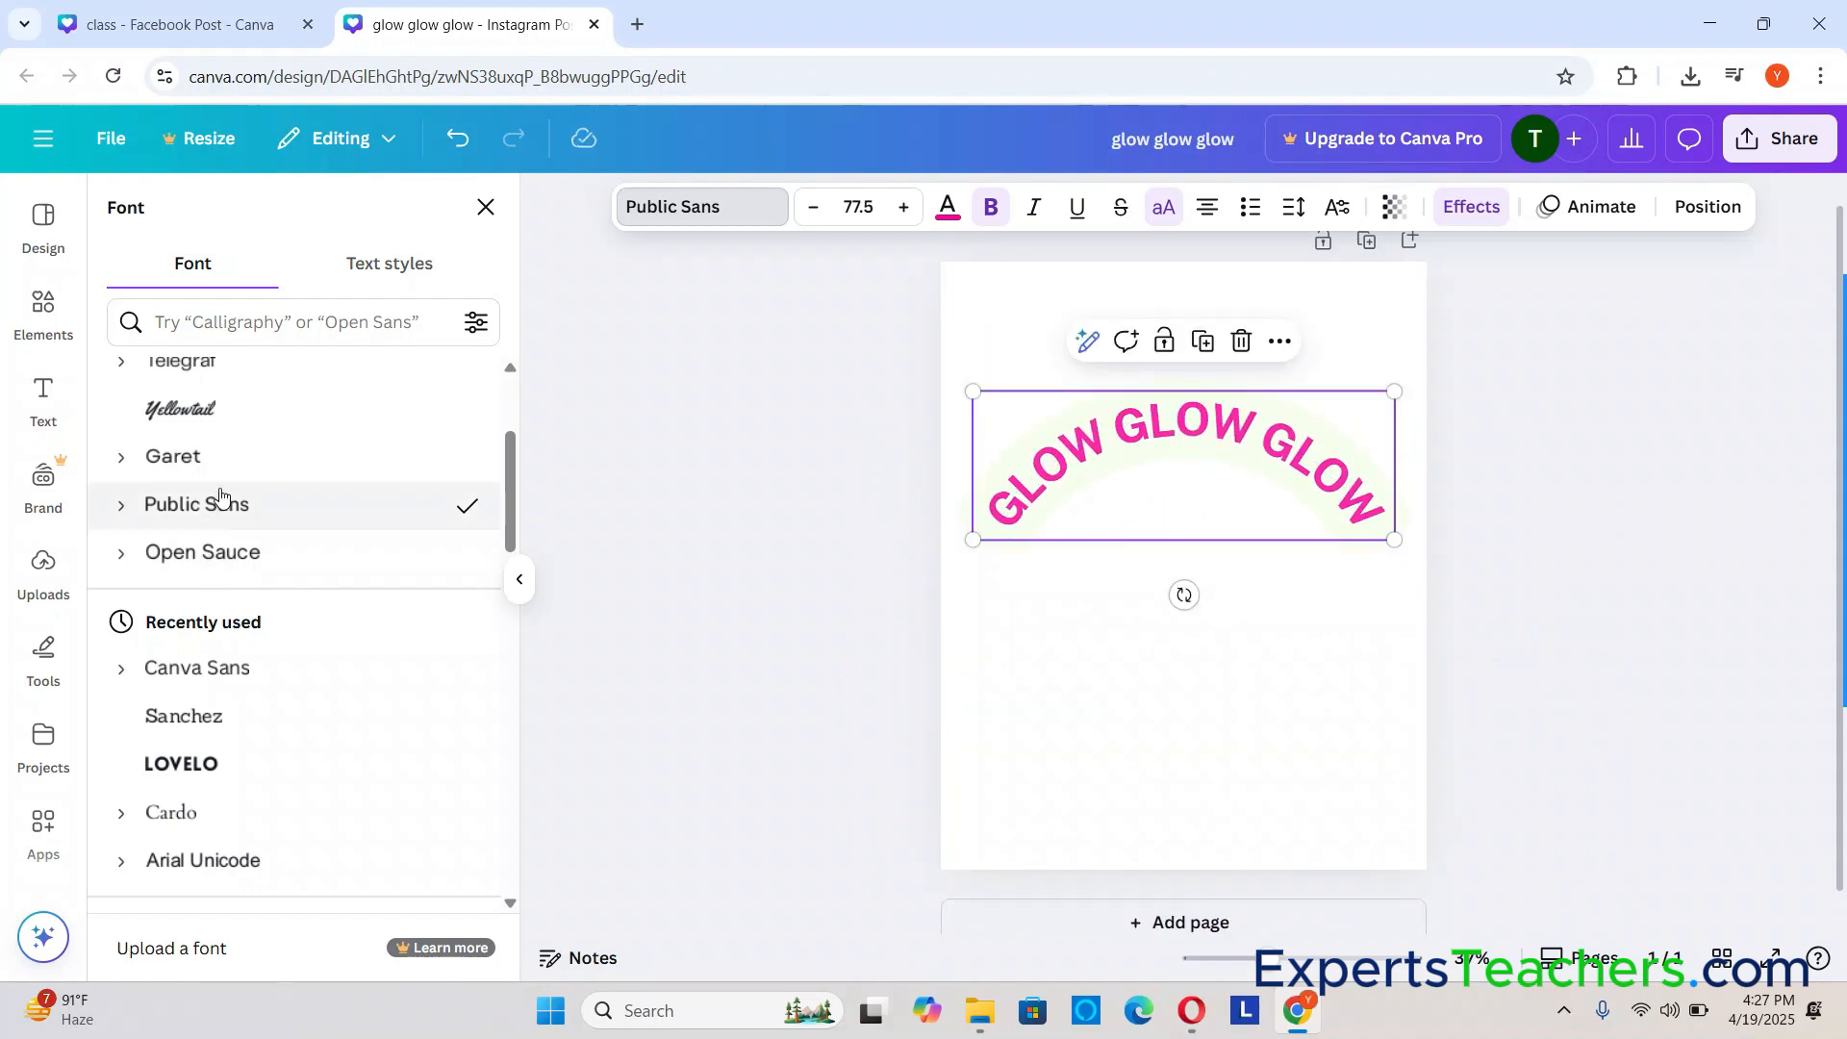
Step: Change the curved text's font to Lovelo and try smaller font sizes before returning to 77.5
click(224, 760)
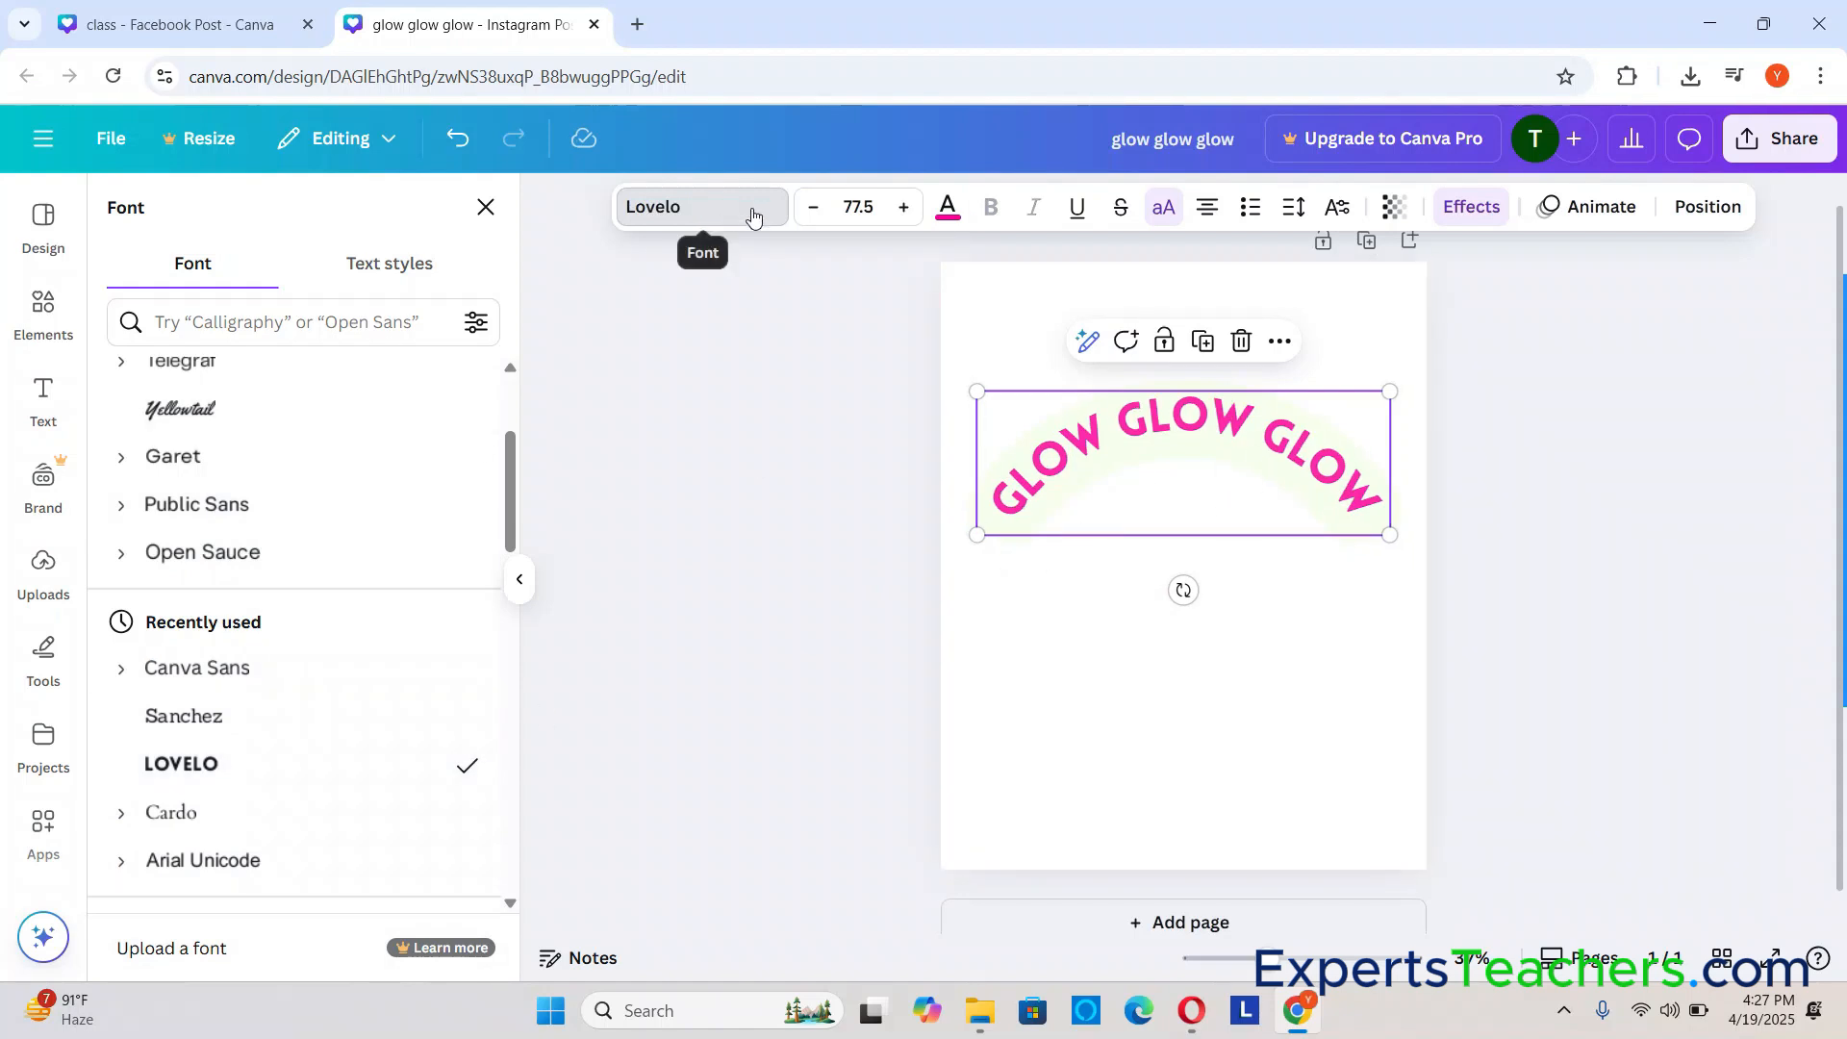
click(814, 208)
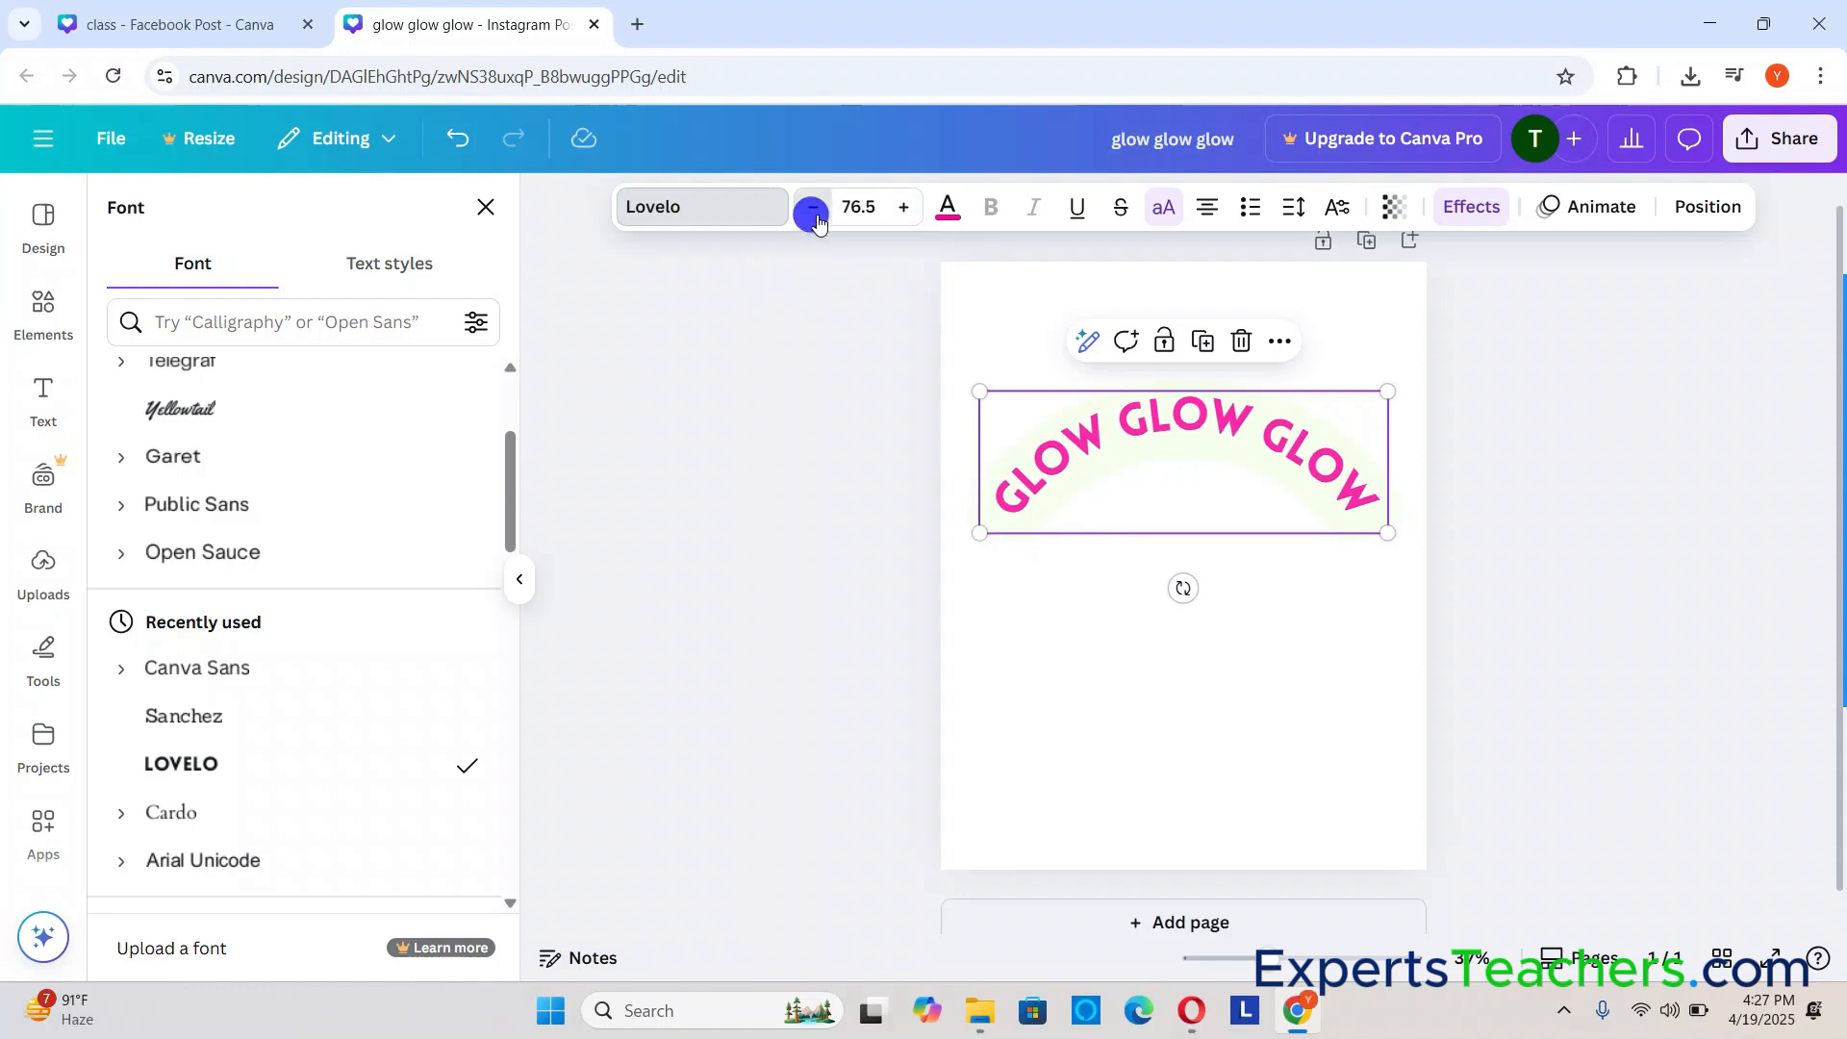
click(814, 207)
click(814, 208)
click(814, 208)
click(903, 208)
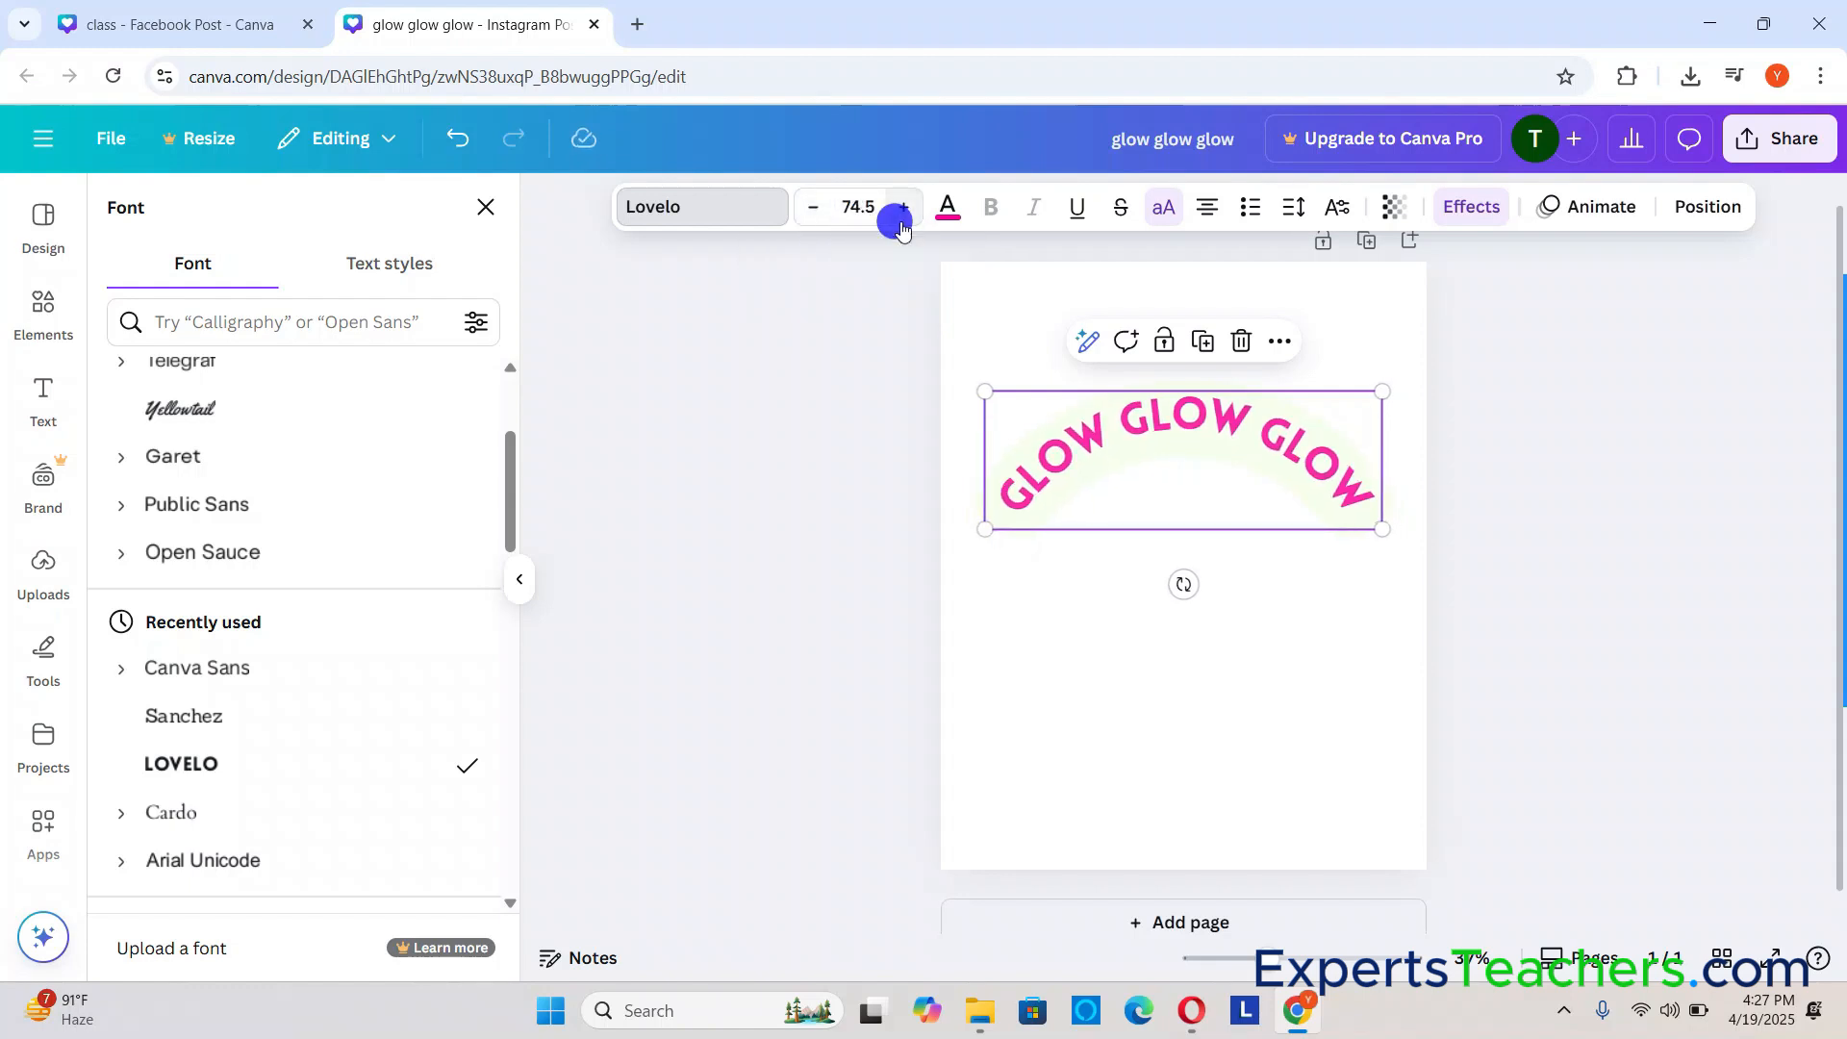
click(903, 207)
click(903, 207)
click(903, 208)
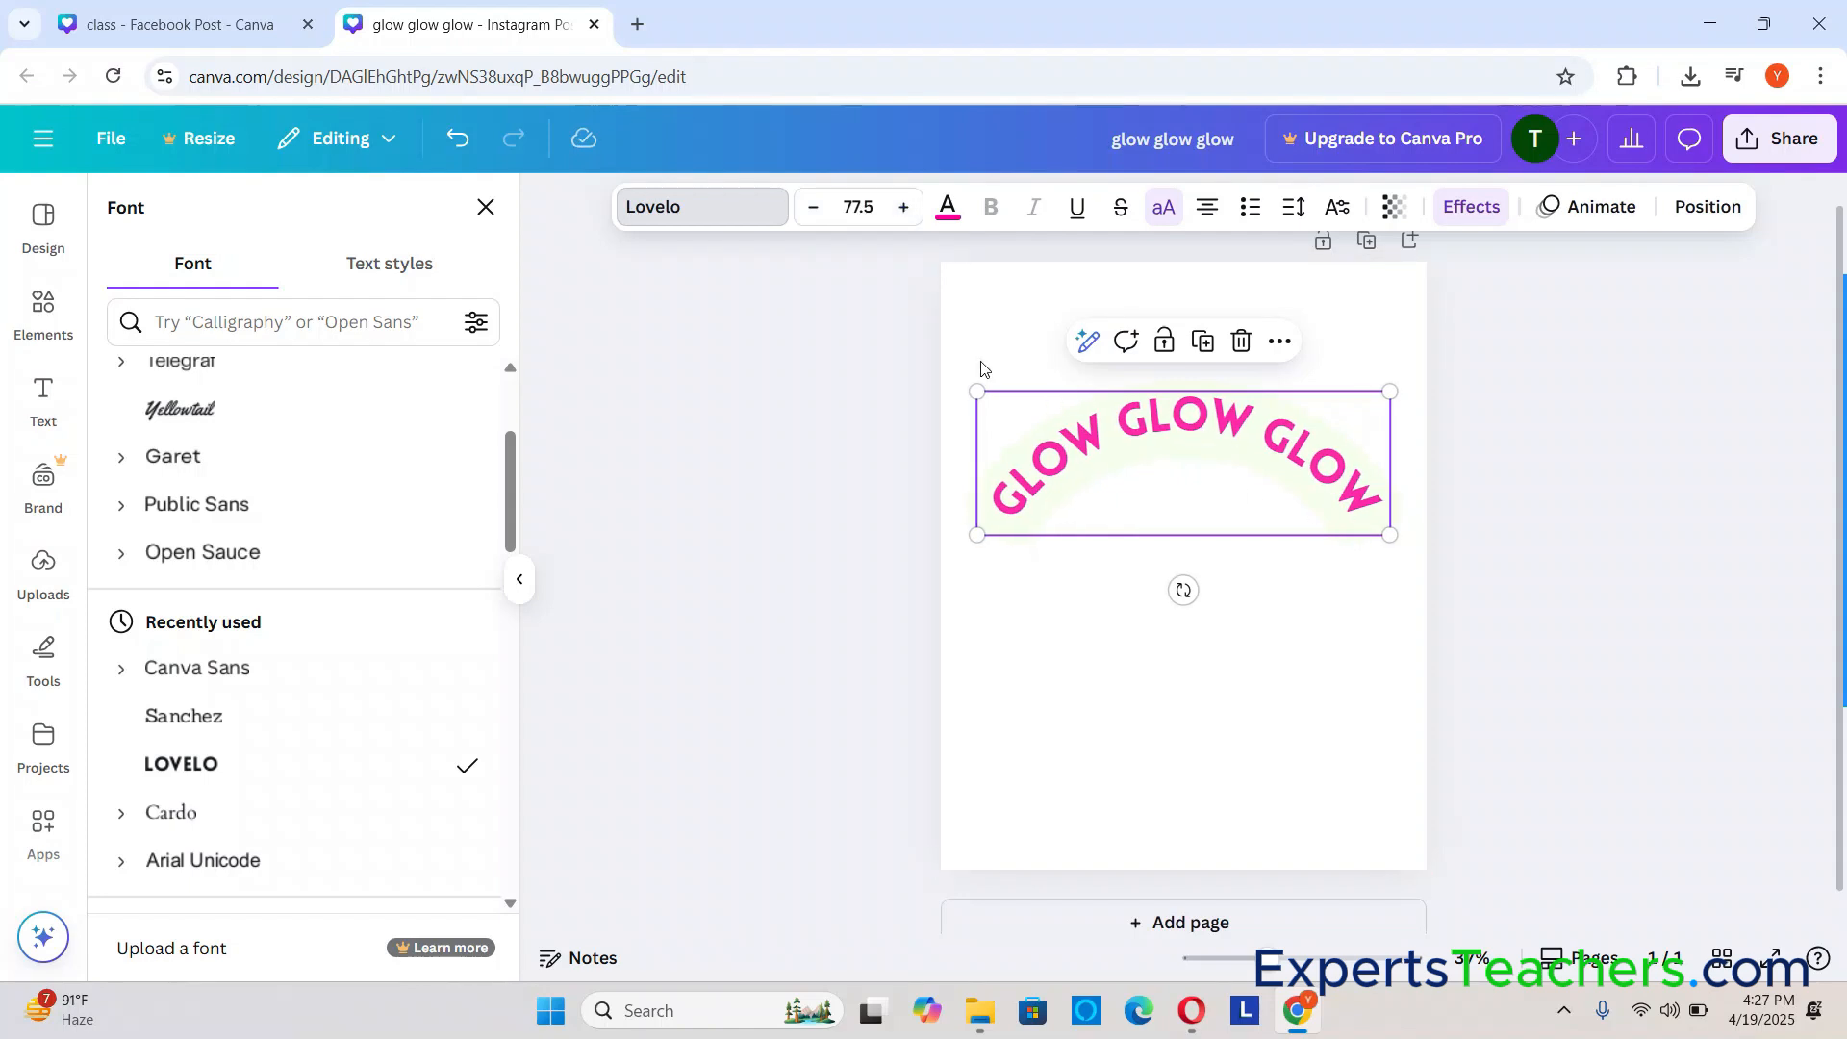
Step: Try bright green as the curved text's color and settle on red from the default solid colors
click(947, 213)
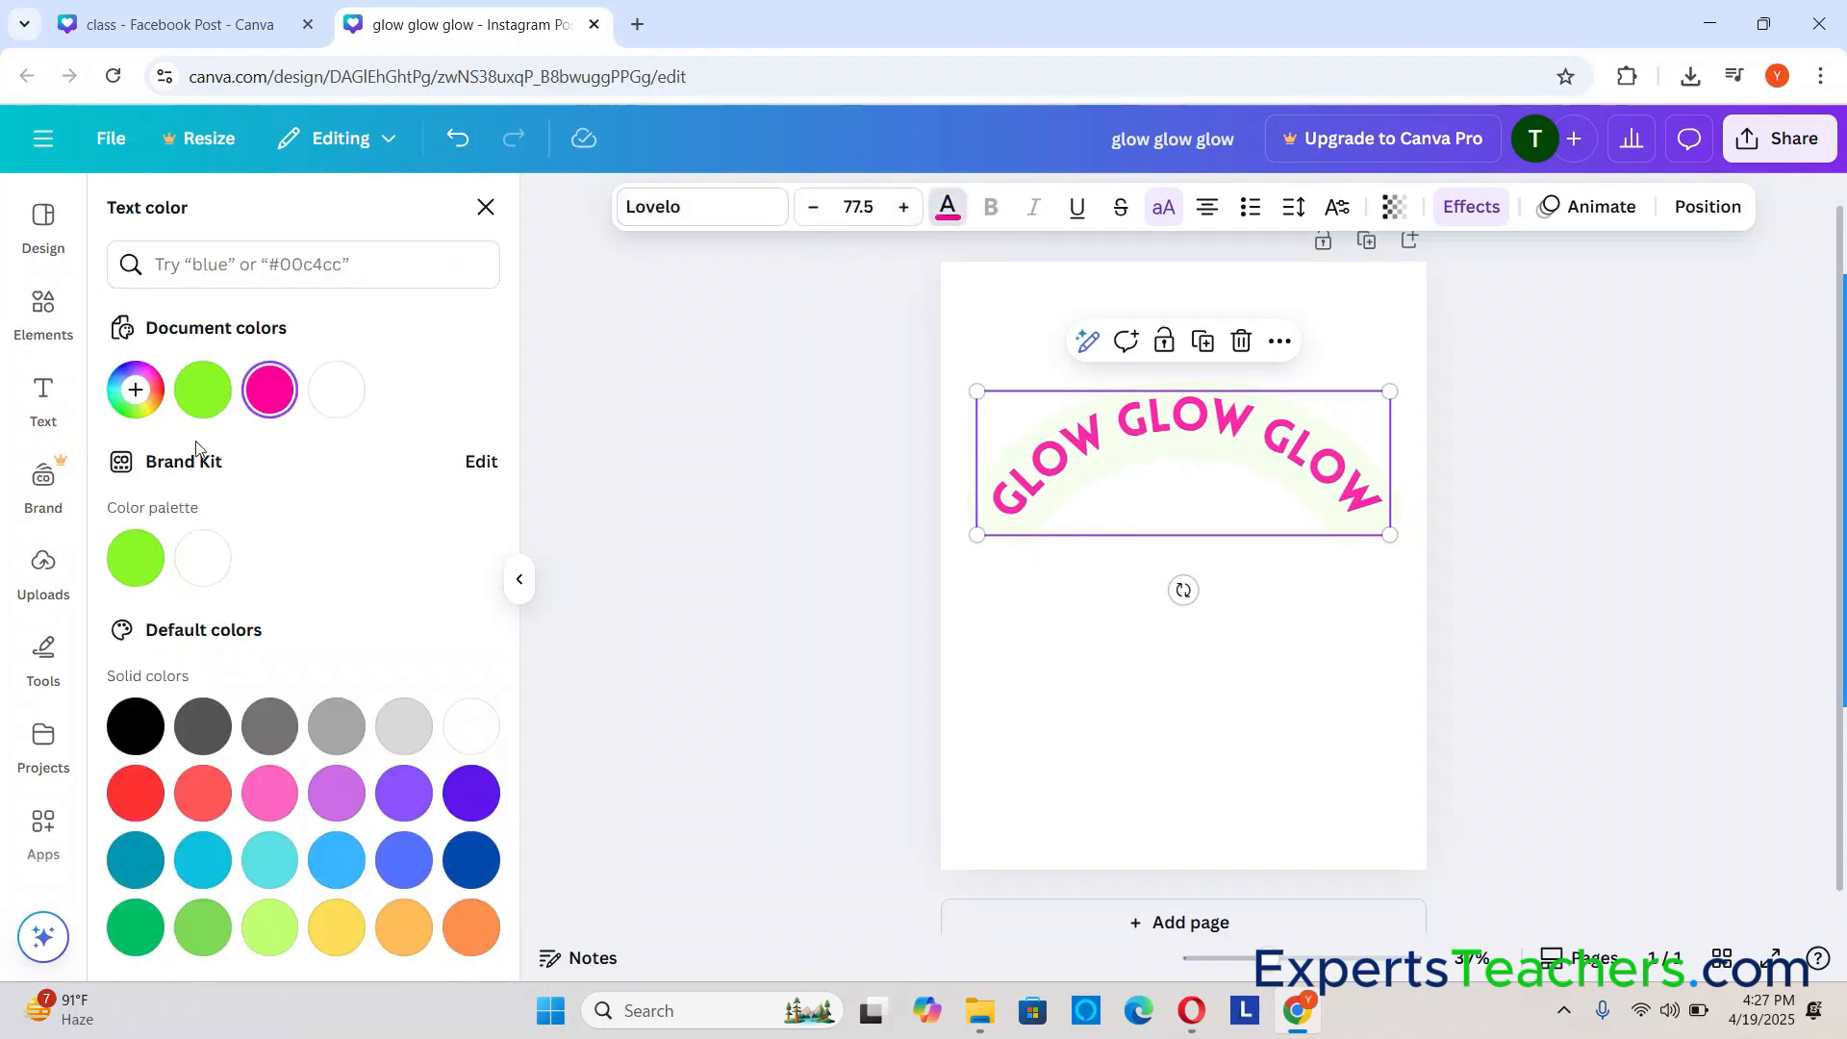
click(203, 389)
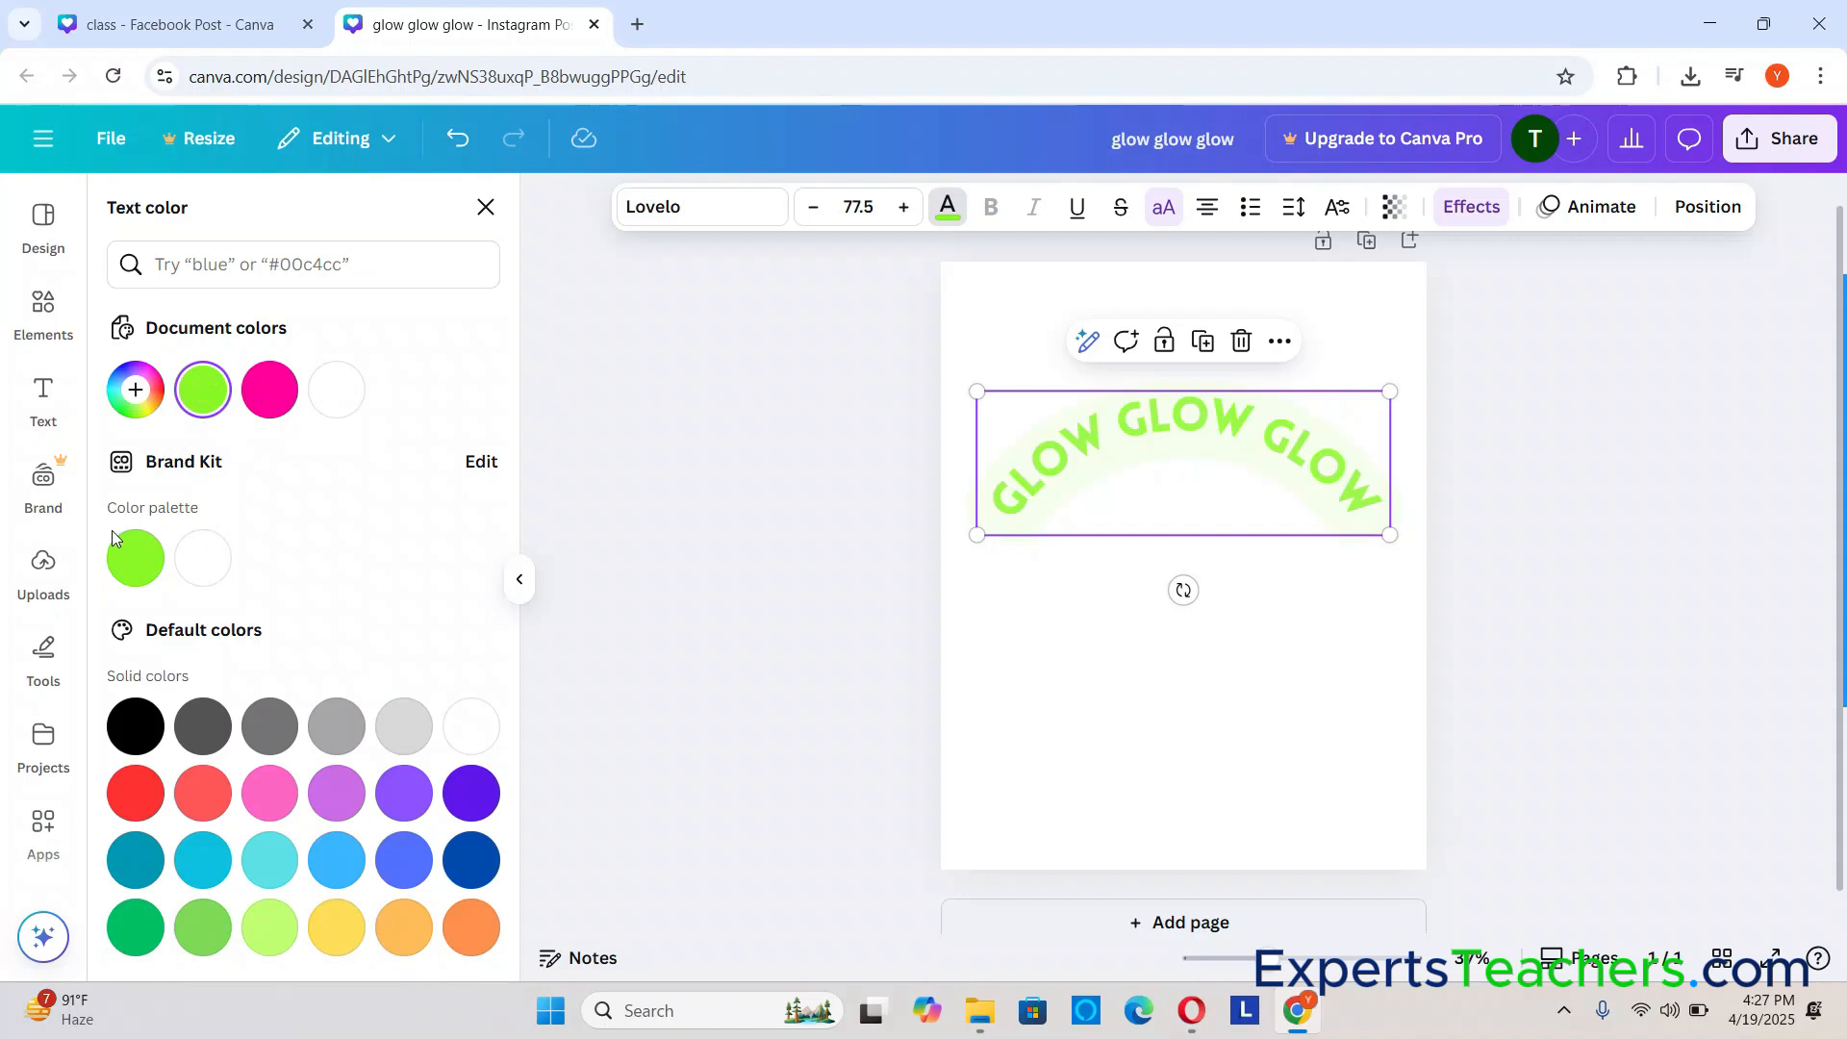
click(136, 793)
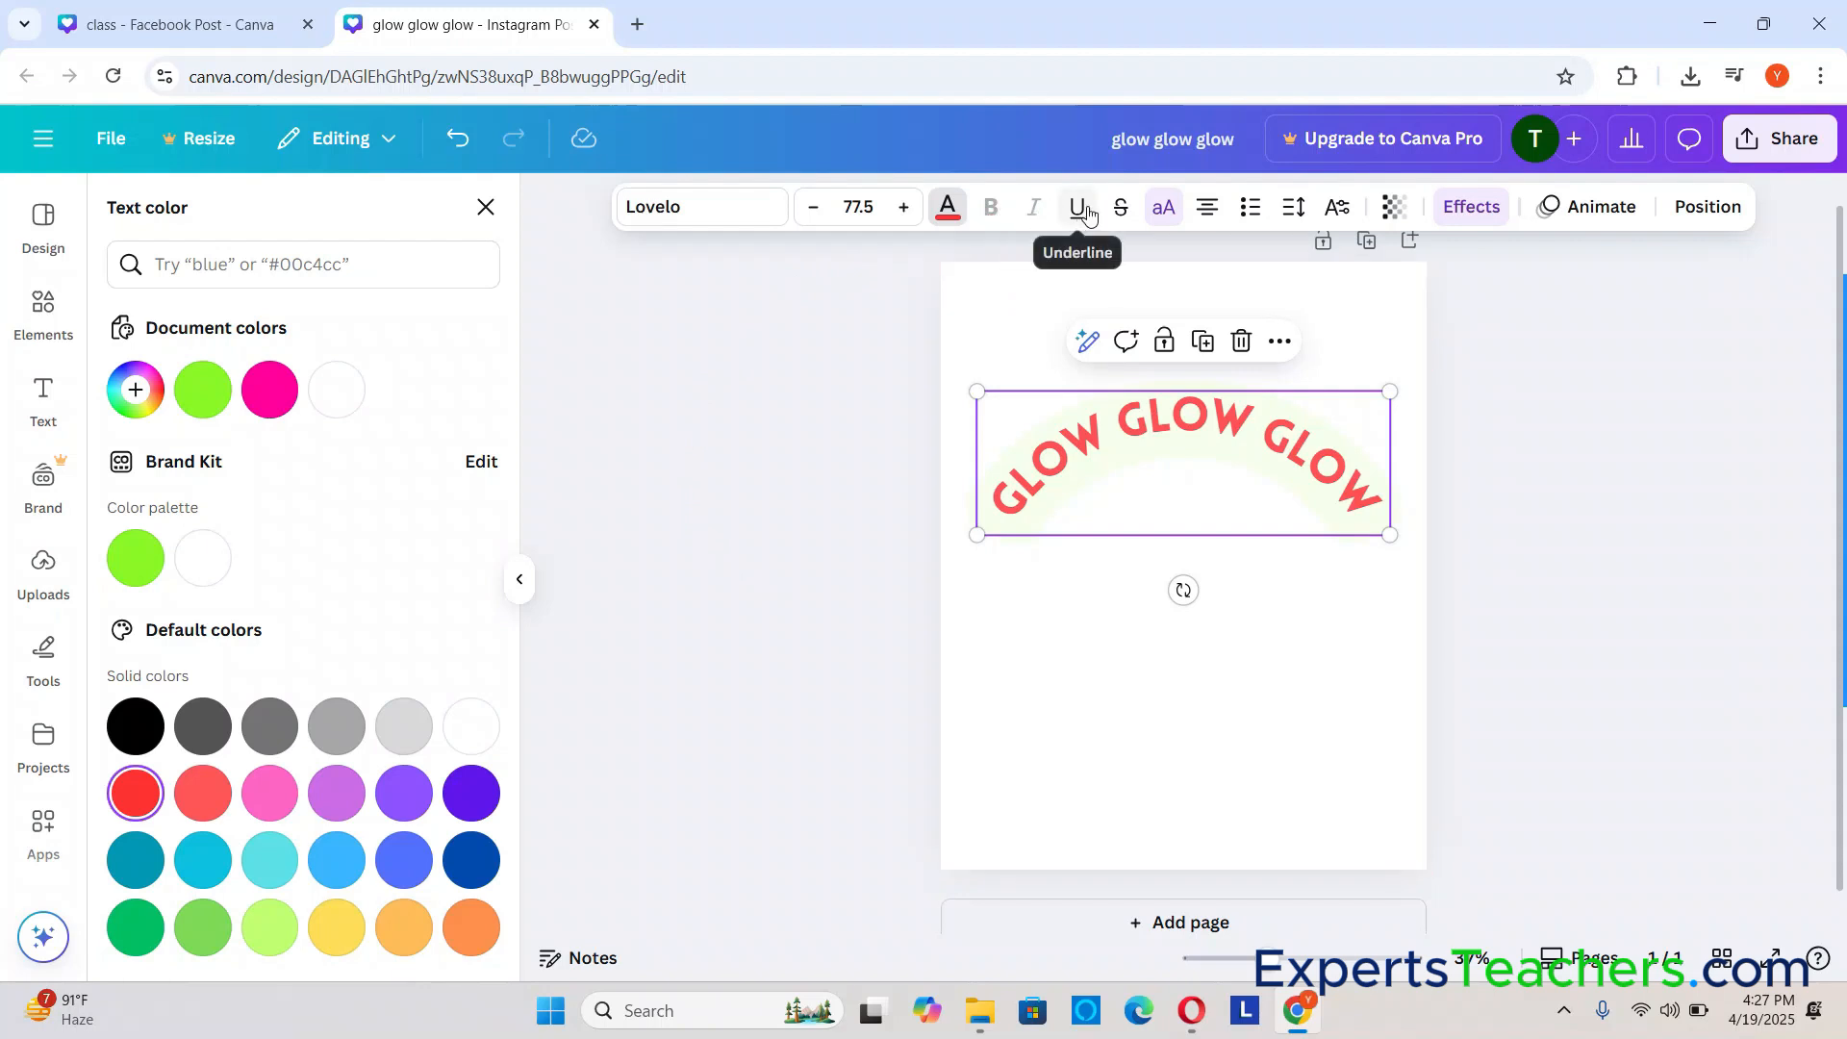
Step: Try toggling the uppercase setting on the curved GLOW text
click(1167, 216)
click(1161, 219)
click(1161, 216)
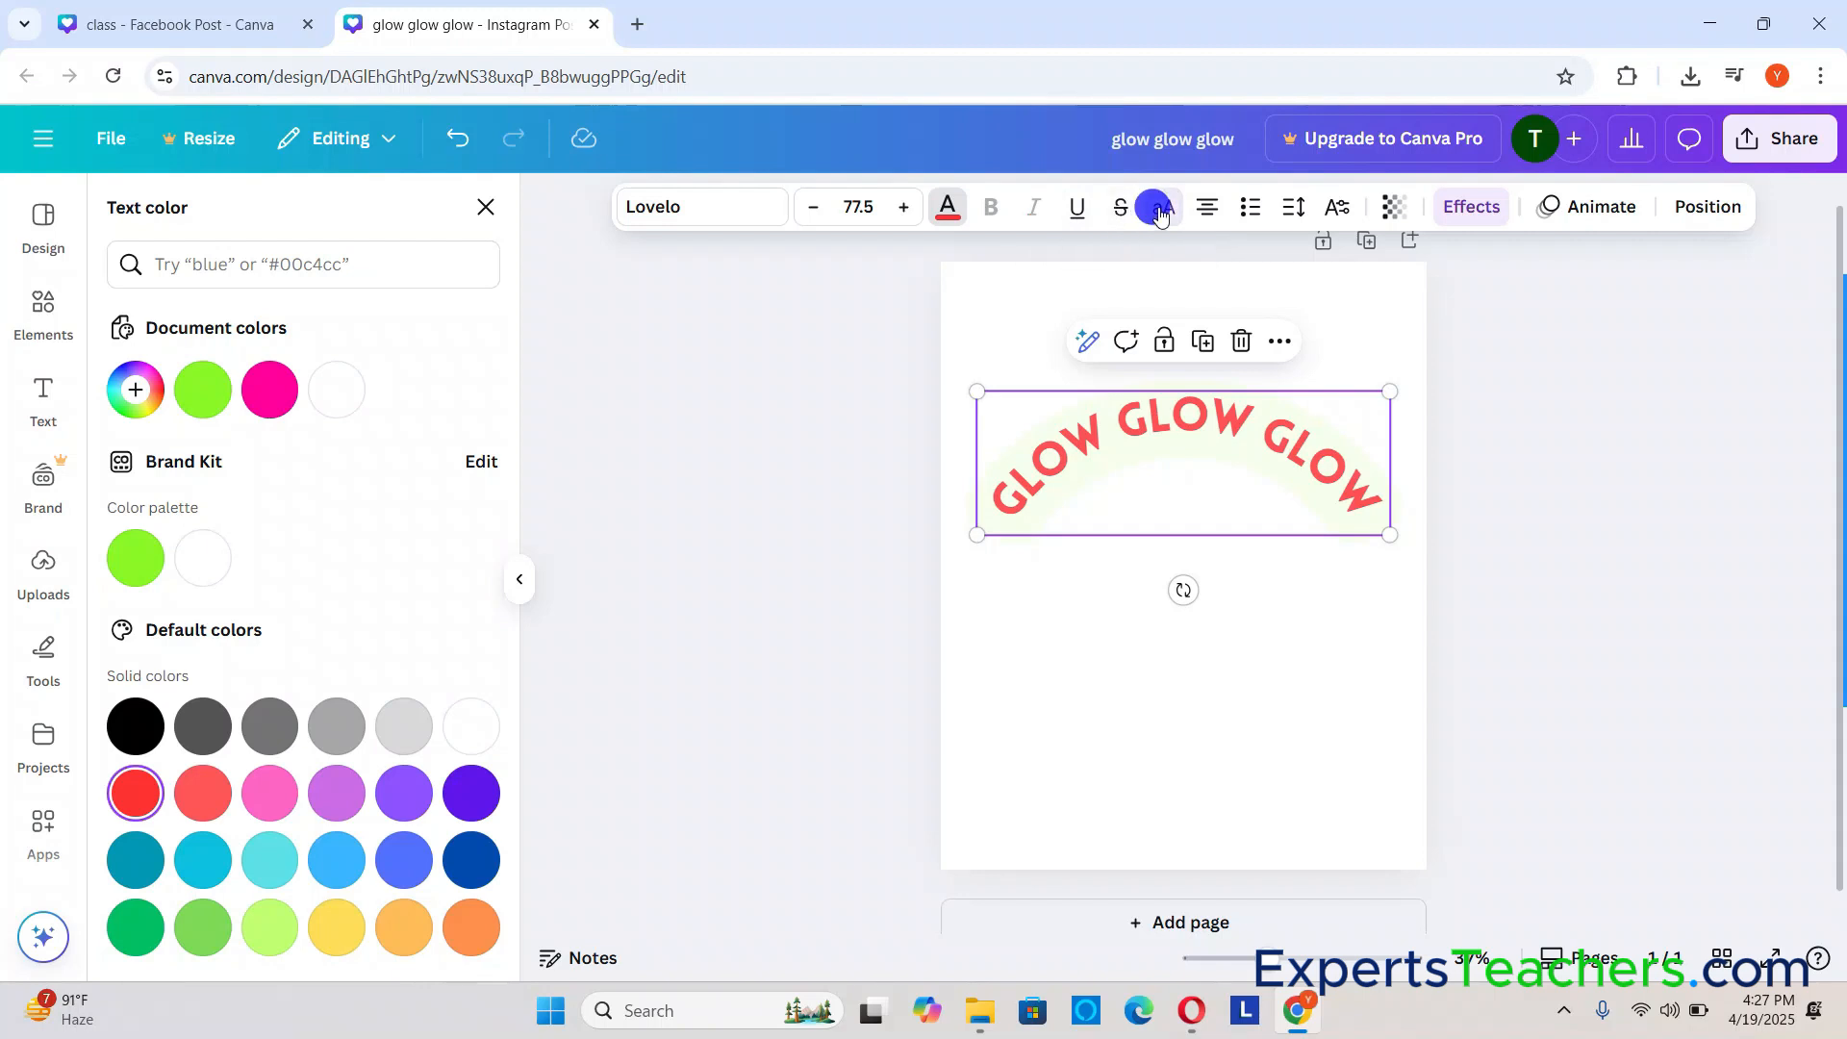
Step: Open the curved text for editing and retype the middle word as GLOW
click(1174, 435)
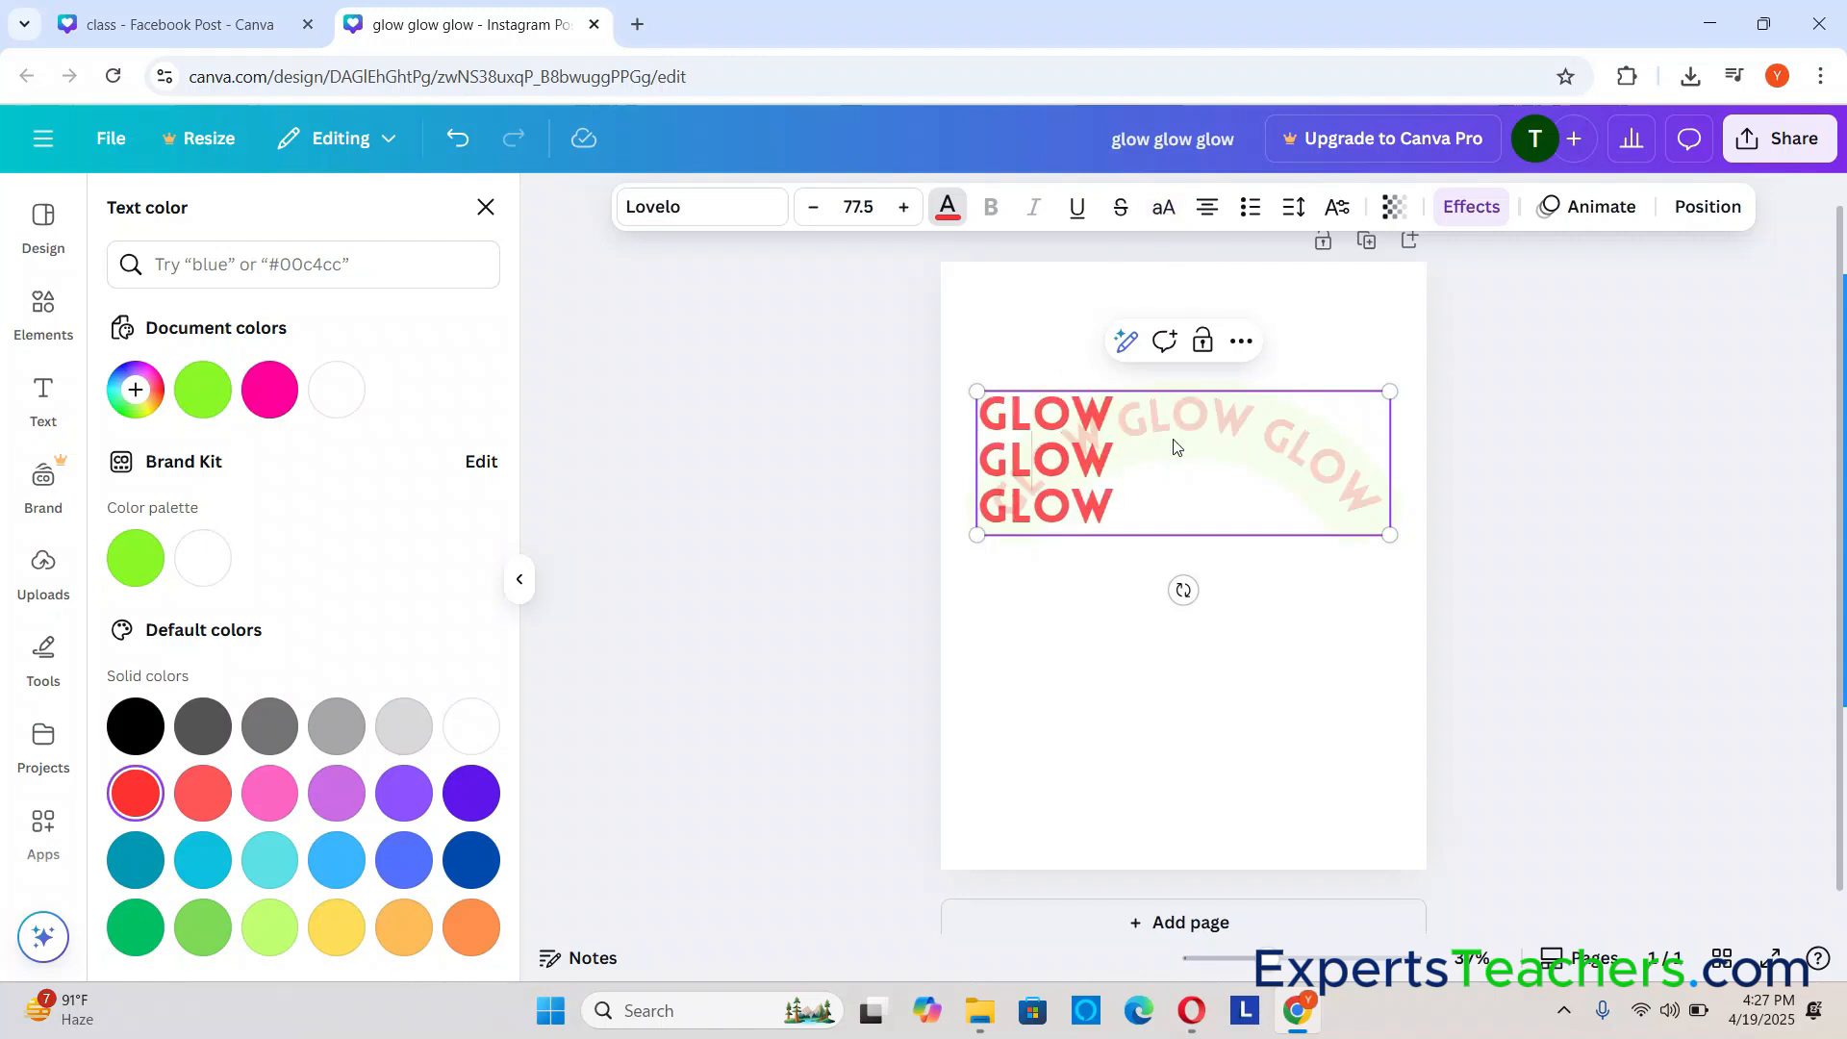
click(1124, 465)
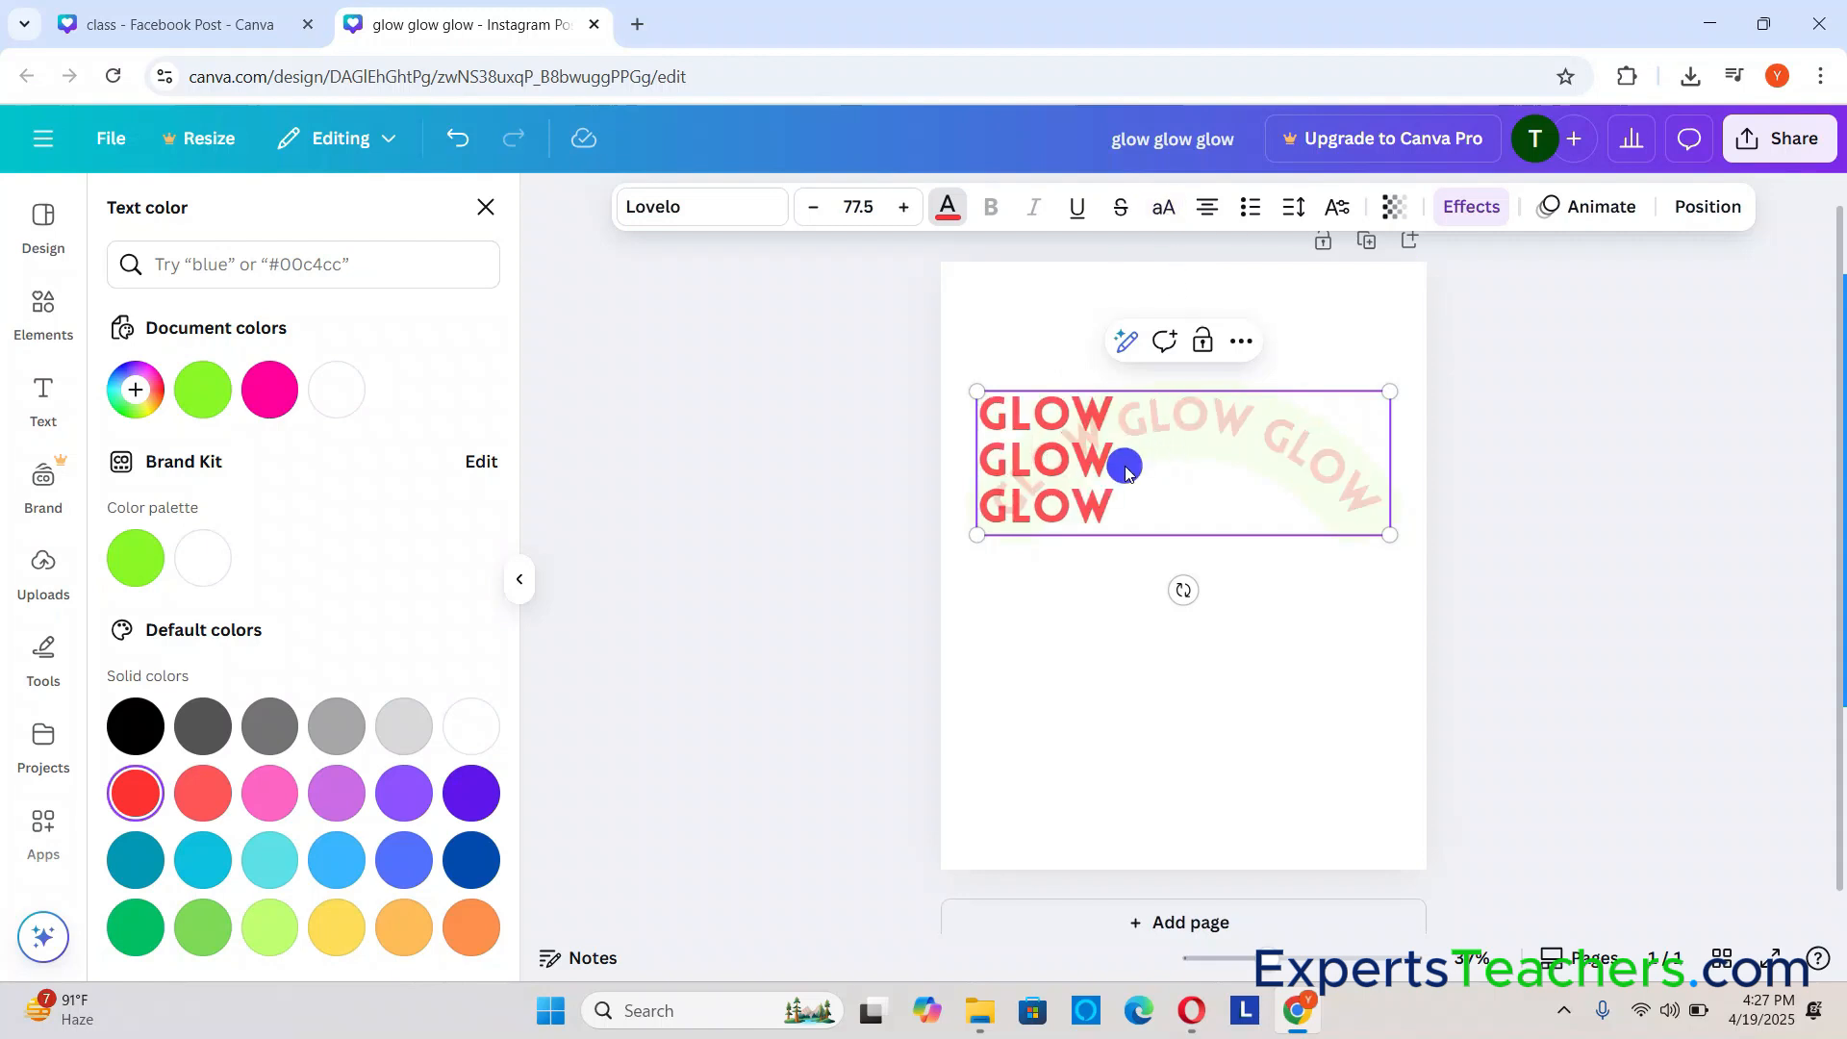
double_click(1045, 461)
text(G)
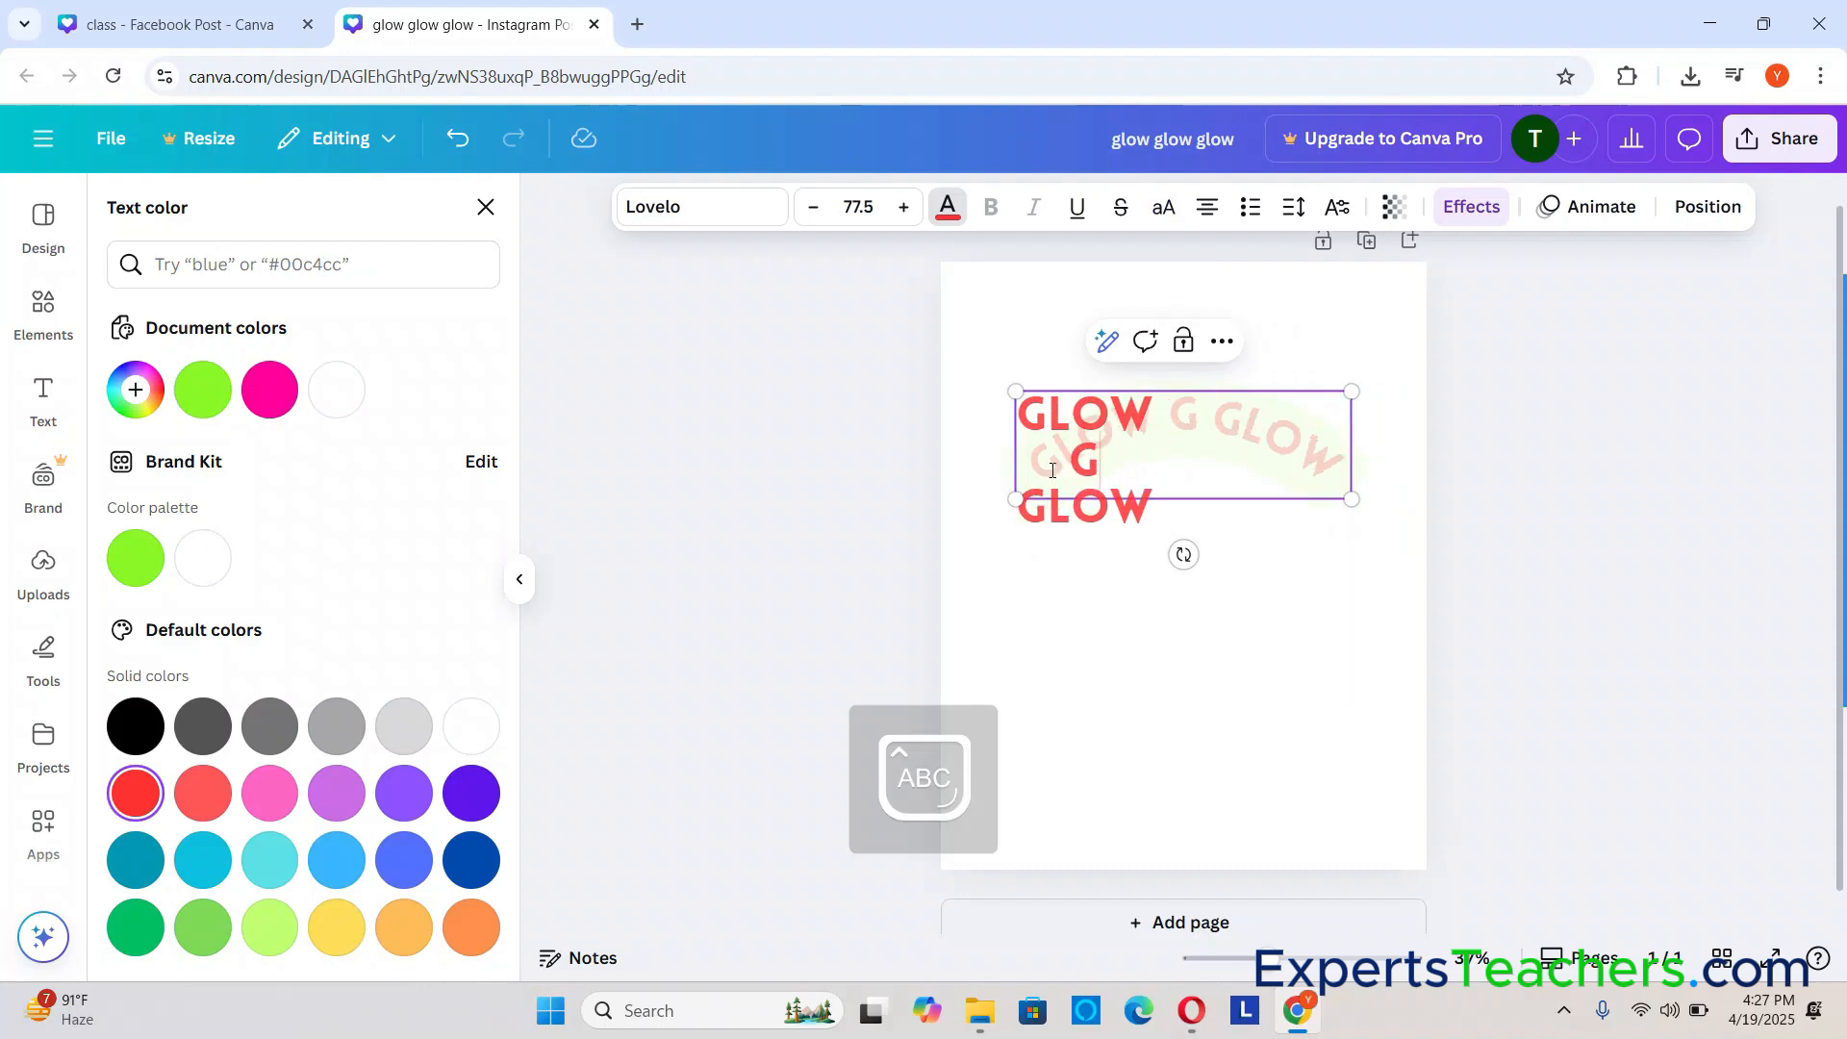
text(LOW)
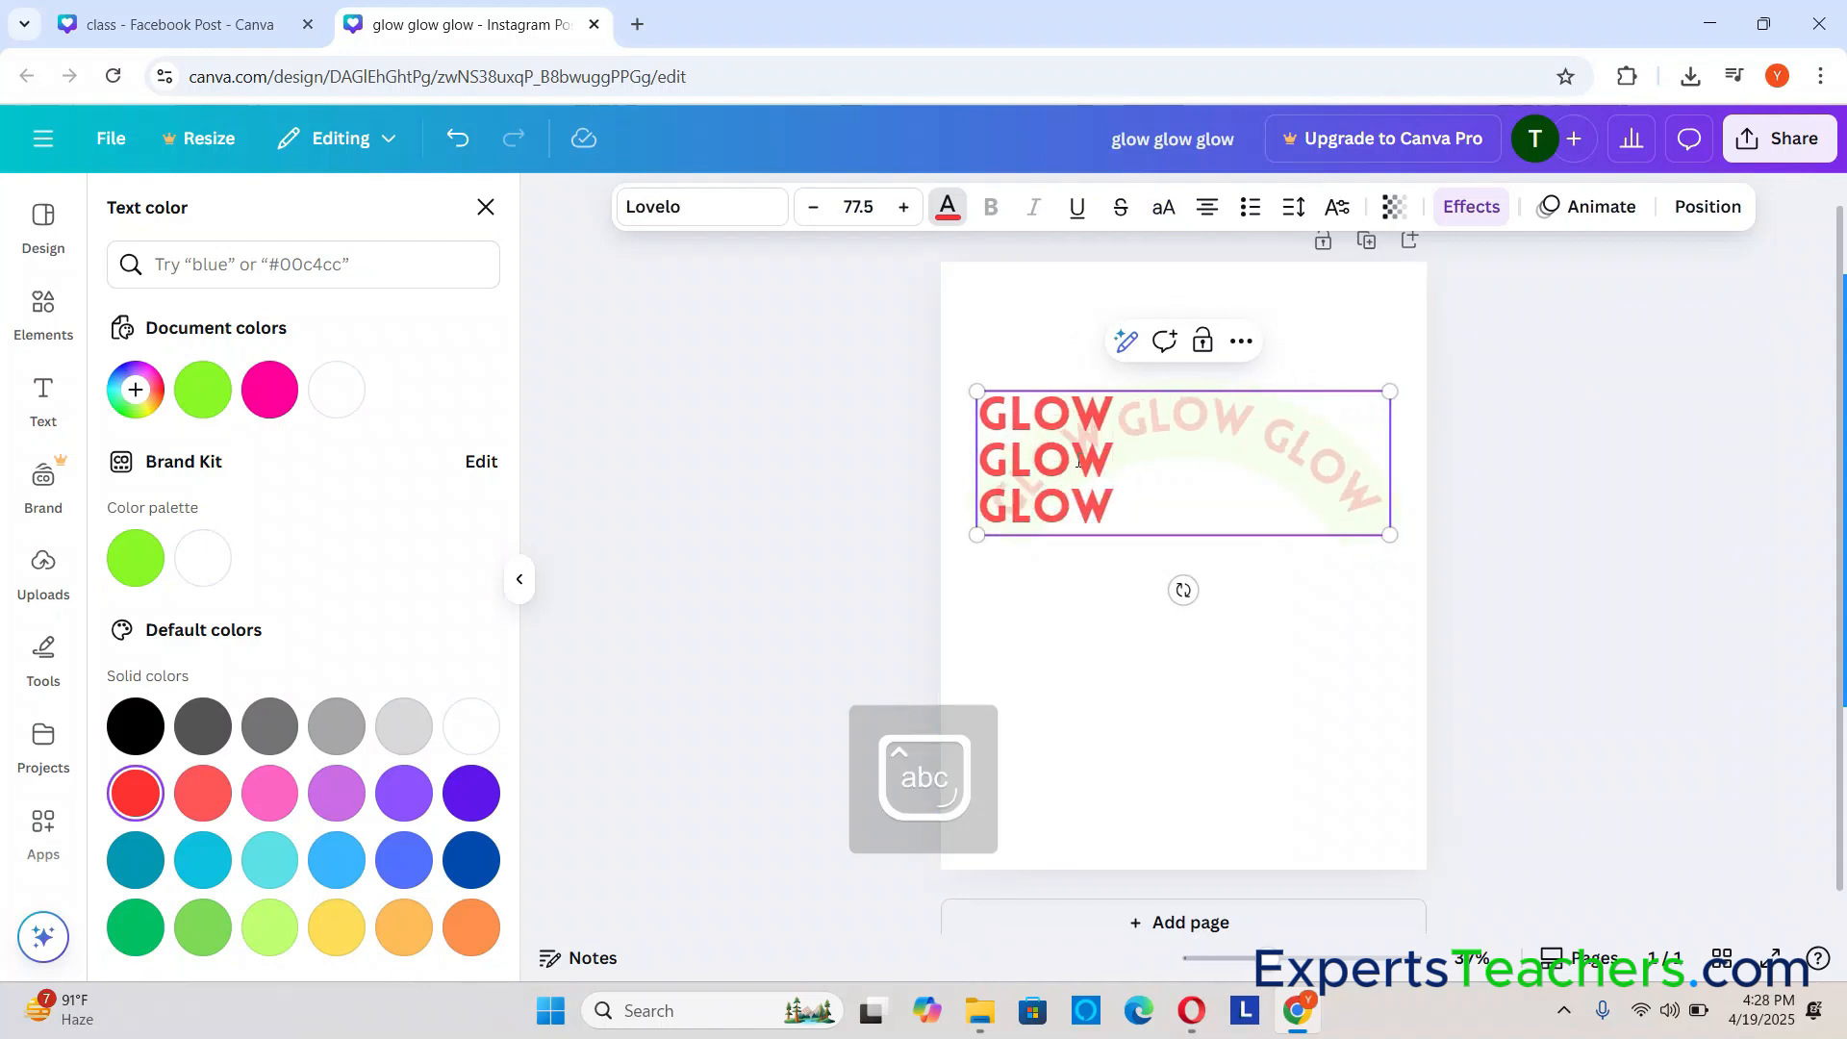
Step: Turn on the uppercase setting for the middle word and start retyping it
double_click(1058, 450)
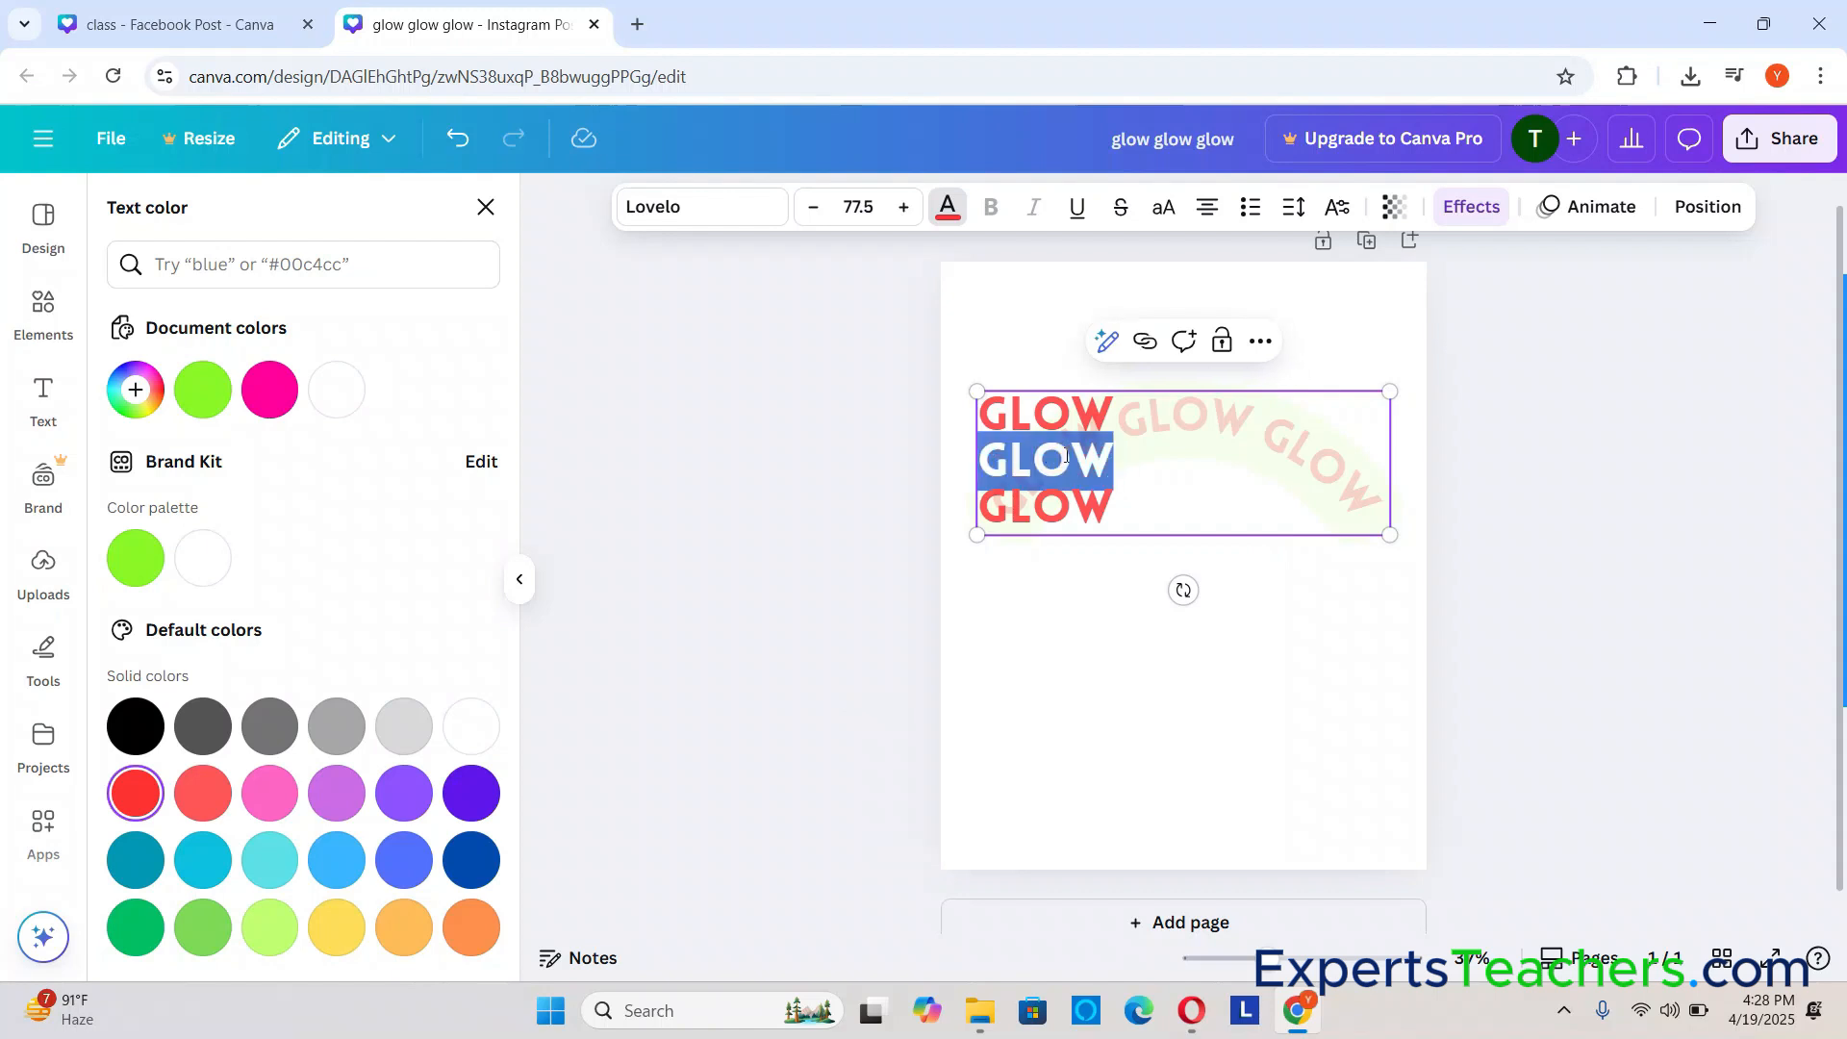
click(1164, 217)
click(1122, 481)
double_click(1063, 450)
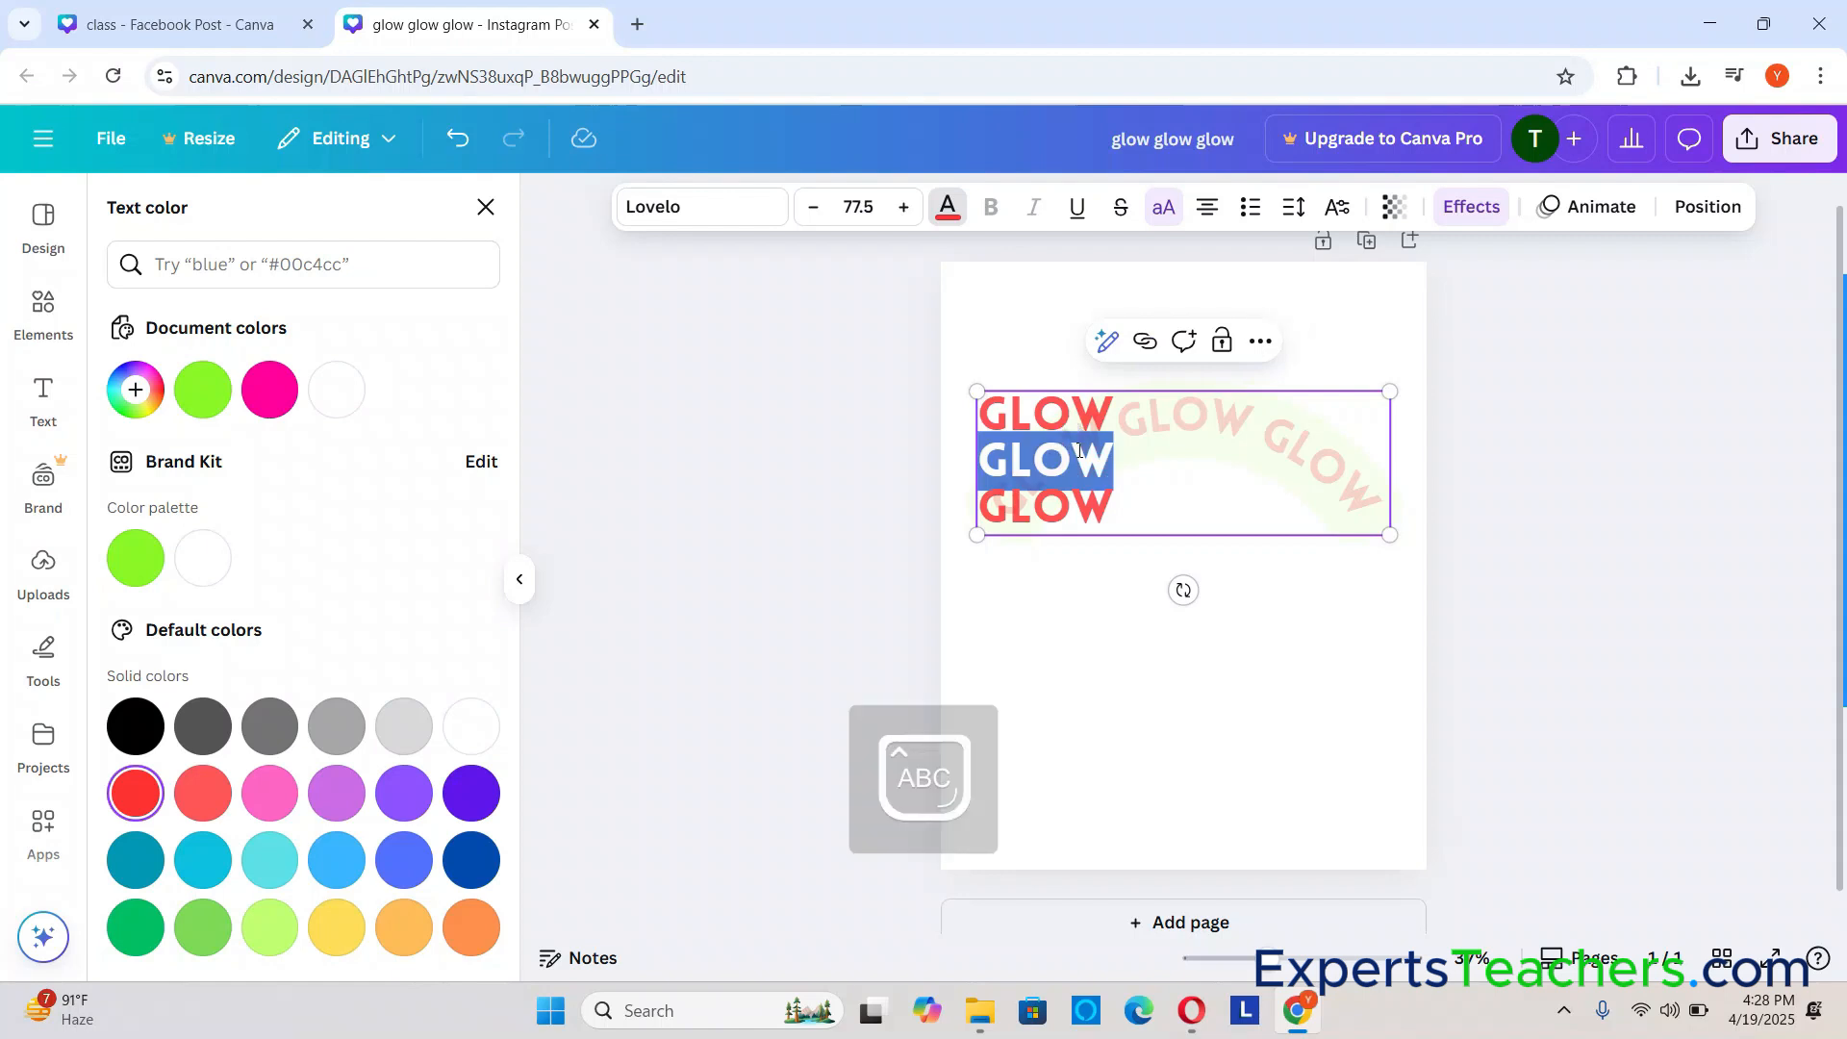
text(GL)
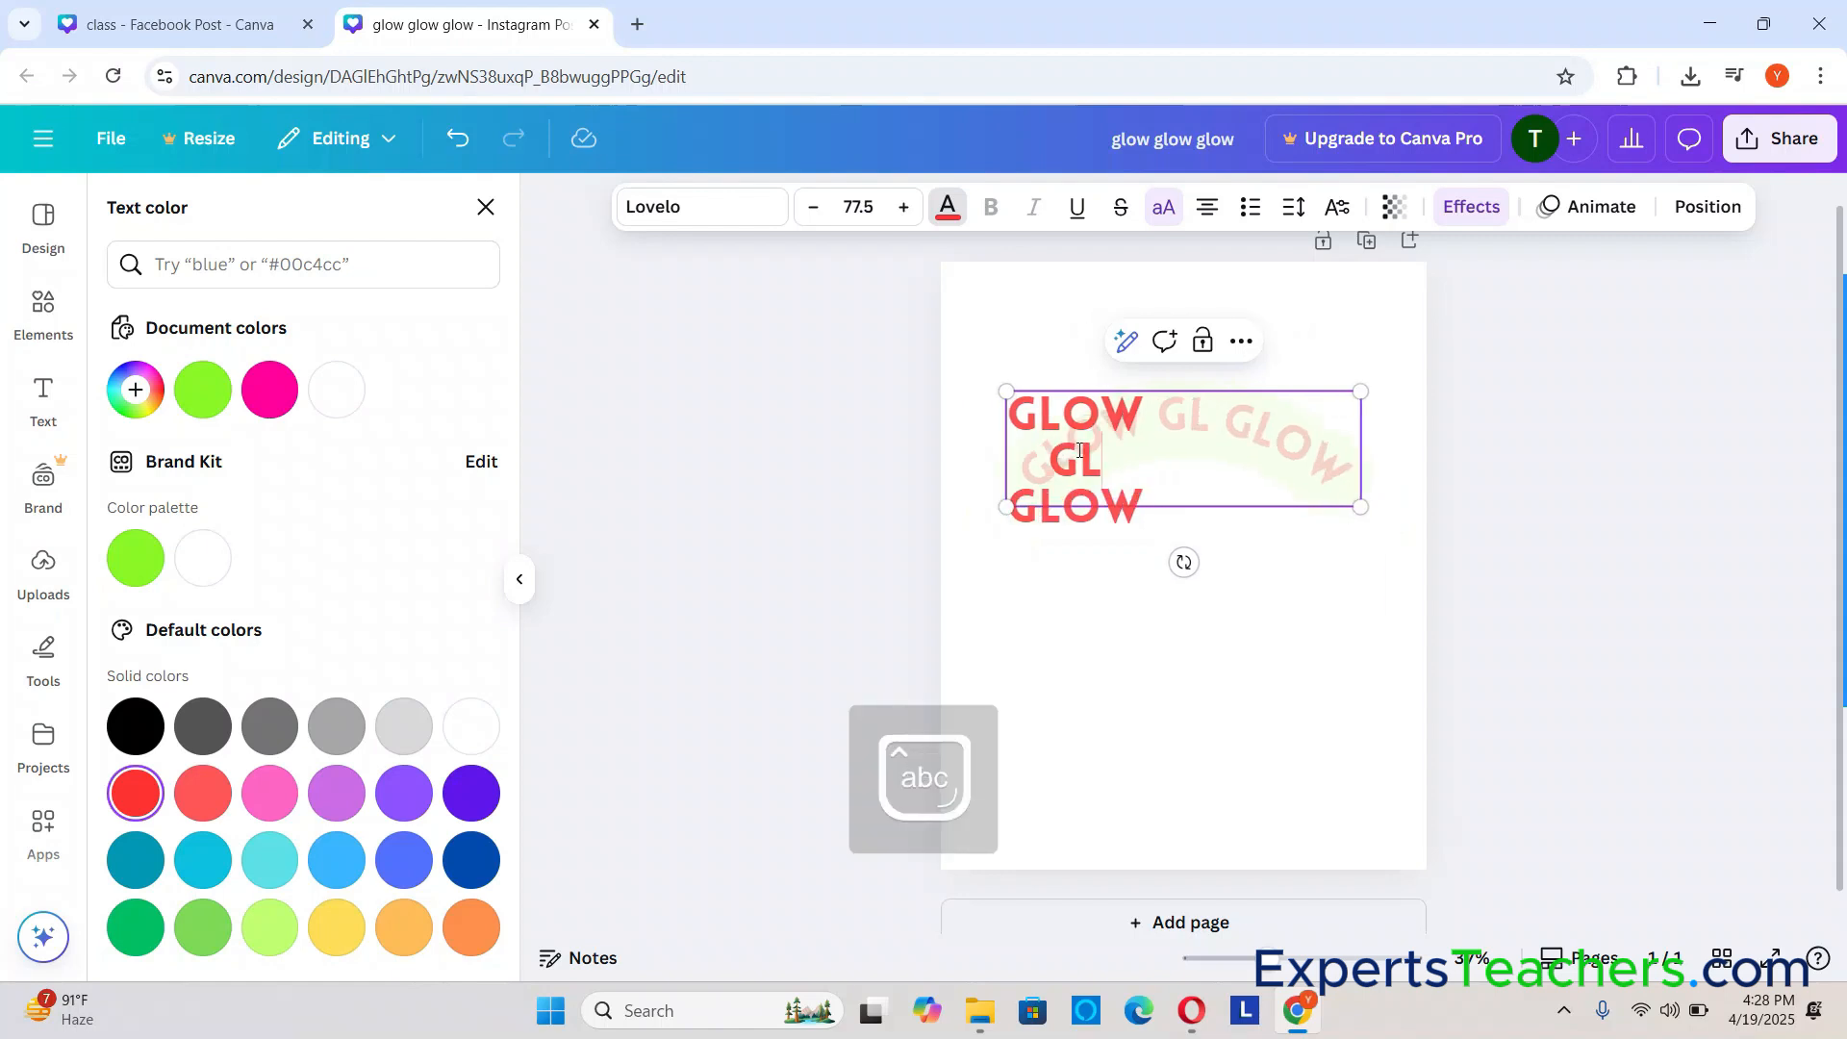
key(BackSpace)
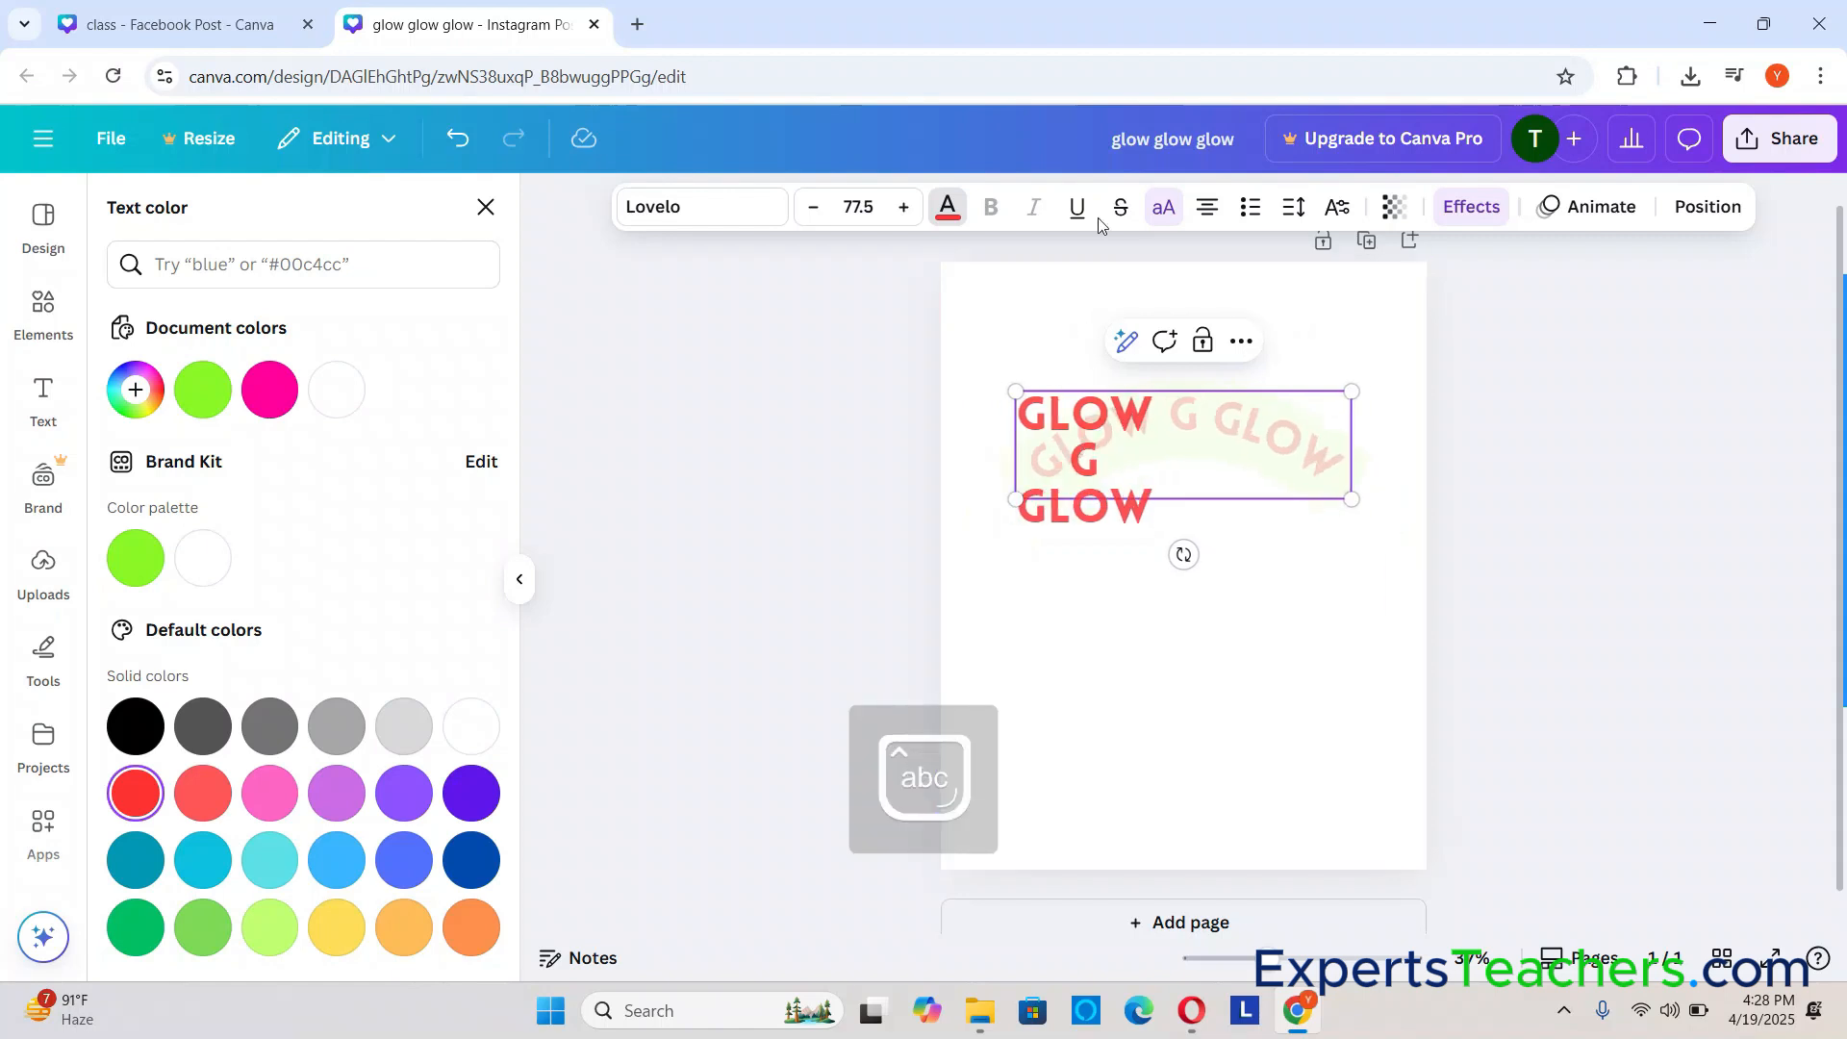
Step: Turn off the uppercase setting for the middle word and complete it as GLOW
click(1163, 208)
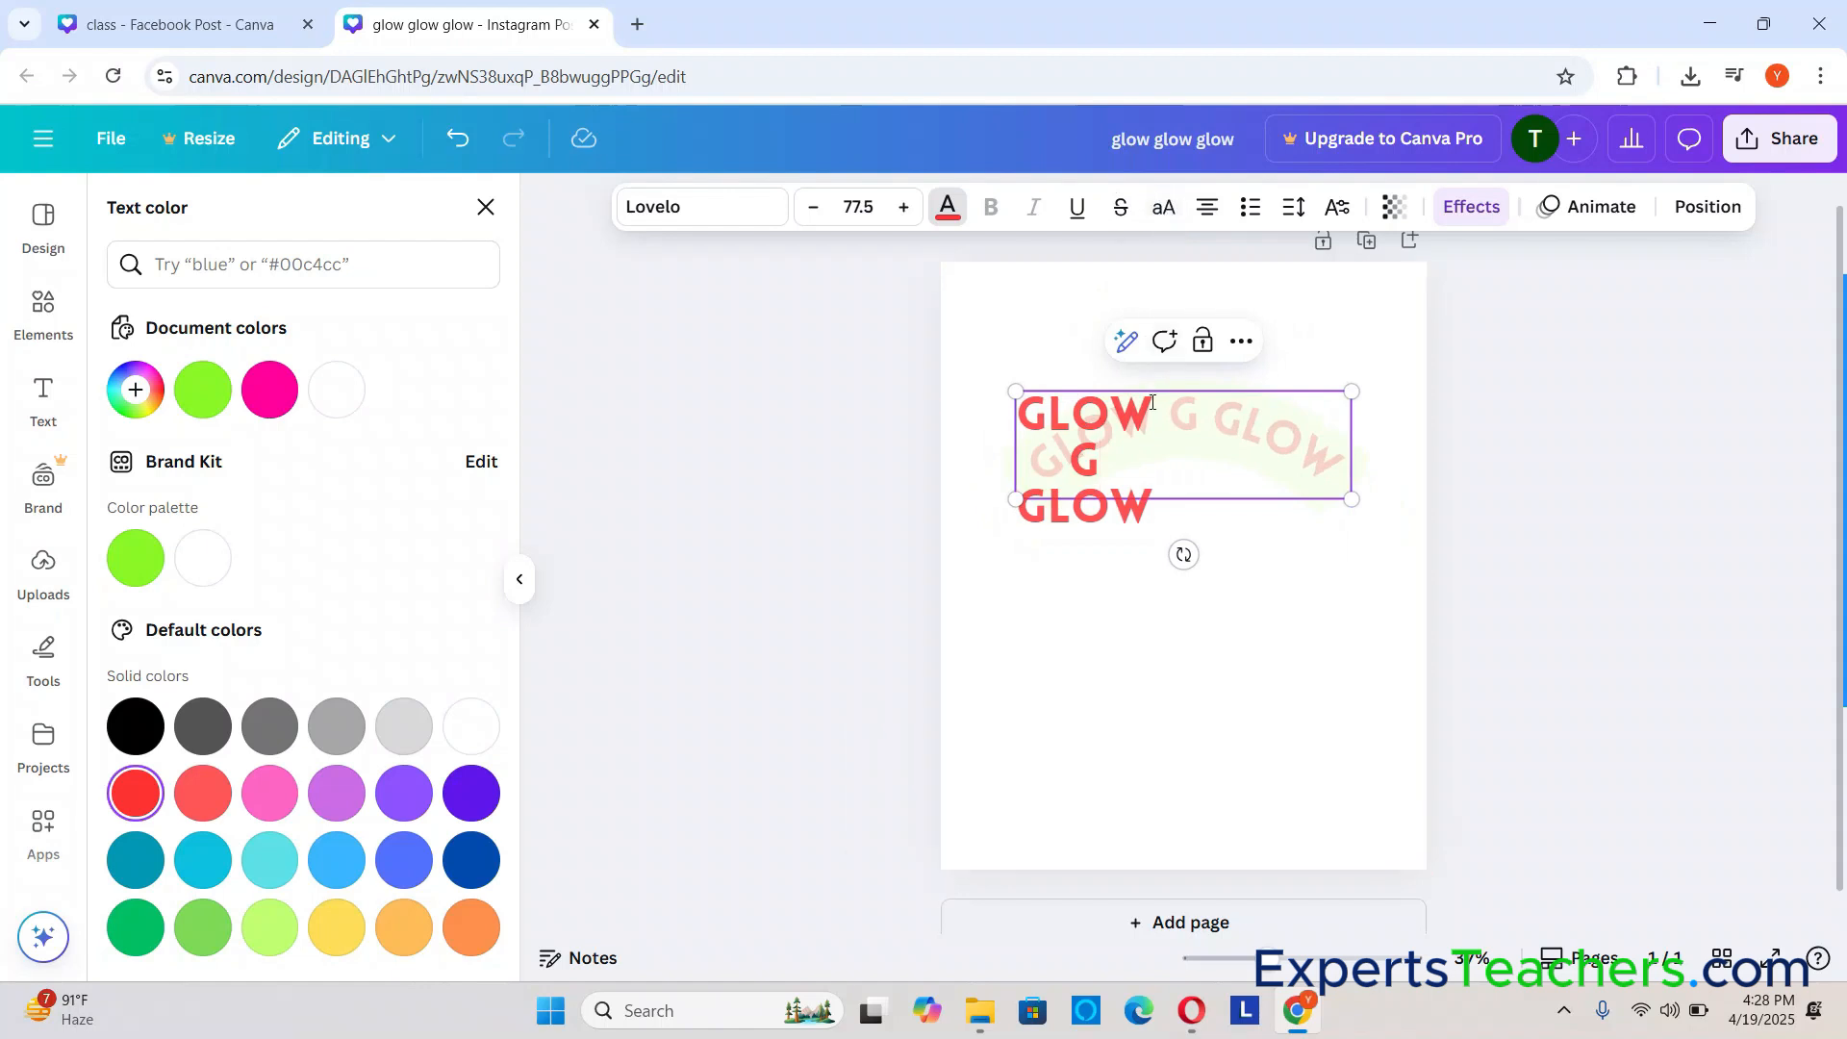
text(L)
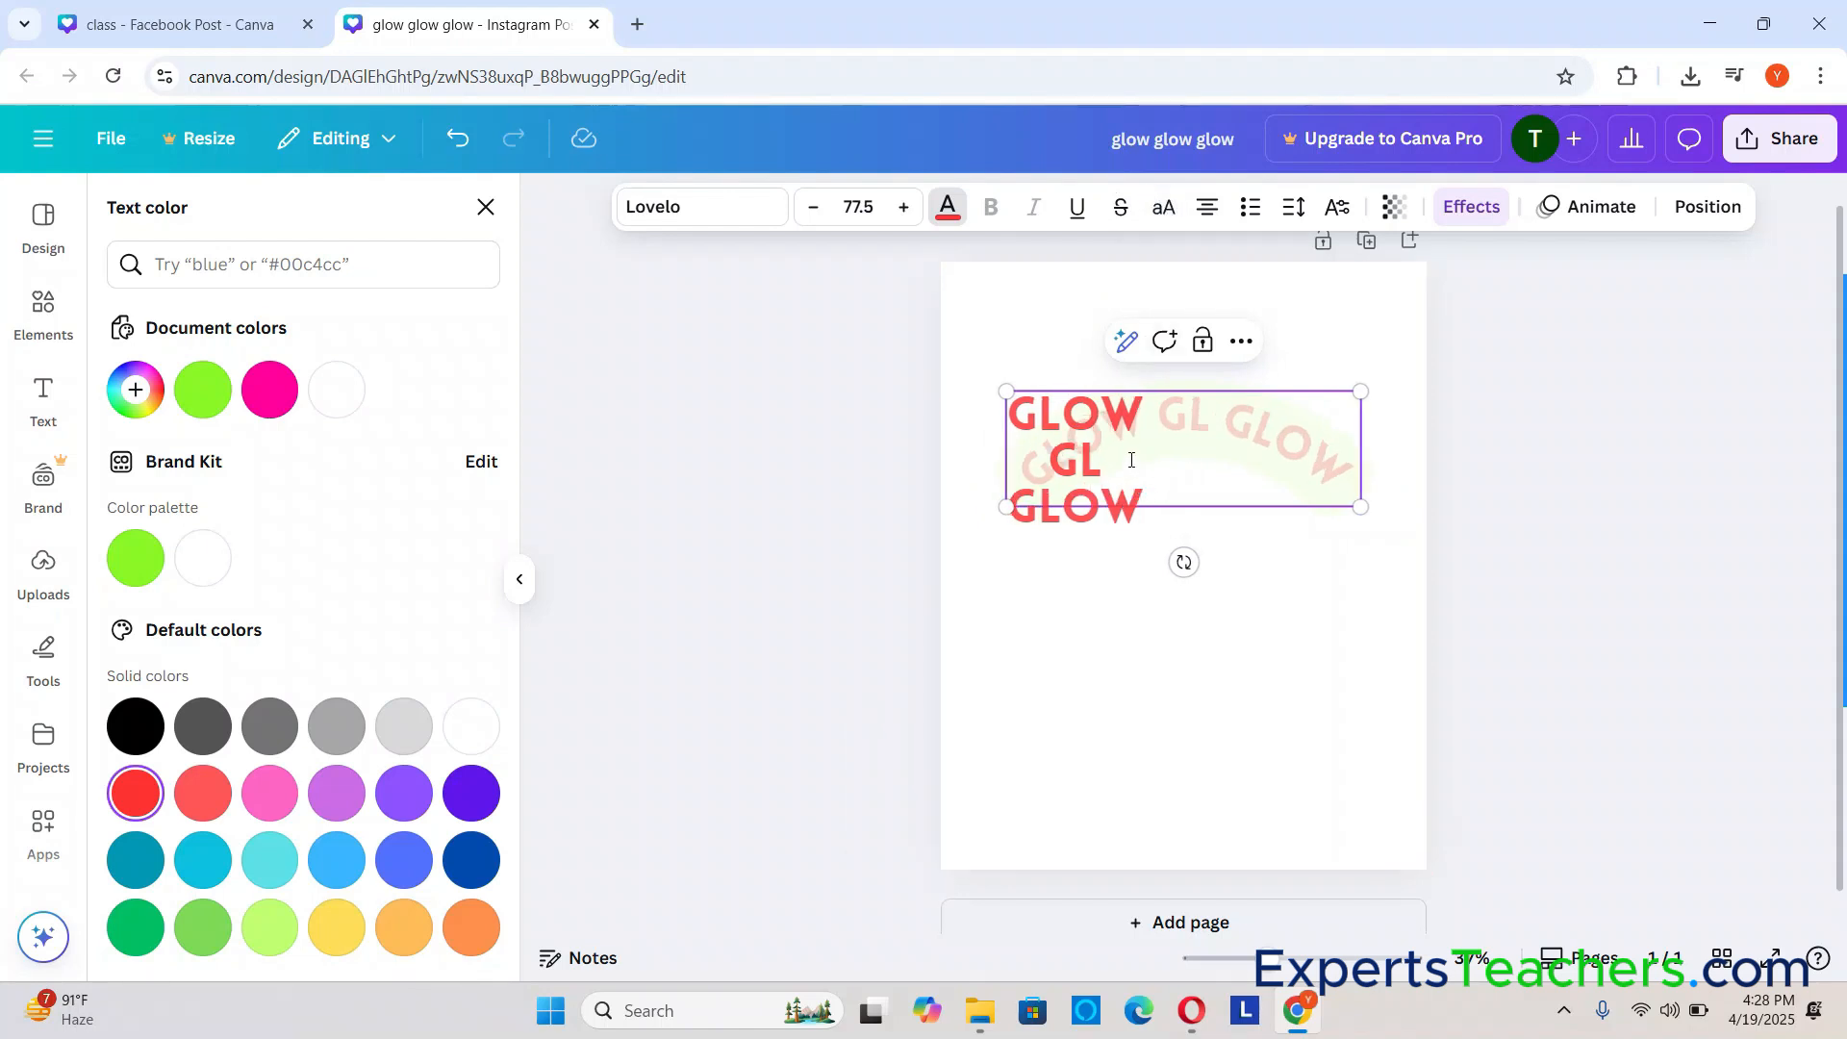
click(1499, 475)
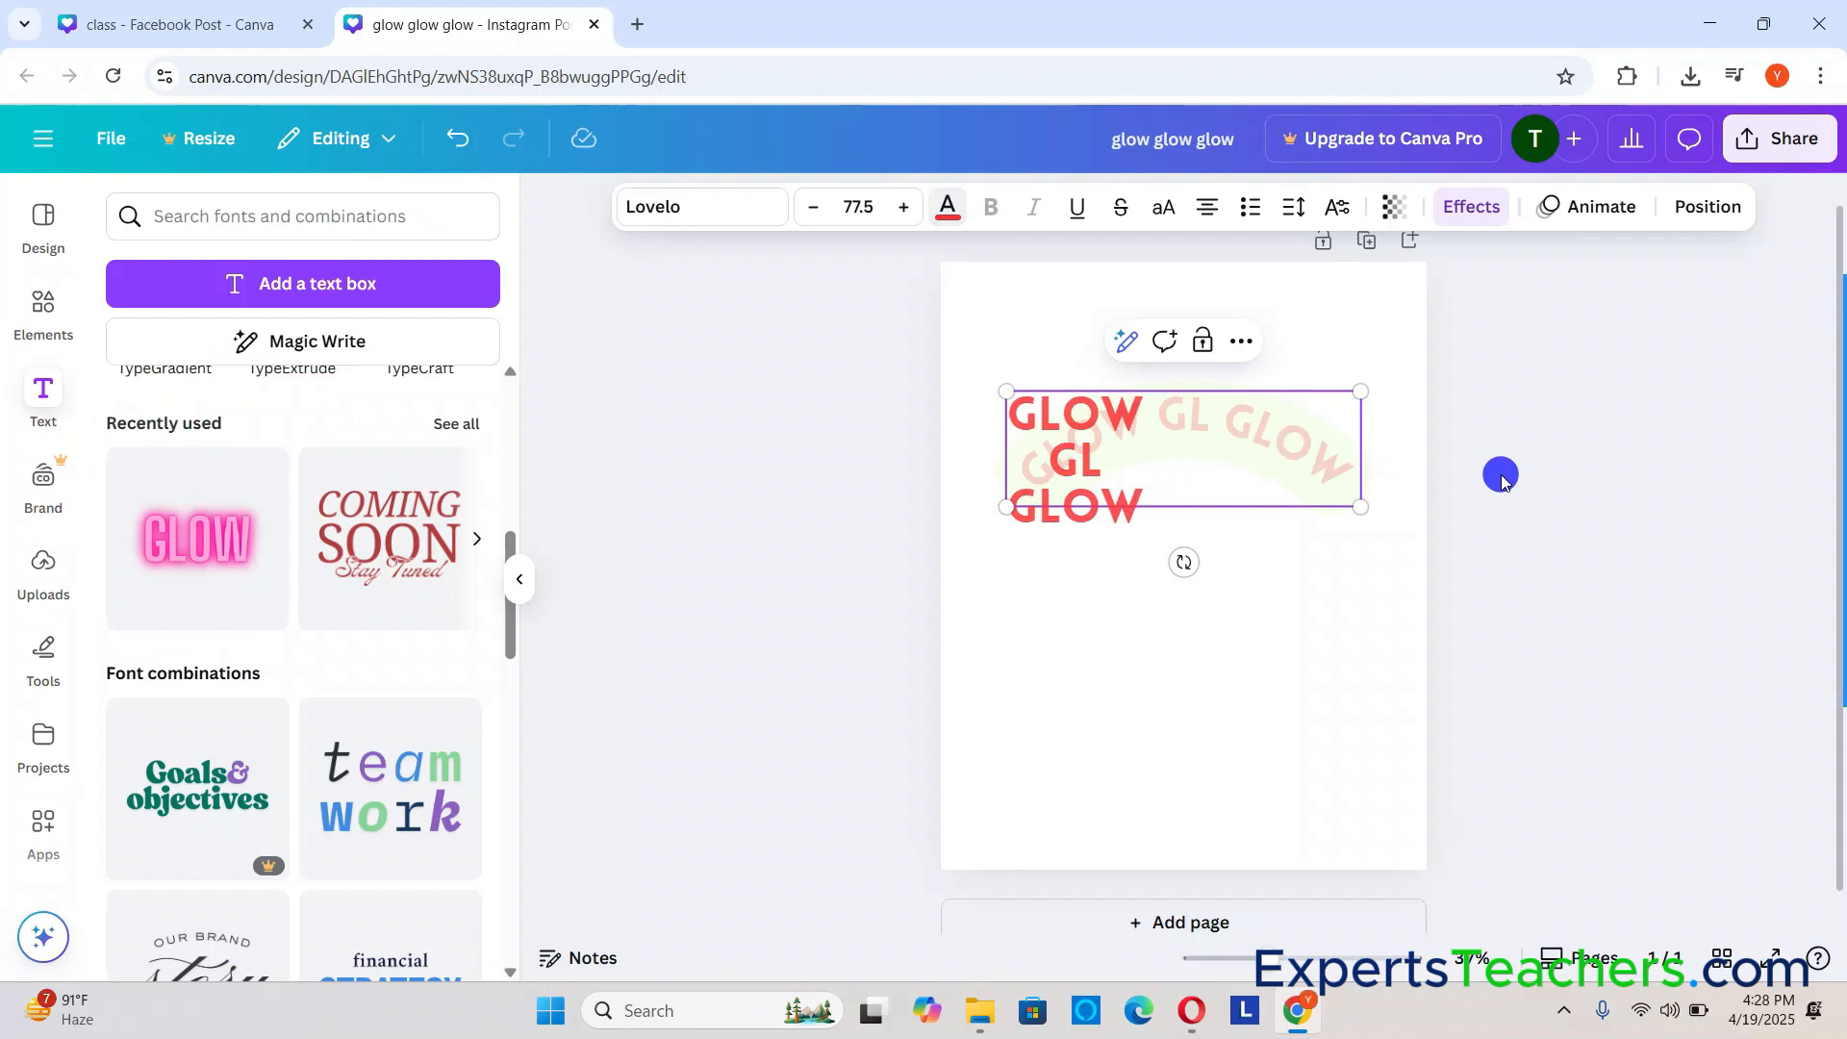
click(1120, 450)
click(1586, 488)
click(1136, 472)
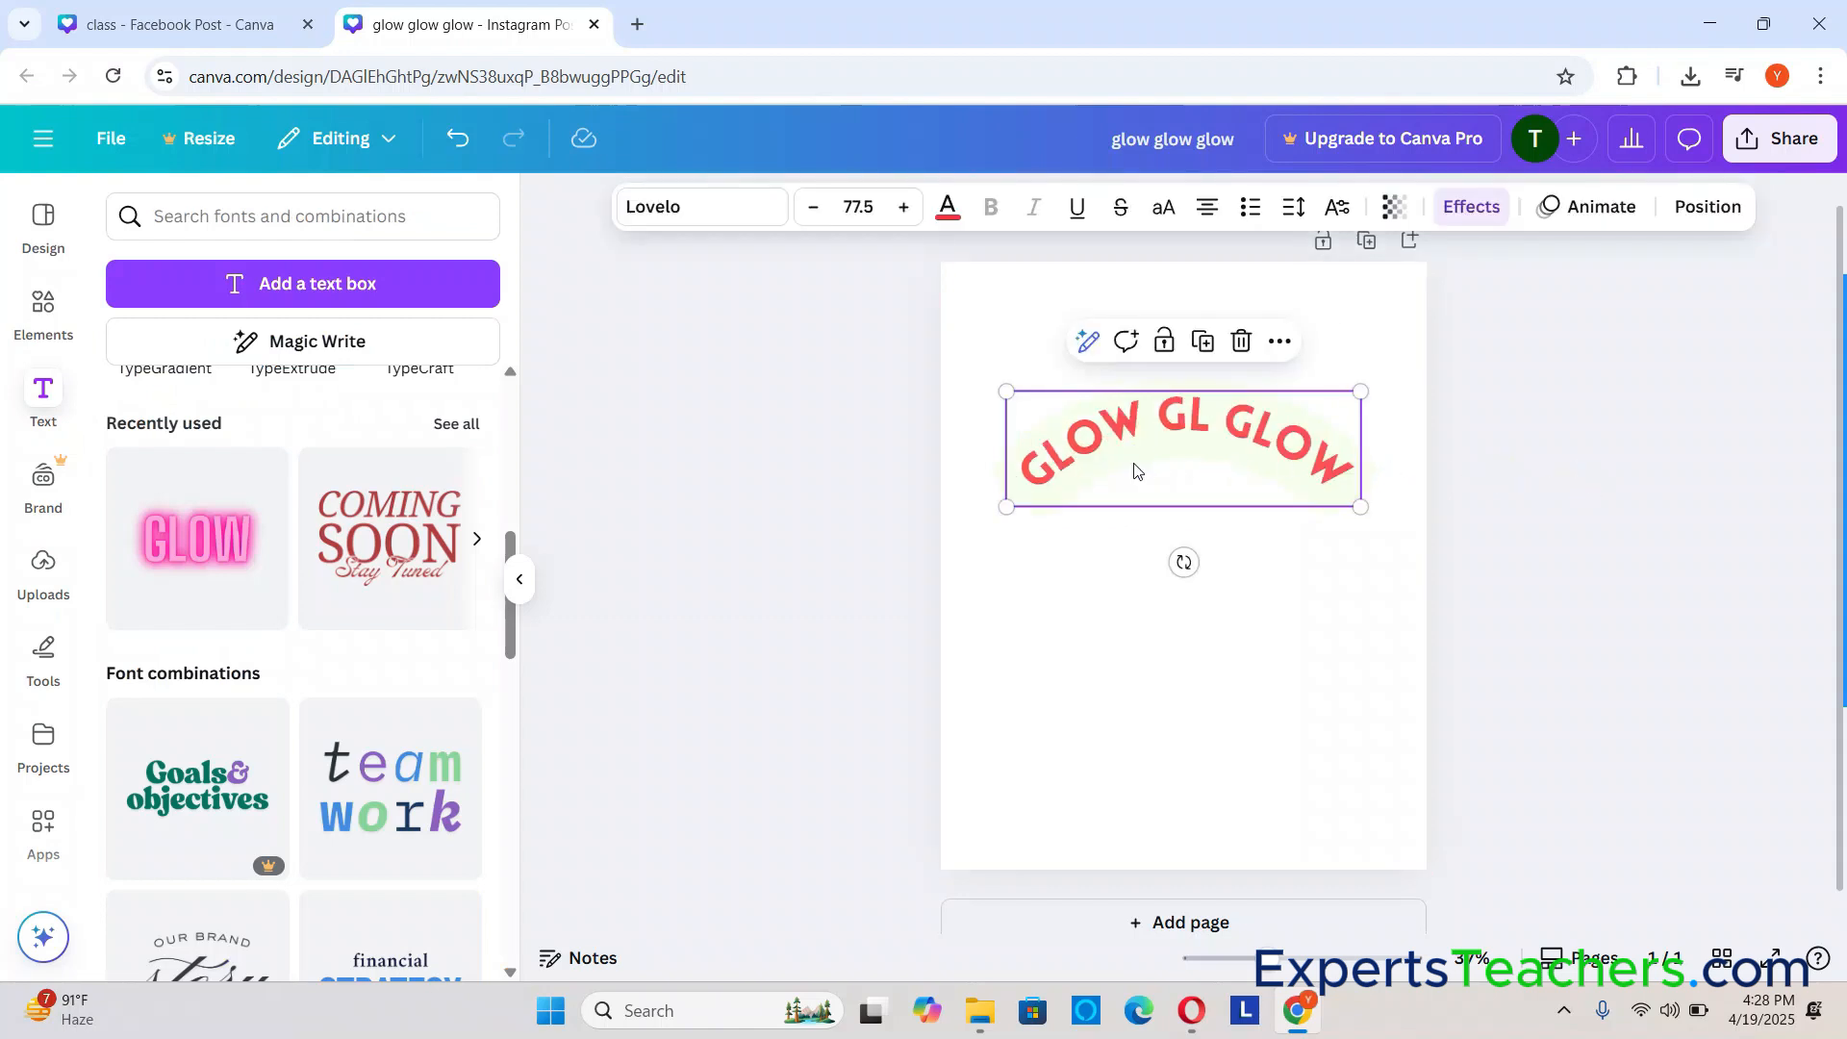
click(1202, 423)
text(OW)
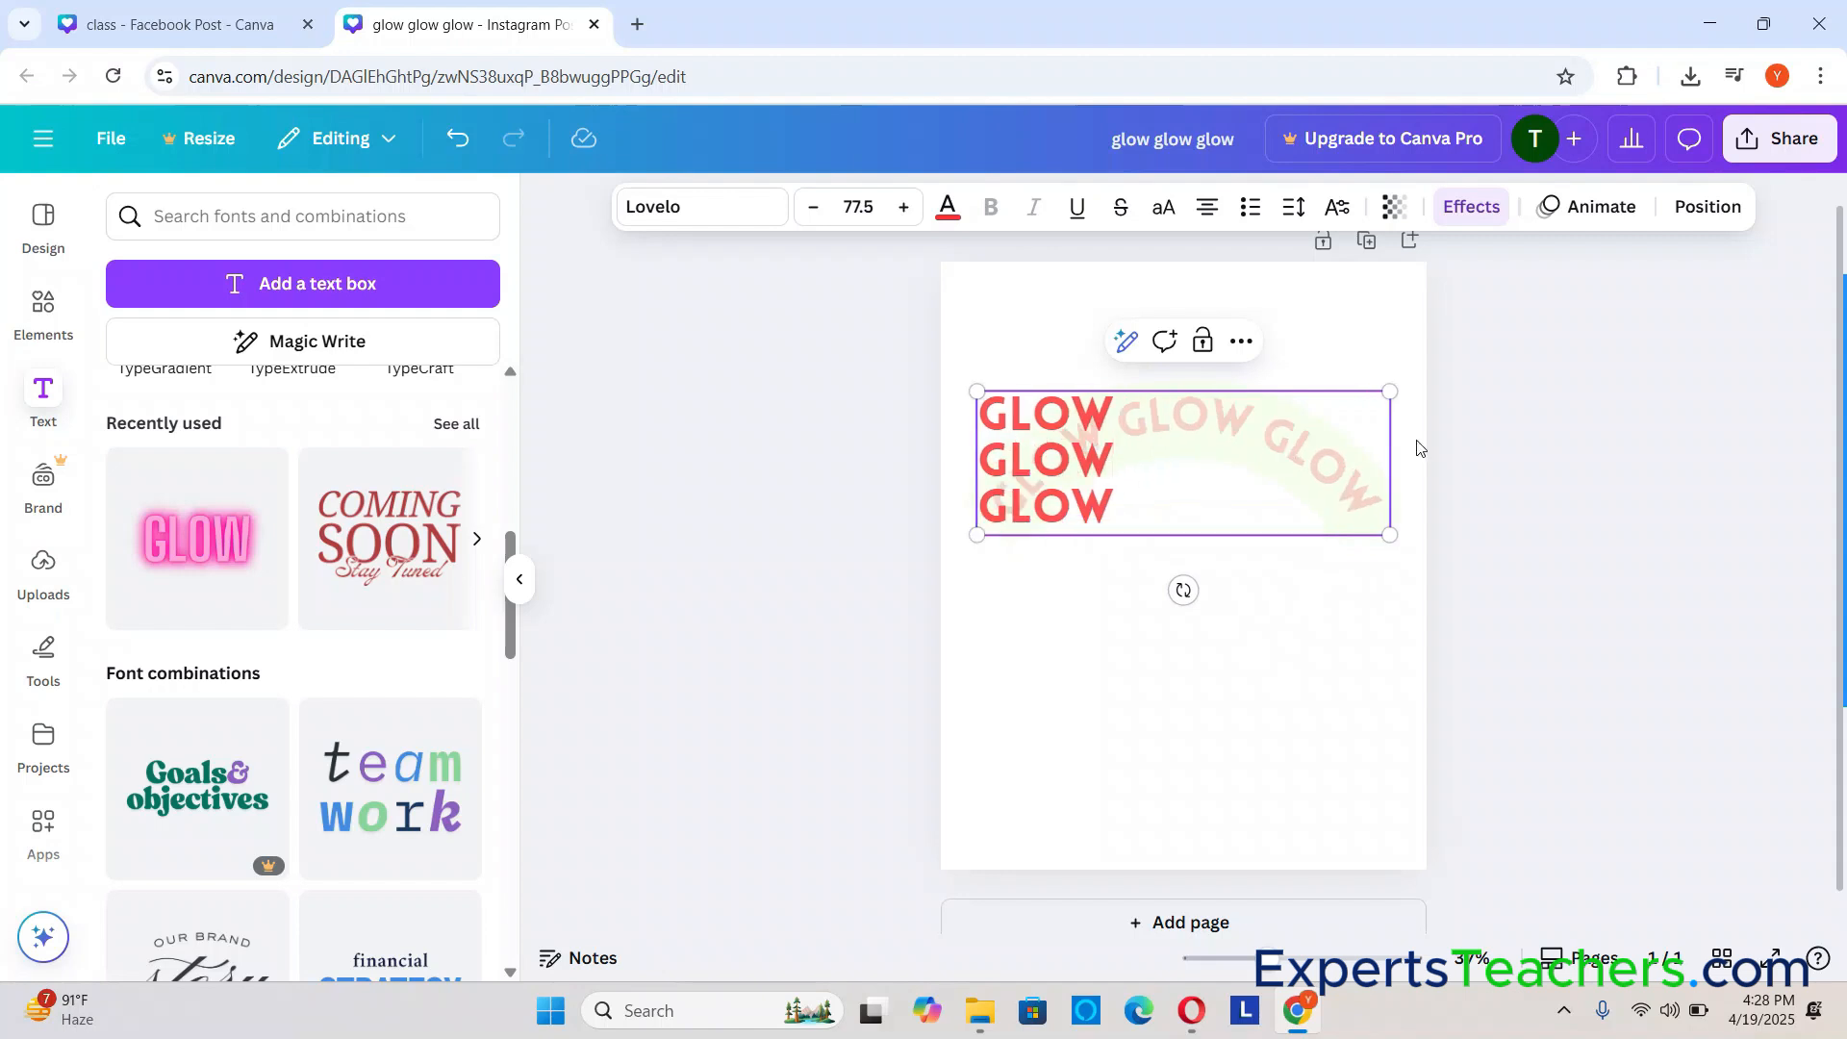
click(1674, 433)
Step: Cycle through the text alignment options on the curved text and settle on right alignment
click(1253, 447)
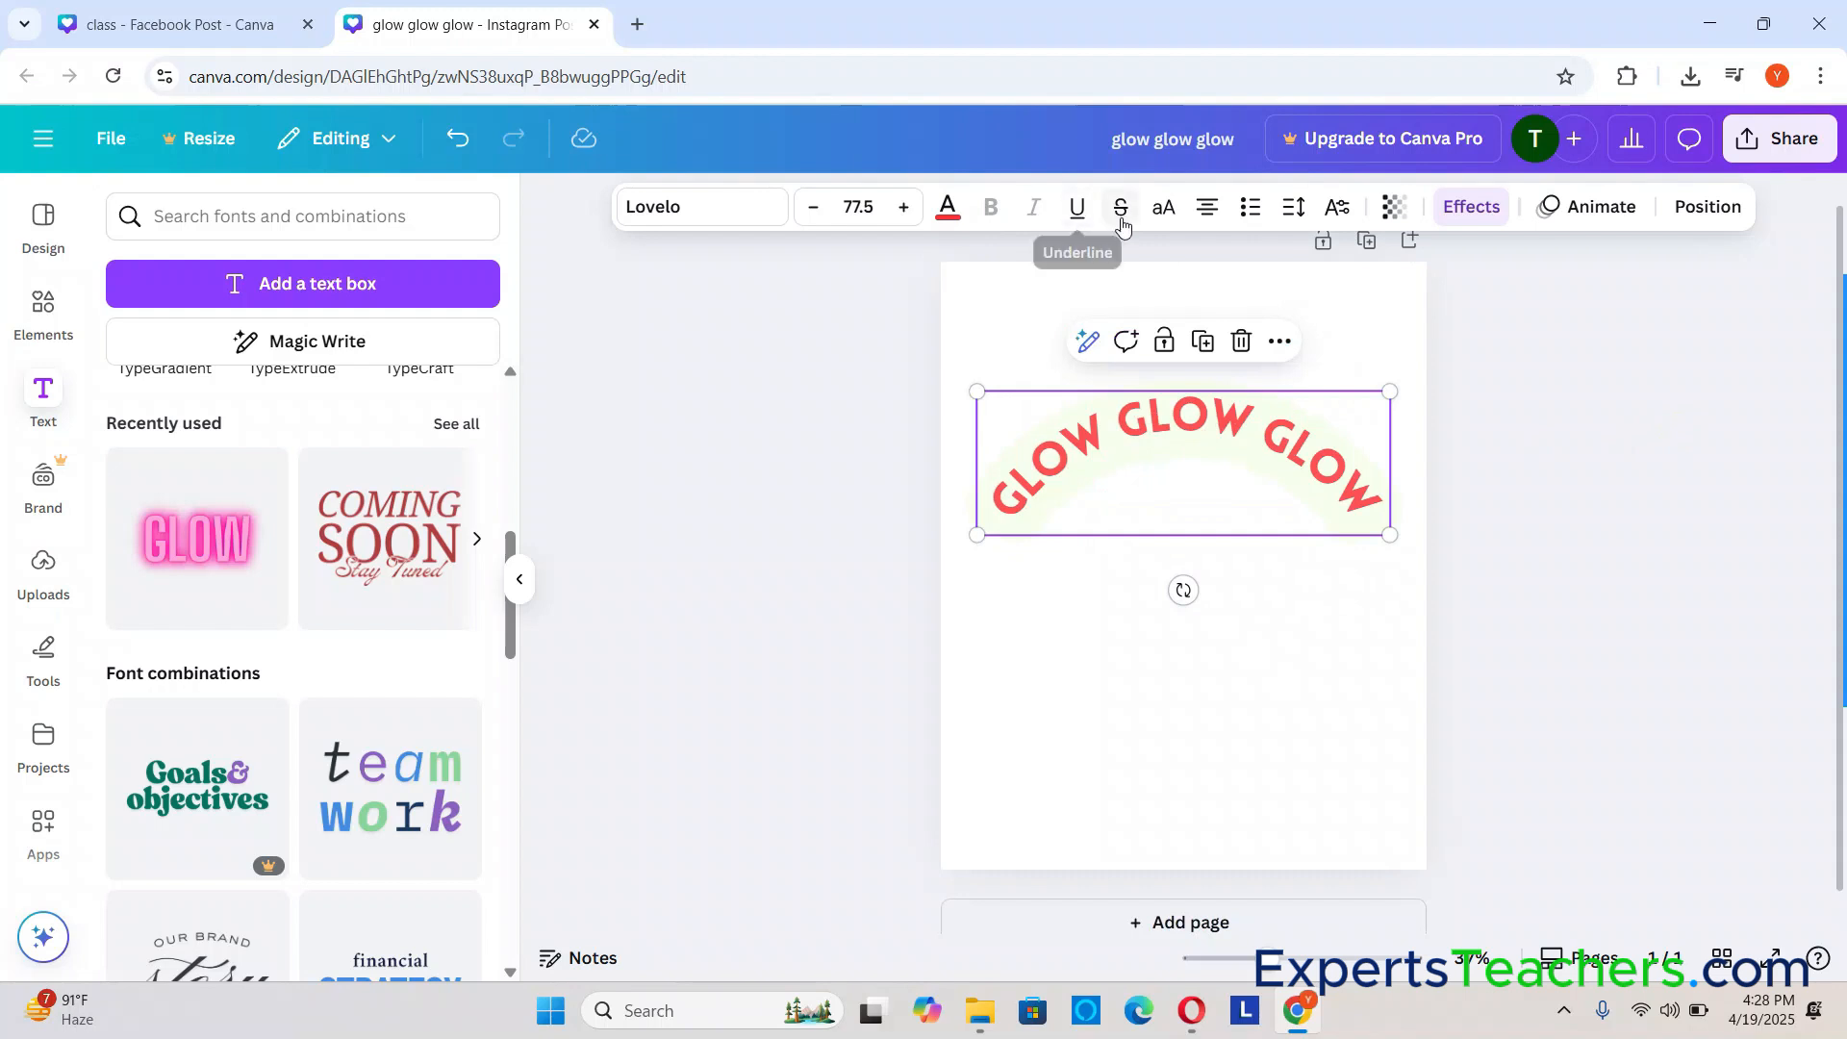
click(1218, 218)
click(1206, 222)
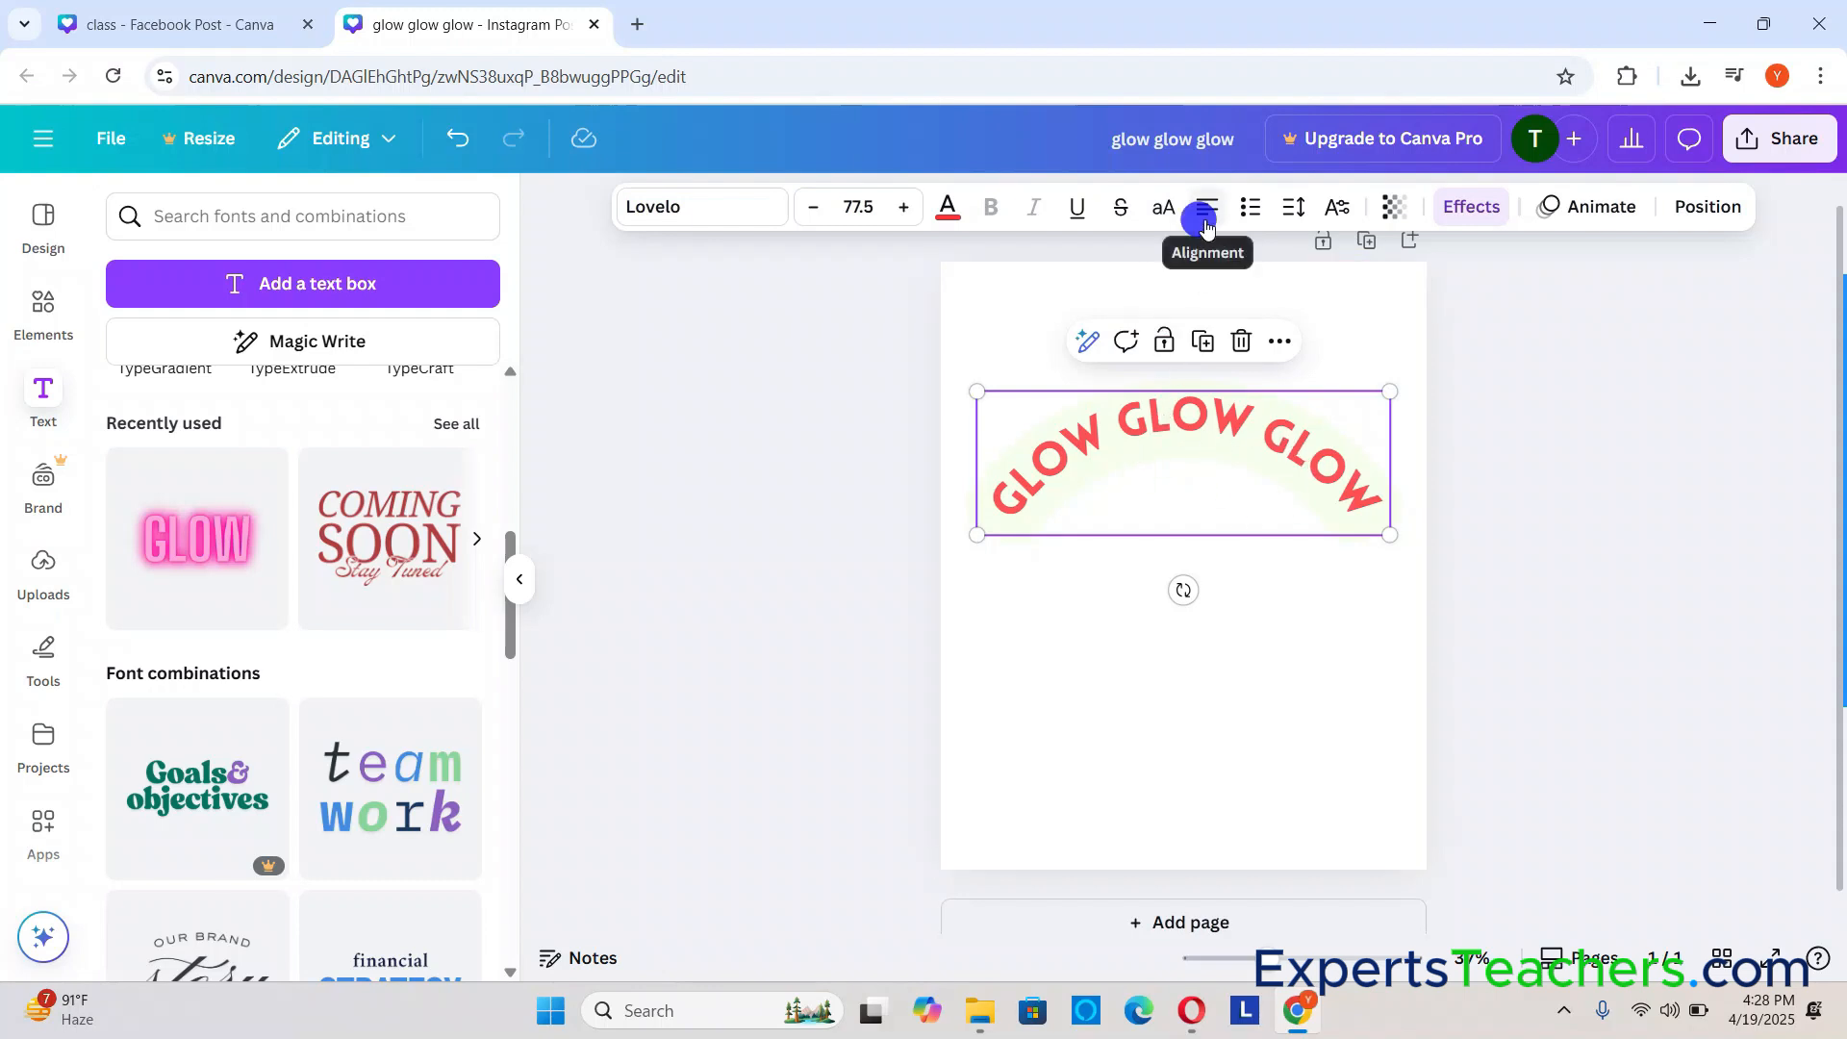
click(1206, 224)
click(1215, 210)
click(1213, 210)
click(1211, 210)
click(1210, 210)
Step: Try a bulleted list and a numbered list on the curved text, and view the numbered words in edit mode
click(1250, 209)
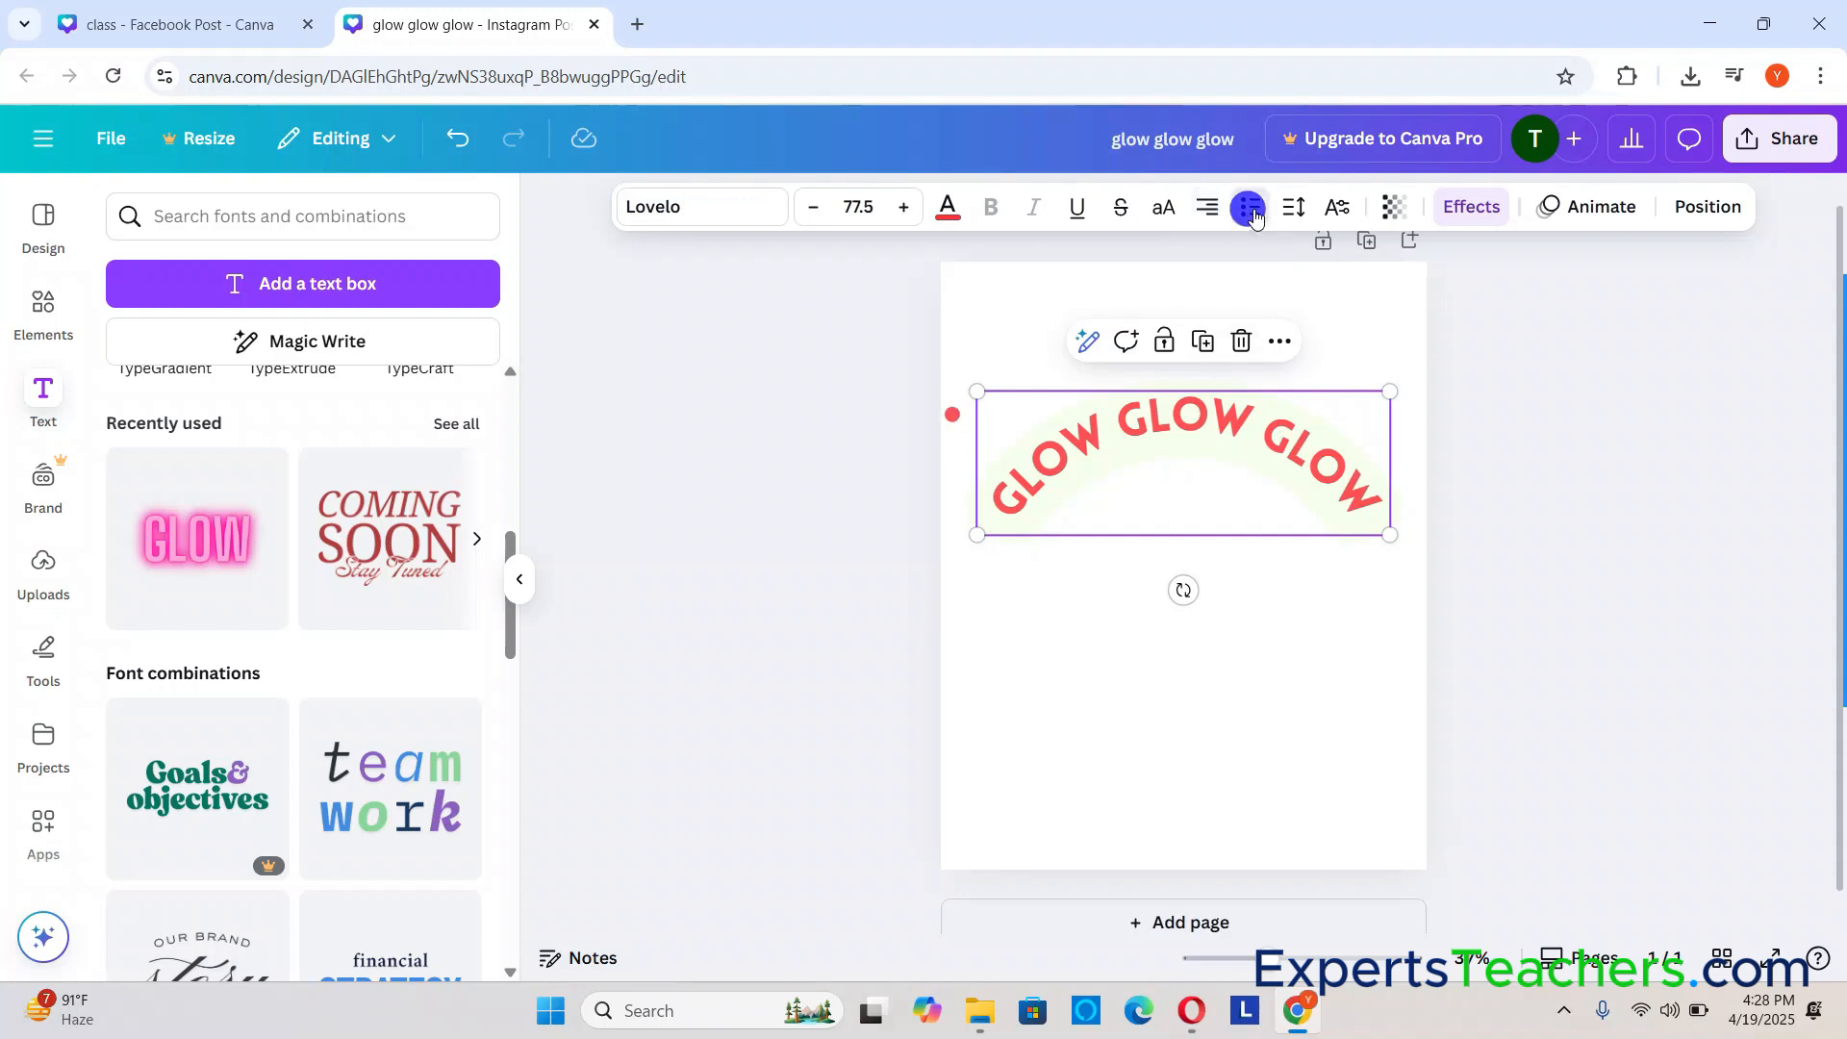
click(1252, 210)
click(1198, 506)
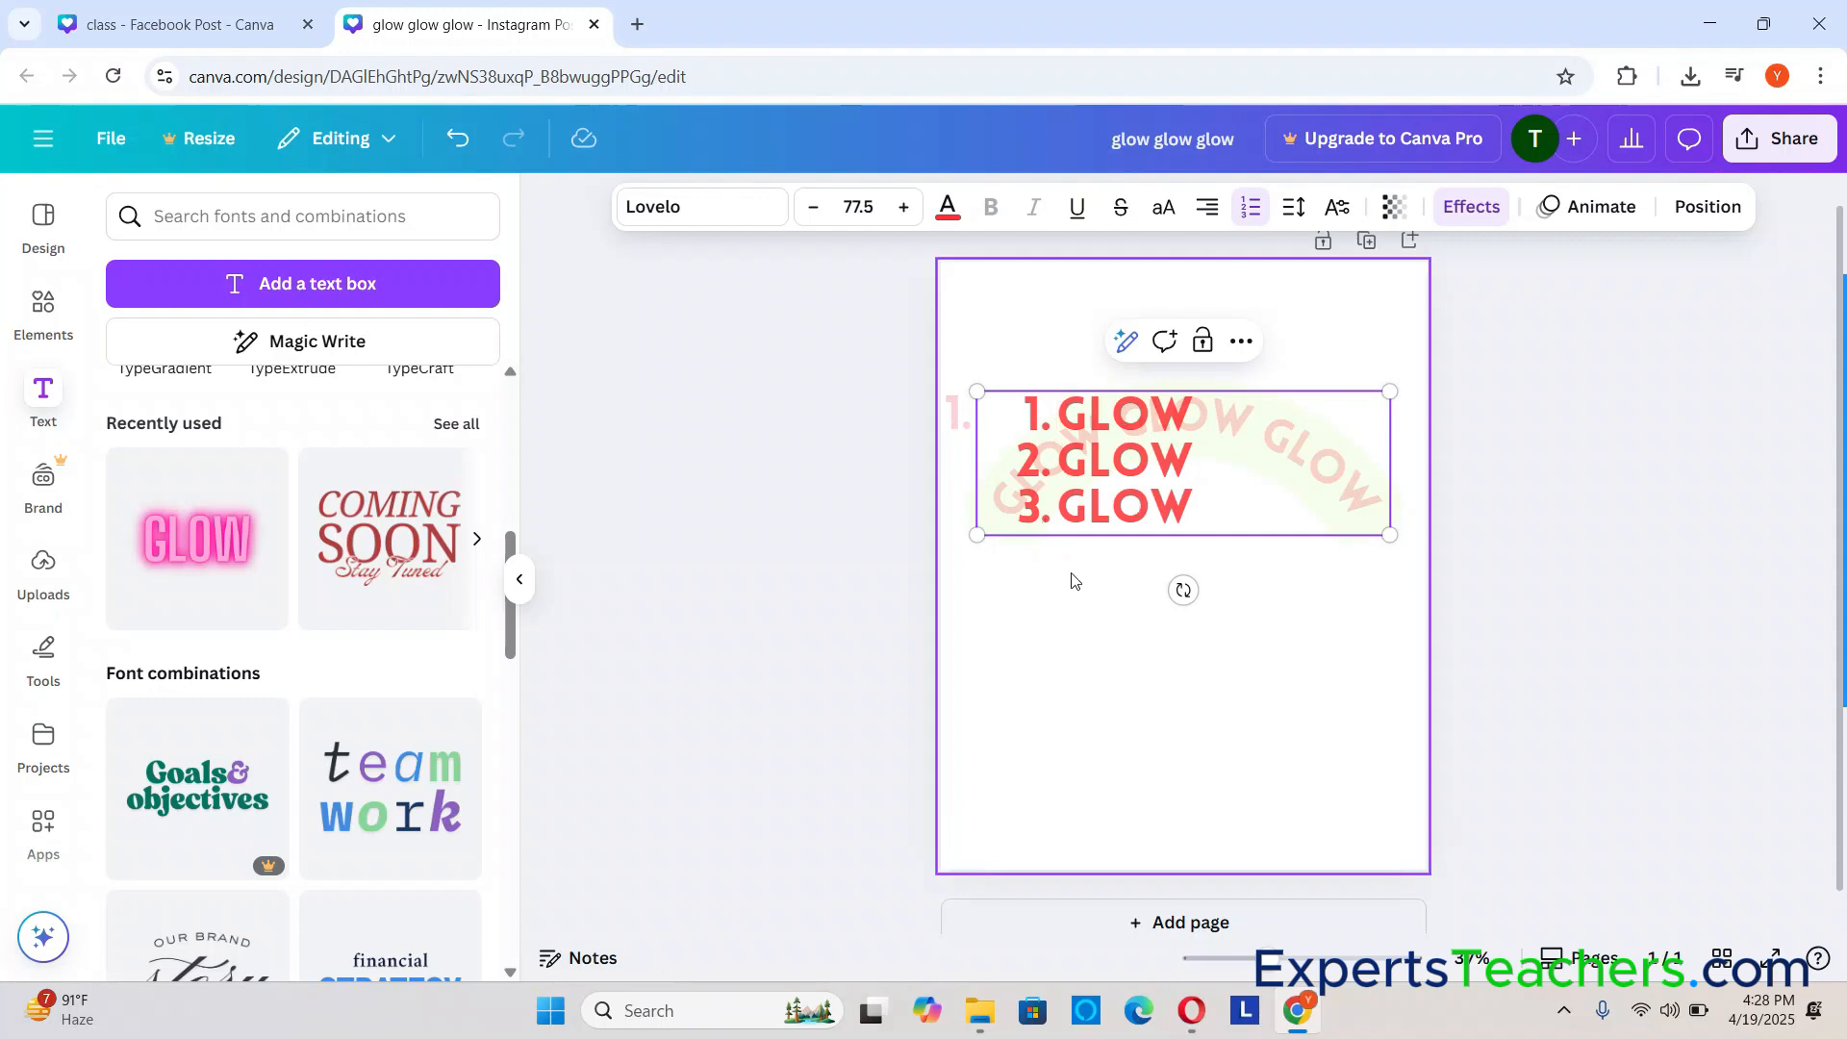
Step: Cycle the first GLOW line through the bulleted, numbered and no-list styles, ending without a list marker
click(1252, 217)
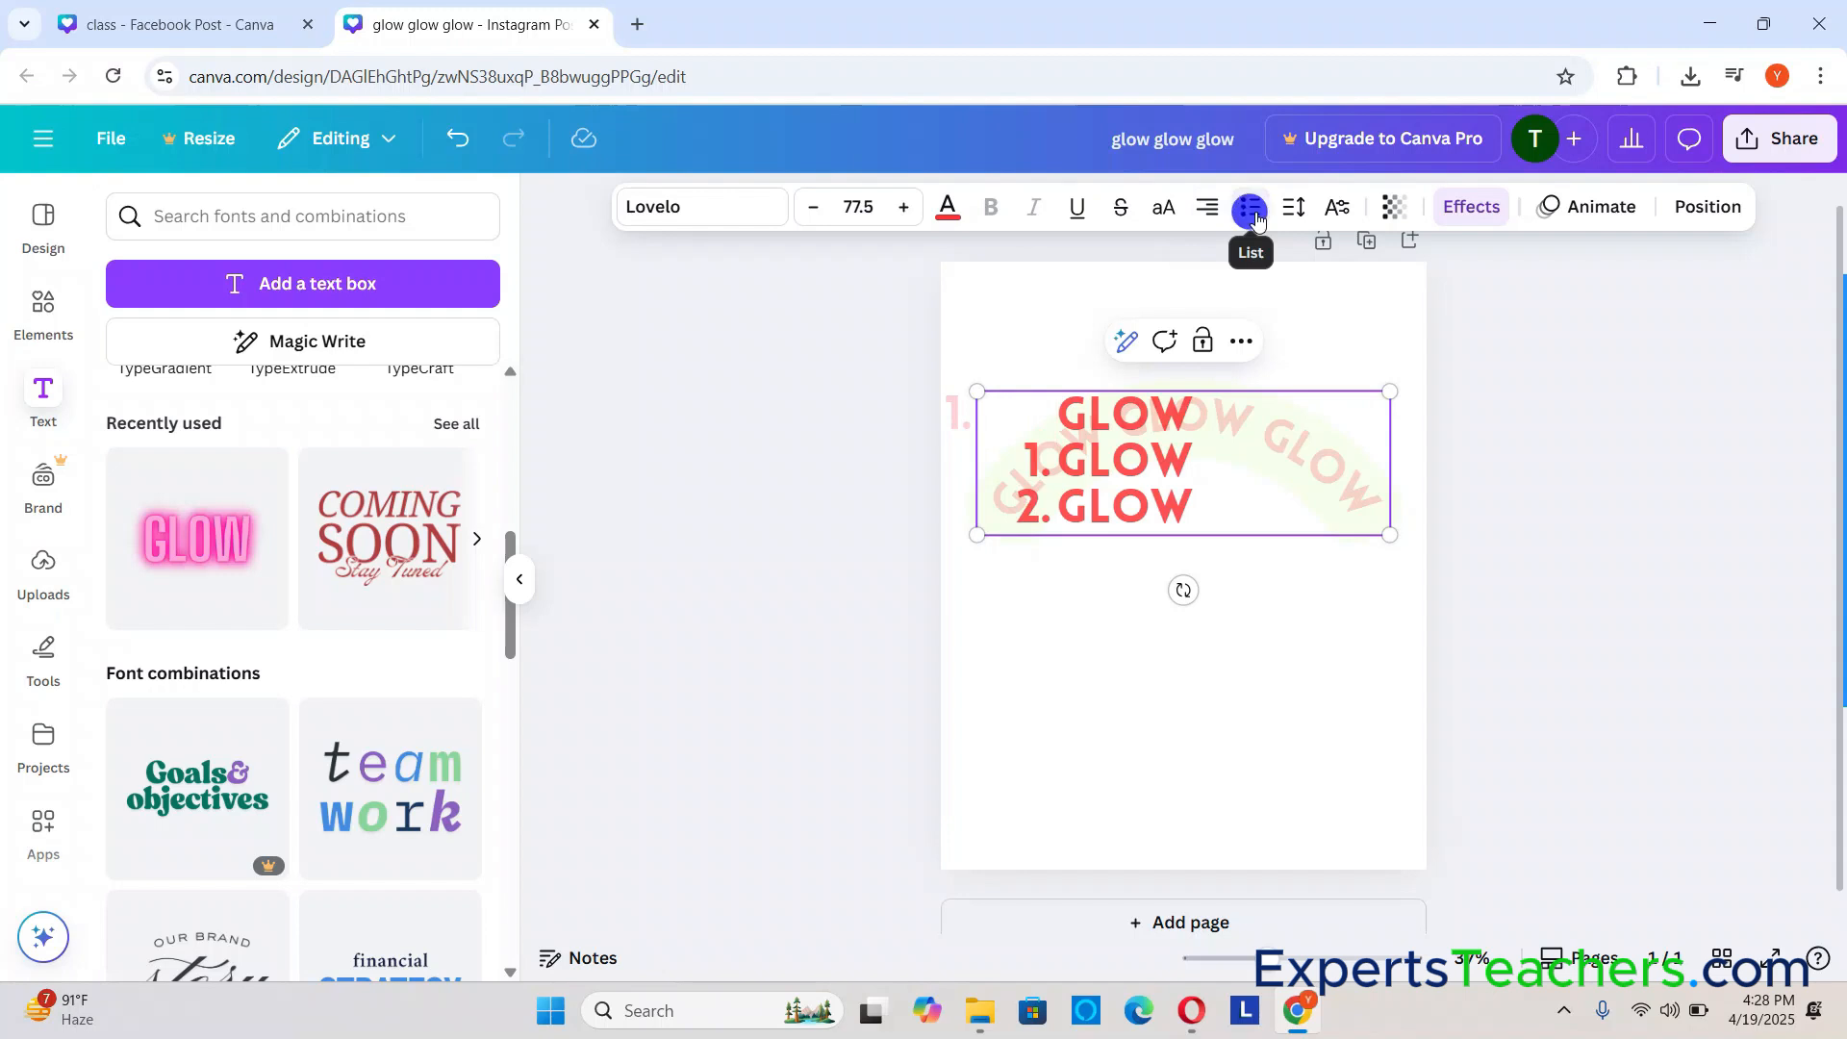
click(1252, 213)
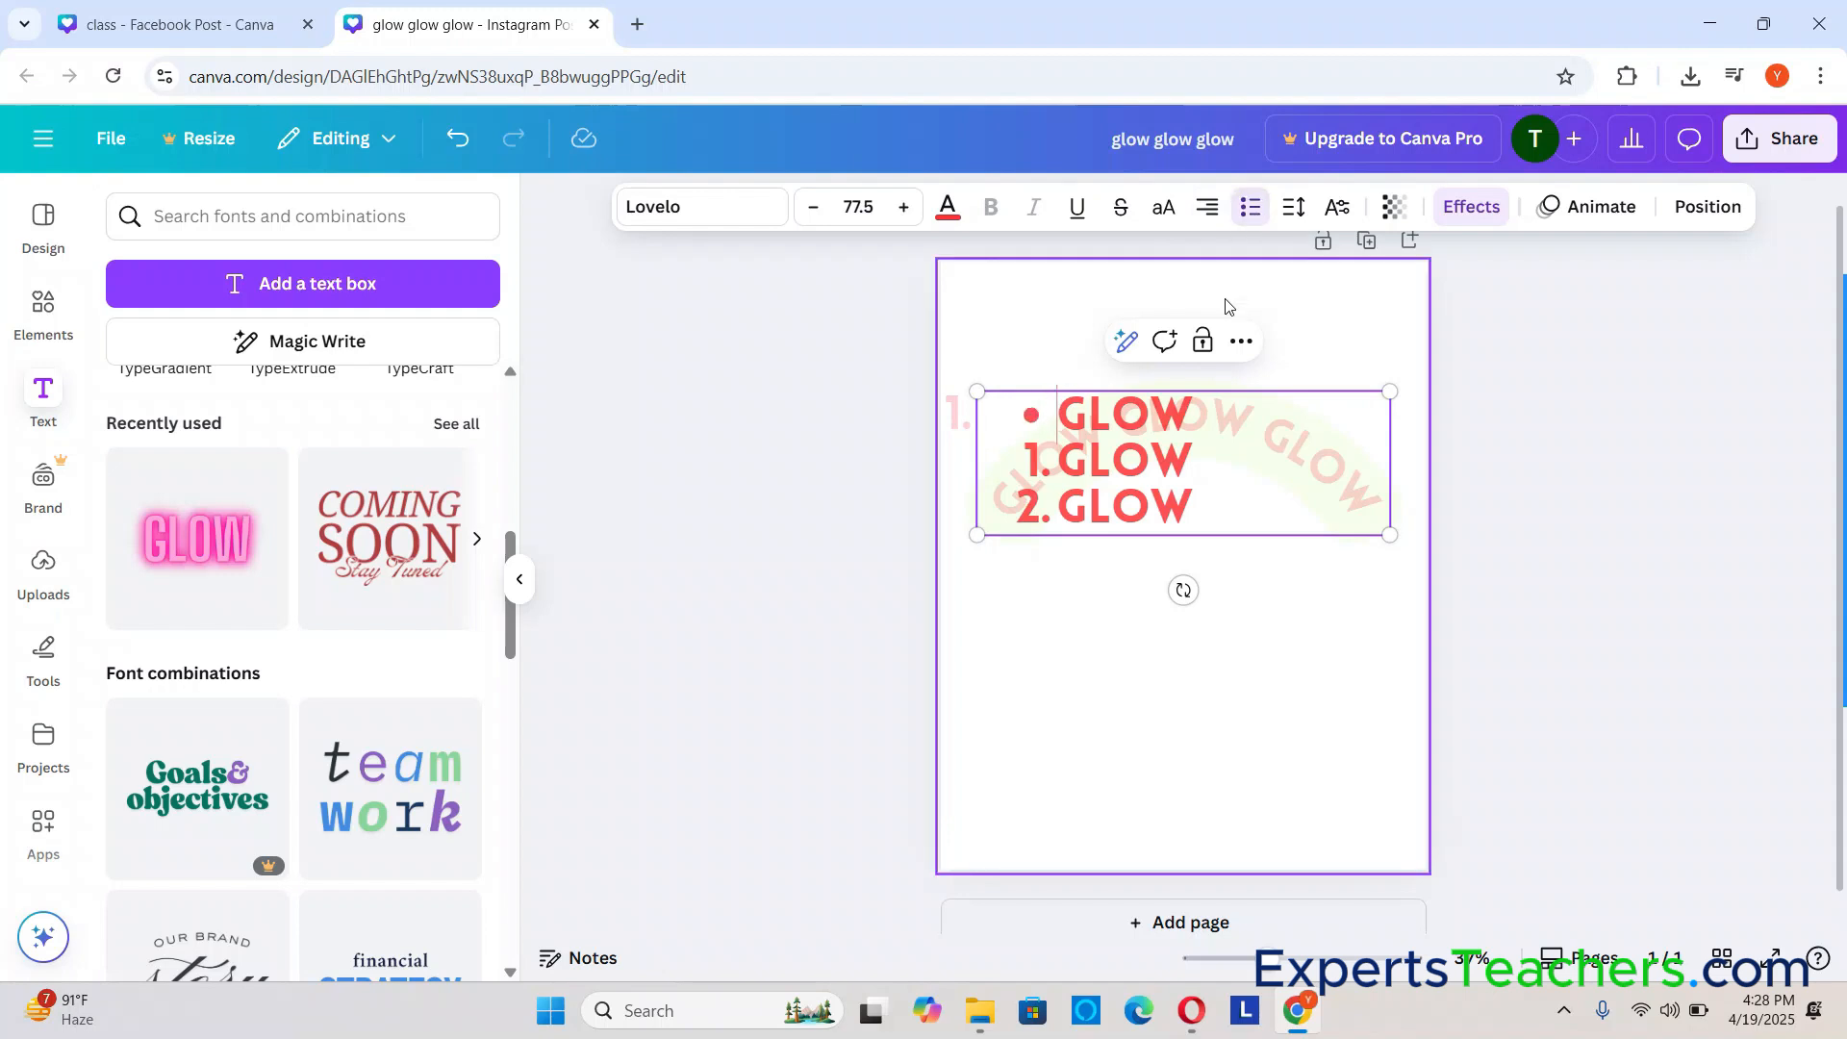
click(1251, 211)
click(1252, 216)
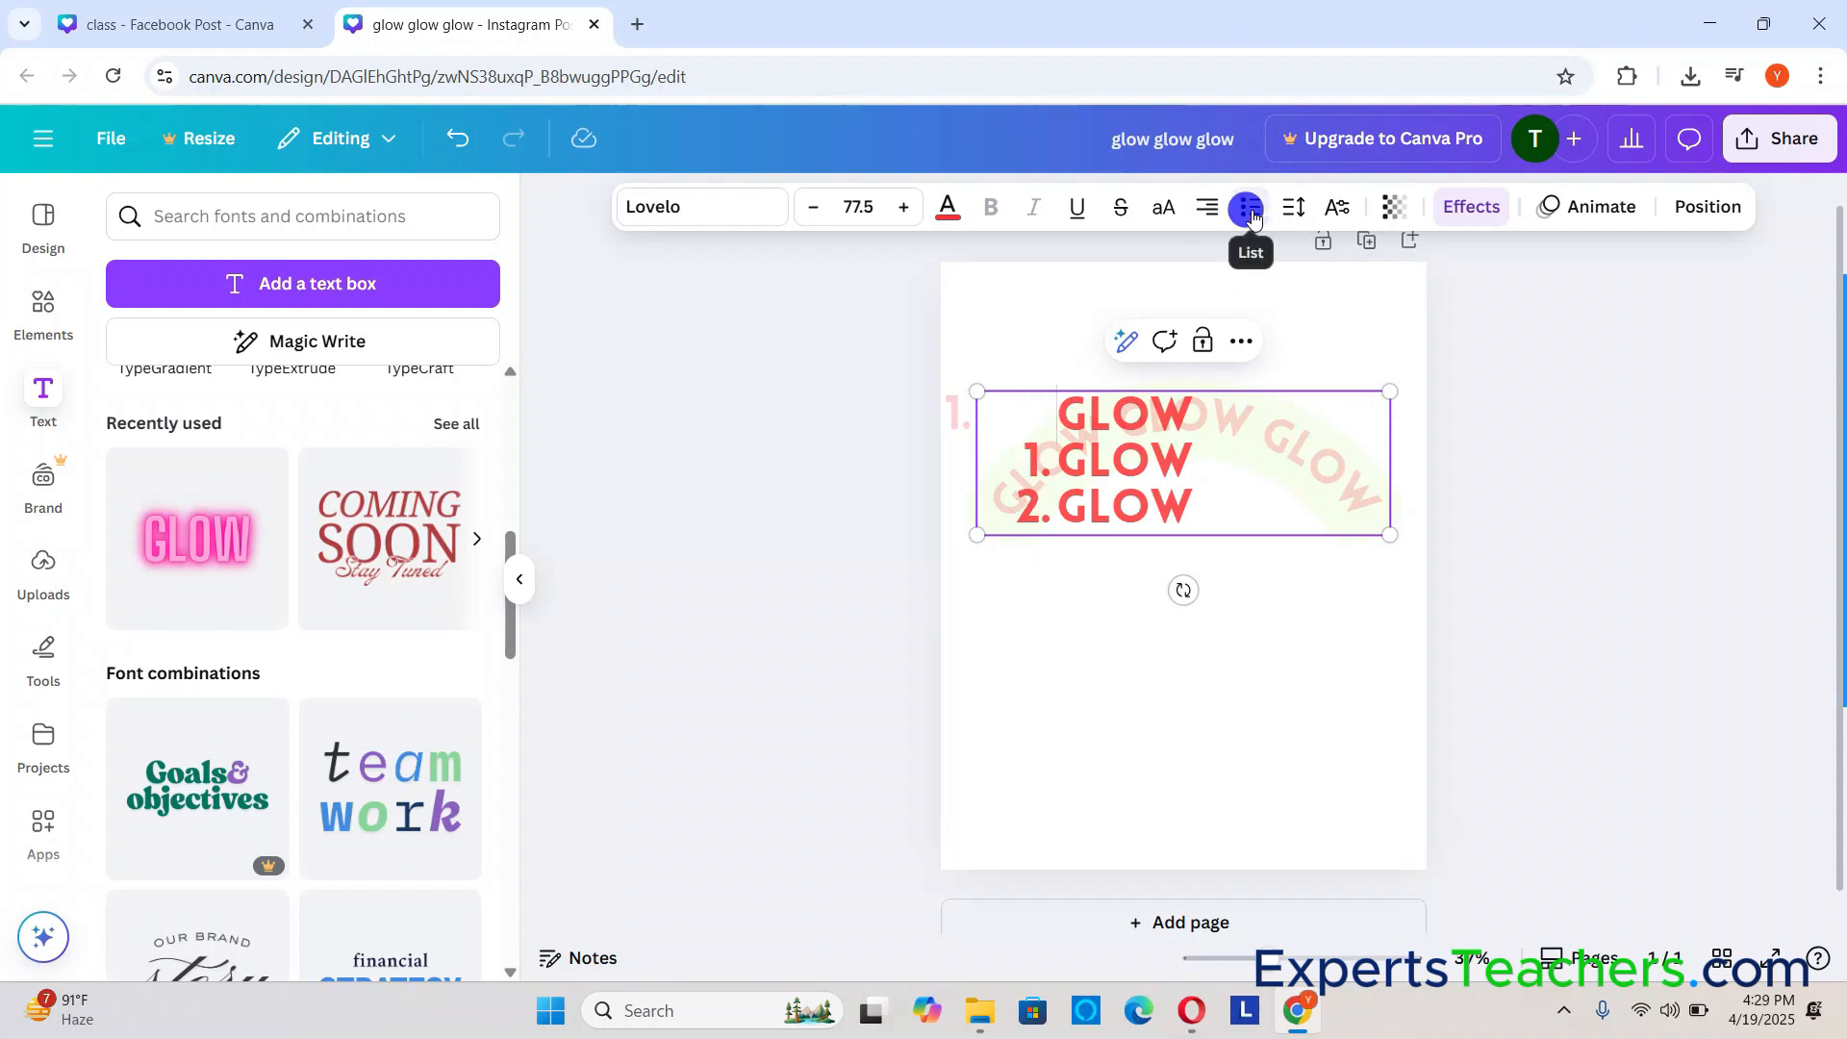
click(1251, 215)
click(1251, 216)
click(1250, 214)
click(1250, 213)
click(1251, 215)
click(1252, 215)
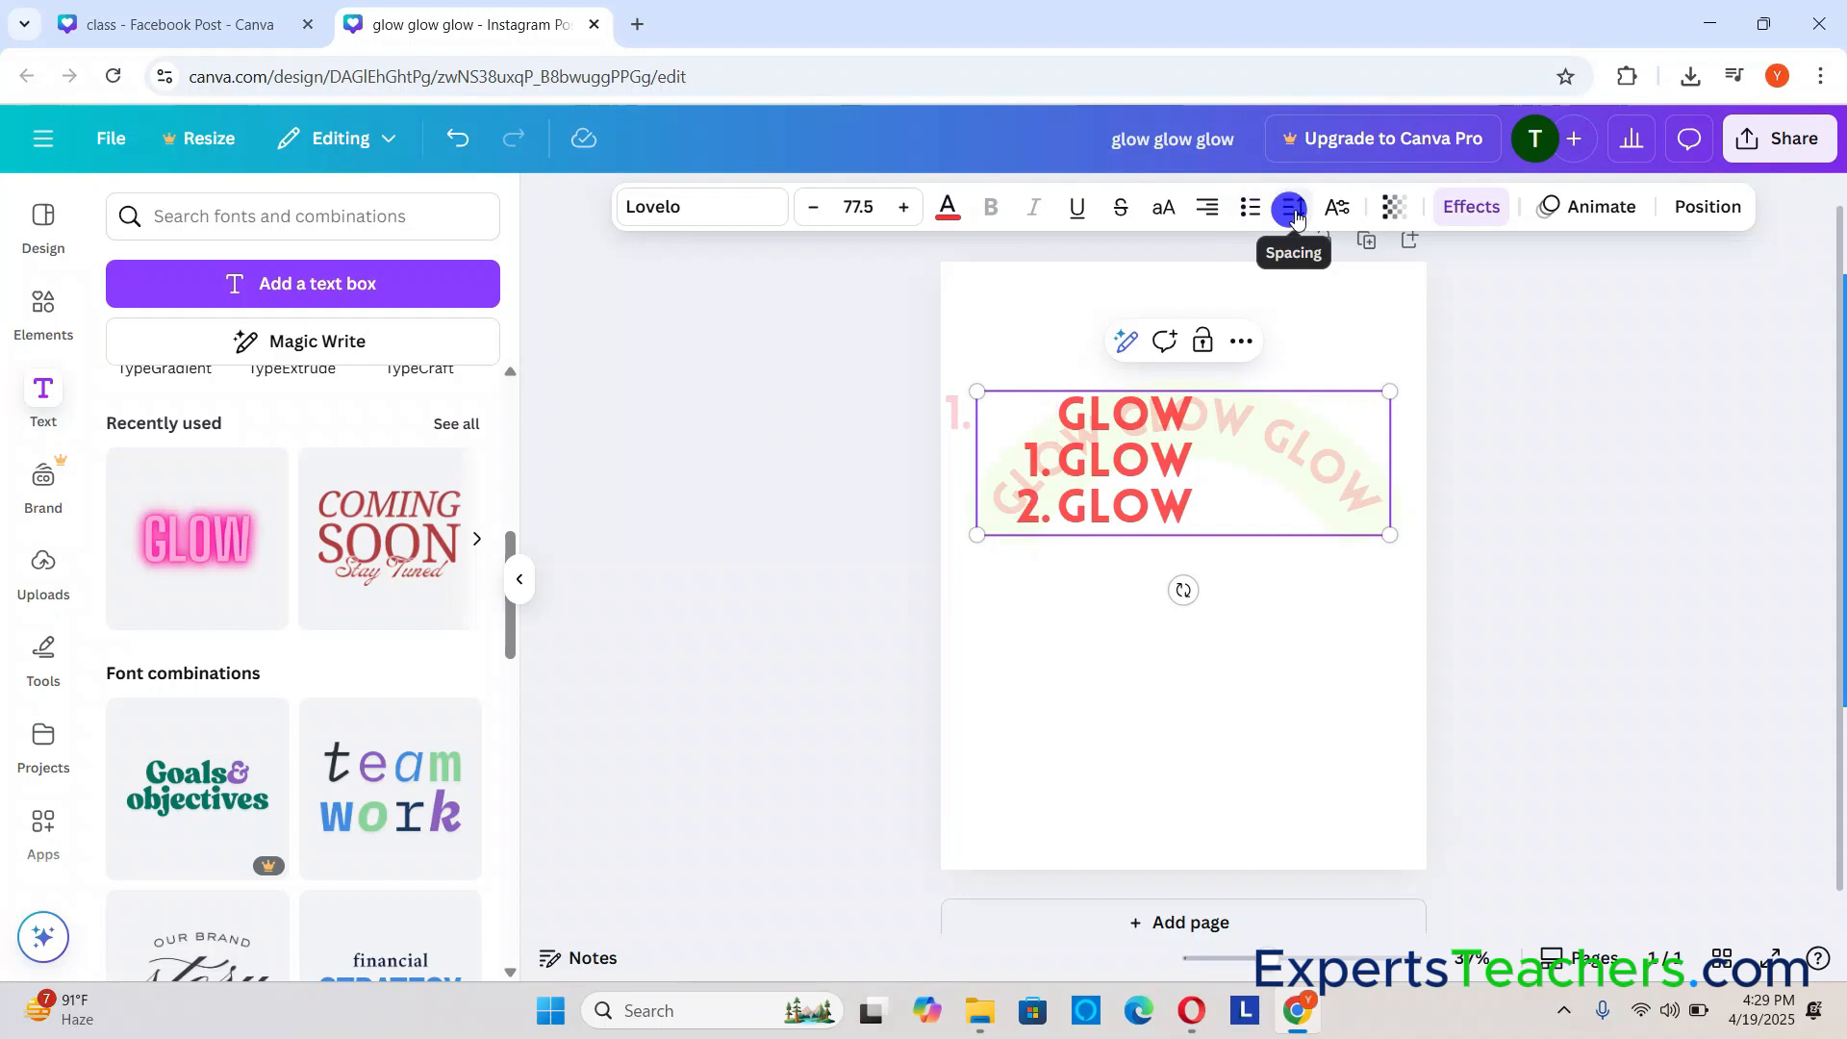
Step: Remove the list formatting from the whole curved text
click(1296, 215)
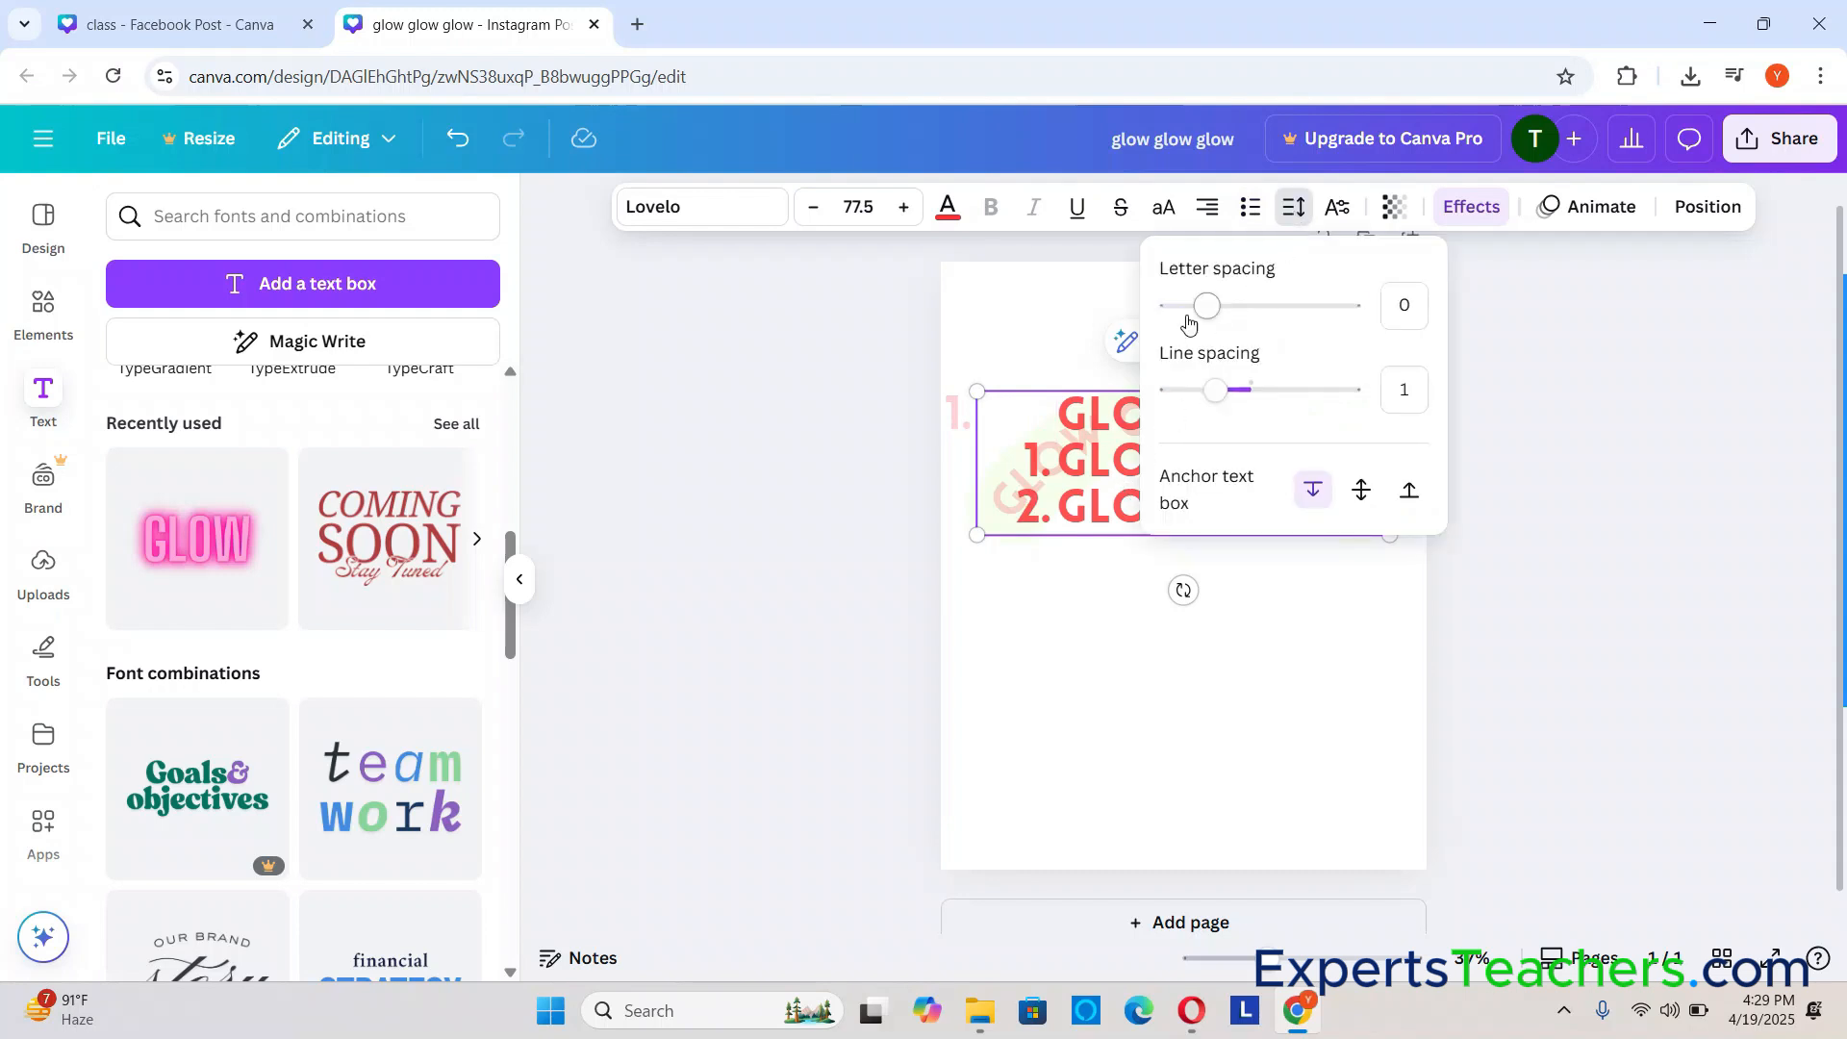
click(1083, 304)
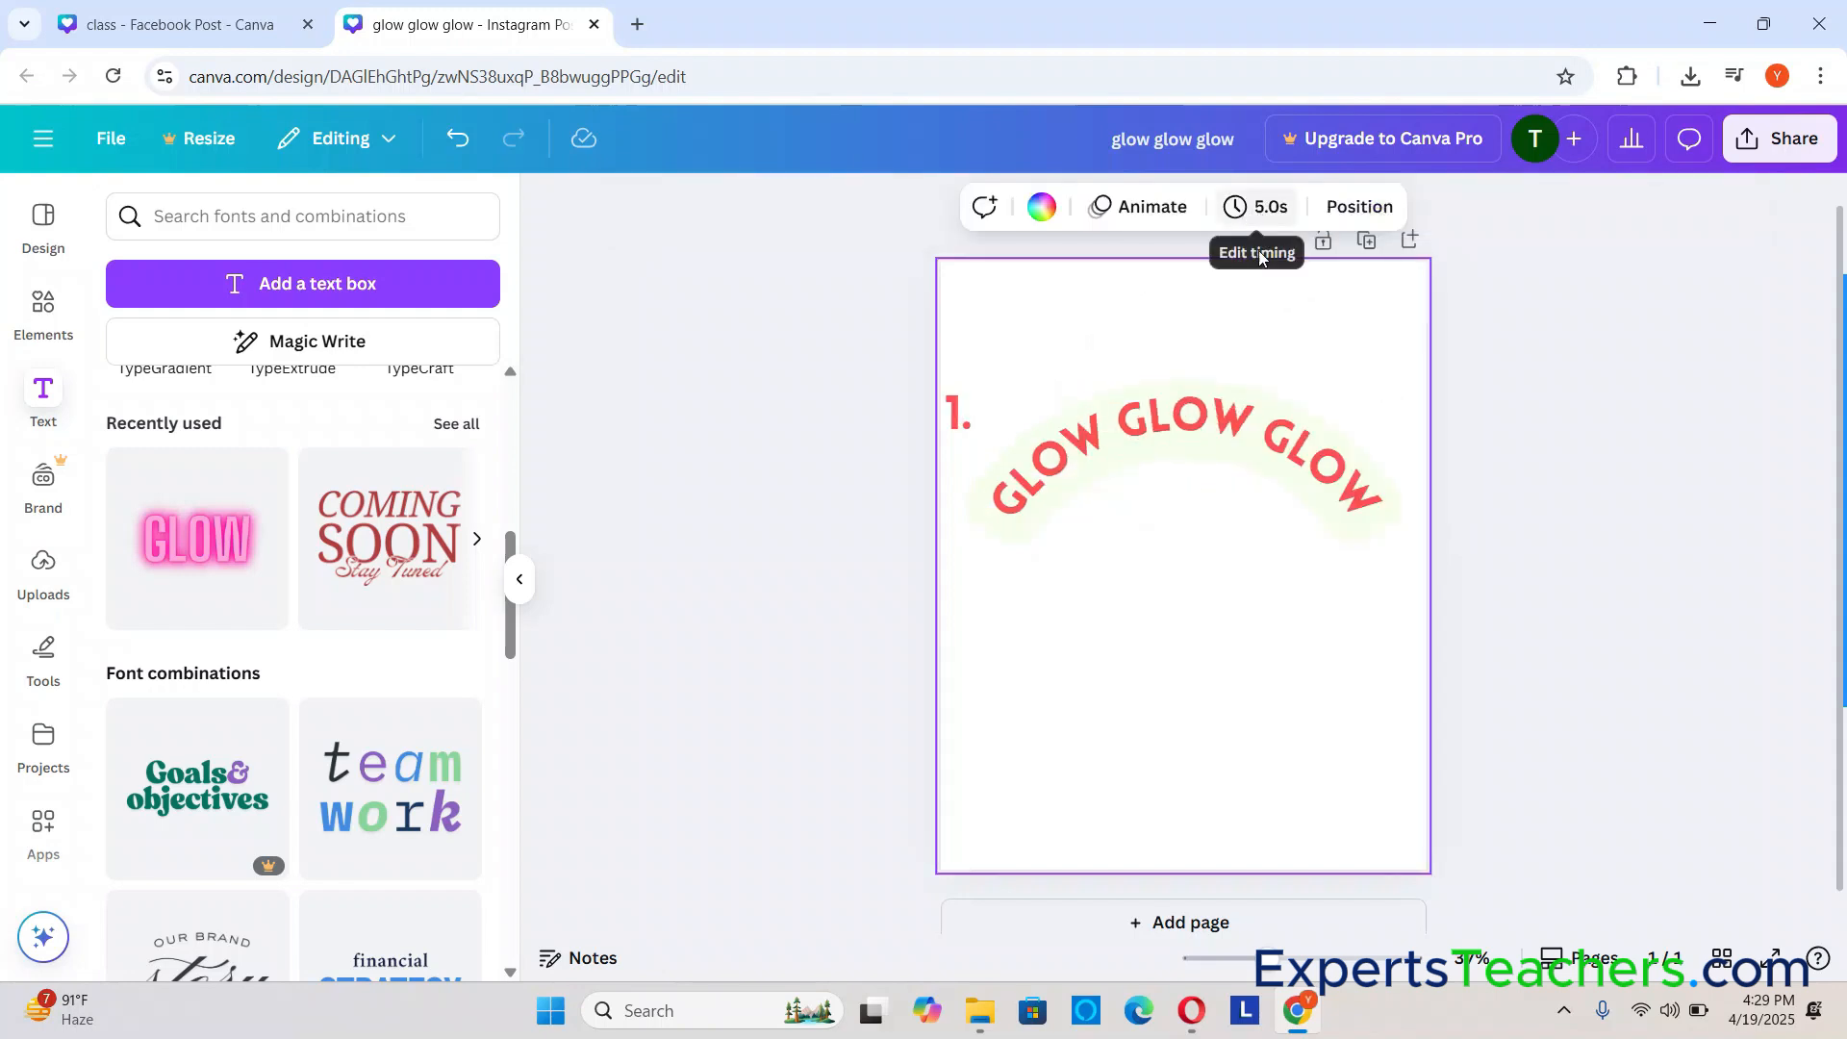
click(1186, 425)
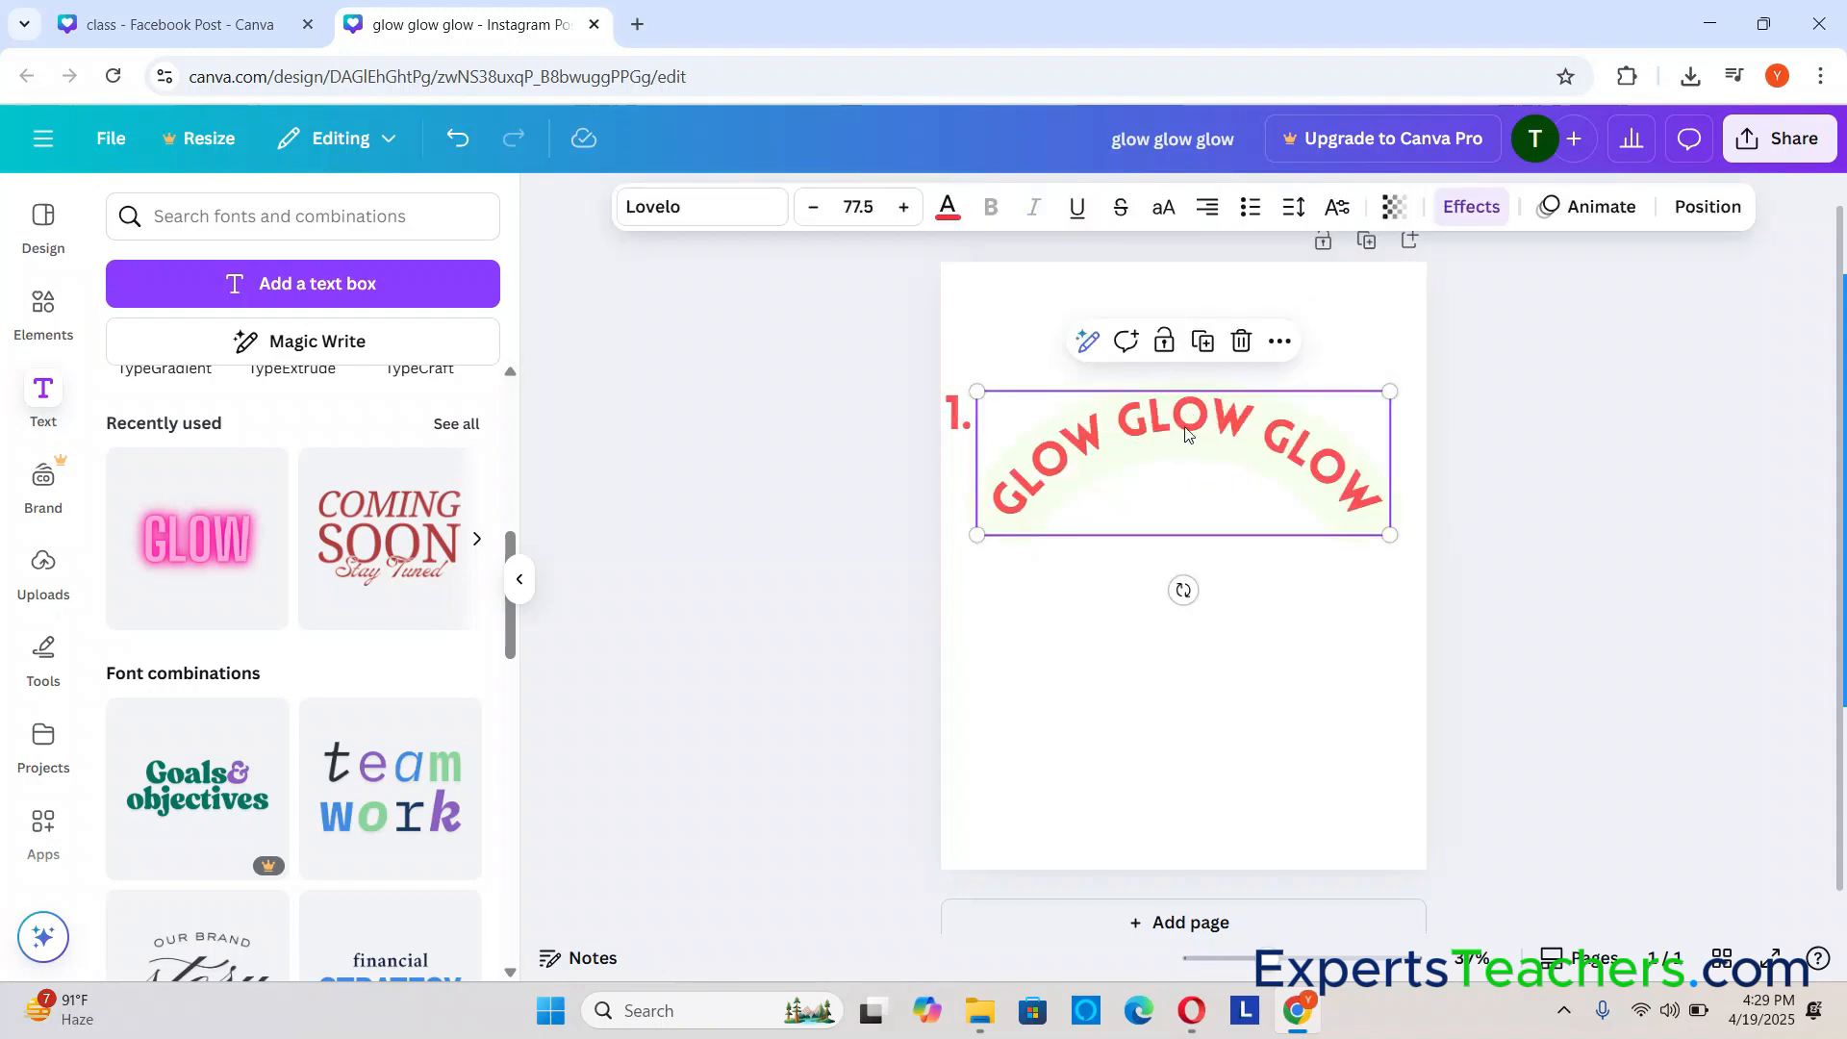
click(1256, 216)
click(1256, 216)
Step: Set the first GLOW line's letter spacing to 216 and line spacing to 2.08
click(1295, 209)
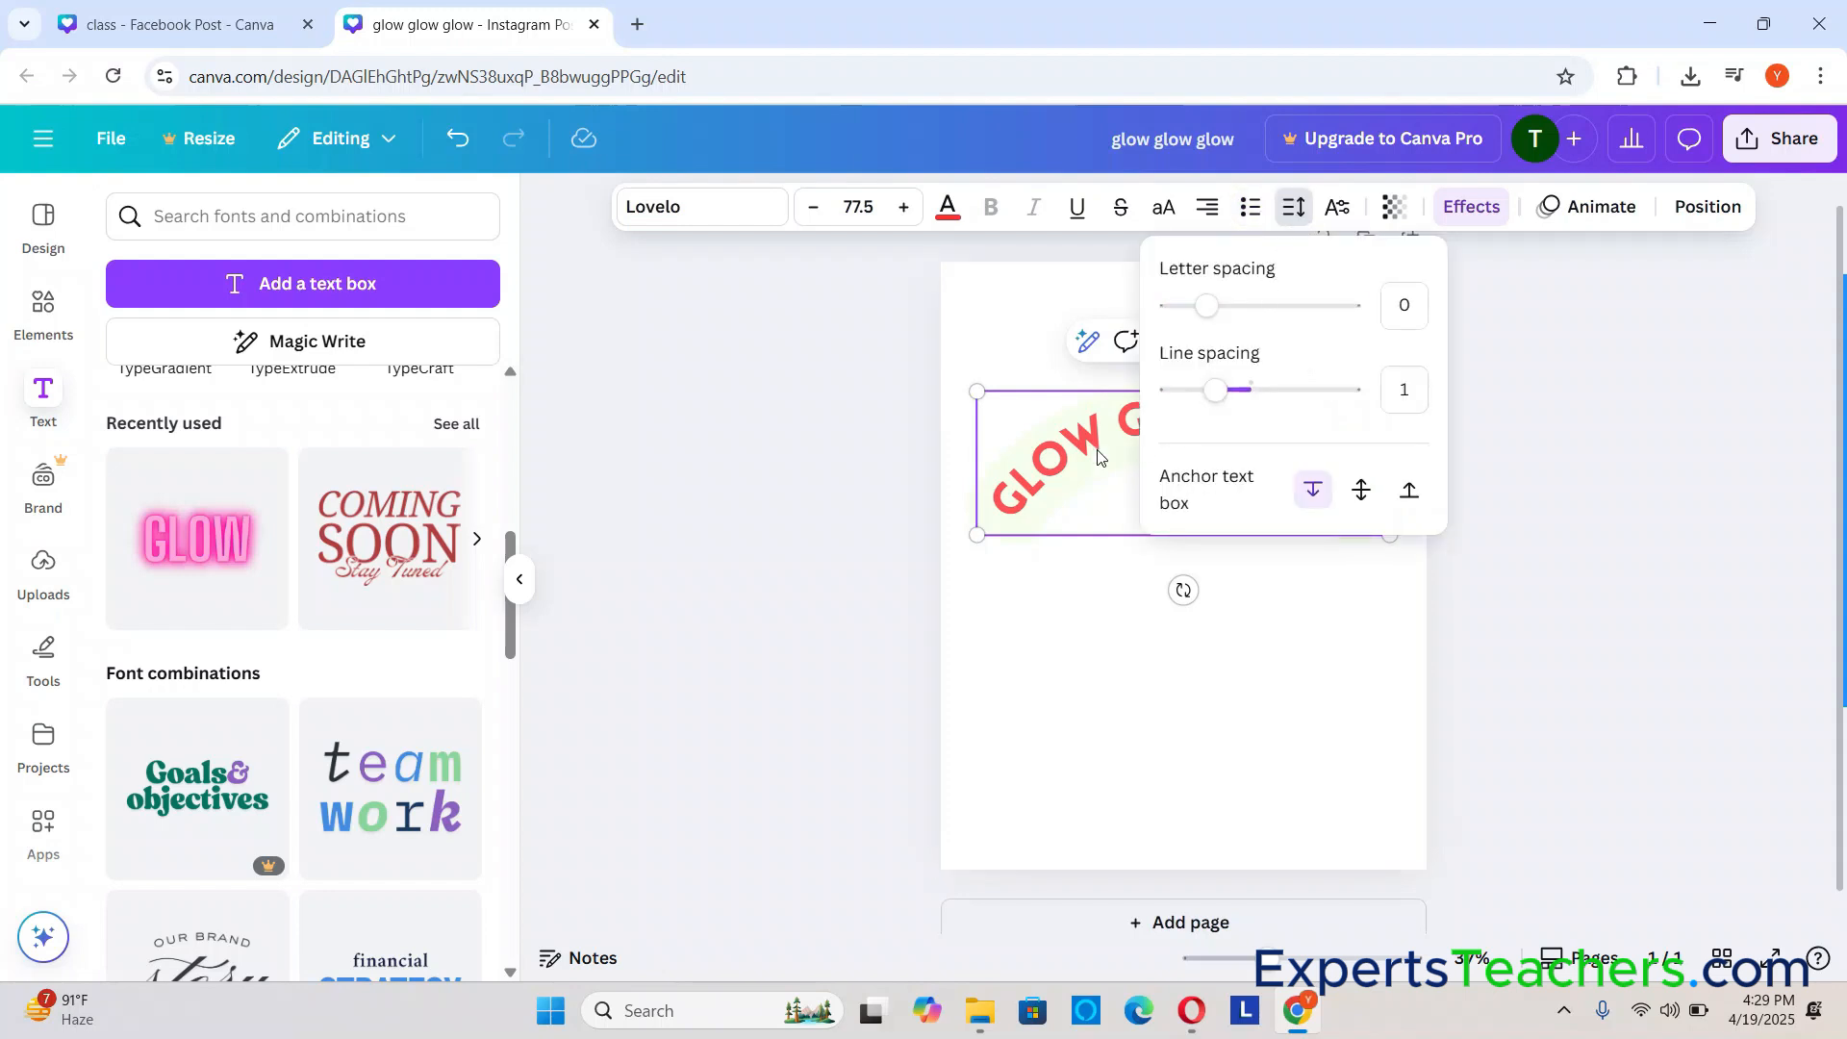
click(1067, 457)
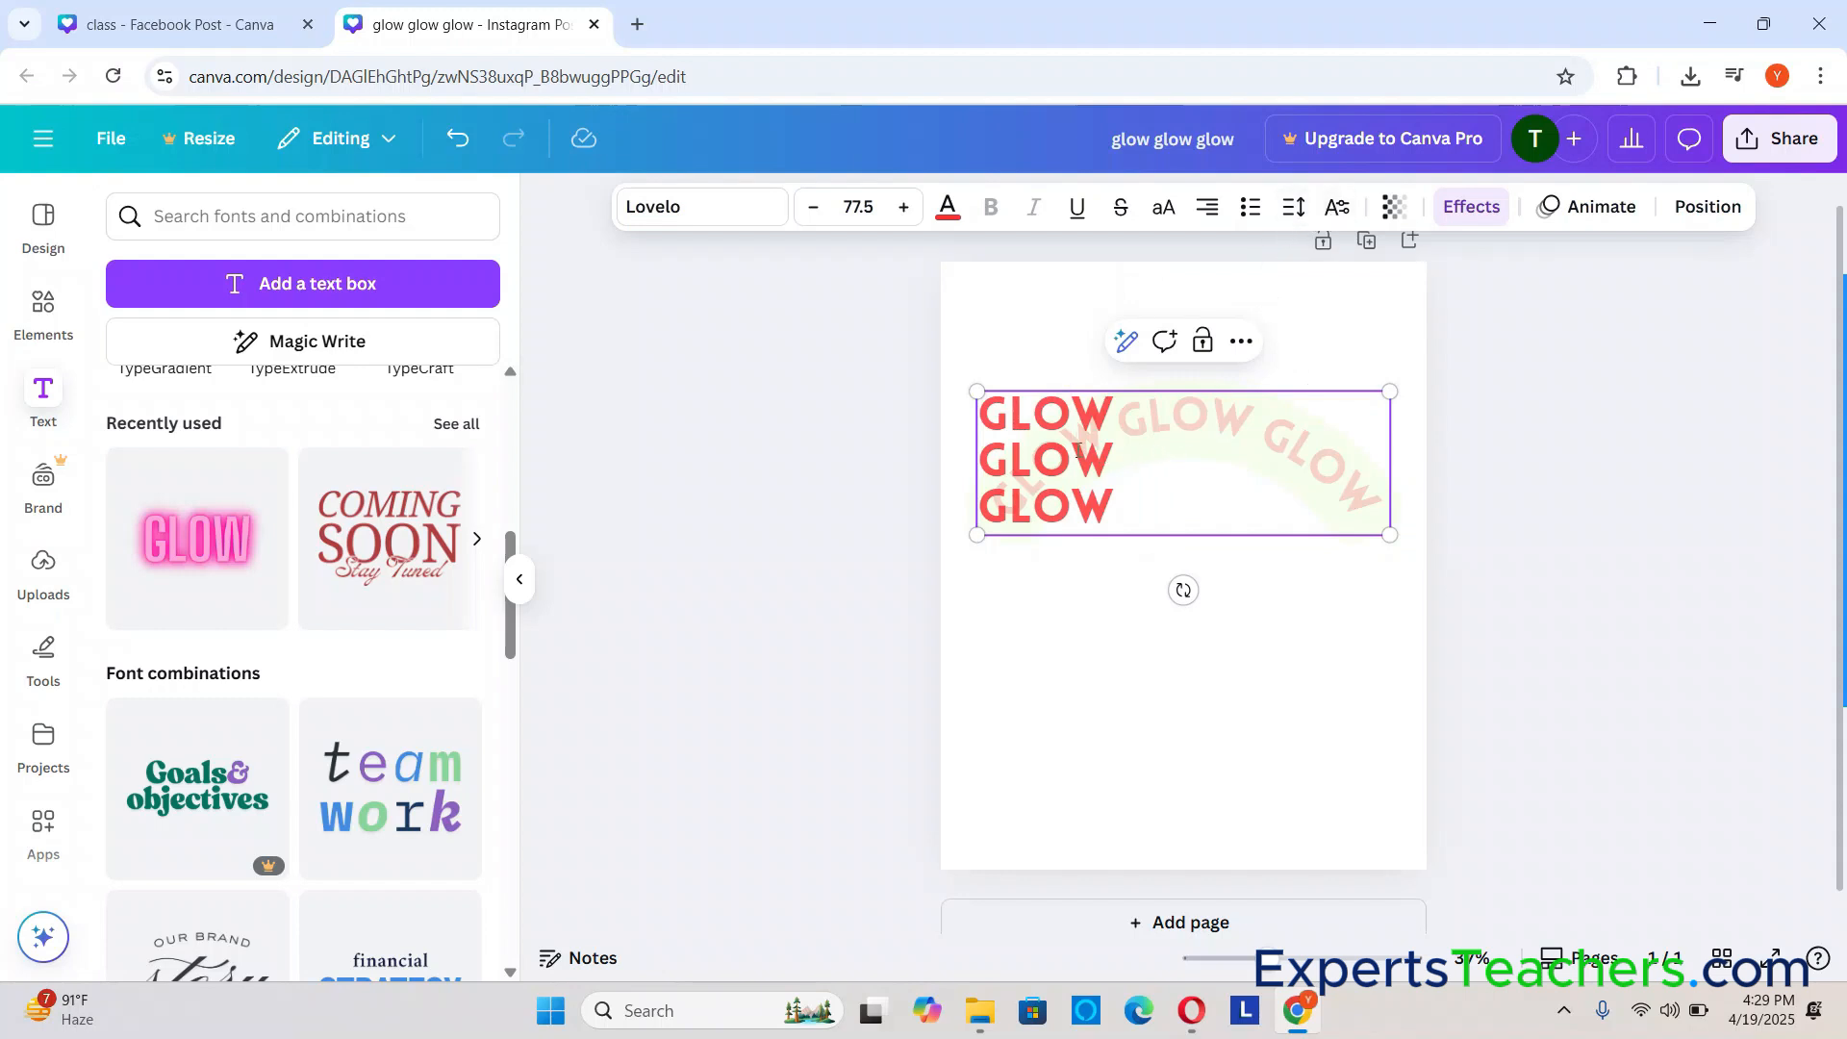
click(1295, 213)
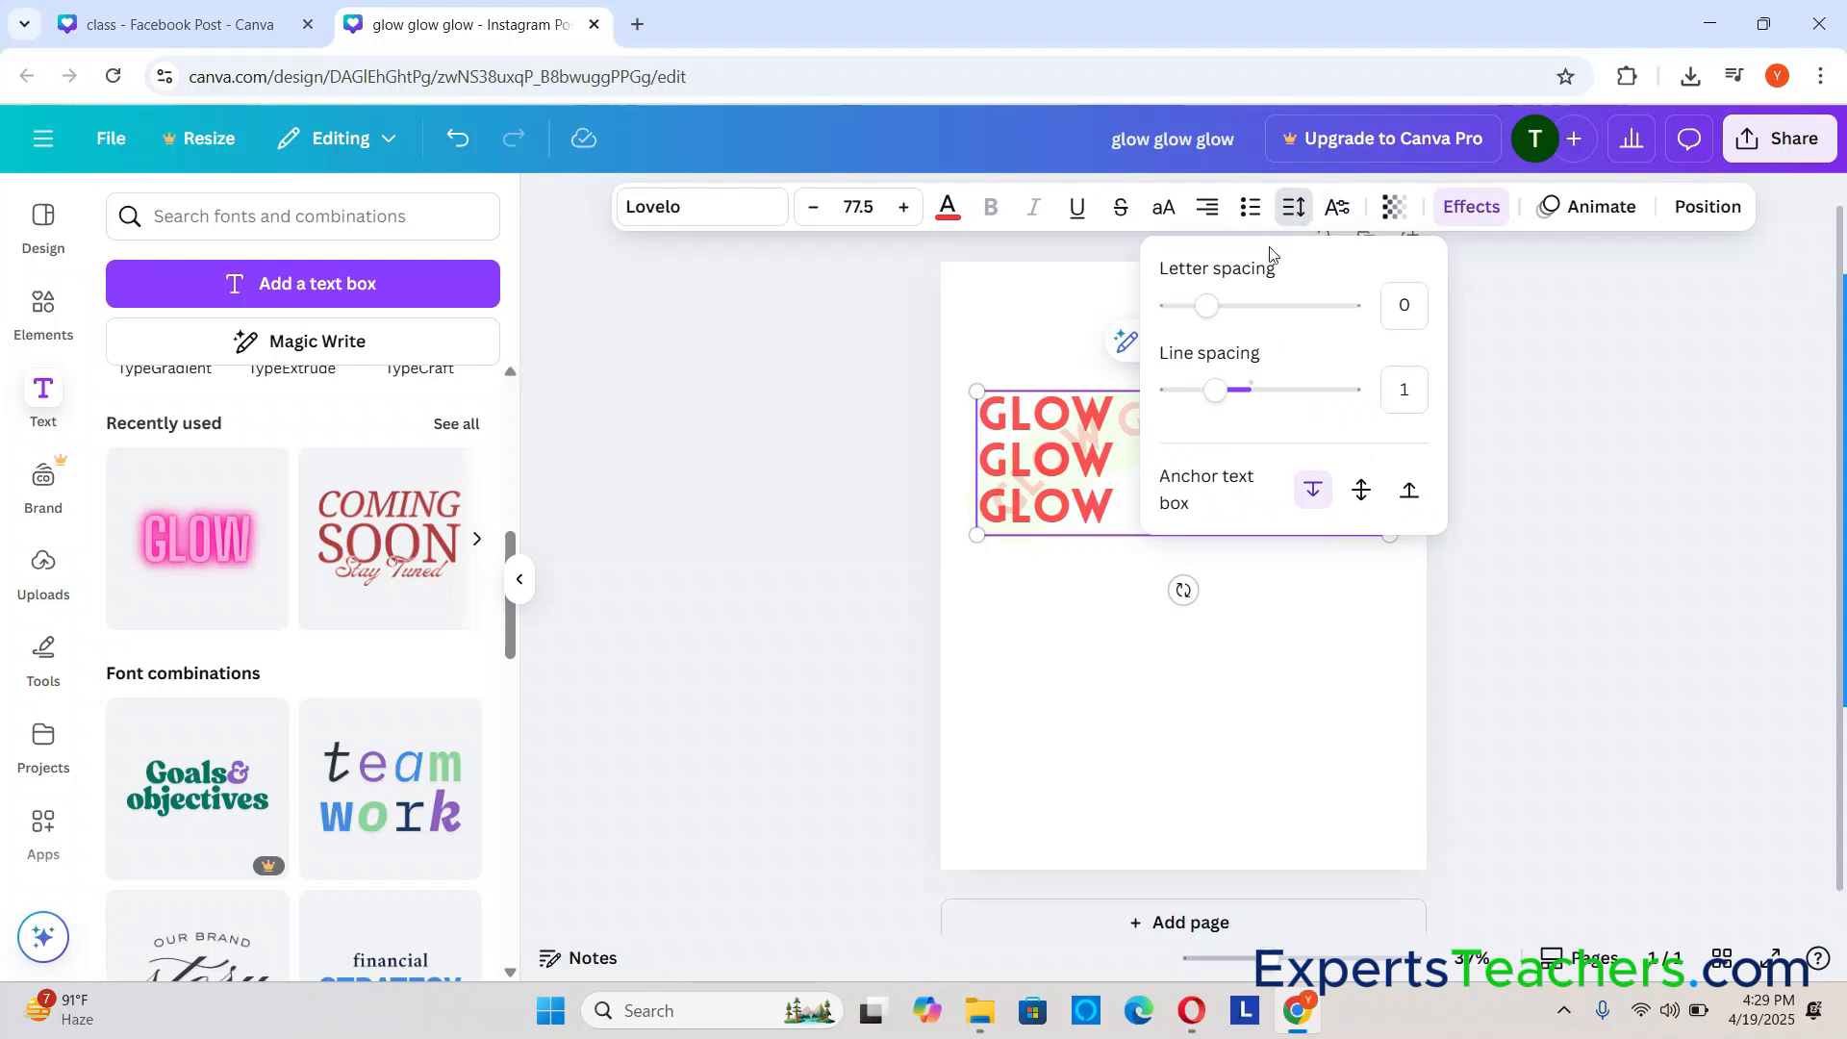
mouse_move(1210, 318)
mouse_down()
mouse_move(1304, 317)
mouse_move(1244, 310)
mouse_up()
drag(1214, 396, 1315, 398)
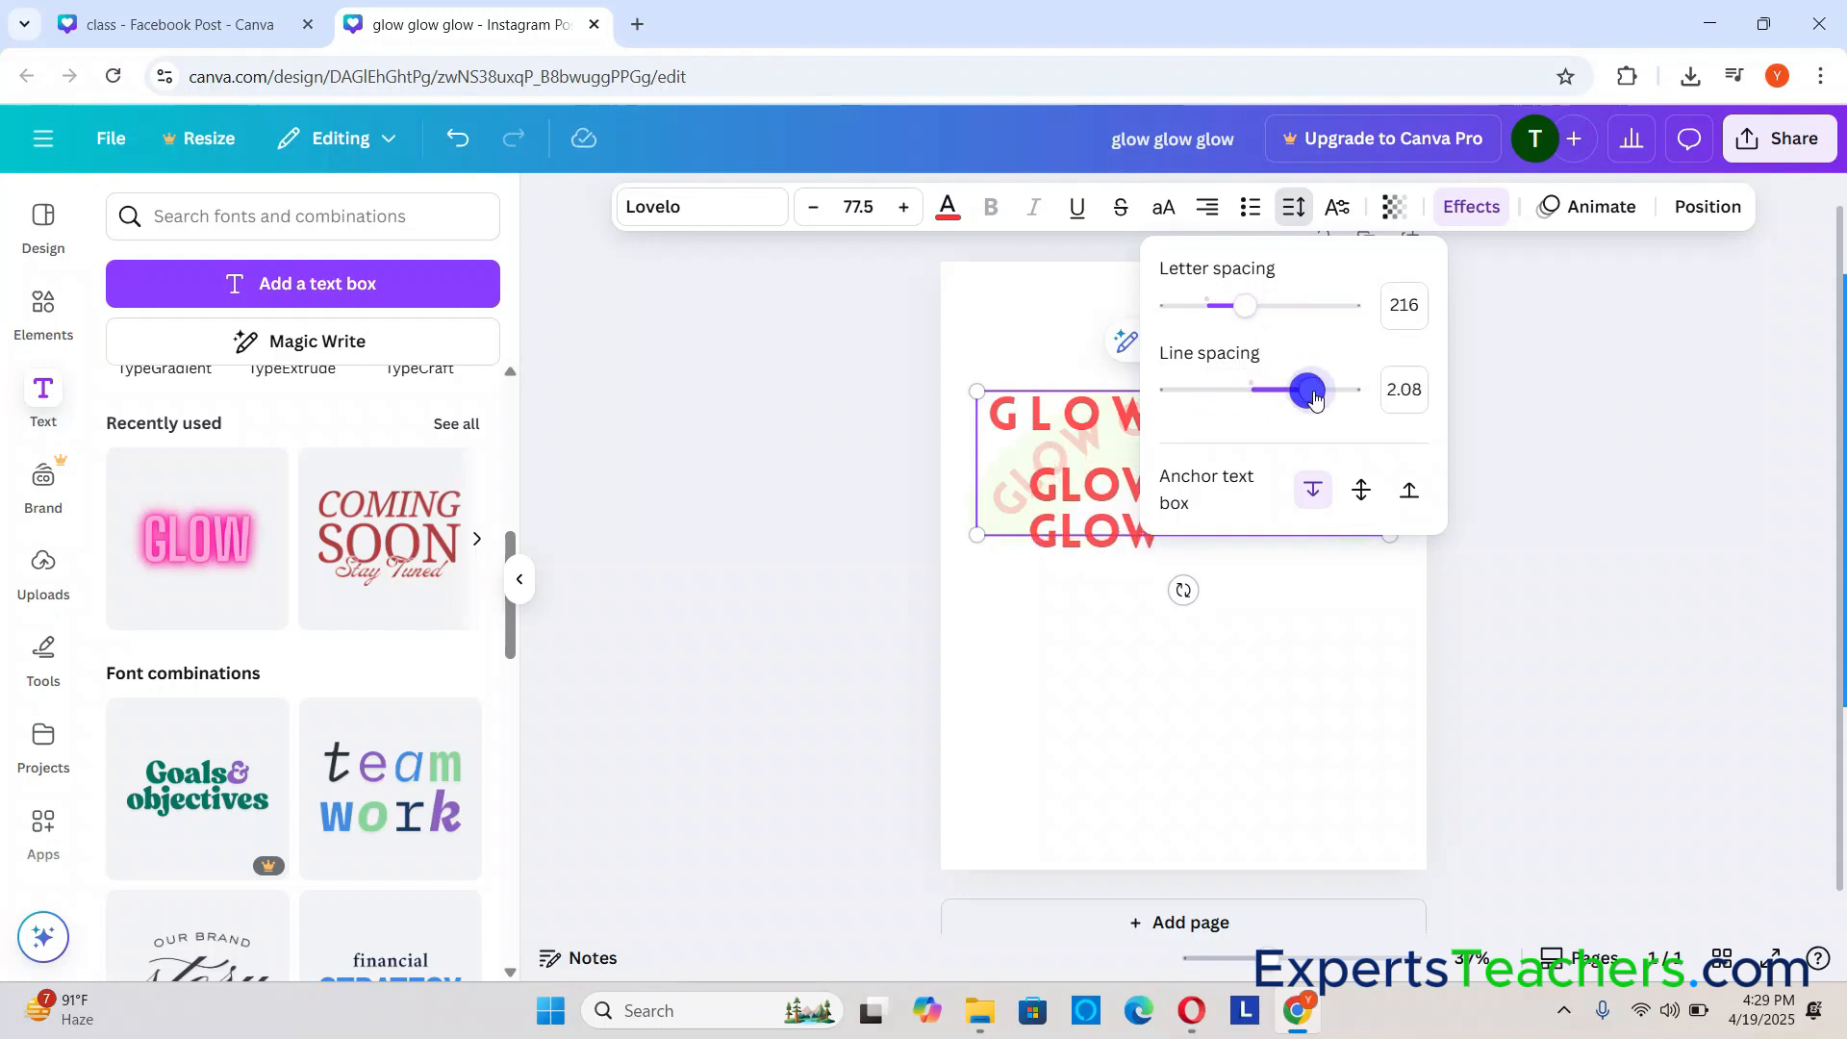
Step: Try the middle and bottom text box anchors, and return to the top anchor
click(1298, 499)
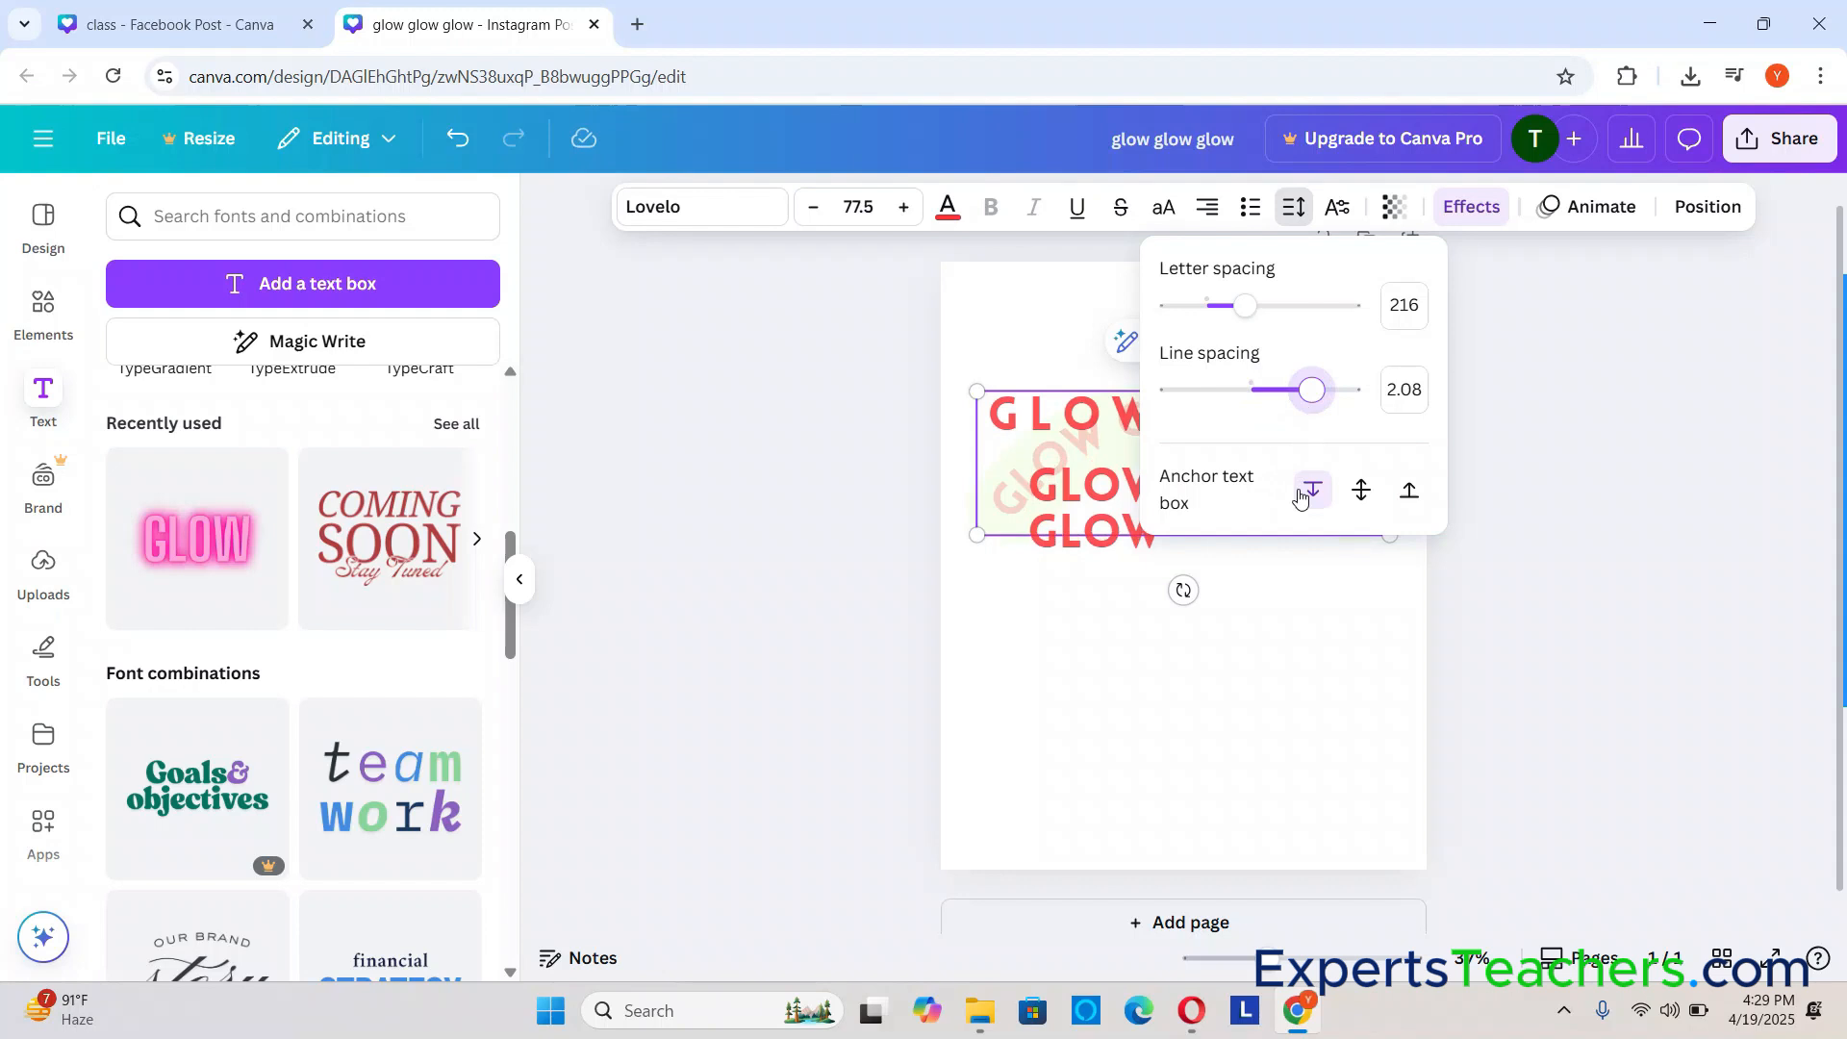
click(1360, 493)
click(1409, 493)
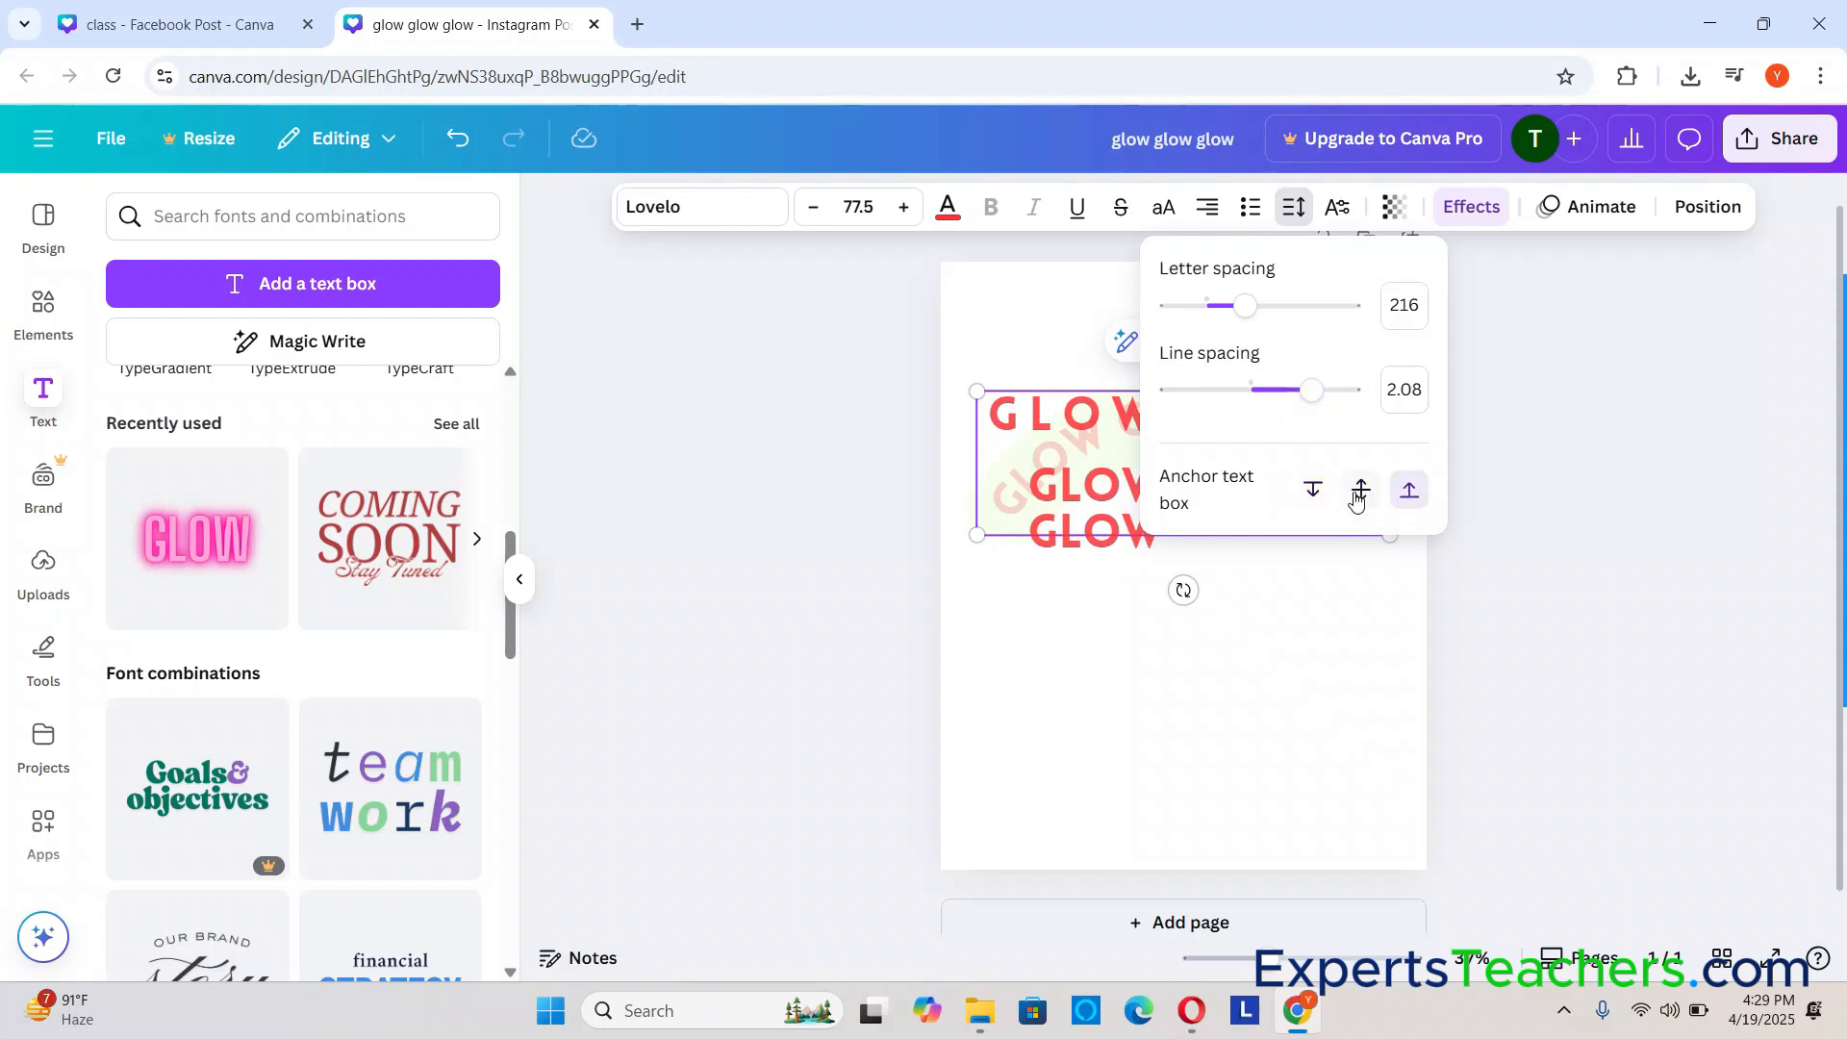
click(1313, 496)
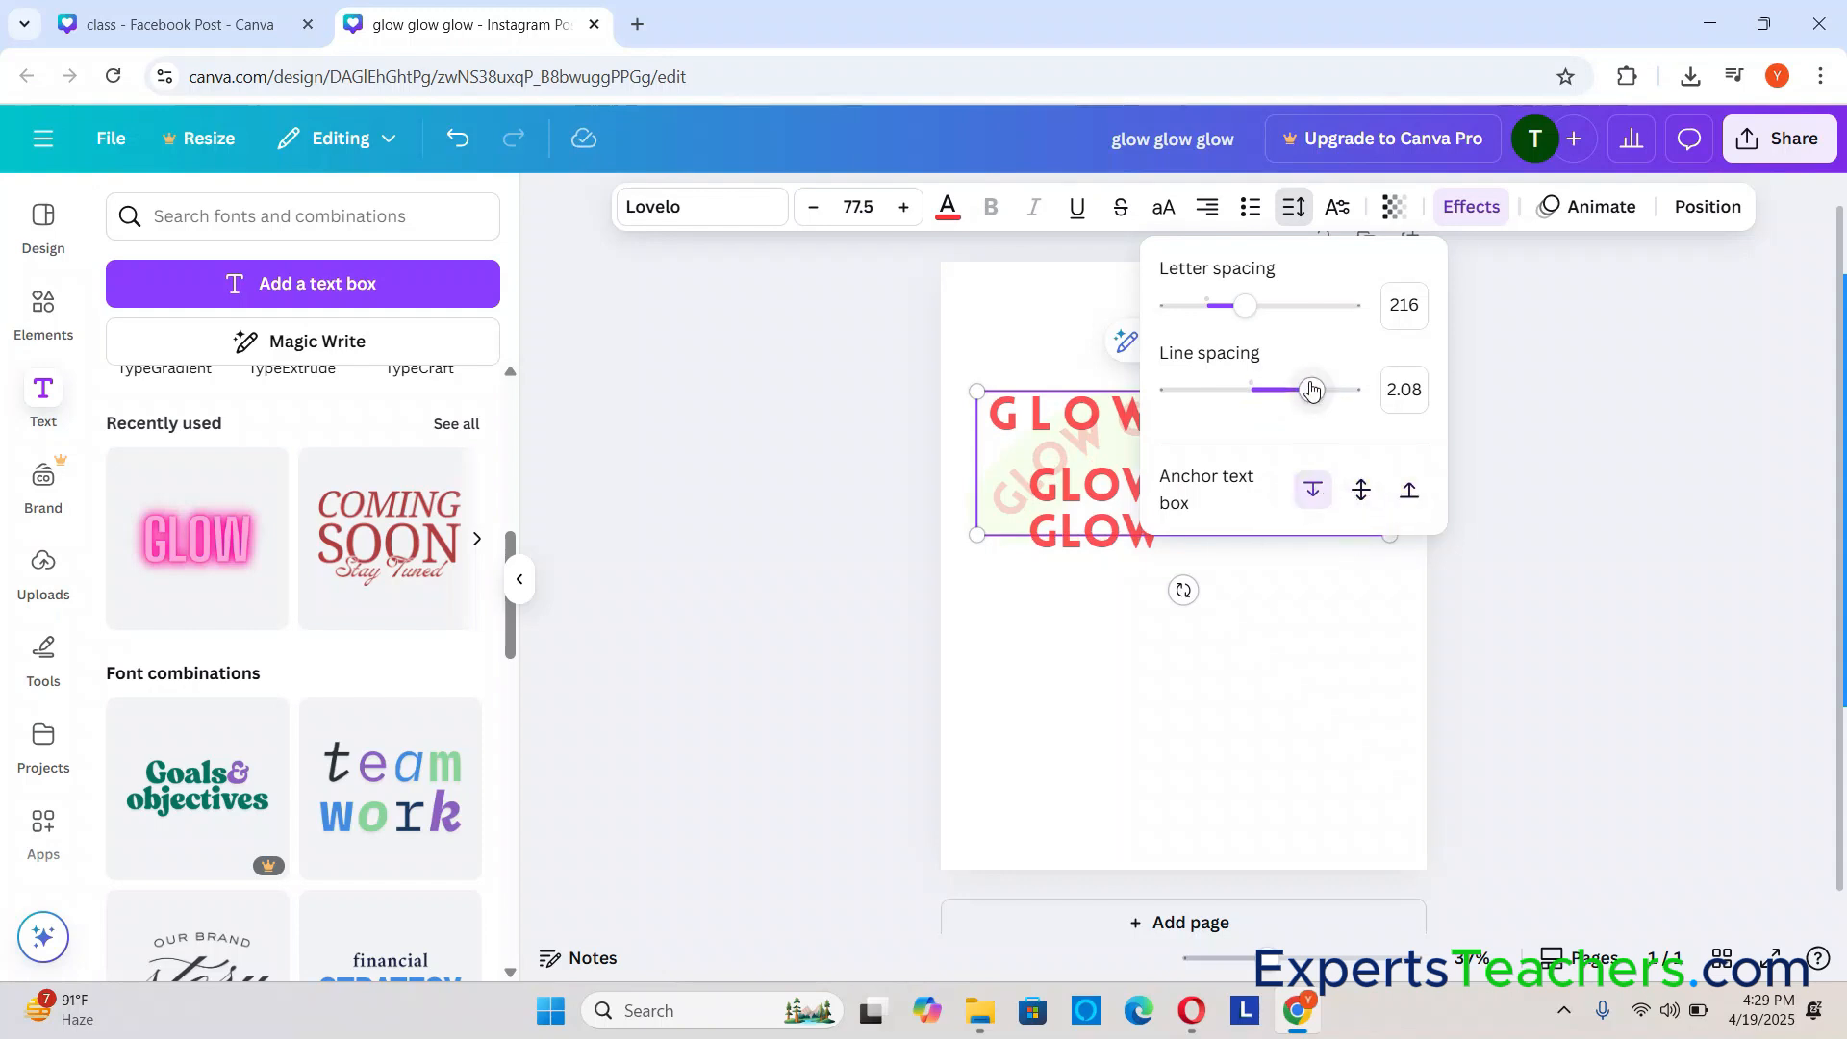
Step: Increase the first GLOW line's line spacing and letter spacing further
drag(1312, 389, 1328, 391)
mouse_move(1250, 311)
mouse_down()
mouse_move(1294, 308)
mouse_move(1268, 322)
mouse_up()
click(1559, 462)
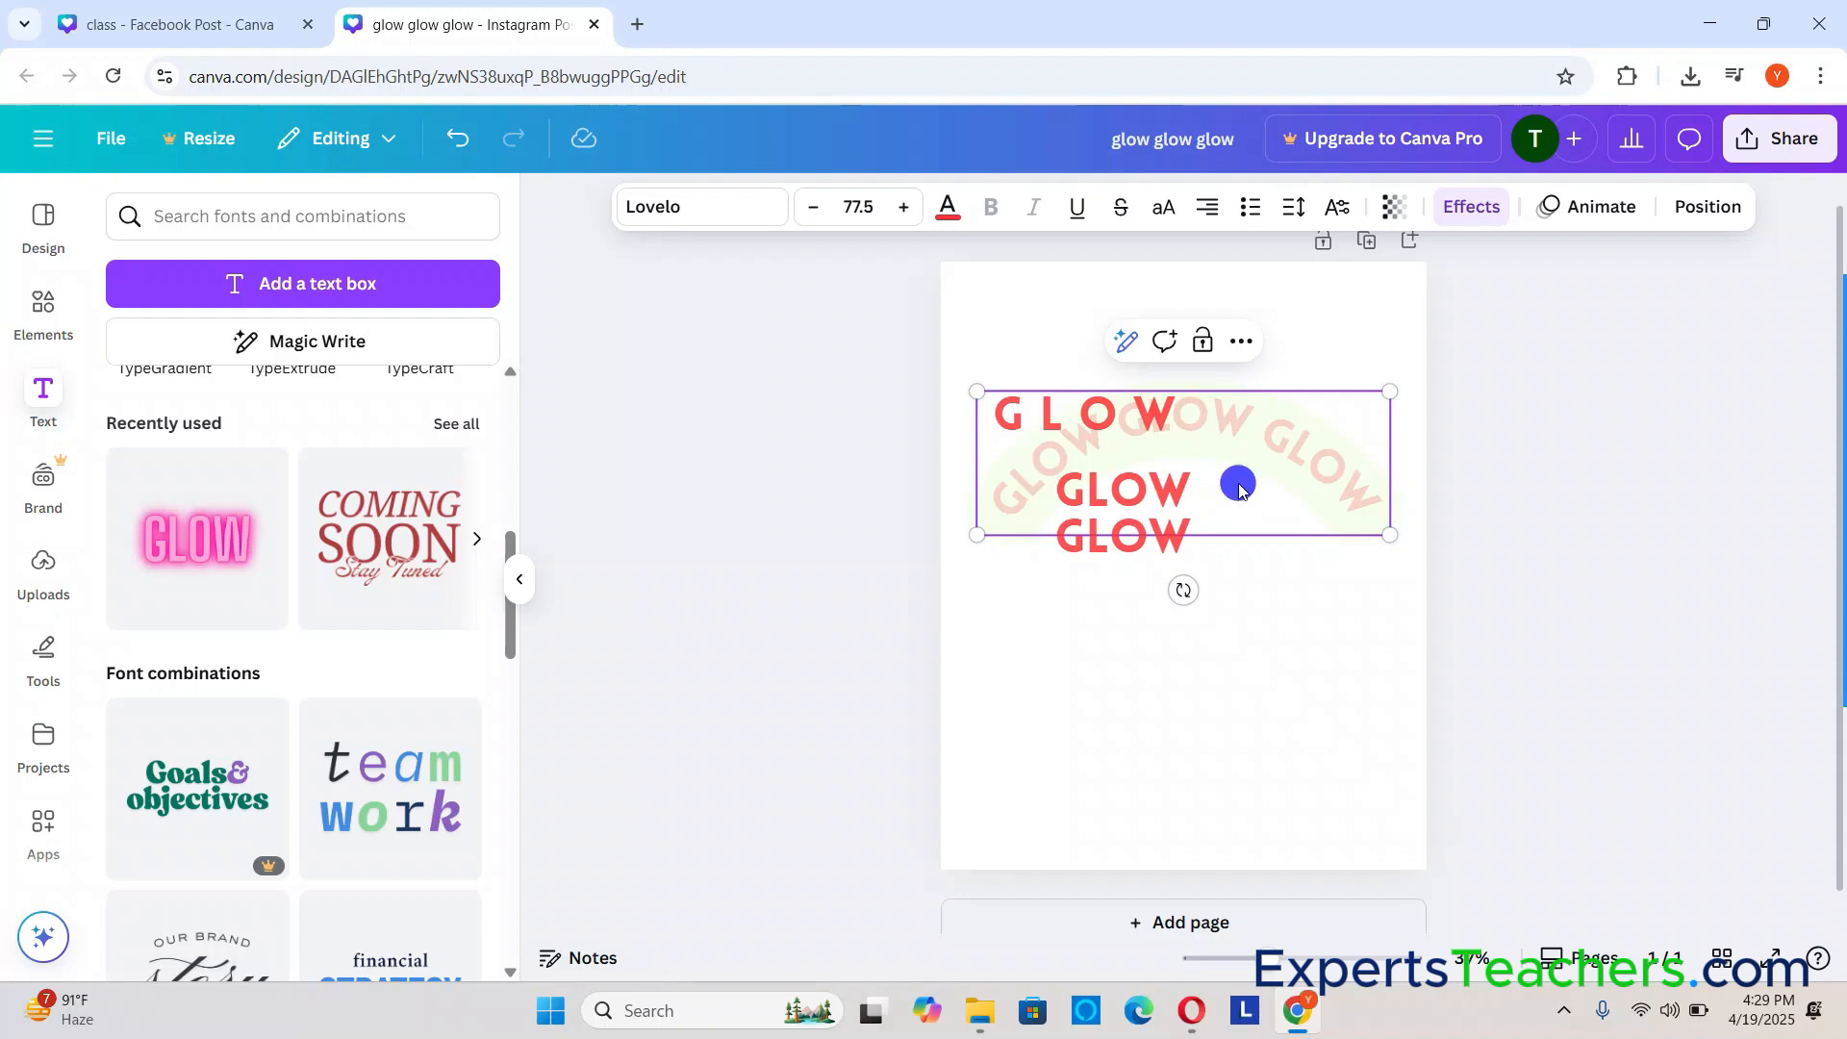
Step: Add an empty line before the third GLOW and extra space before the first GLOW
click(1191, 512)
key(Return)
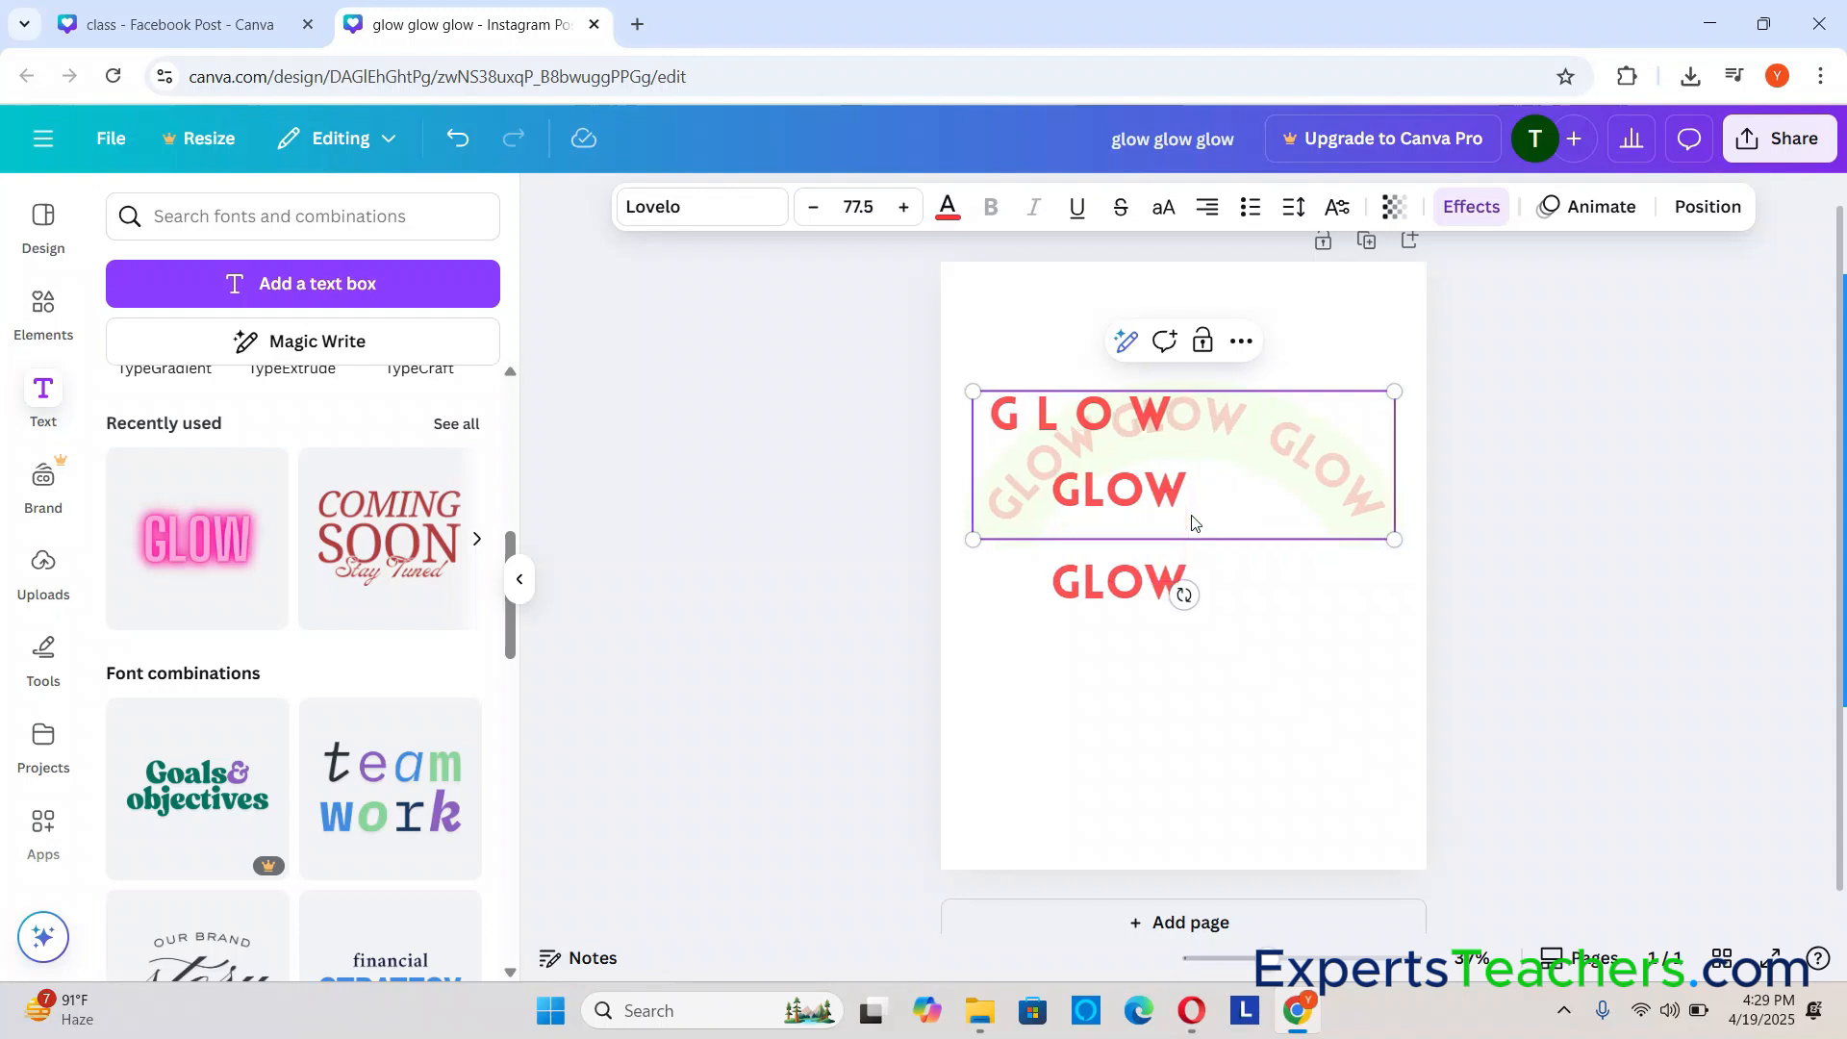
click(983, 420)
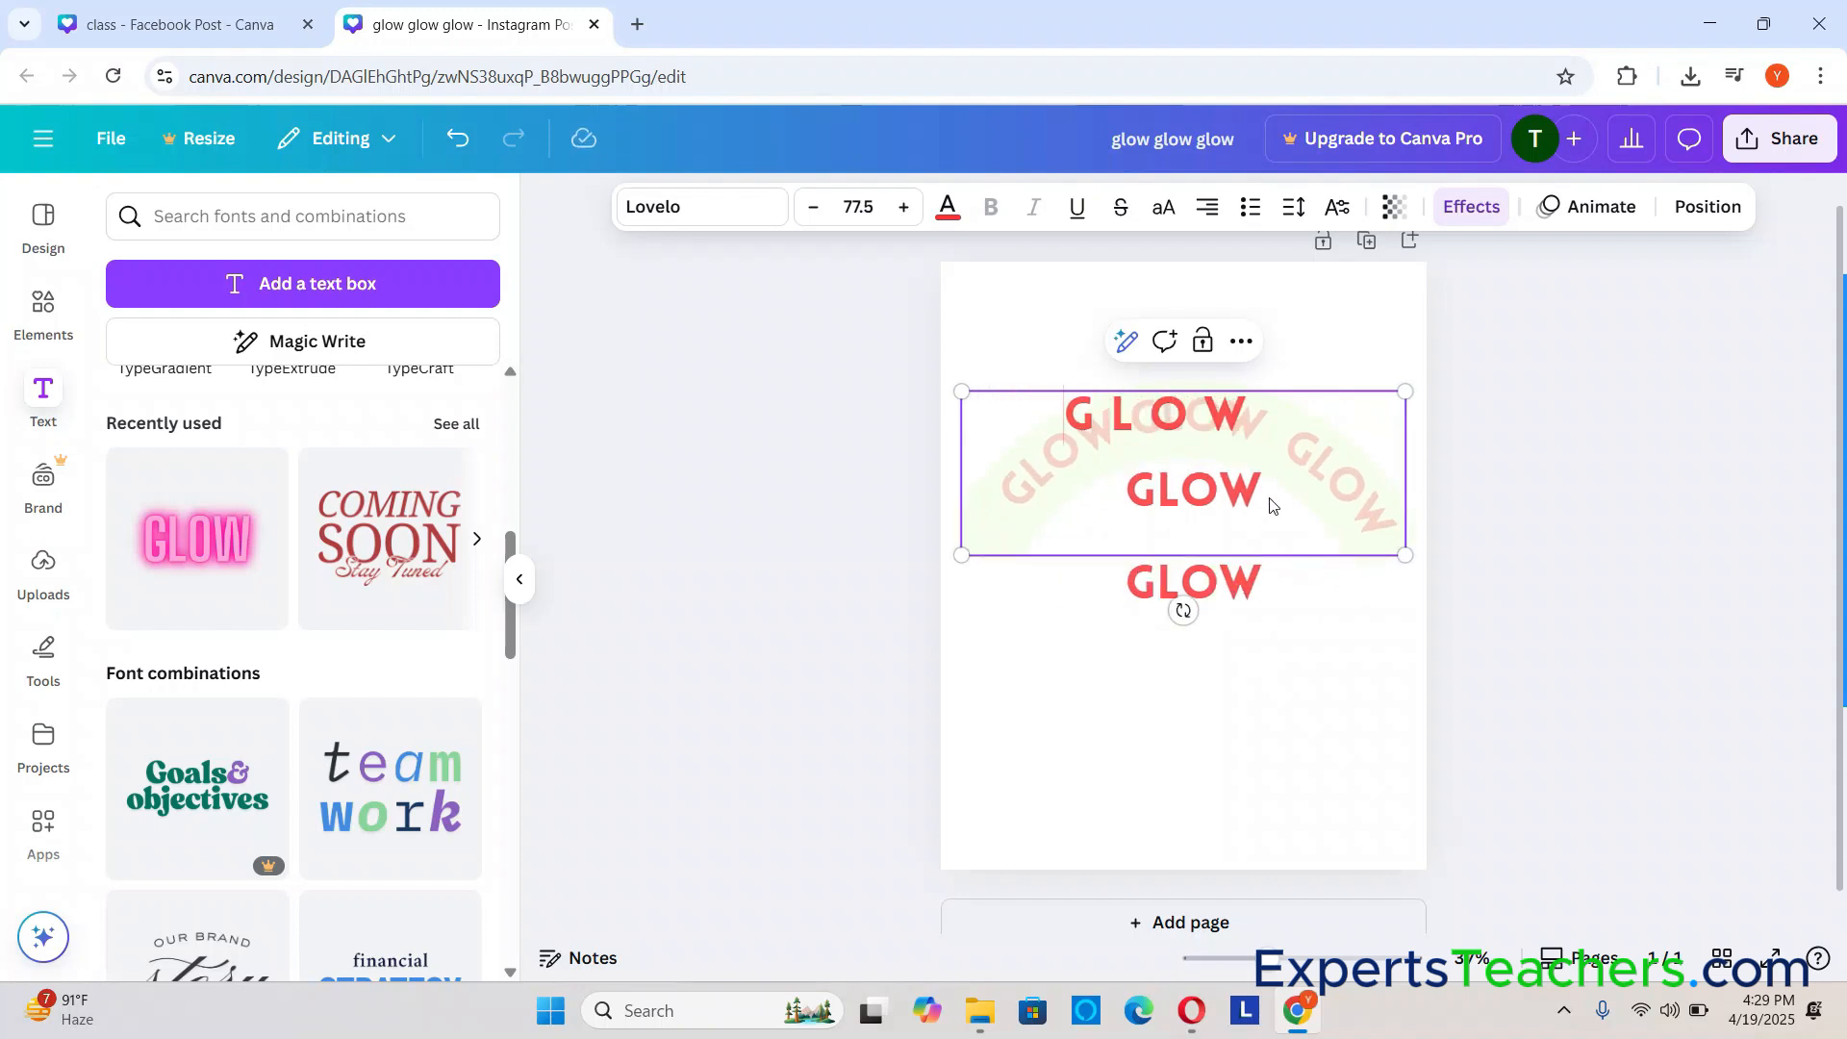
click(1597, 473)
click(1204, 419)
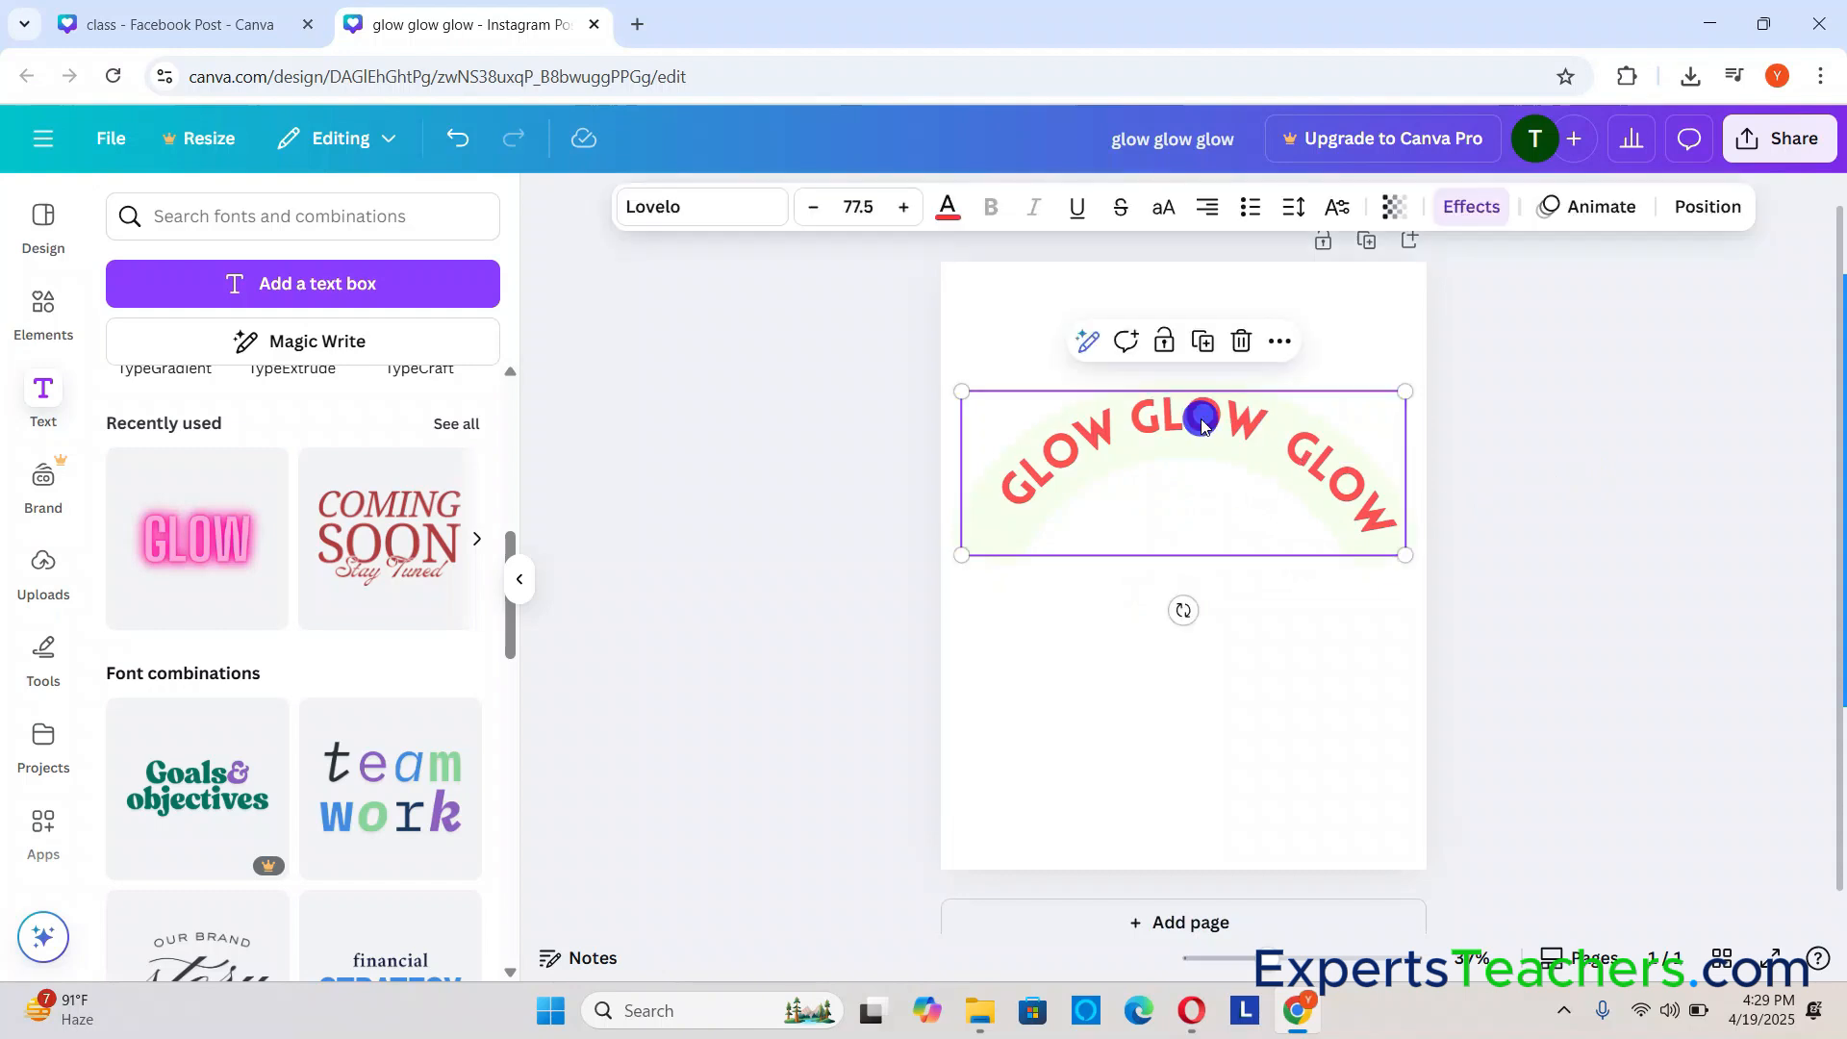
Step: Delete the curved GLOW text and place the recently used pink neon GLOW text style on the page
key(Delete)
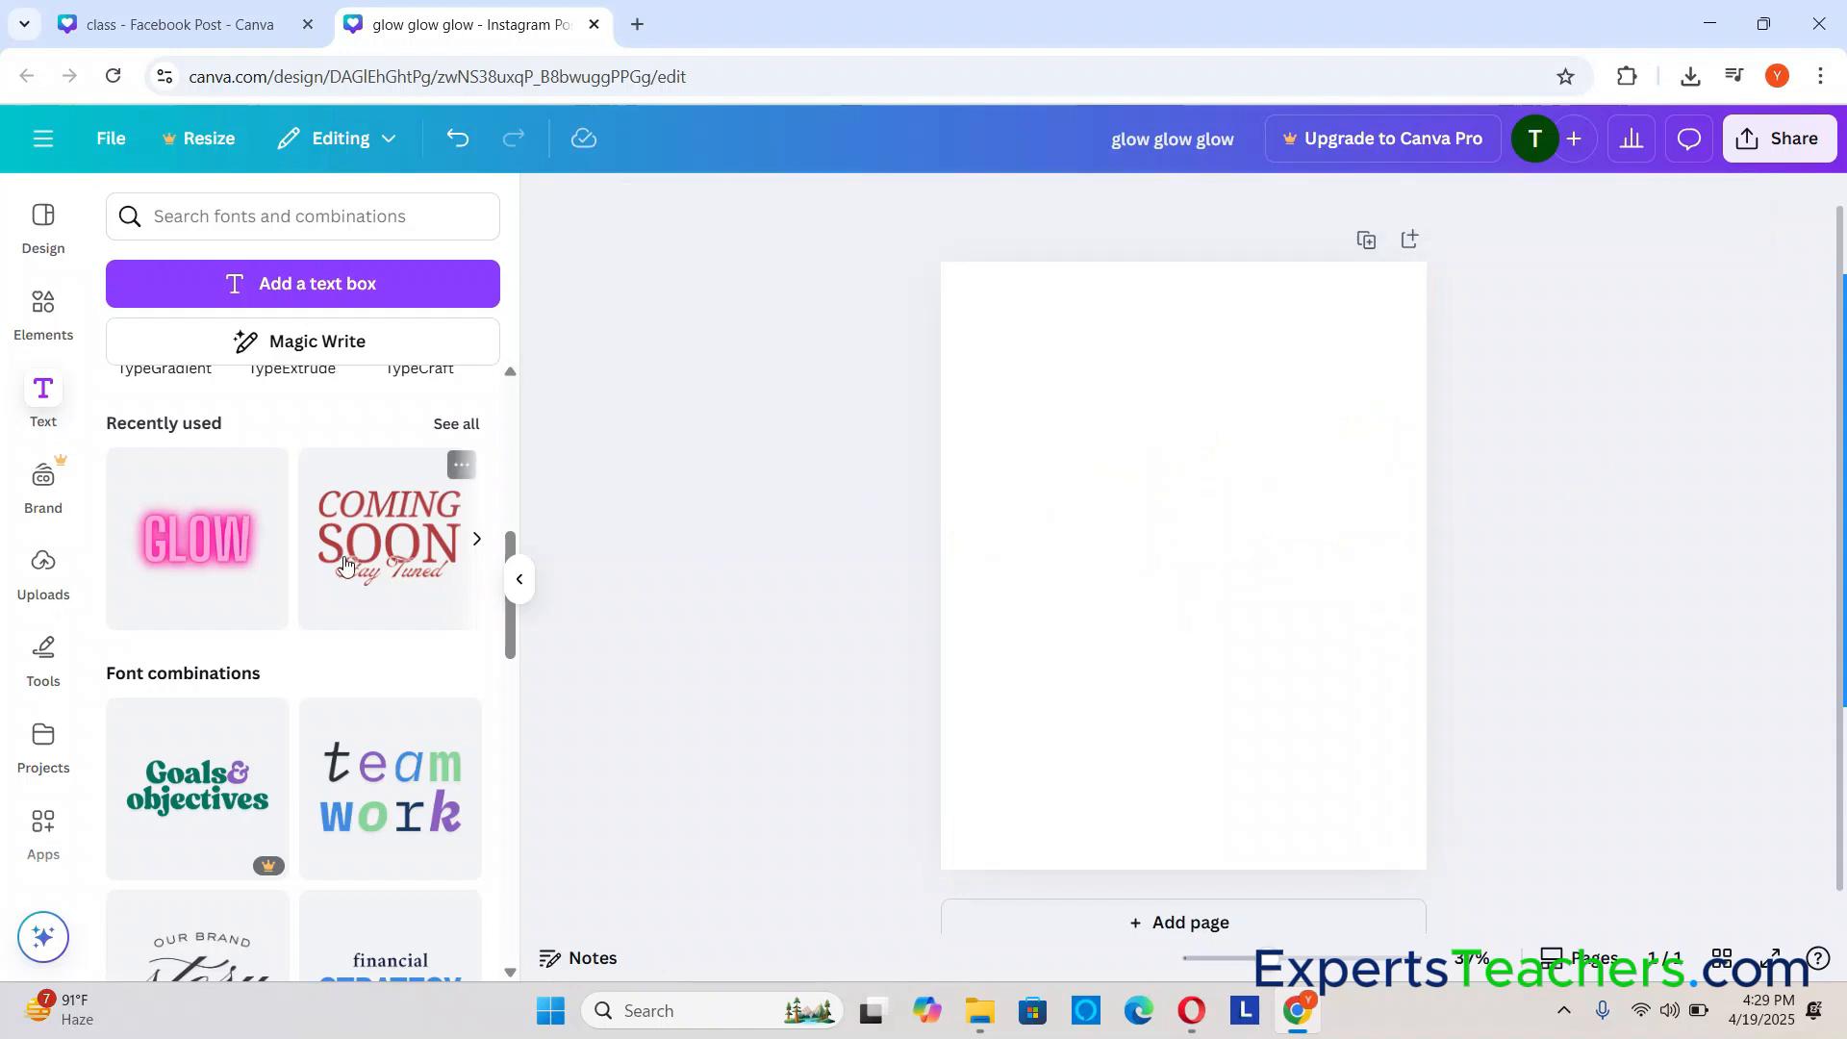
click(146, 592)
drag(149, 596, 1090, 523)
Step: Add two more lines reading GLOW below the neon GLOW text
click(1235, 492)
click(1303, 499)
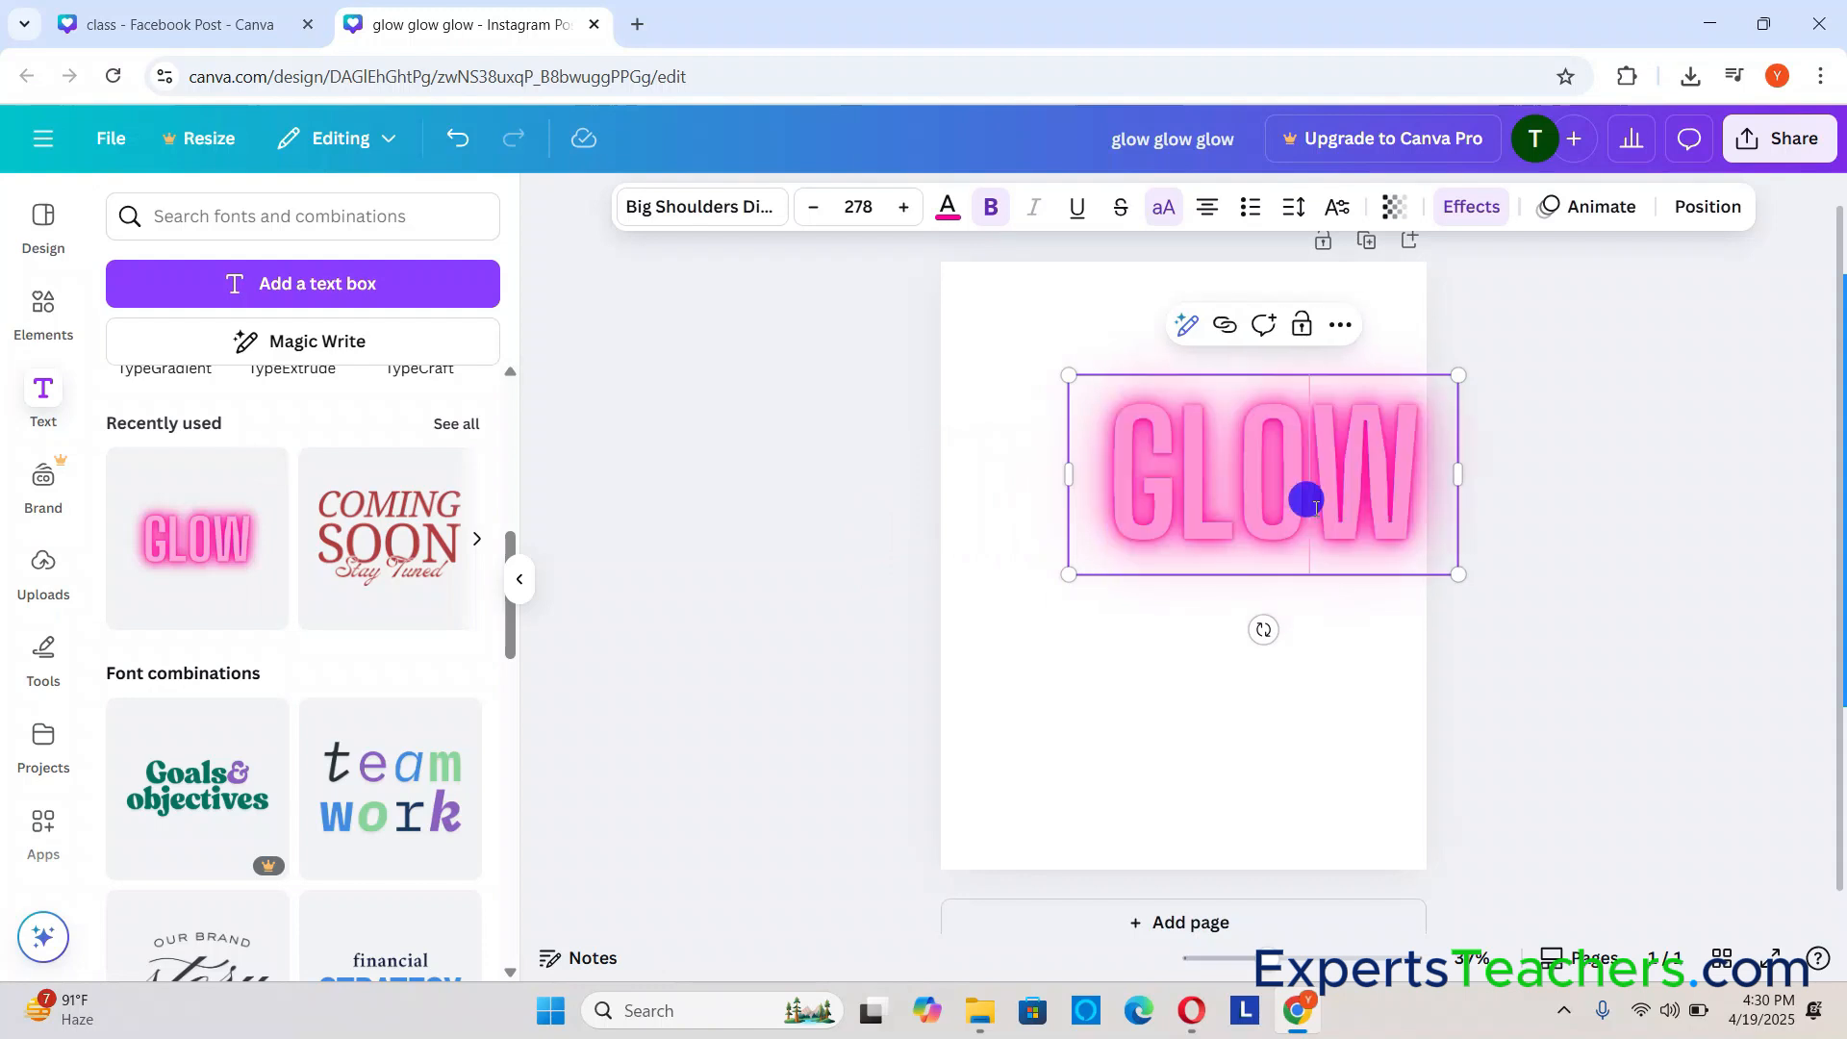
key(Return)
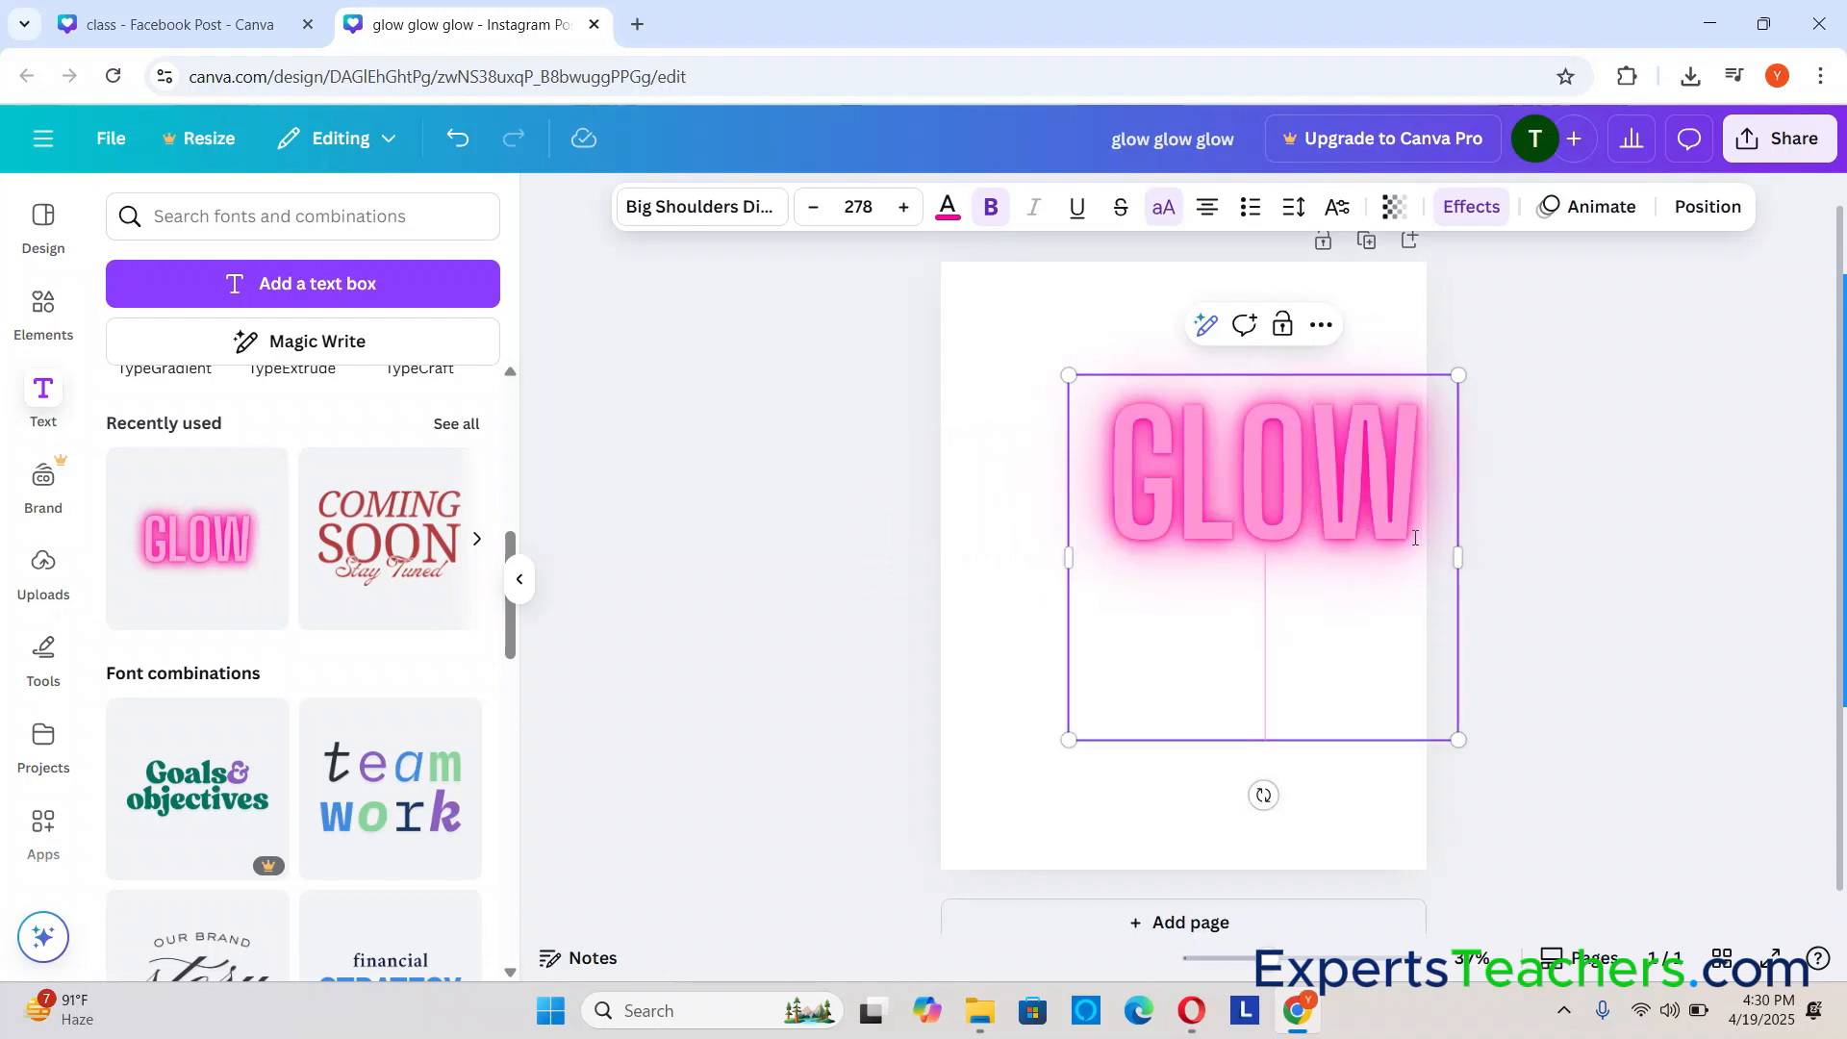
text(GLOW)
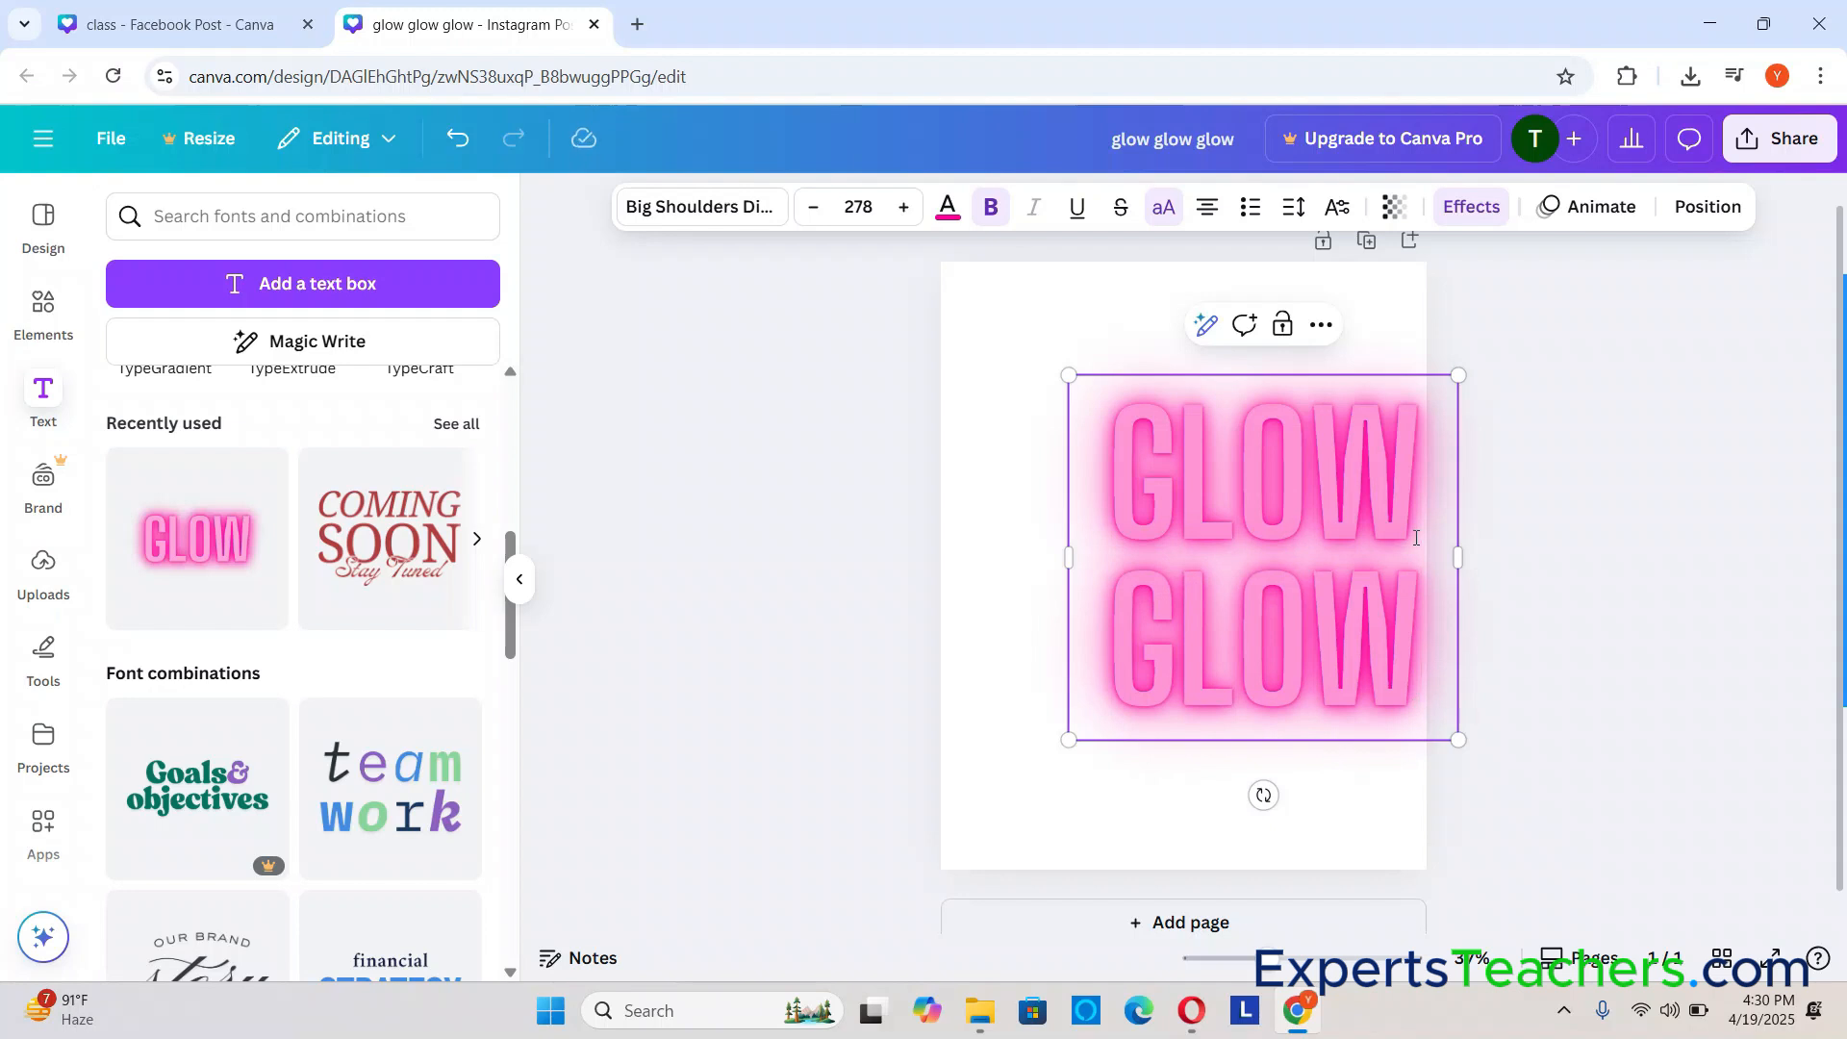
key(Return)
text(GLOW)
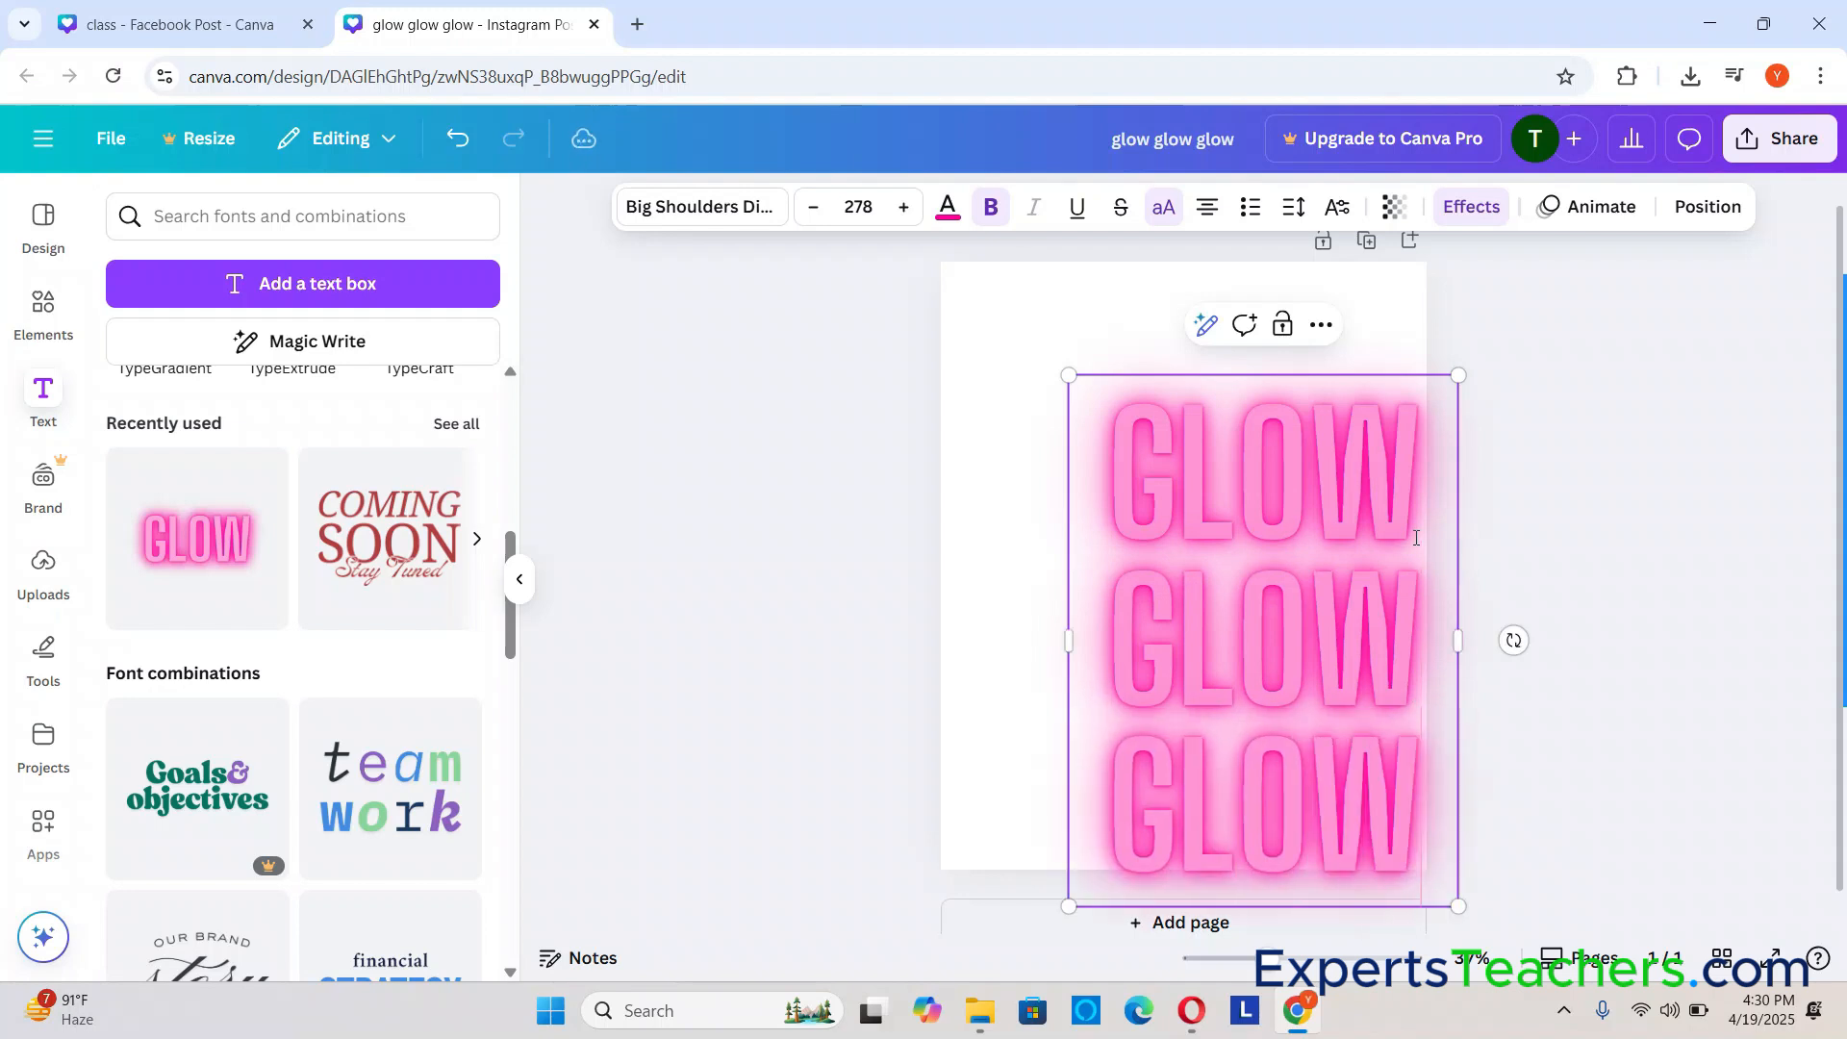
Step: Scale the three-line neon GLOW text down to font size 141 so it fits on the page
click(1576, 604)
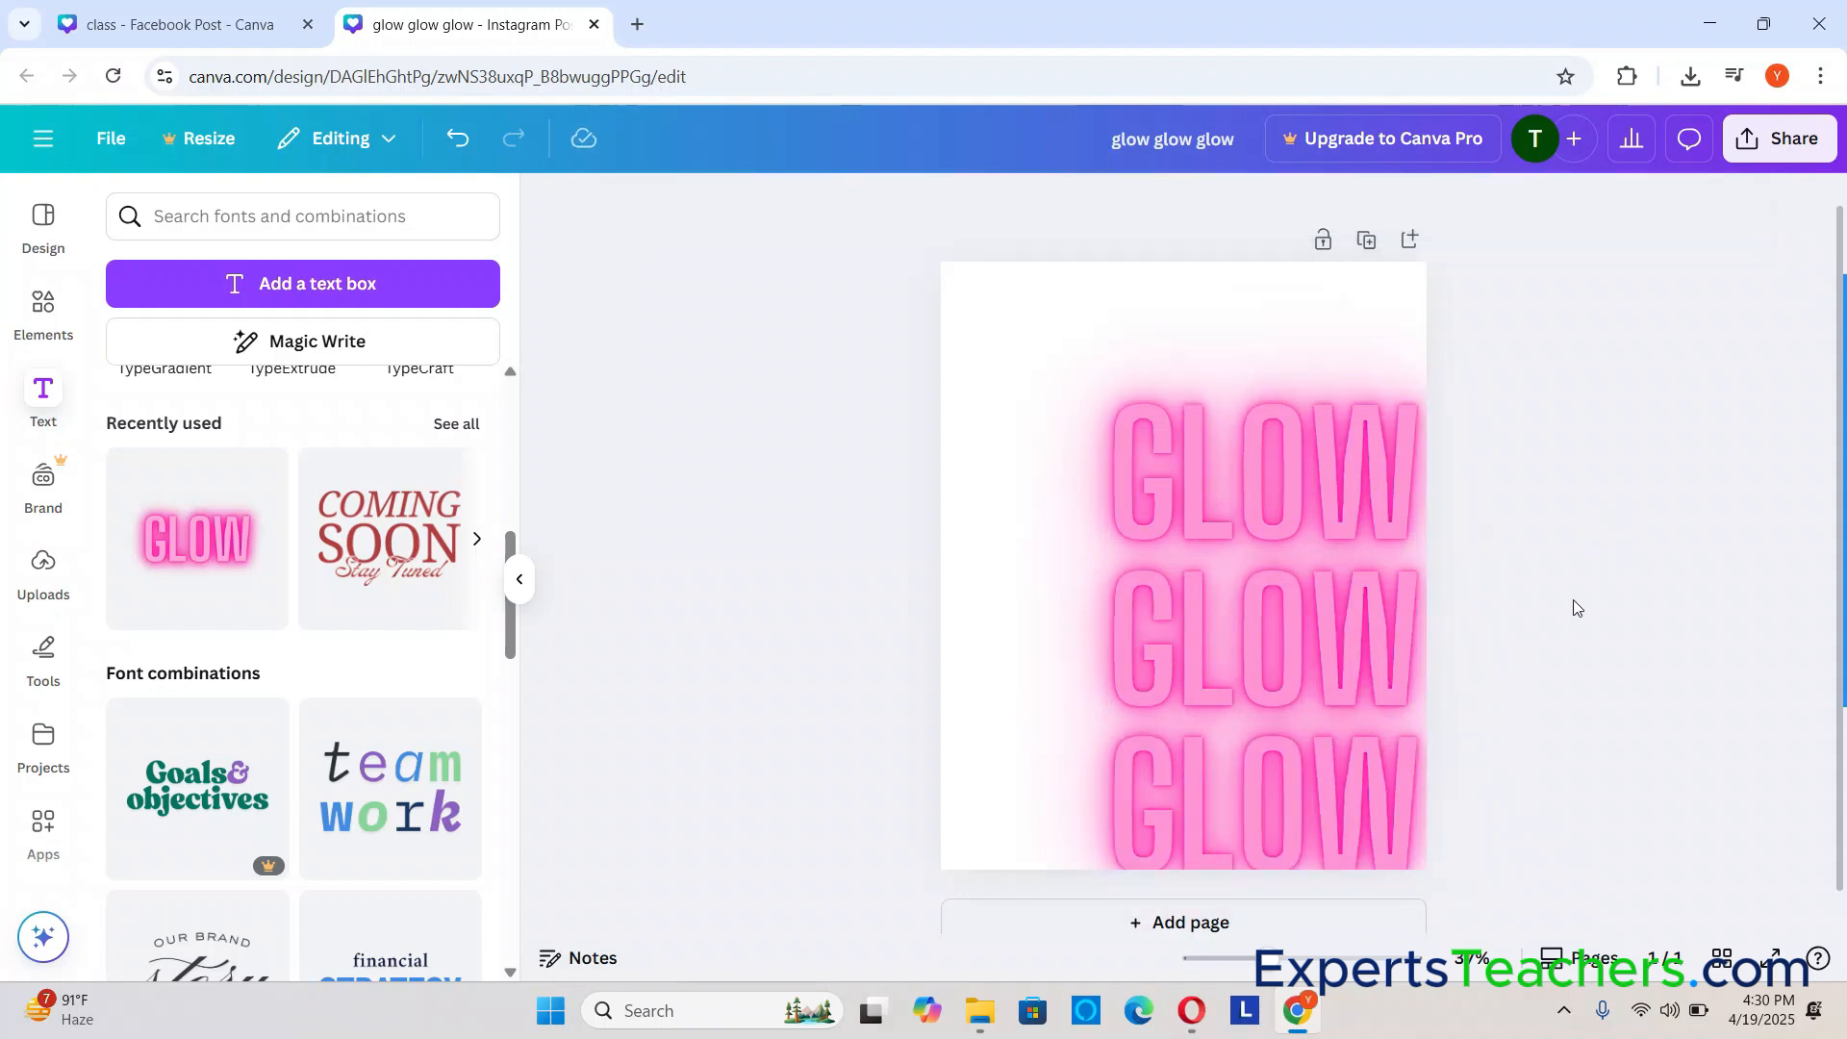
click(1346, 728)
drag(1459, 903, 1266, 644)
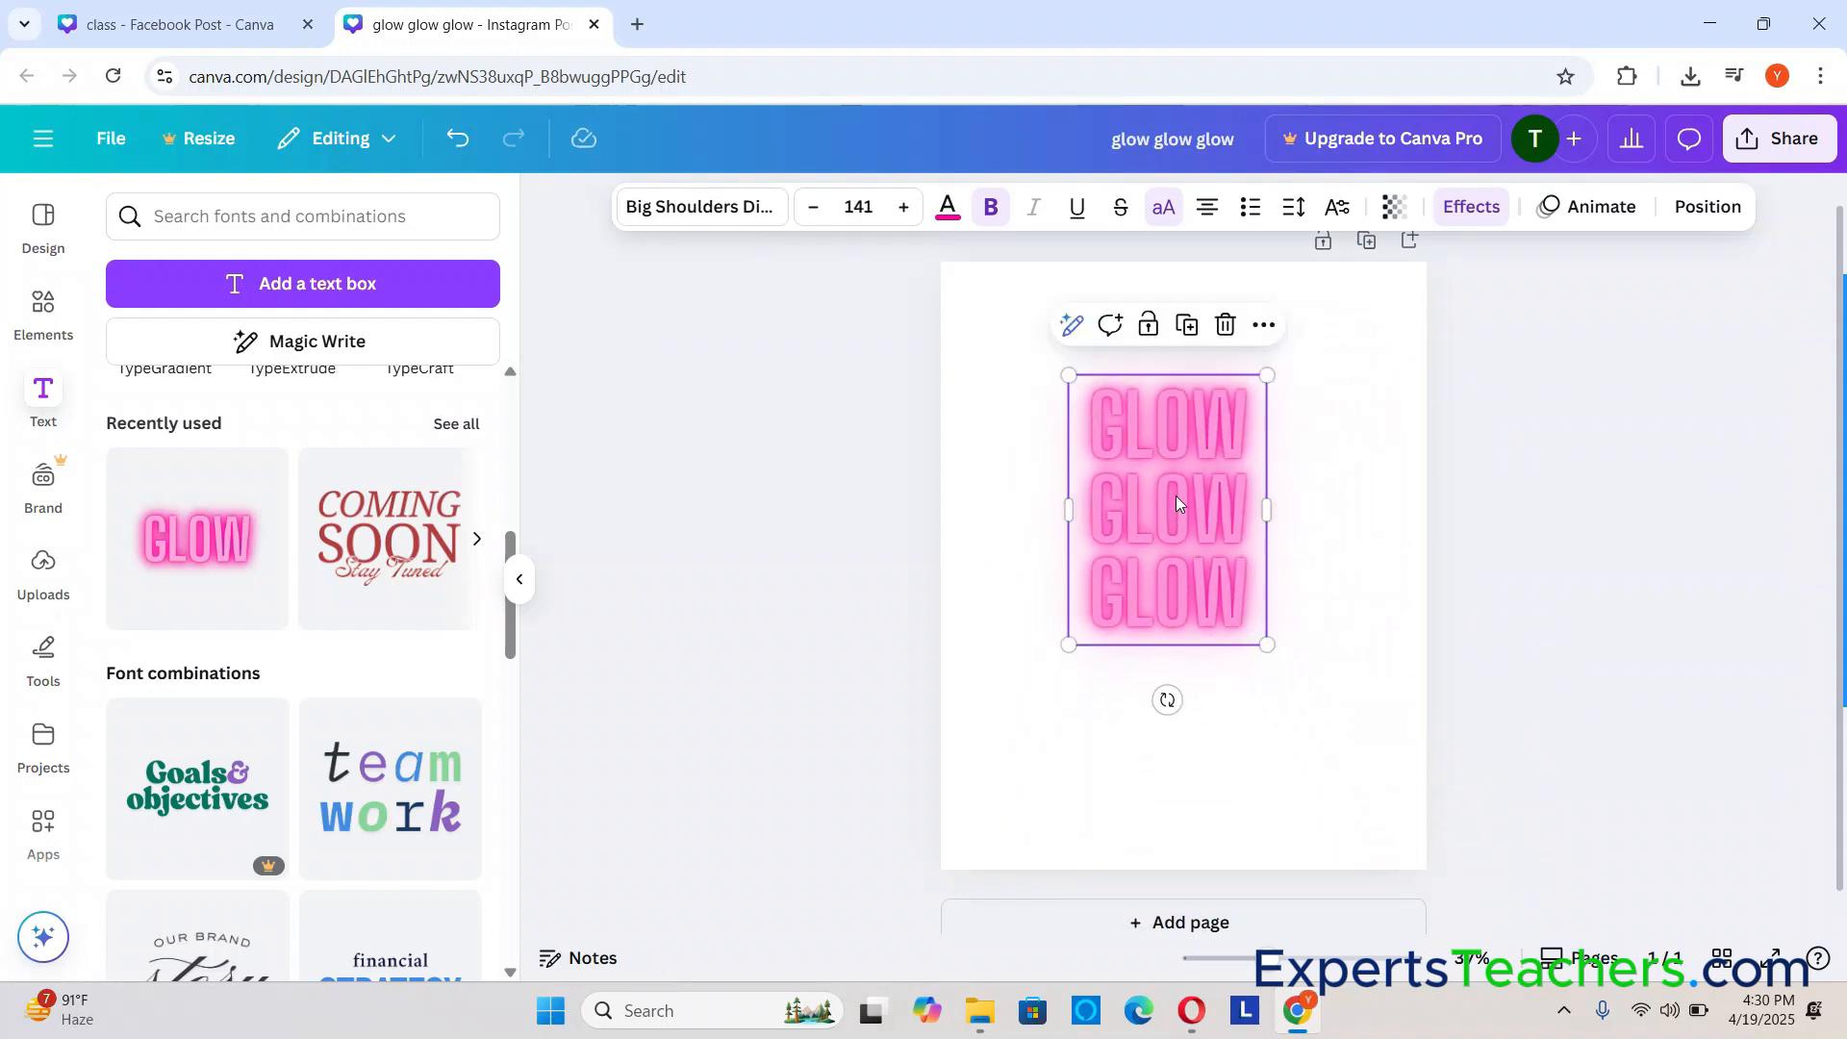
click(1296, 211)
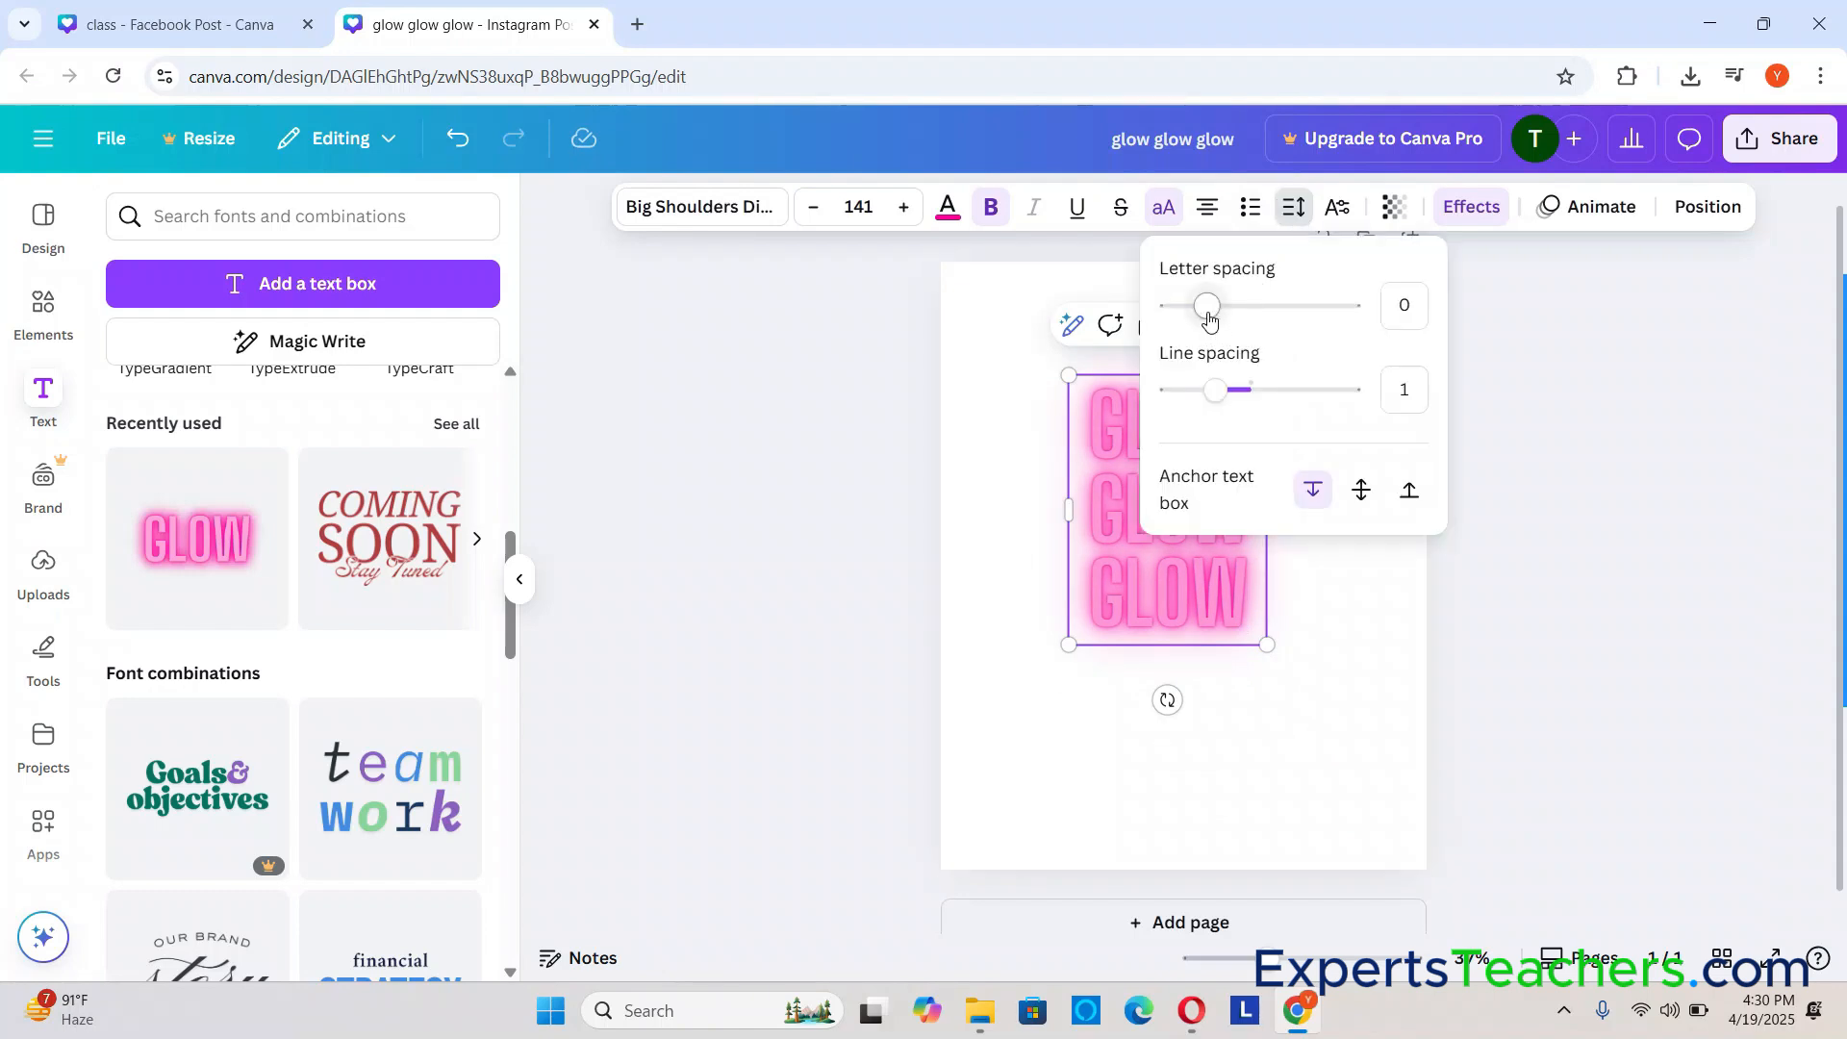
mouse_move(1209, 320)
mouse_down()
mouse_move(1232, 305)
mouse_move(1200, 290)
mouse_move(1209, 303)
mouse_up()
click(1614, 432)
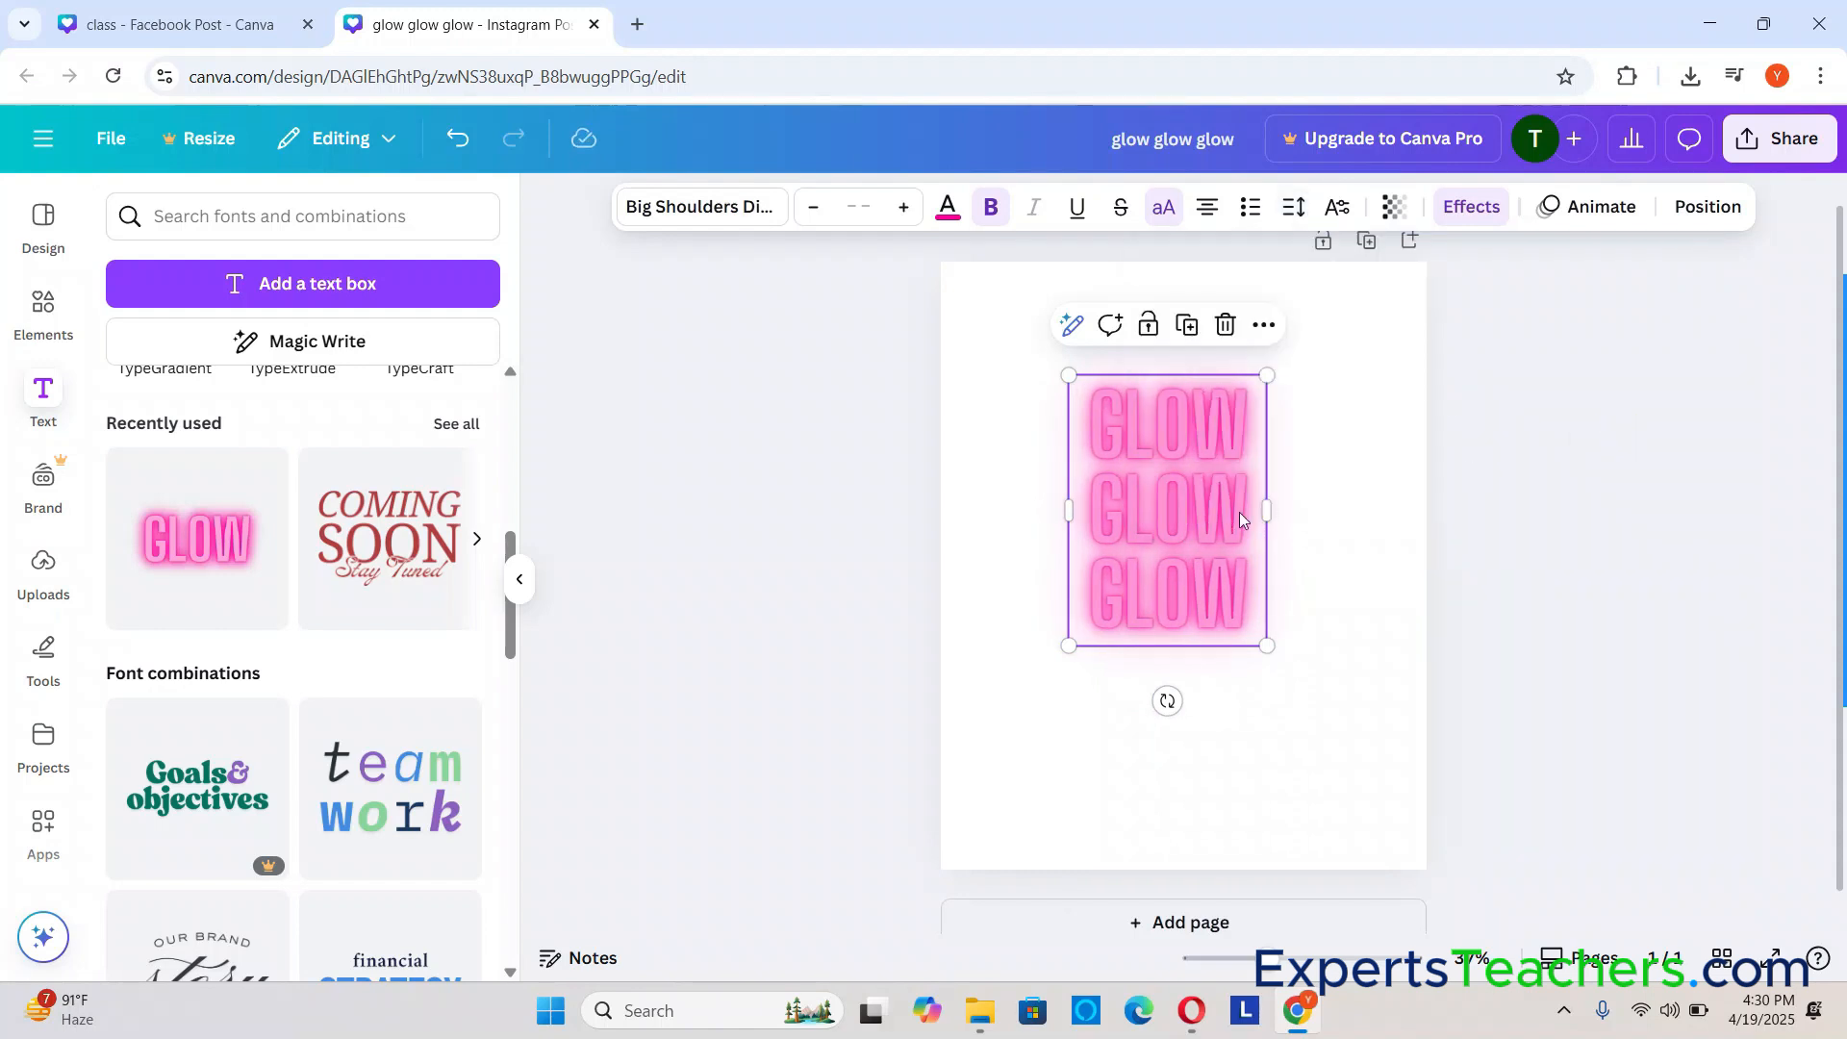
Step: Widen the neon GLOW text box on both sides and set letter spacing to 237 and line spacing to 1.61
drag(1275, 507, 1401, 490)
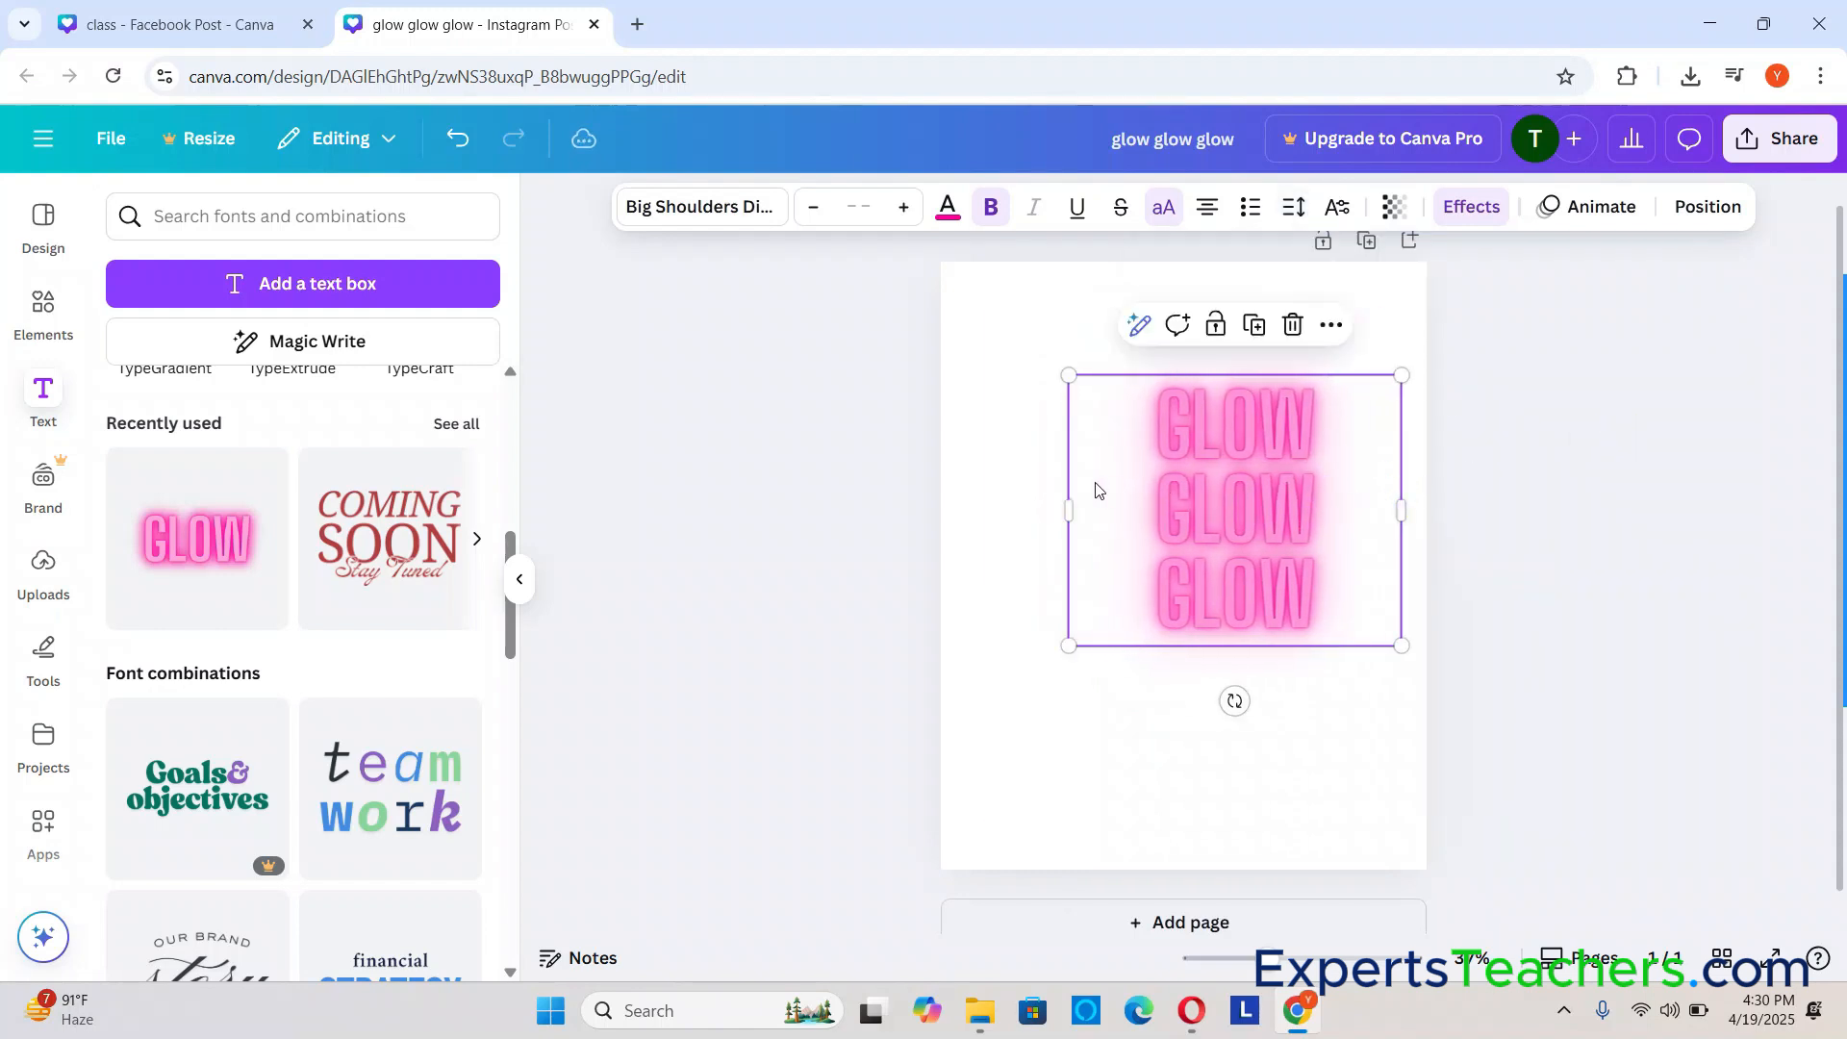
drag(1070, 518, 960, 495)
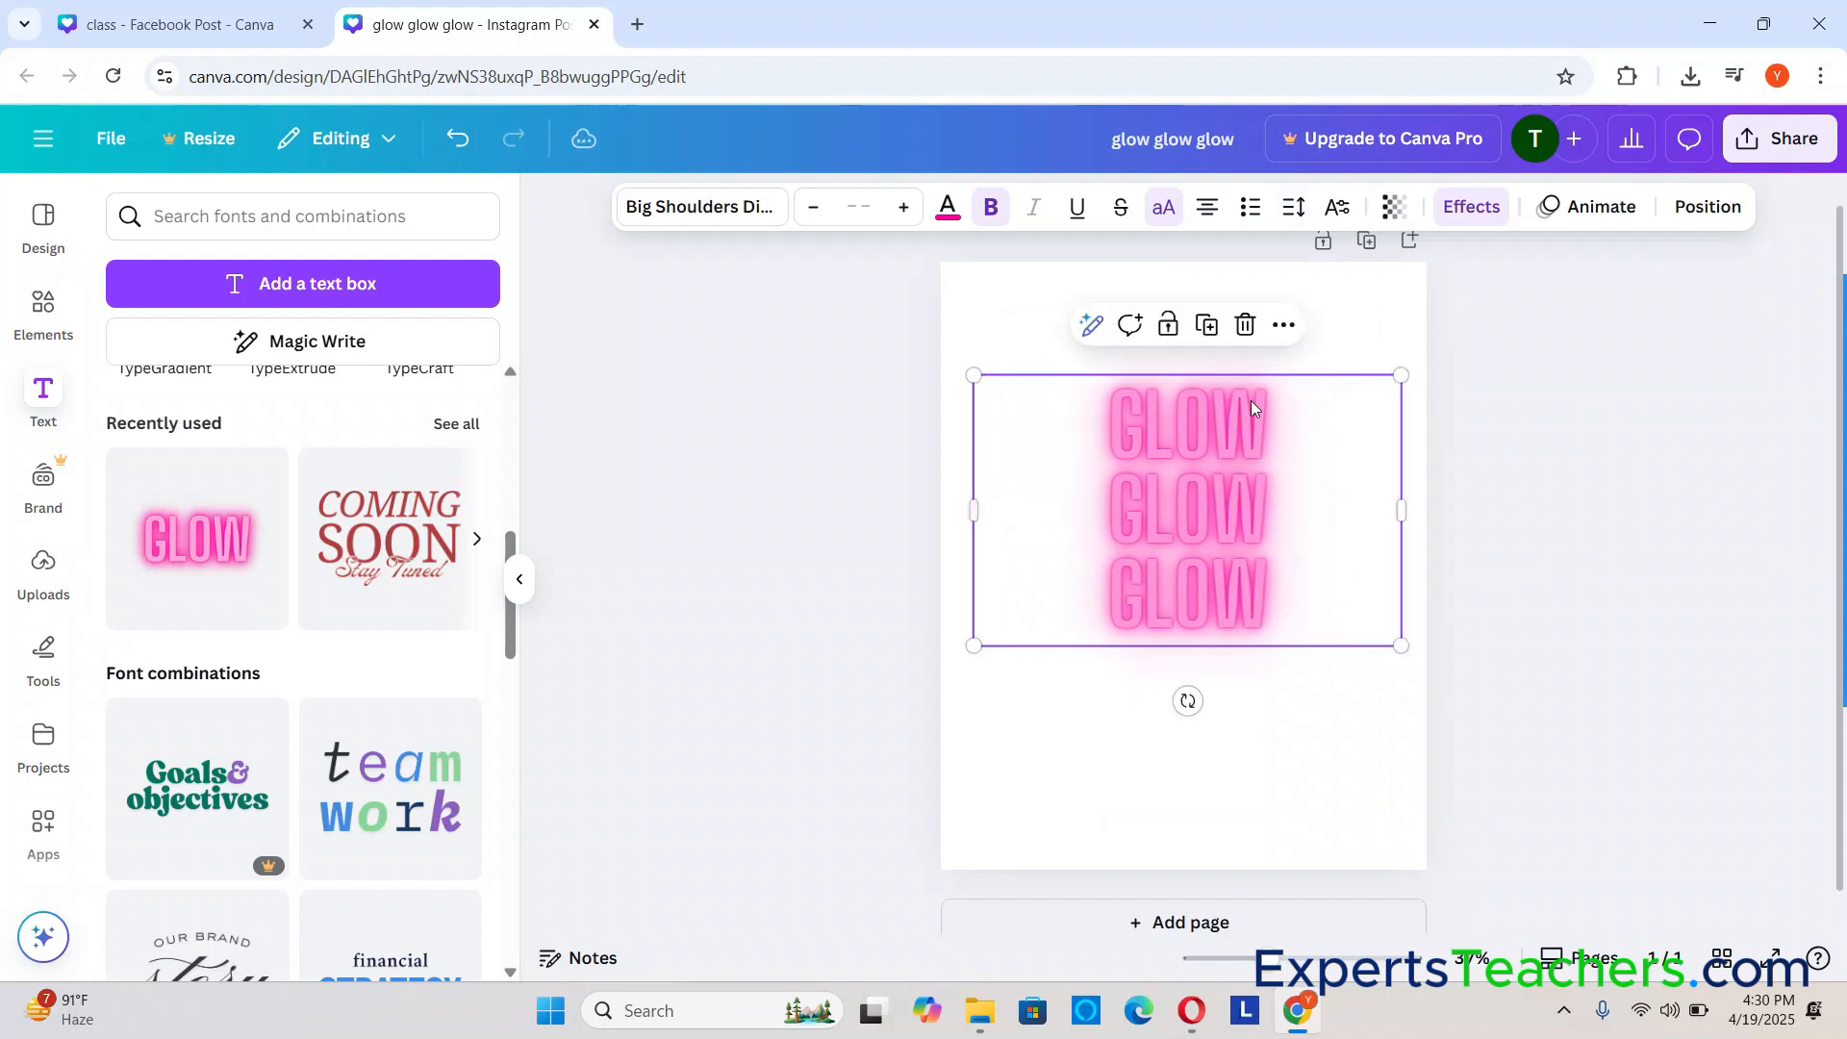
click(1289, 204)
drag(1211, 306, 1248, 306)
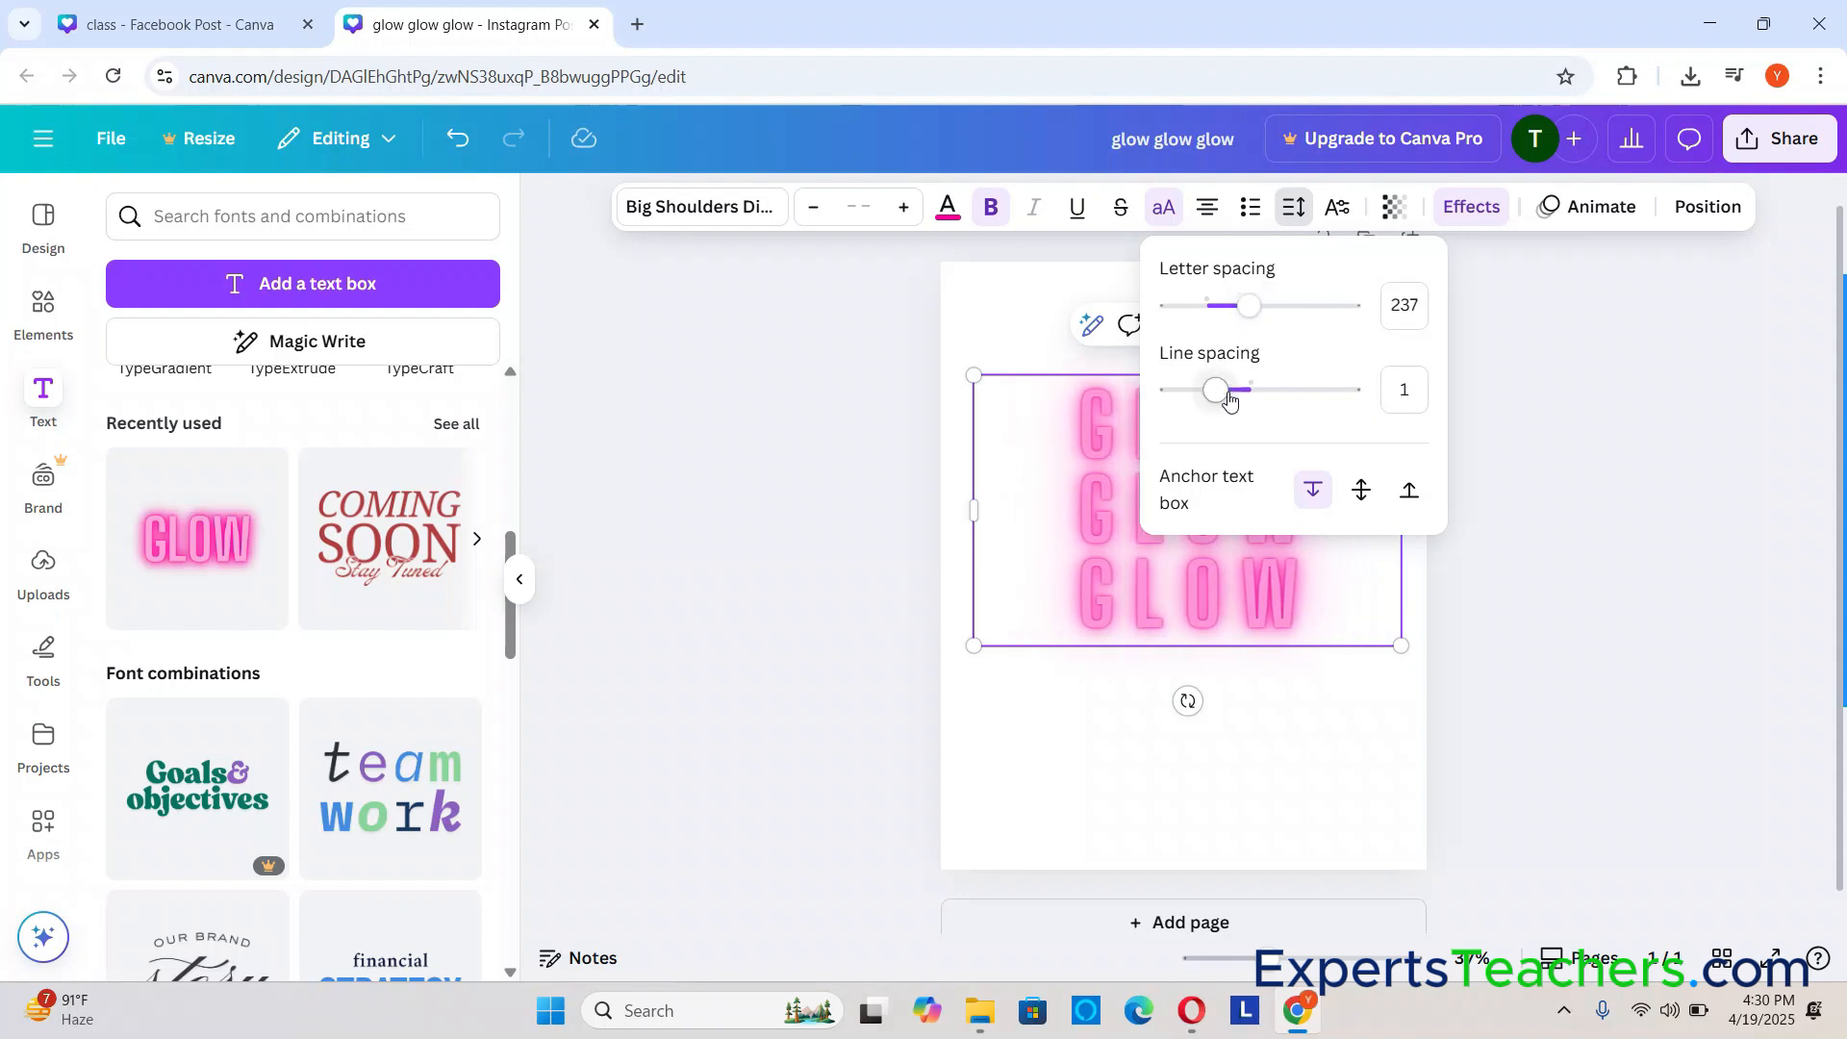
drag(1218, 398, 1271, 398)
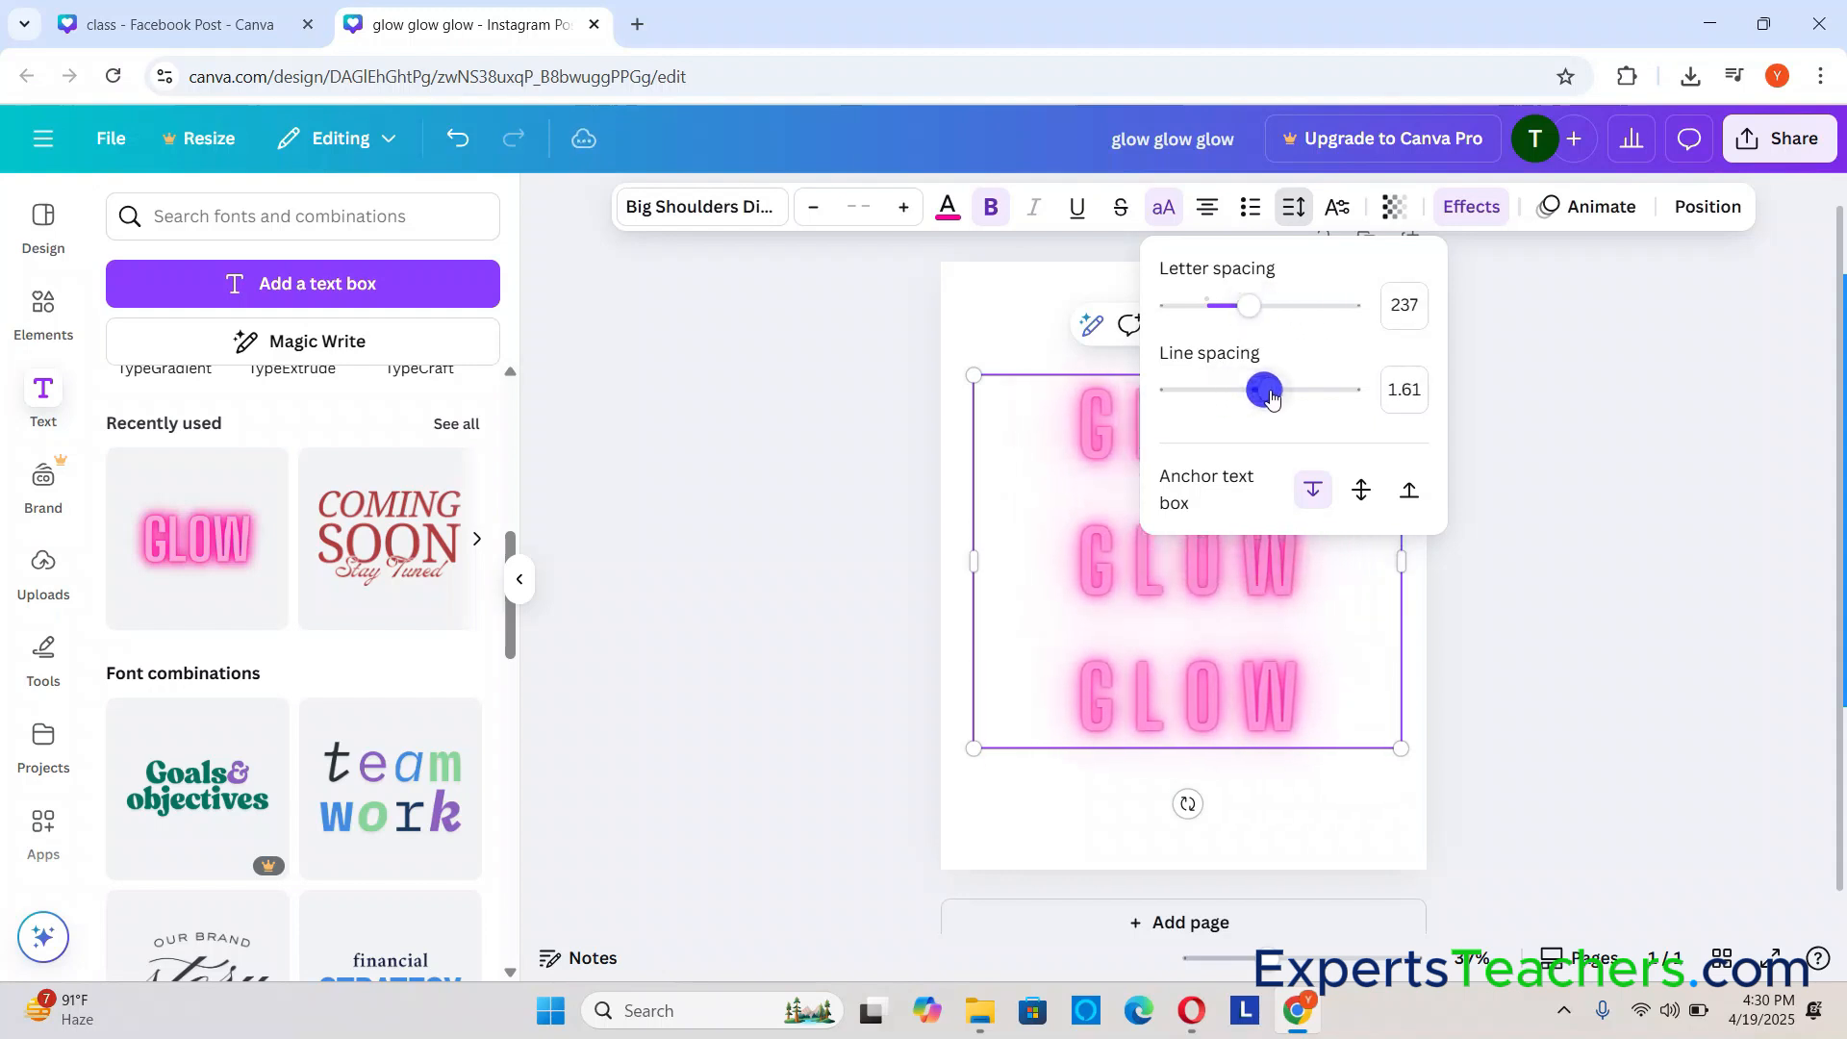
click(1679, 504)
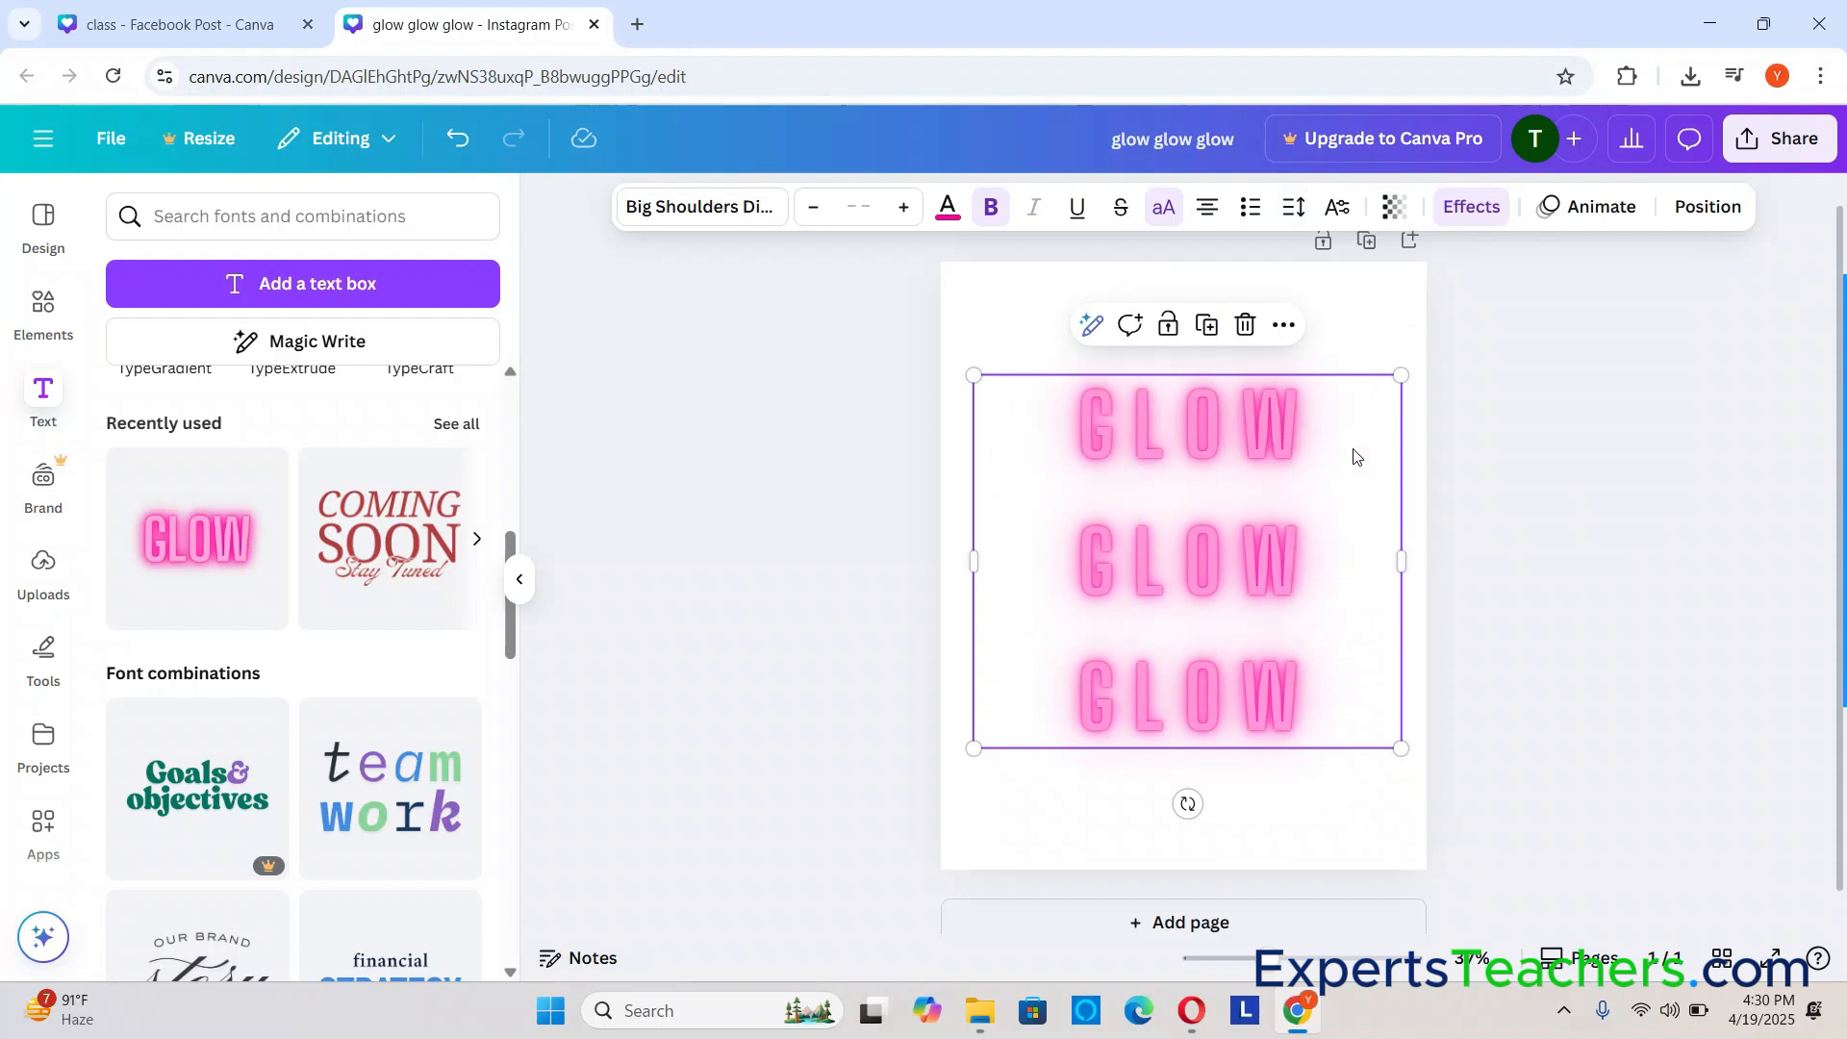
click(1589, 512)
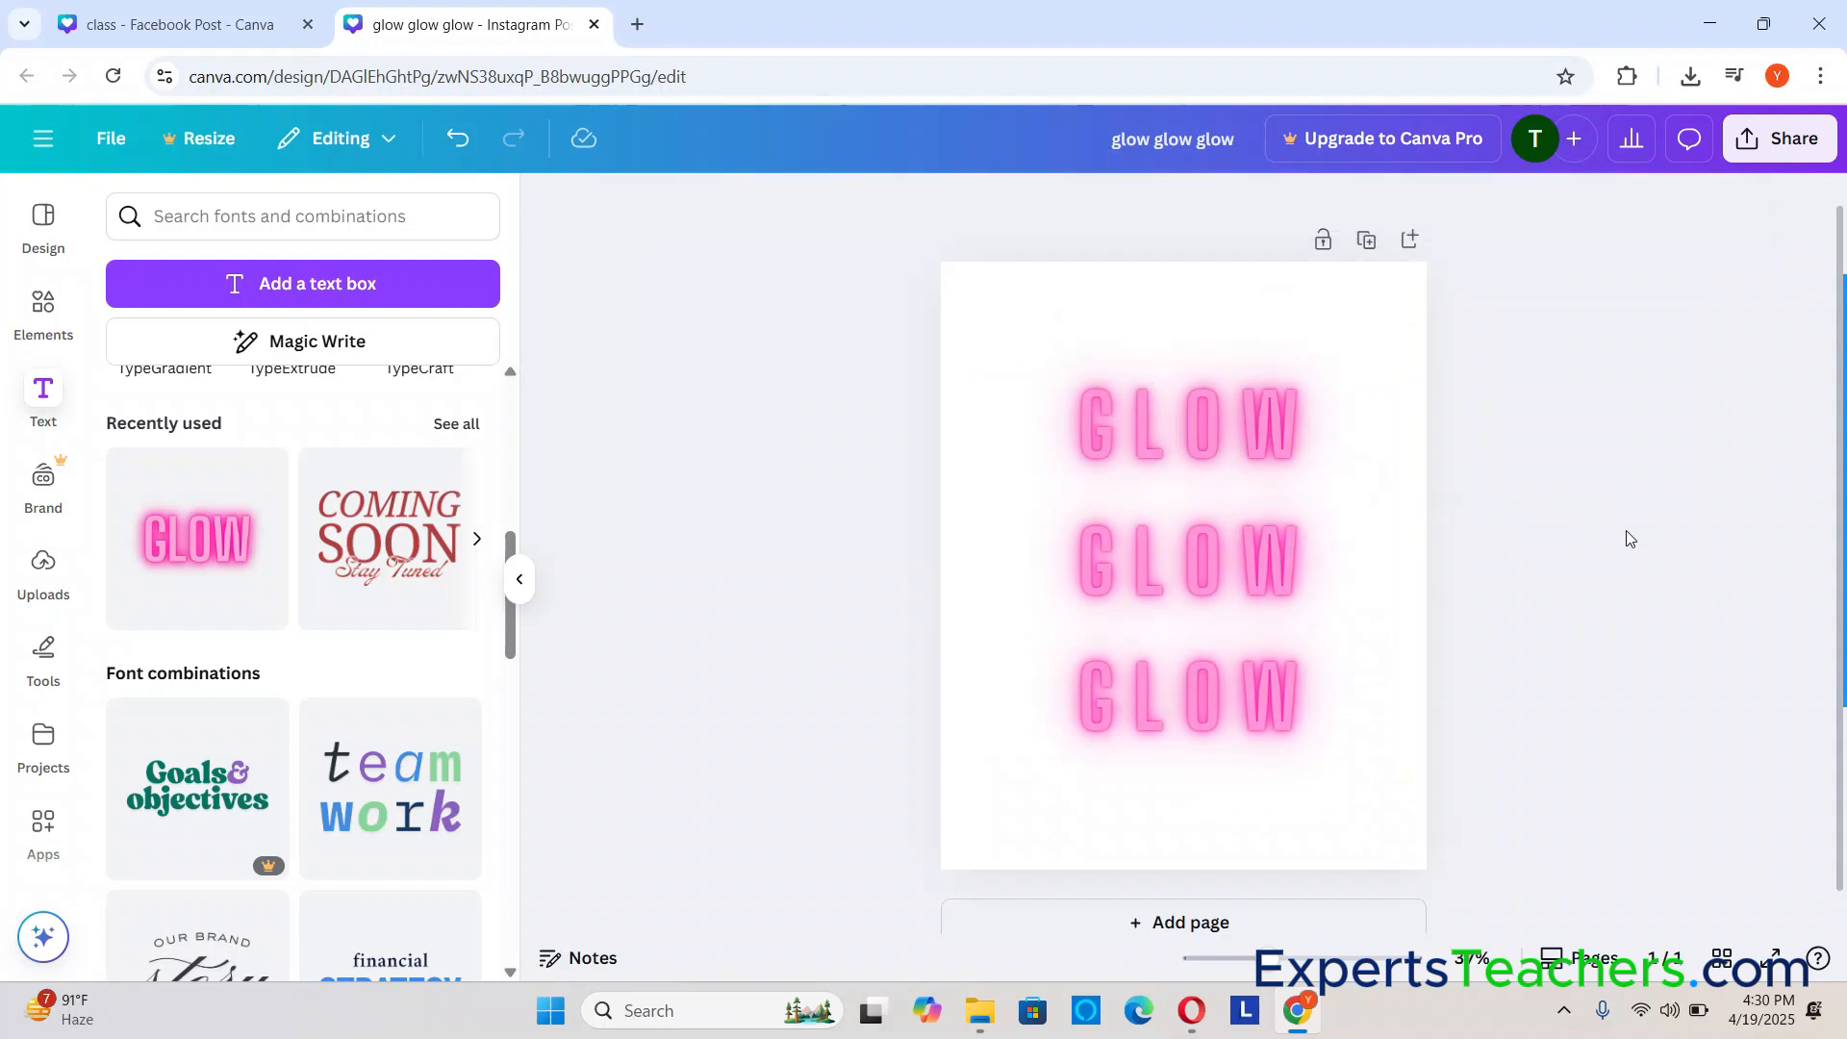
Step: Set the GLOW text's letter spacing to 695 and line spacing to 2.24, and move it up within the page
click(1268, 524)
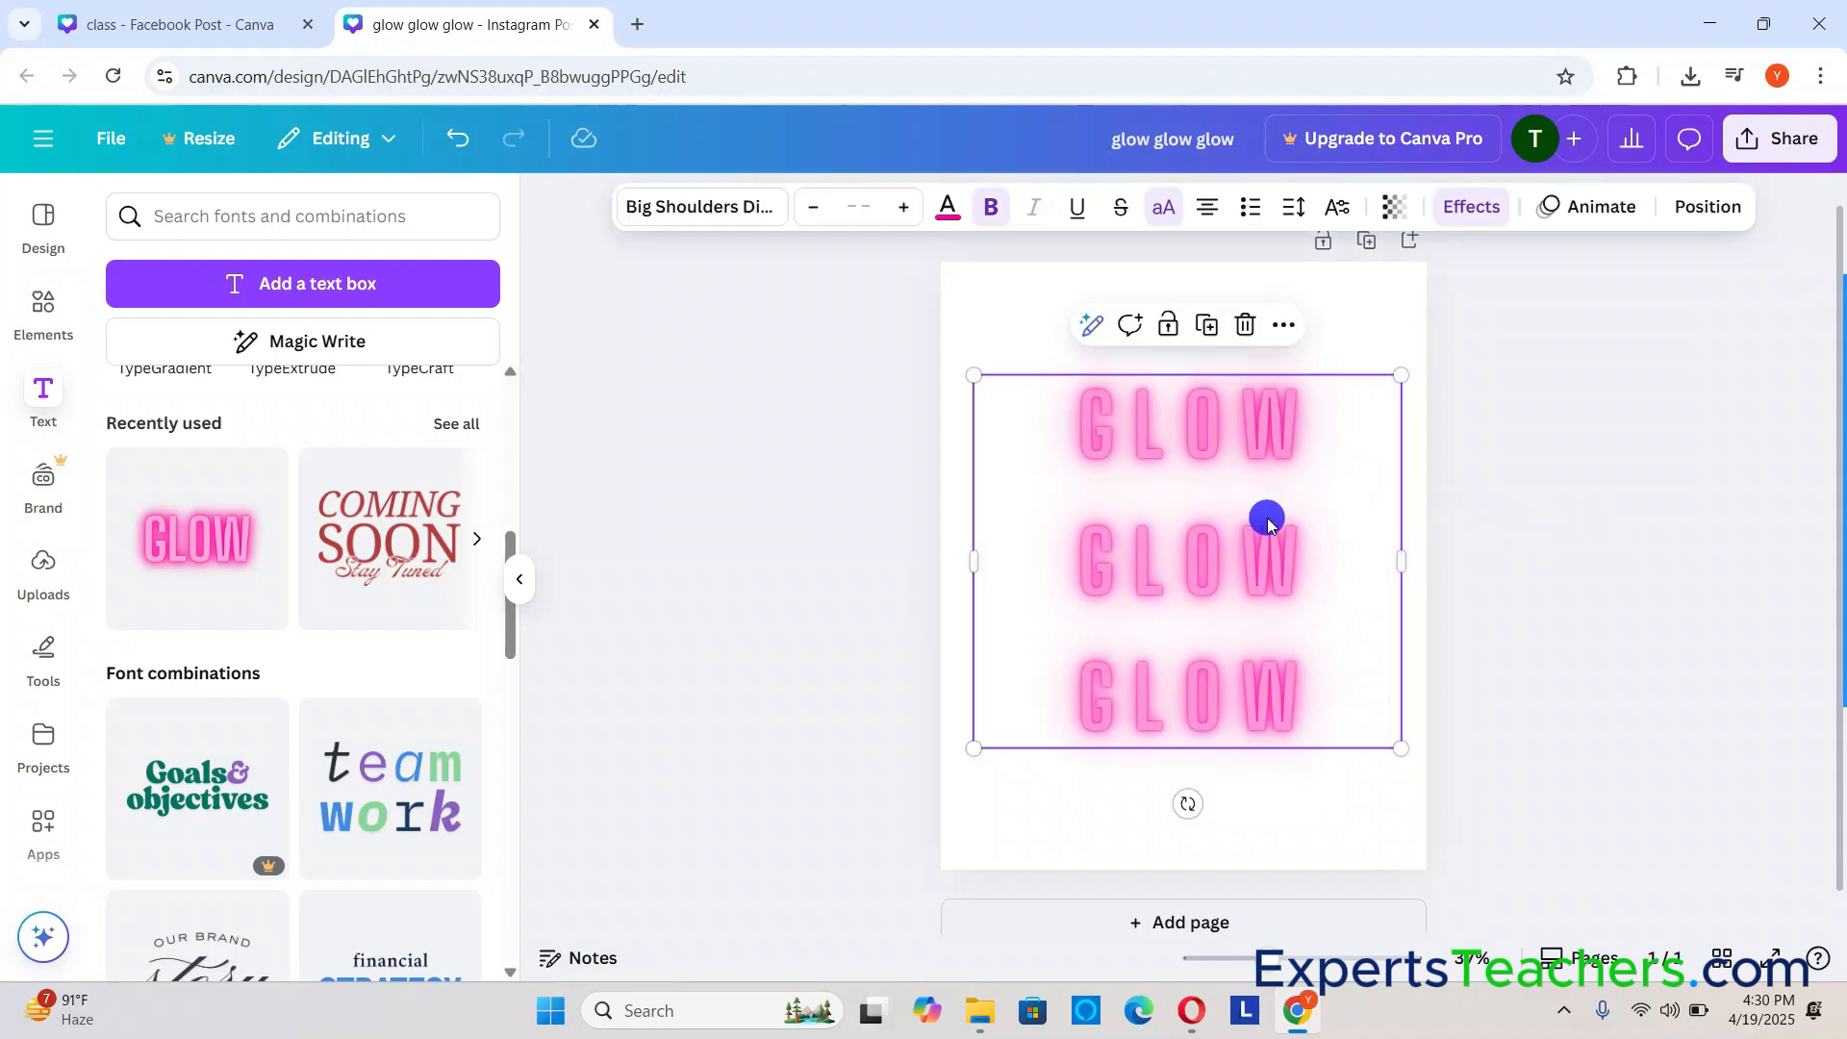
click(1294, 220)
drag(1244, 316, 1336, 307)
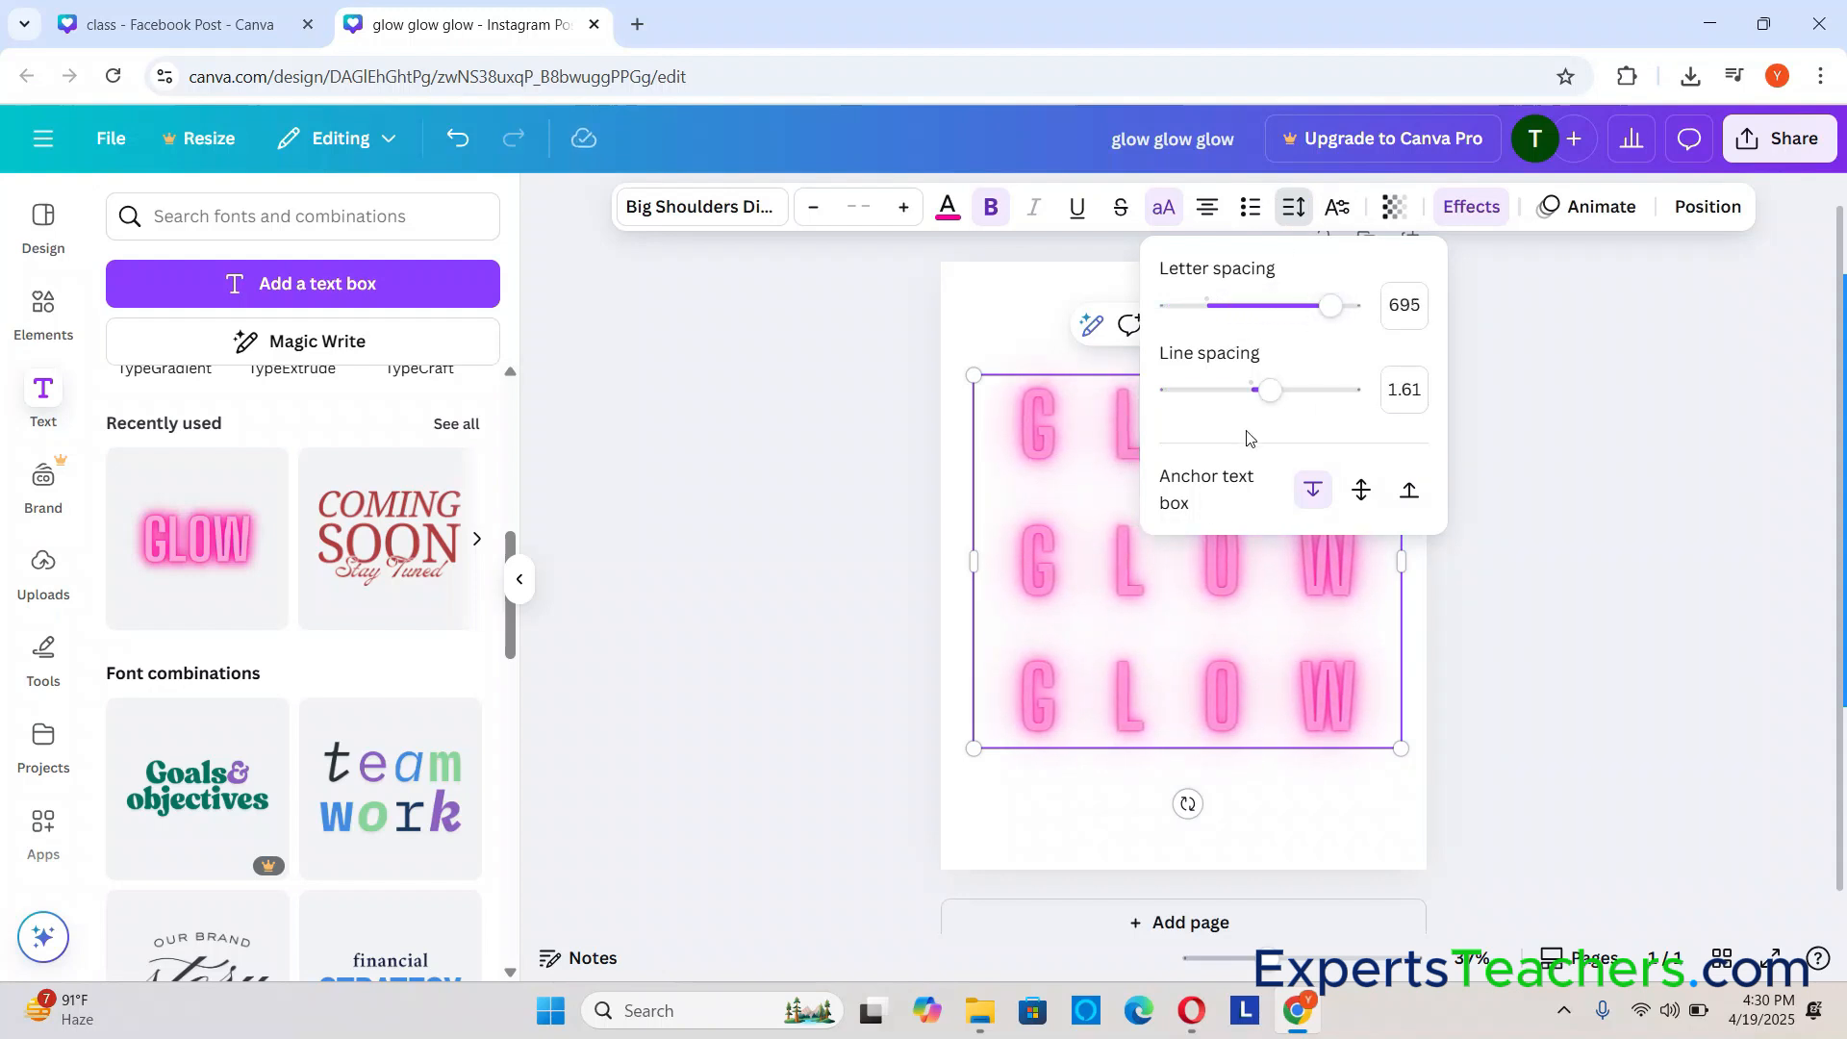
drag(1270, 391, 1326, 390)
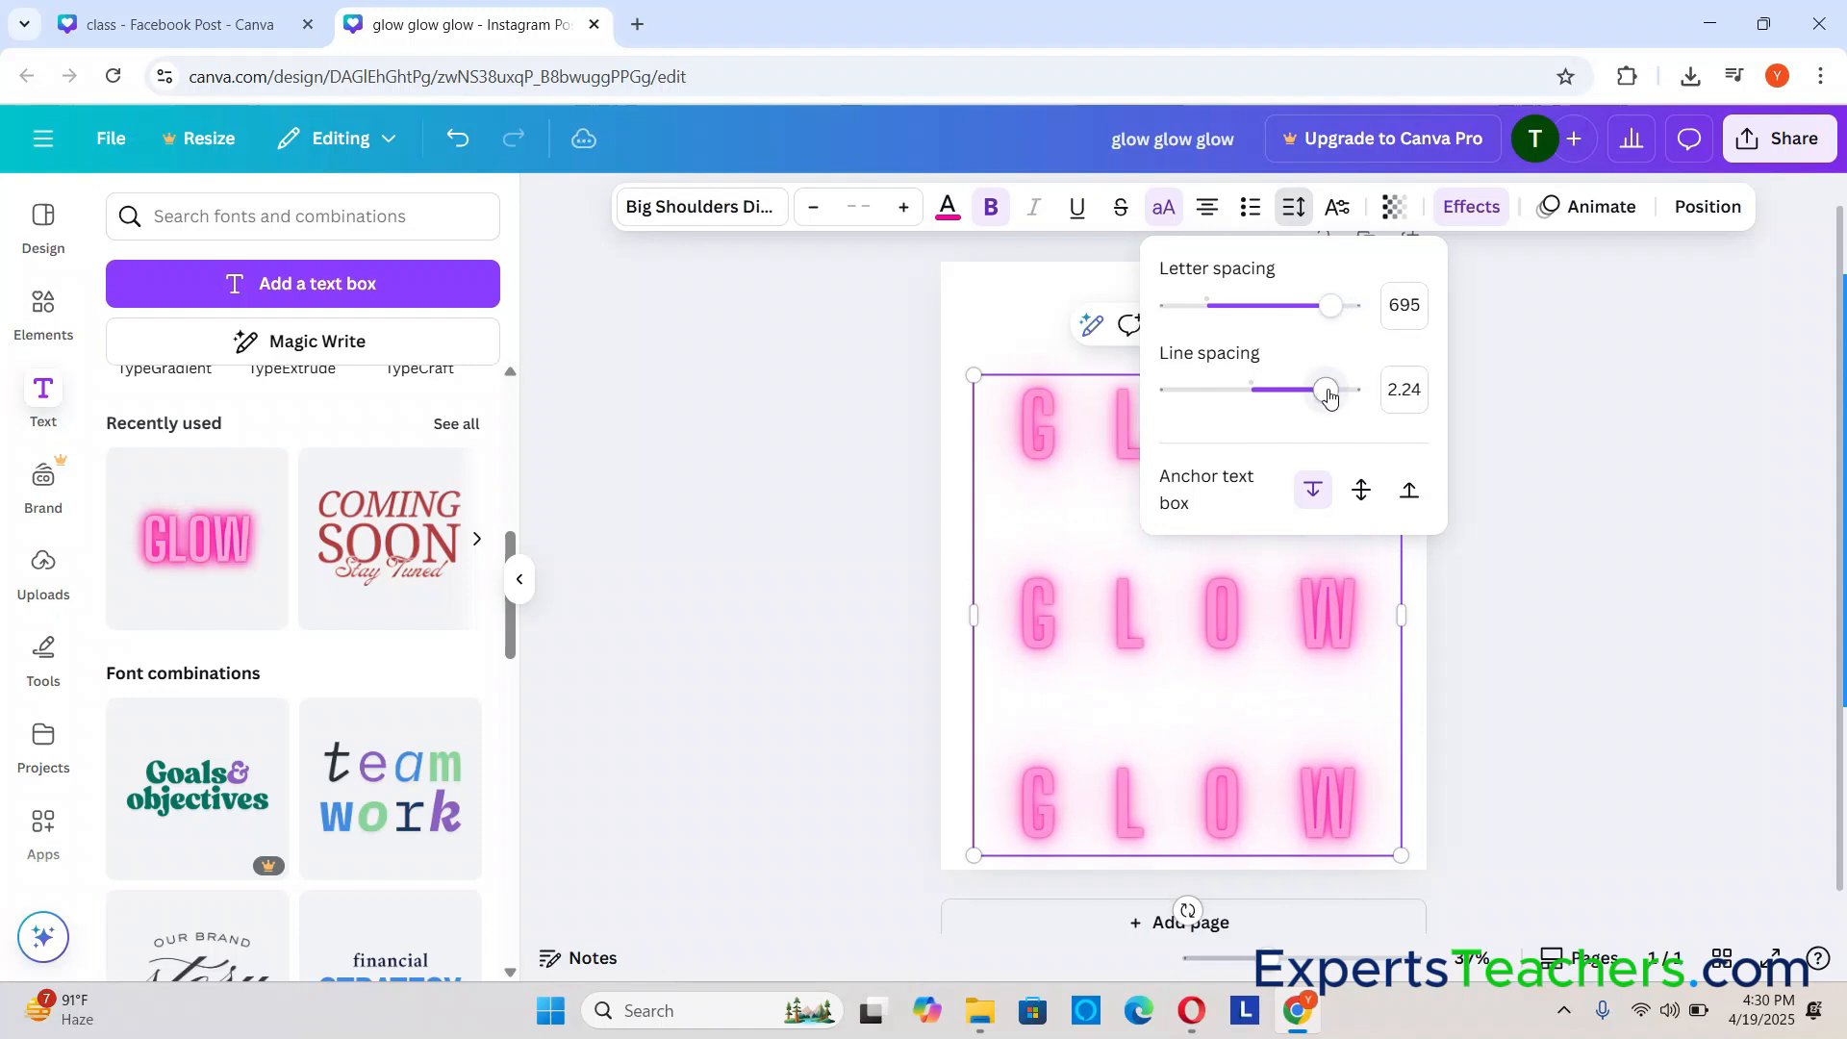
click(1710, 539)
drag(1207, 684, 1220, 618)
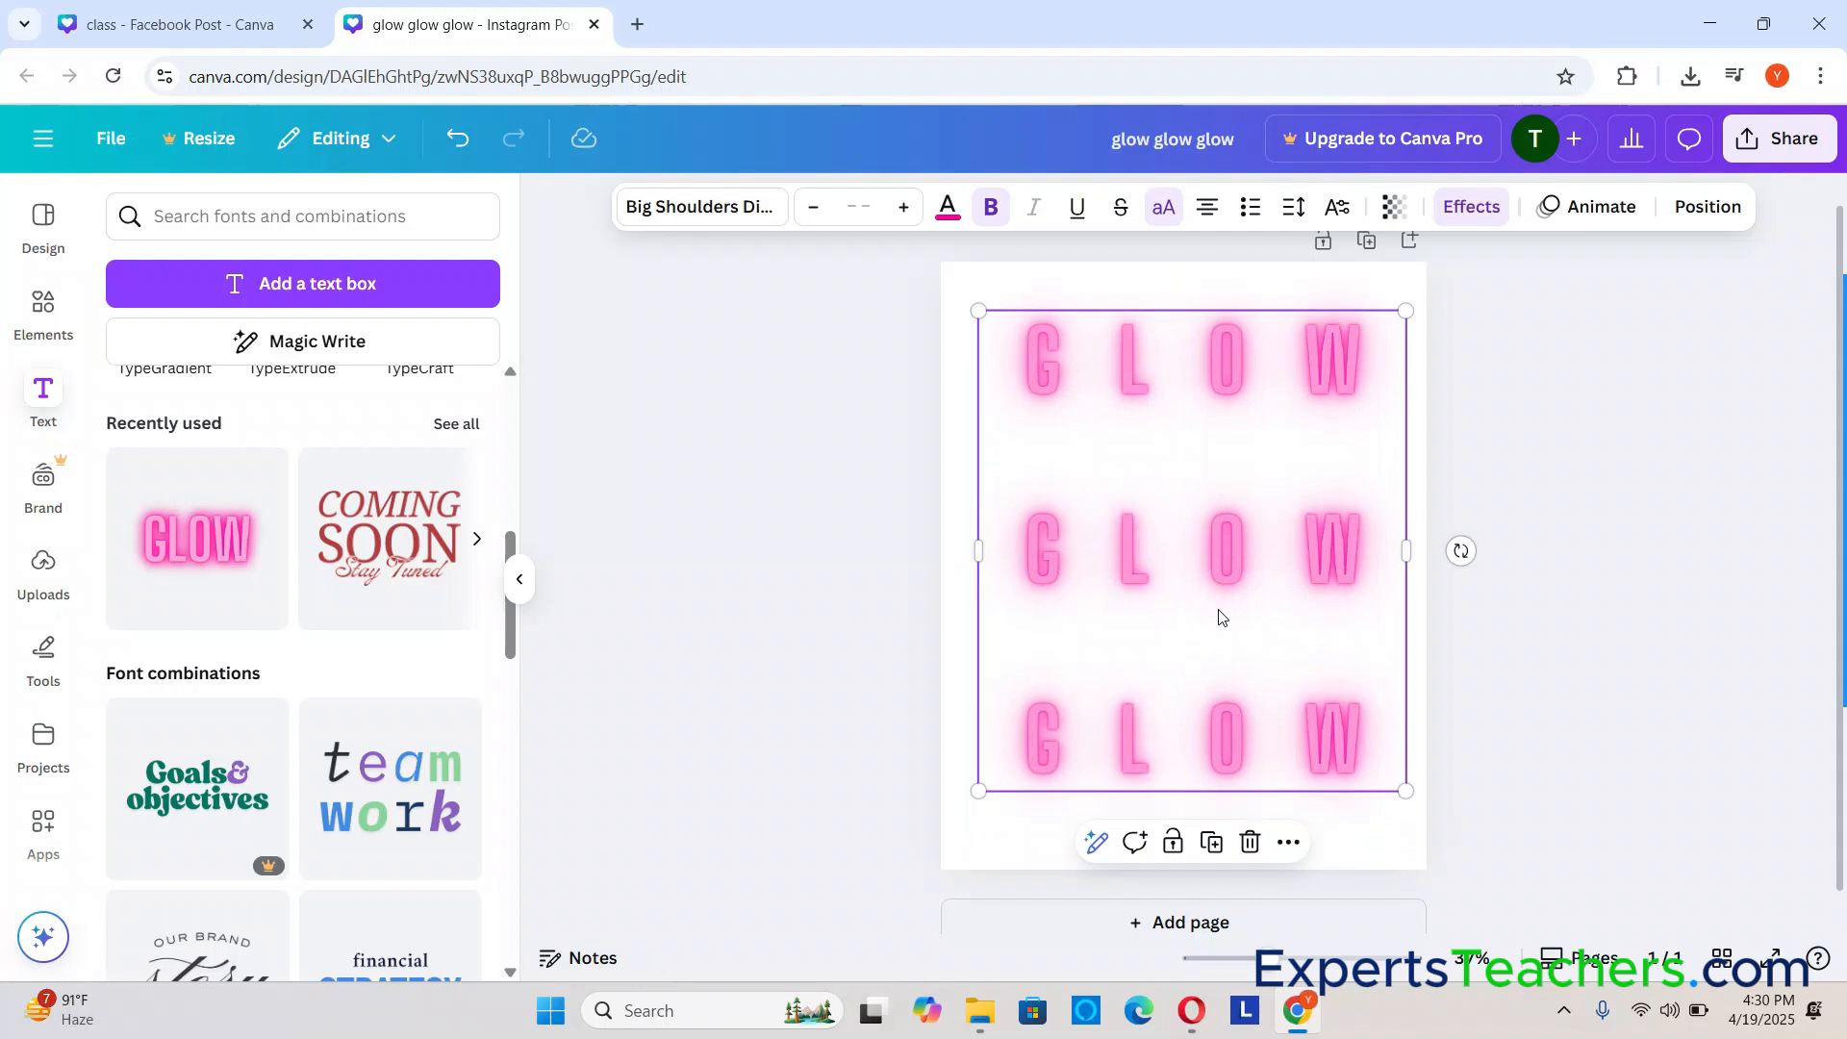
click(1616, 532)
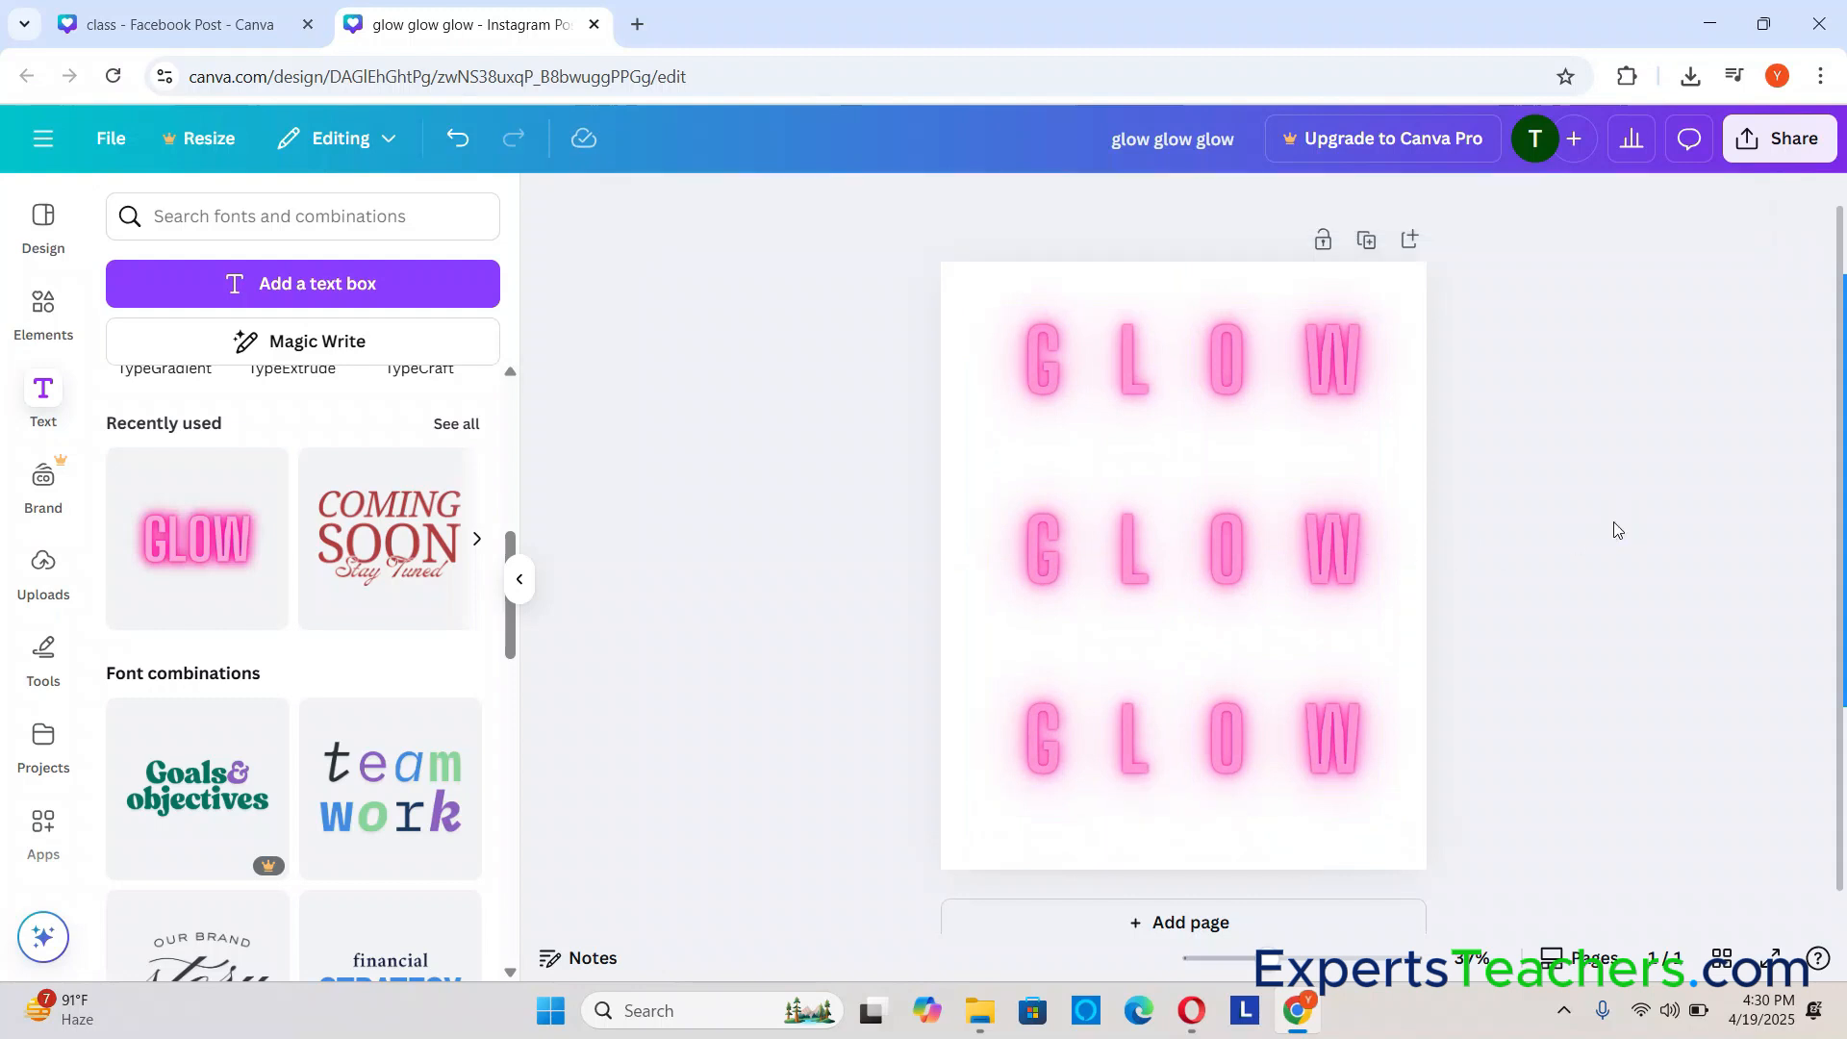
Step: Examine the GLOW text's superscript, subscript, kerning and ligature options, and try the transparency setting
click(1204, 420)
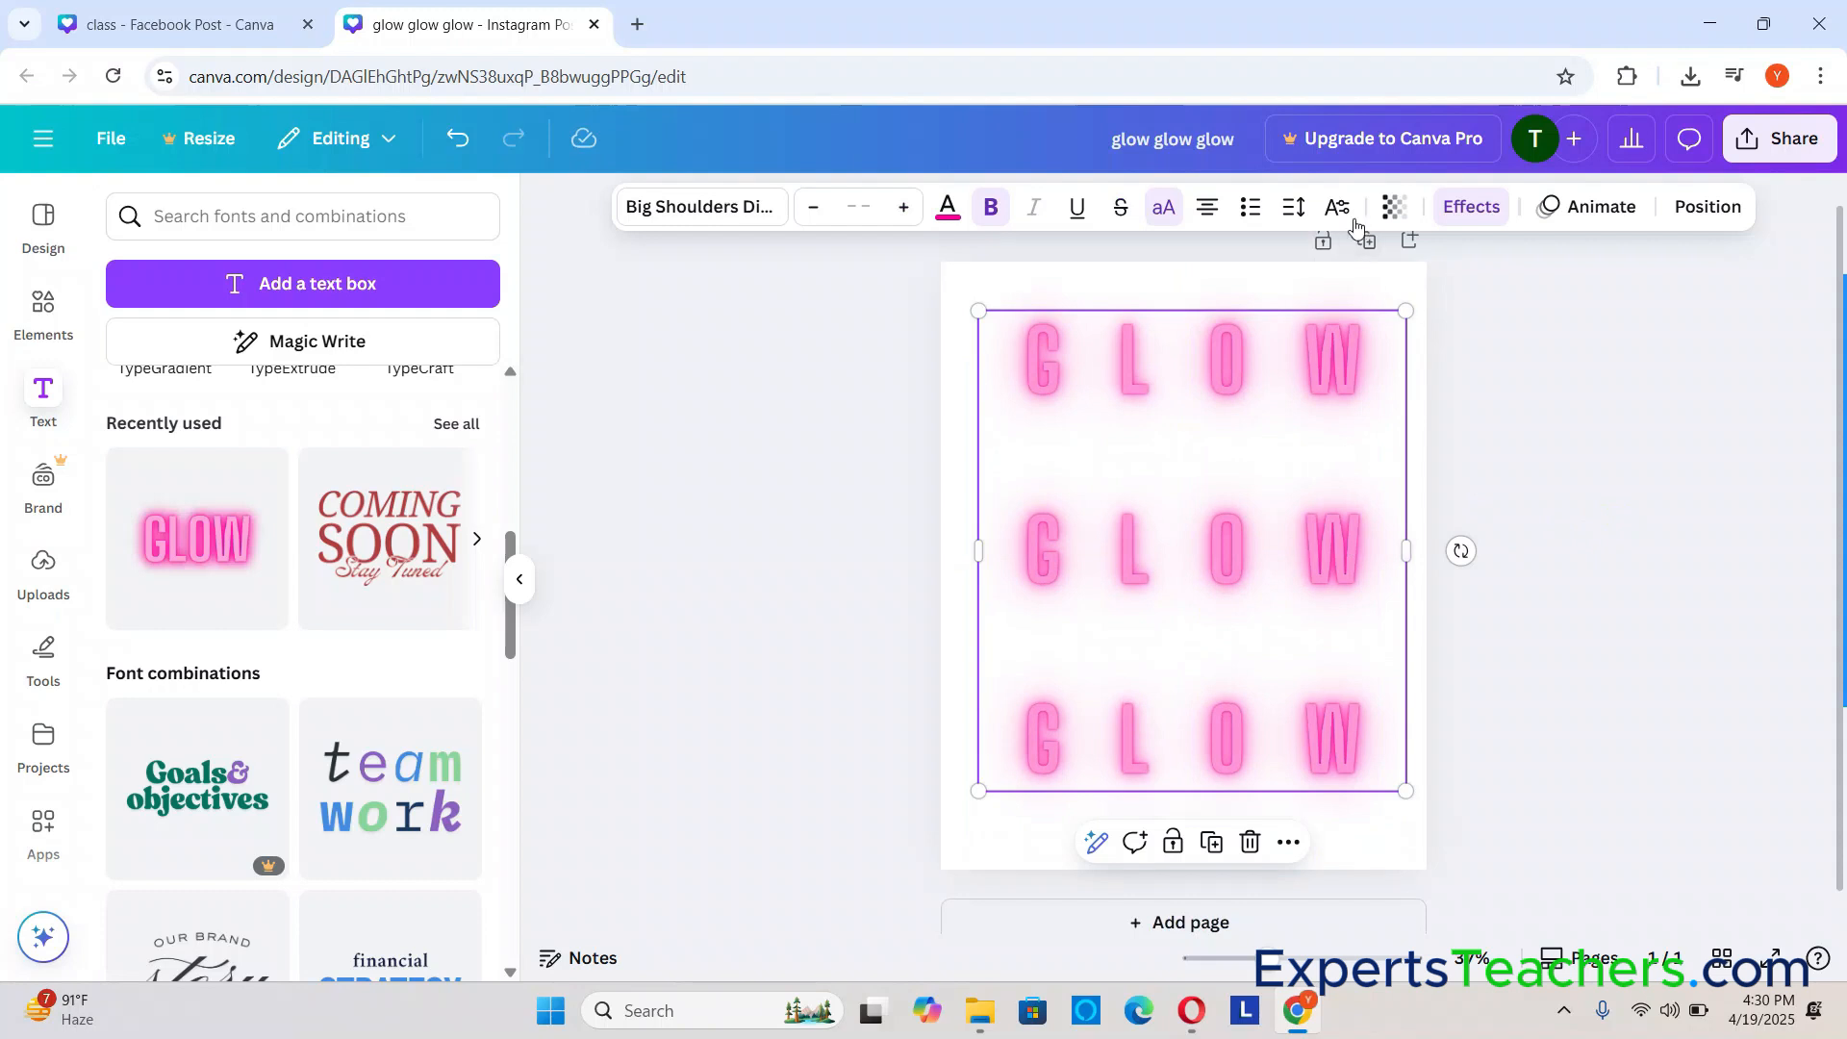
click(1338, 219)
click(1684, 486)
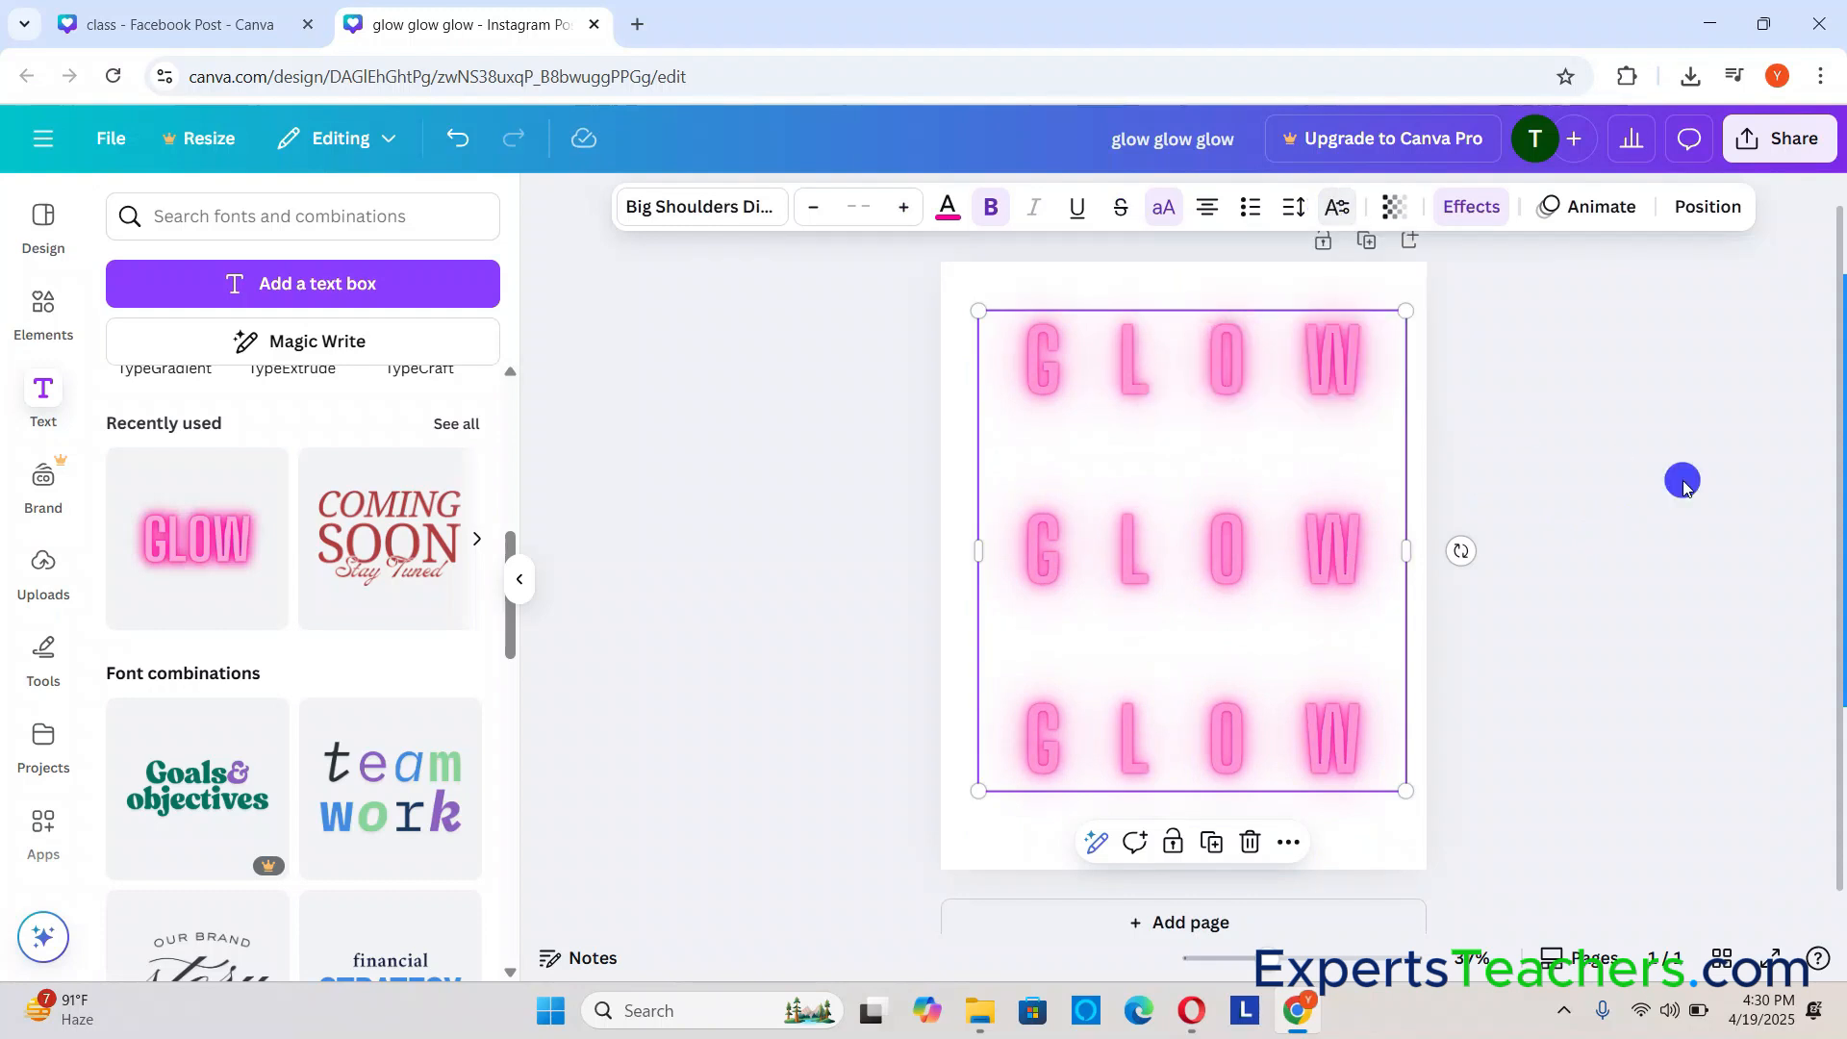
click(1337, 220)
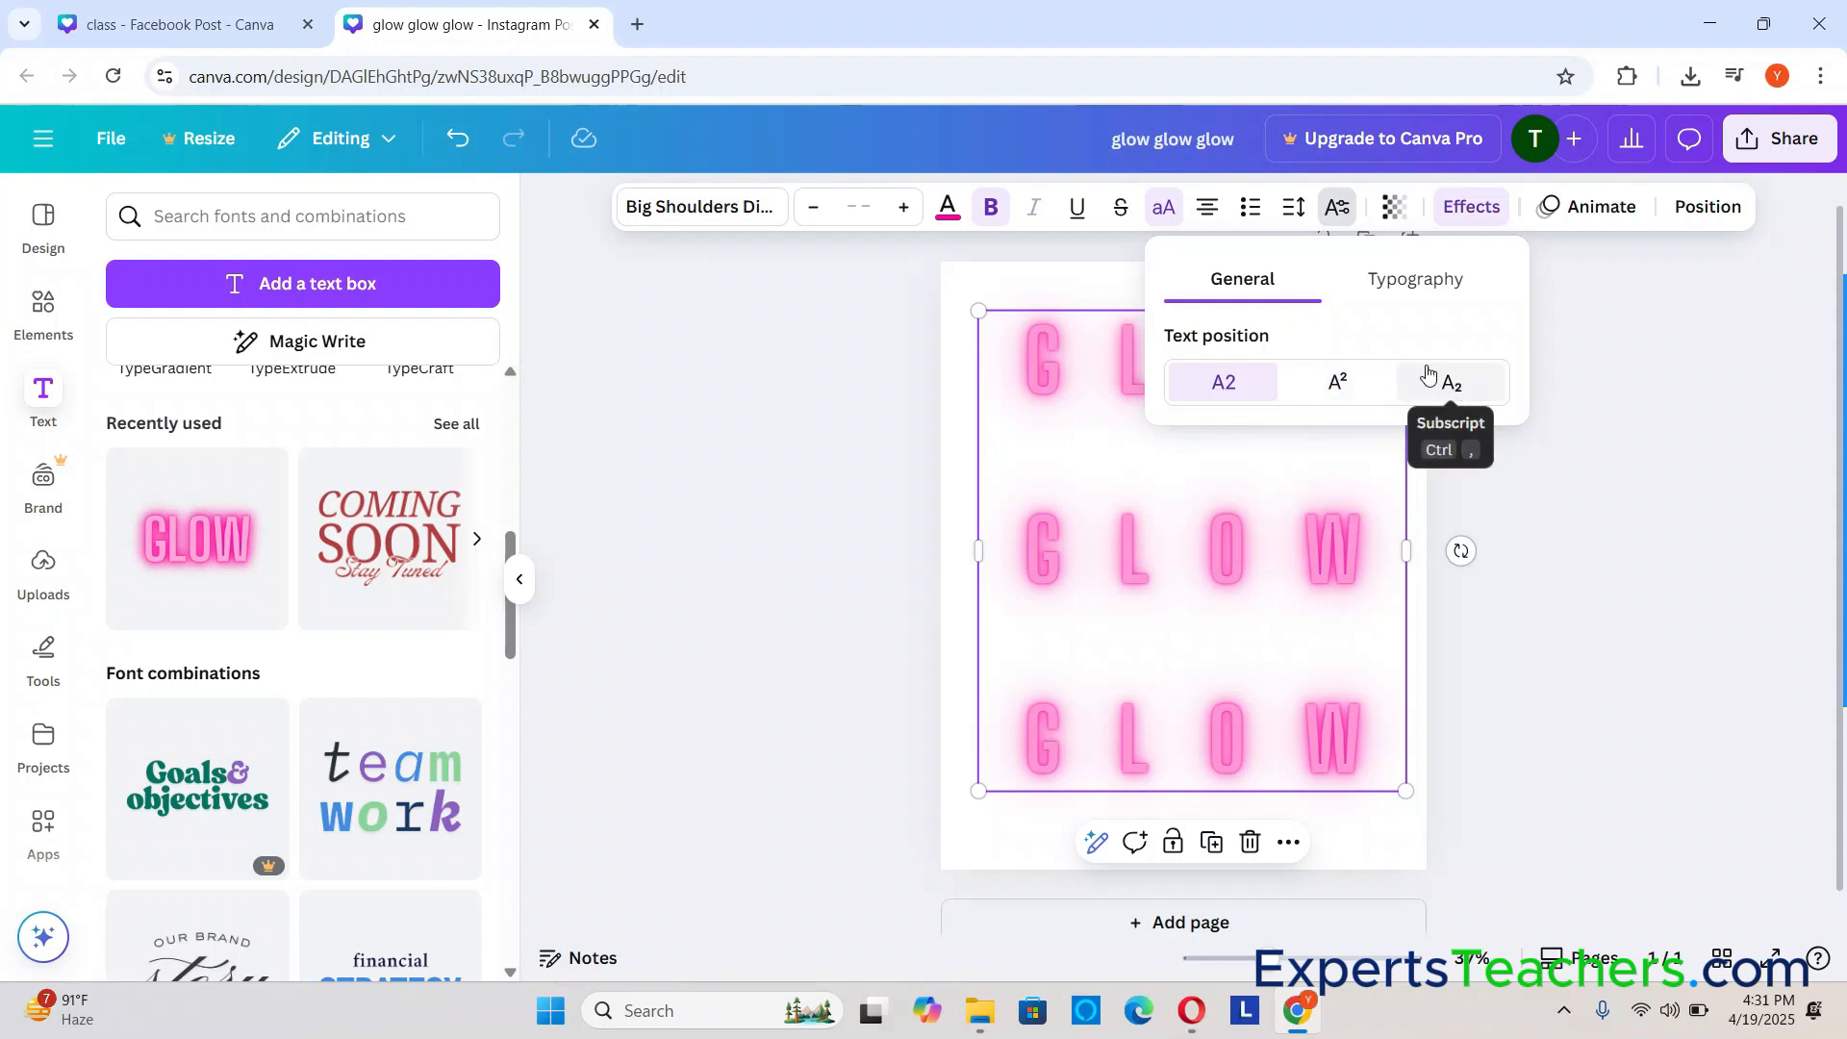
click(1406, 280)
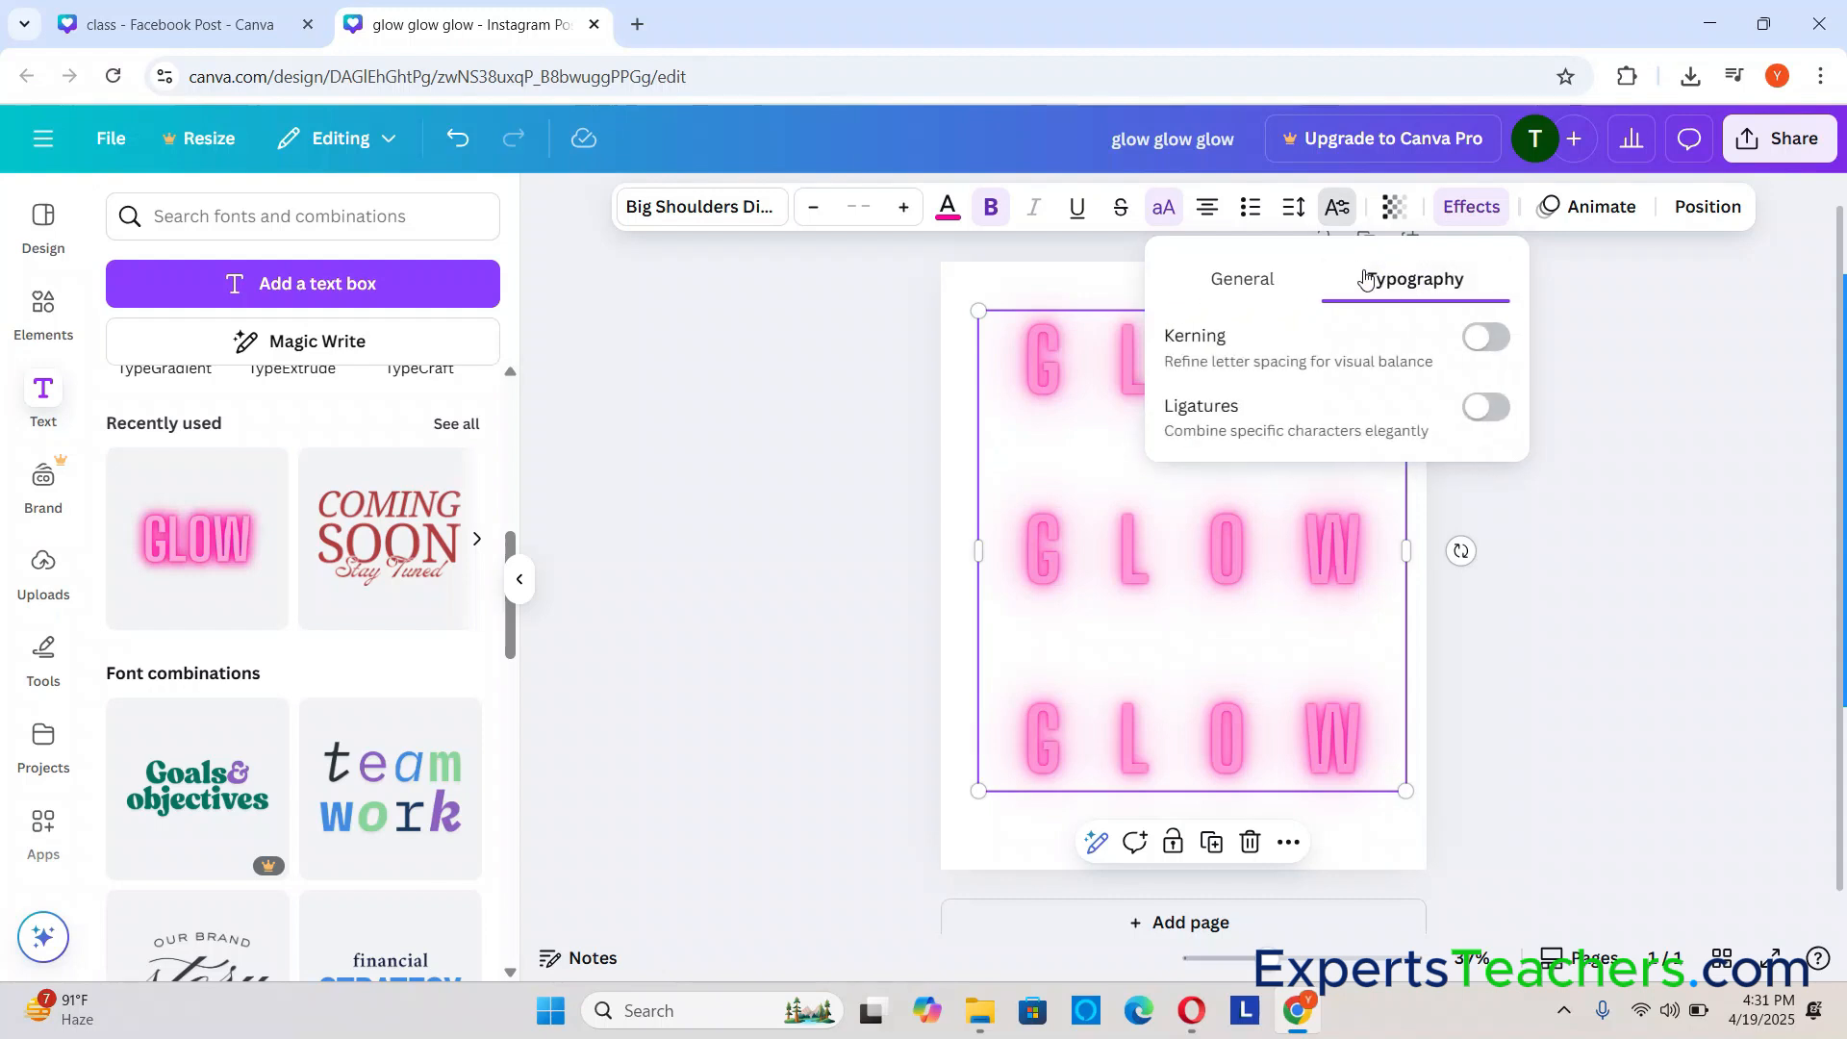
click(1224, 289)
click(1585, 418)
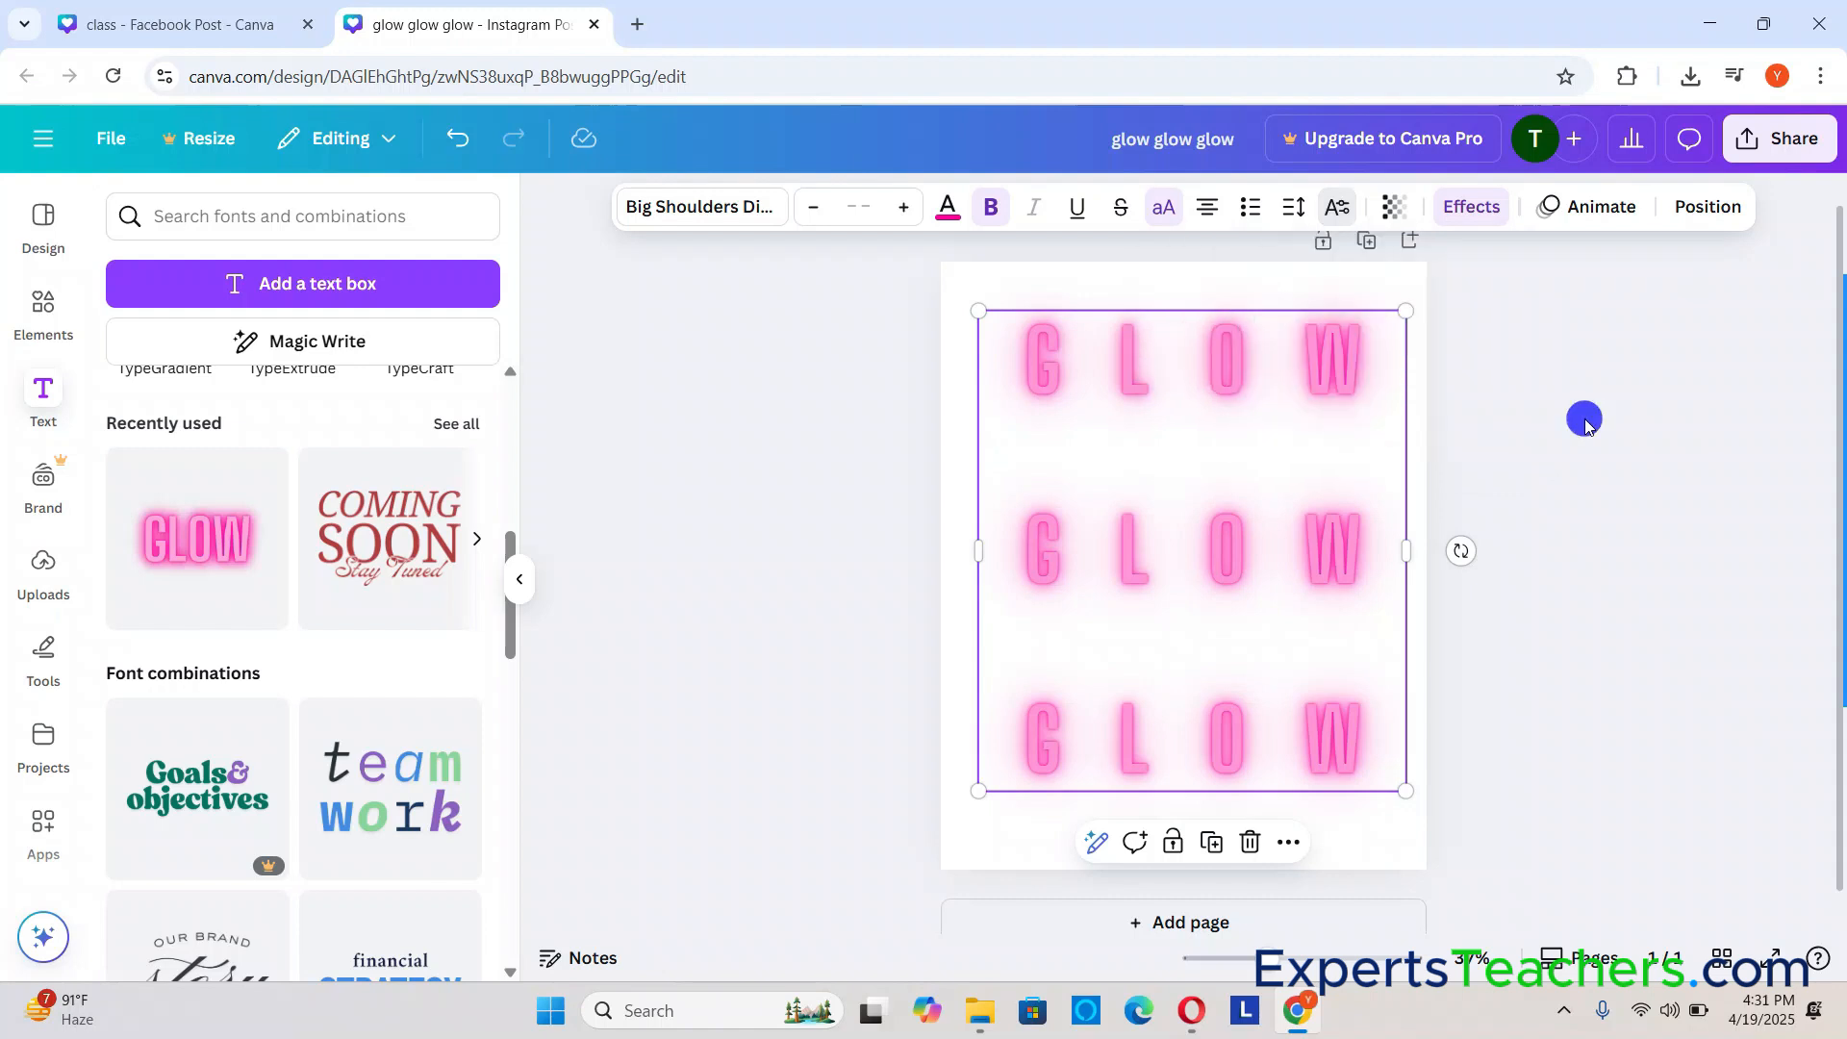
click(1393, 227)
mouse_move(1458, 314)
mouse_down()
mouse_move(1317, 319)
mouse_move(1443, 316)
mouse_up()
Step: Try the Typewriter, Ascend and Shift animations on the GLOW text
click(1606, 210)
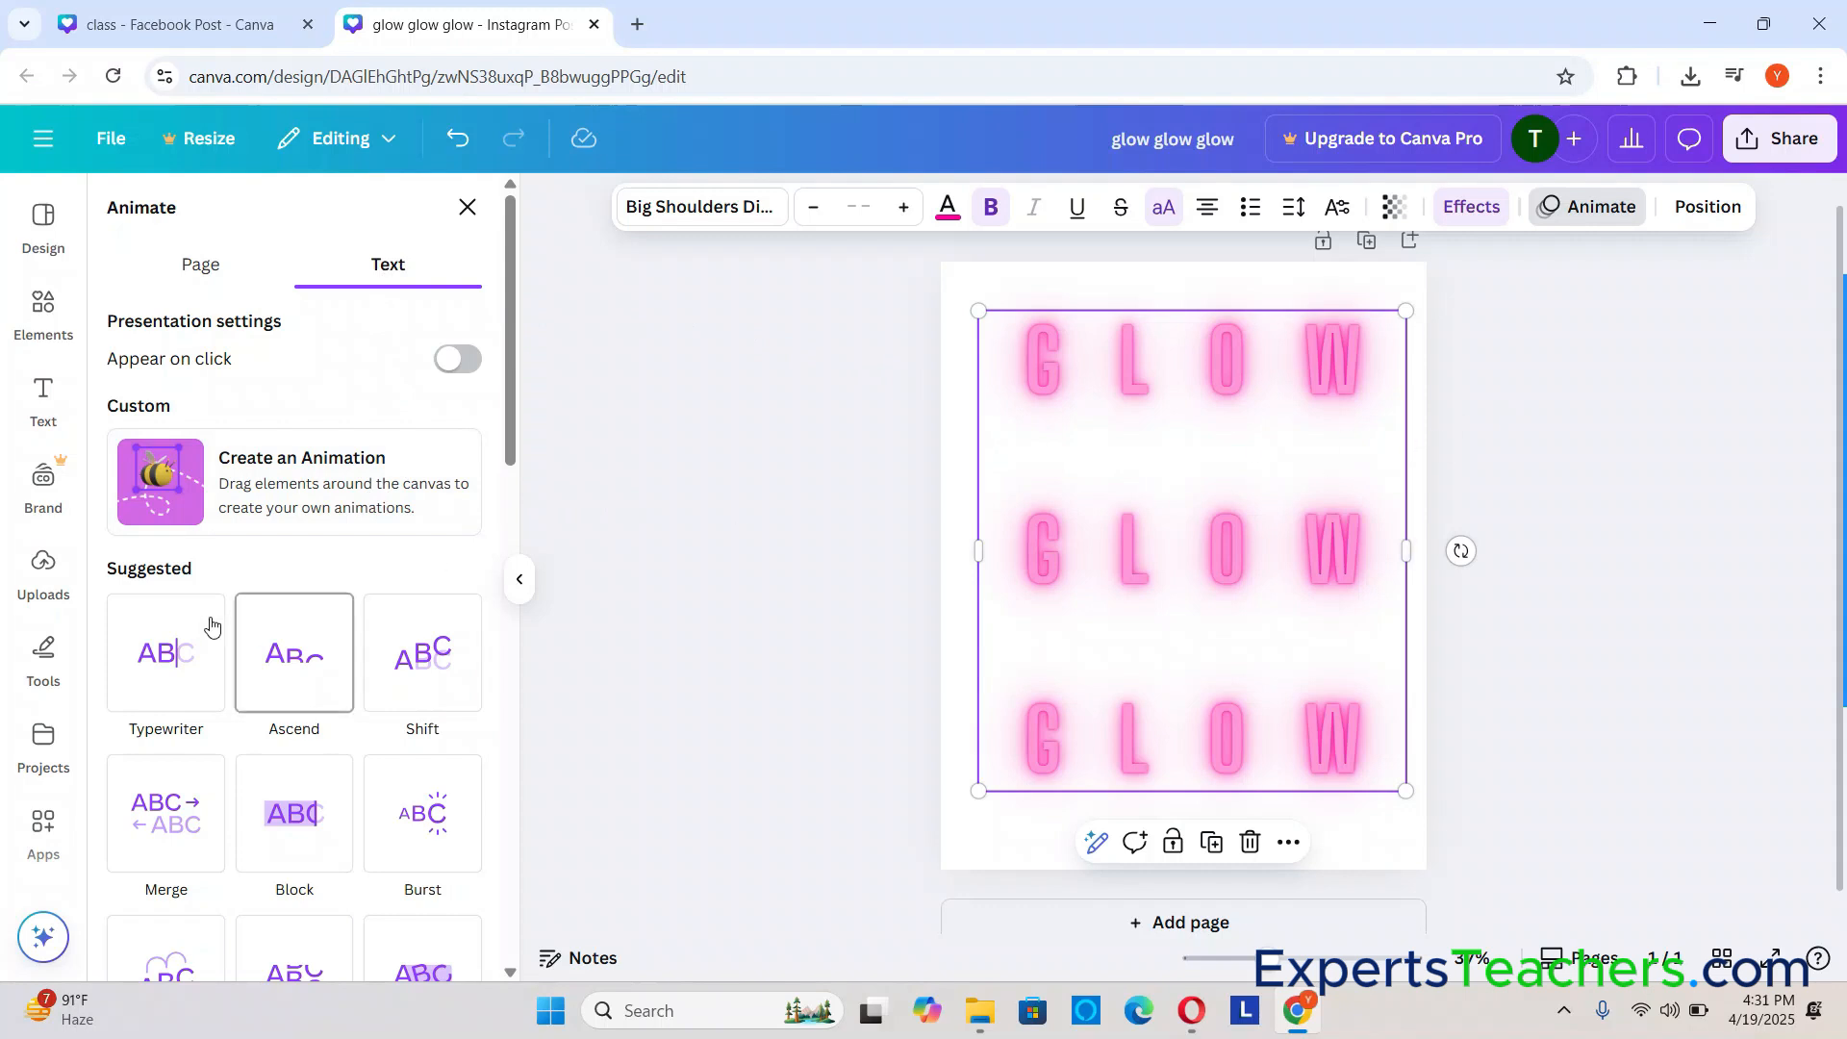
scroll(207, 615, down, 2)
click(172, 545)
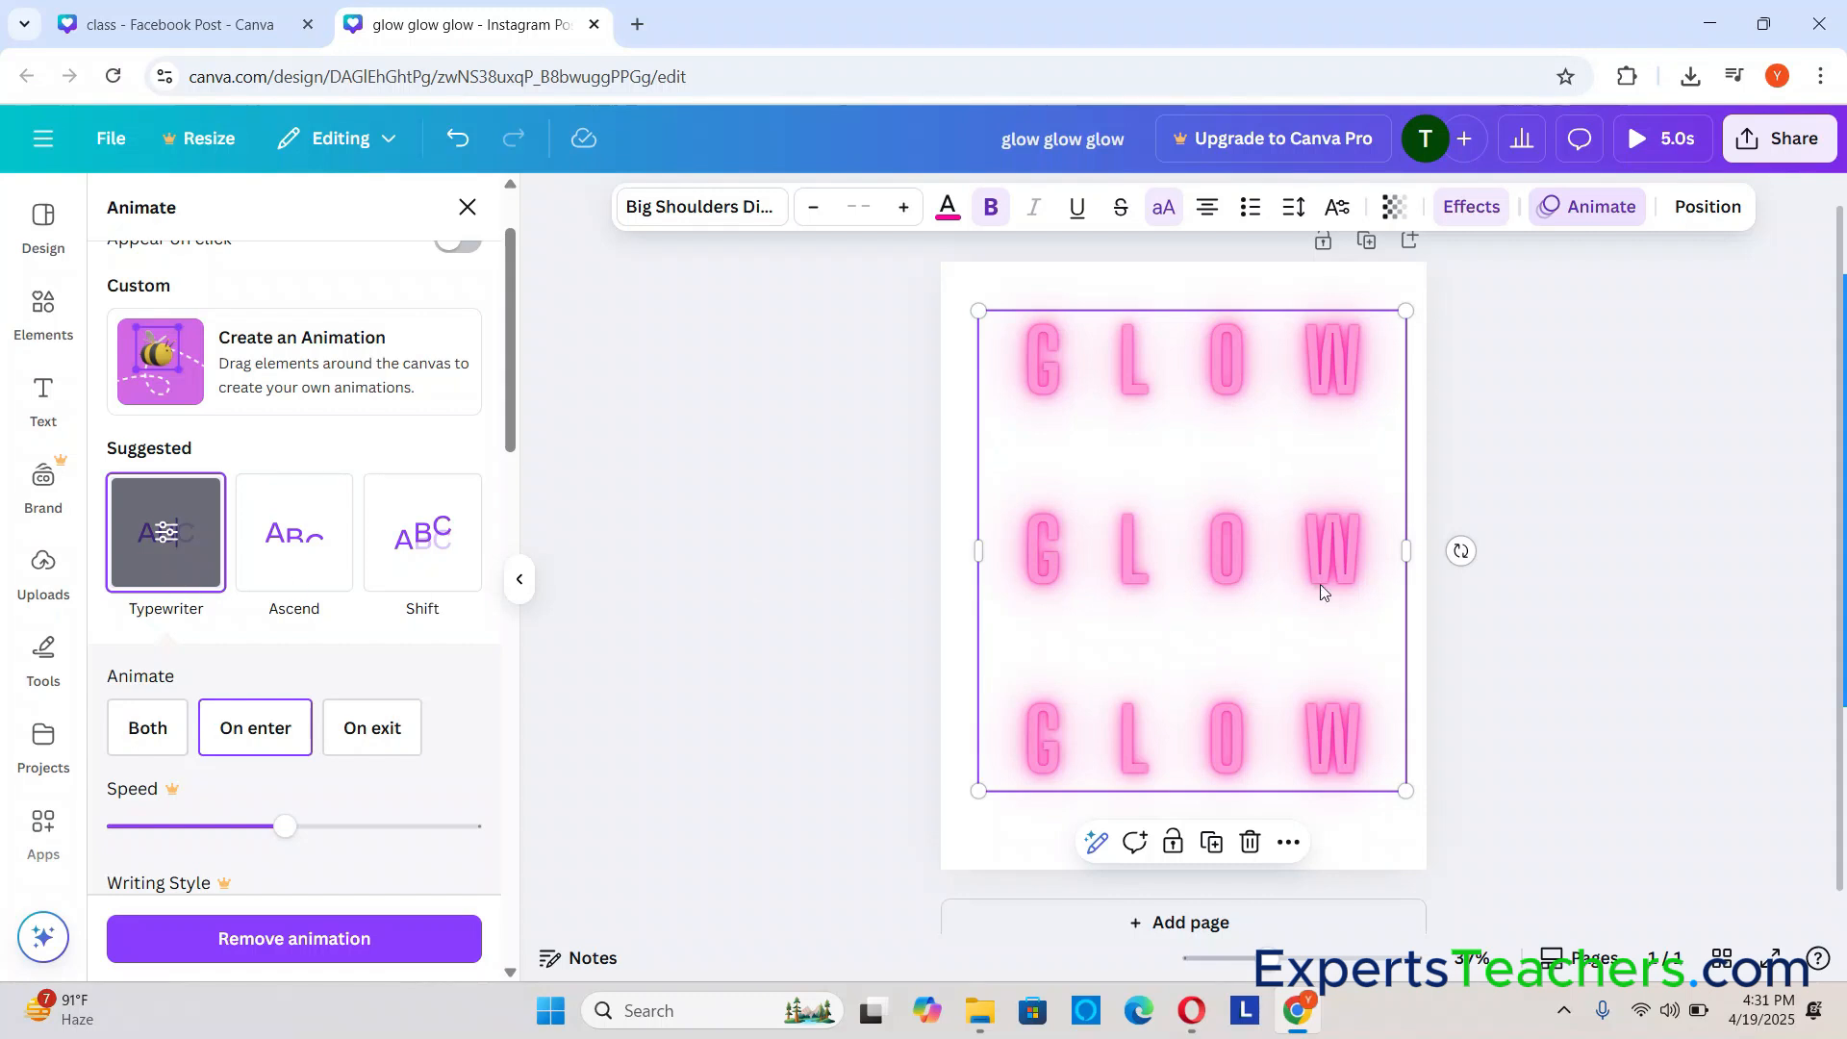
click(272, 588)
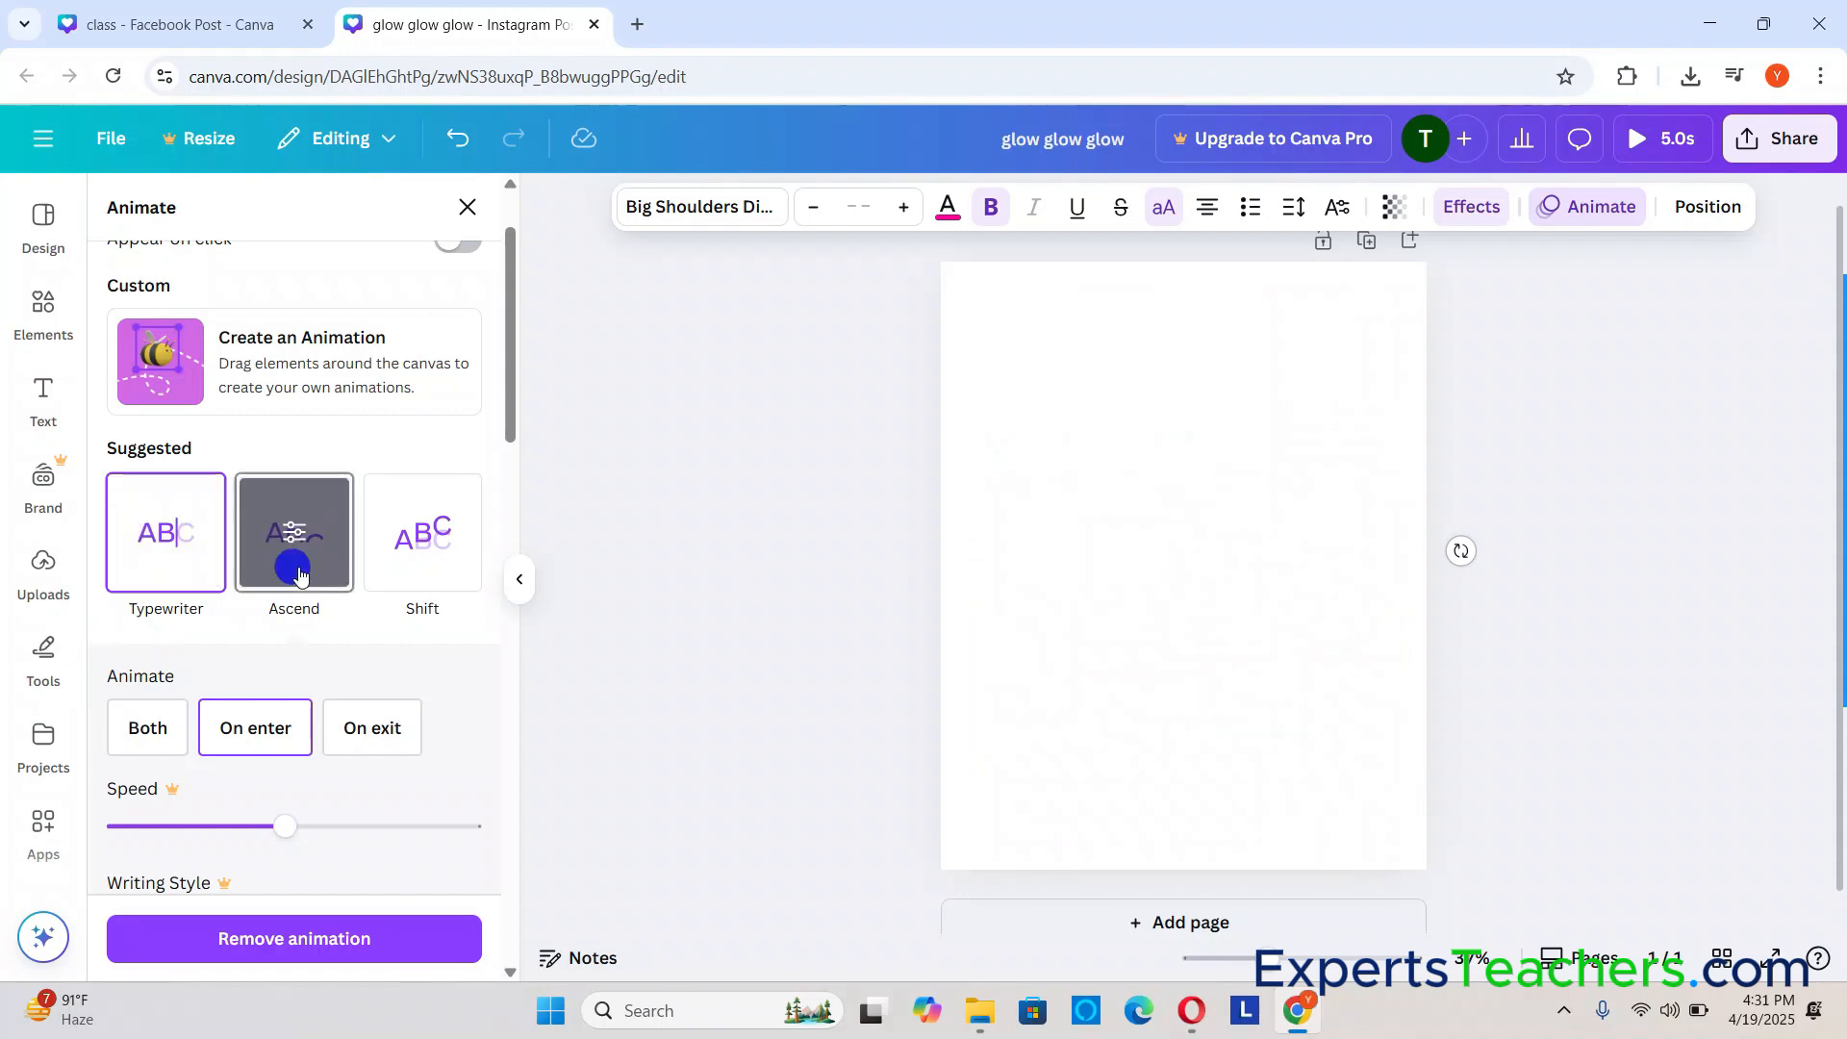
scroll(289, 577, down, 1)
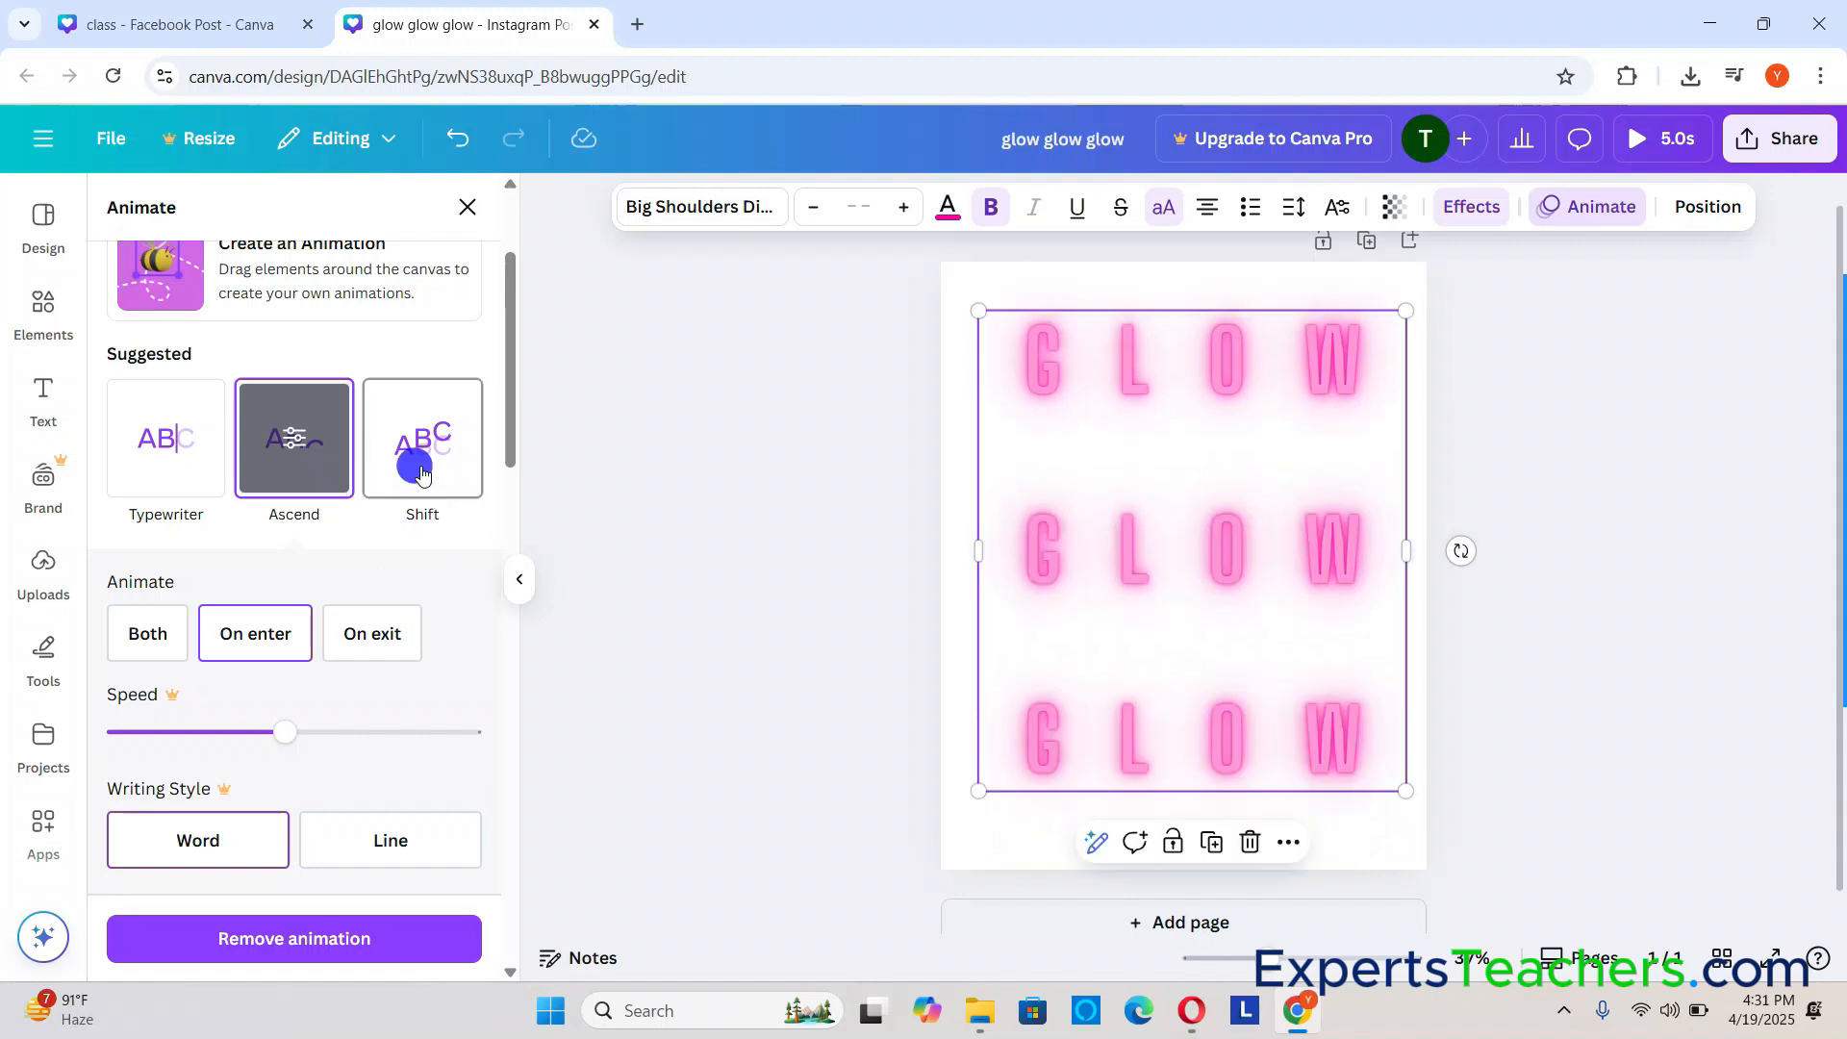
click(456, 518)
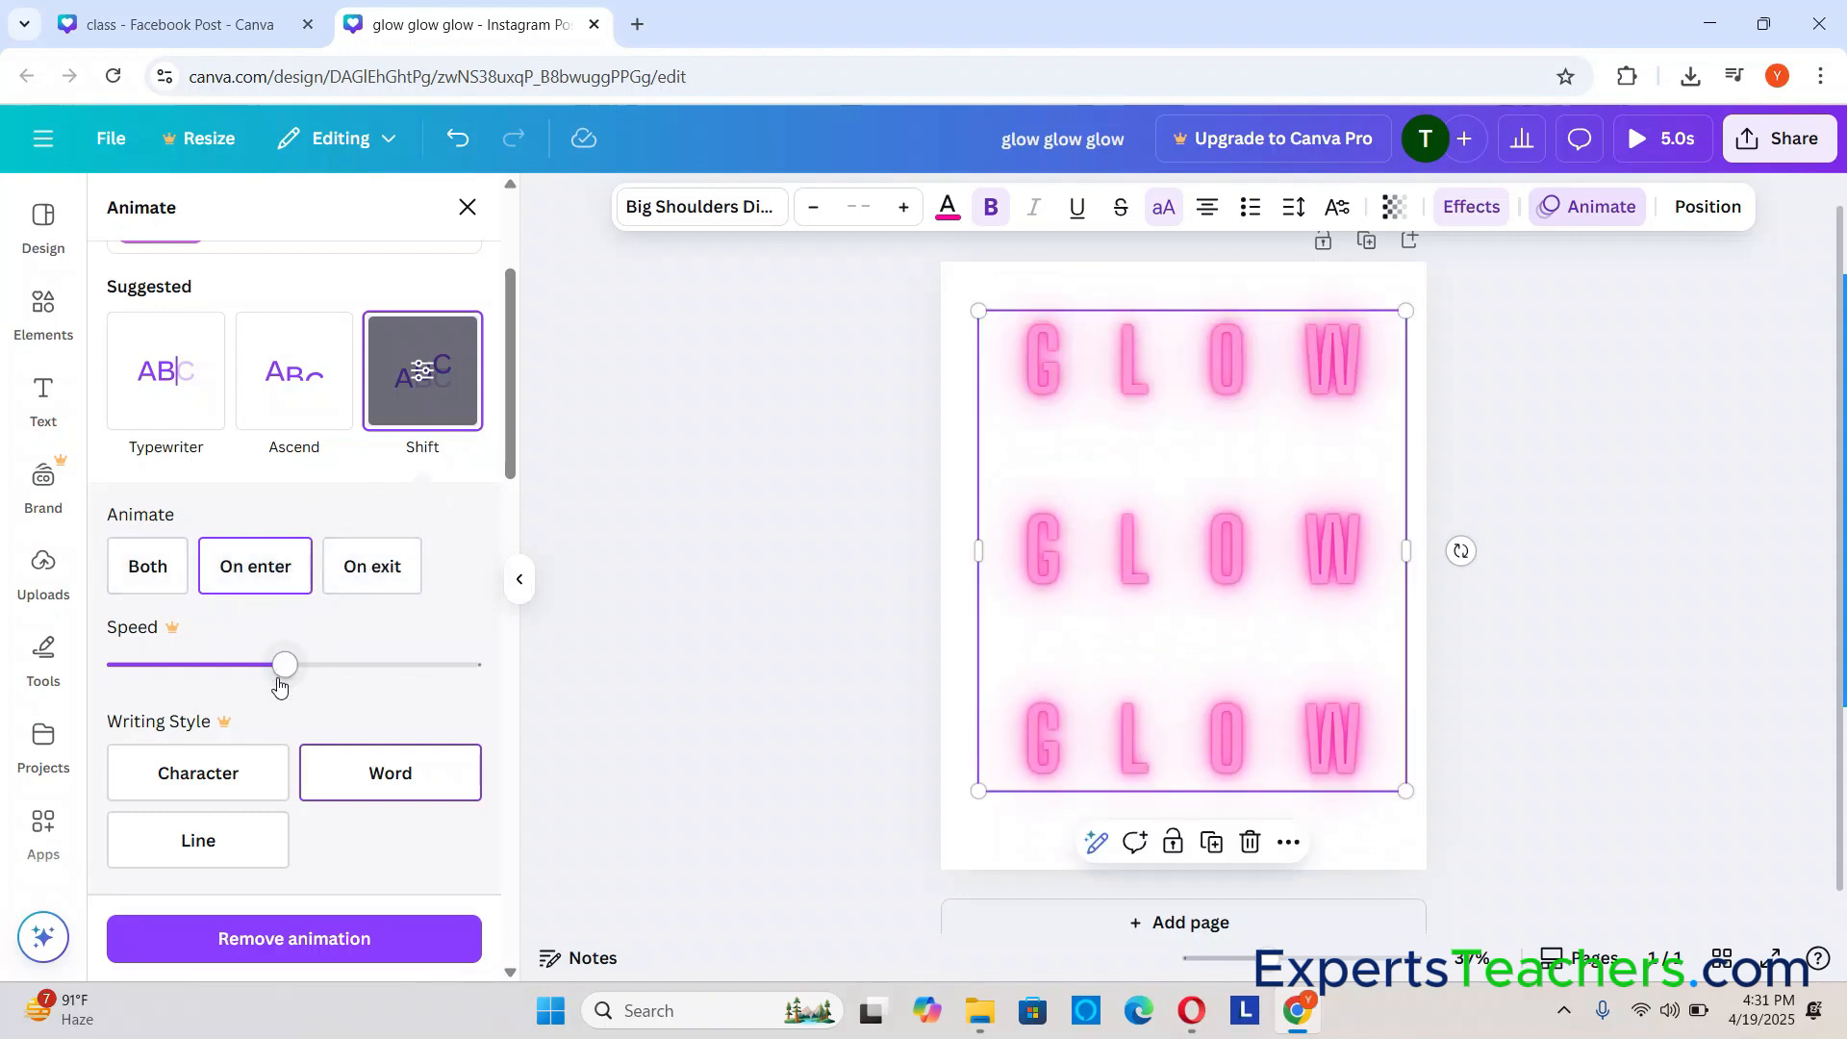
Step: Compare the Merge and Block animations on the GLOW text and apply Merge on enter
scroll(370, 592, down, 3)
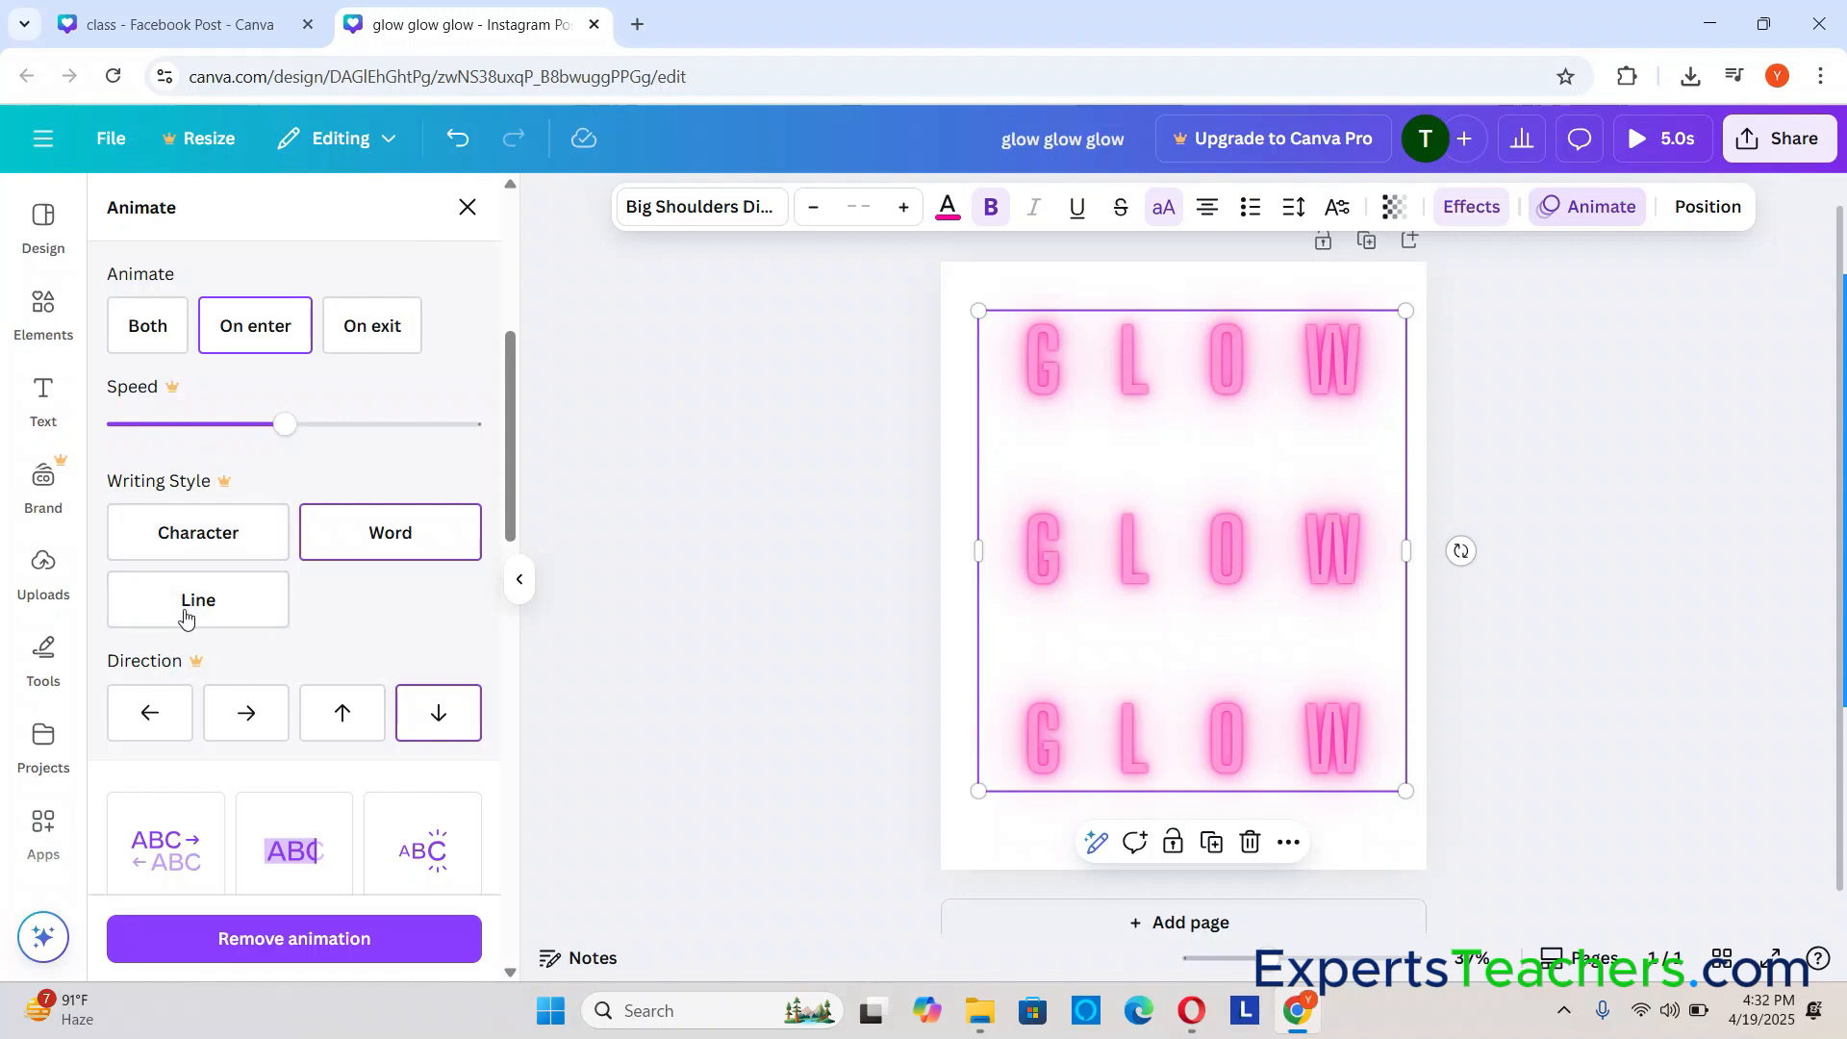
scroll(343, 619, down, 3)
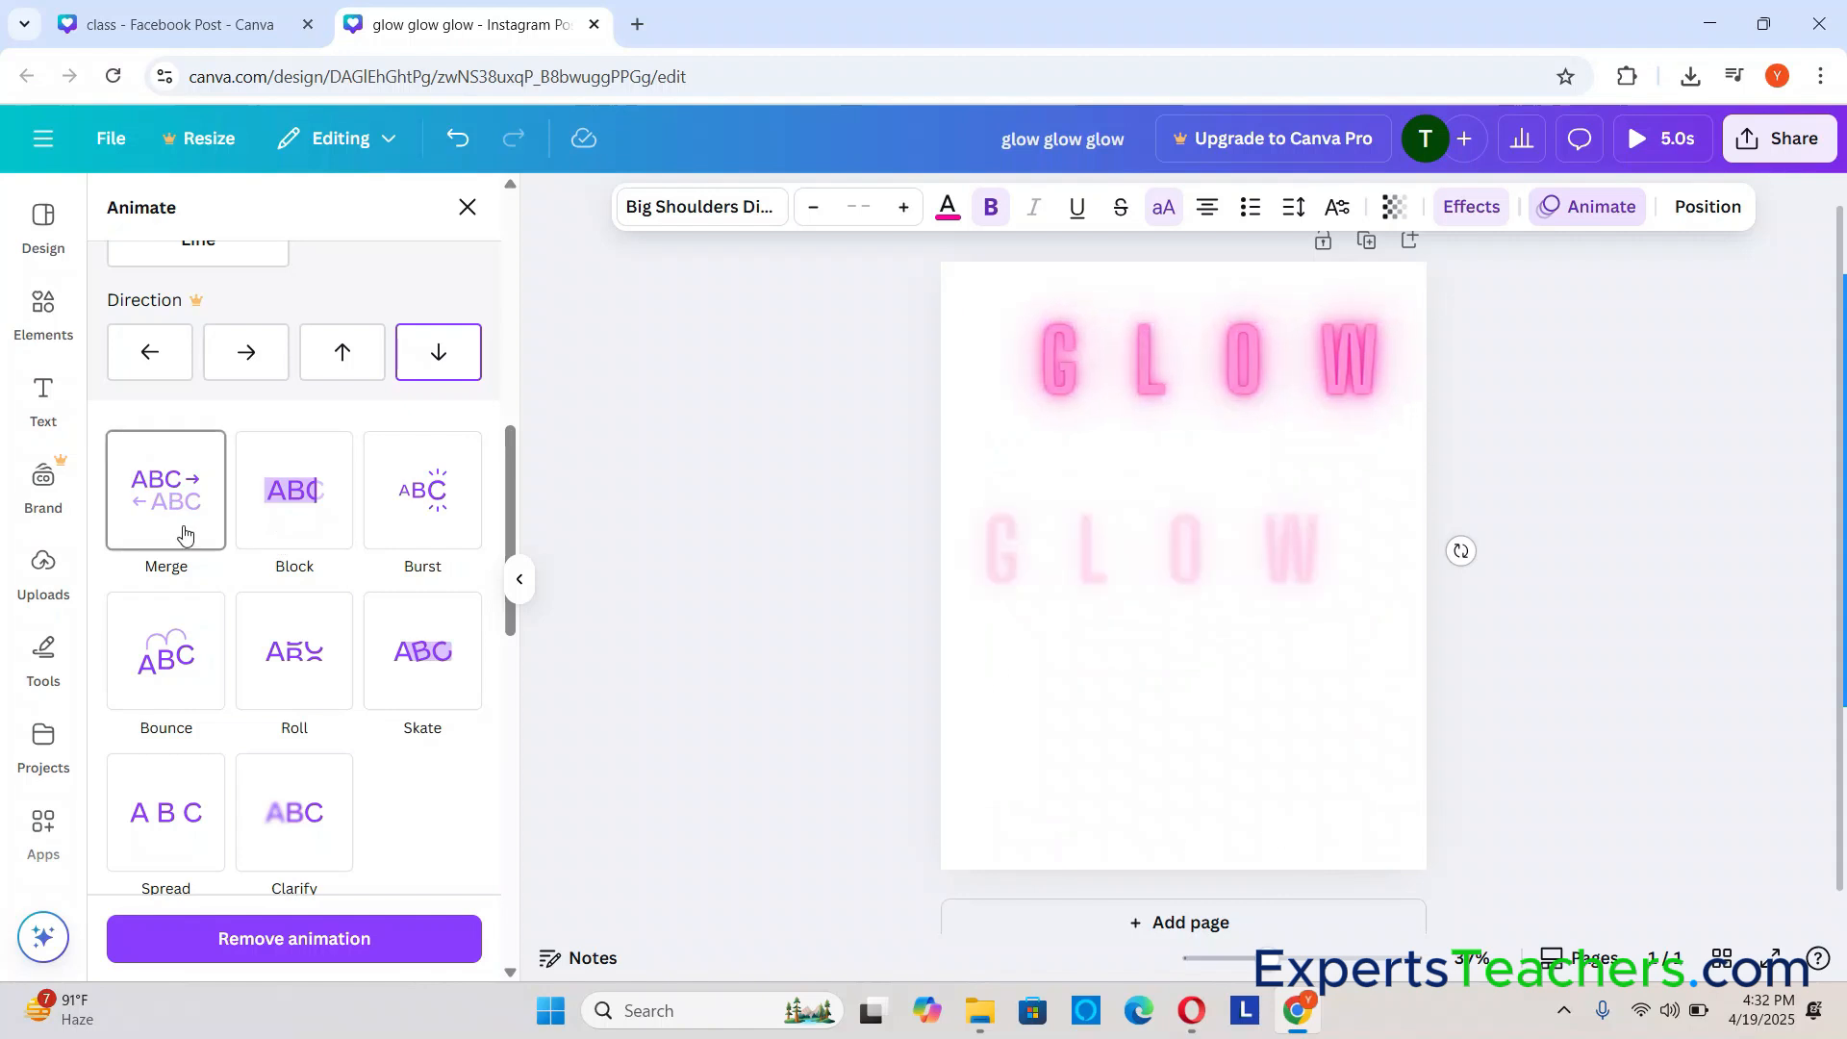
click(164, 520)
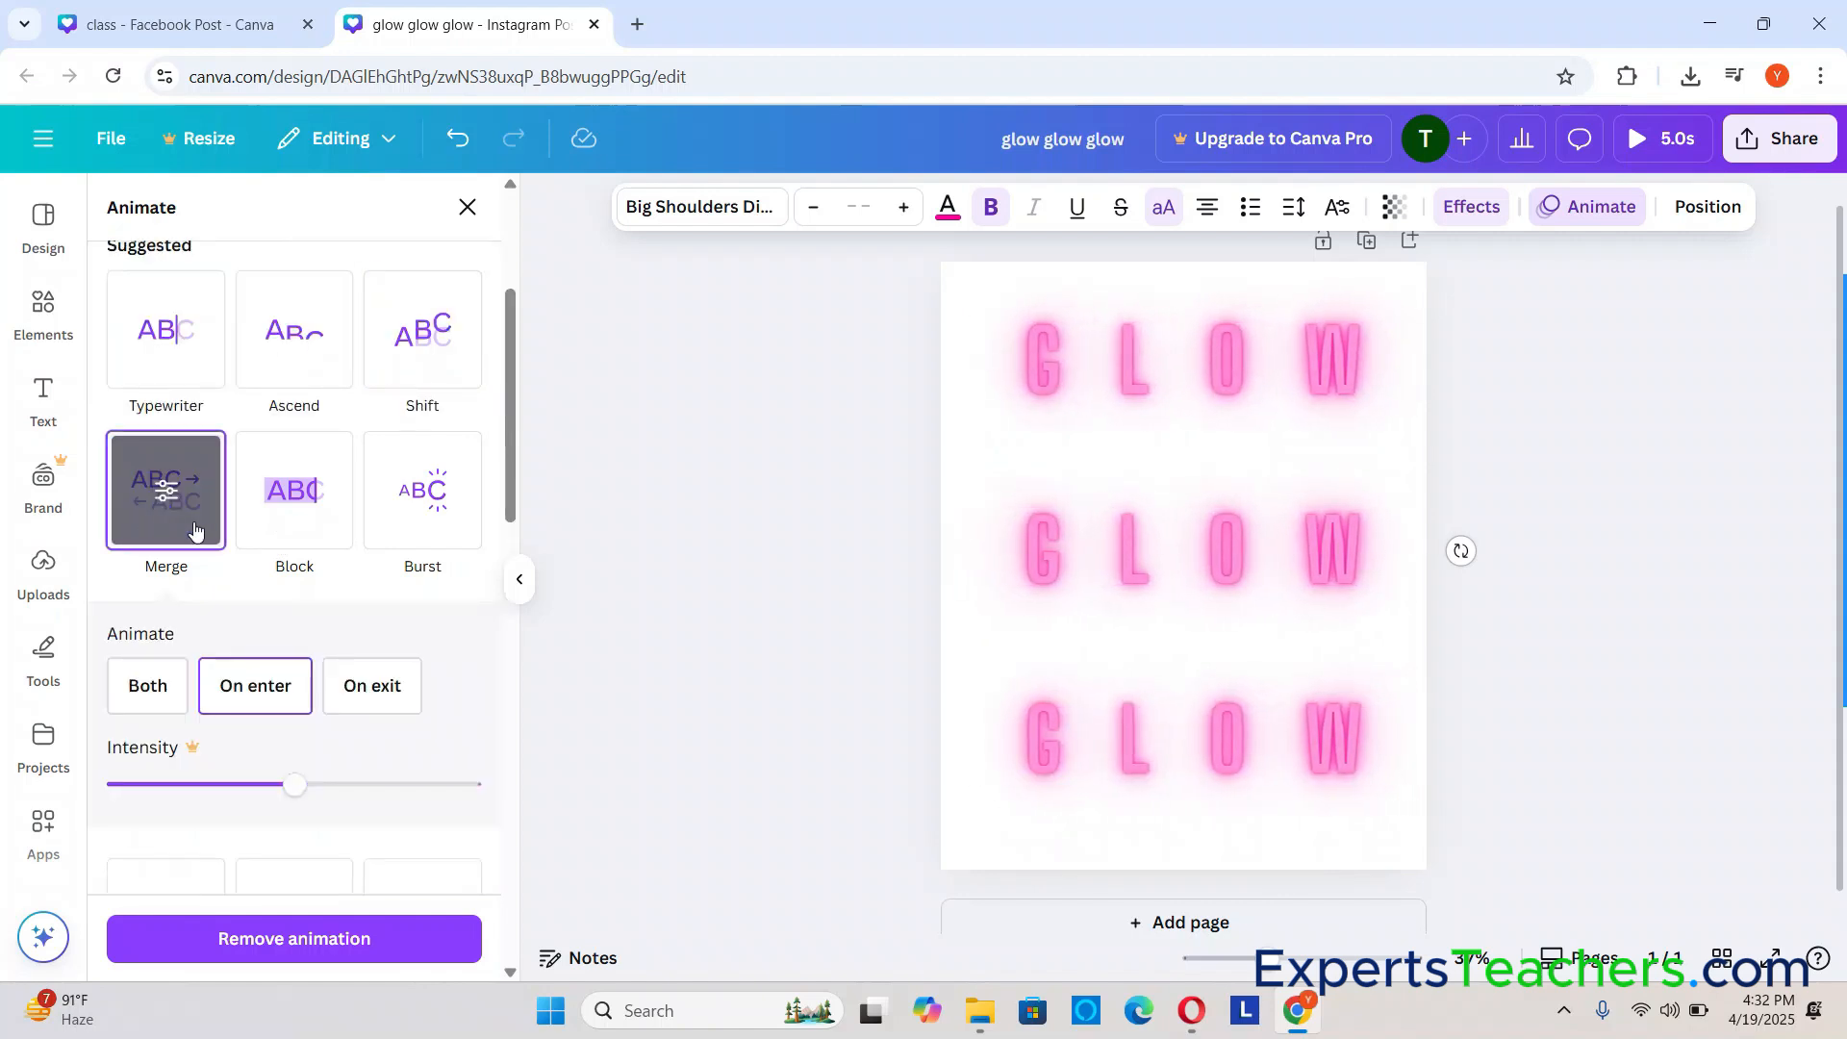
click(295, 532)
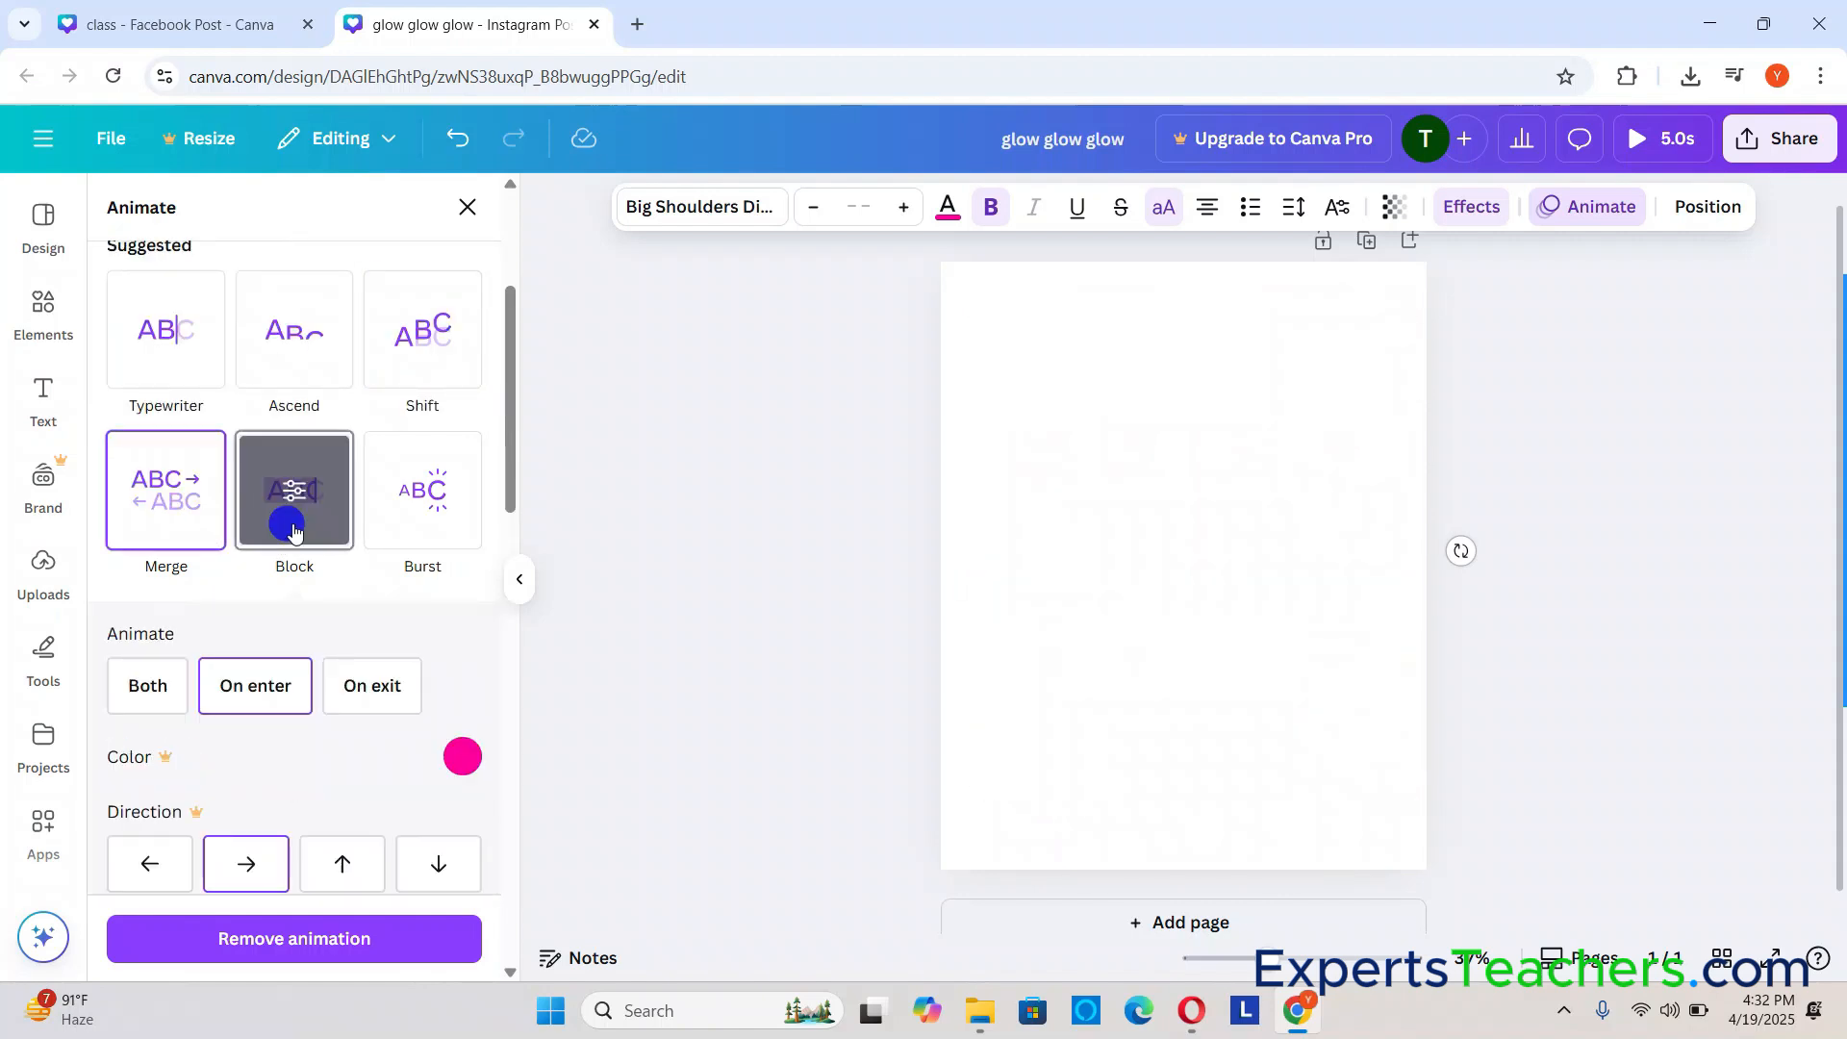
click(166, 521)
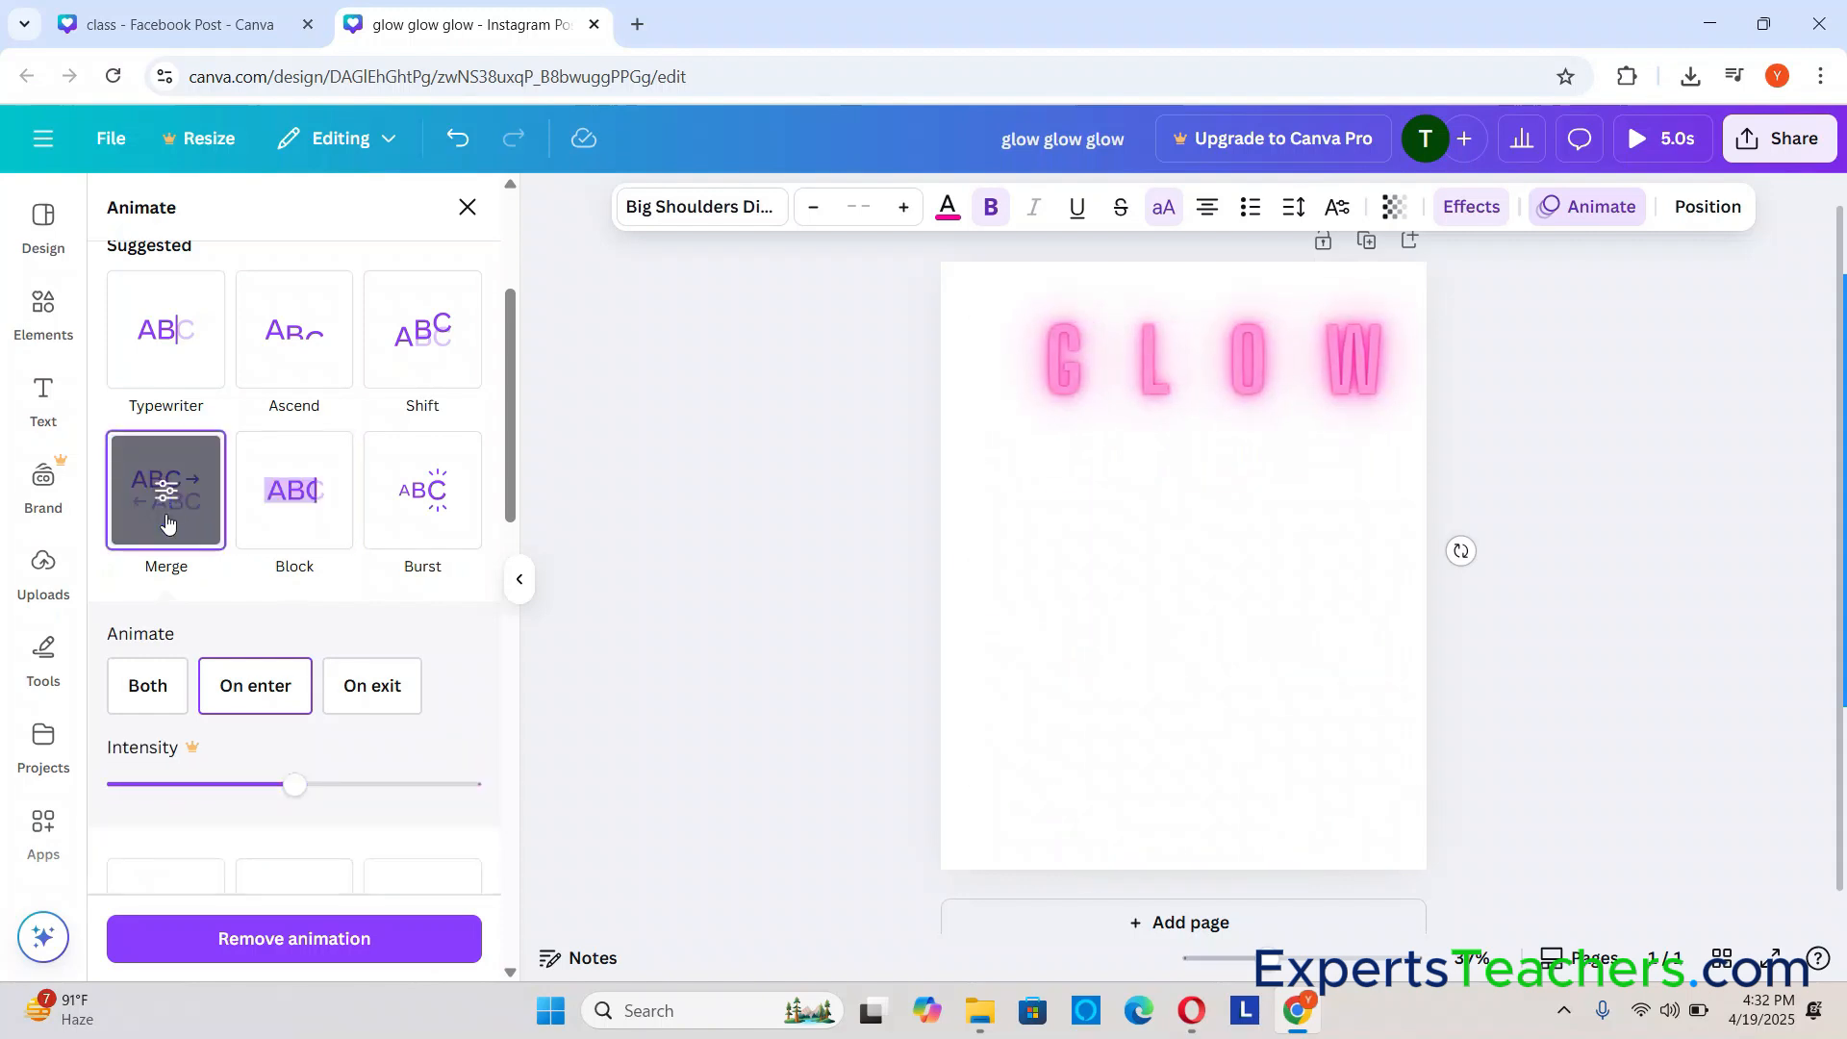
Step: Try the Block, Burst and Bounce text animations on the GLOW text
click(288, 517)
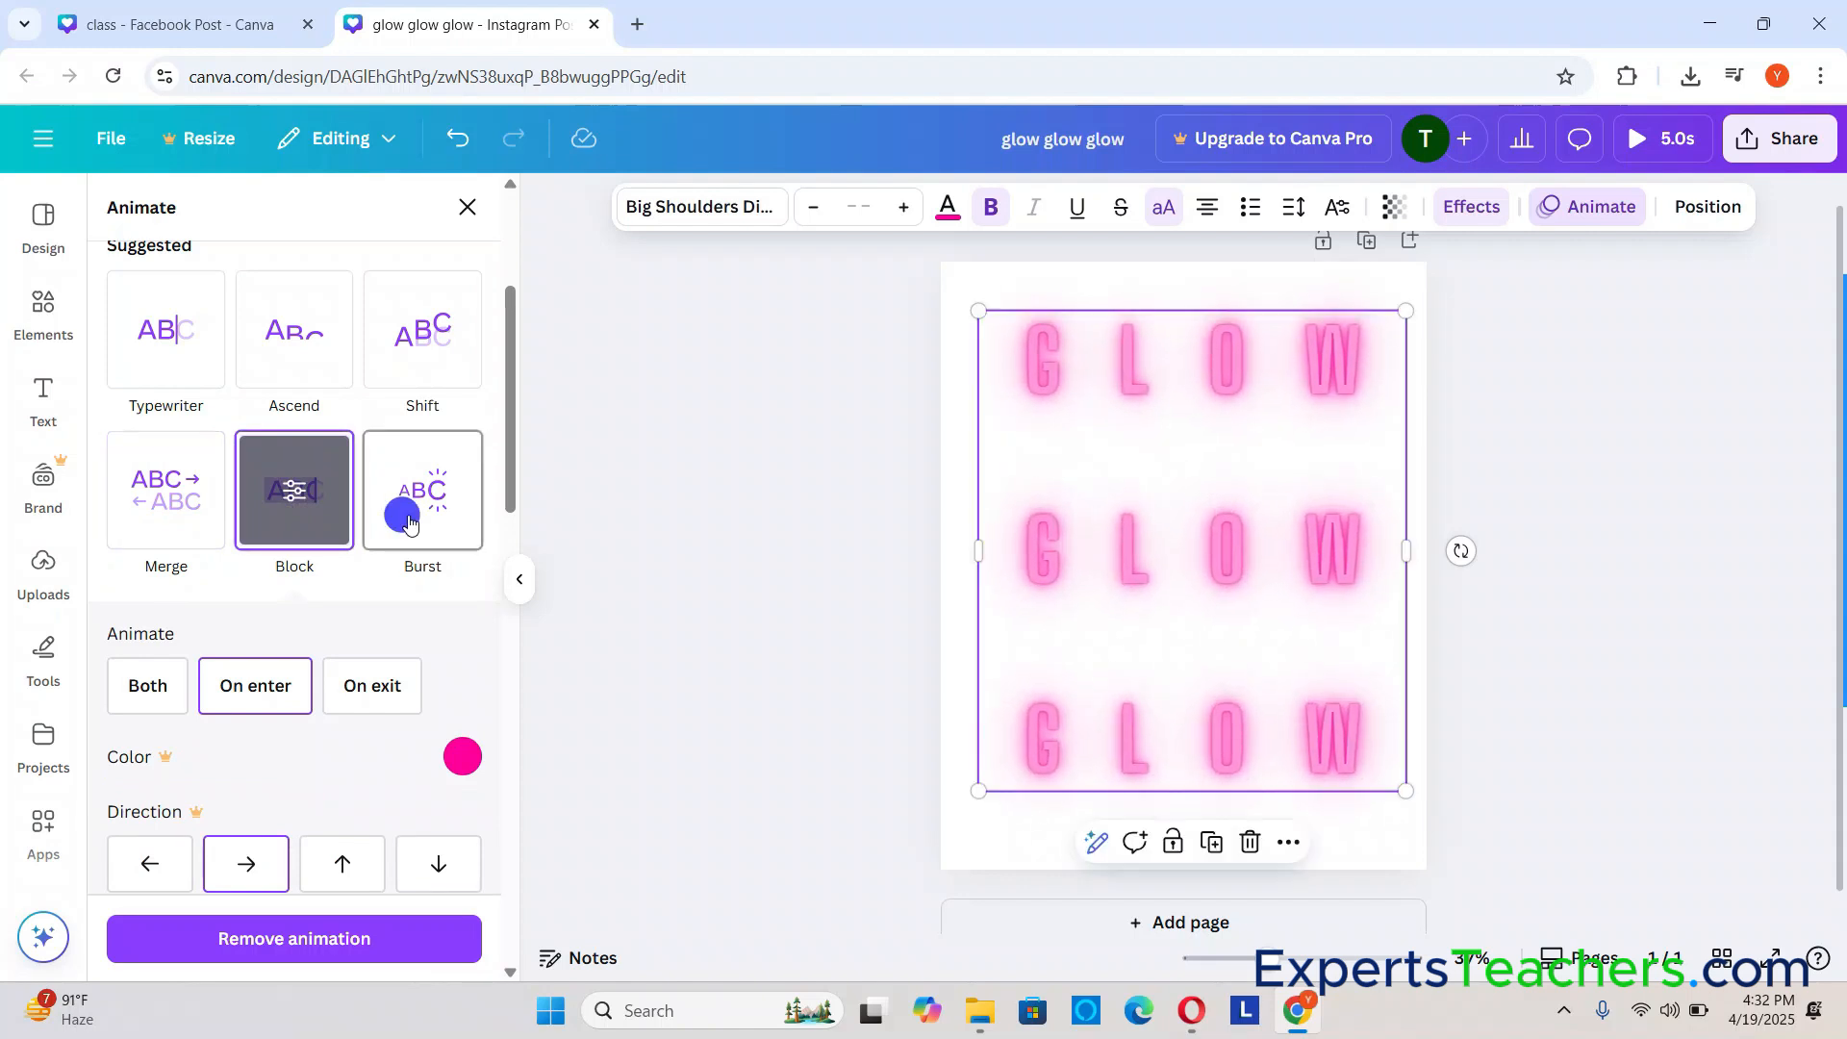
click(408, 522)
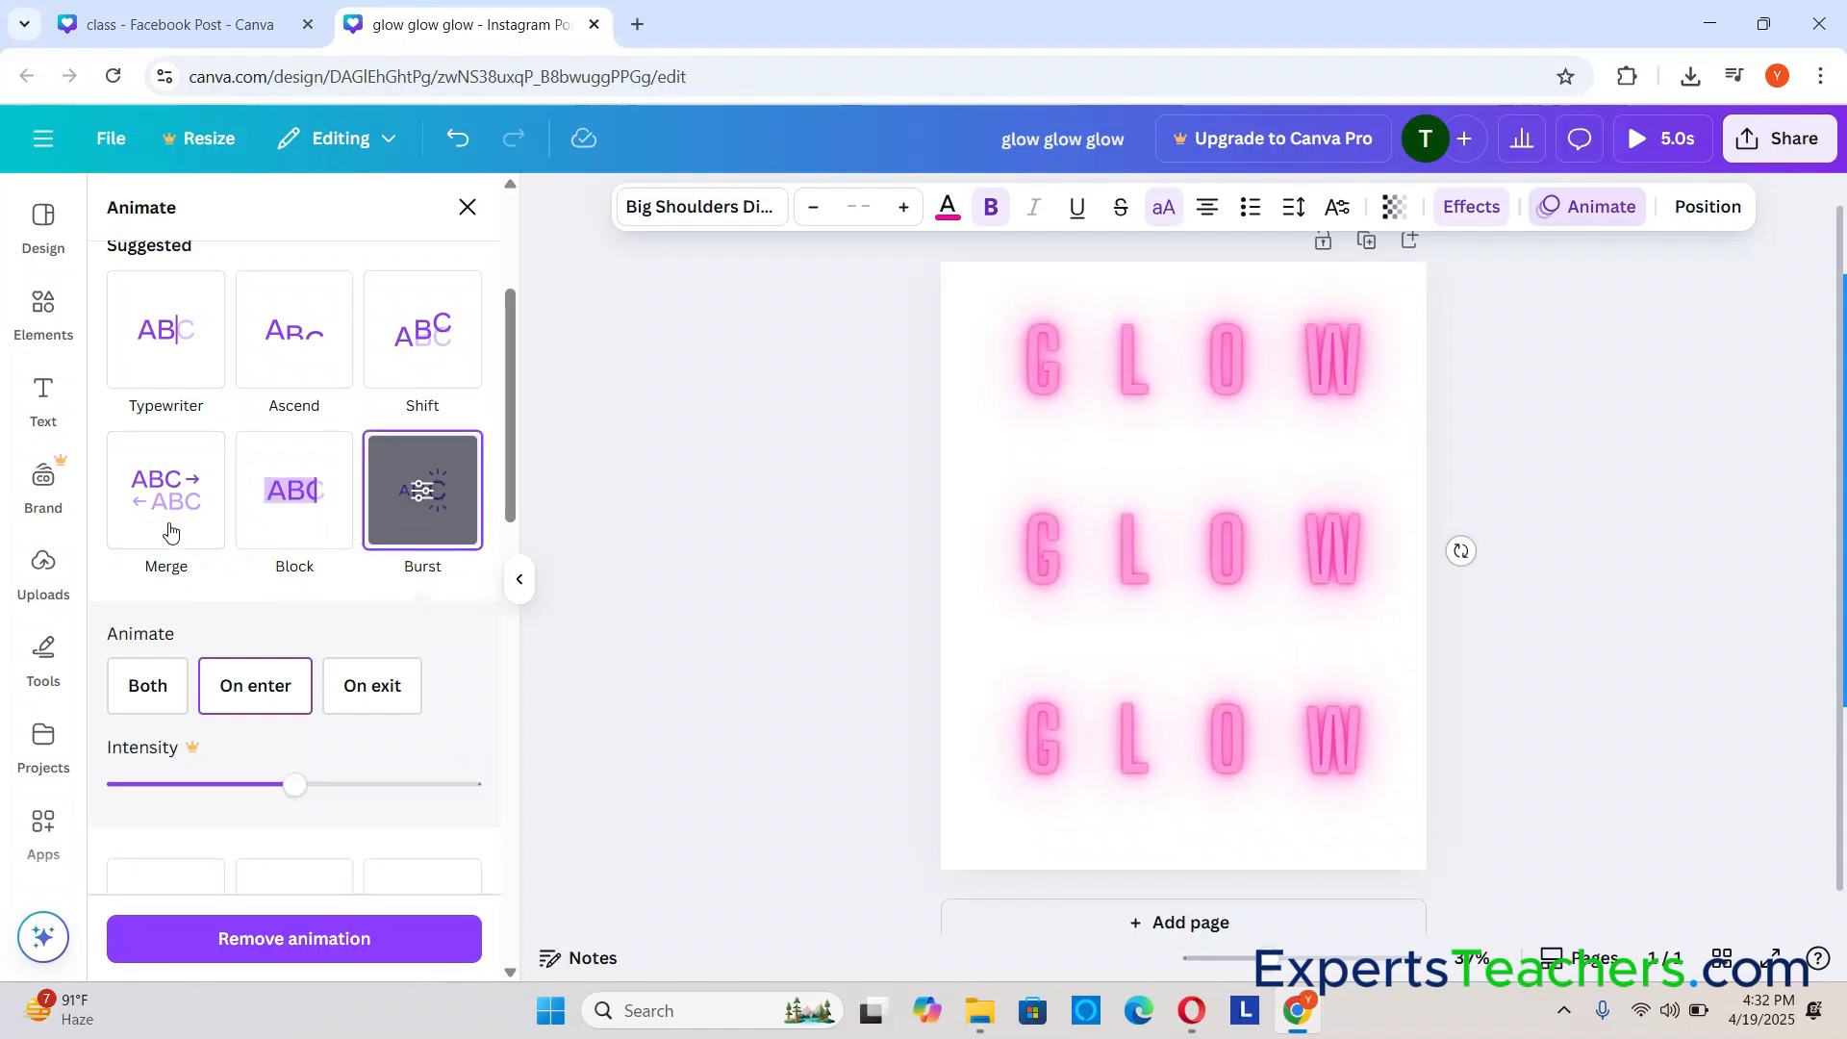
scroll(288, 537, down, 5)
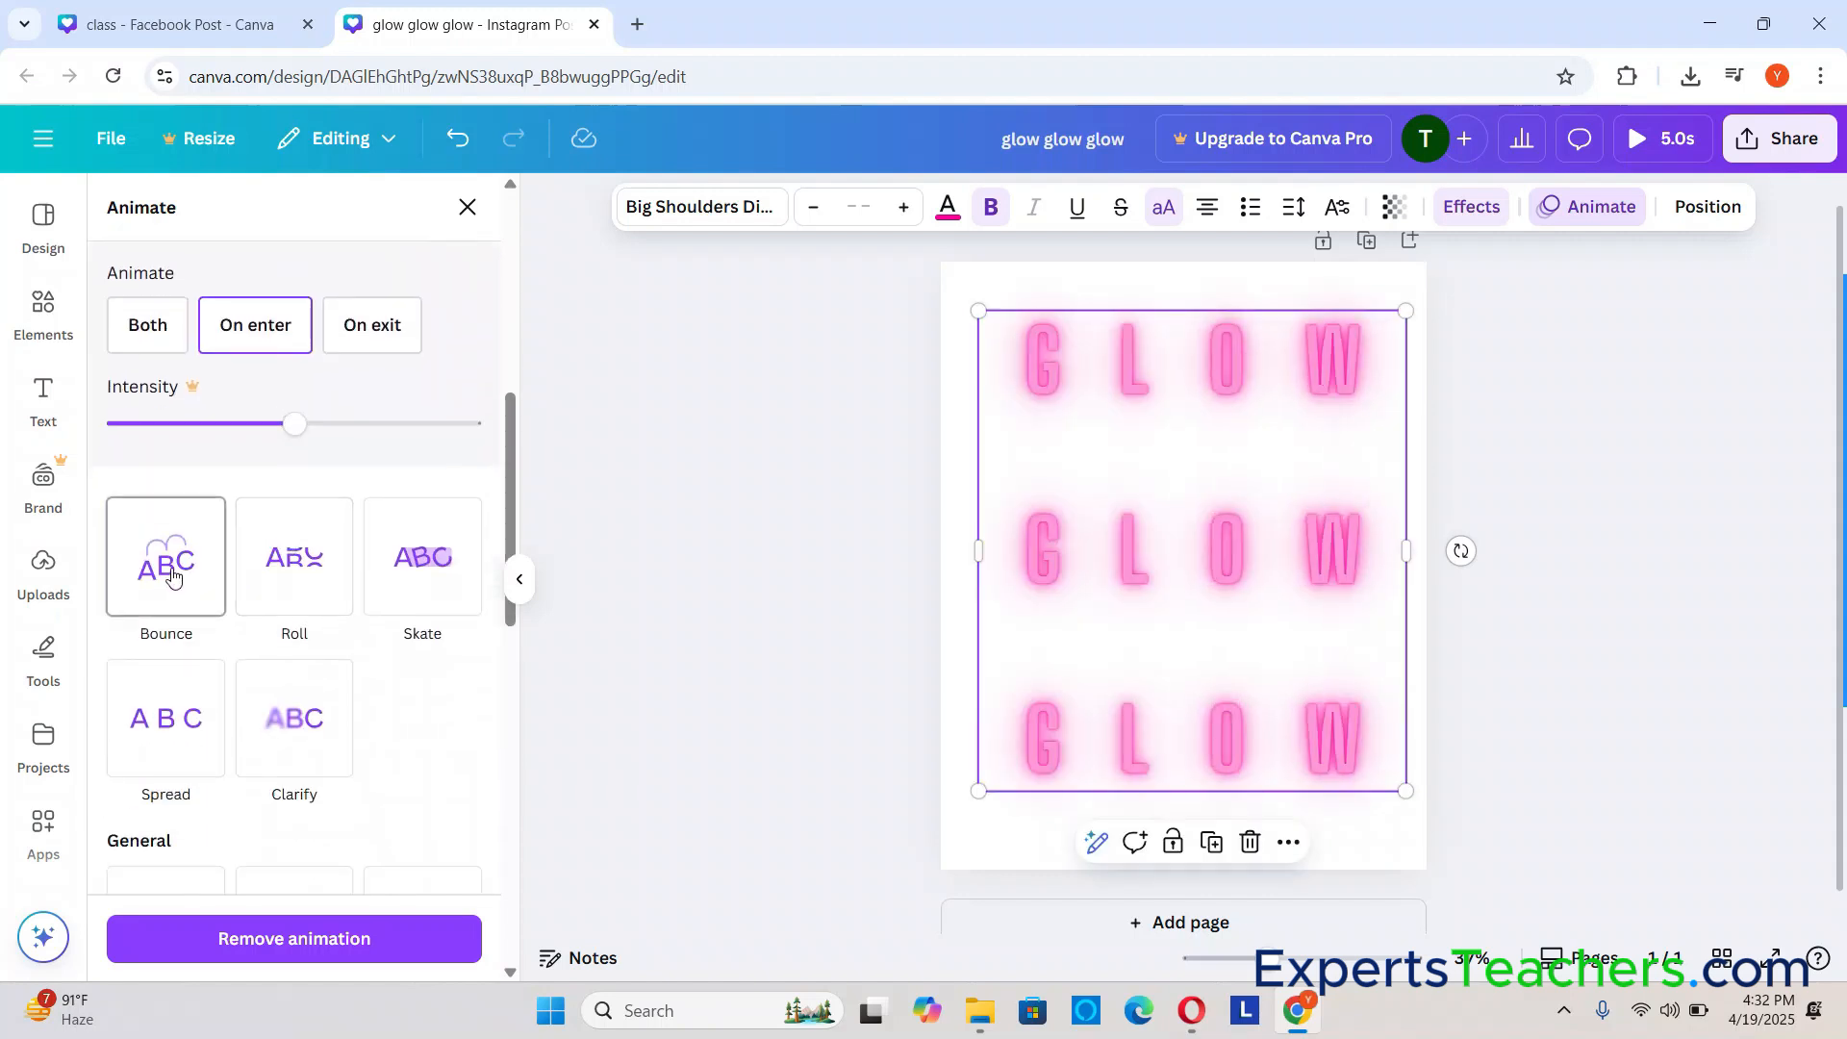
click(174, 575)
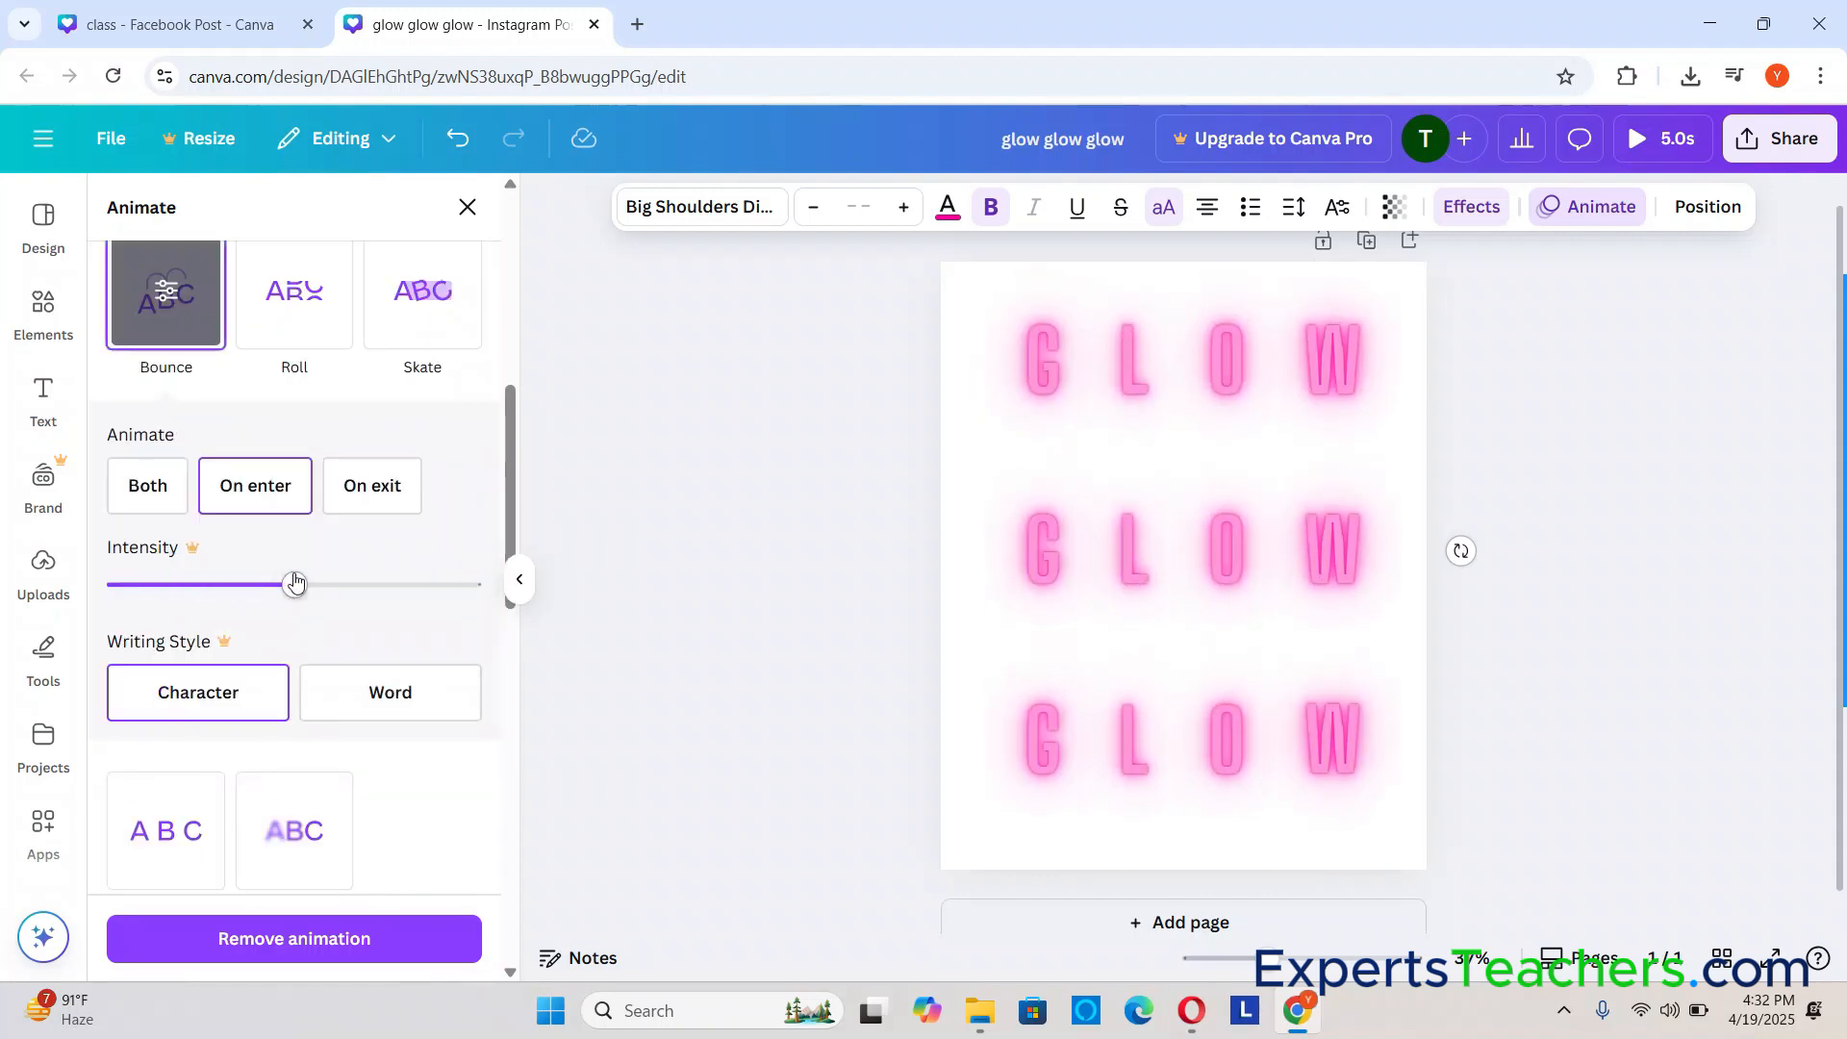
Step: Try the general Rise, Pan and Fade animations on the GLOW text
scroll(295, 580, down, 3)
scroll(296, 580, down, 2)
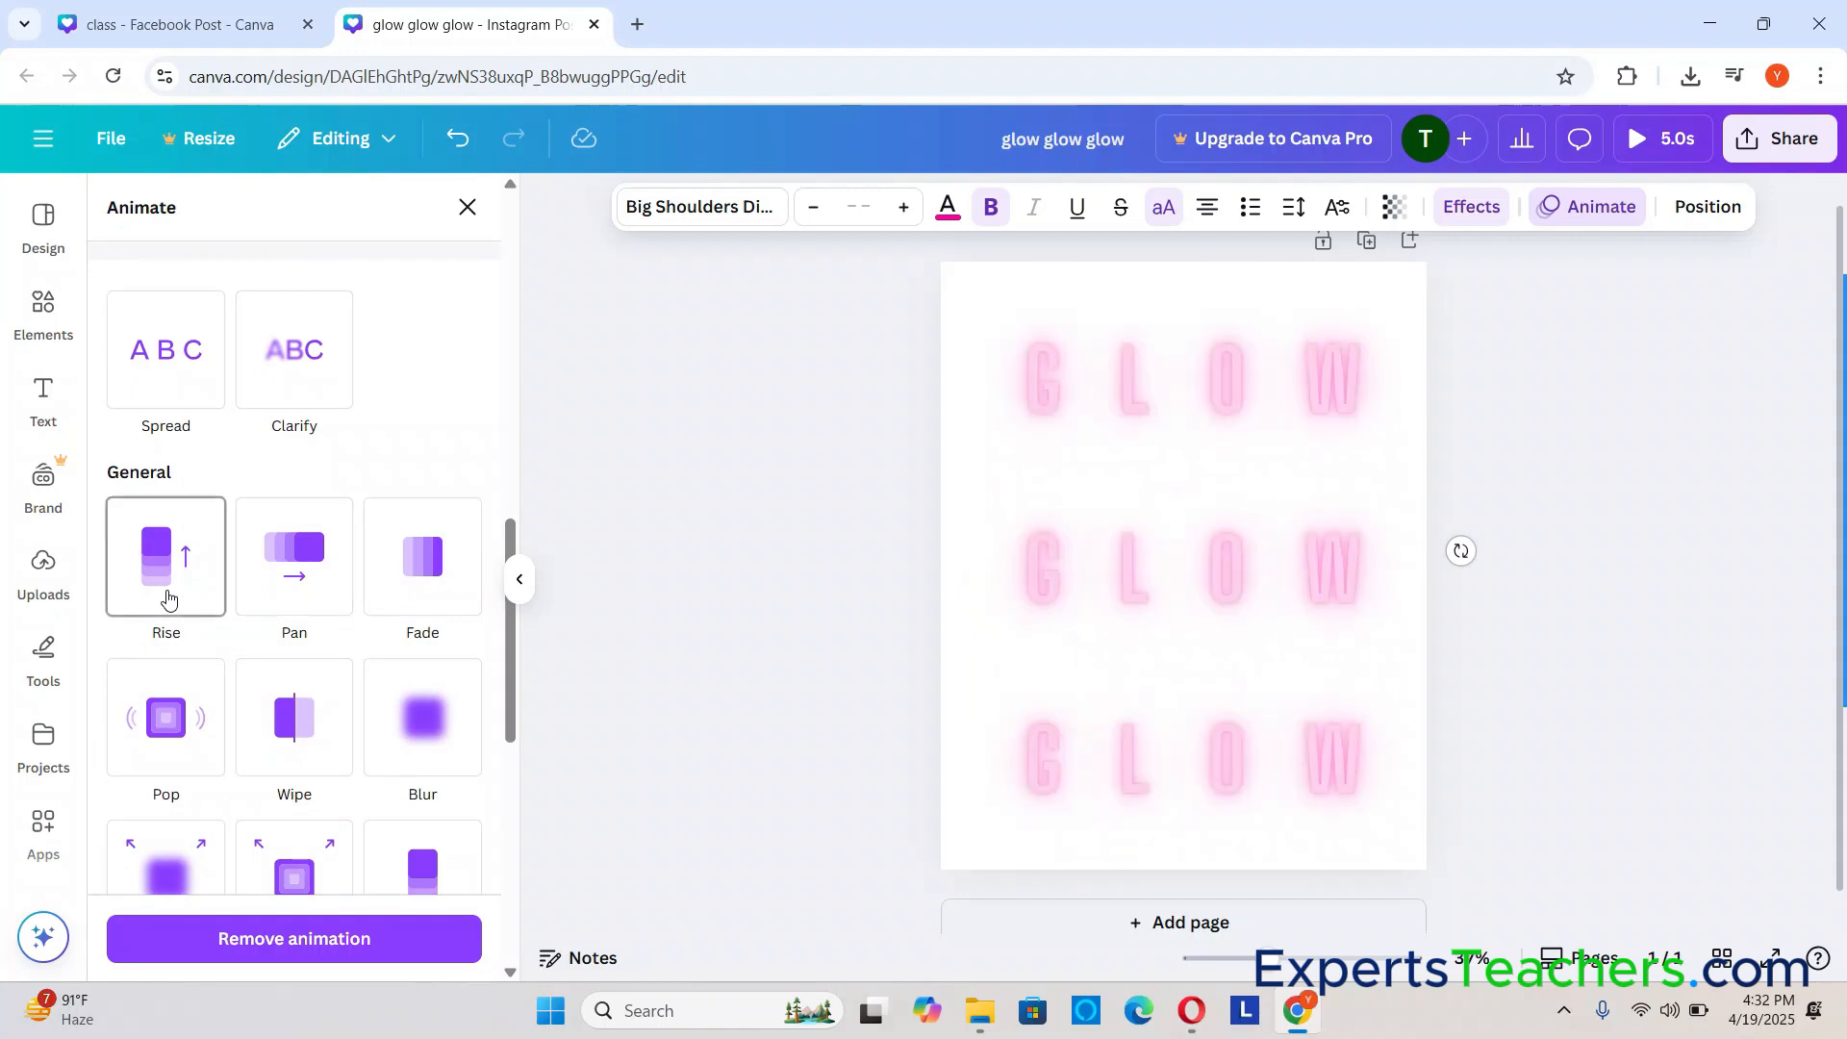
click(166, 596)
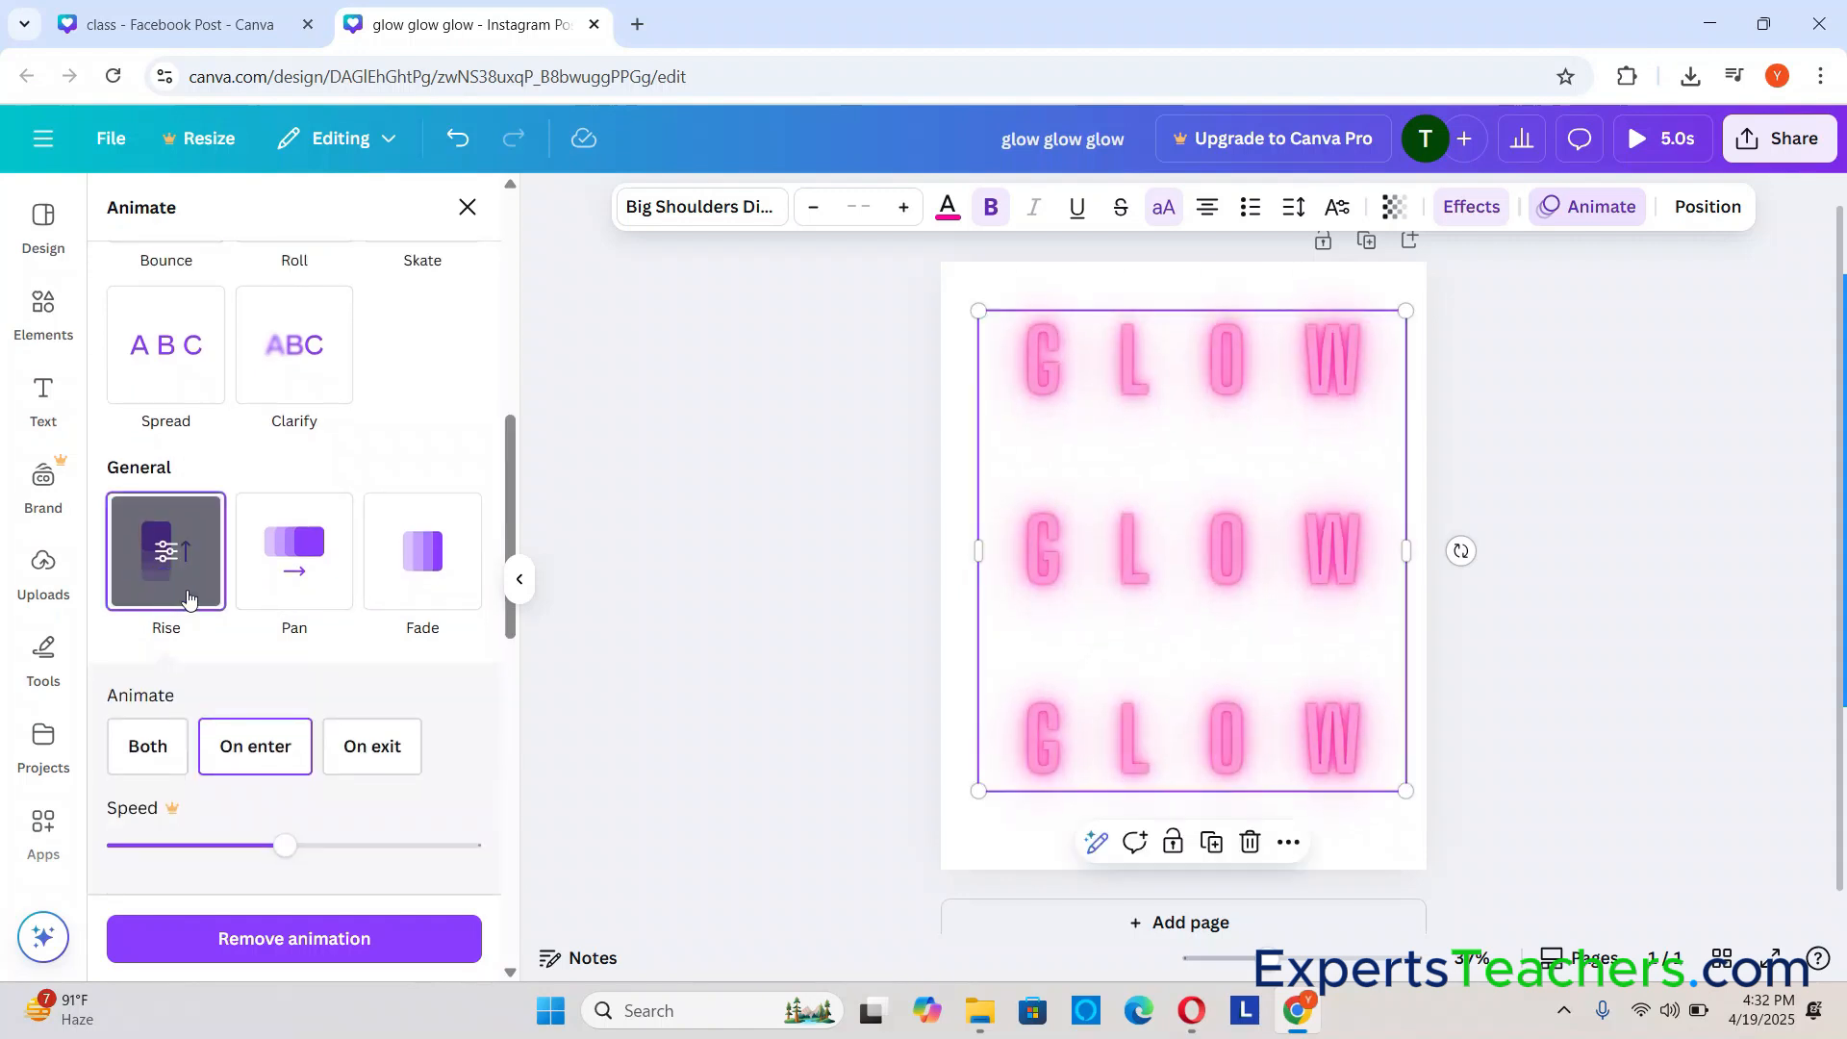
click(287, 600)
click(422, 553)
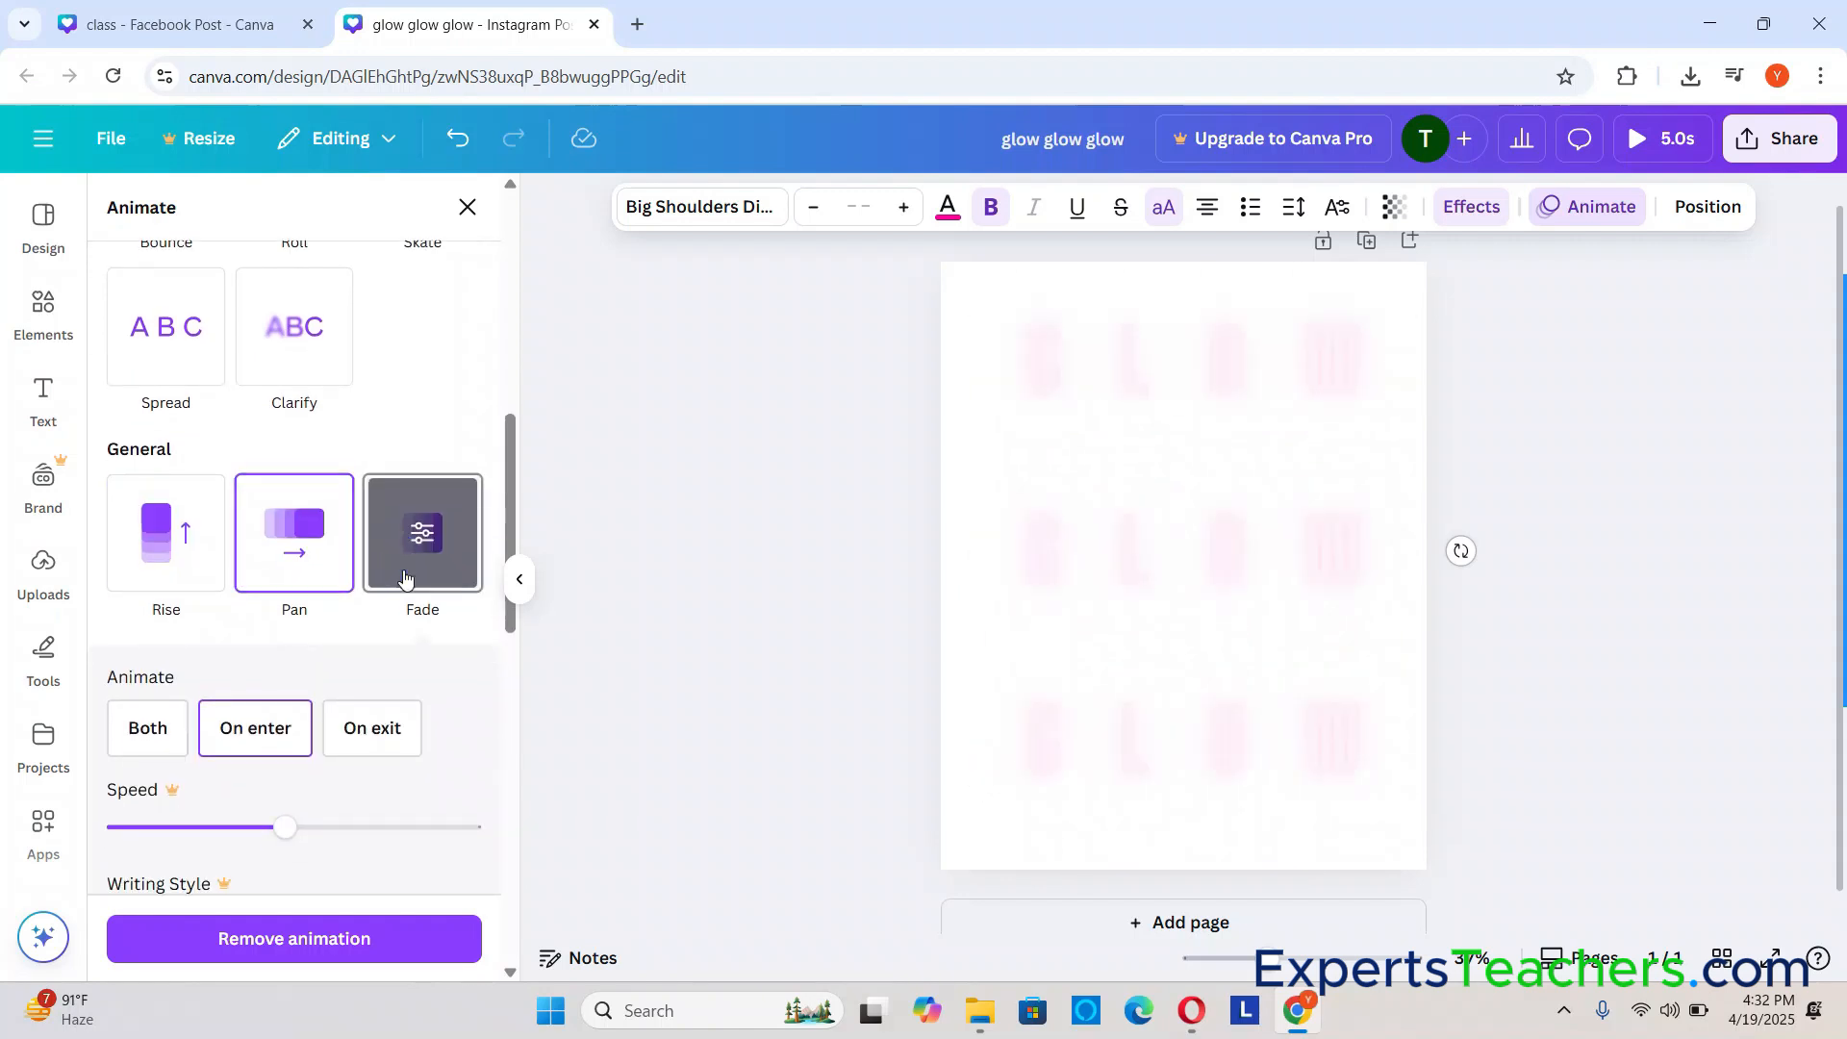
Step: Try the Rotate and Flicker add-on effects on the GLOW text
scroll(338, 647, down, 4)
scroll(337, 664, down, 10)
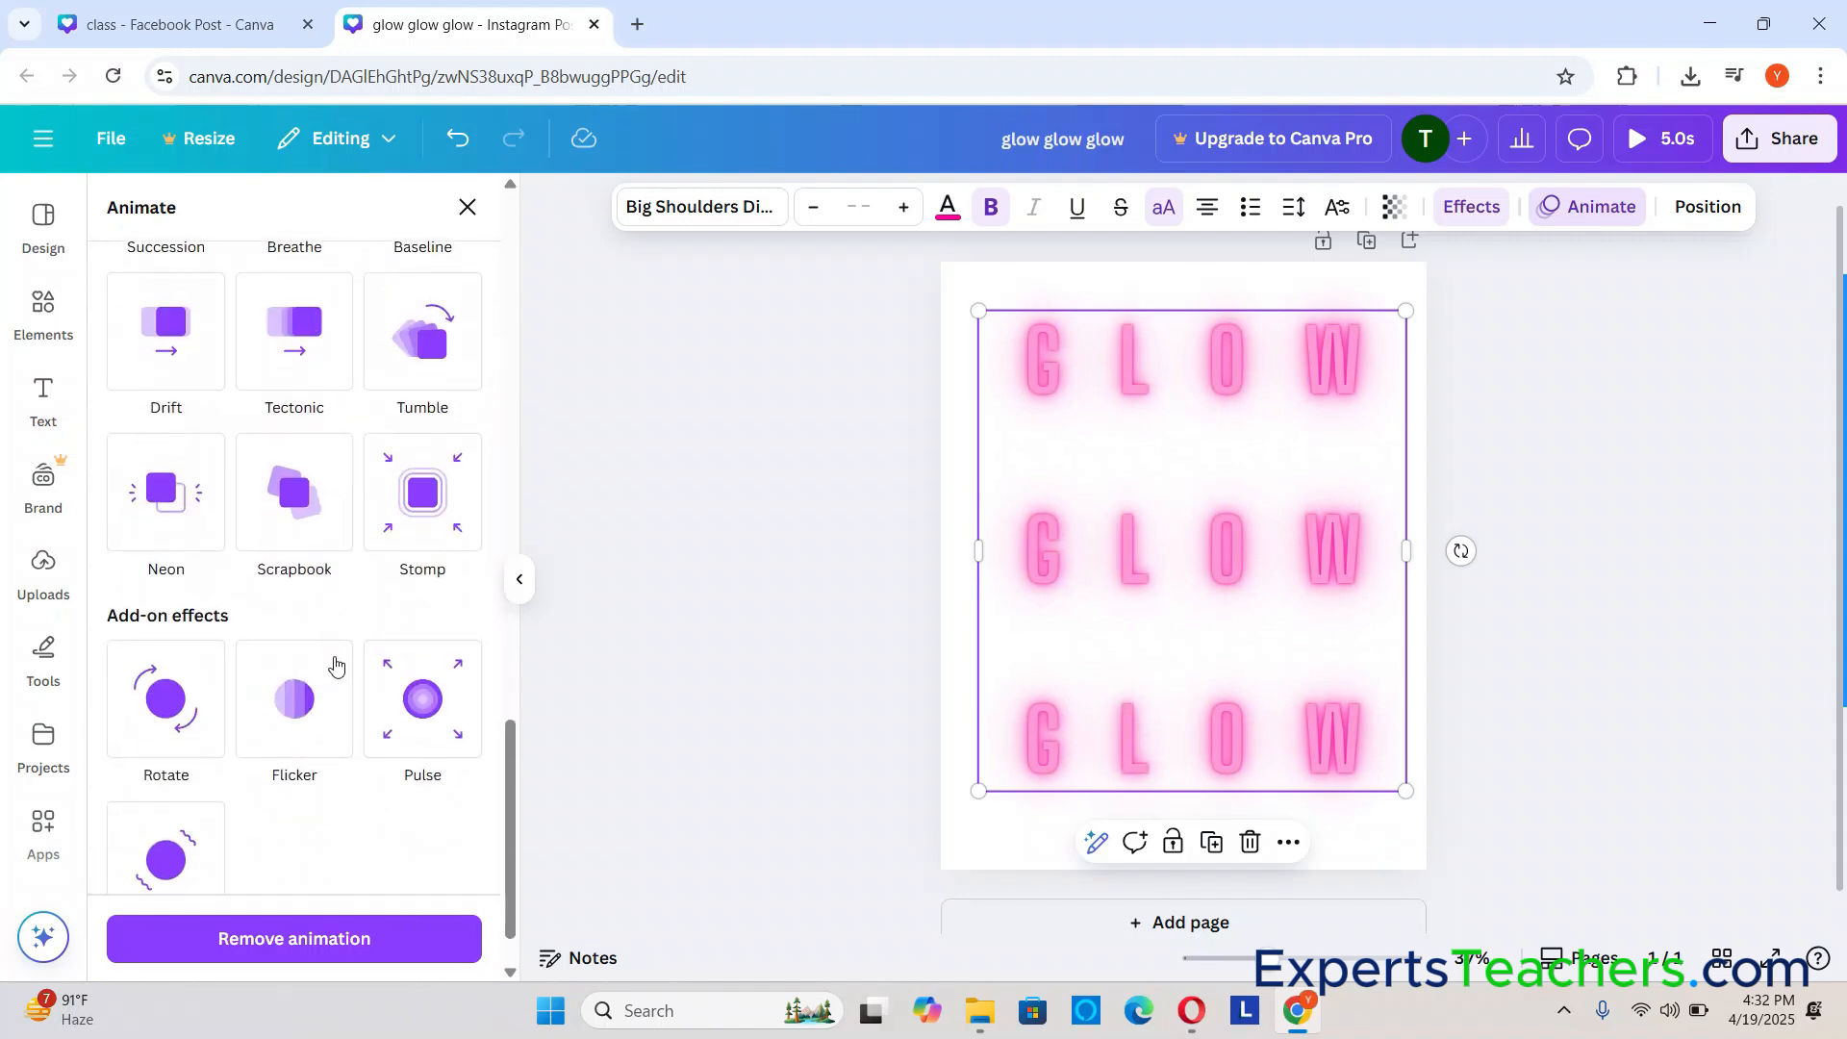
click(330, 660)
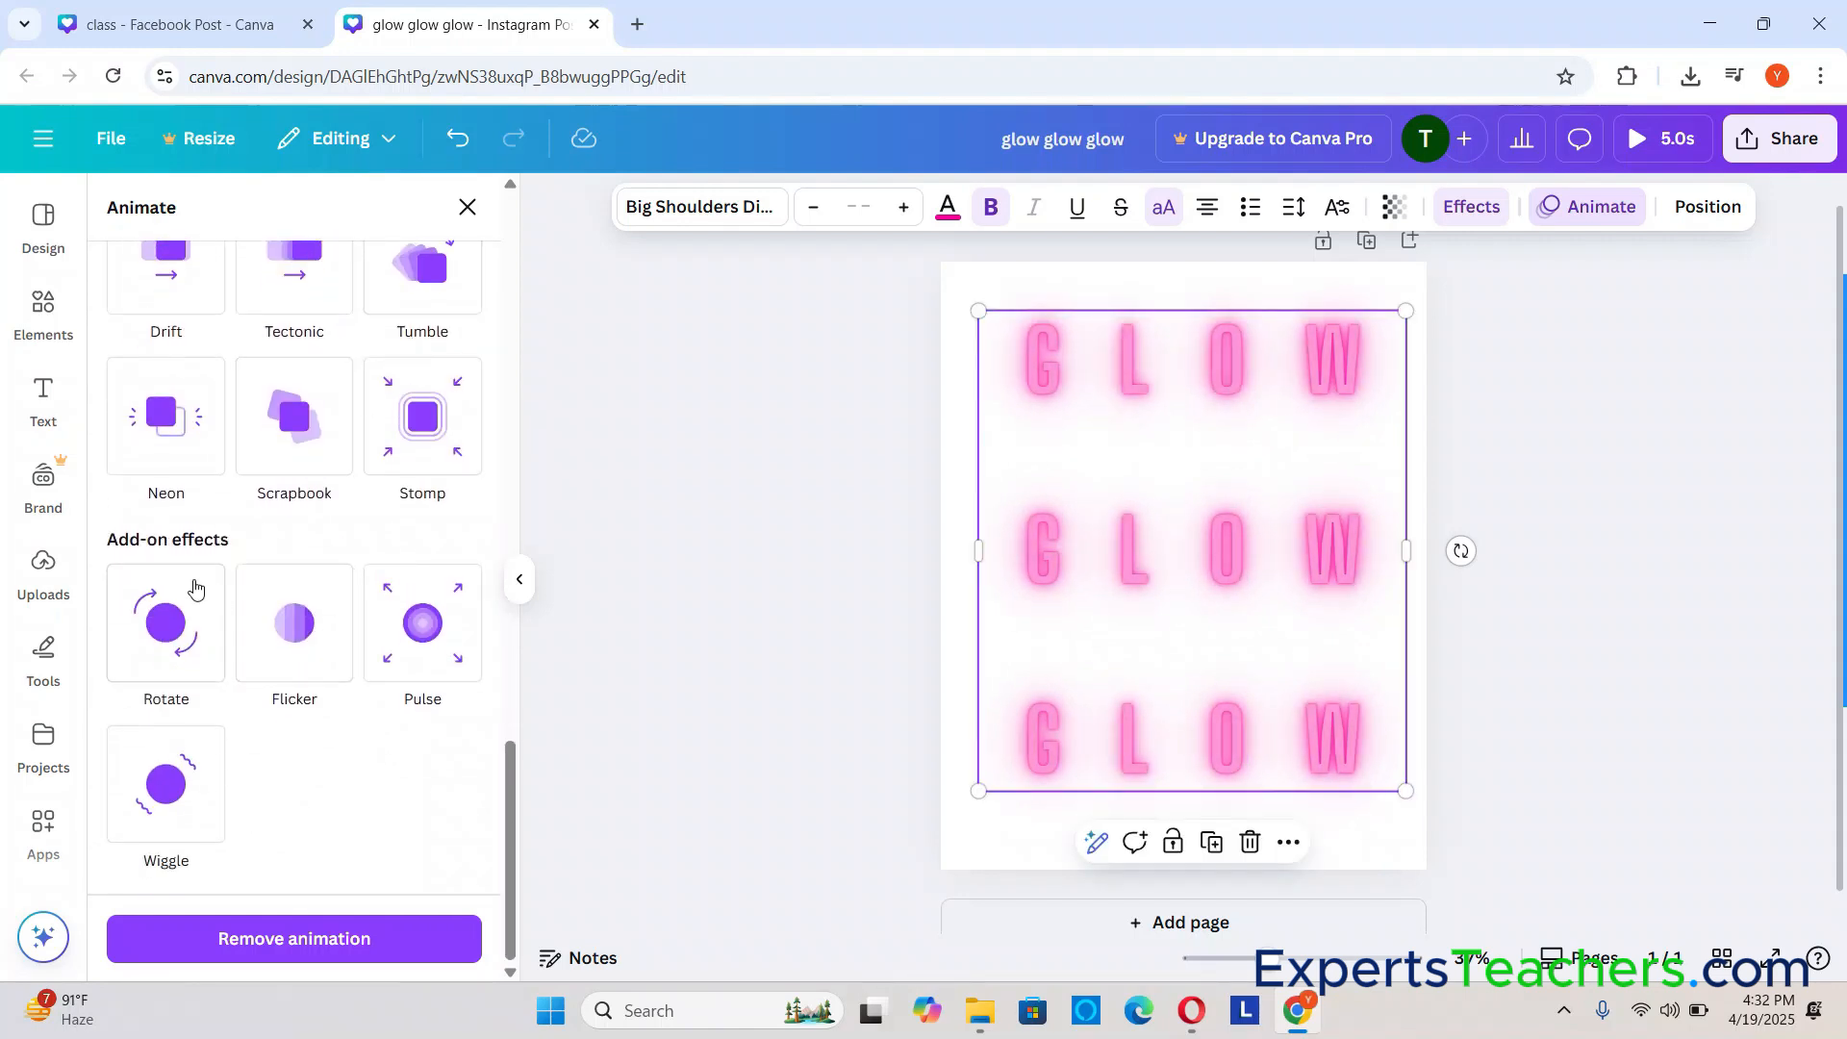
click(173, 624)
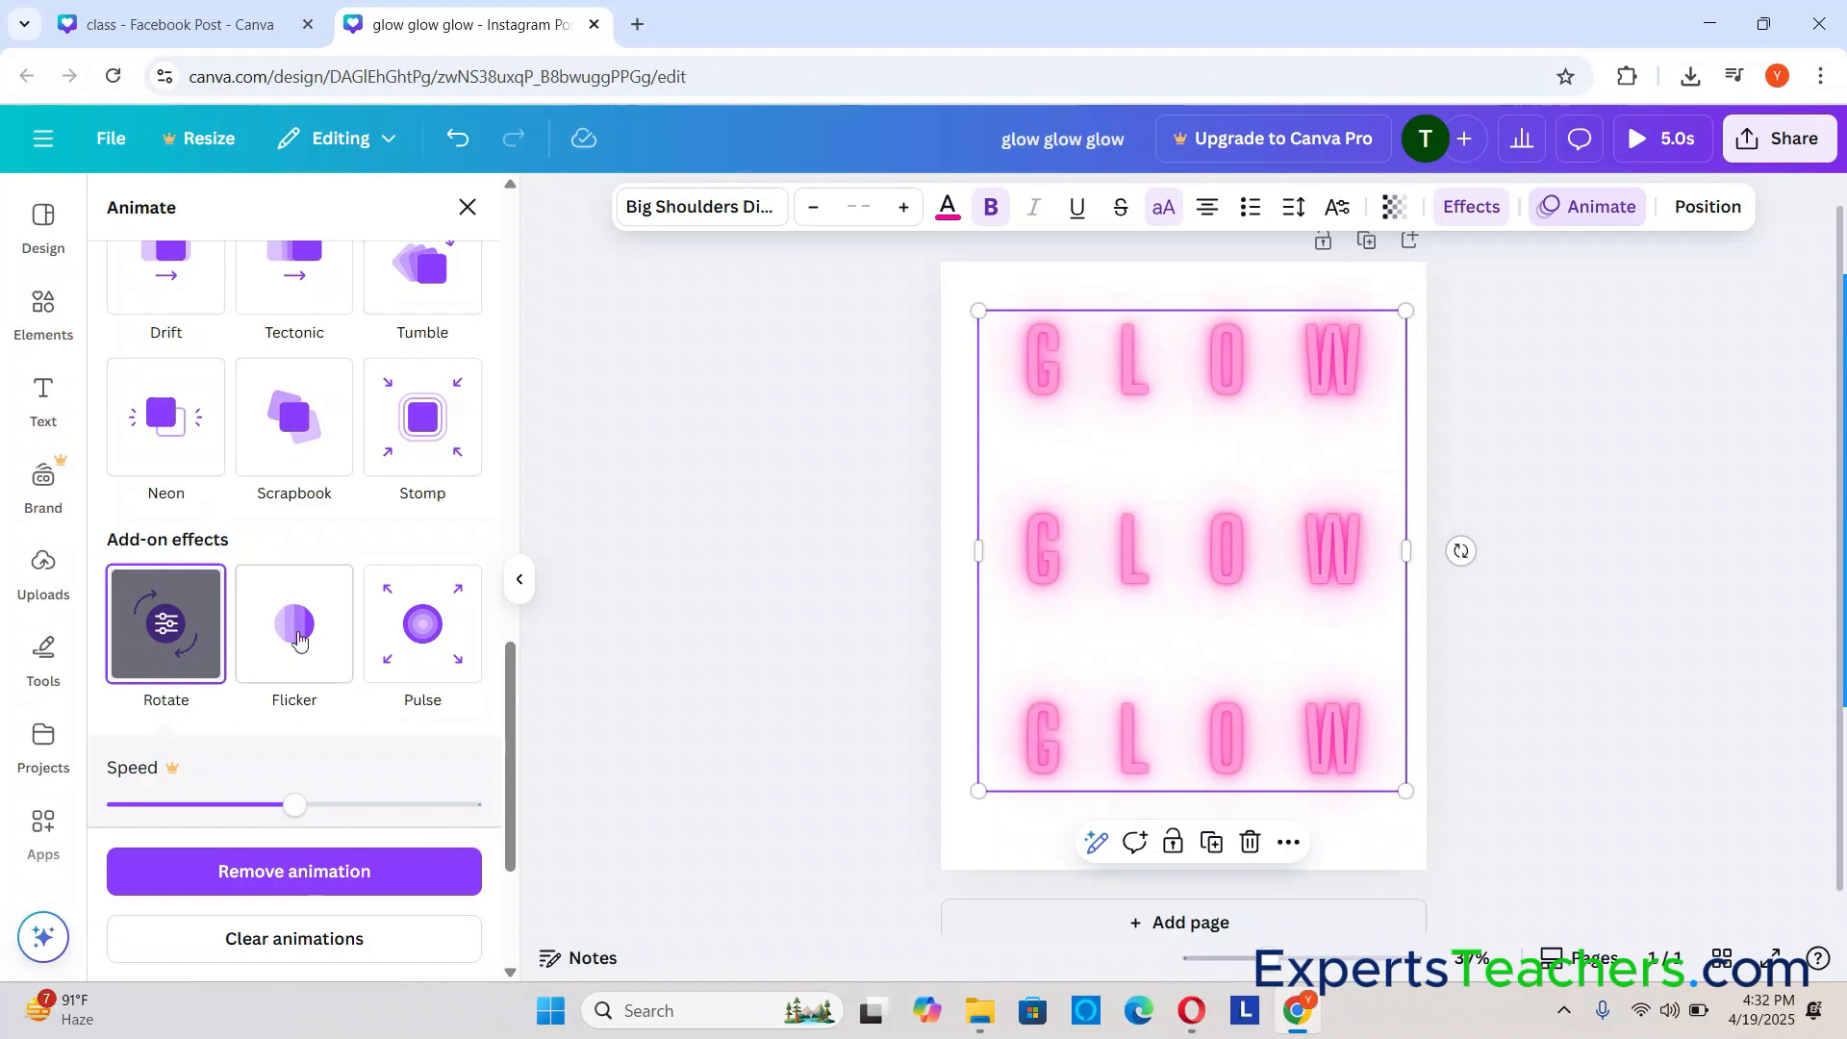
click(299, 638)
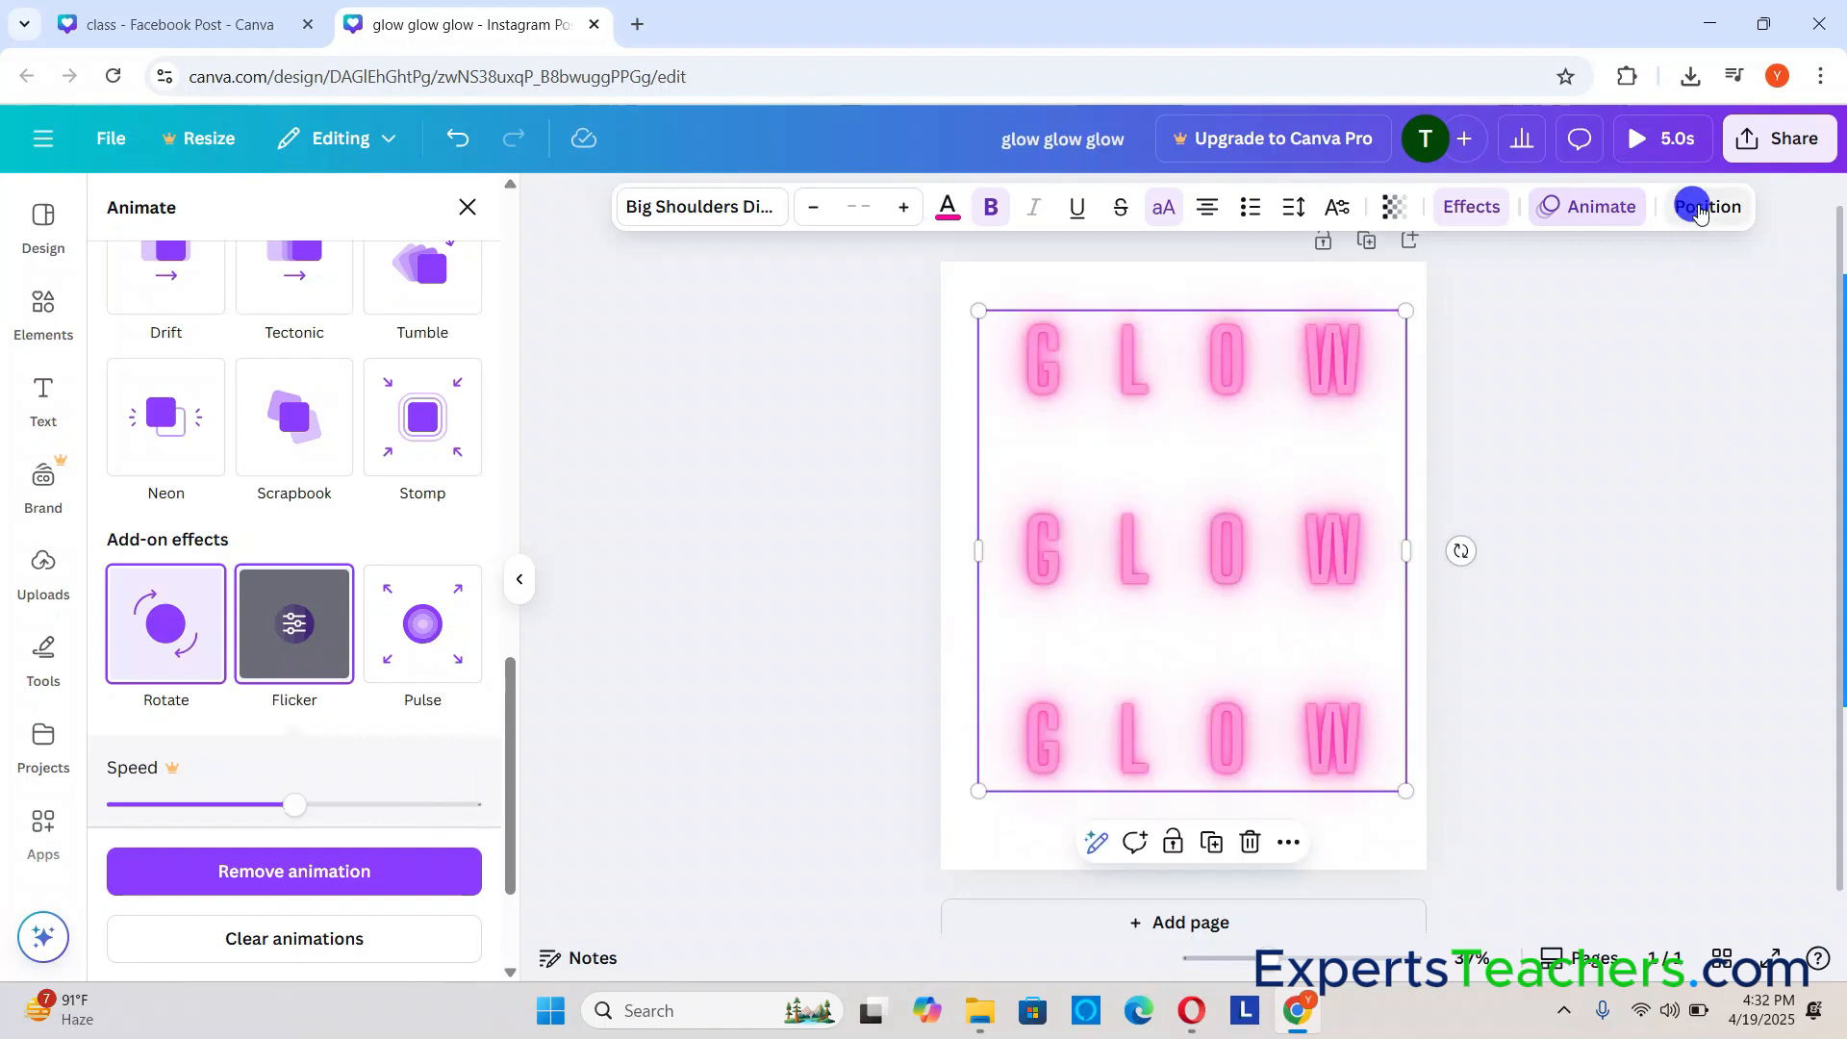
Step: Examine the GLOW text's arrangement and page alignment options, and delete the whole text from the page
click(1701, 208)
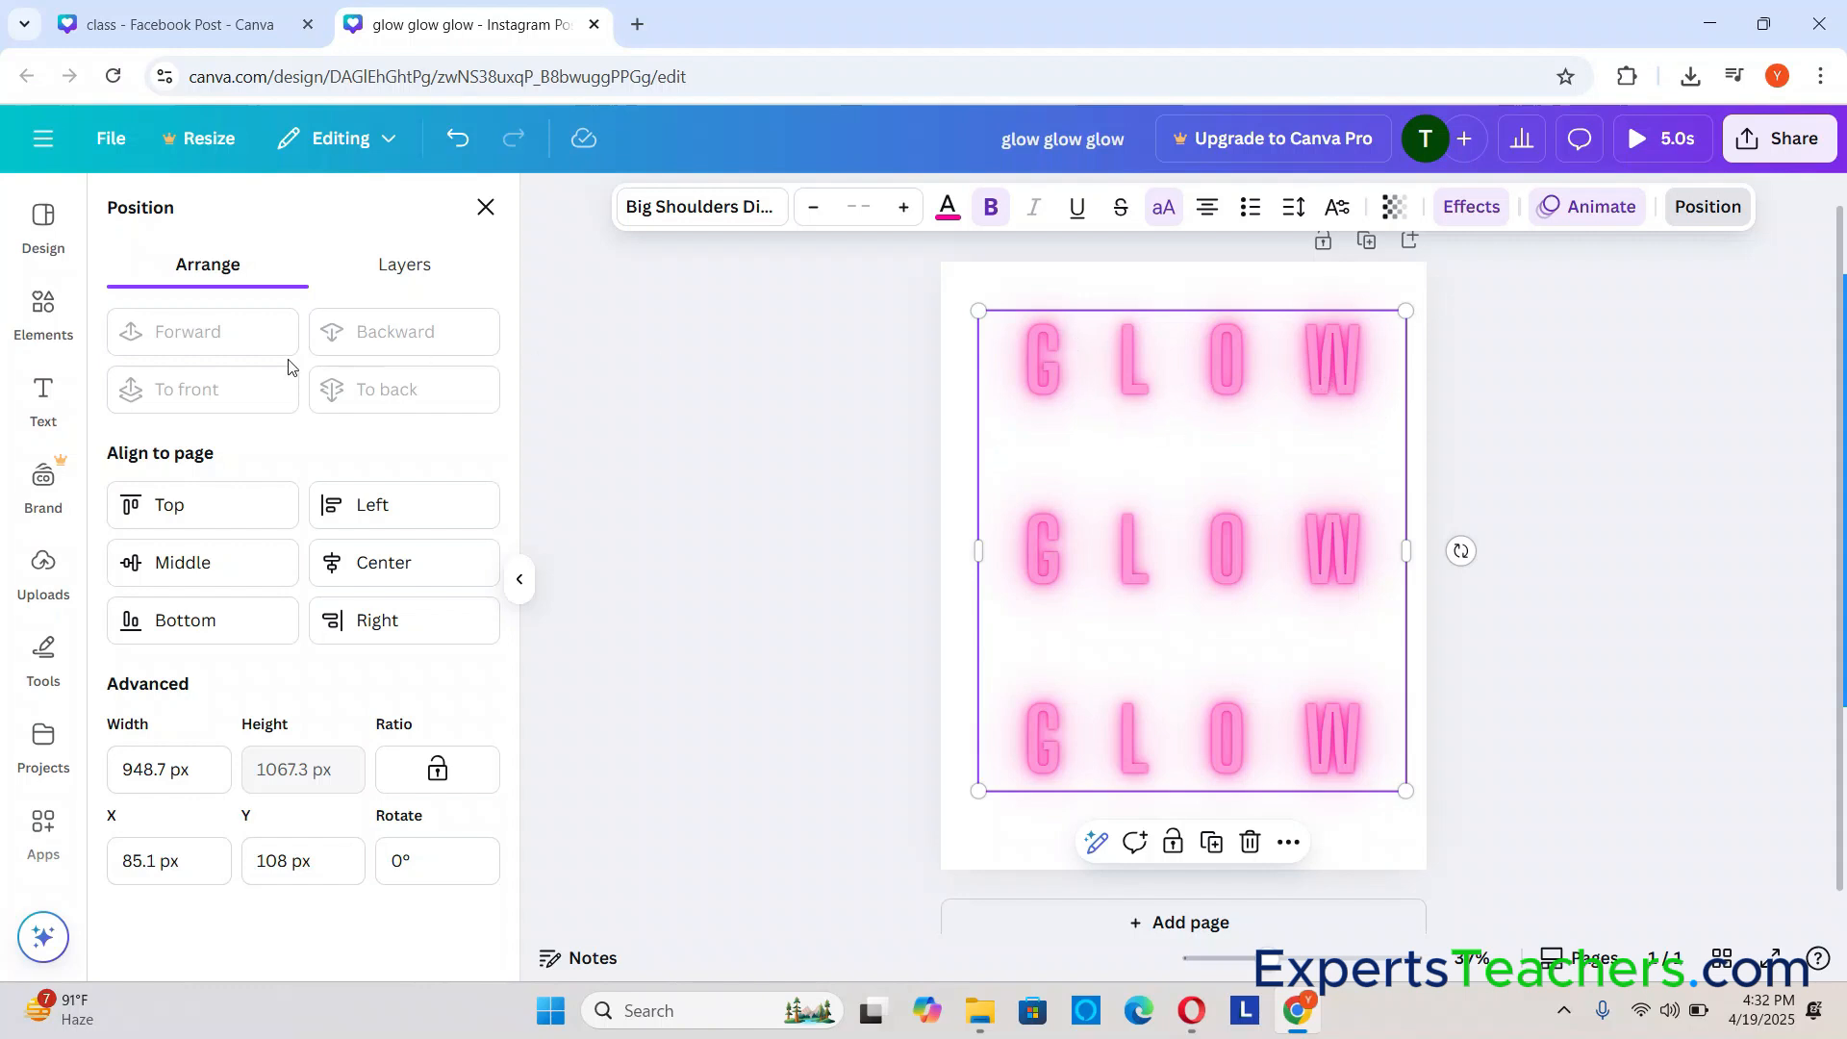
click(1300, 483)
key(BackSpace)
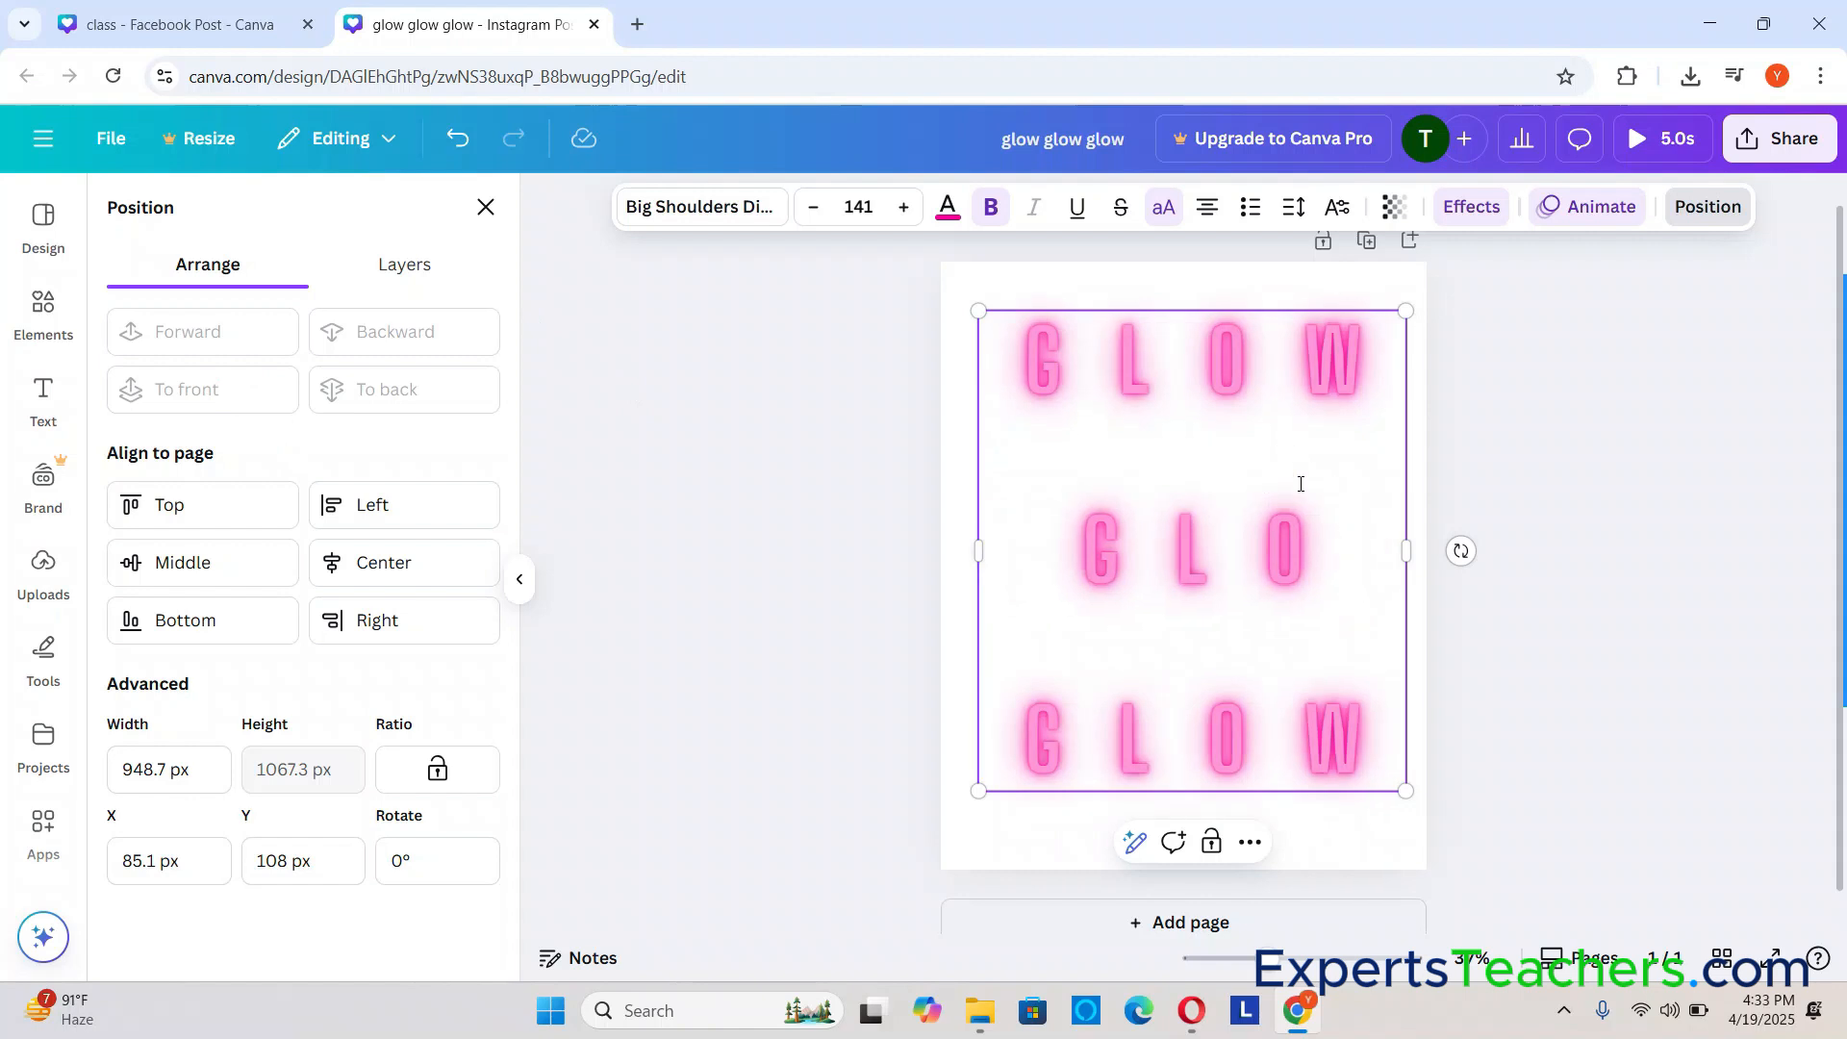
click(1651, 508)
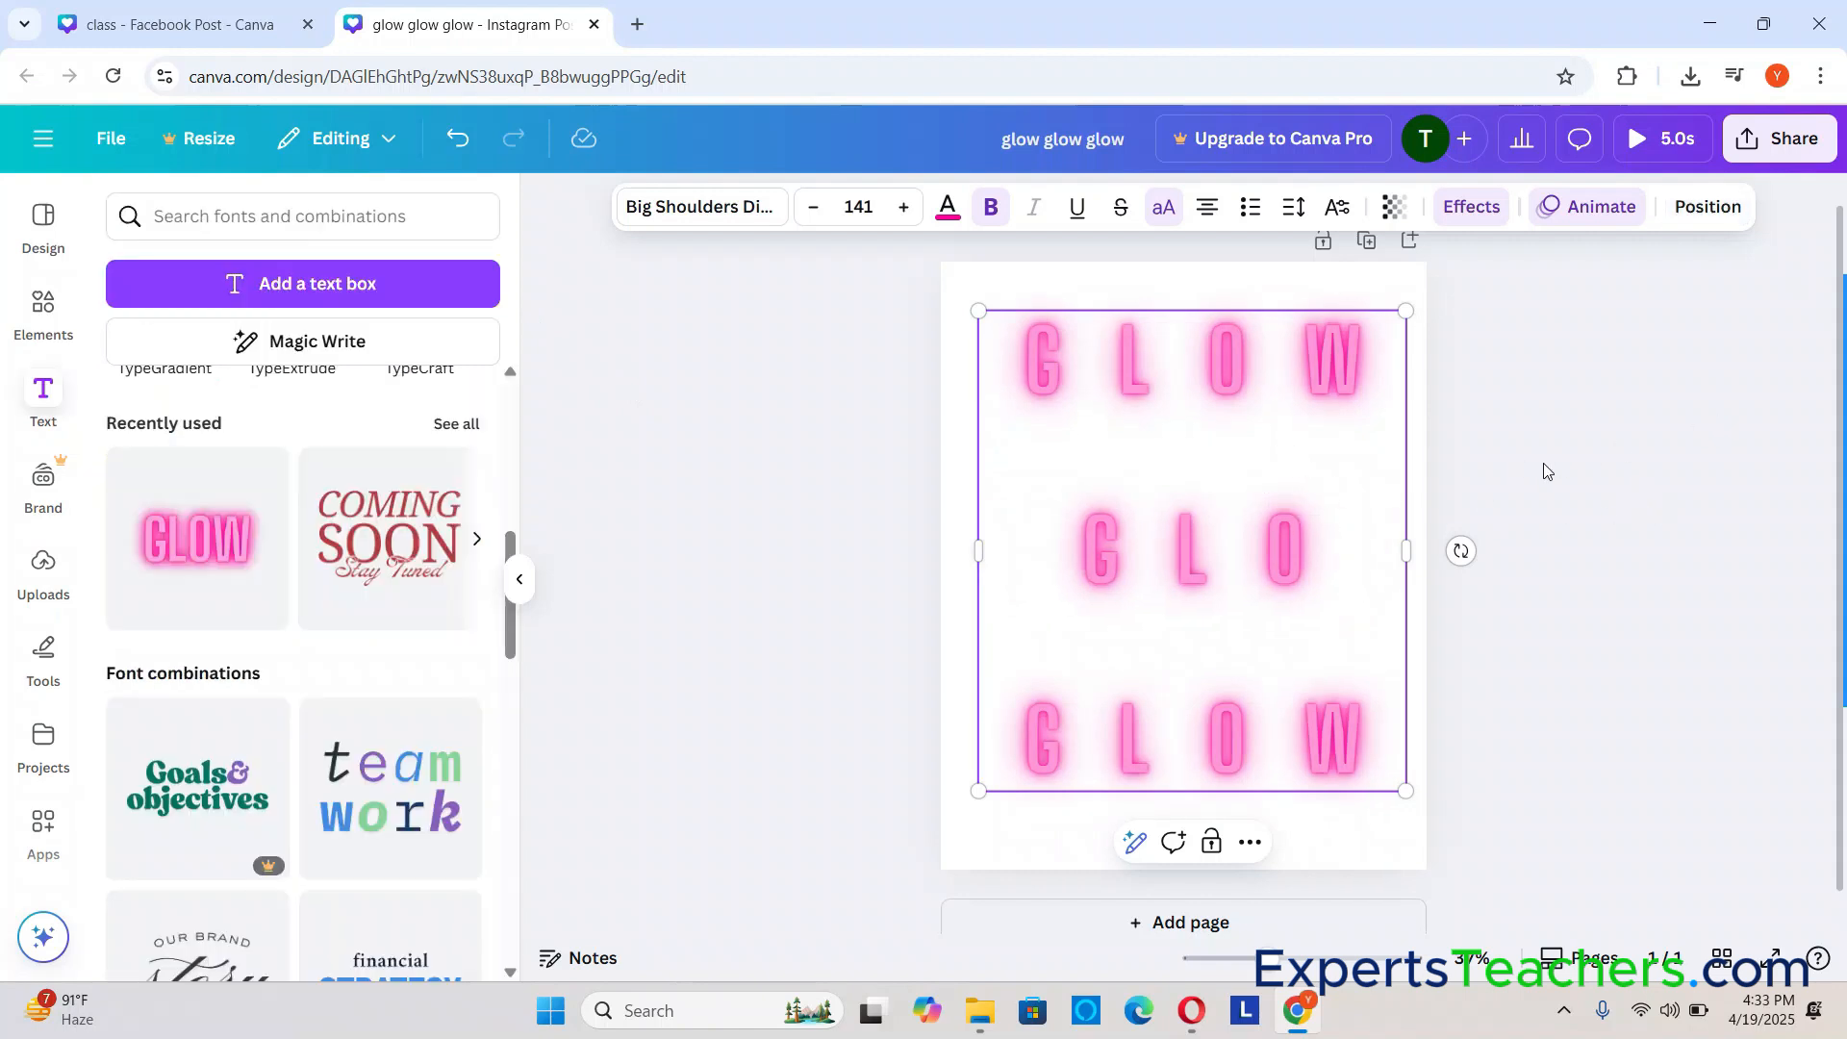
click(1674, 430)
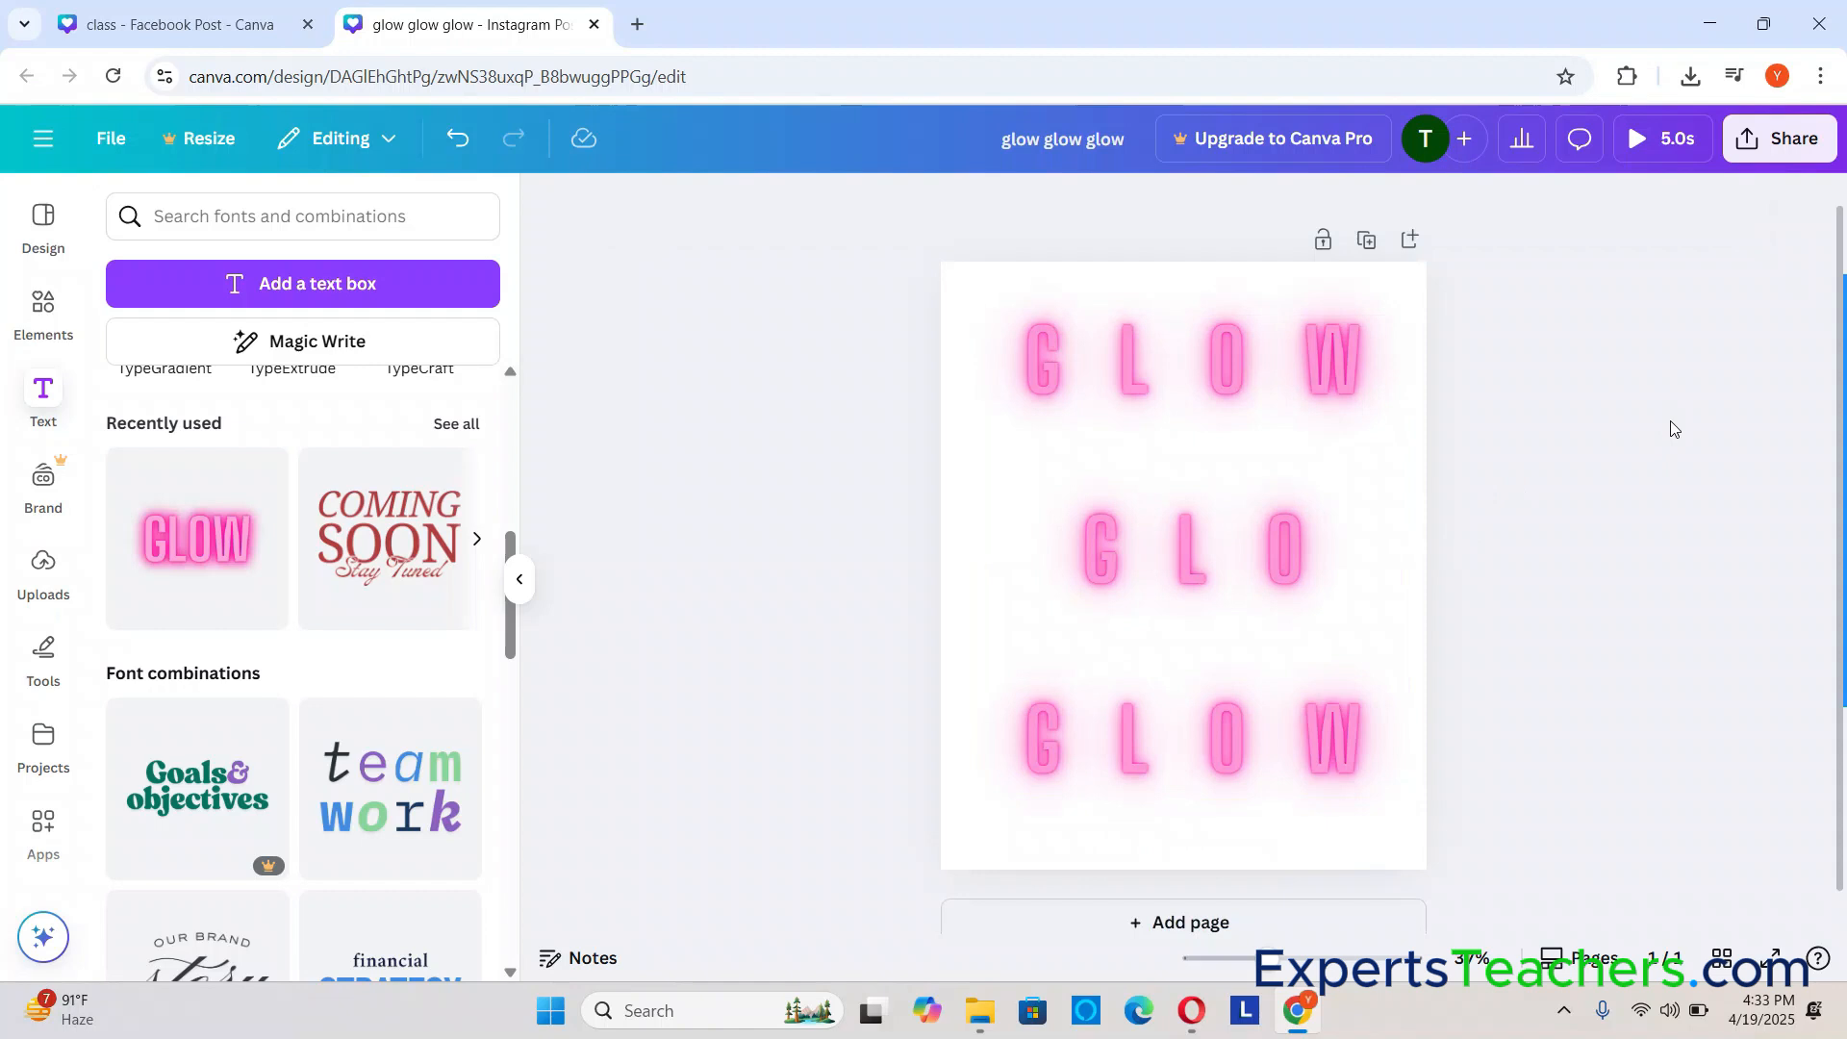
click(1218, 467)
key(Delete)
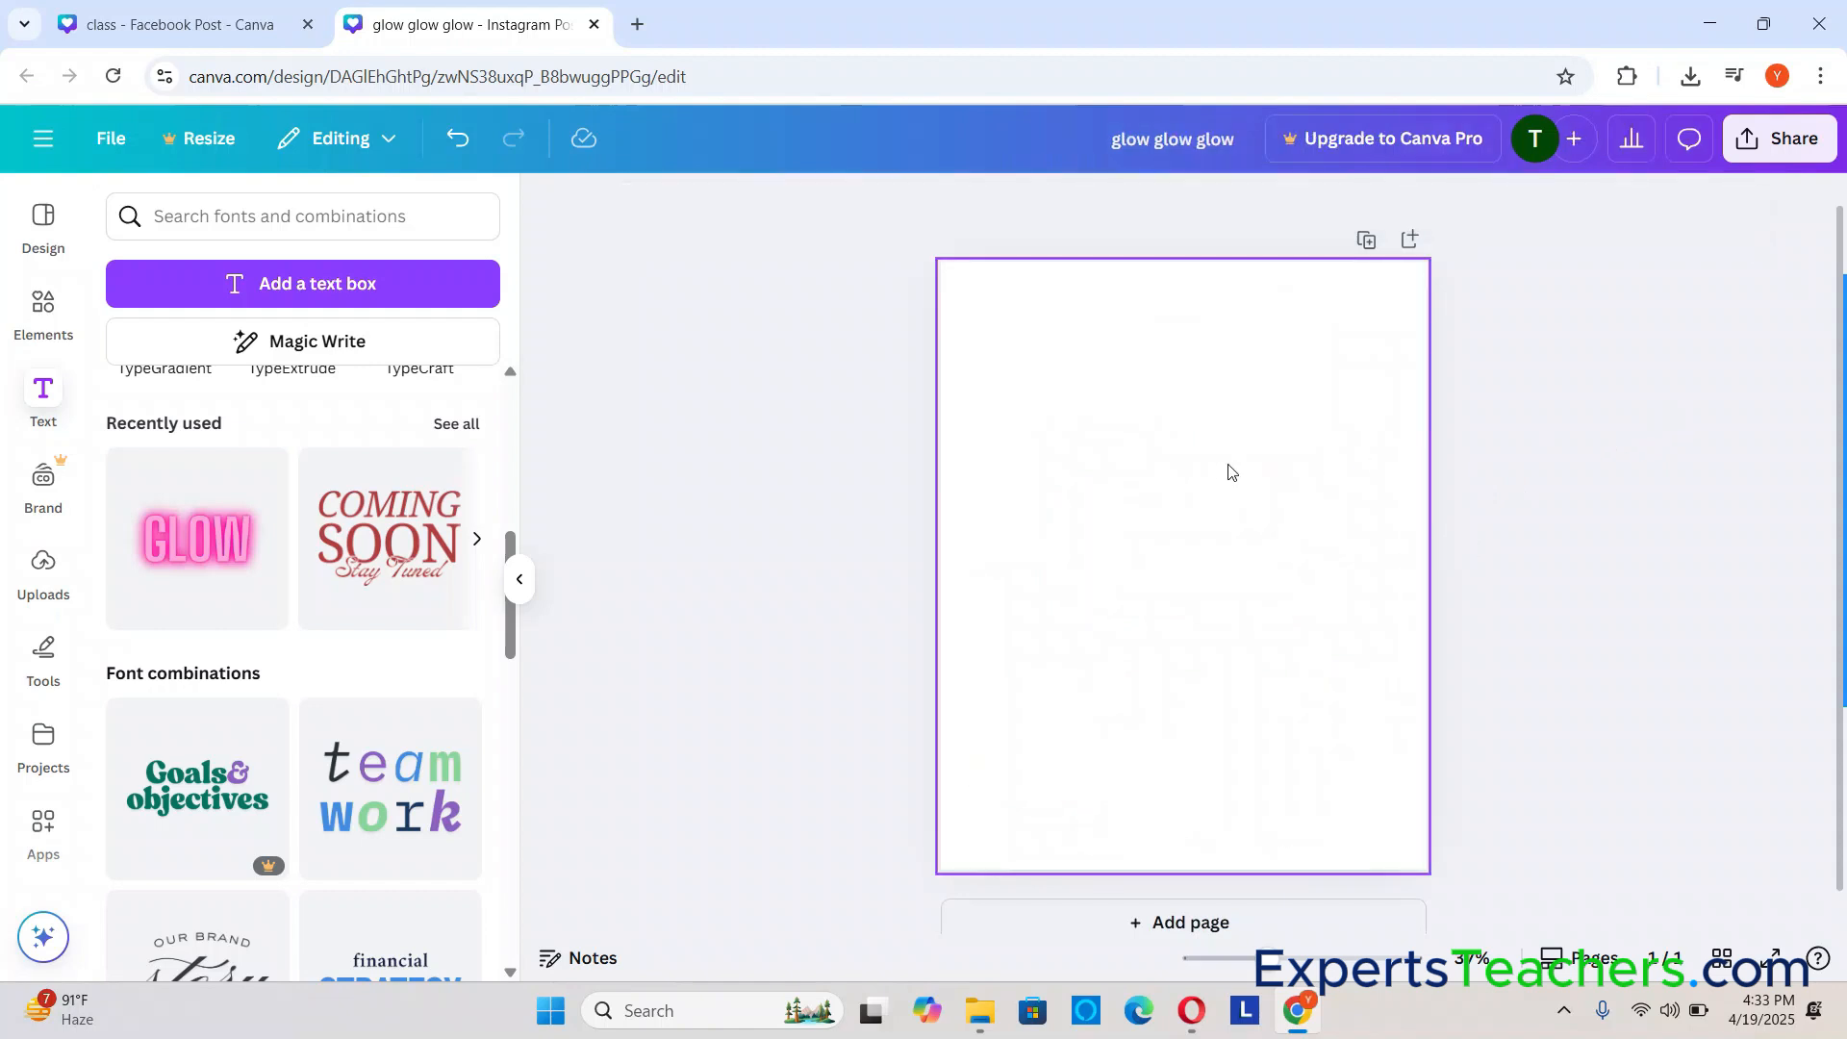
click(1630, 389)
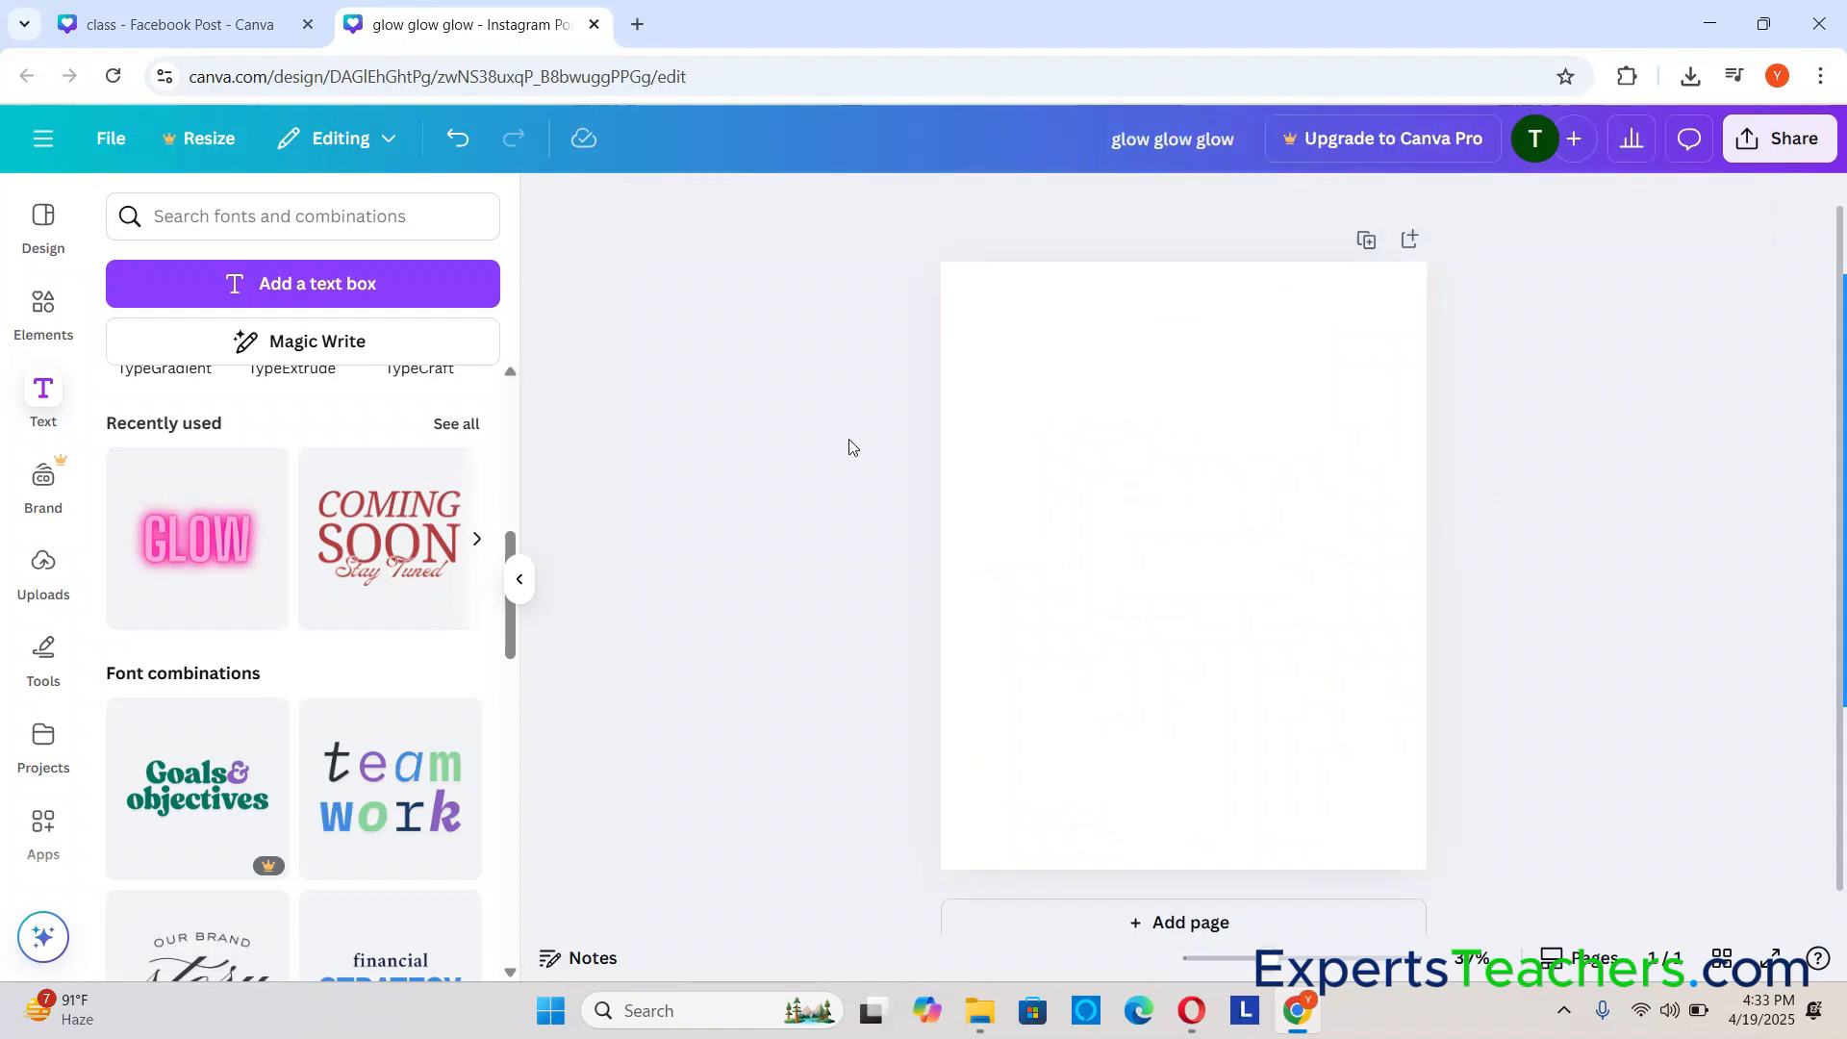
Step: Examine the categories of design elements, including shapes, graphics, stickers, frames, videos, audio, charts, mockups and tables
scroll(1633, 574, down, 1)
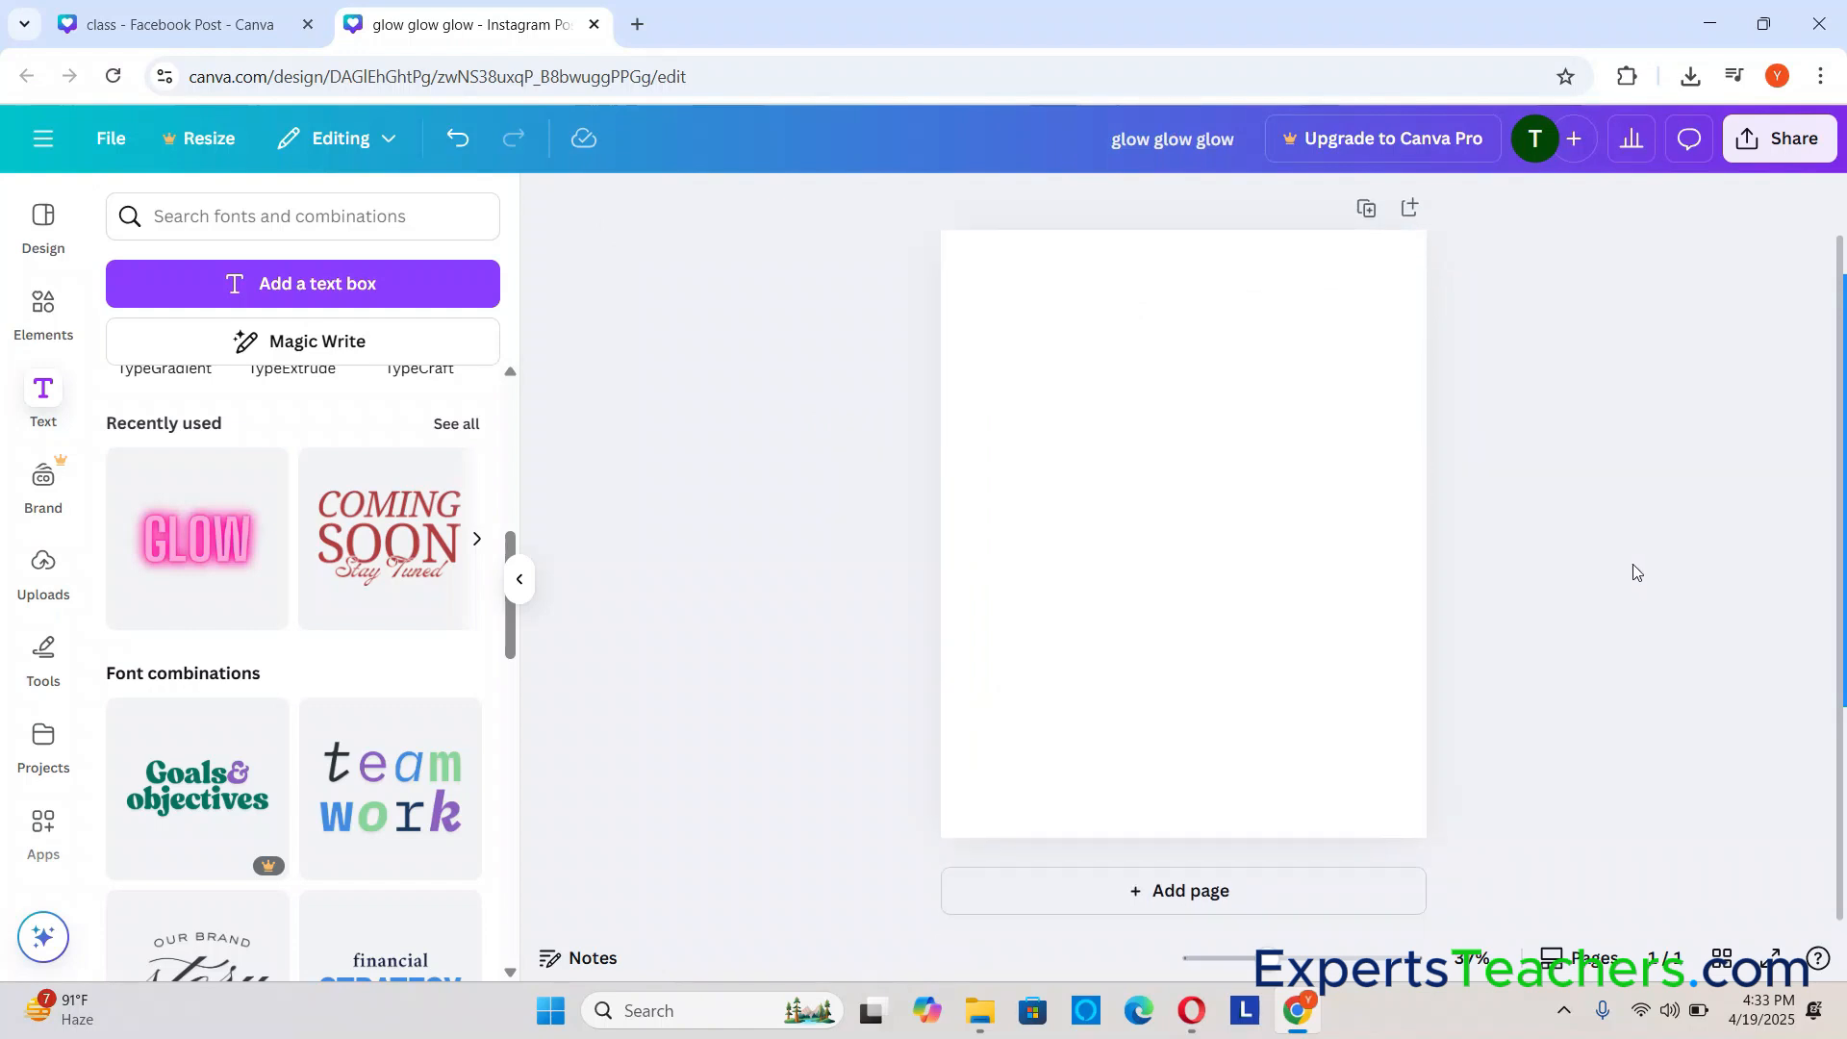
scroll(756, 505, up, 2)
click(44, 306)
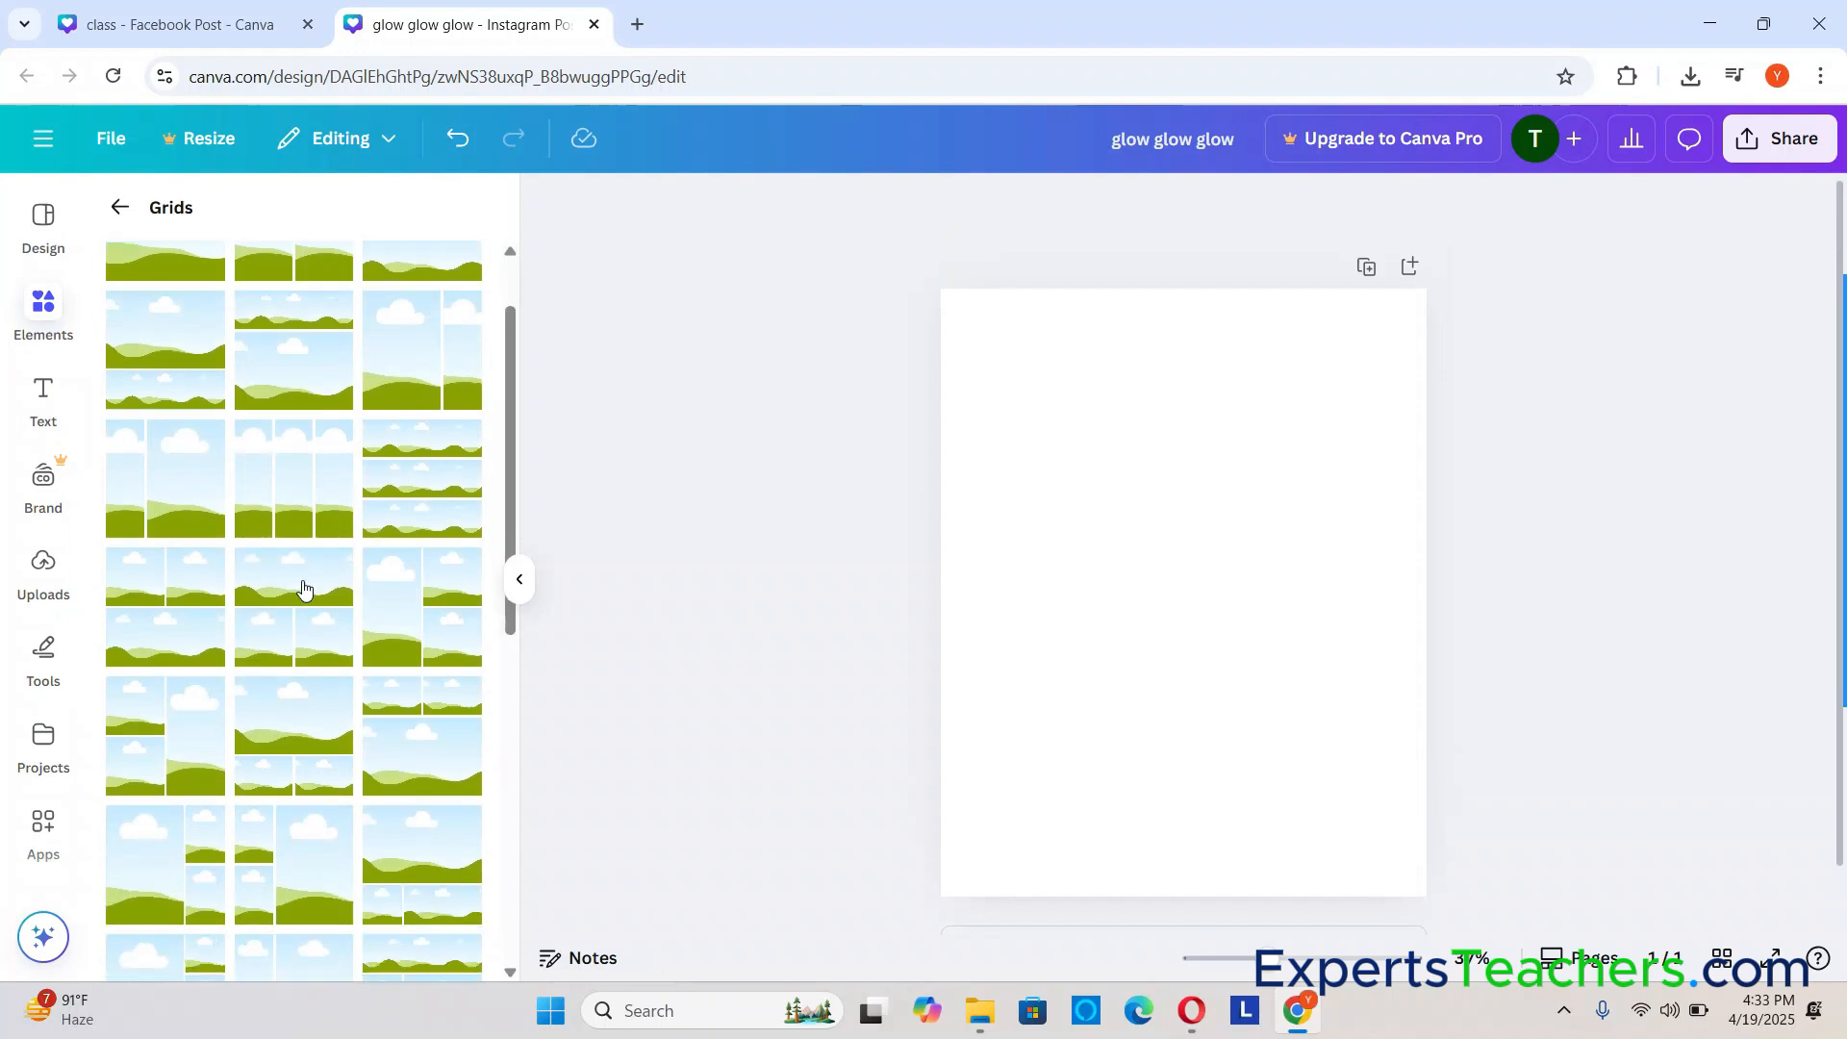
click(136, 215)
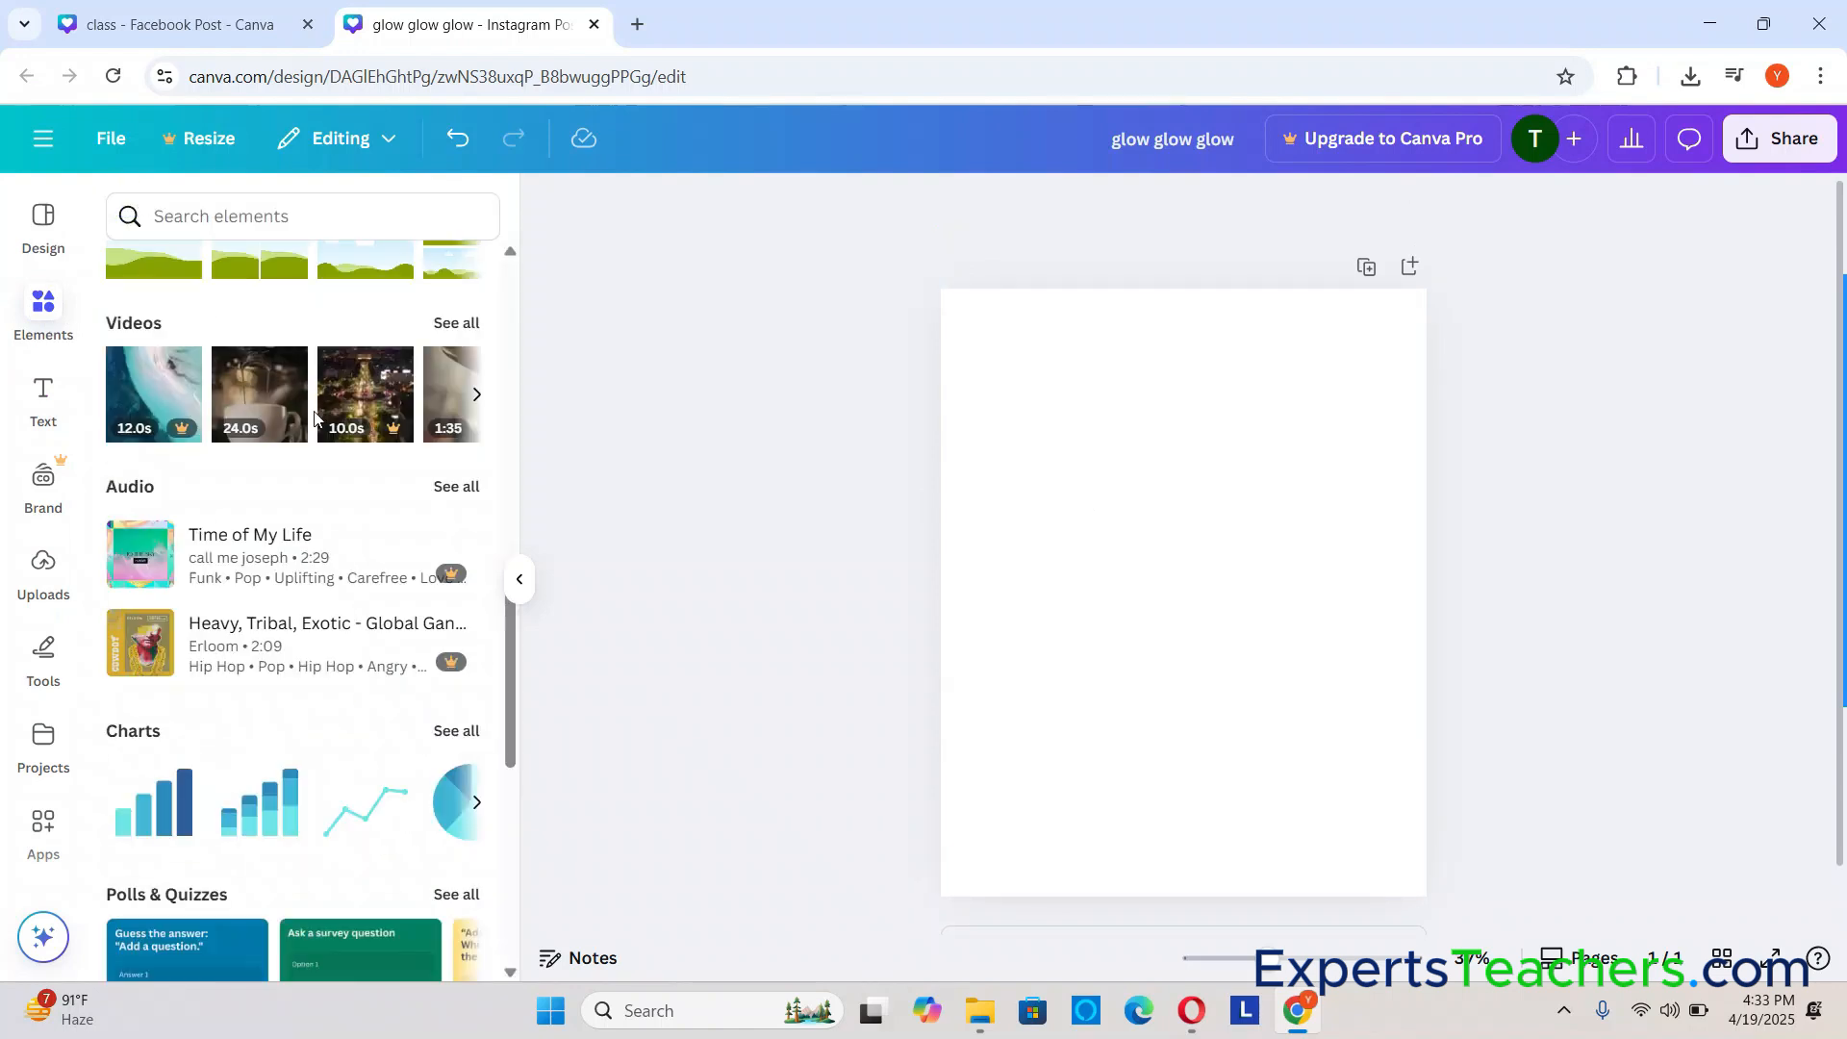
scroll(325, 428, up, 8)
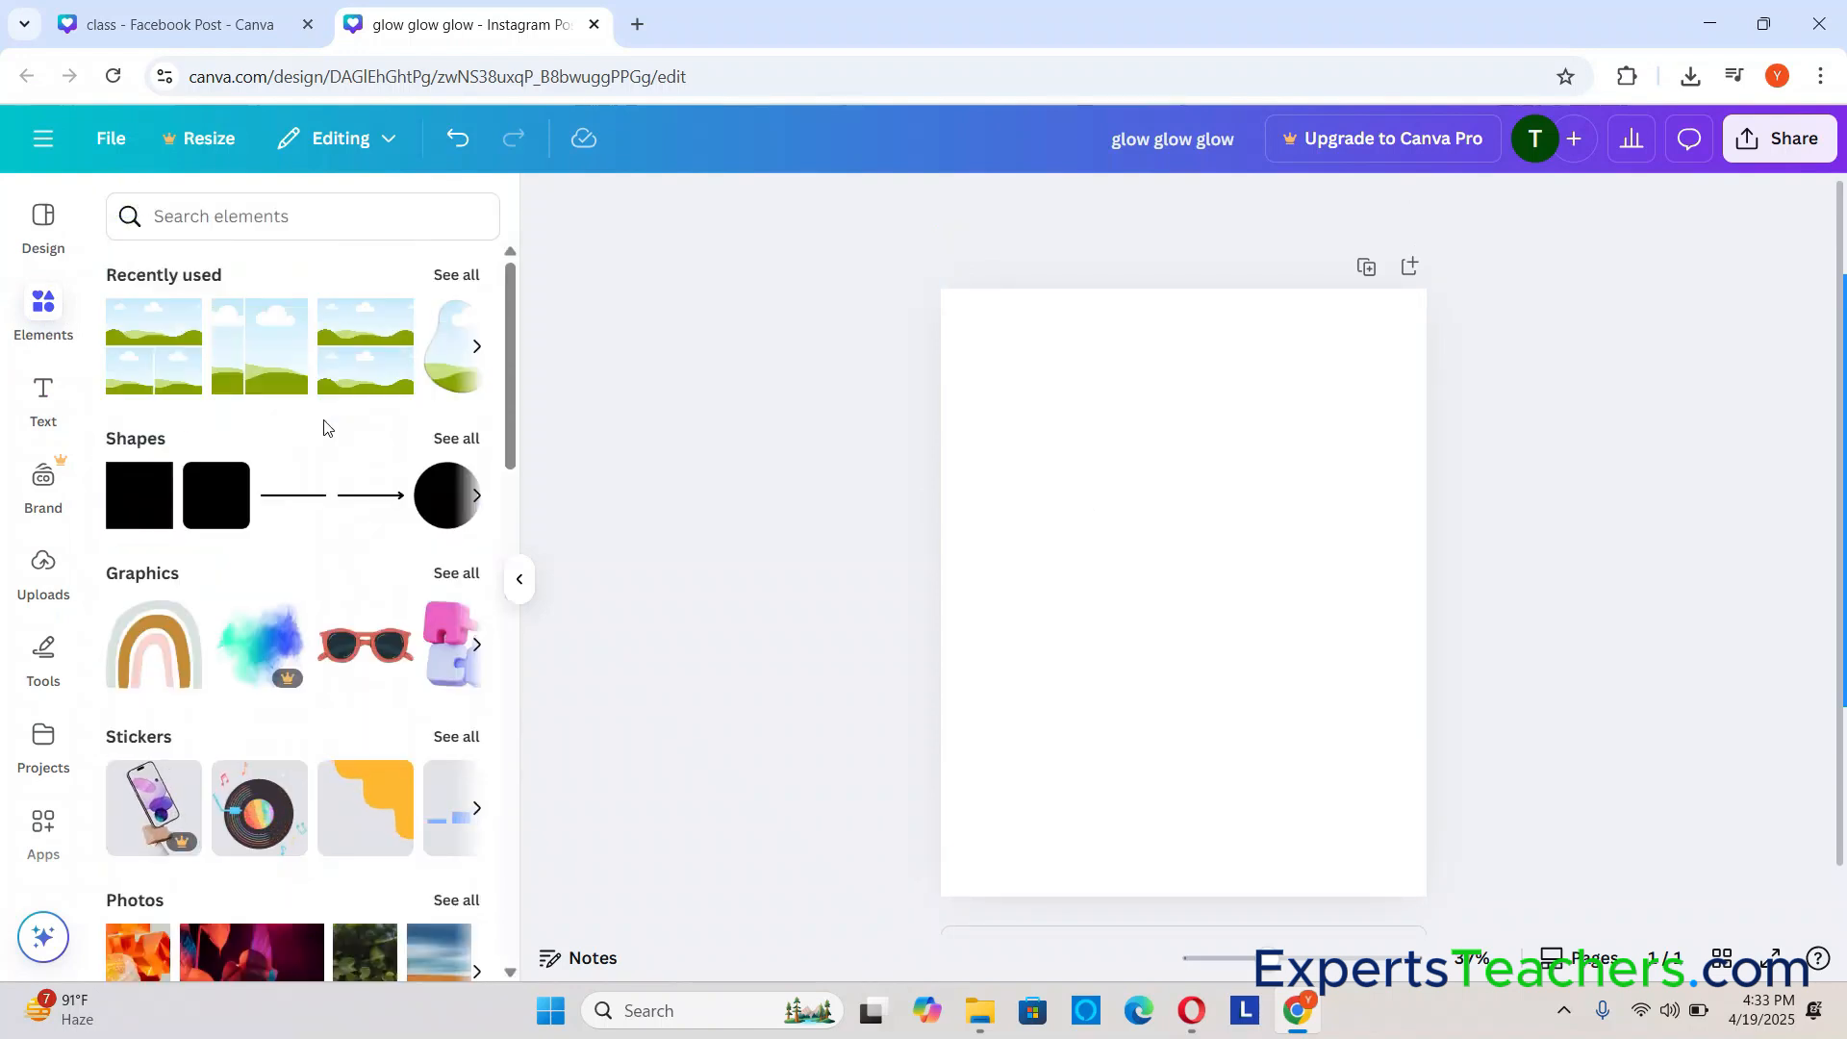
scroll(326, 428, down, 7)
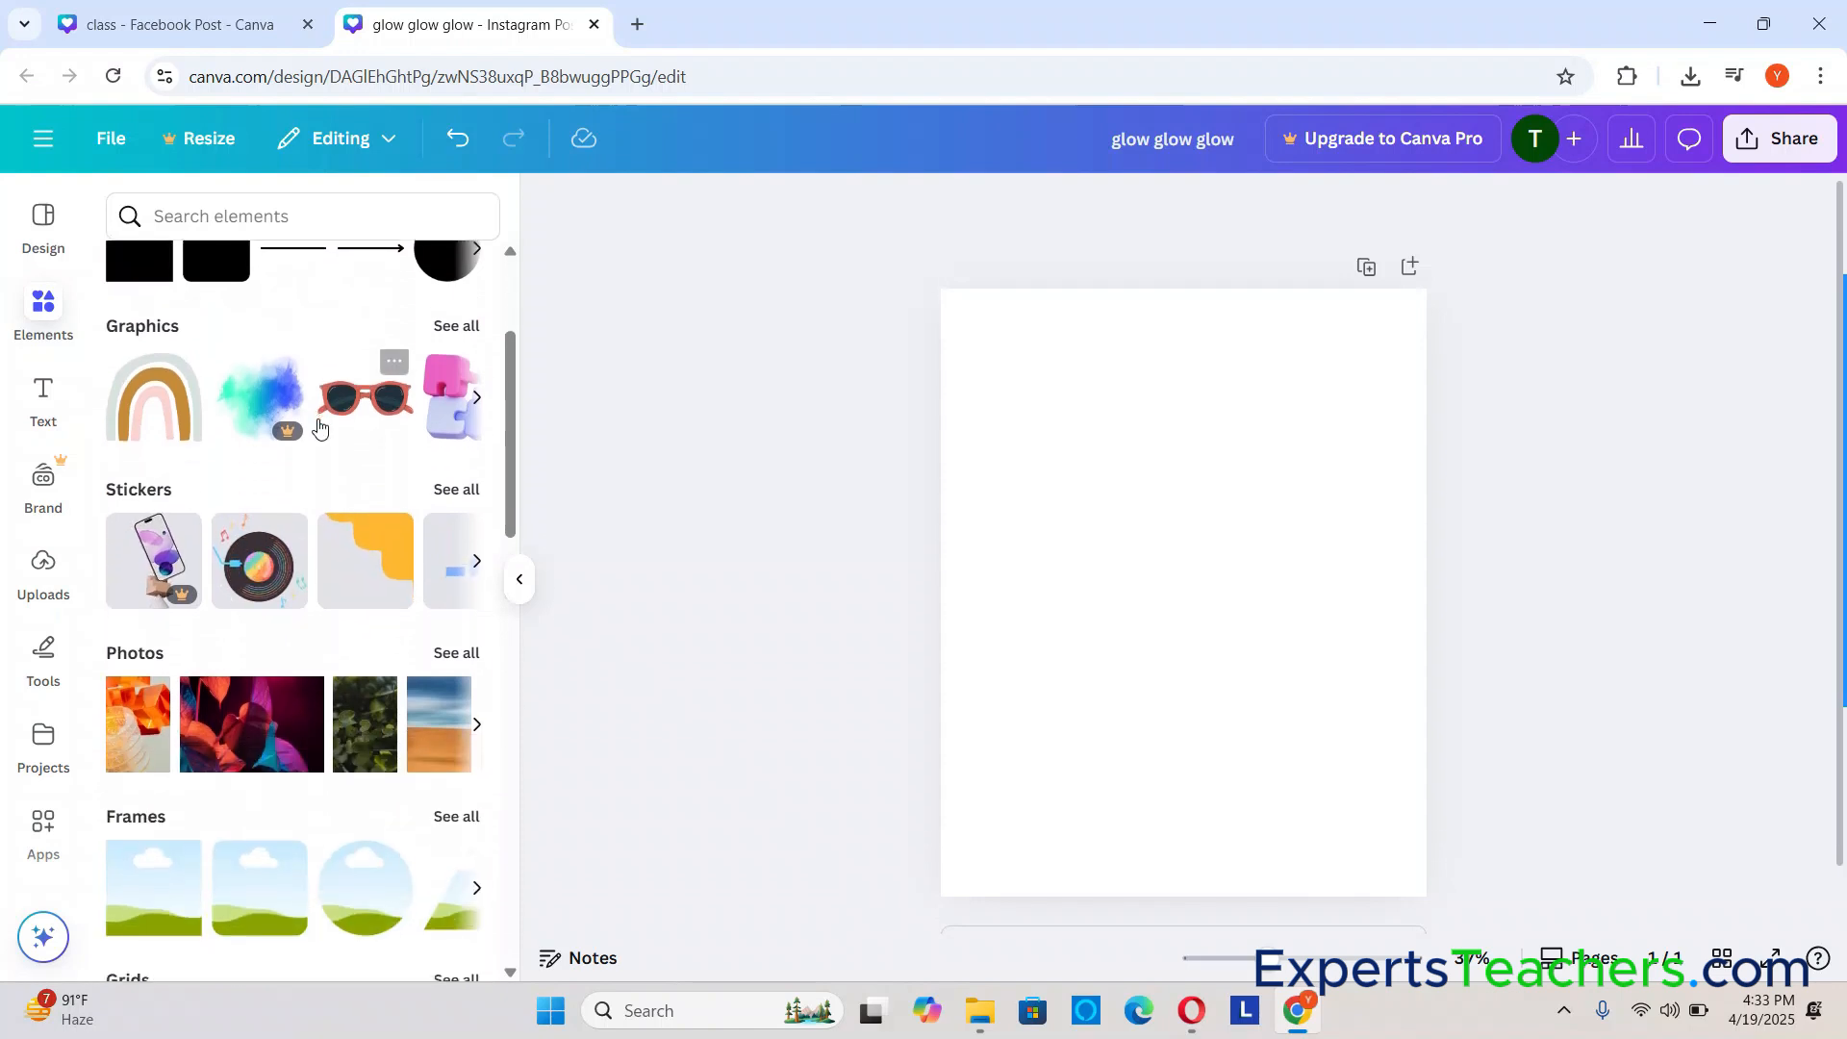
scroll(320, 426, down, 10)
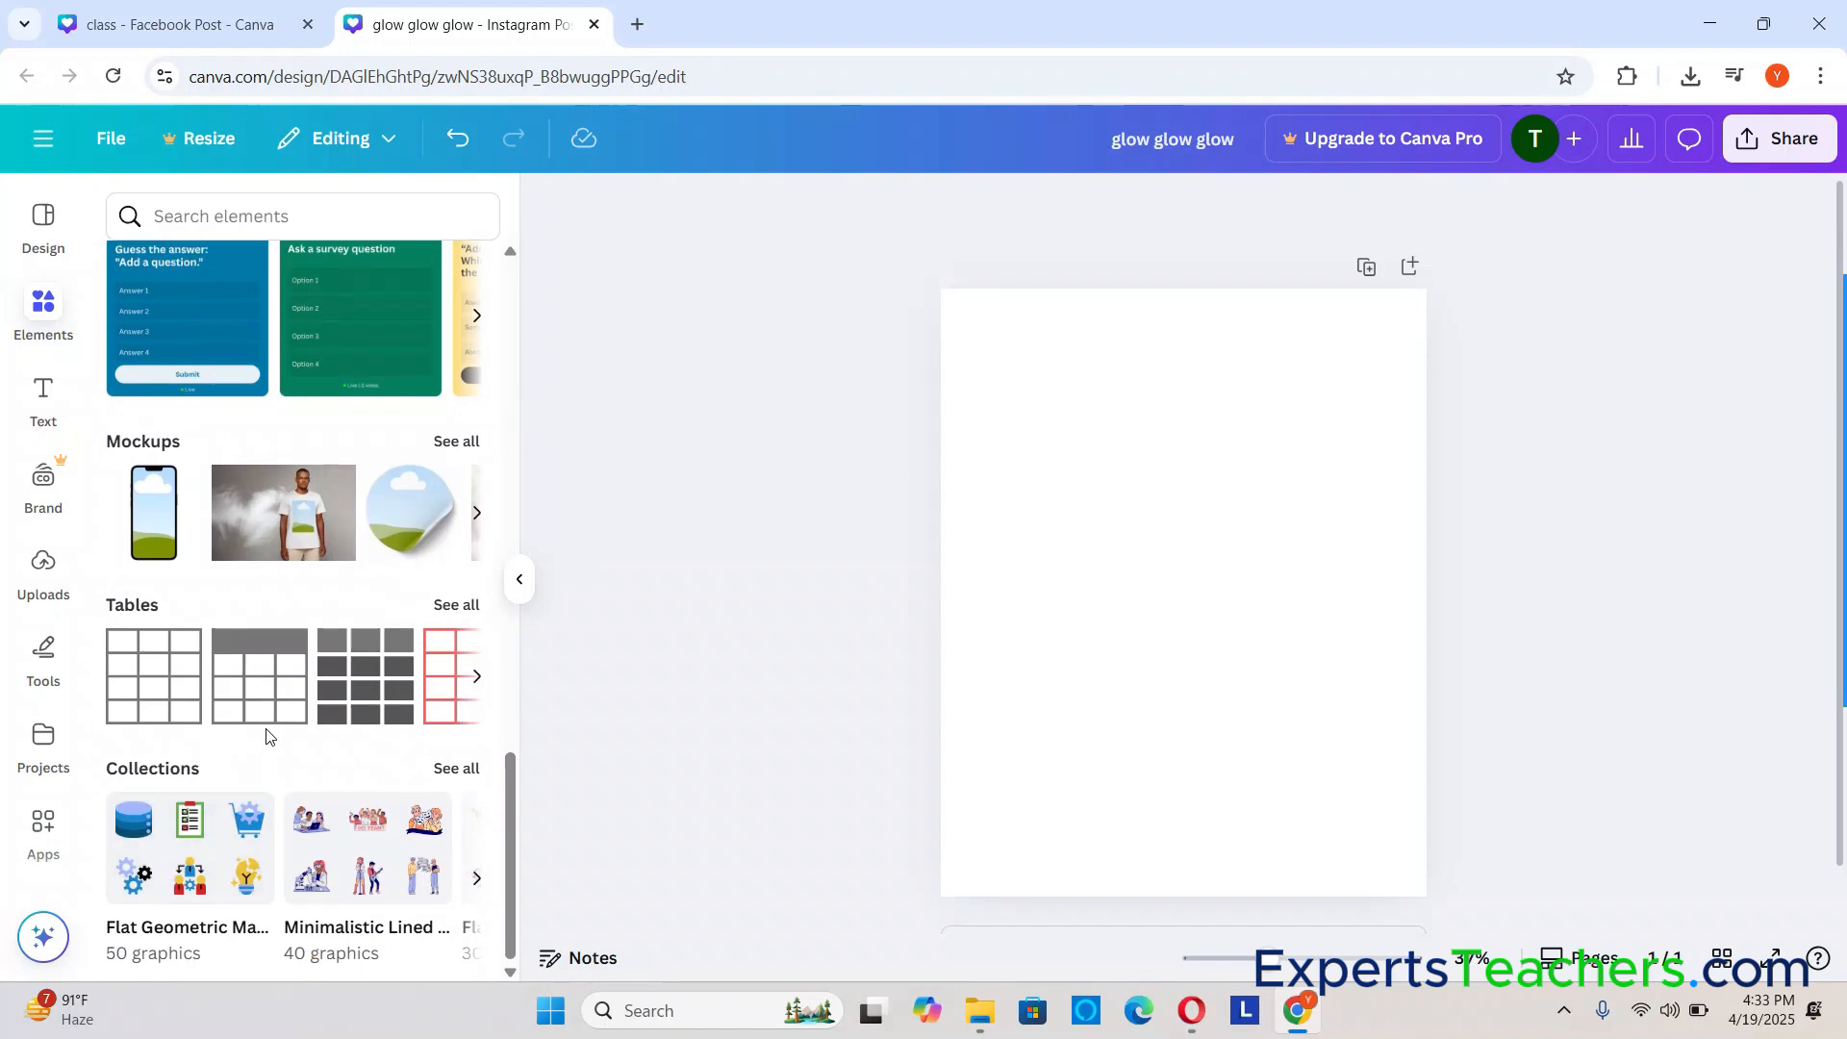
scroll(266, 736, up, 8)
scroll(288, 712, down, 6)
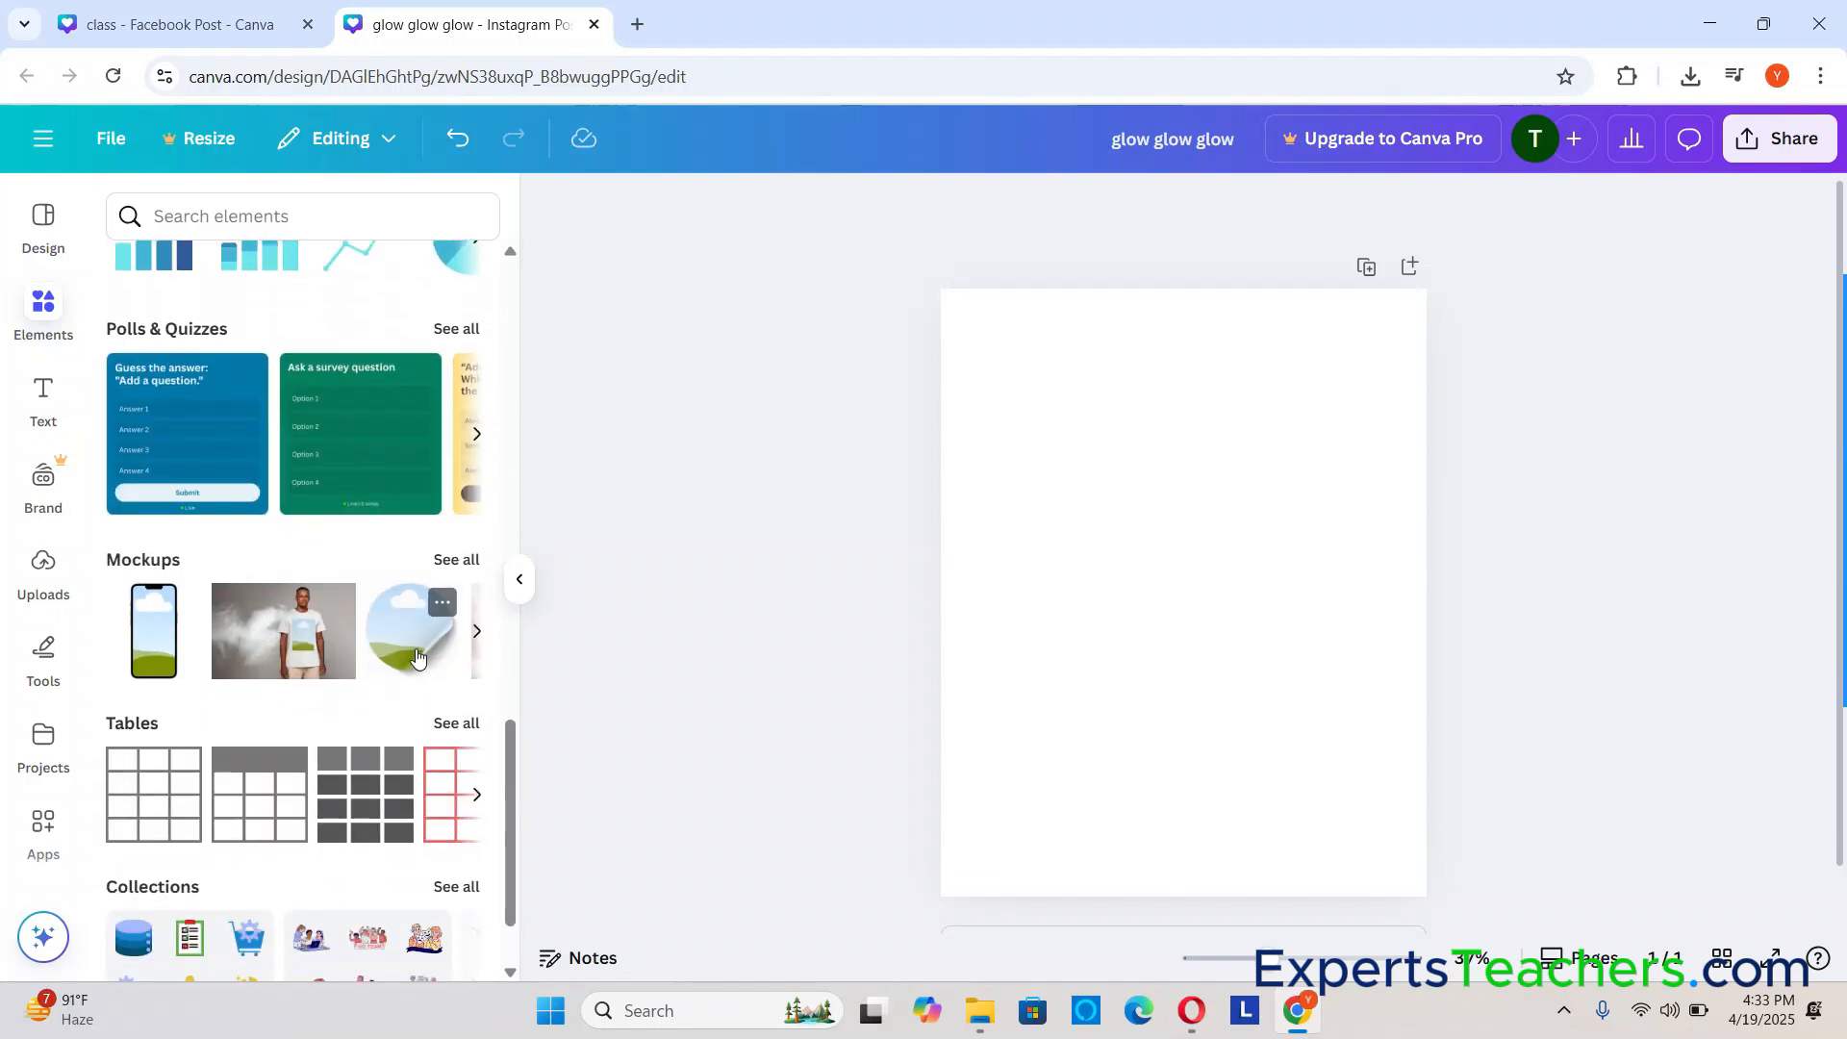
scroll(289, 653, up, 6)
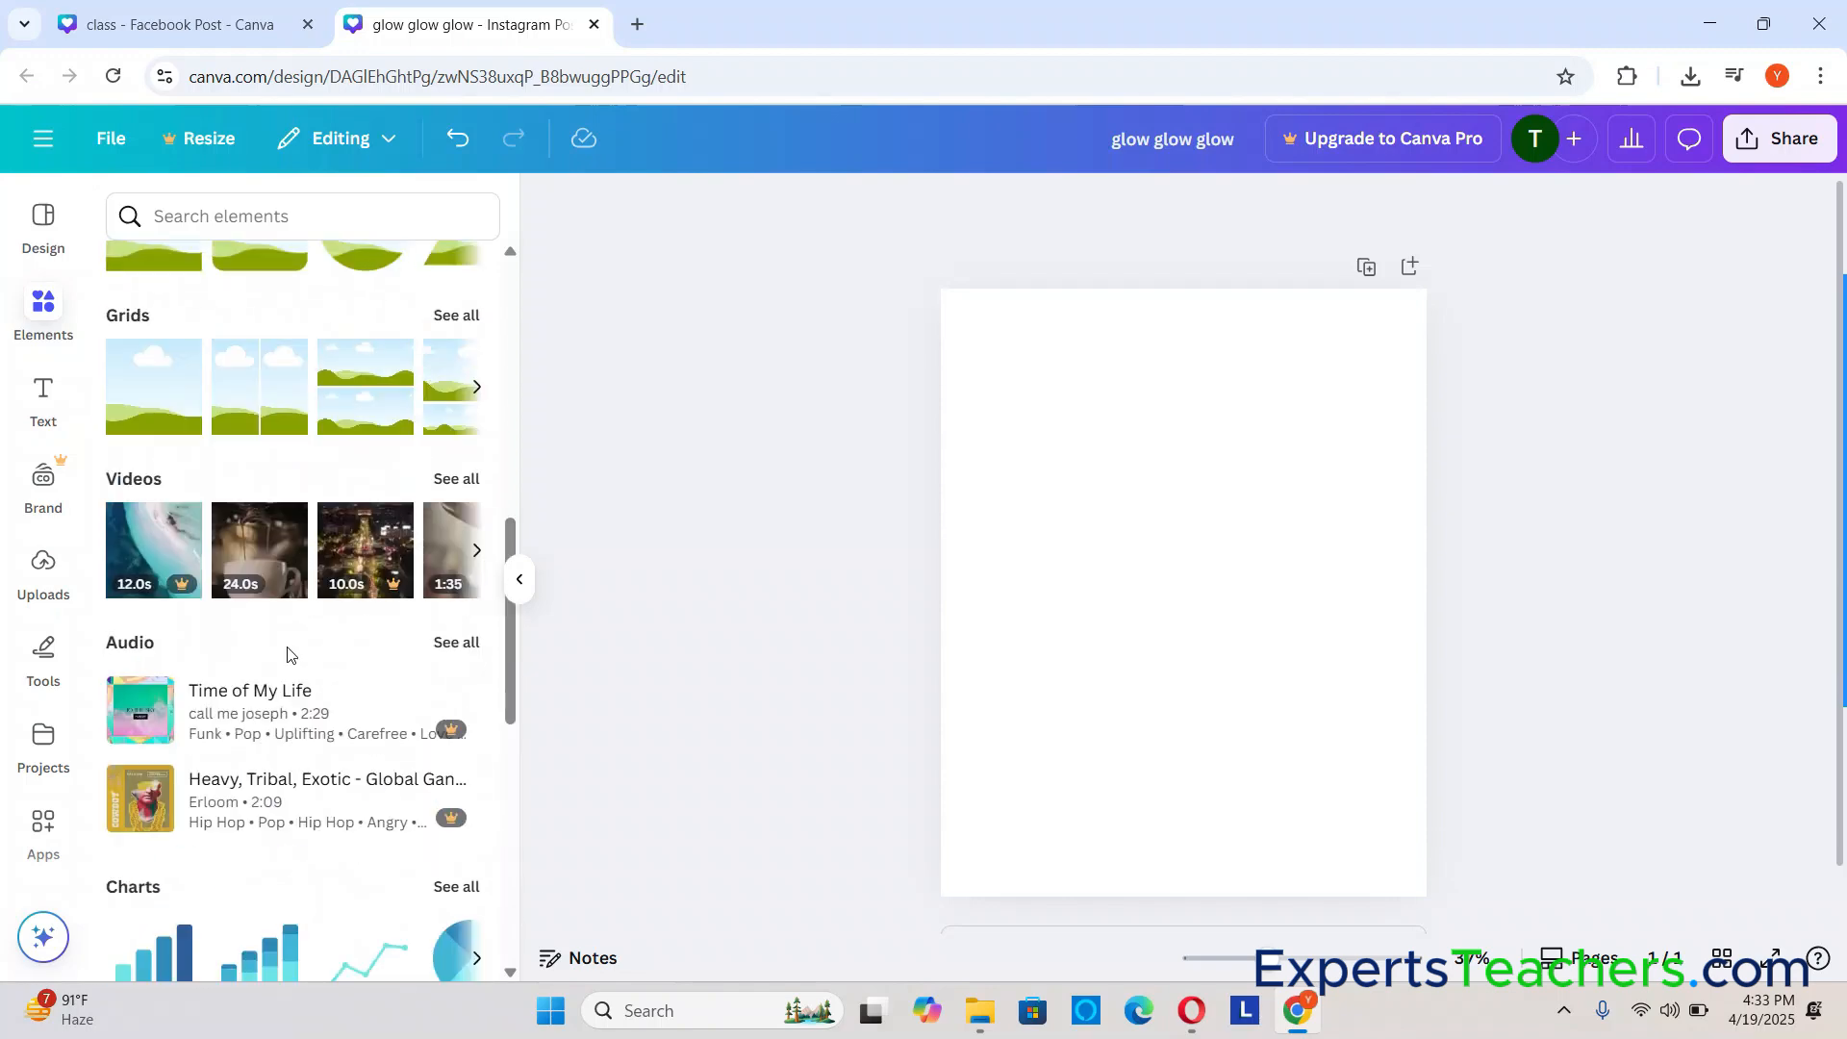
scroll(288, 654, up, 6)
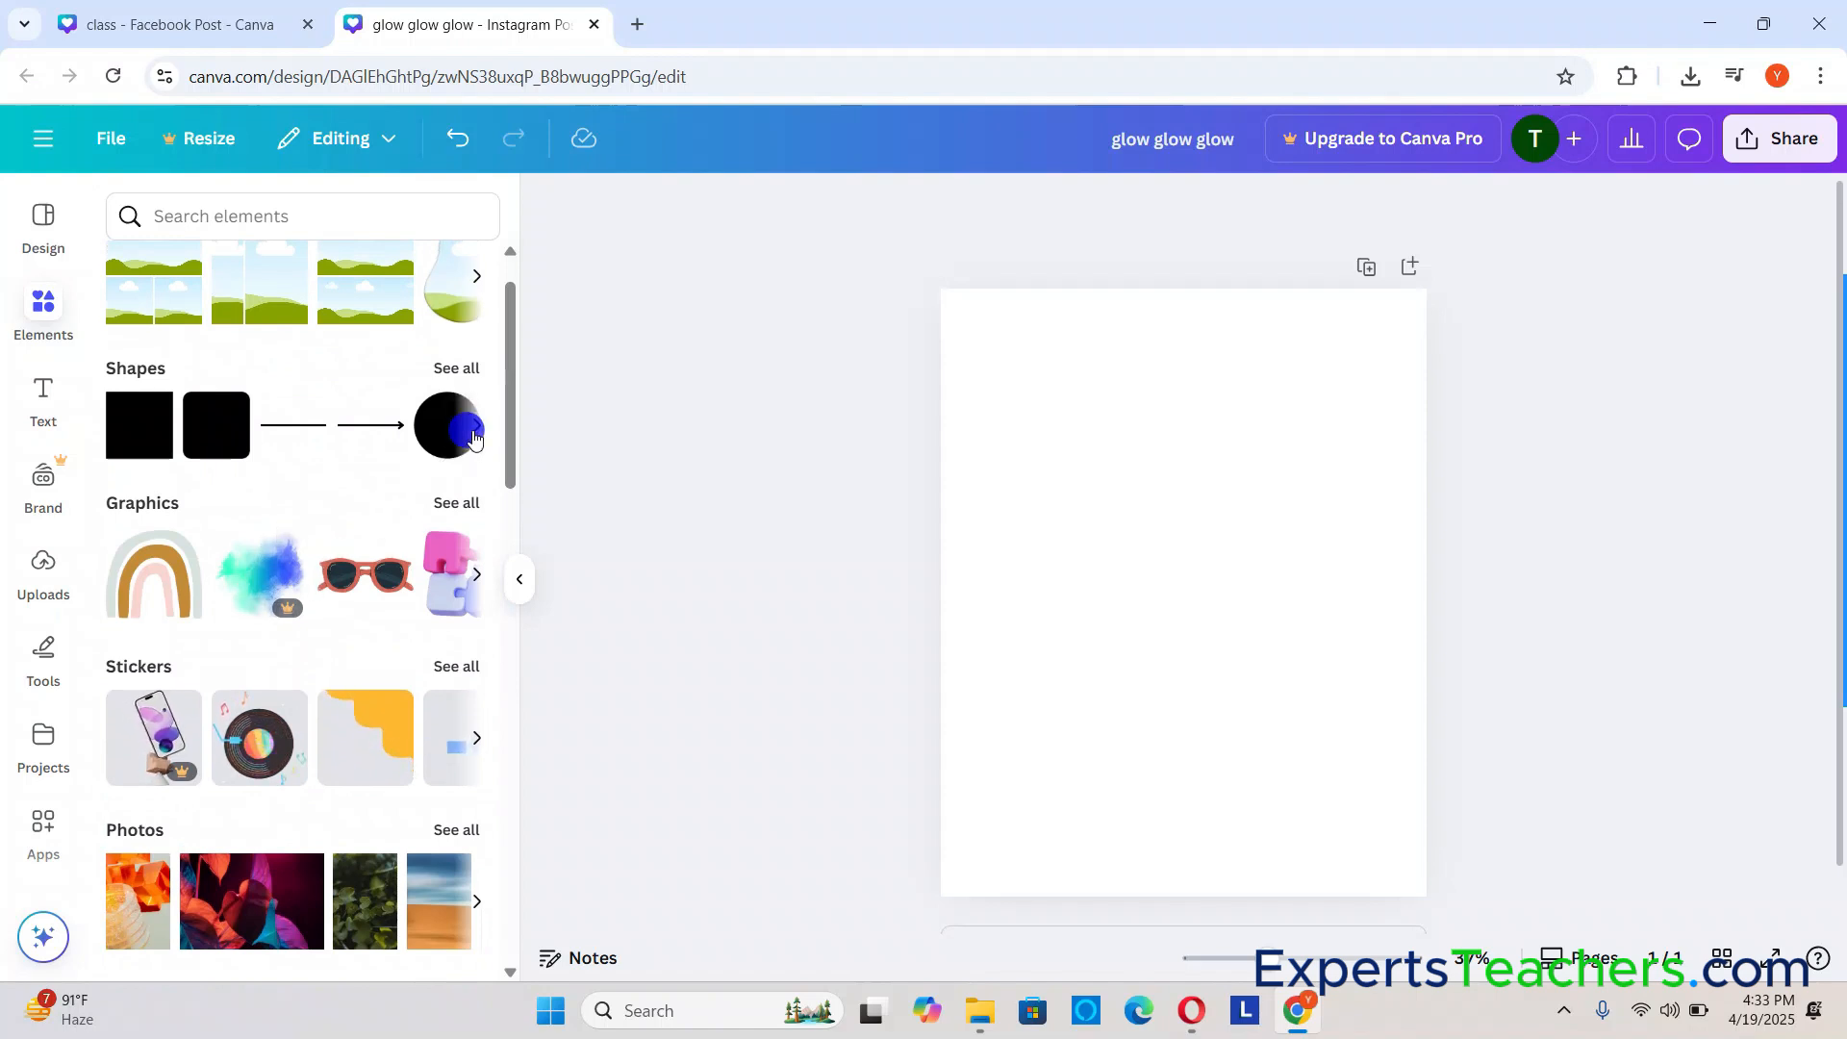
click(475, 426)
click(475, 427)
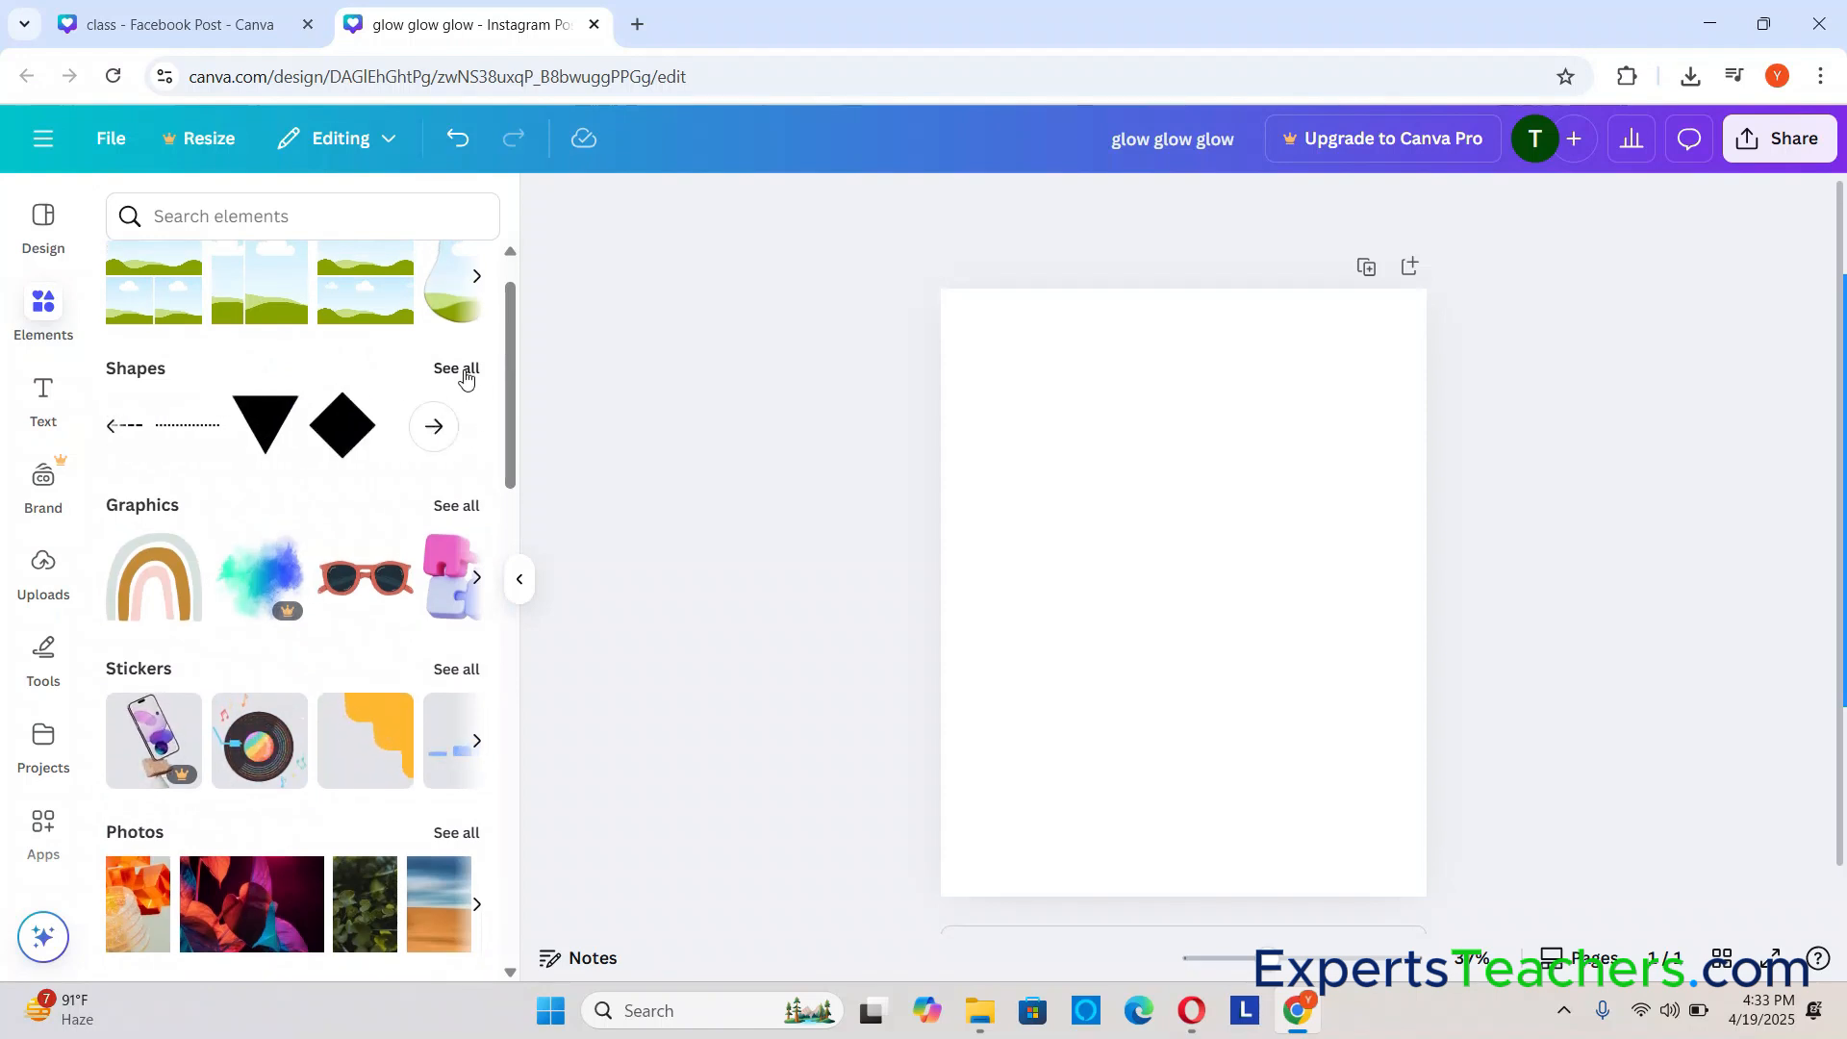
Step: Place the alarm clock from the Gradient graphics in the page's upper left area and shrink it slightly
click(456, 507)
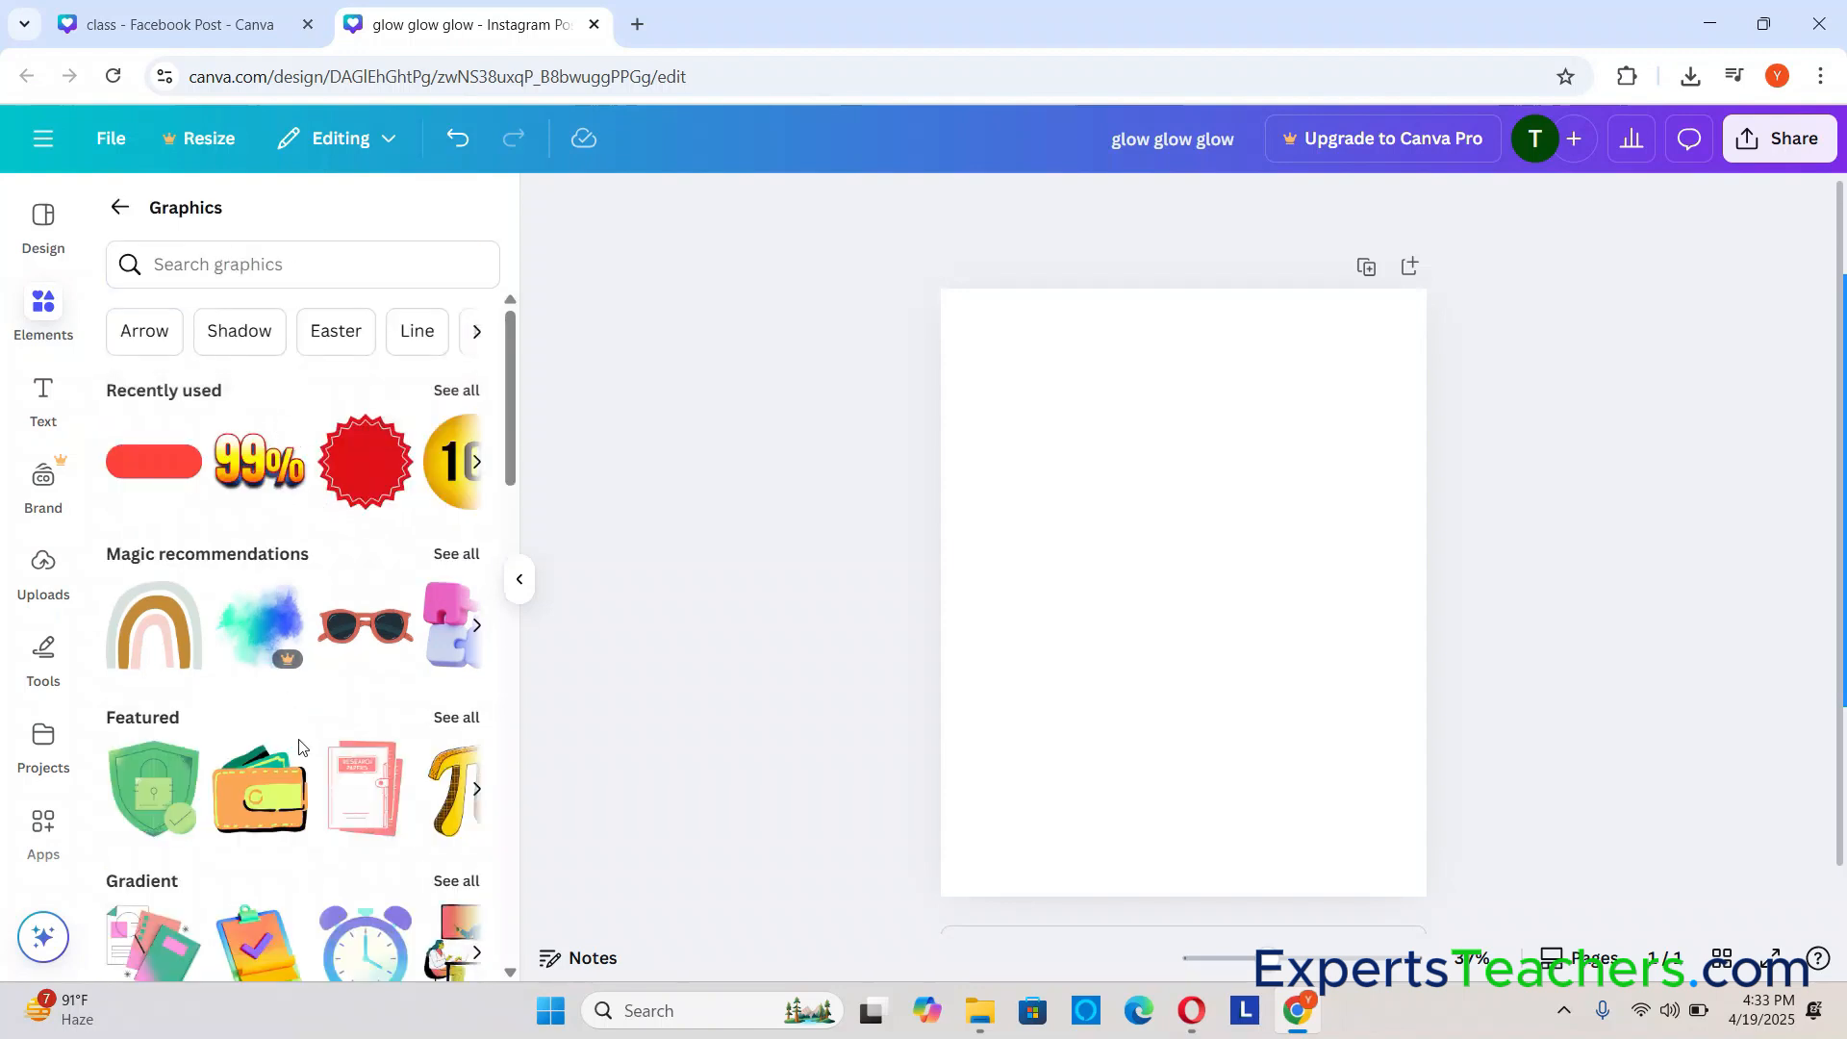
scroll(311, 789, down, 3)
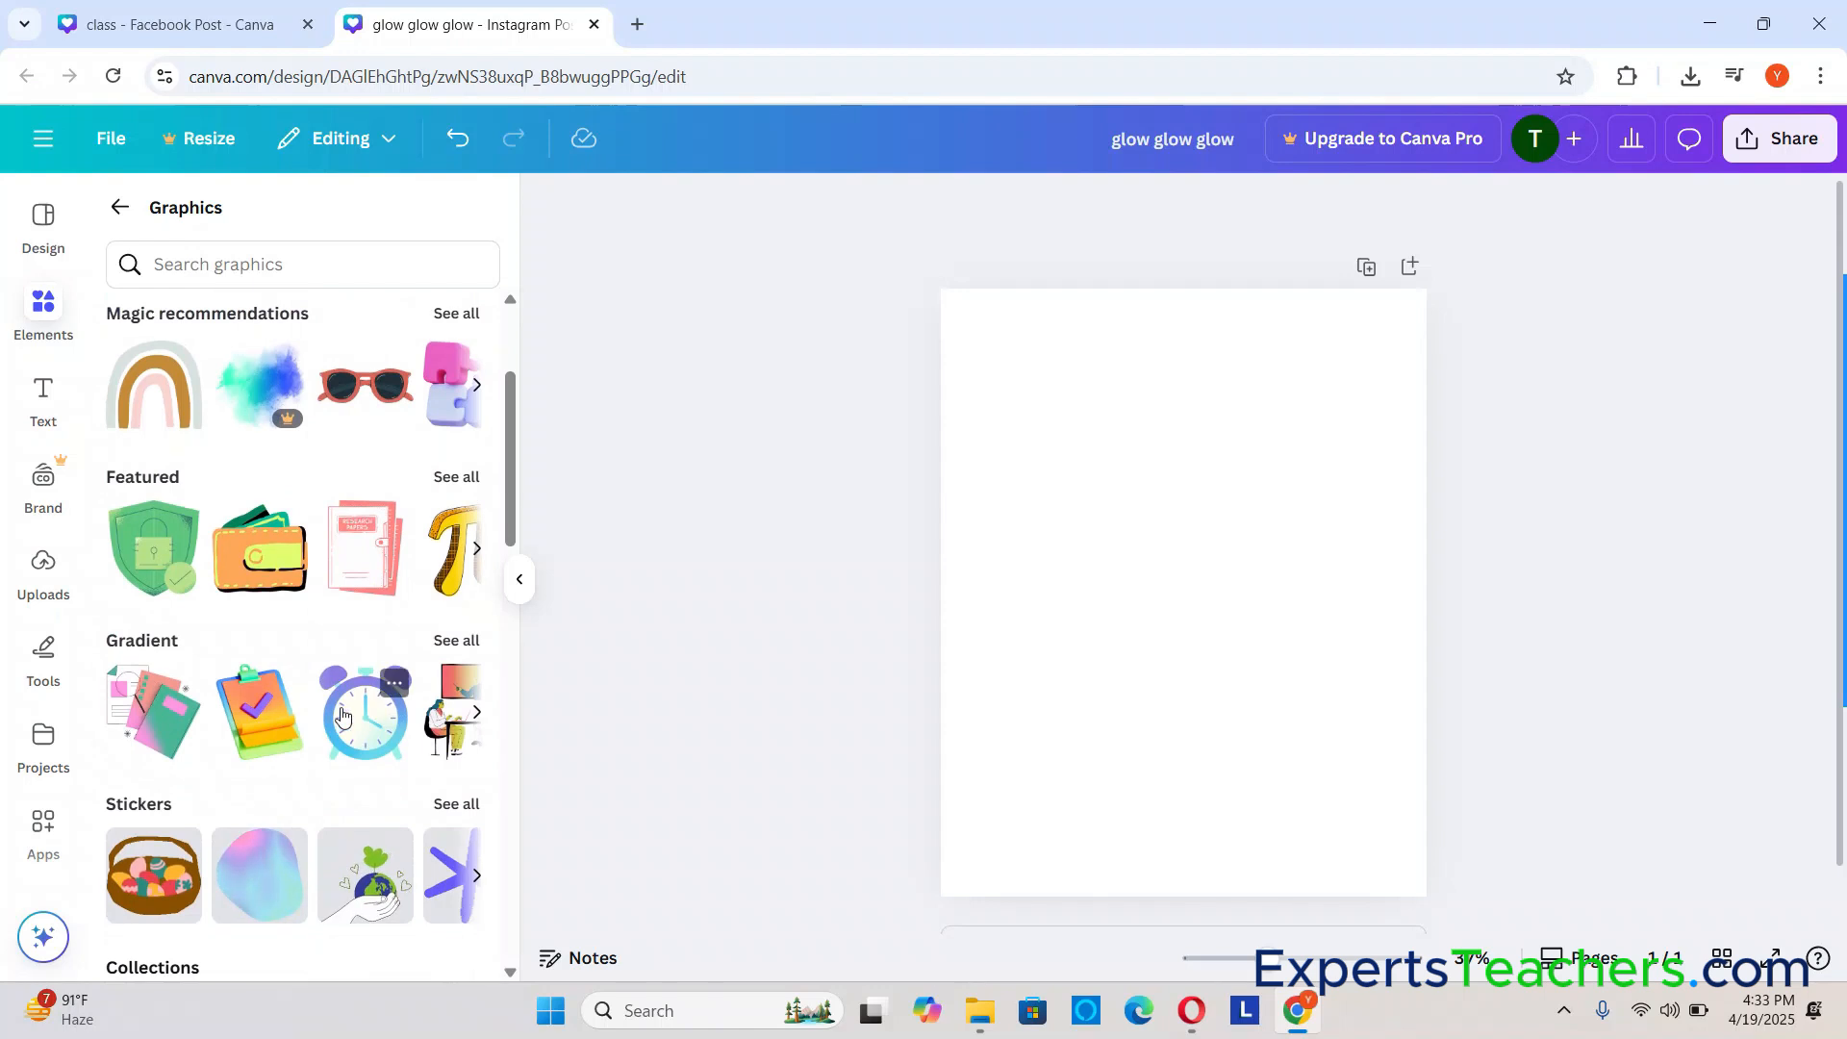
drag(357, 715, 1041, 377)
drag(1194, 527, 1147, 478)
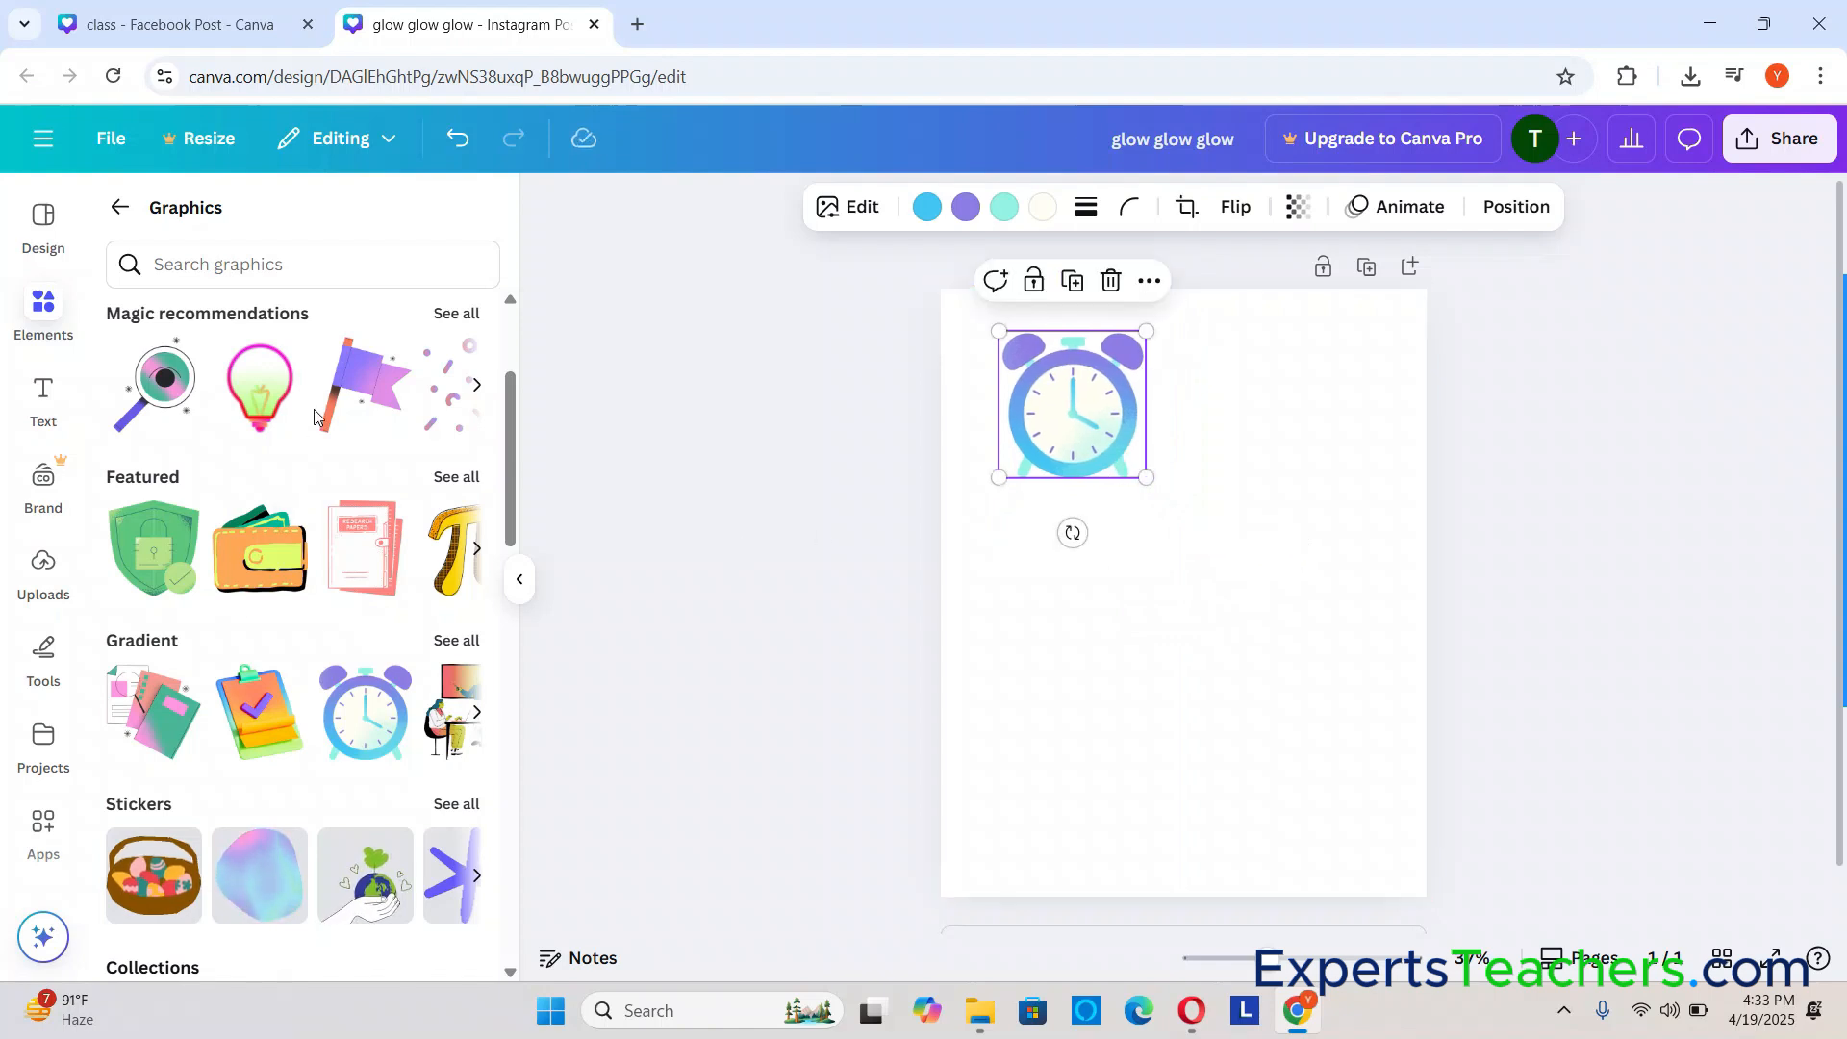
Step: Place the recently used 99% graphic beside the alarm clock and scale it down to fit within the page
scroll(246, 664, down, 3)
scroll(249, 677, down, 1)
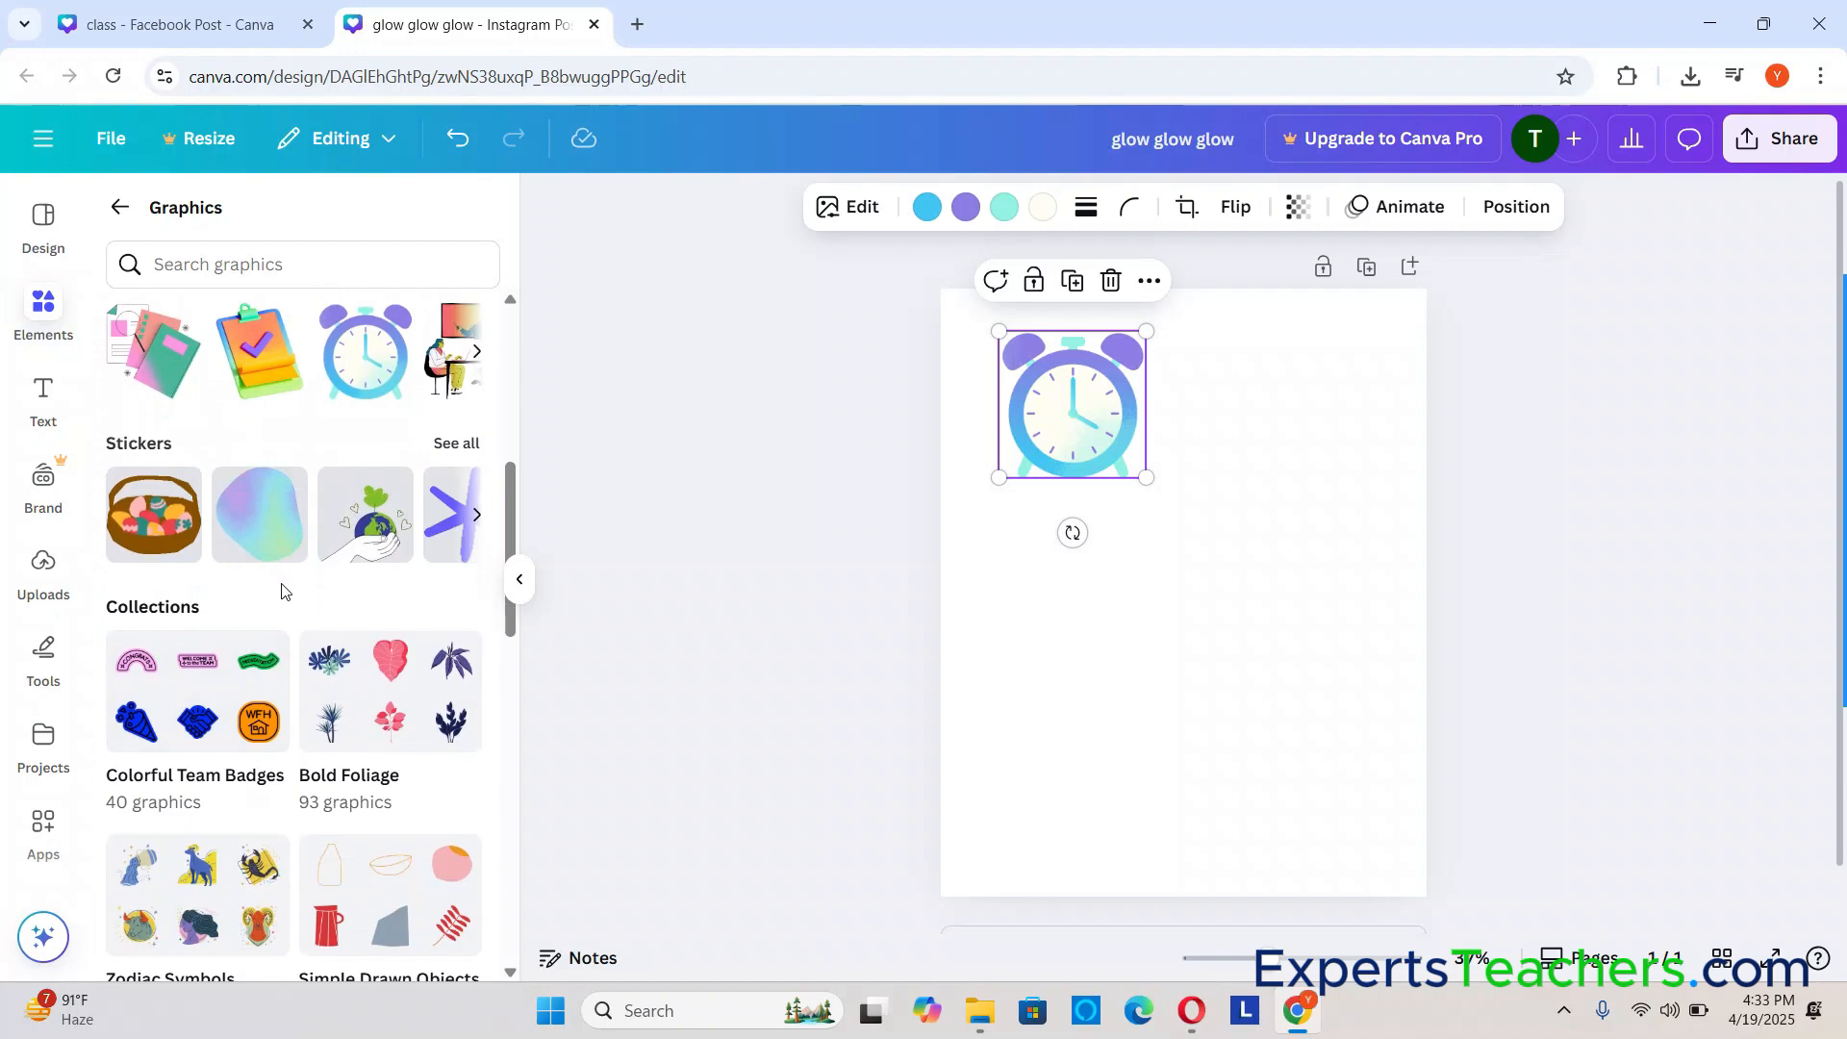
scroll(282, 590, up, 7)
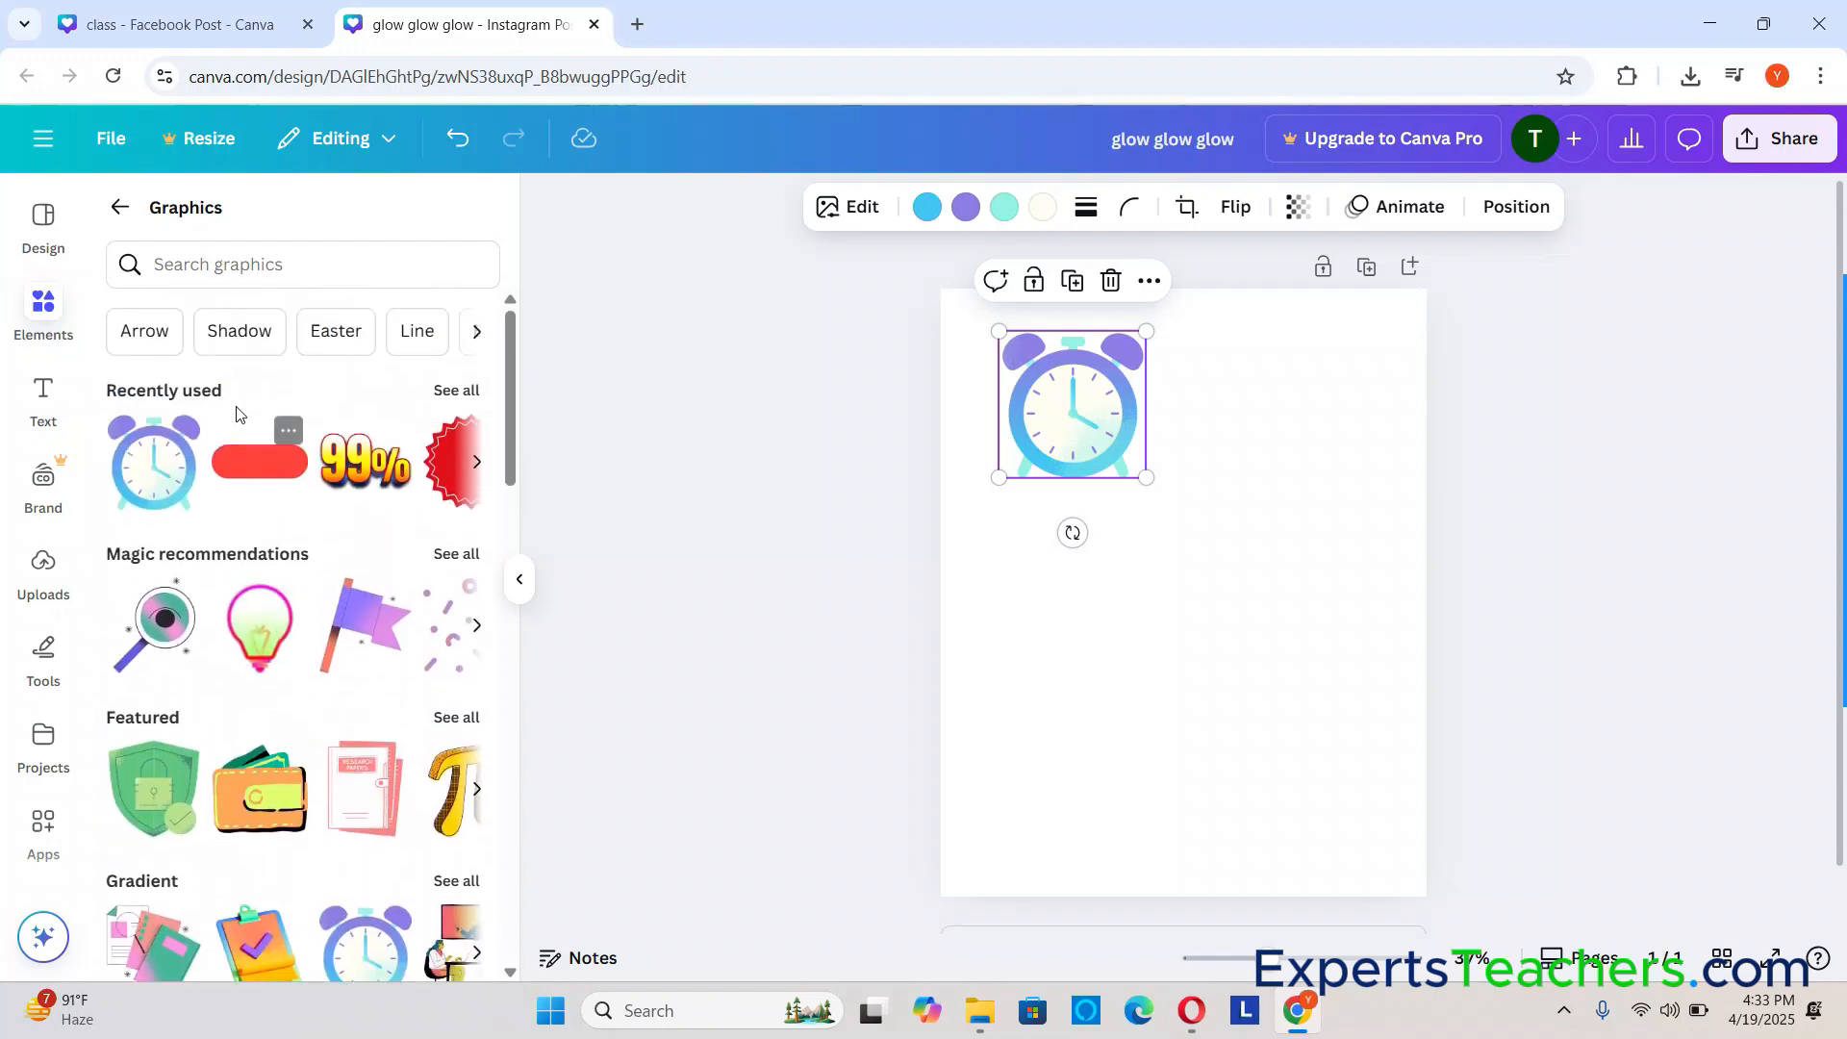
drag(365, 460, 1220, 411)
drag(1556, 578, 1378, 468)
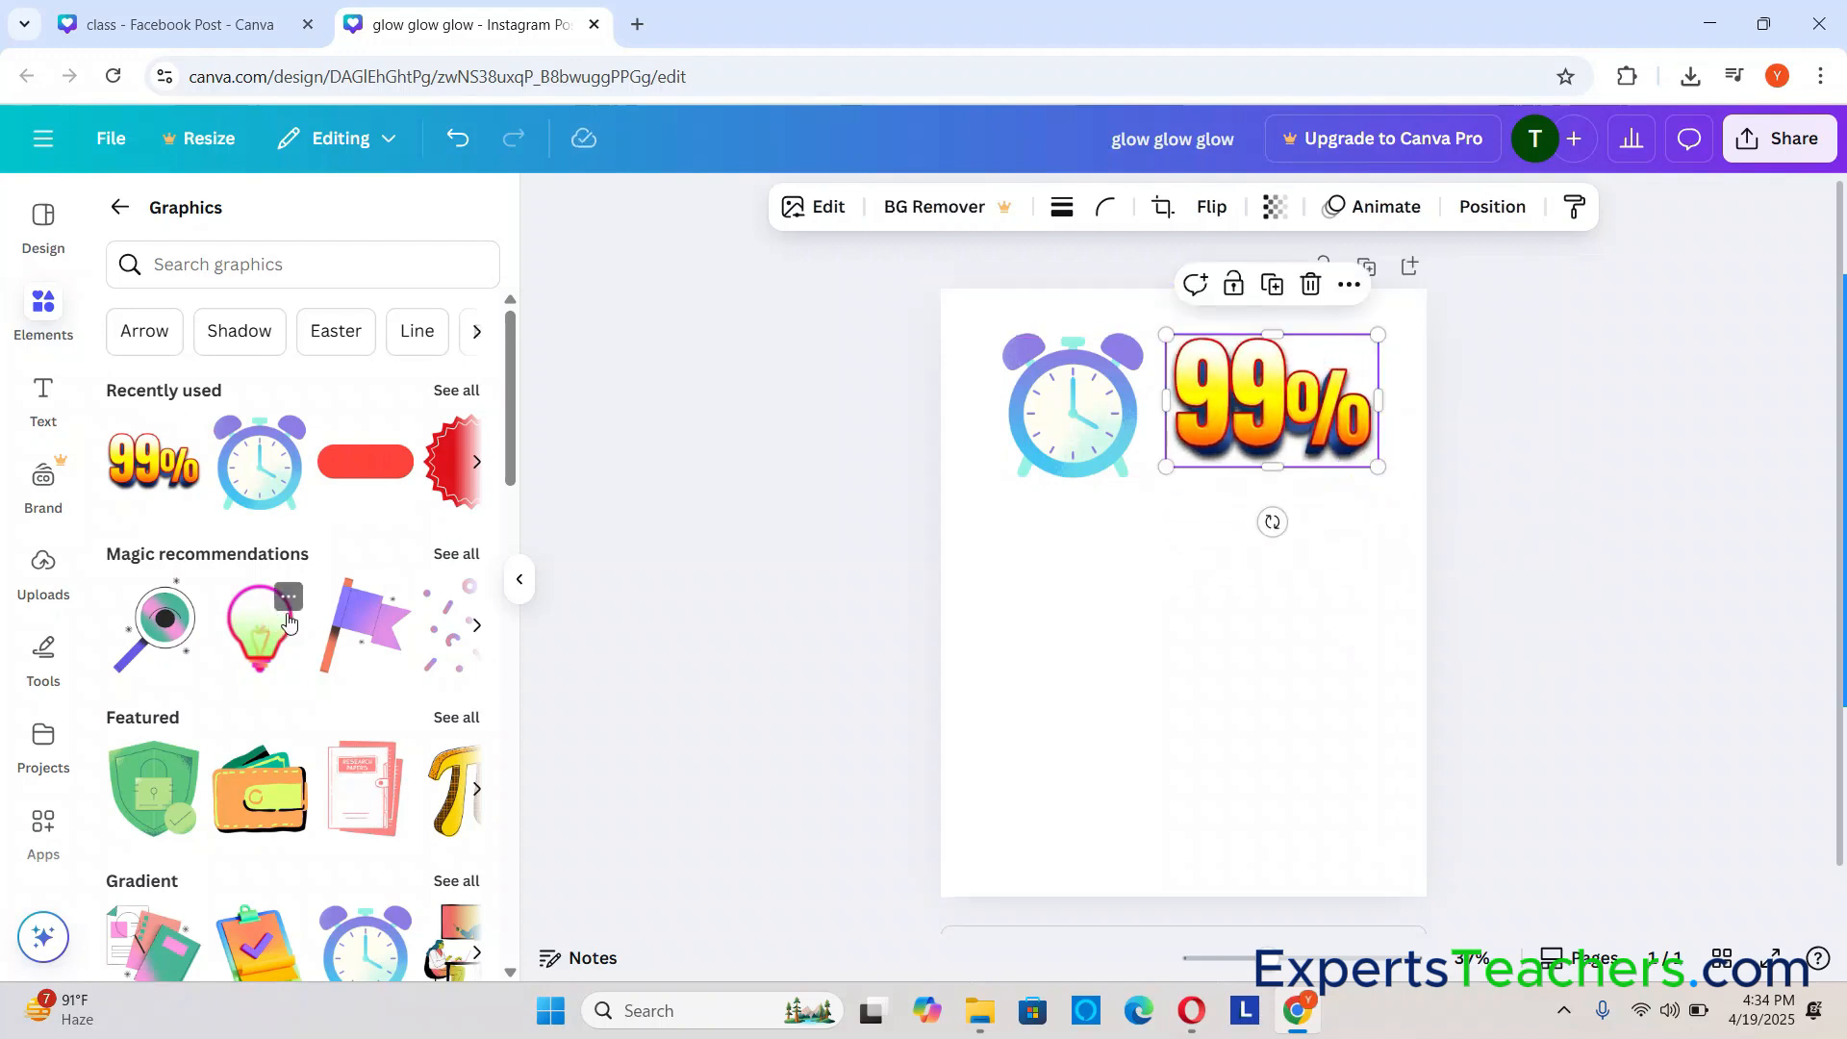
Step: Examine the graphics collections, such as Handdrawn Animals, Organic Rainbows, Bright Food and Vivid Leaves
scroll(311, 721, down, 9)
scroll(311, 721, down, 8)
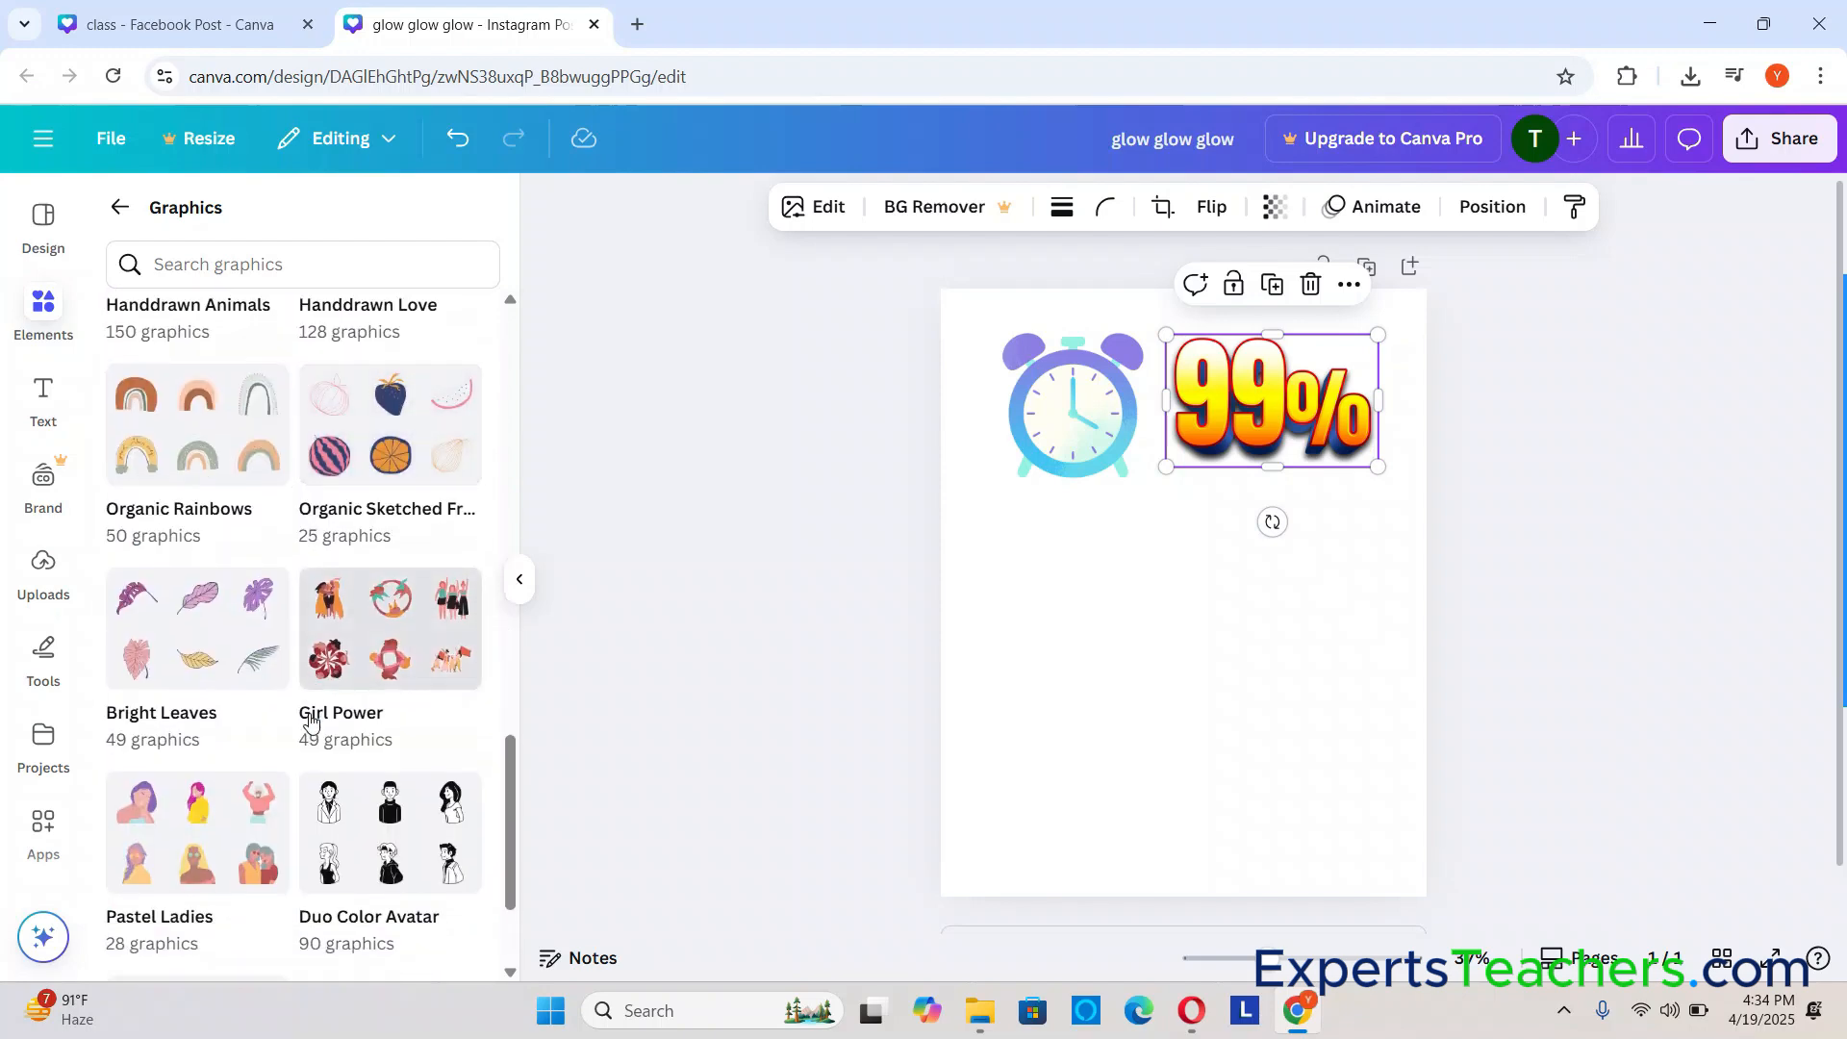
scroll(278, 895, down, 6)
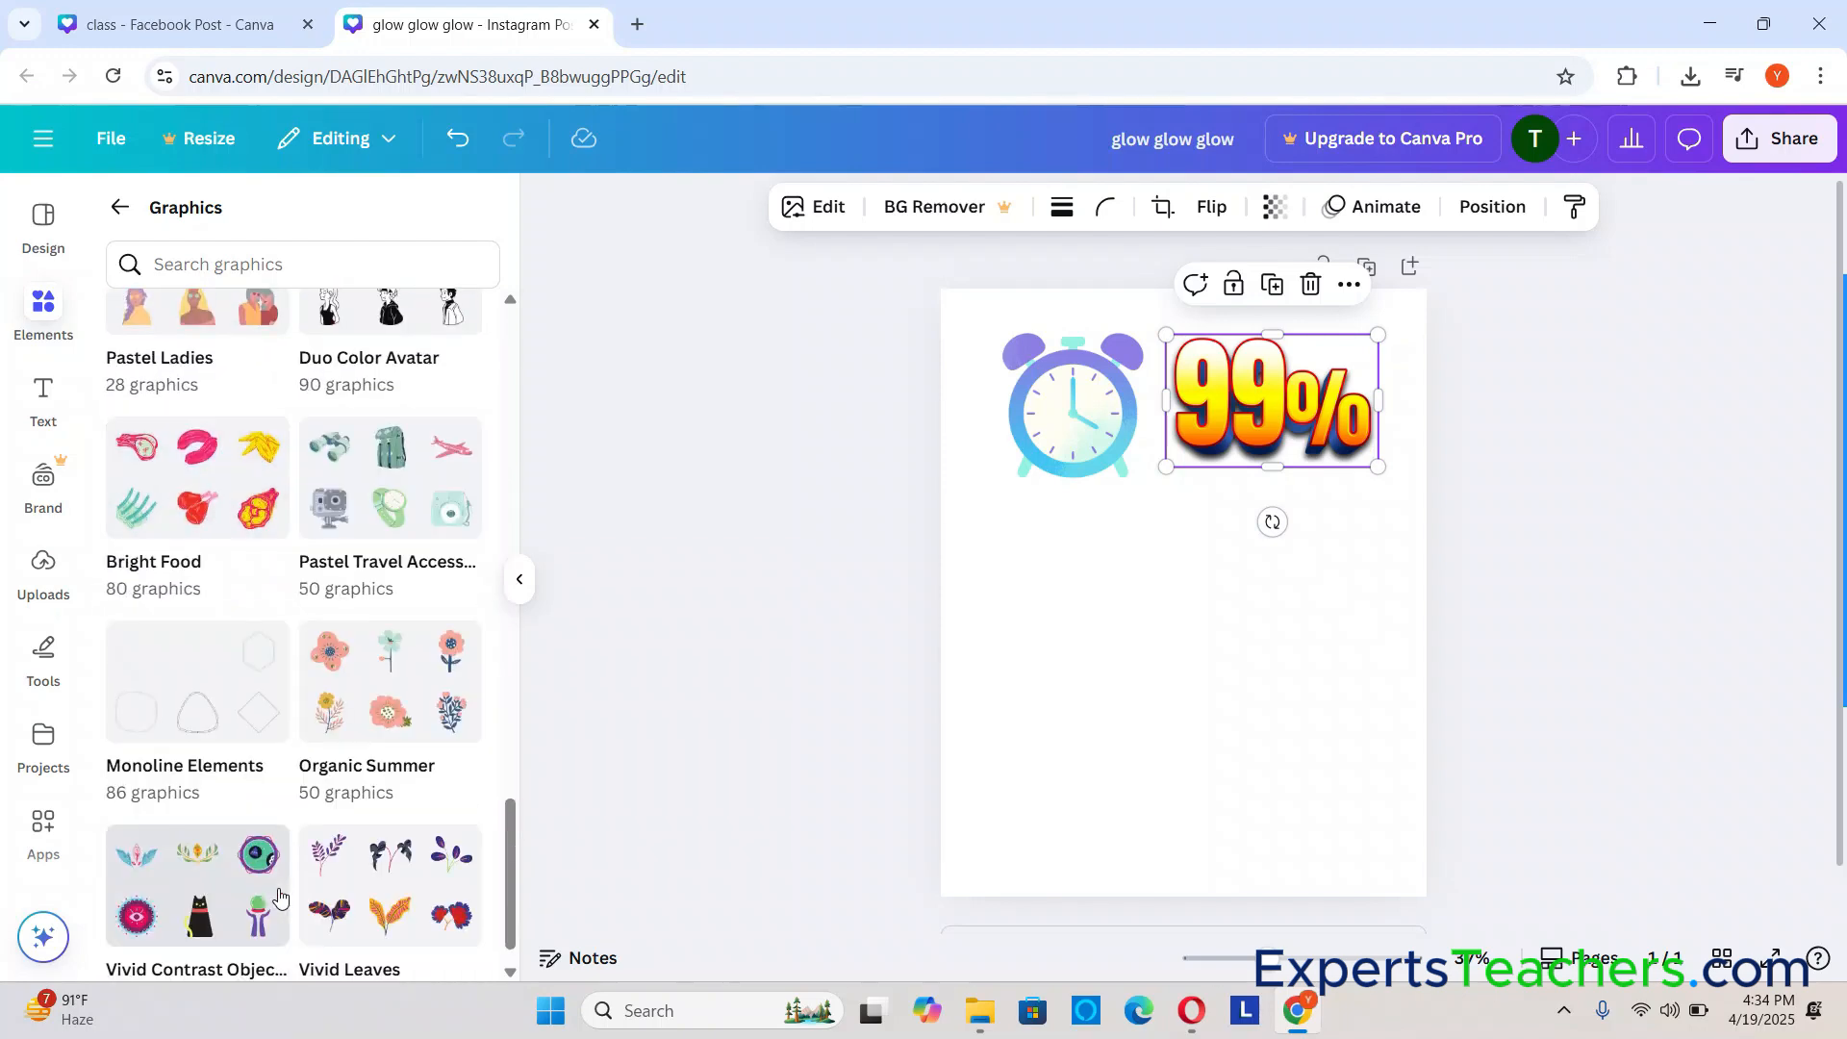
scroll(279, 897, up, 20)
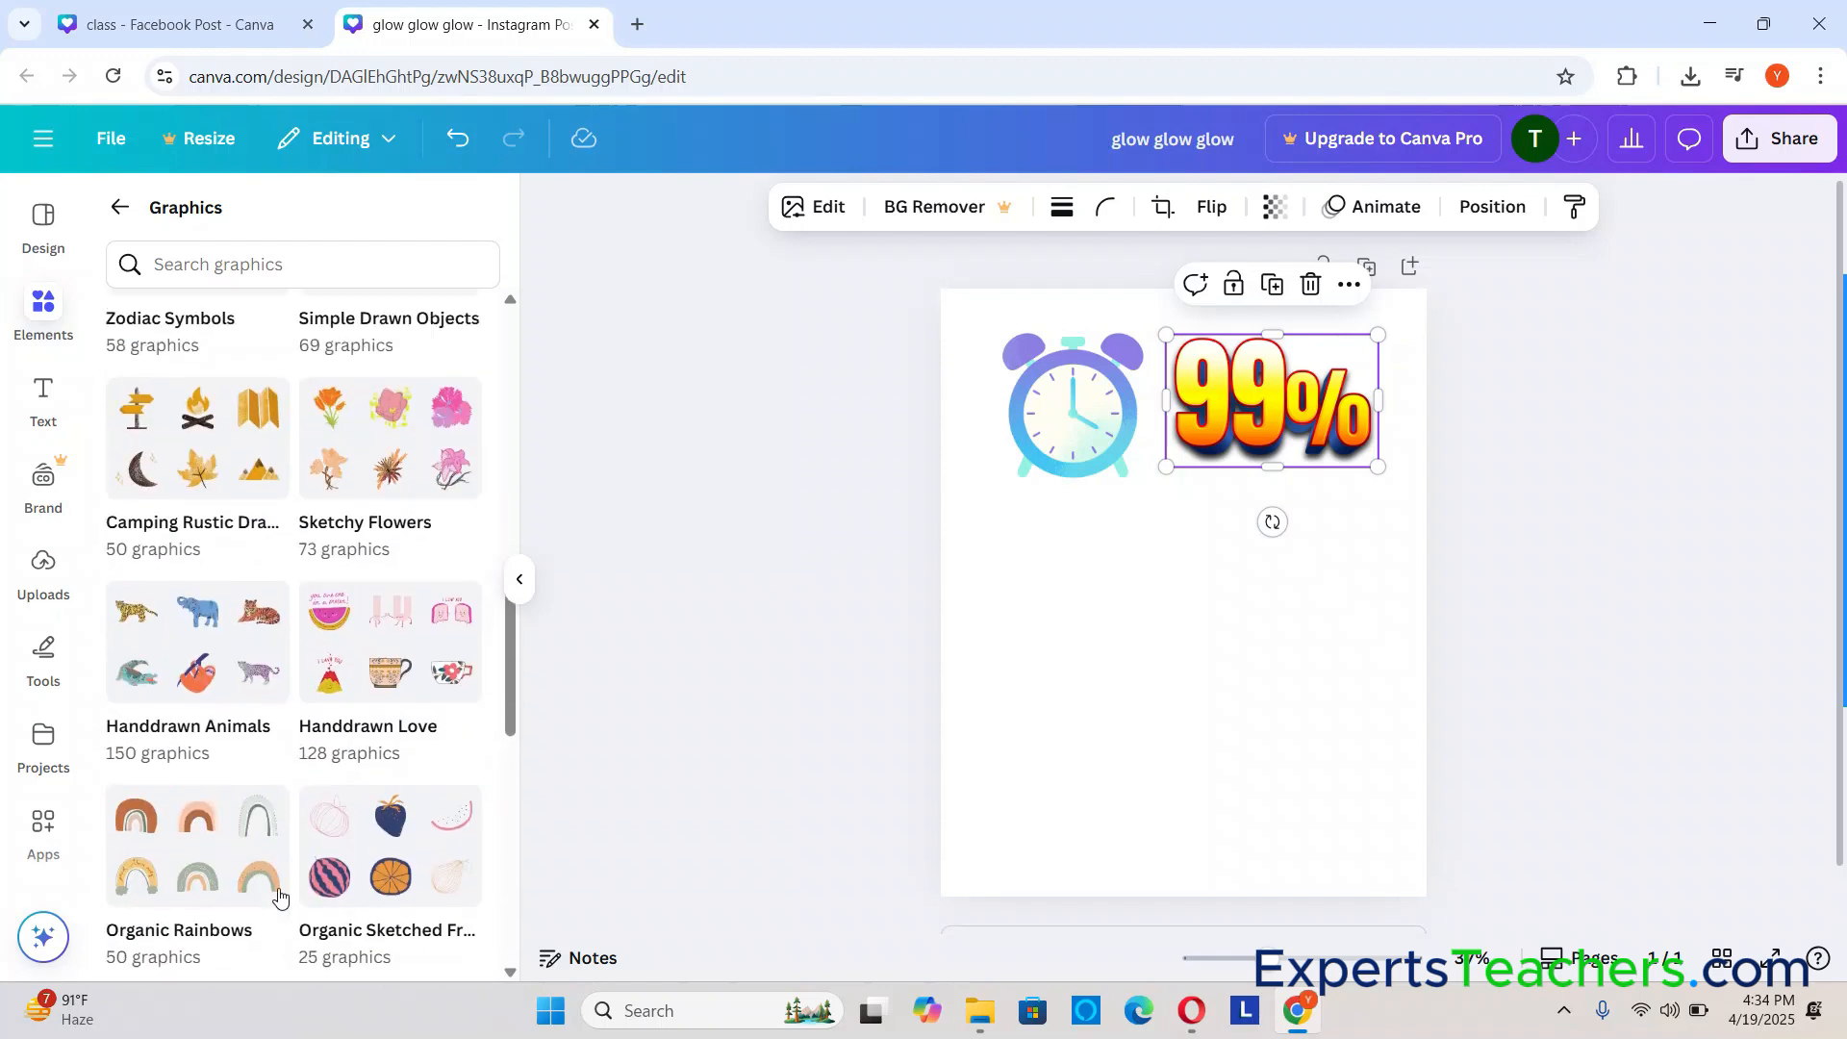
scroll(279, 896, up, 2)
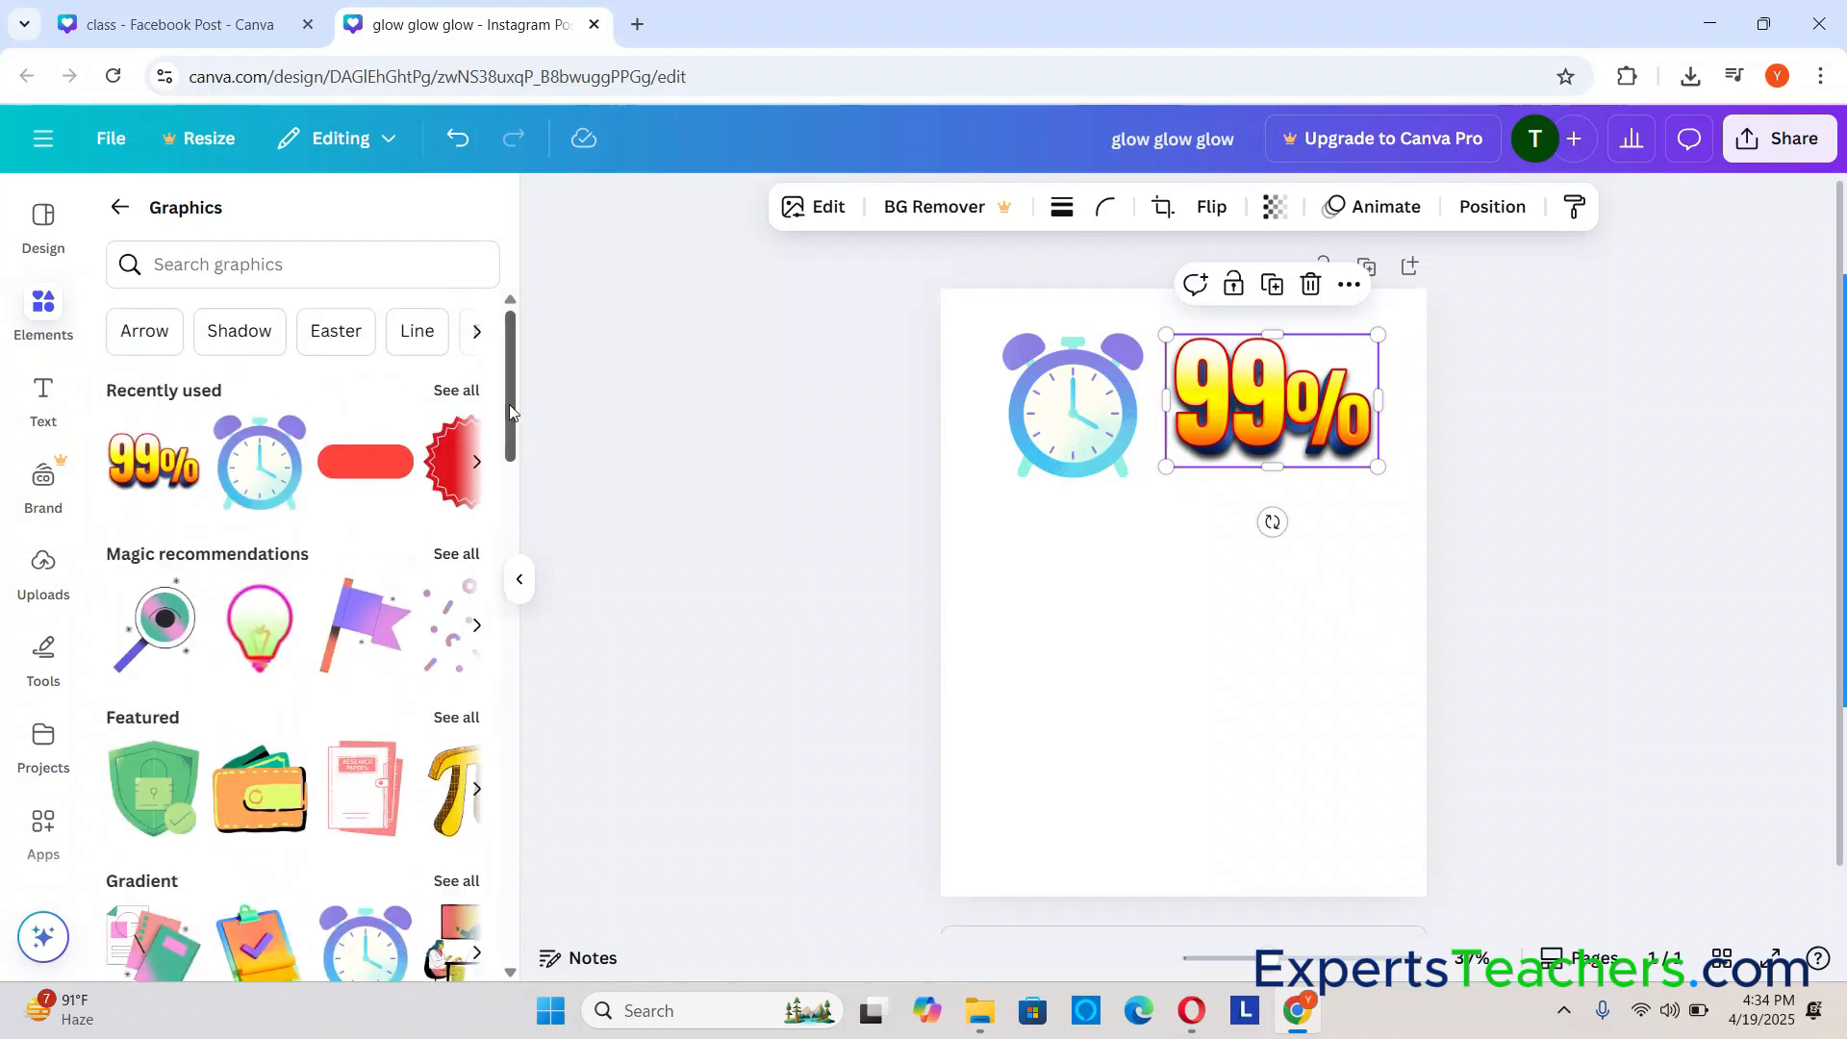
Step: Search the graphics for "background" and look through the results for a free pastel watercolor background
click(274, 264)
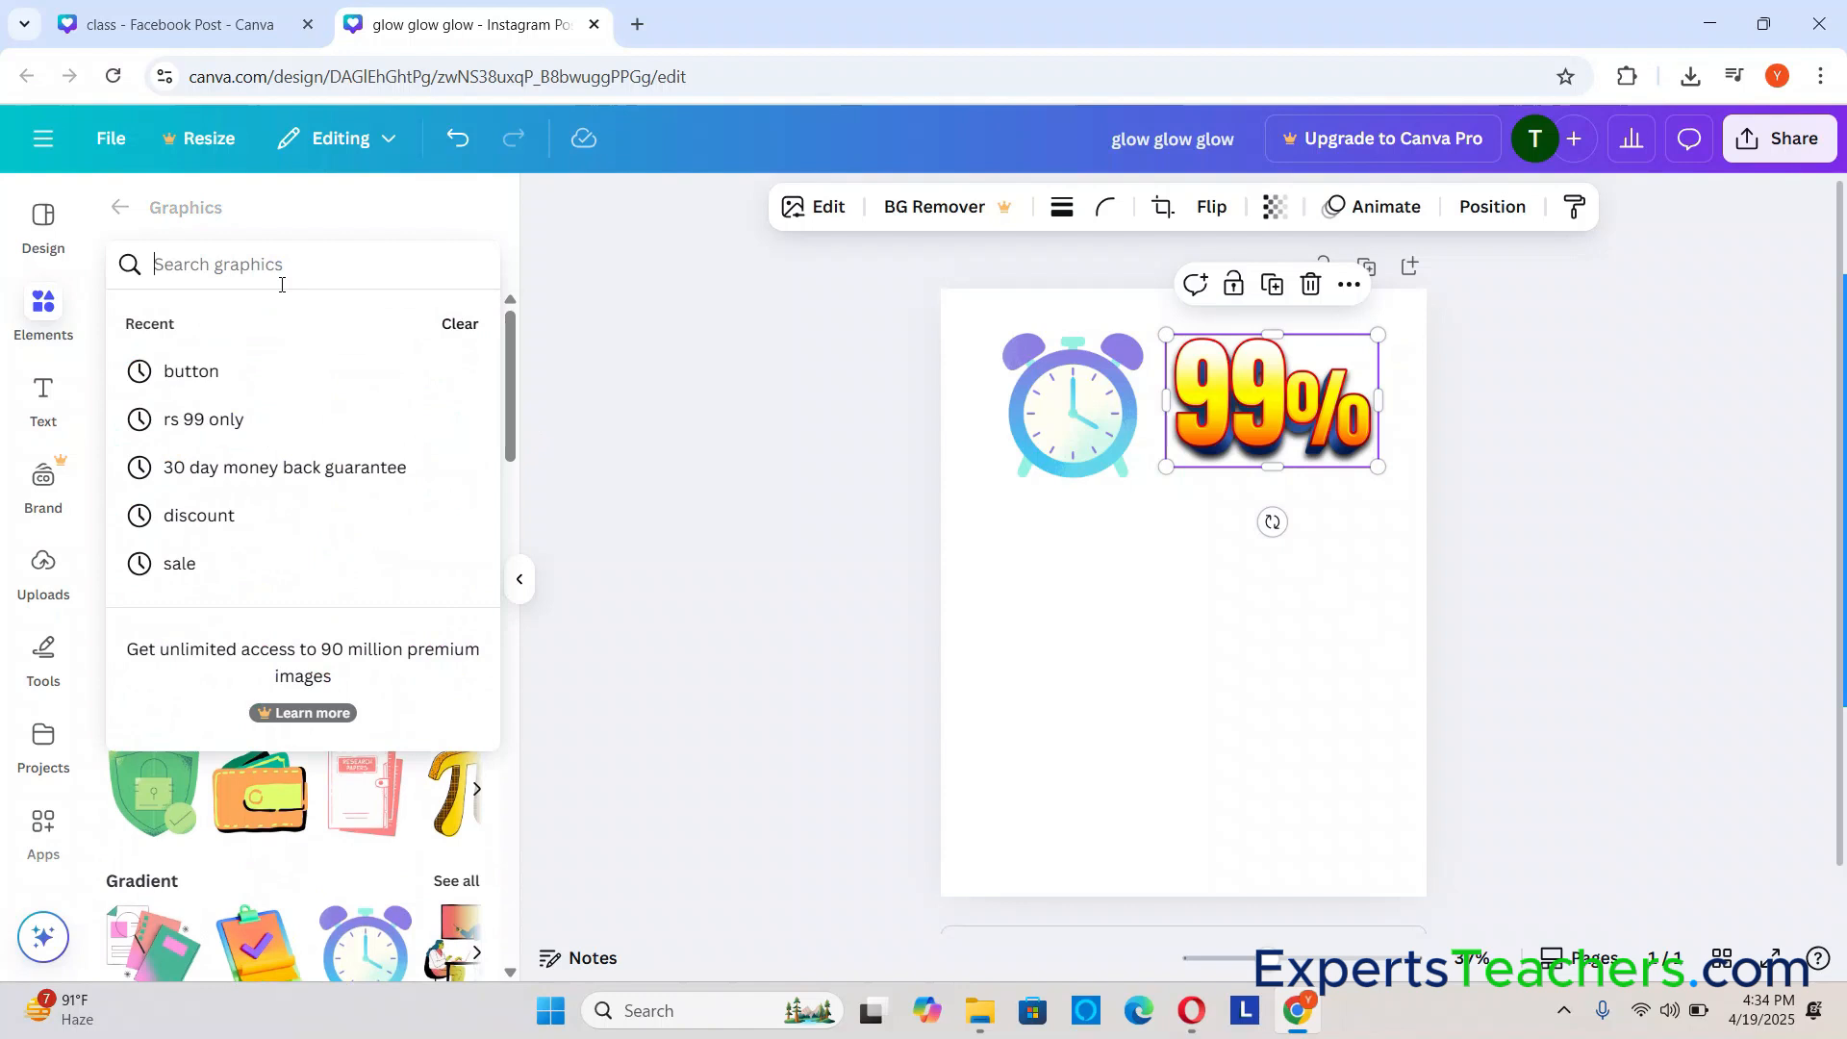
text(back)
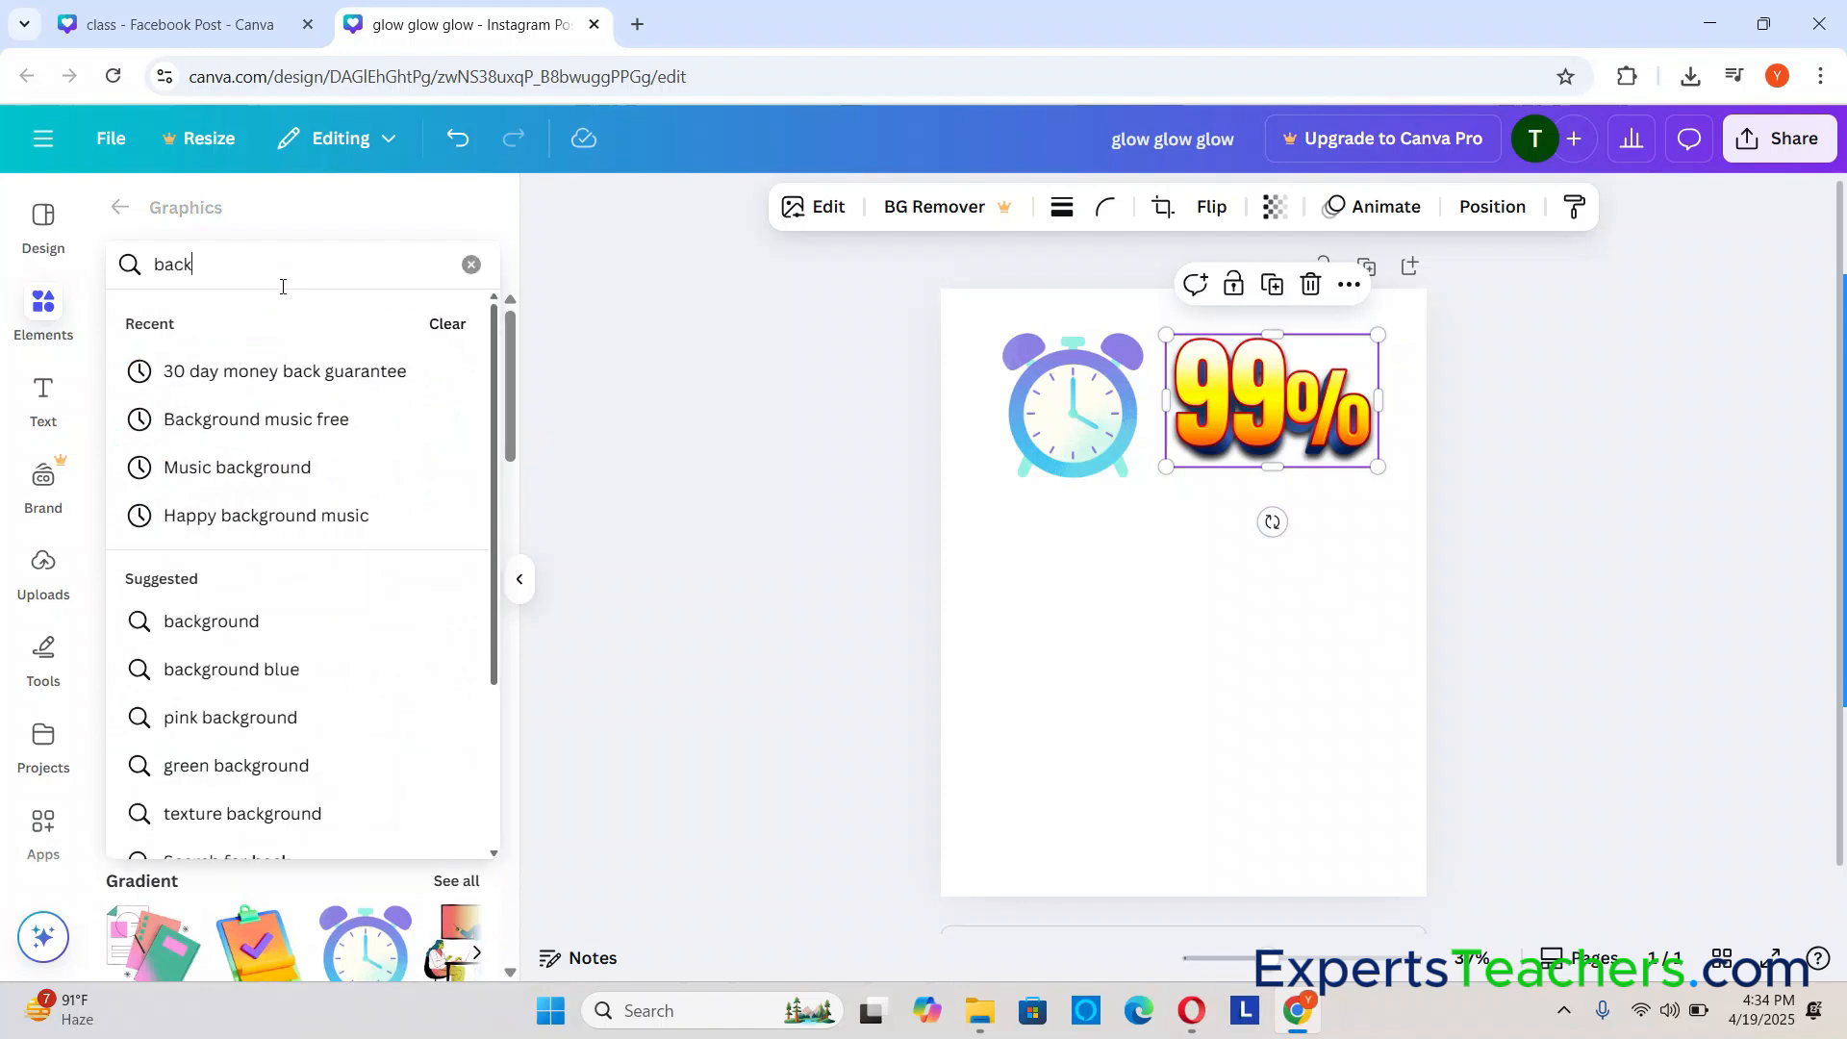
click(192, 621)
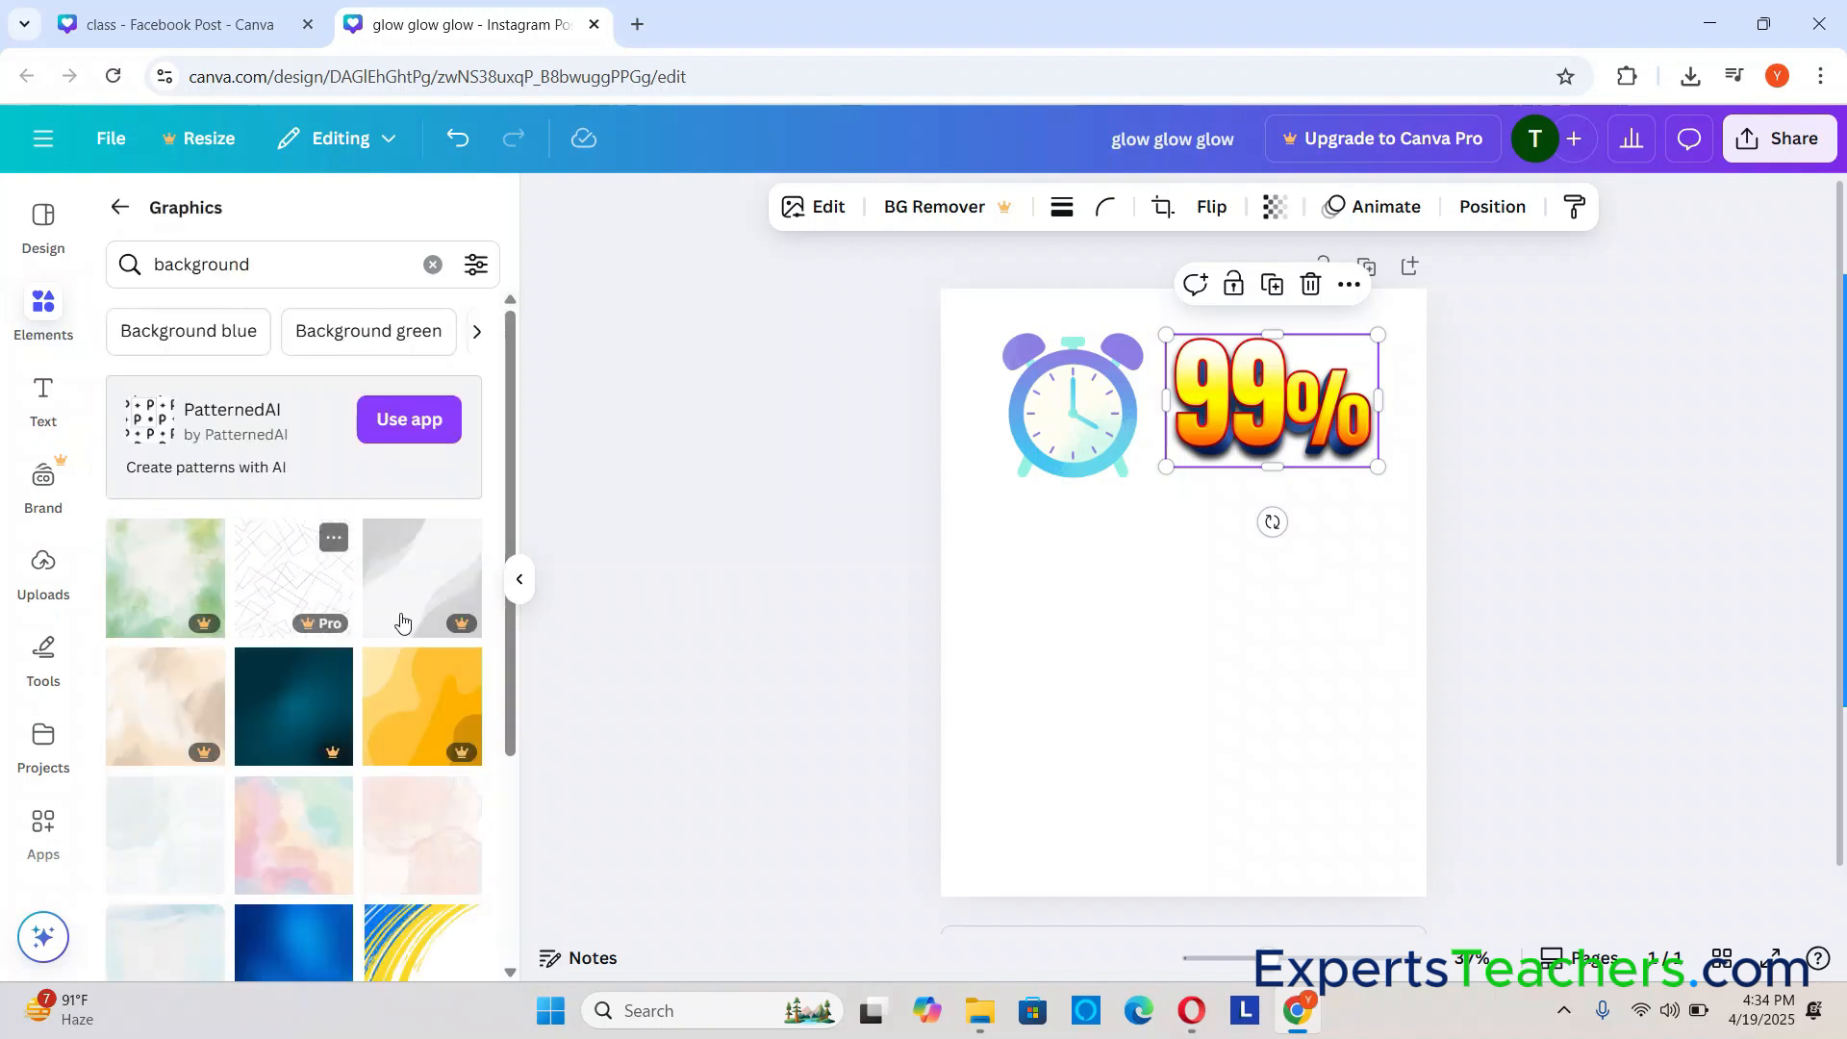
scroll(420, 644, down, 4)
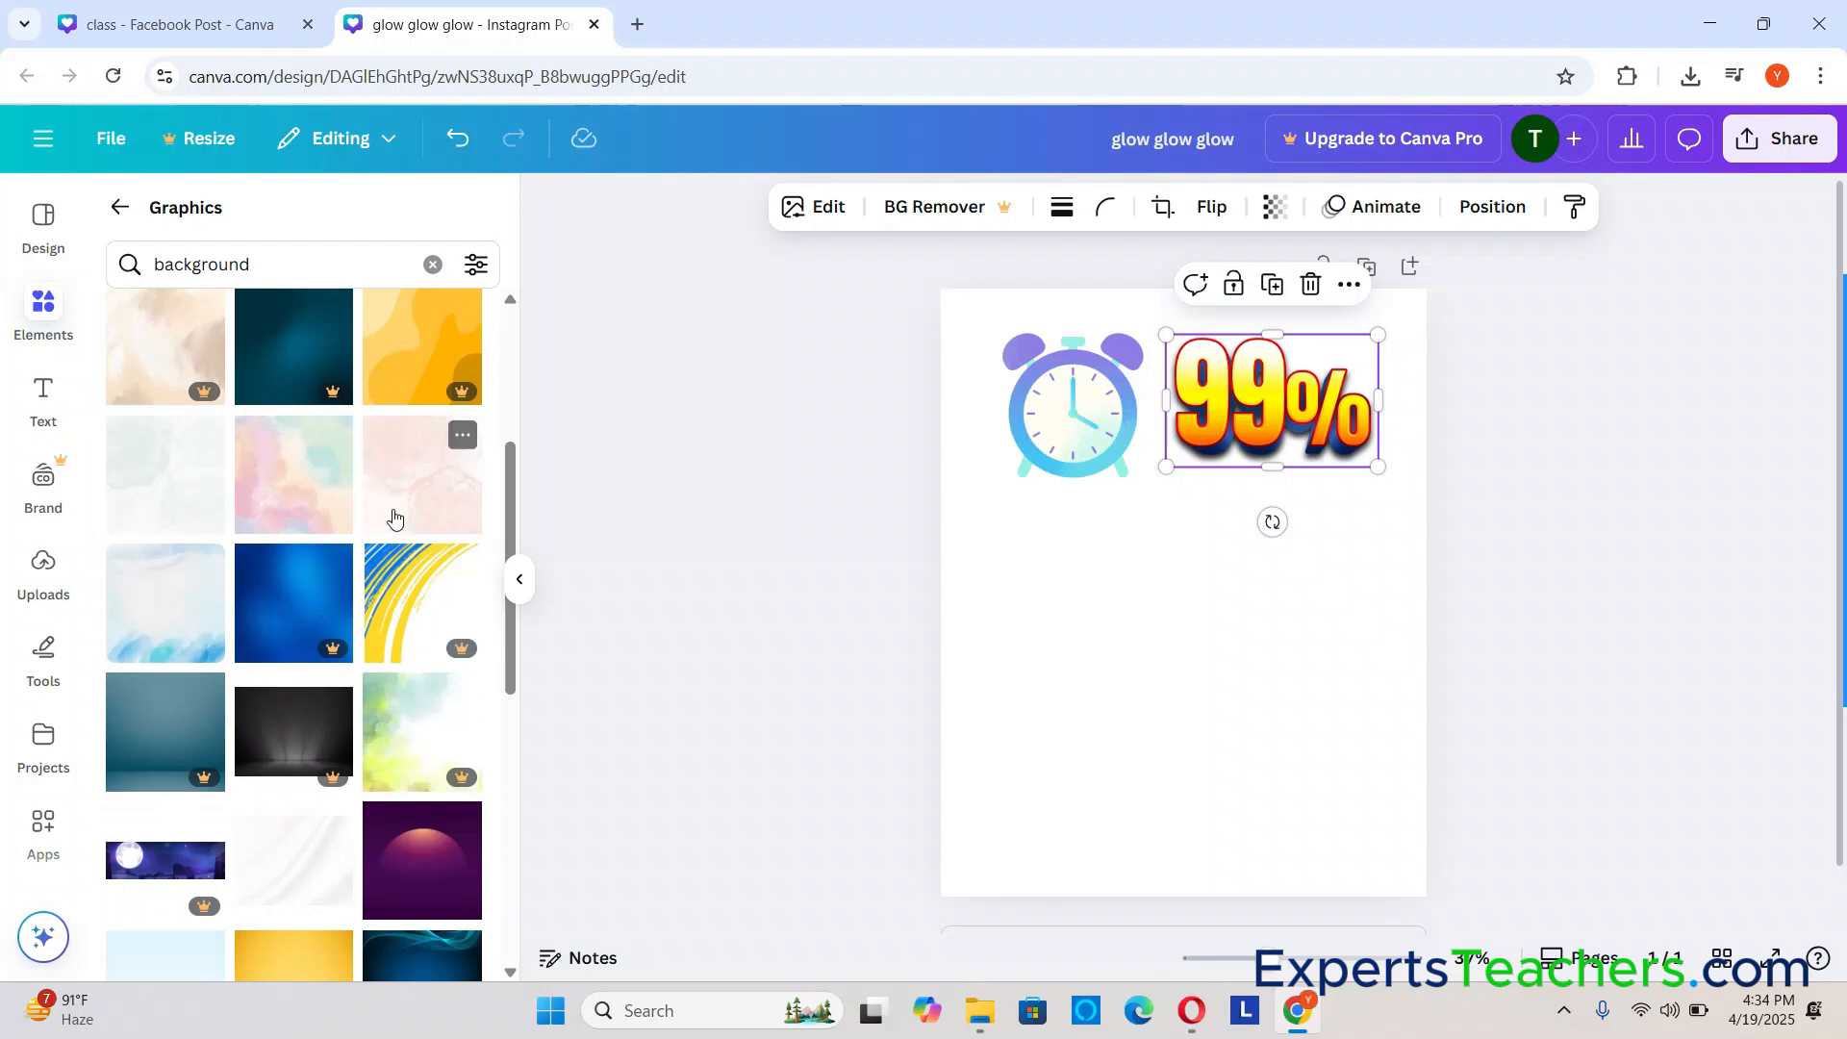
scroll(267, 796, down, 4)
scroll(266, 797, down, 5)
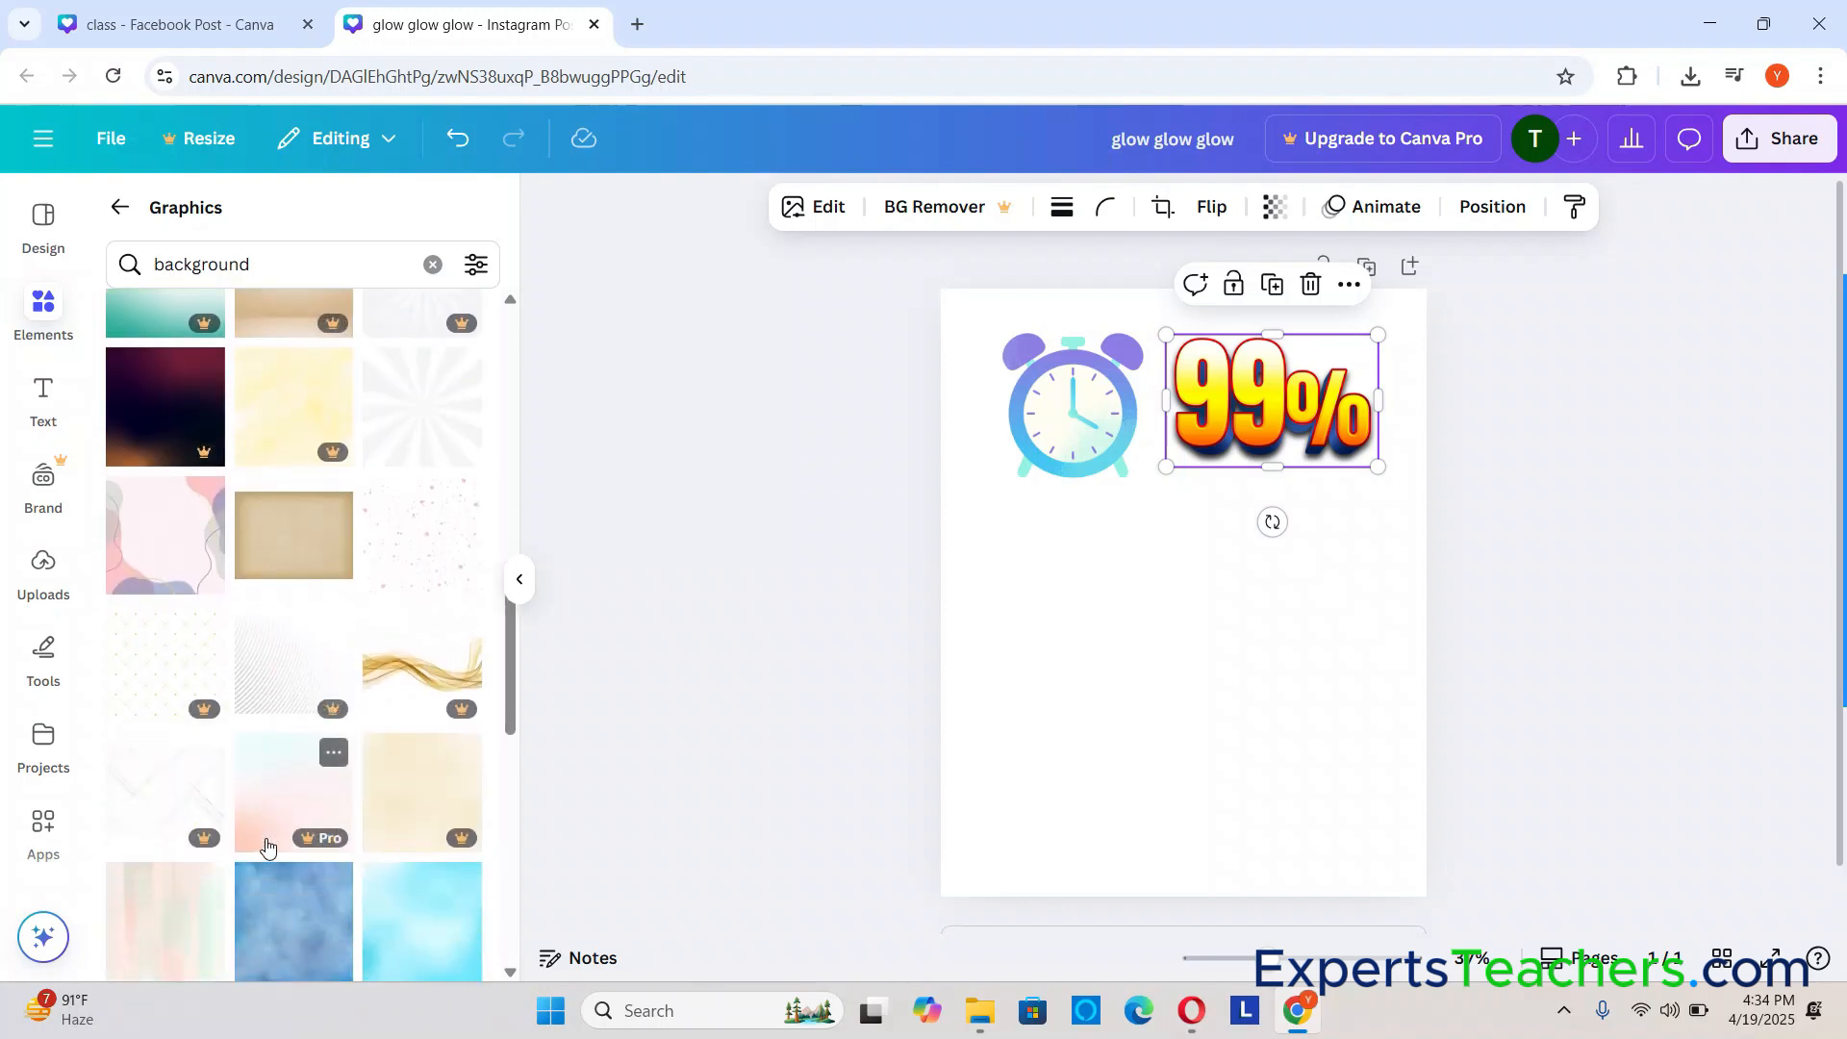
scroll(266, 846, down, 5)
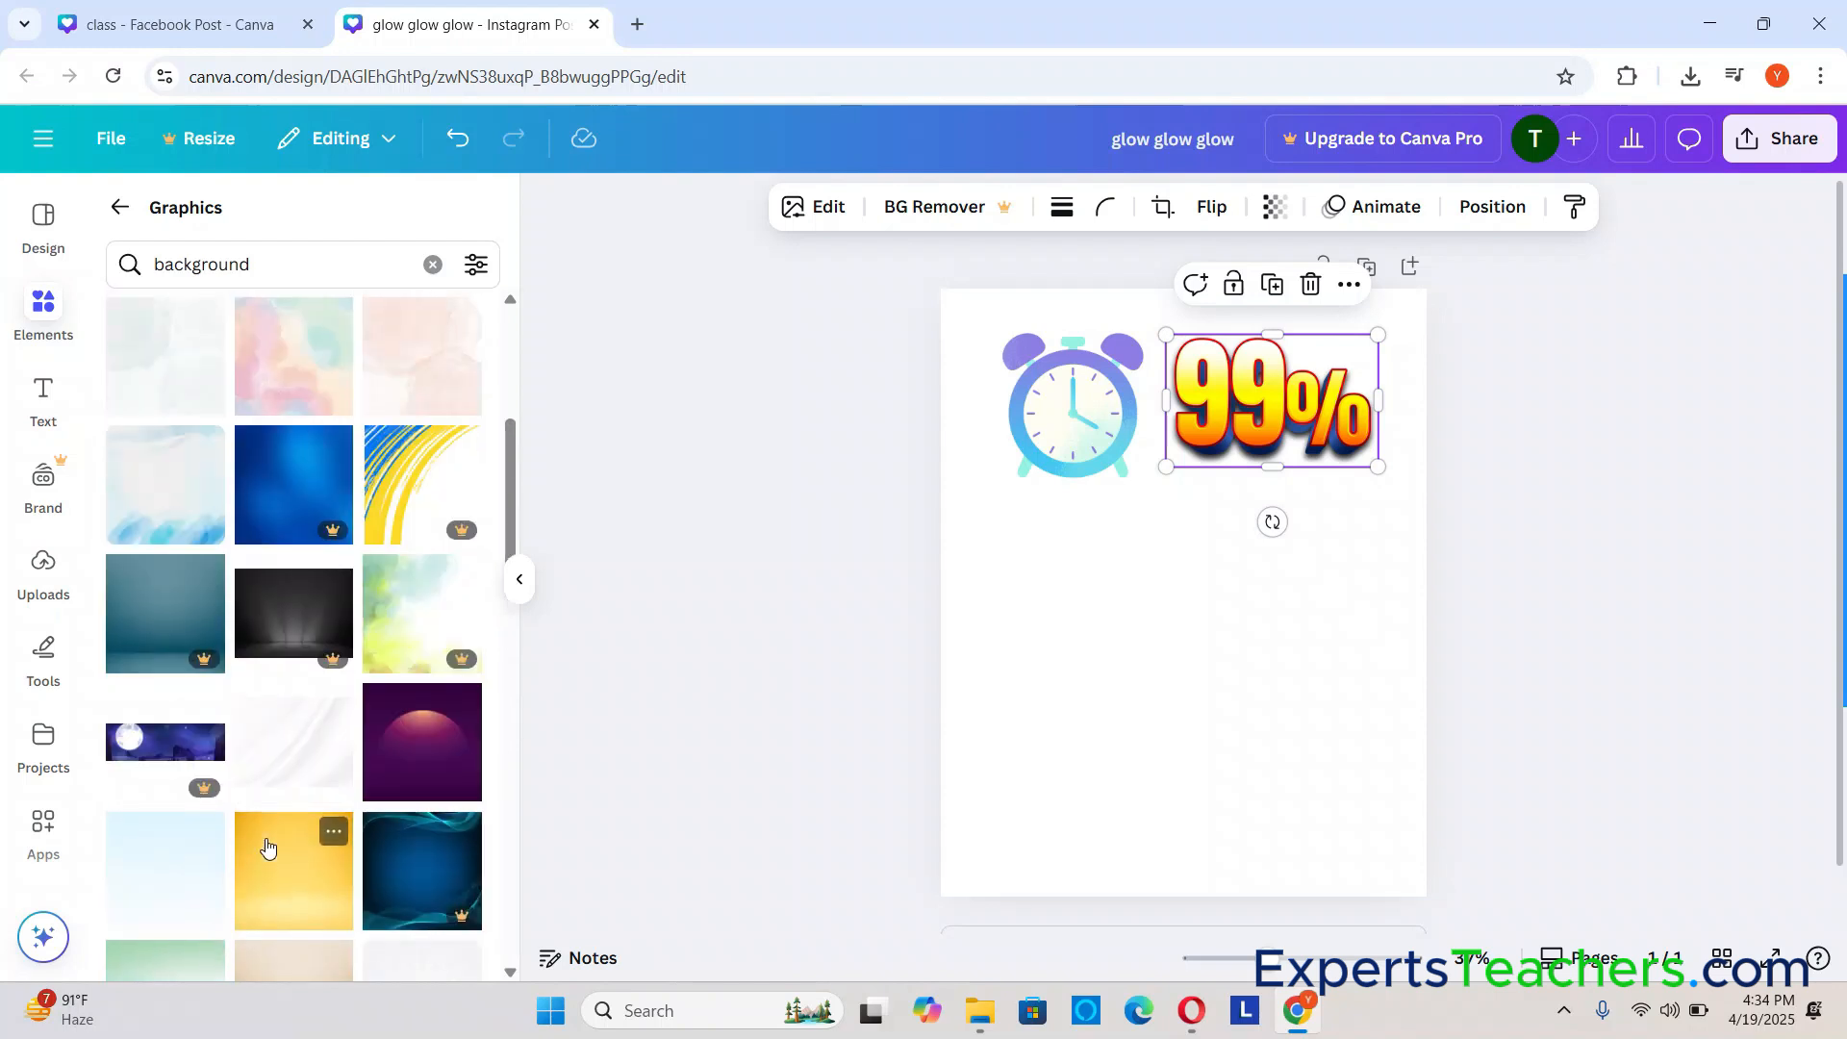
scroll(267, 847, up, 2)
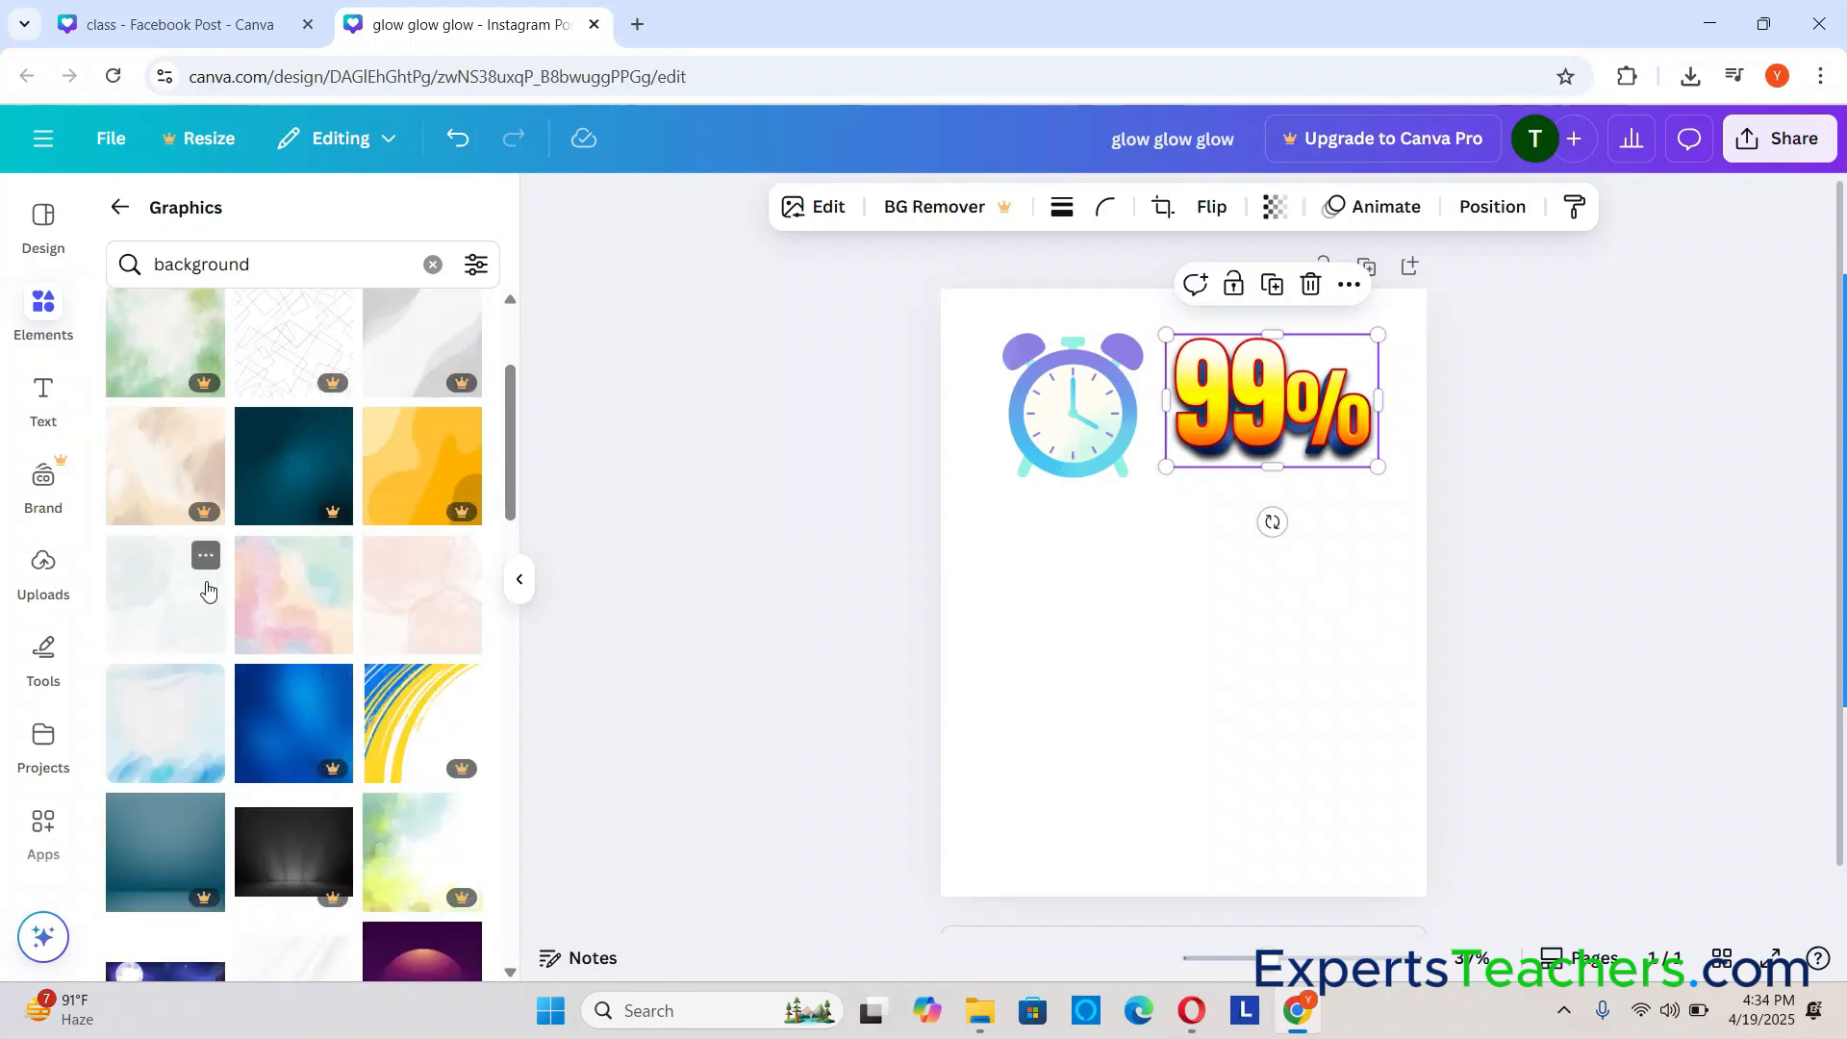
Step: Place the pink and green pastel watercolor background below the alarm clock and scale it down to fit within the page
click(279, 598)
drag(285, 604, 1069, 582)
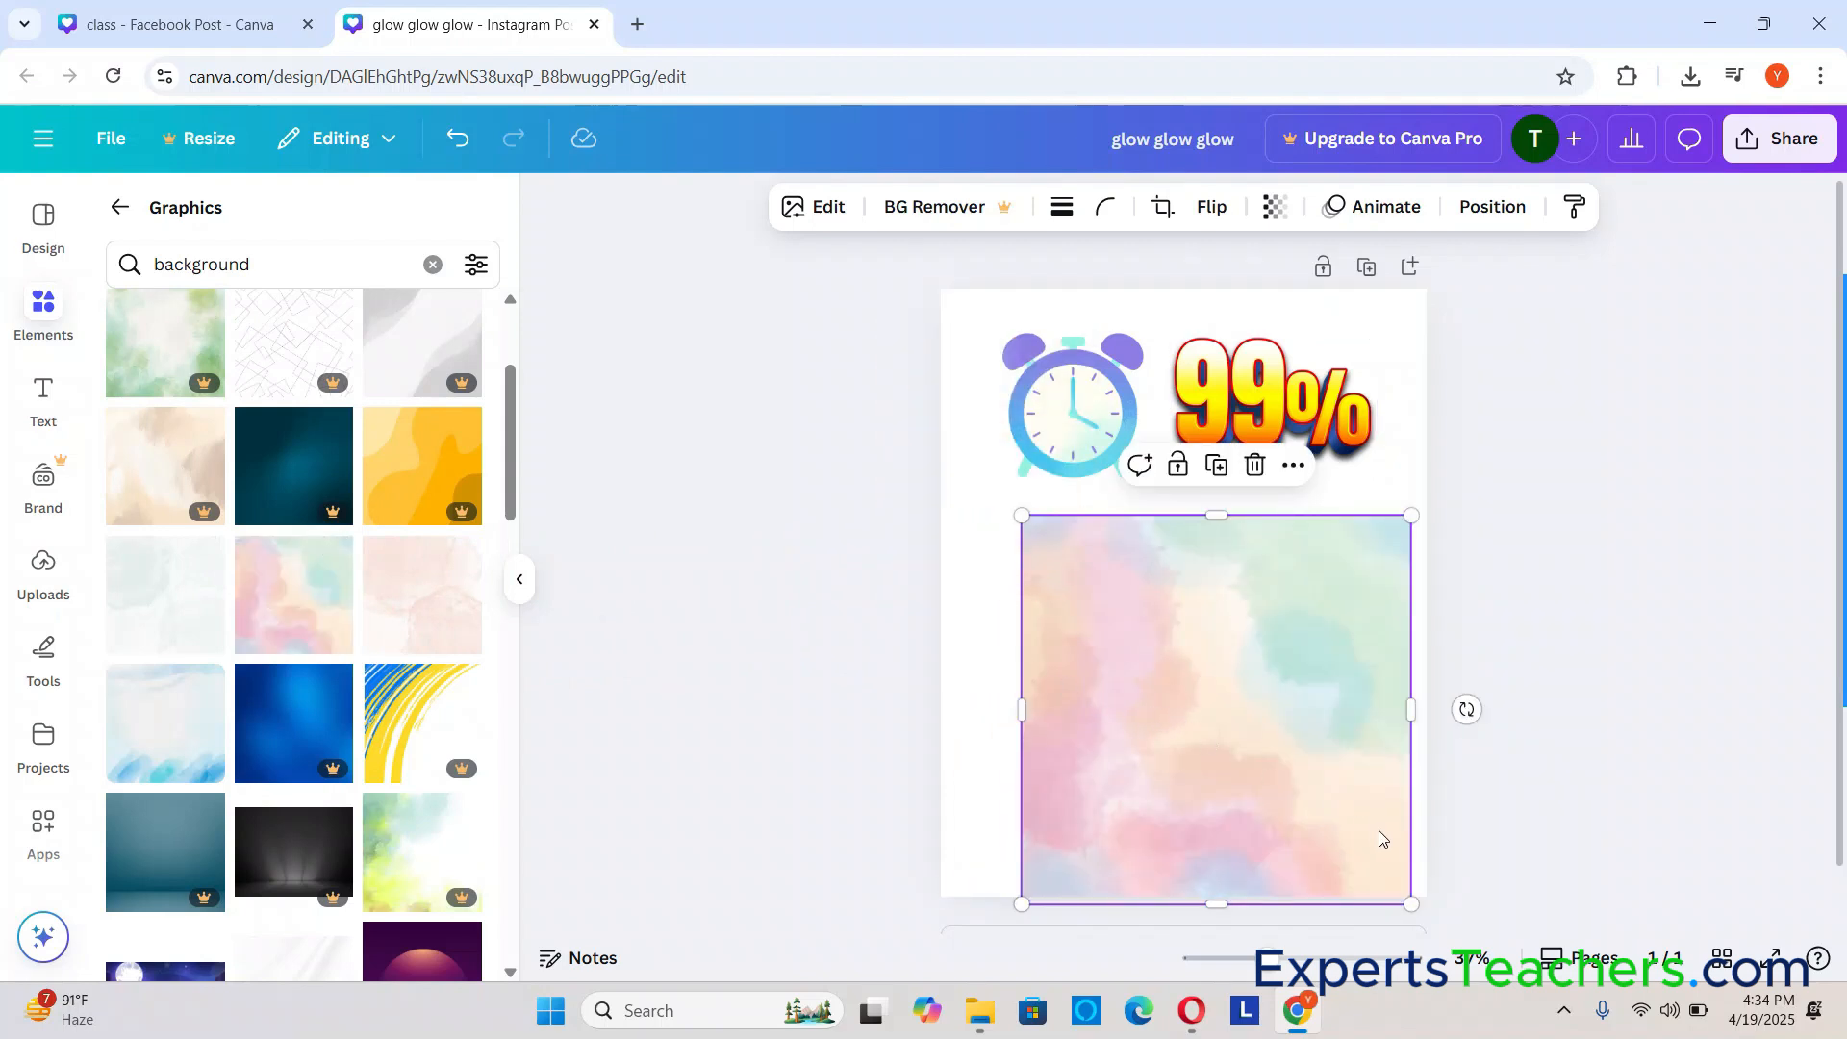
drag(1405, 898, 1338, 828)
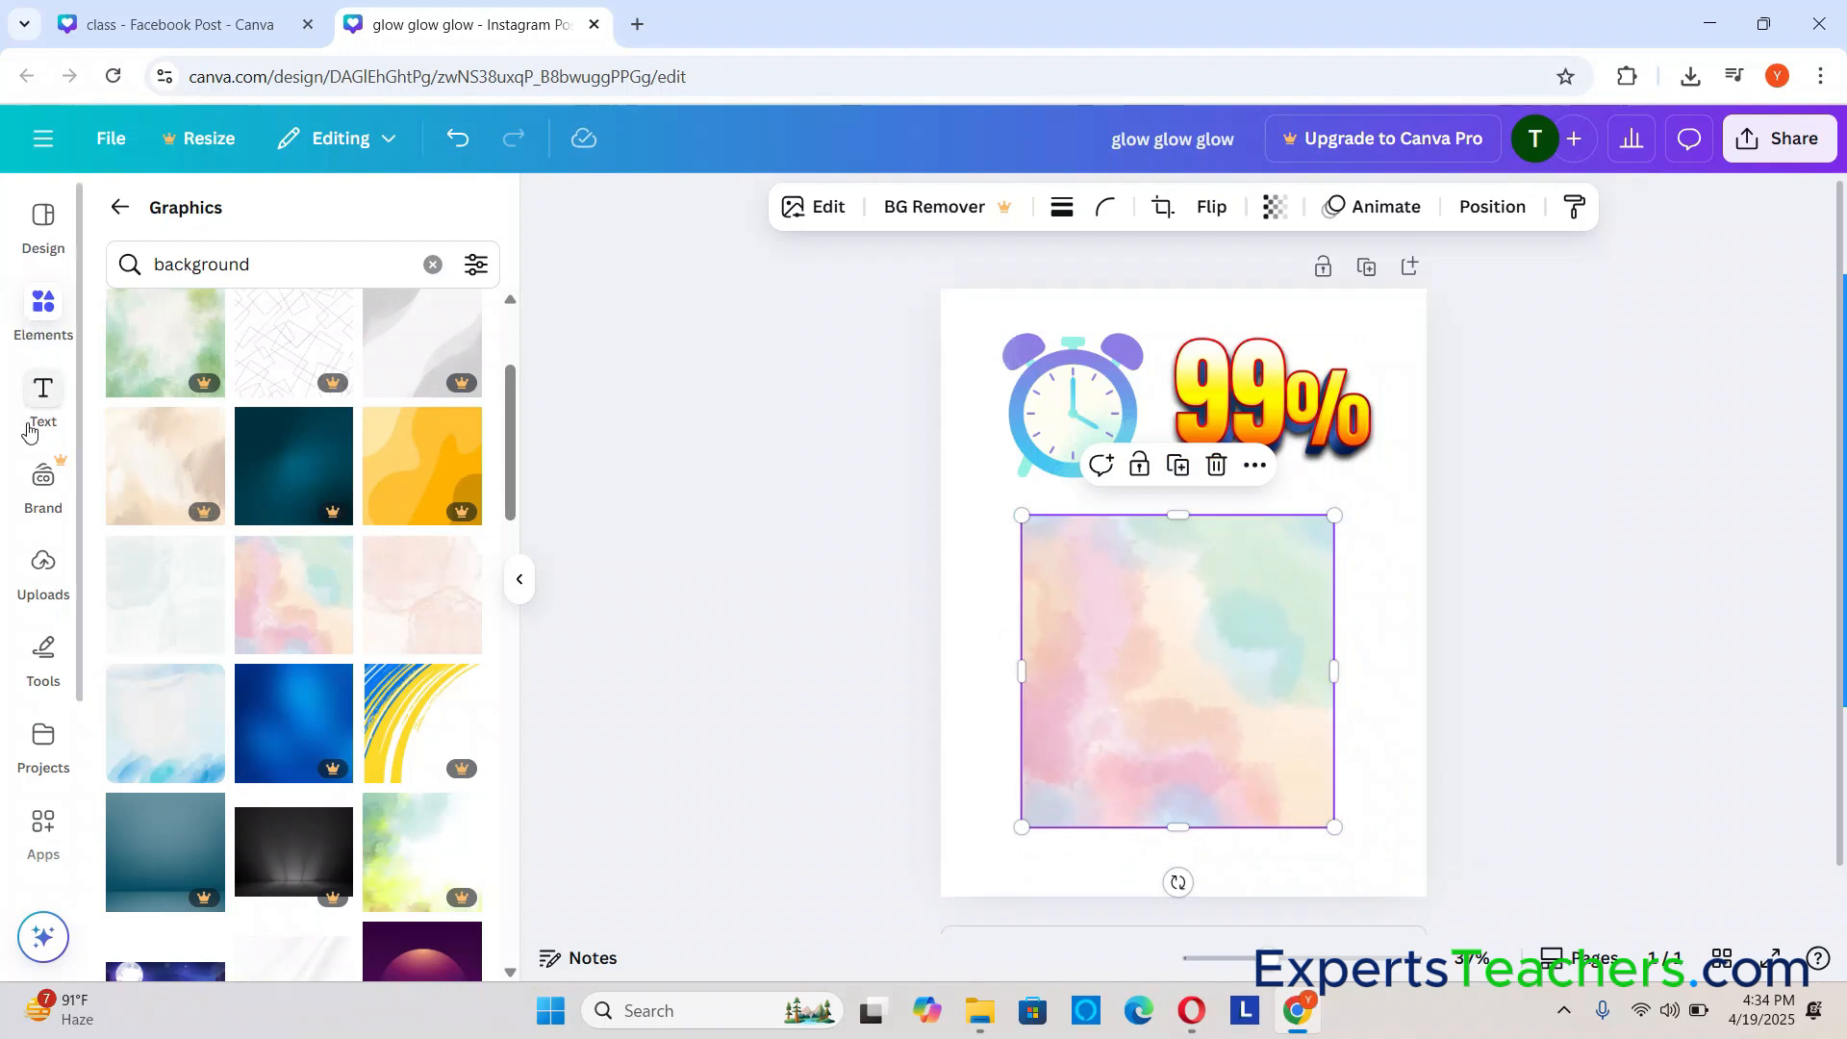
Step: Add the uploaded photo of the woman by the blue frame, and shrink the pastel background into the page's lower left area
click(43, 570)
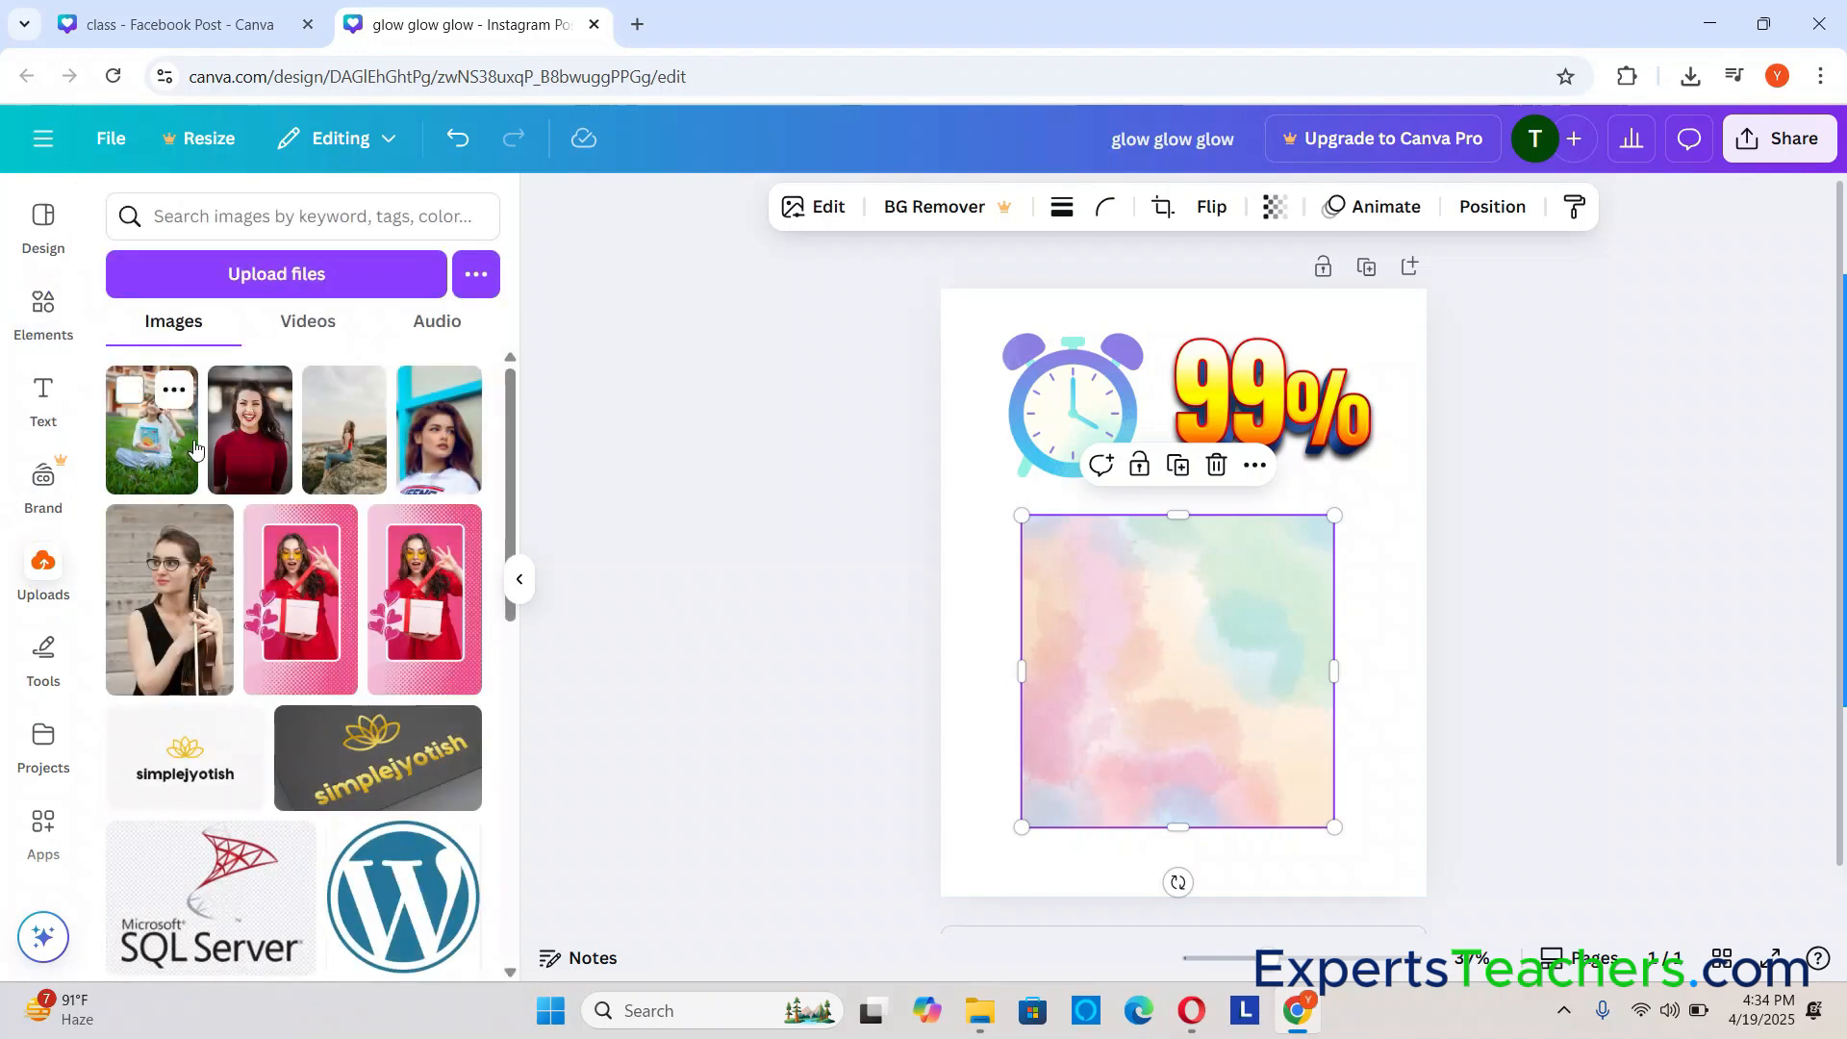
drag(440, 457, 1349, 483)
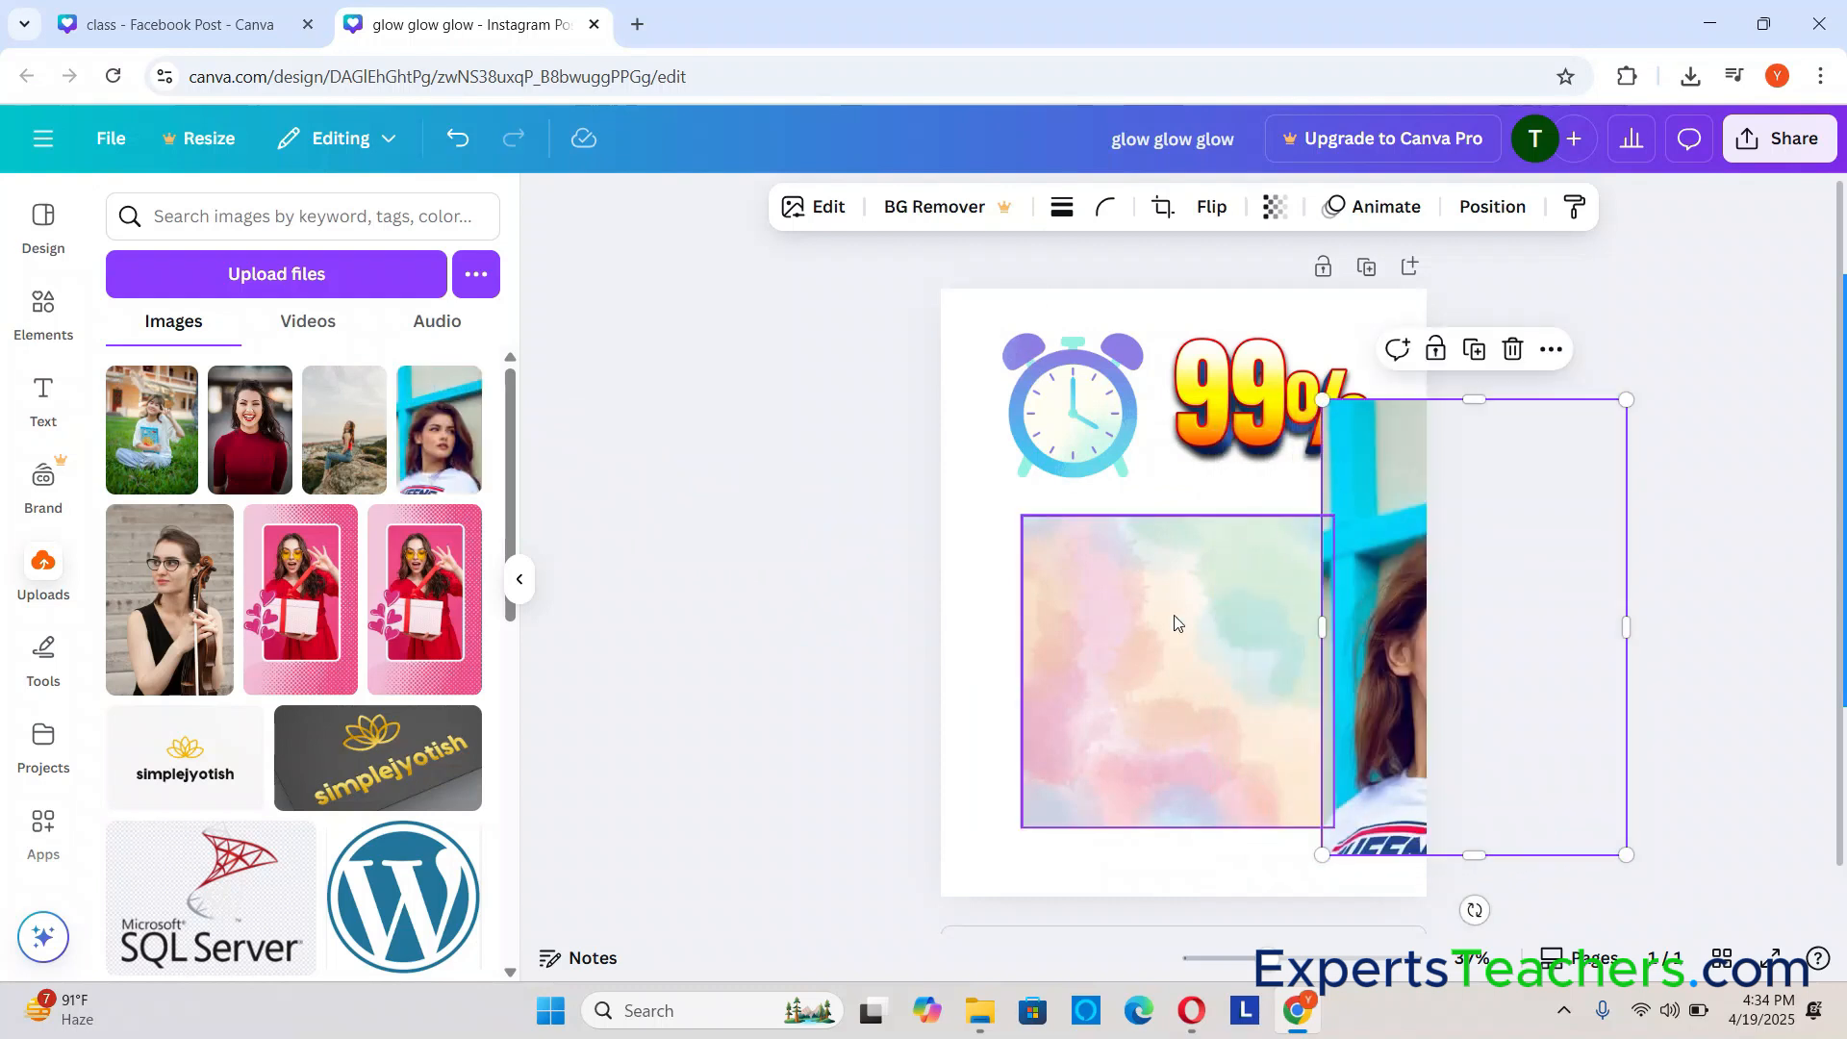
click(1254, 782)
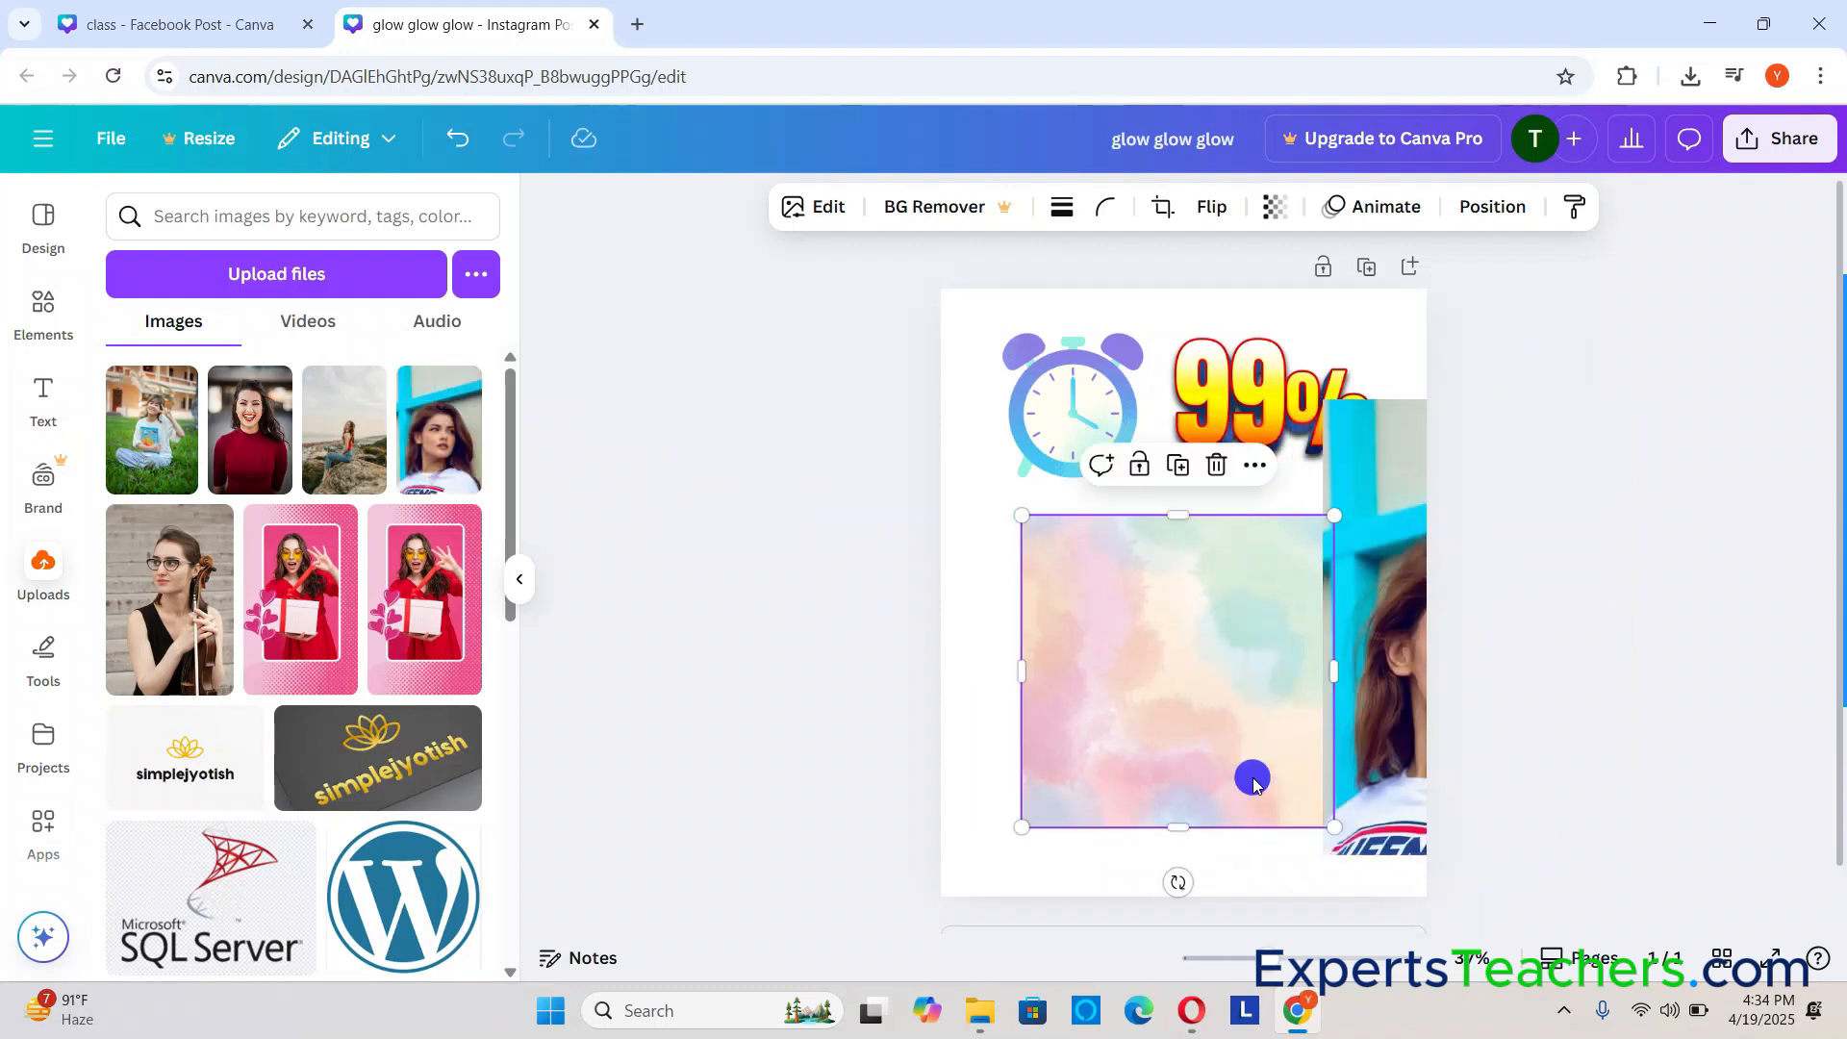
drag(1027, 827, 1140, 708)
drag(1214, 637, 1071, 691)
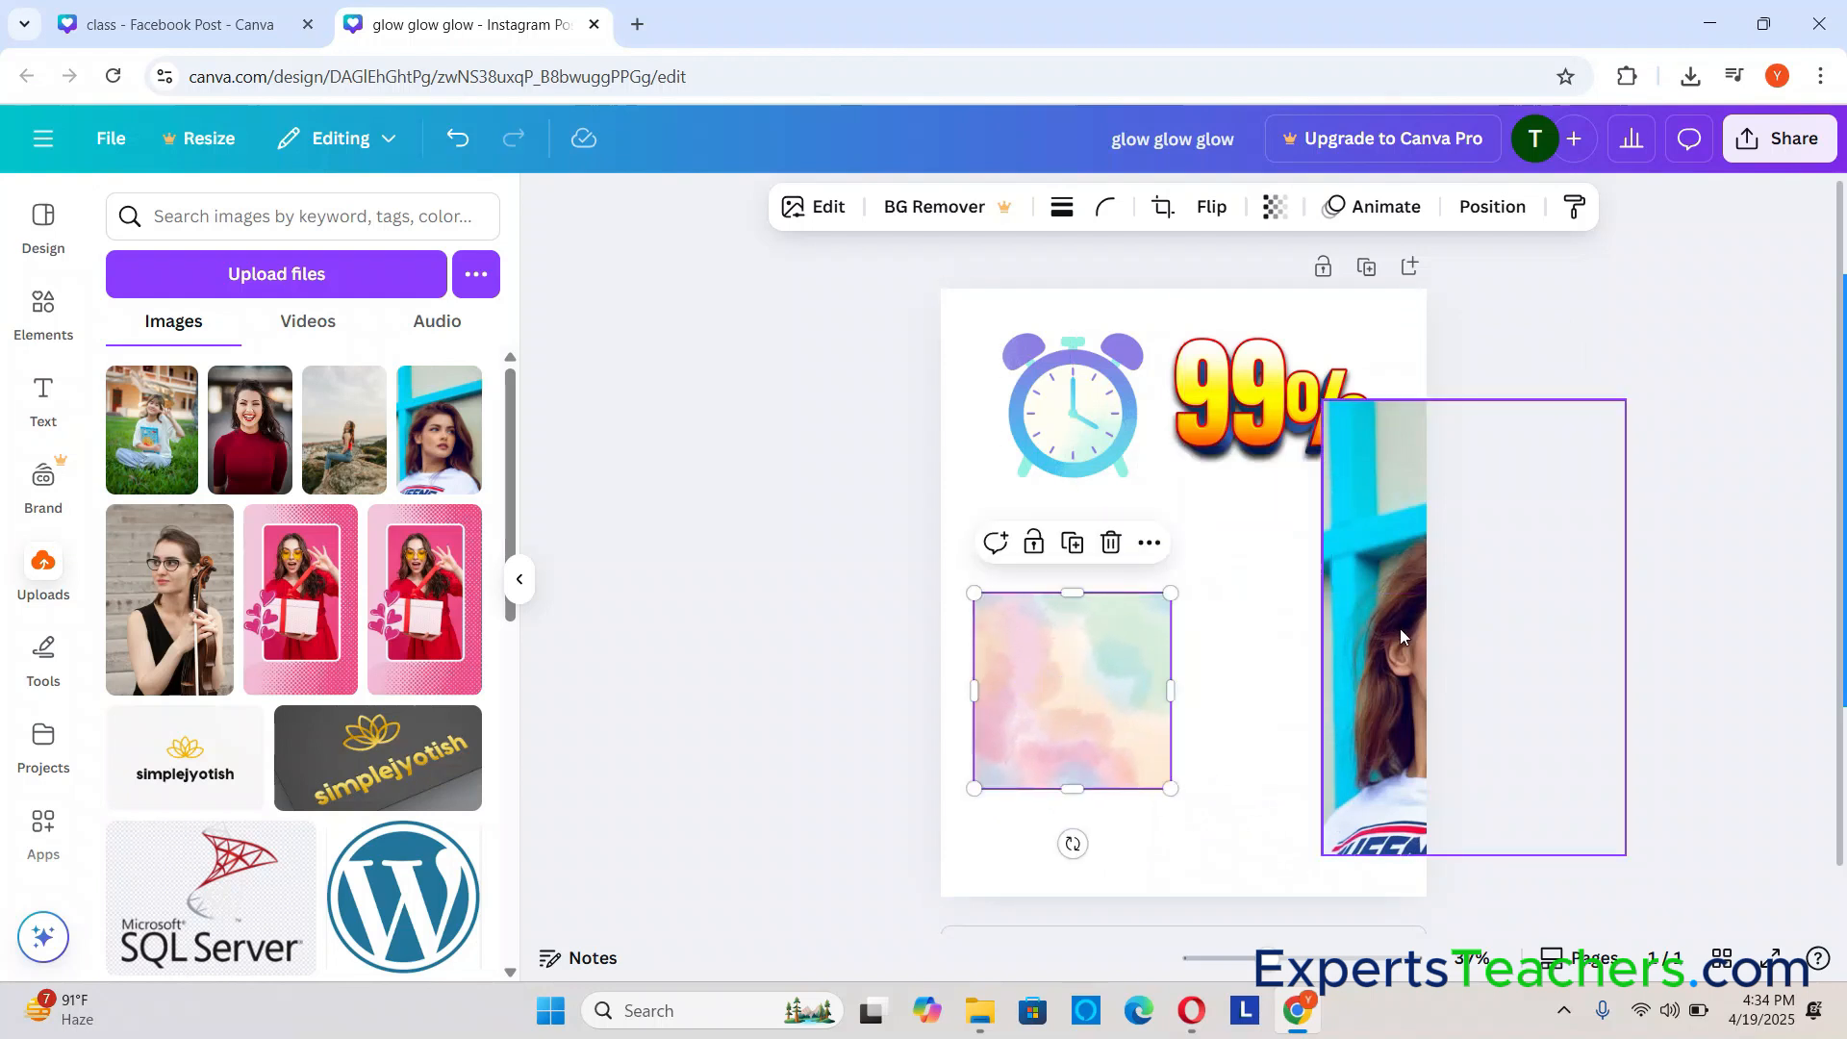
Step: Move the woman's photo to the middle of the page so it overlaps the clock, 99% graphic and pastel background
drag(1348, 648, 1096, 675)
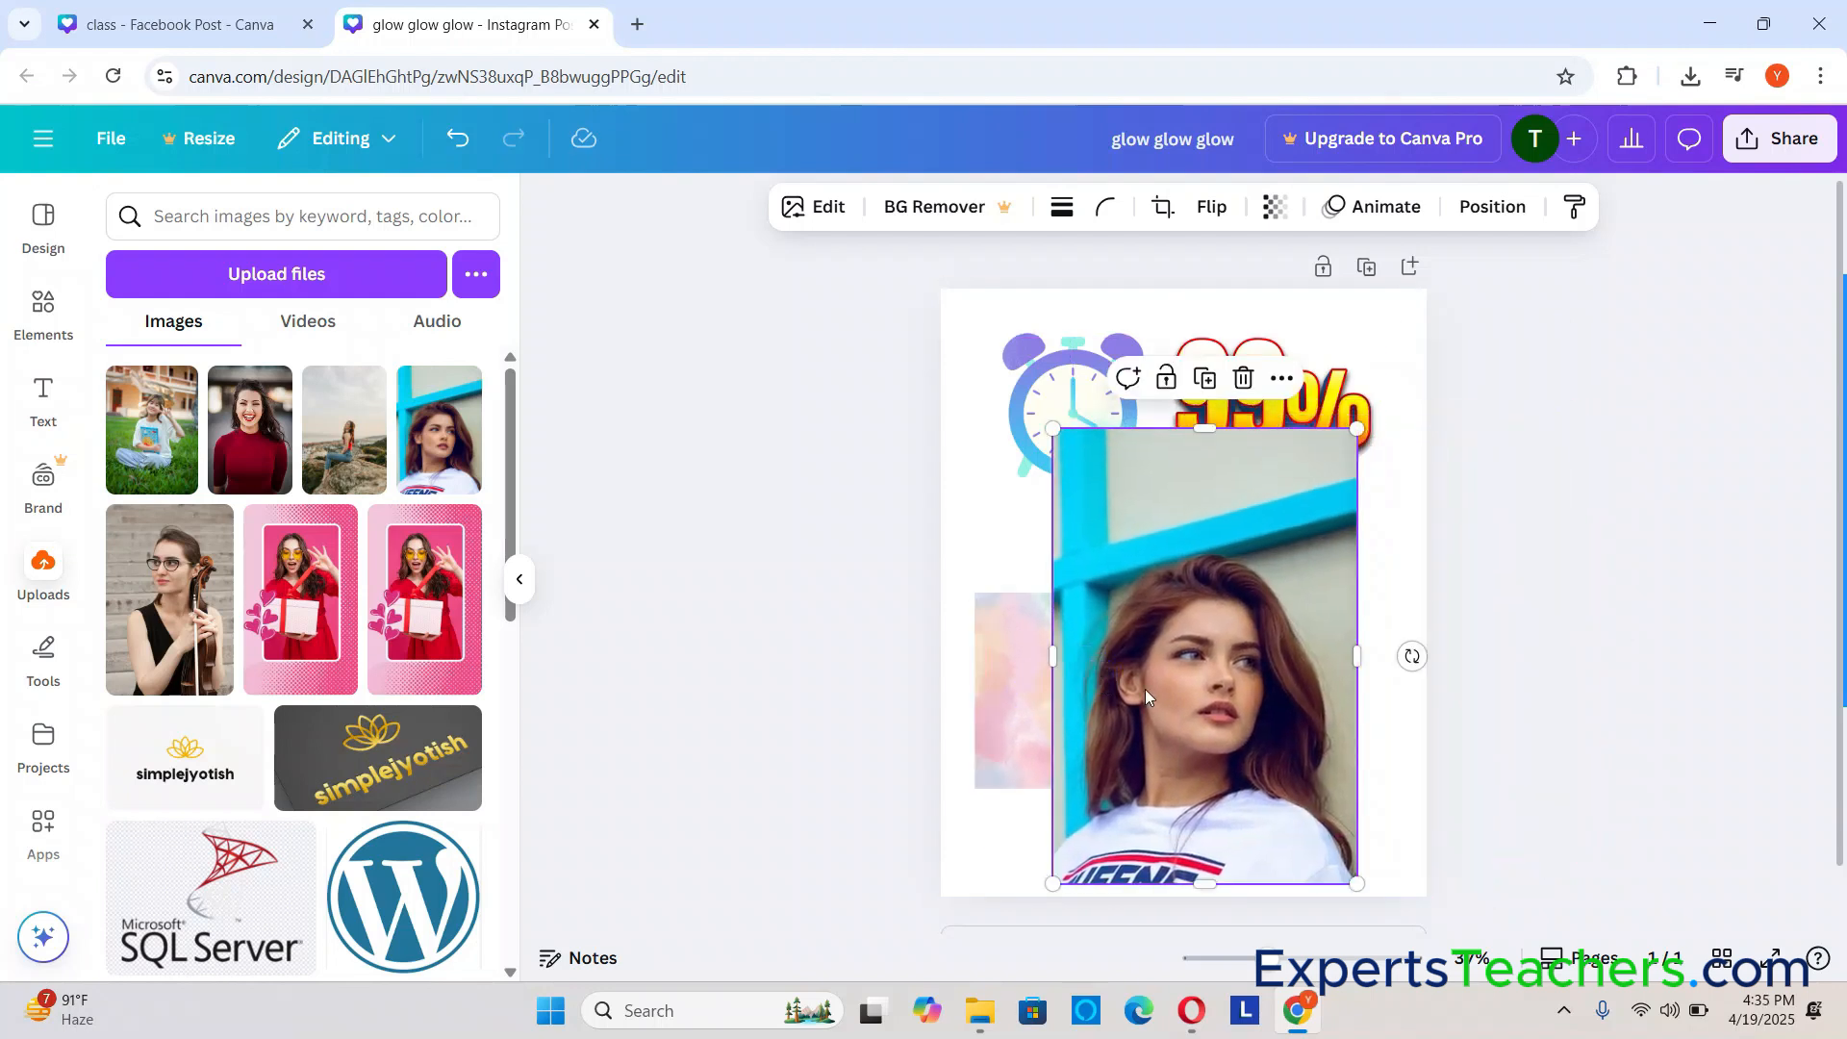
drag(1204, 701, 1198, 647)
click(1666, 574)
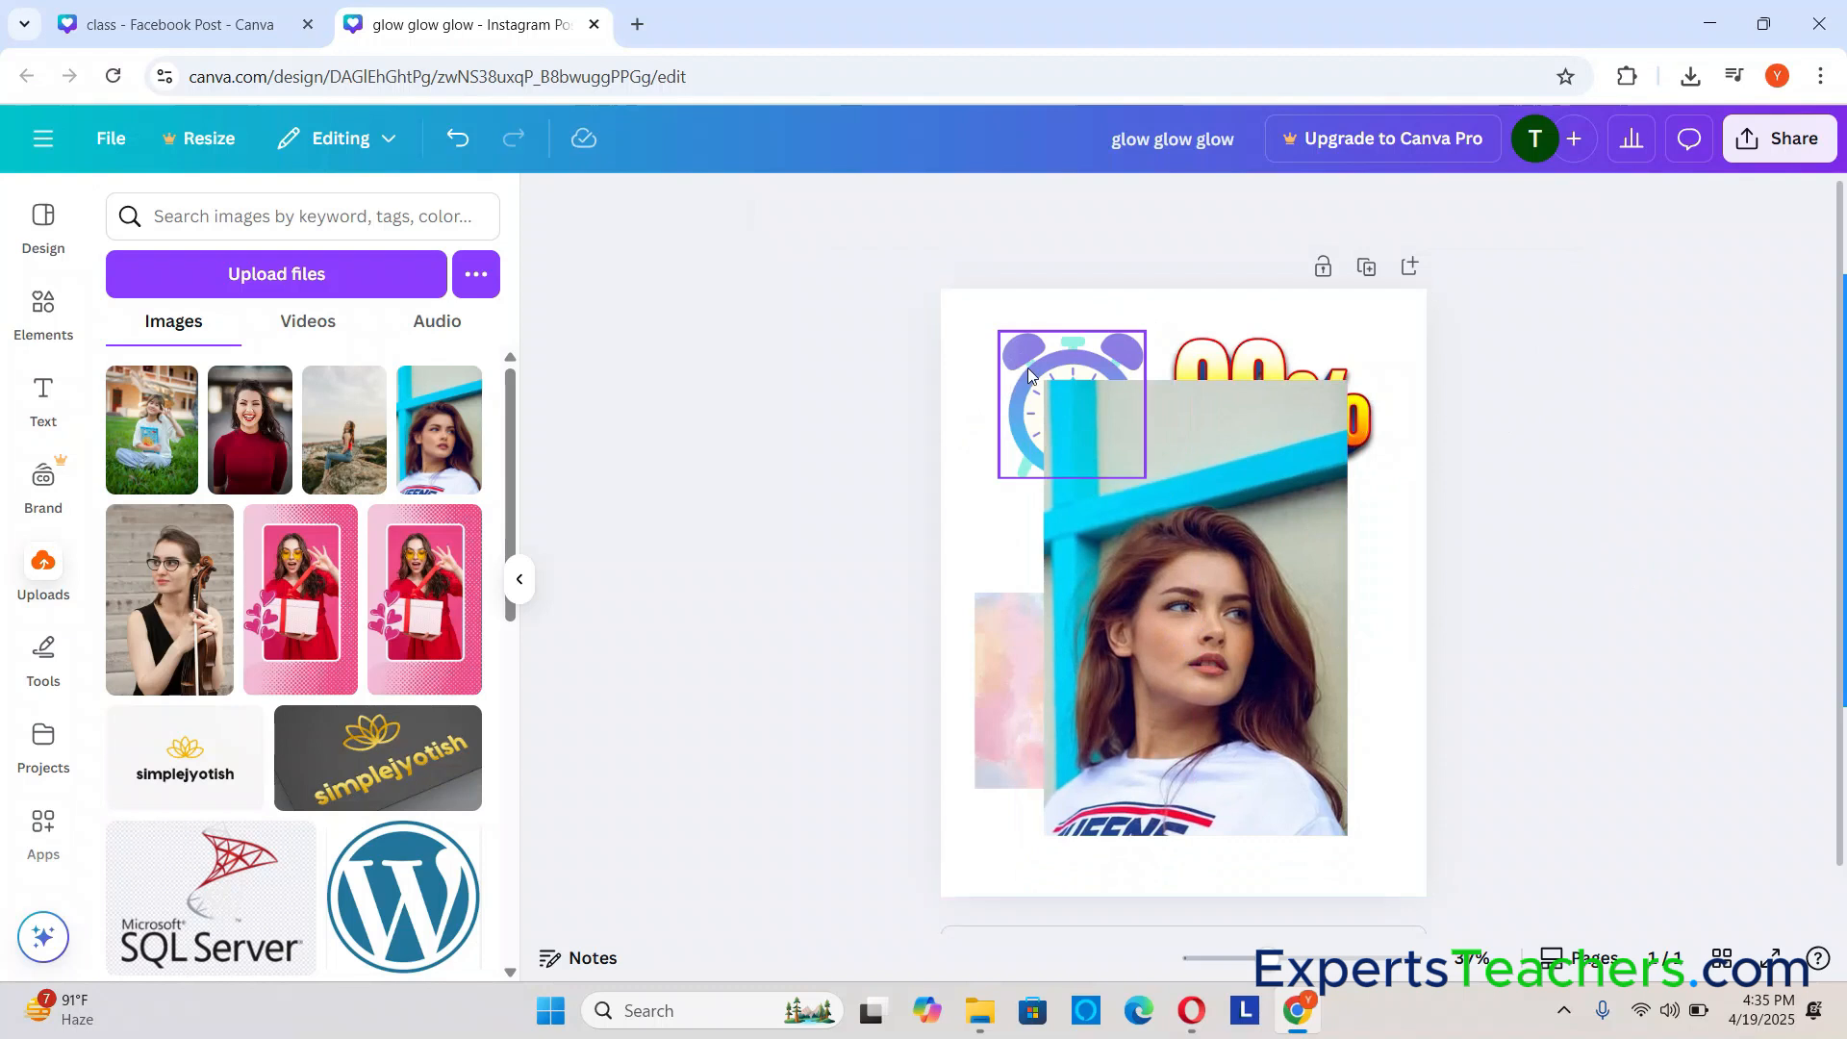
Step: Move the alarm clock toward the page's upper left corner and the 99% graphic toward the upper right corner
drag(1027, 367, 996, 338)
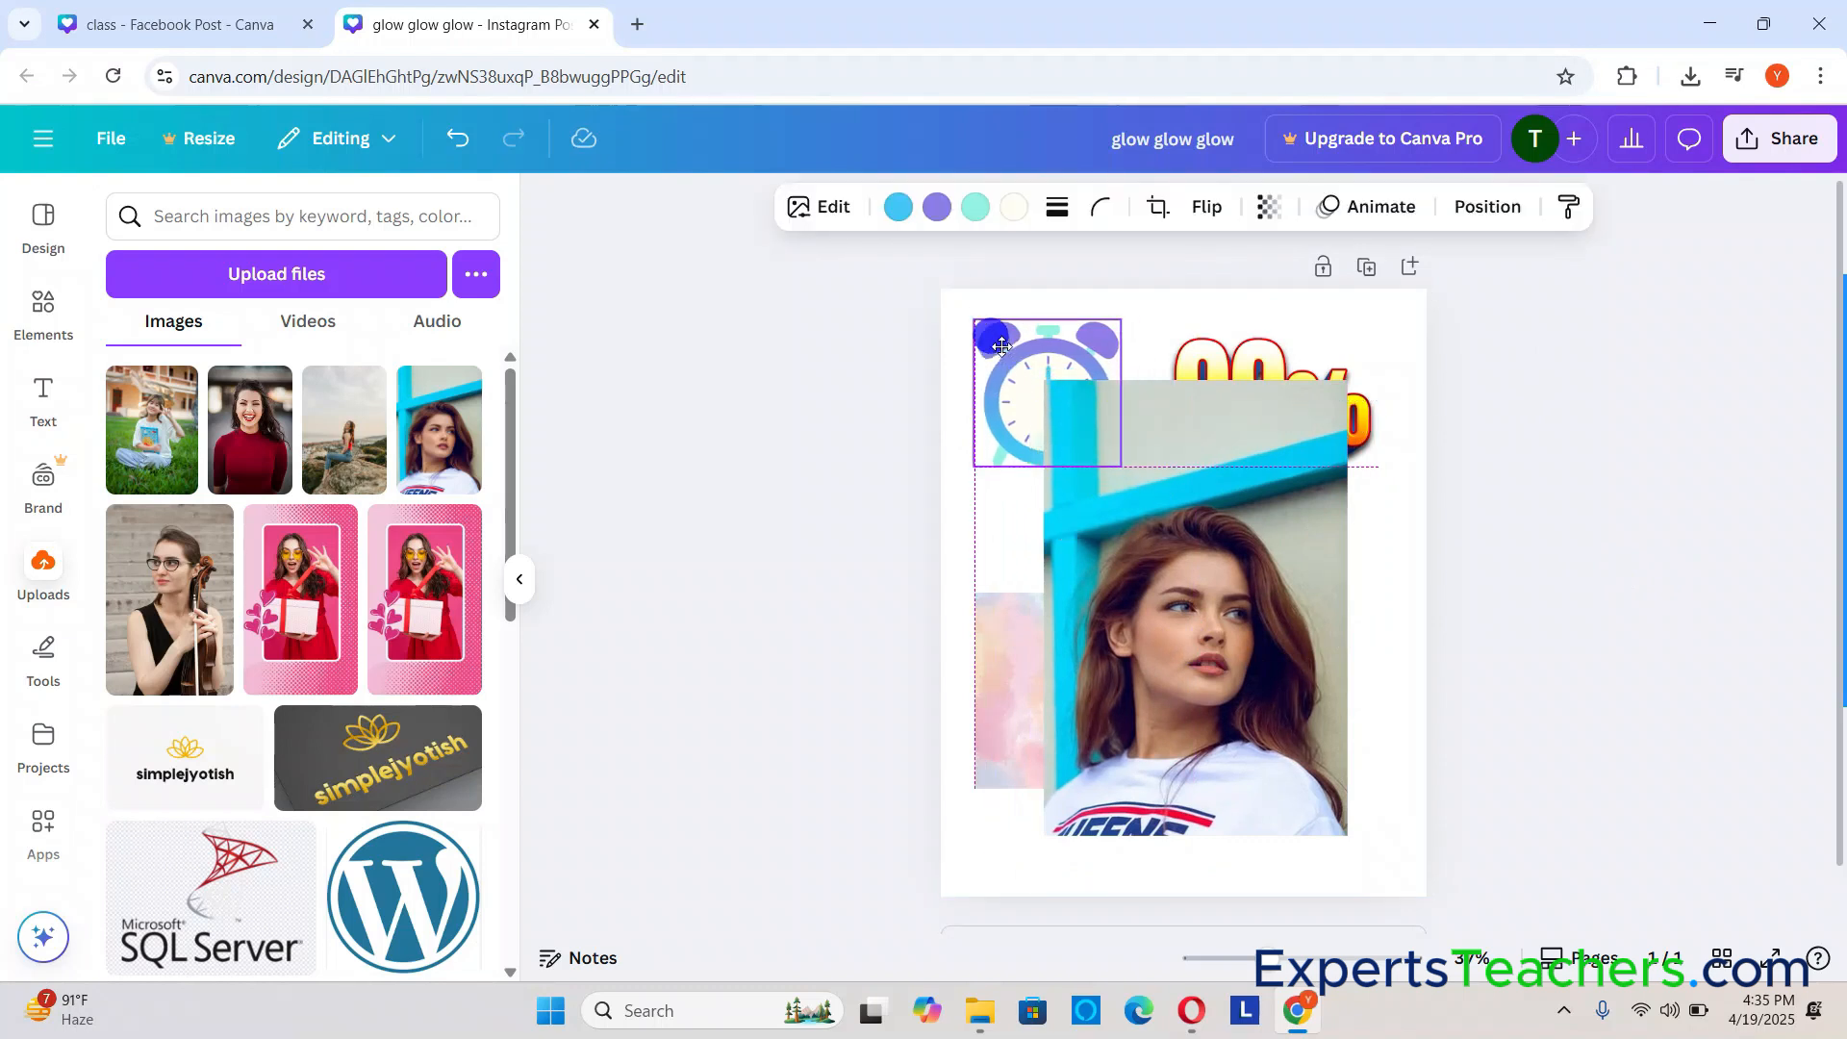
click(1268, 370)
drag(1268, 370, 1289, 346)
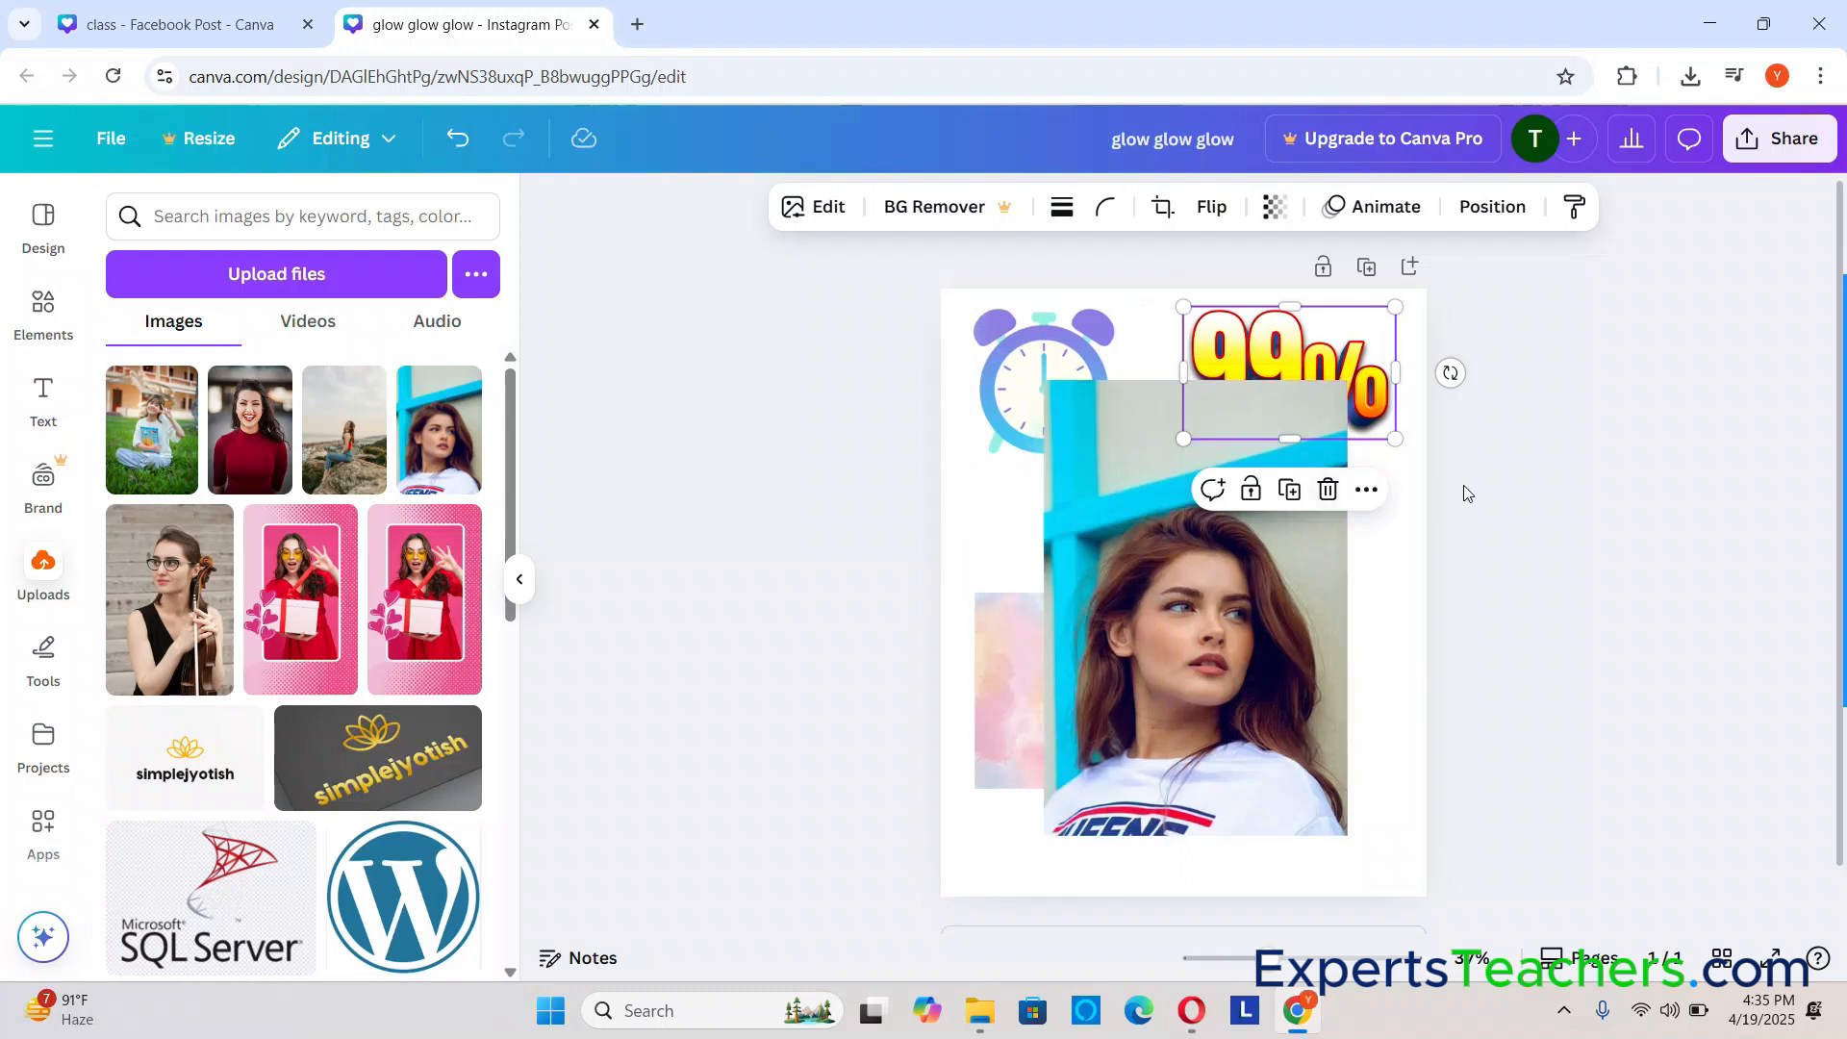
click(1647, 613)
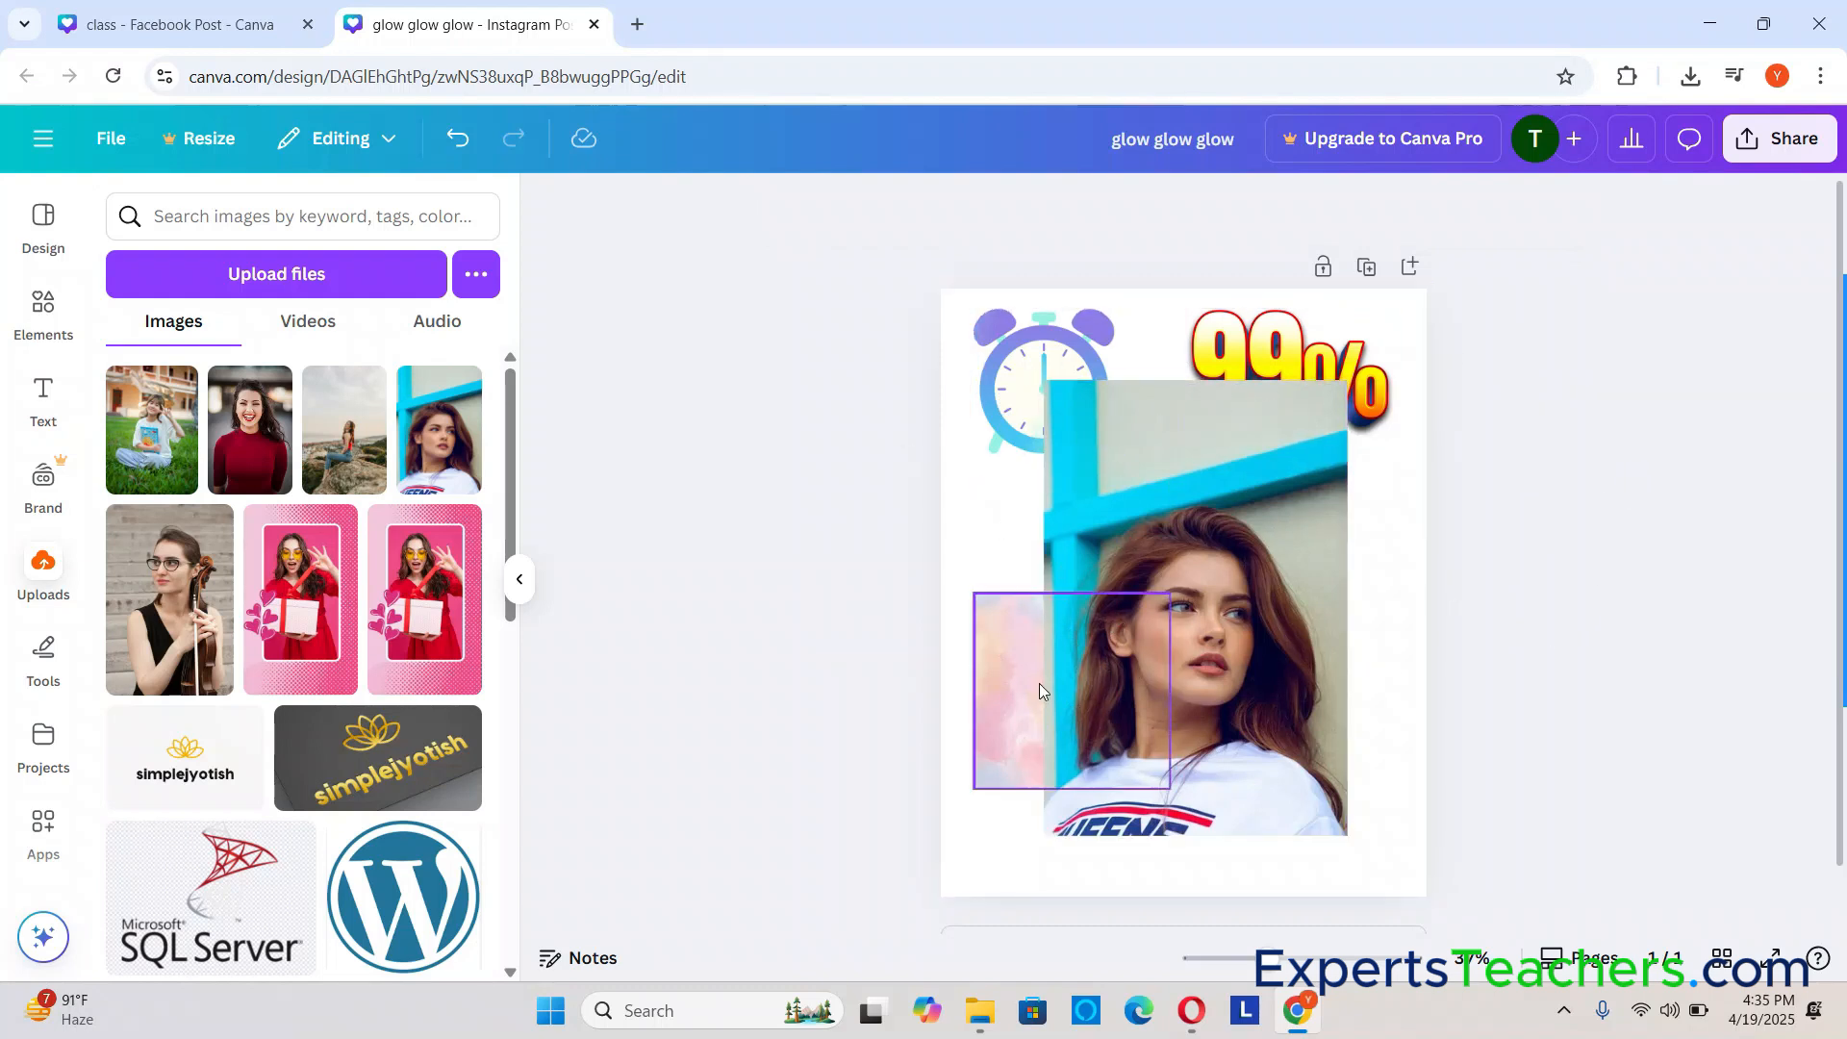
Step: Move the pastel background lower along the page's left edge, and nudge the clock and 99% graphic closer to the page's sides
drag(1039, 683, 1008, 763)
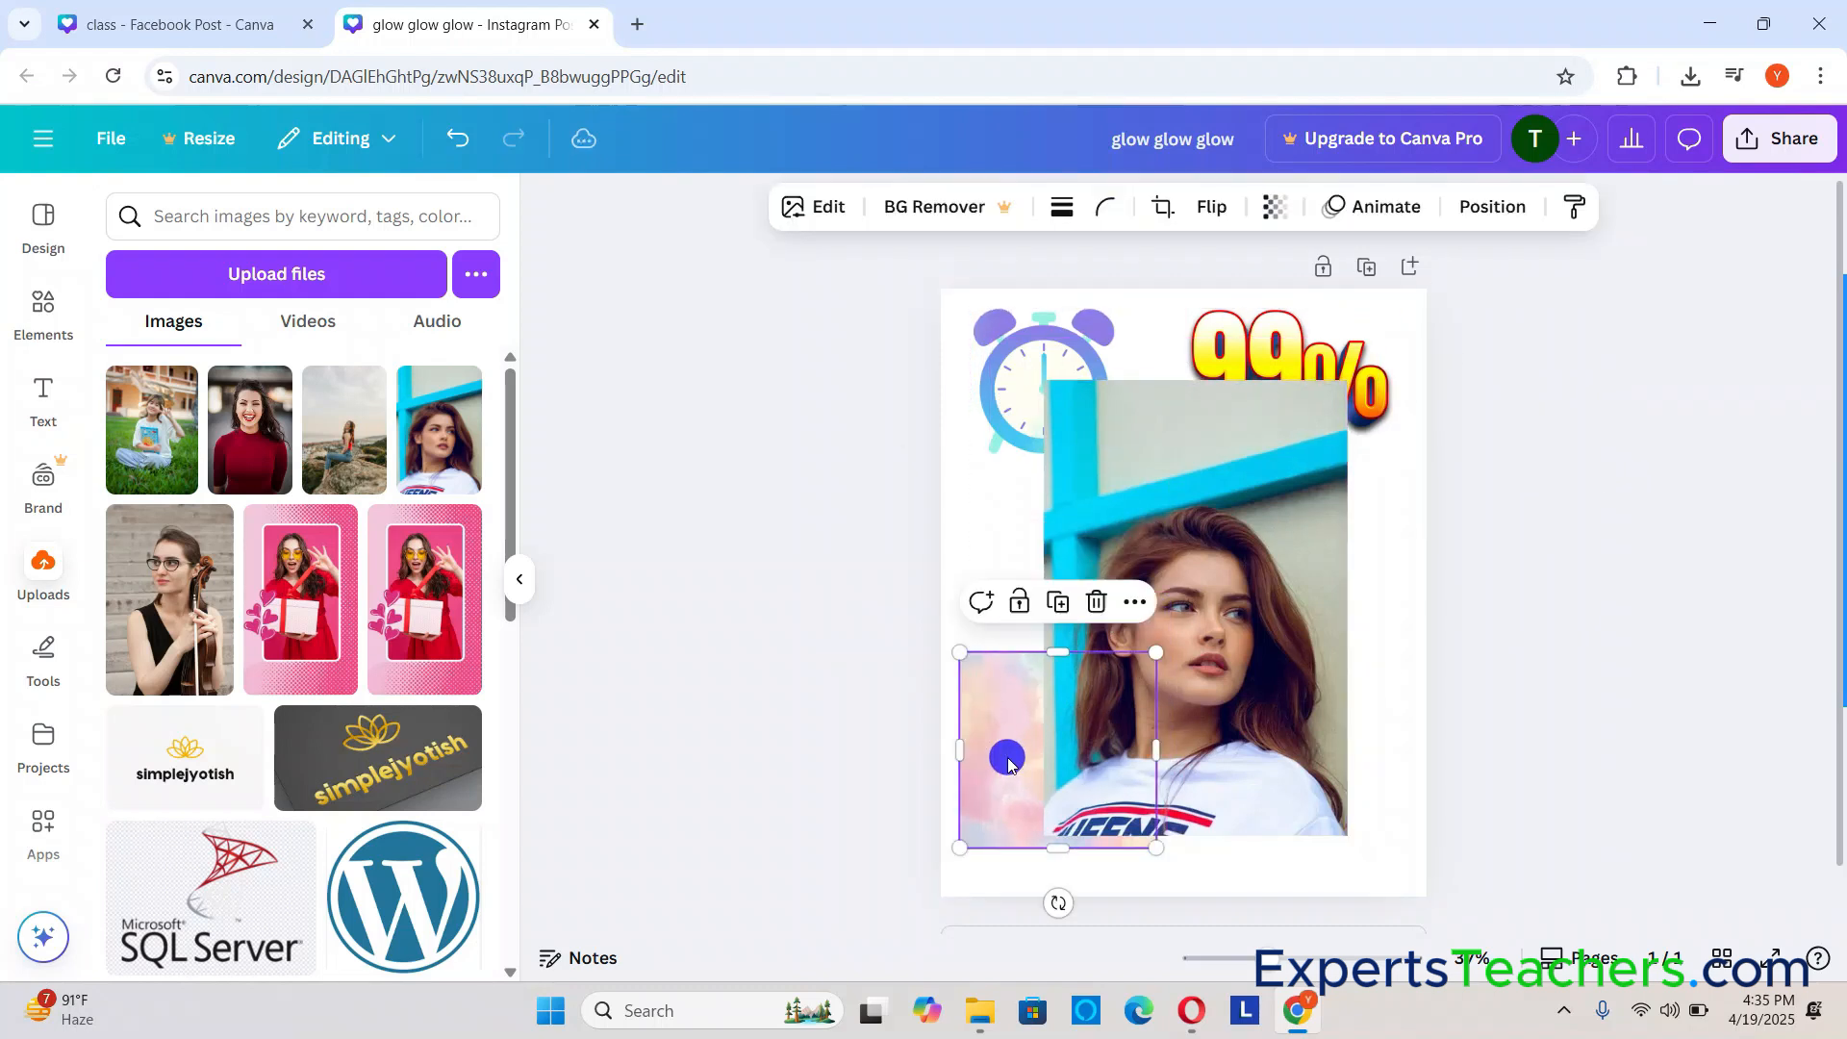
click(1038, 350)
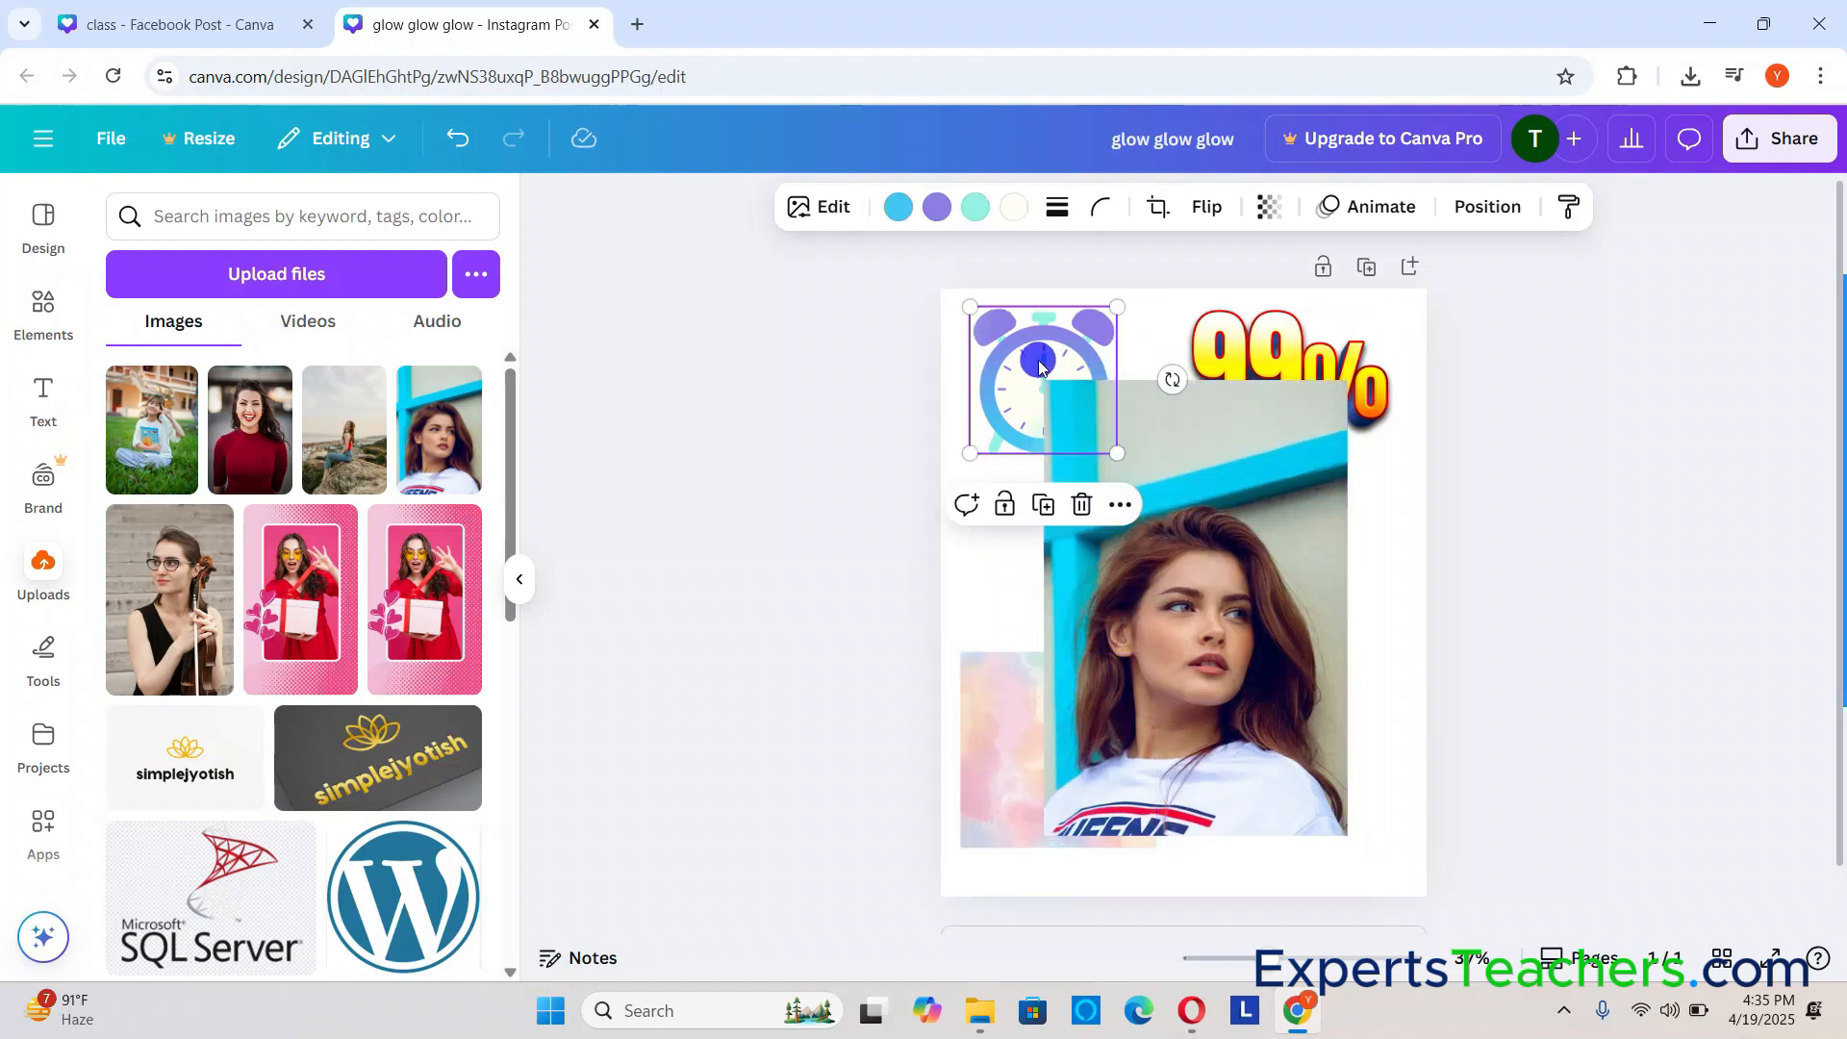
drag(1269, 338, 1280, 355)
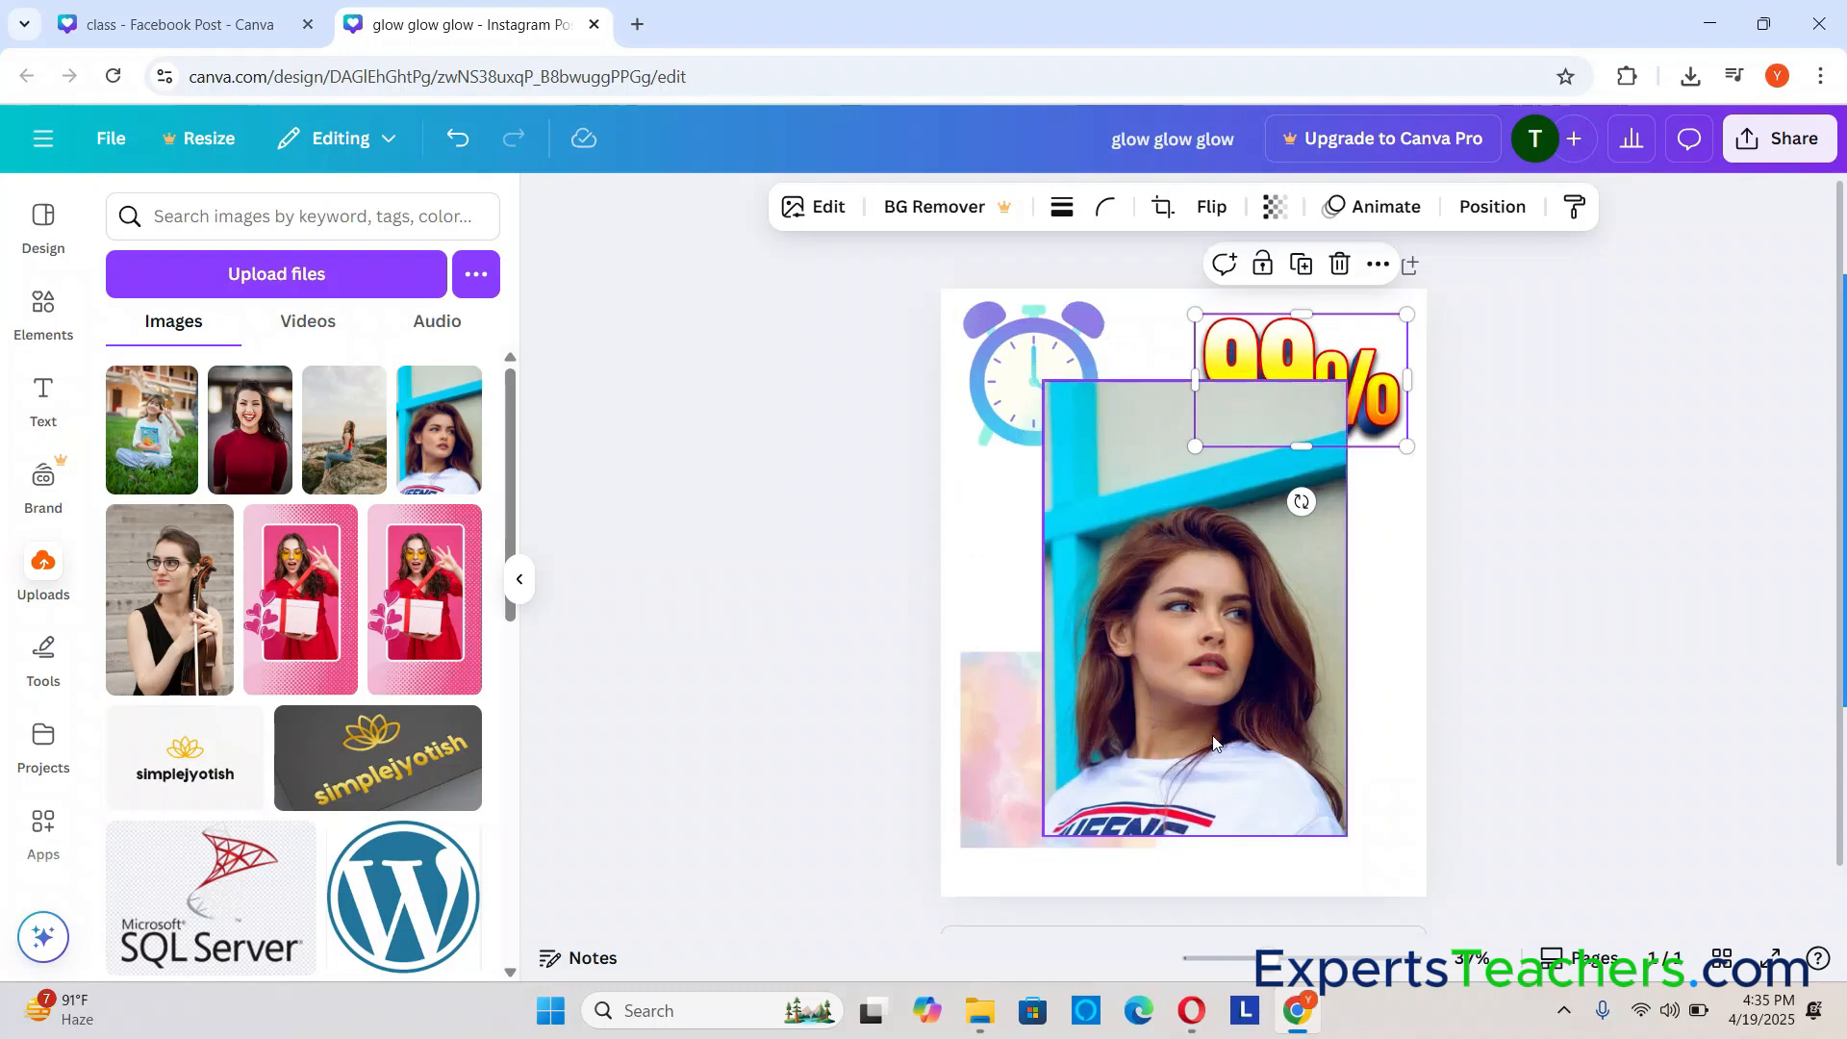
click(1230, 641)
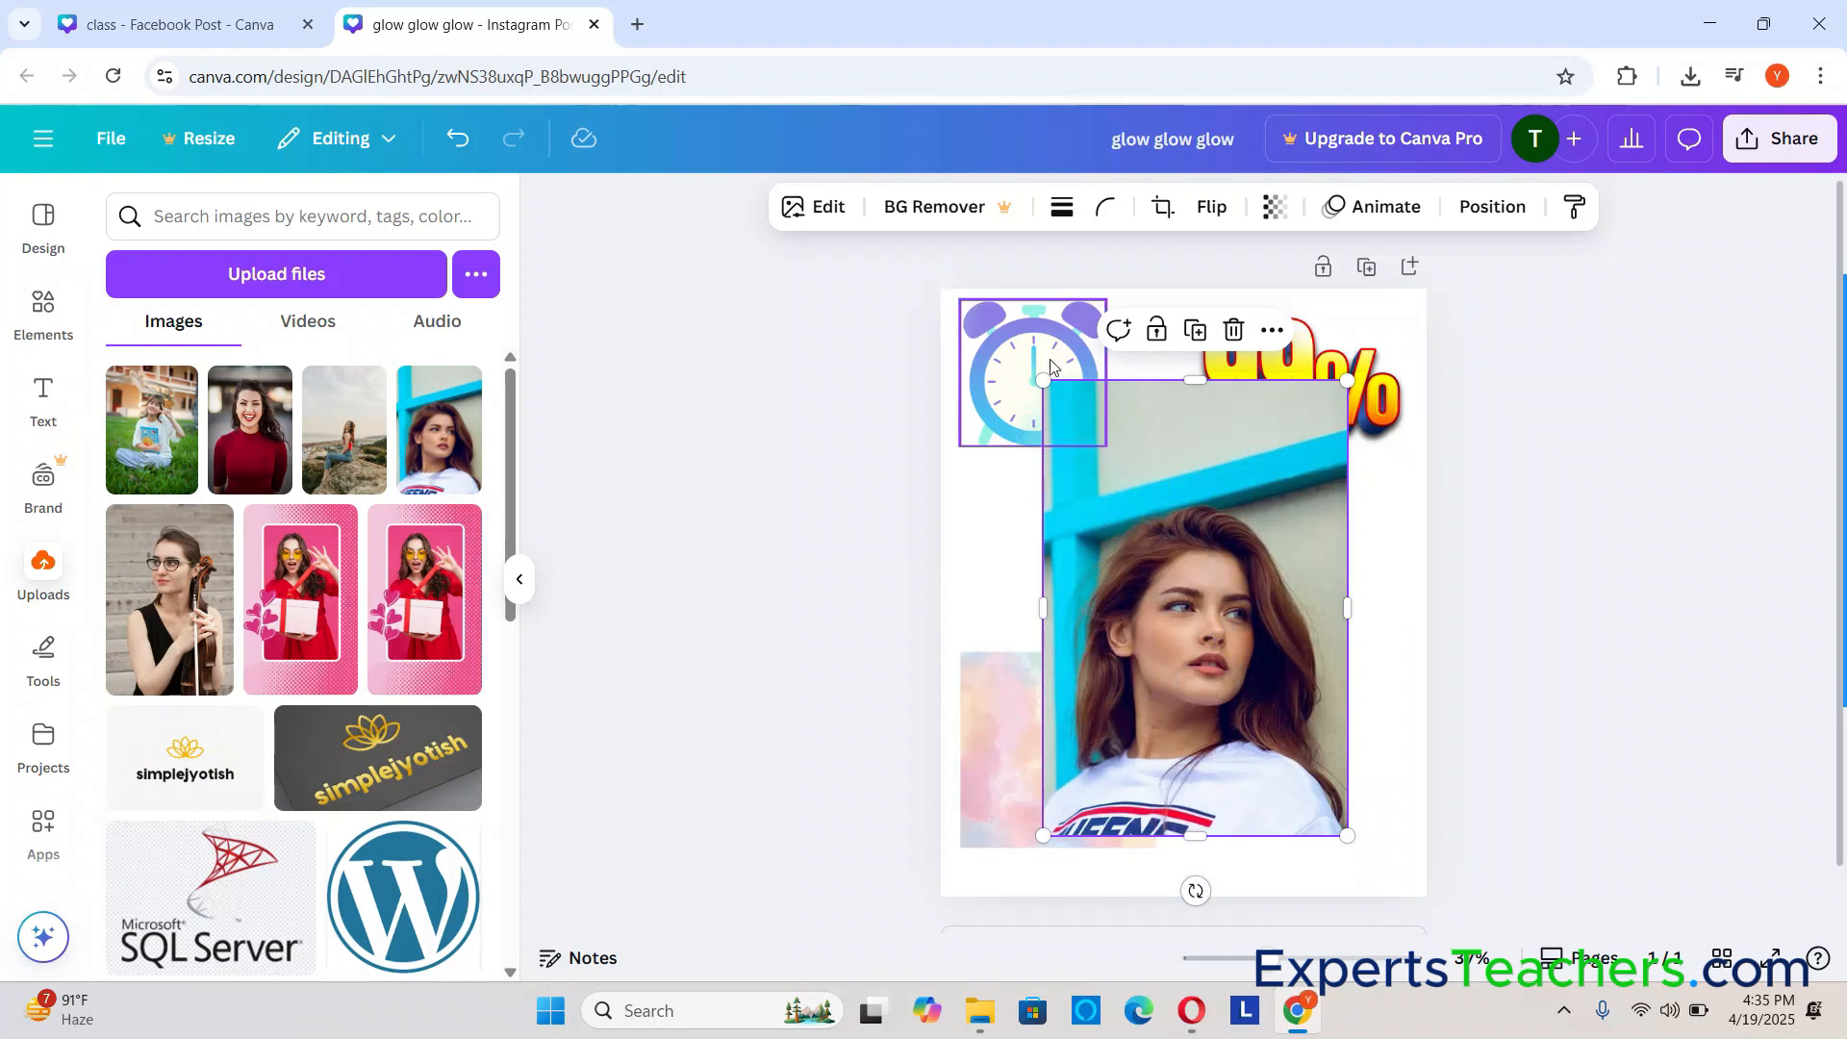
click(1661, 552)
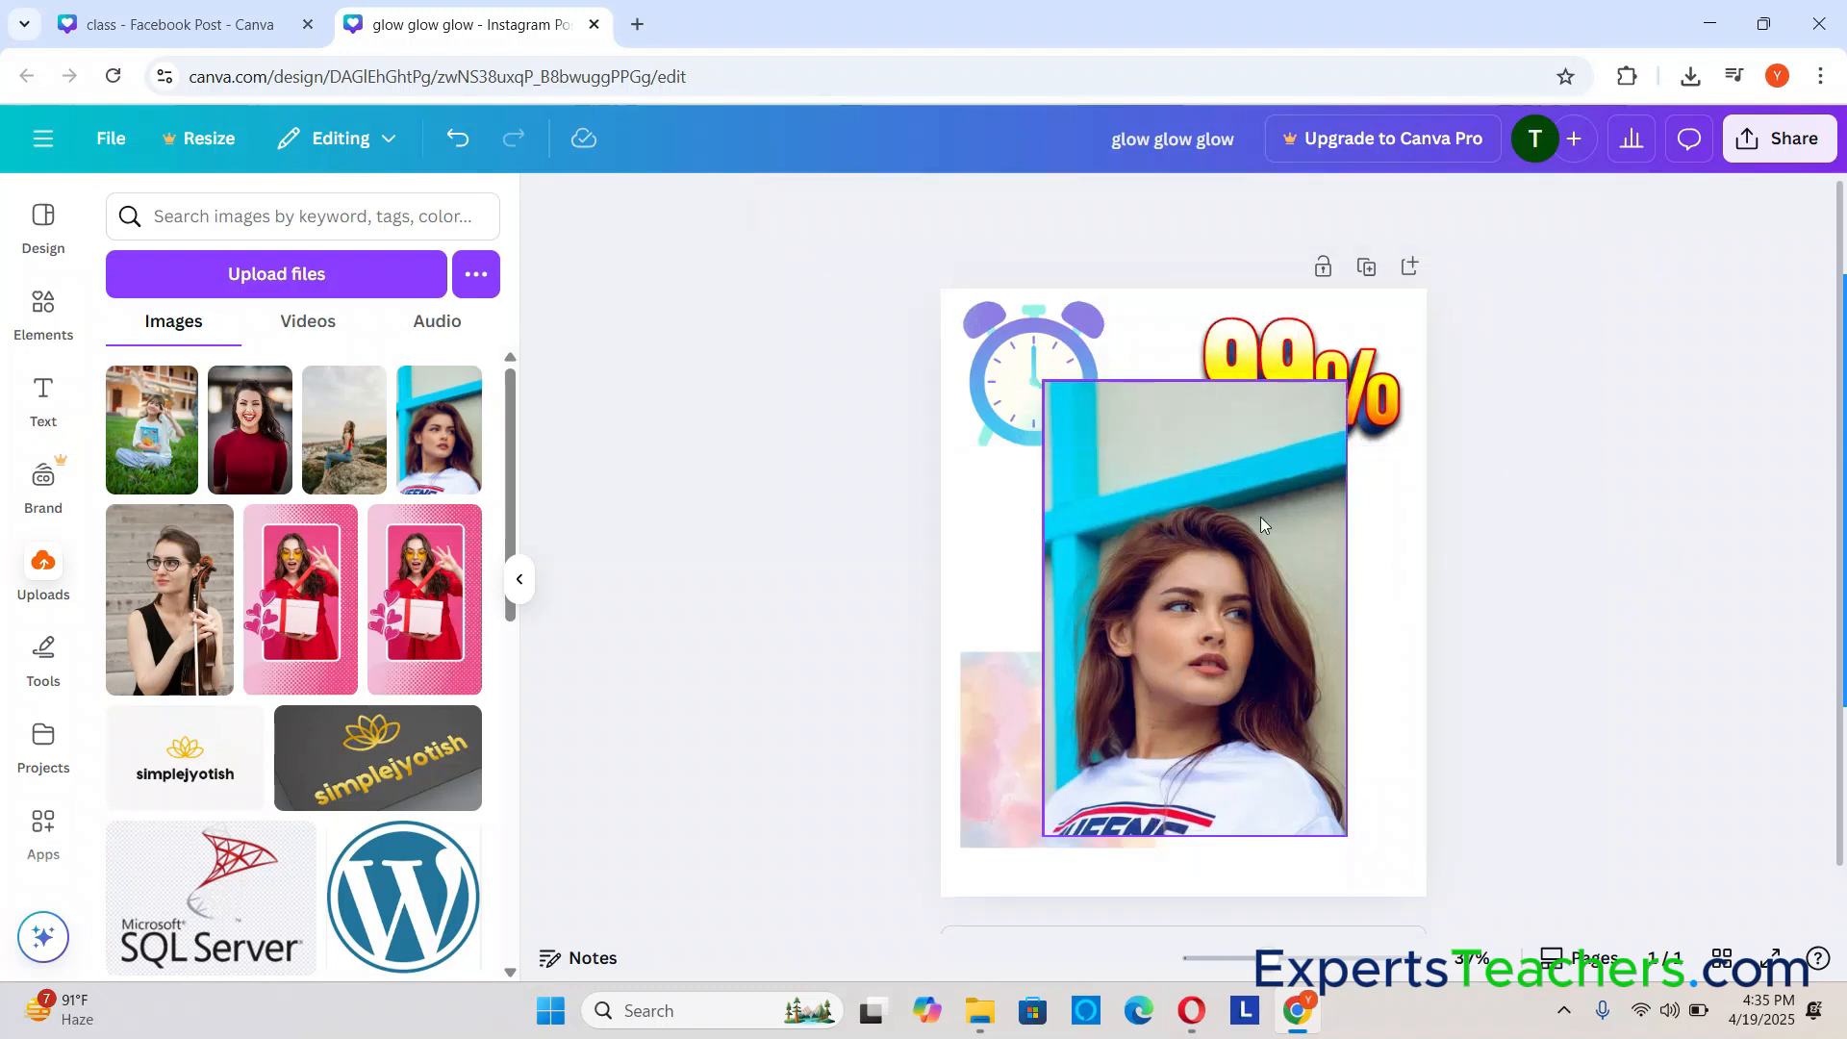
Step: Try a solid border with a weight of 11 on the woman's photo, and set it back to no border
click(1189, 526)
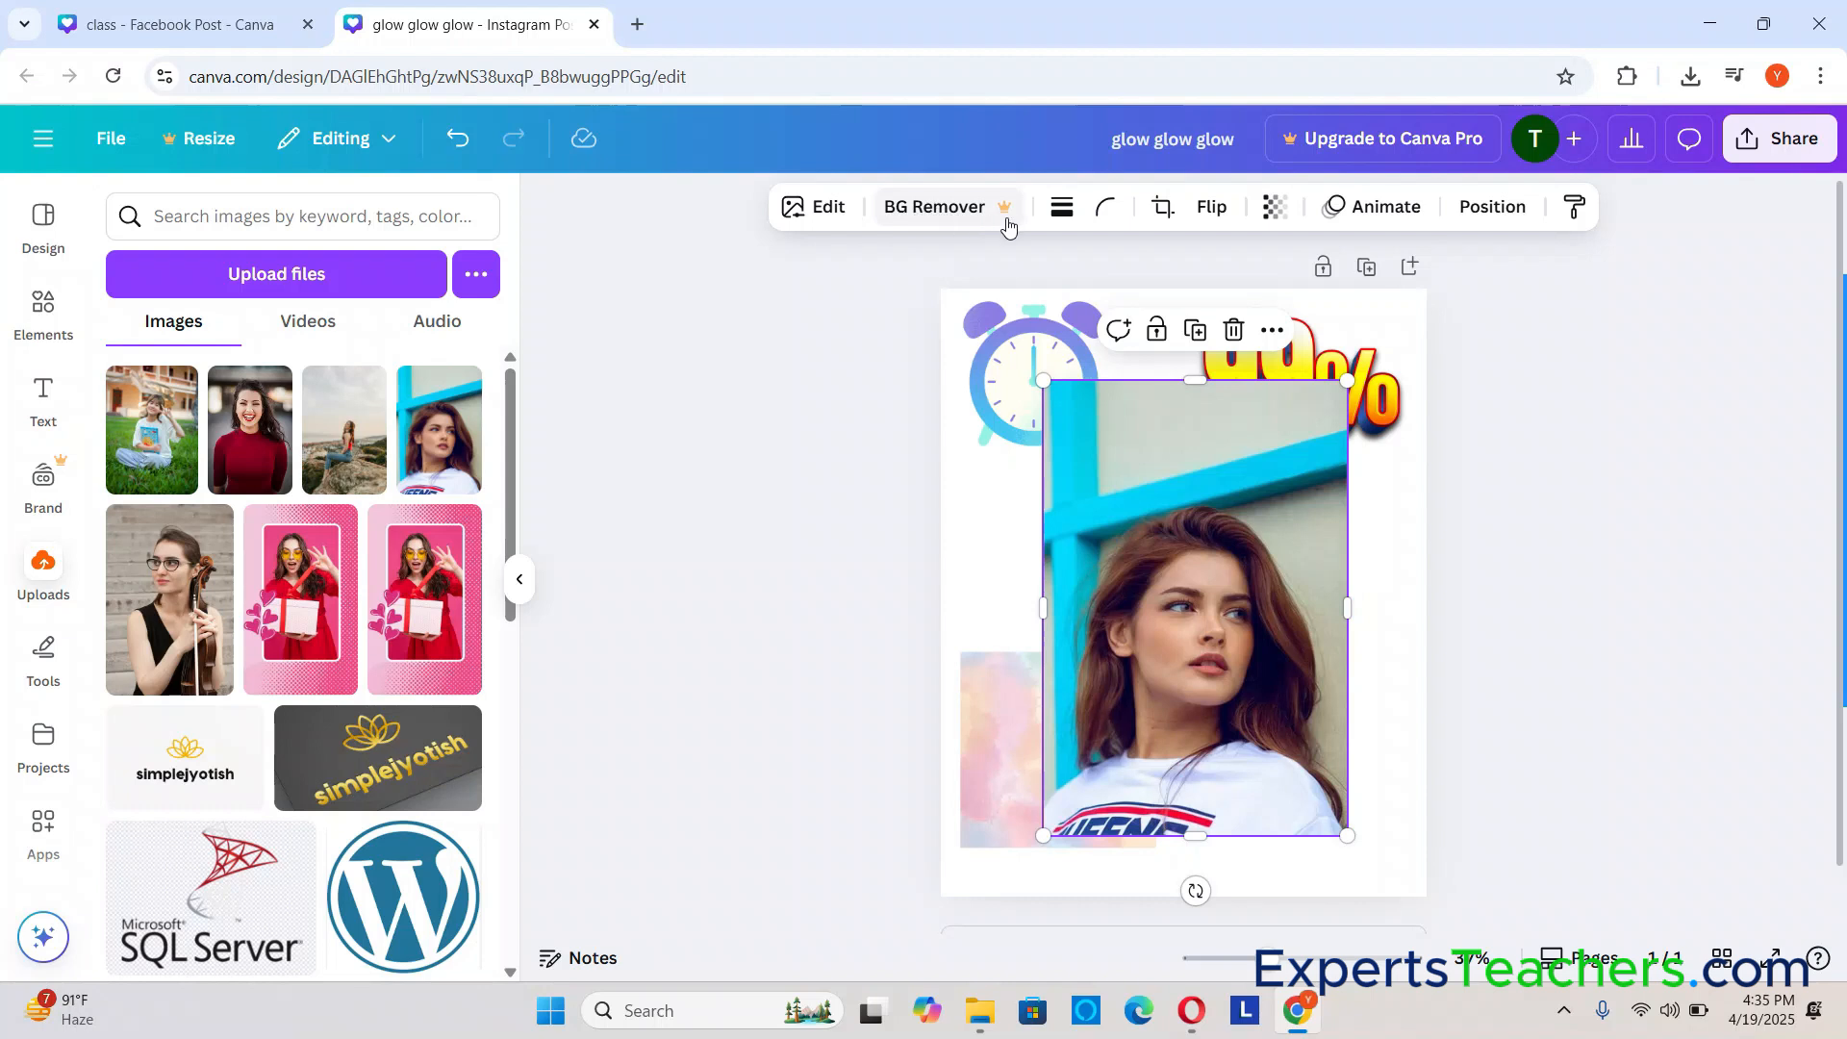
click(1062, 212)
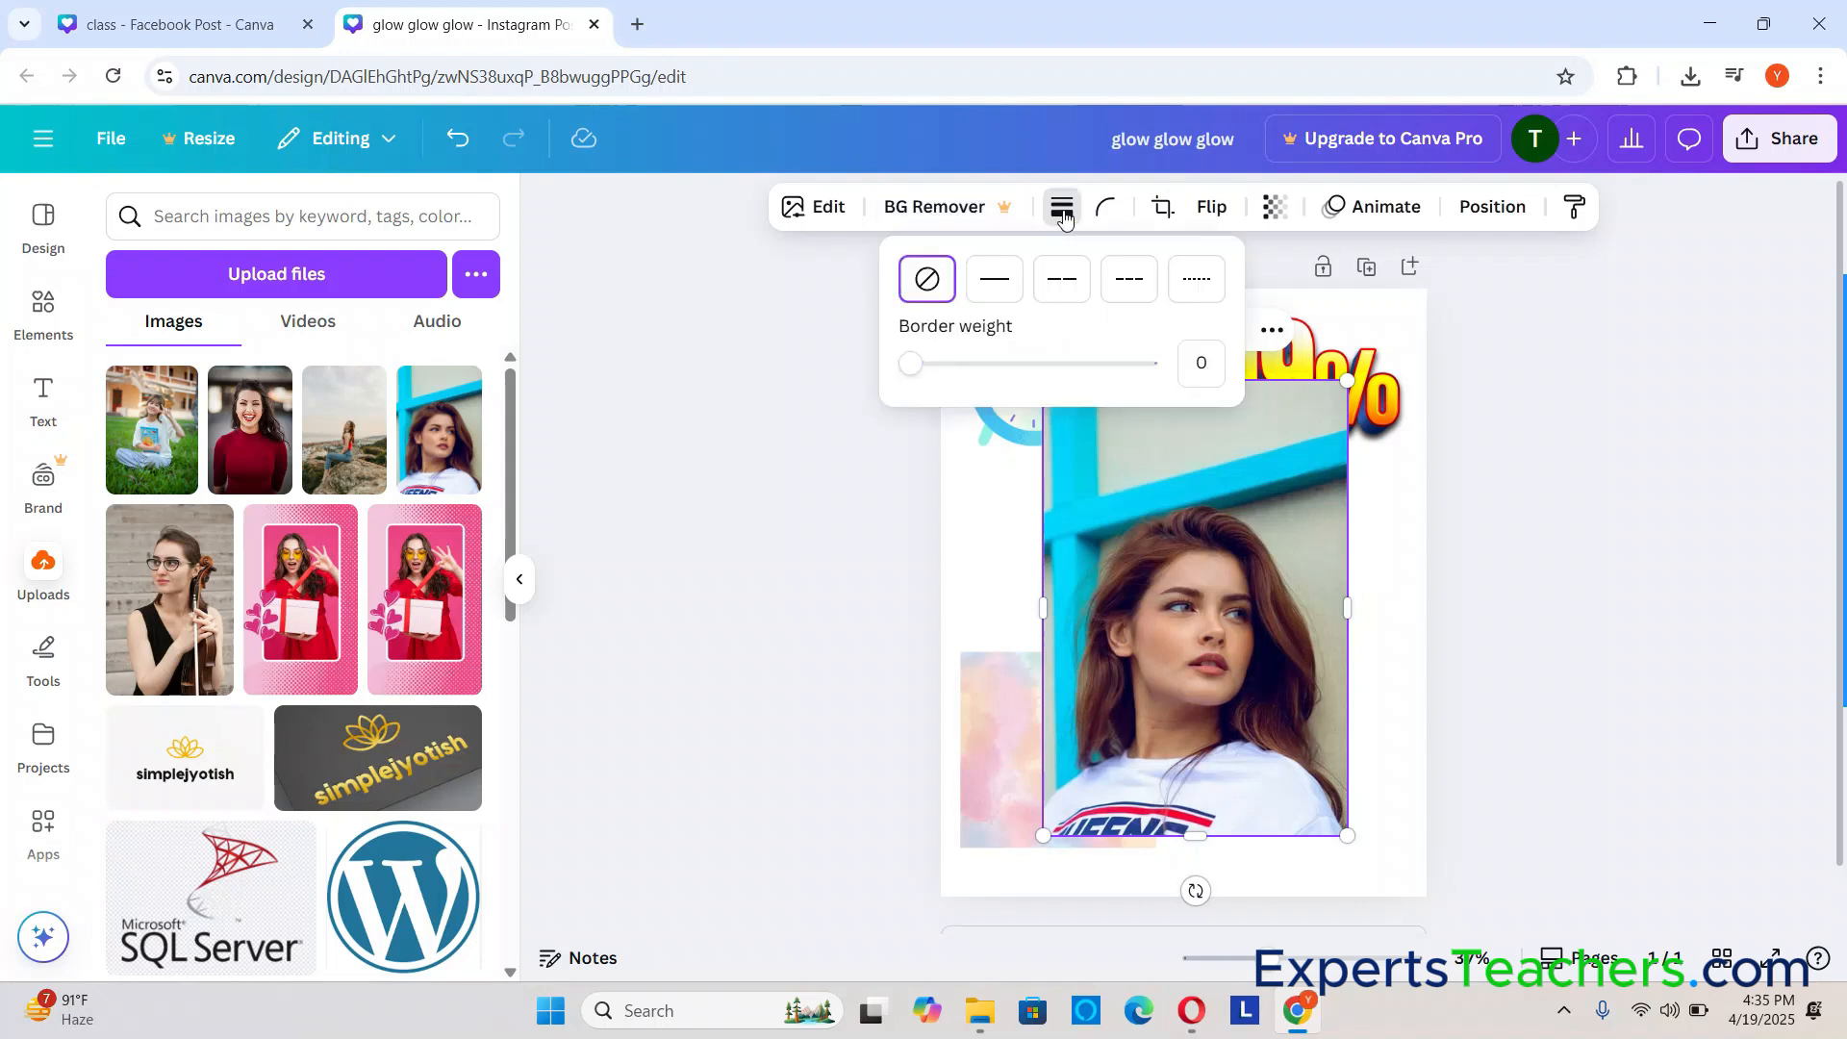
click(993, 281)
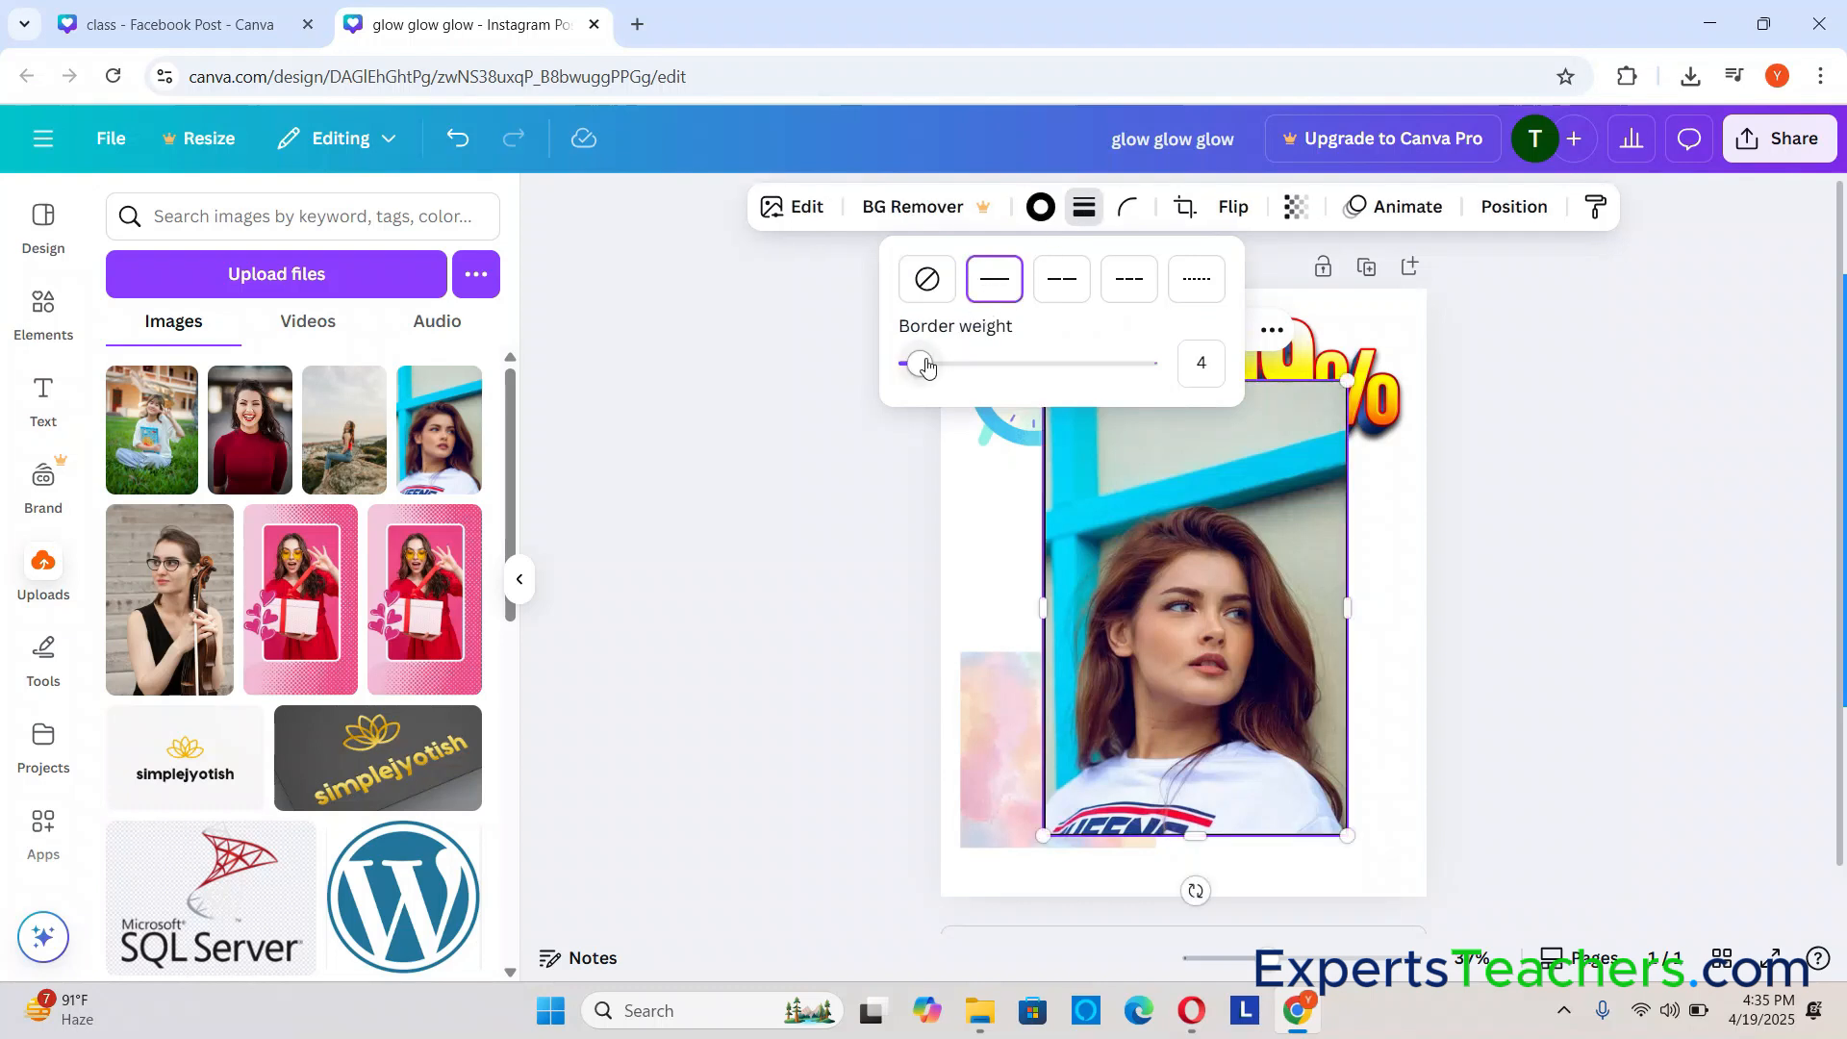
drag(921, 364, 936, 405)
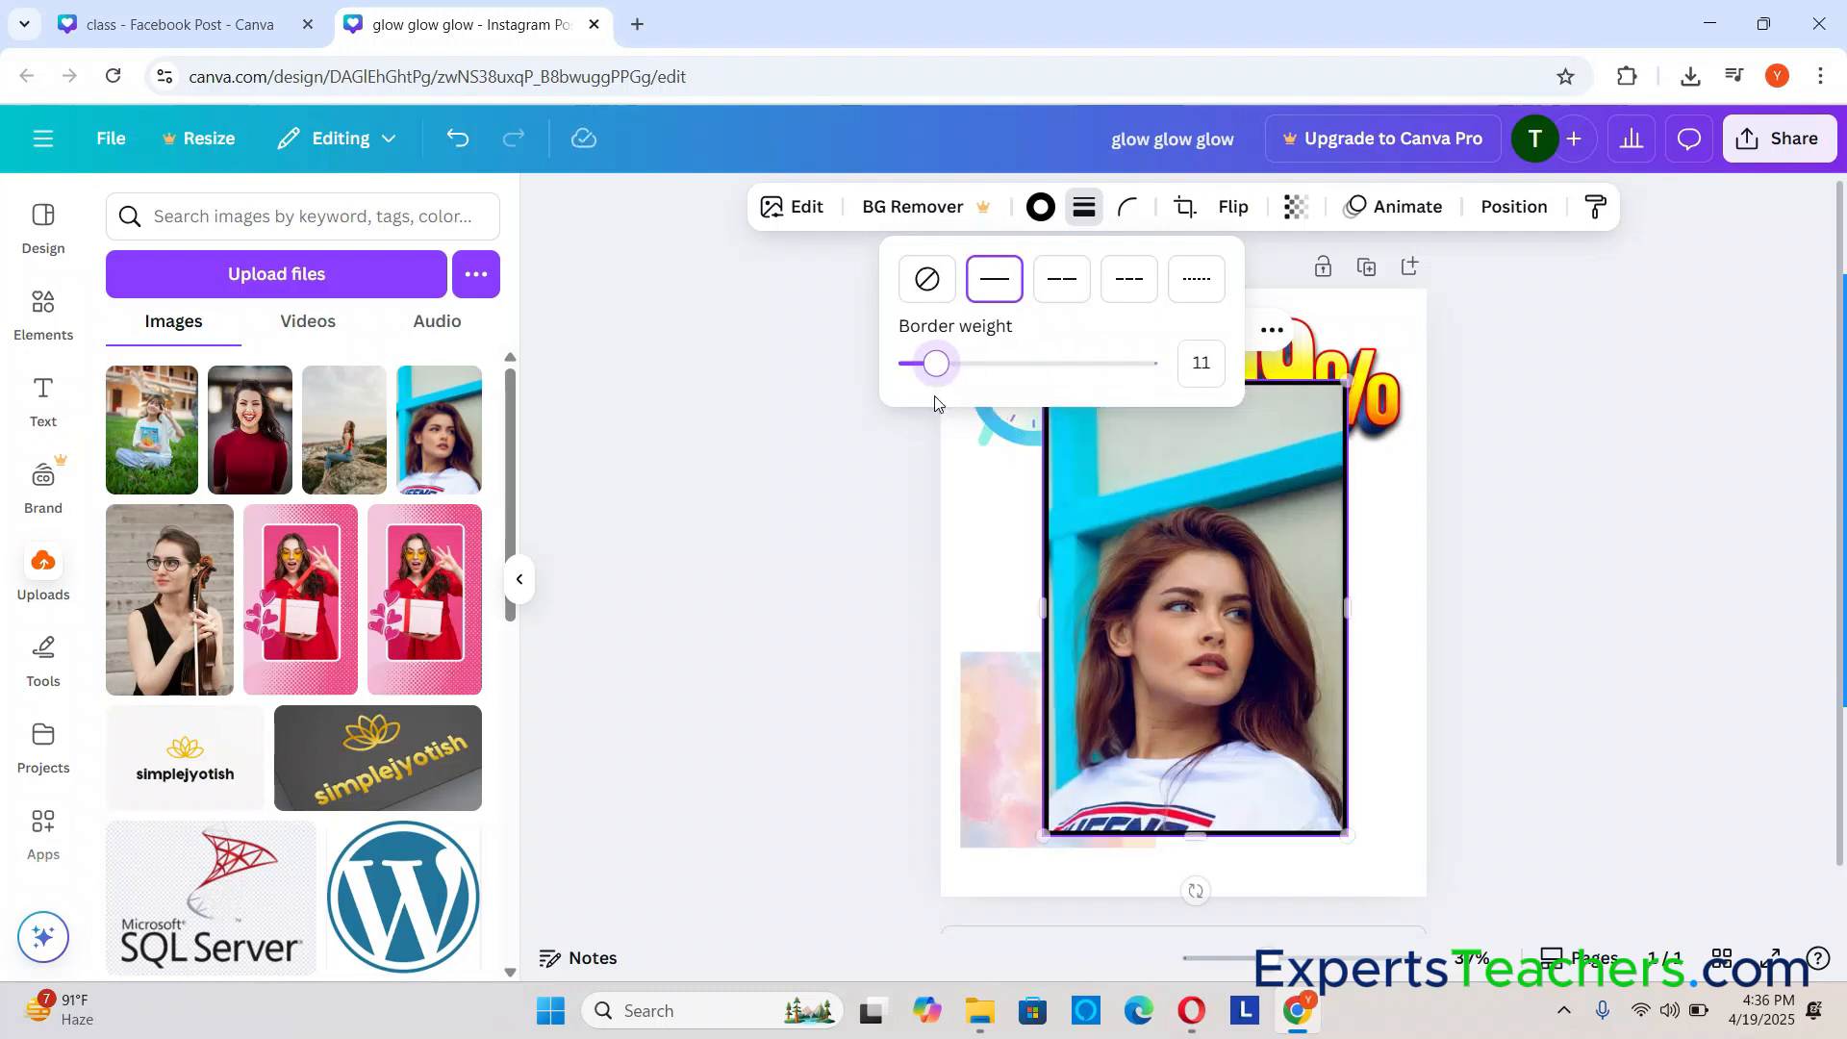
click(923, 281)
click(922, 282)
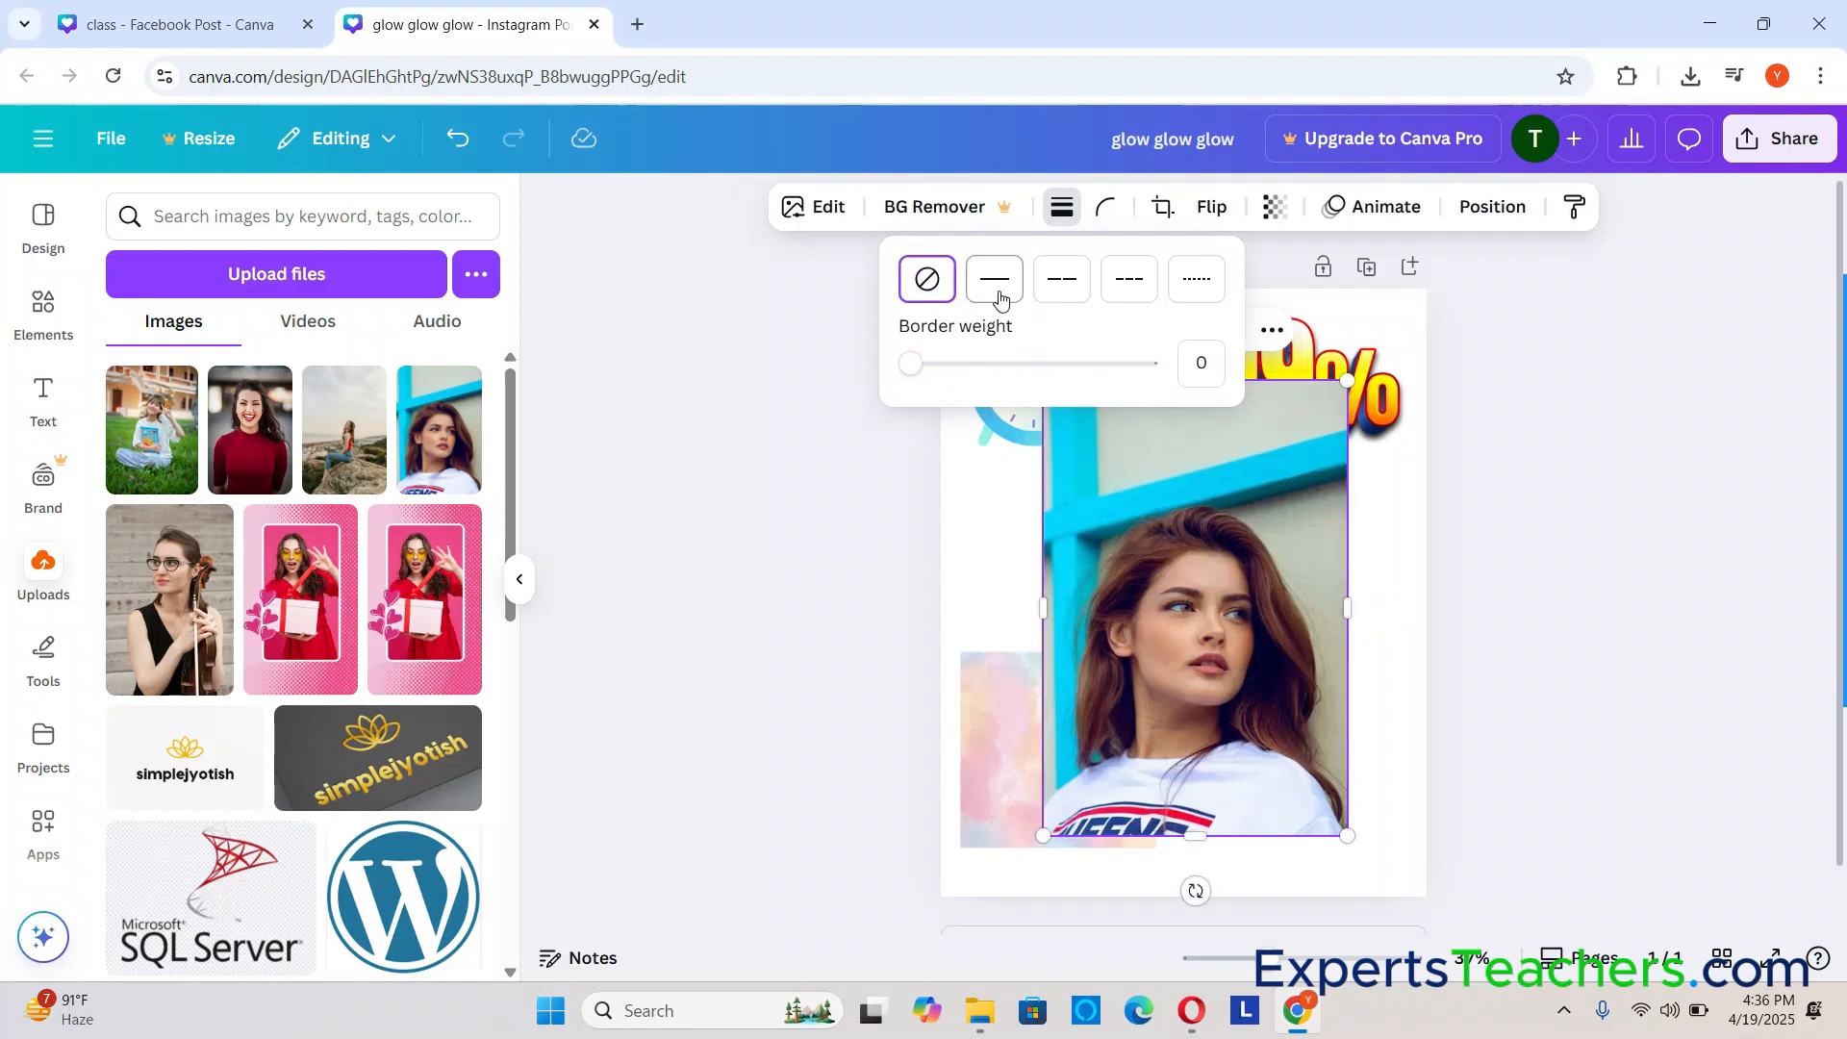
Step: Try the corner rounding setting on the woman's photo and leave the corners square
click(1104, 208)
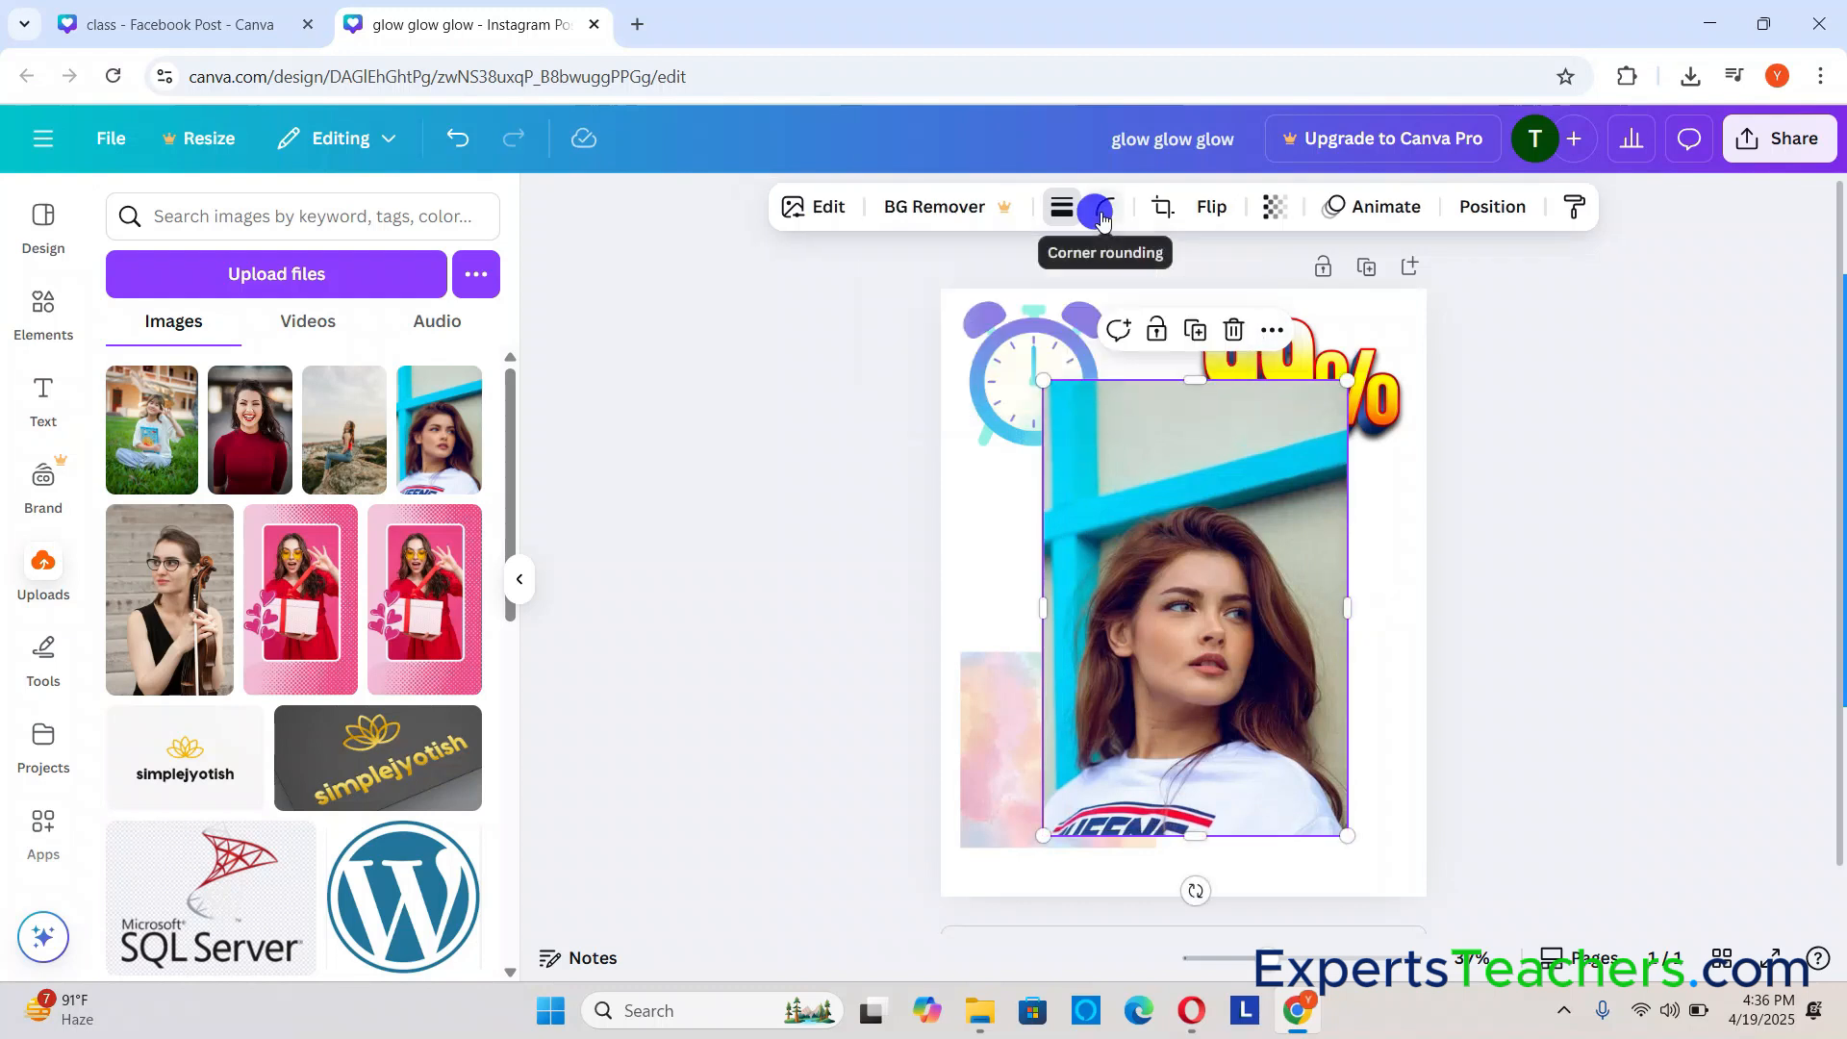
drag(981, 307, 1073, 320)
click(1542, 355)
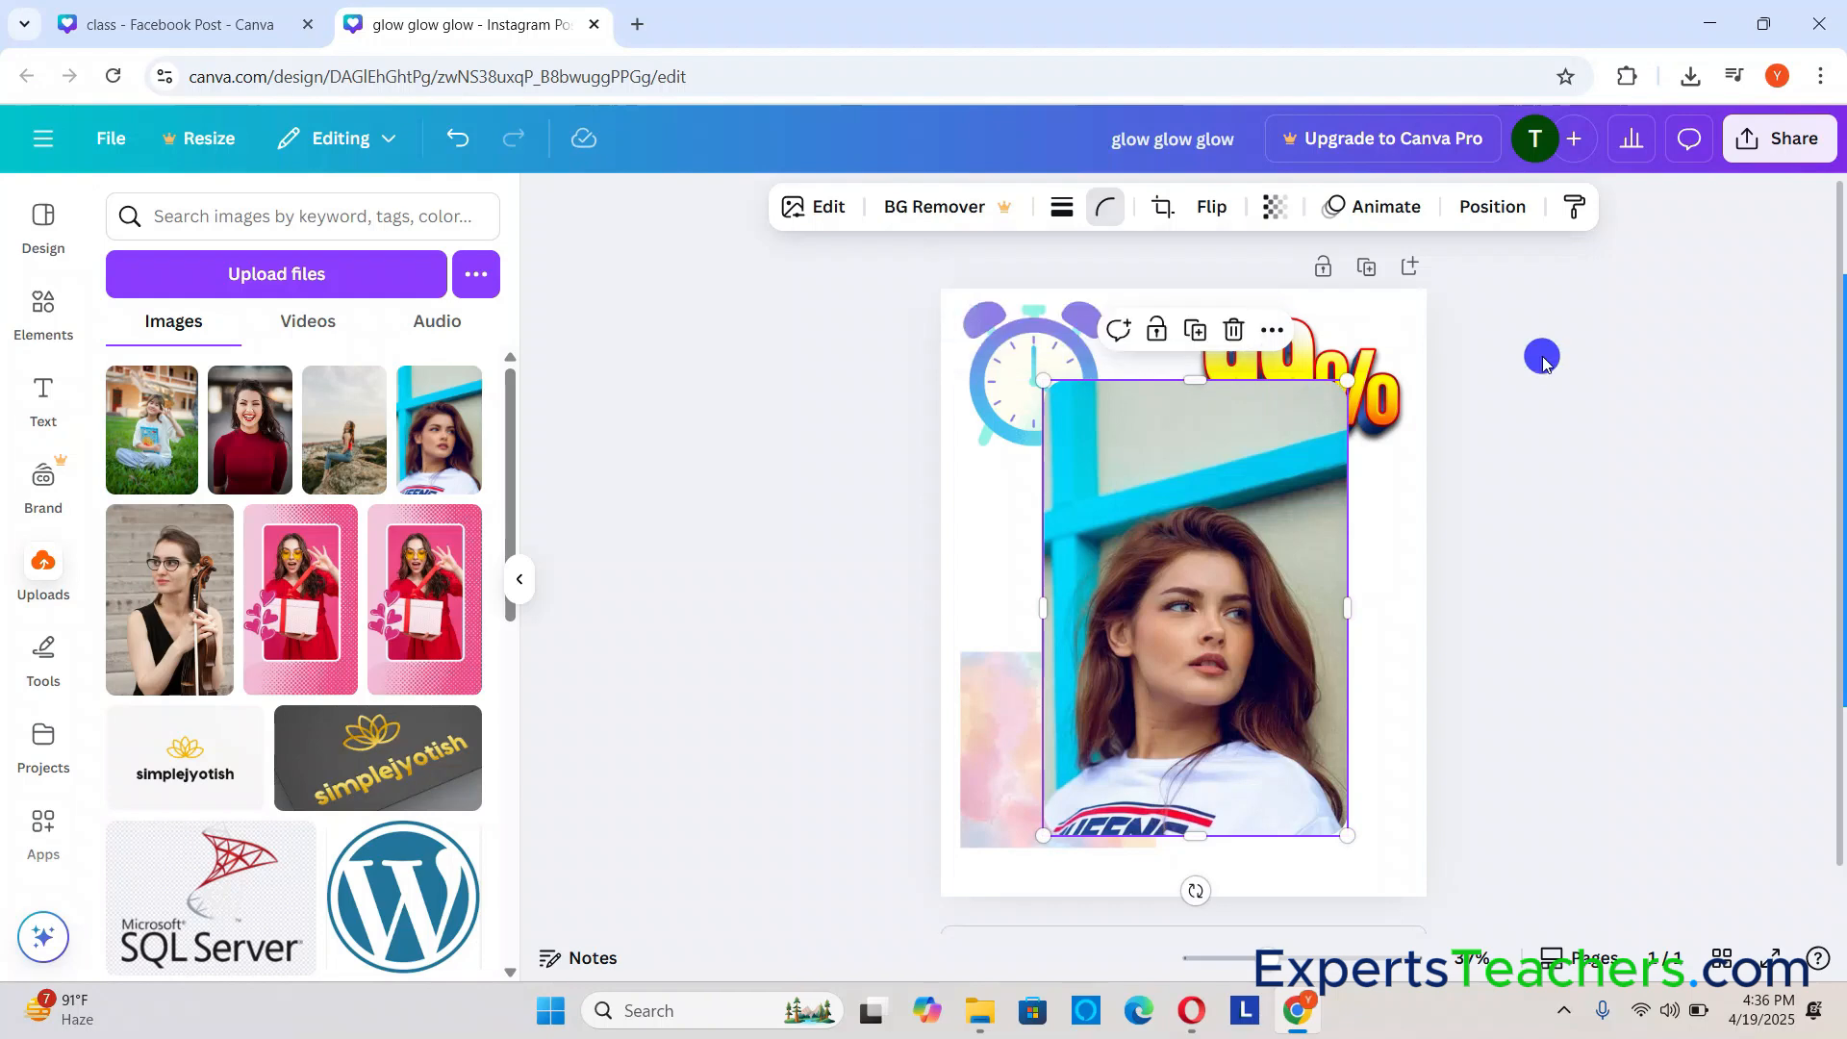
Step: Try cropping the woman's photo to a 1:1 aspect ratio with a rotation of 16.6
click(1163, 207)
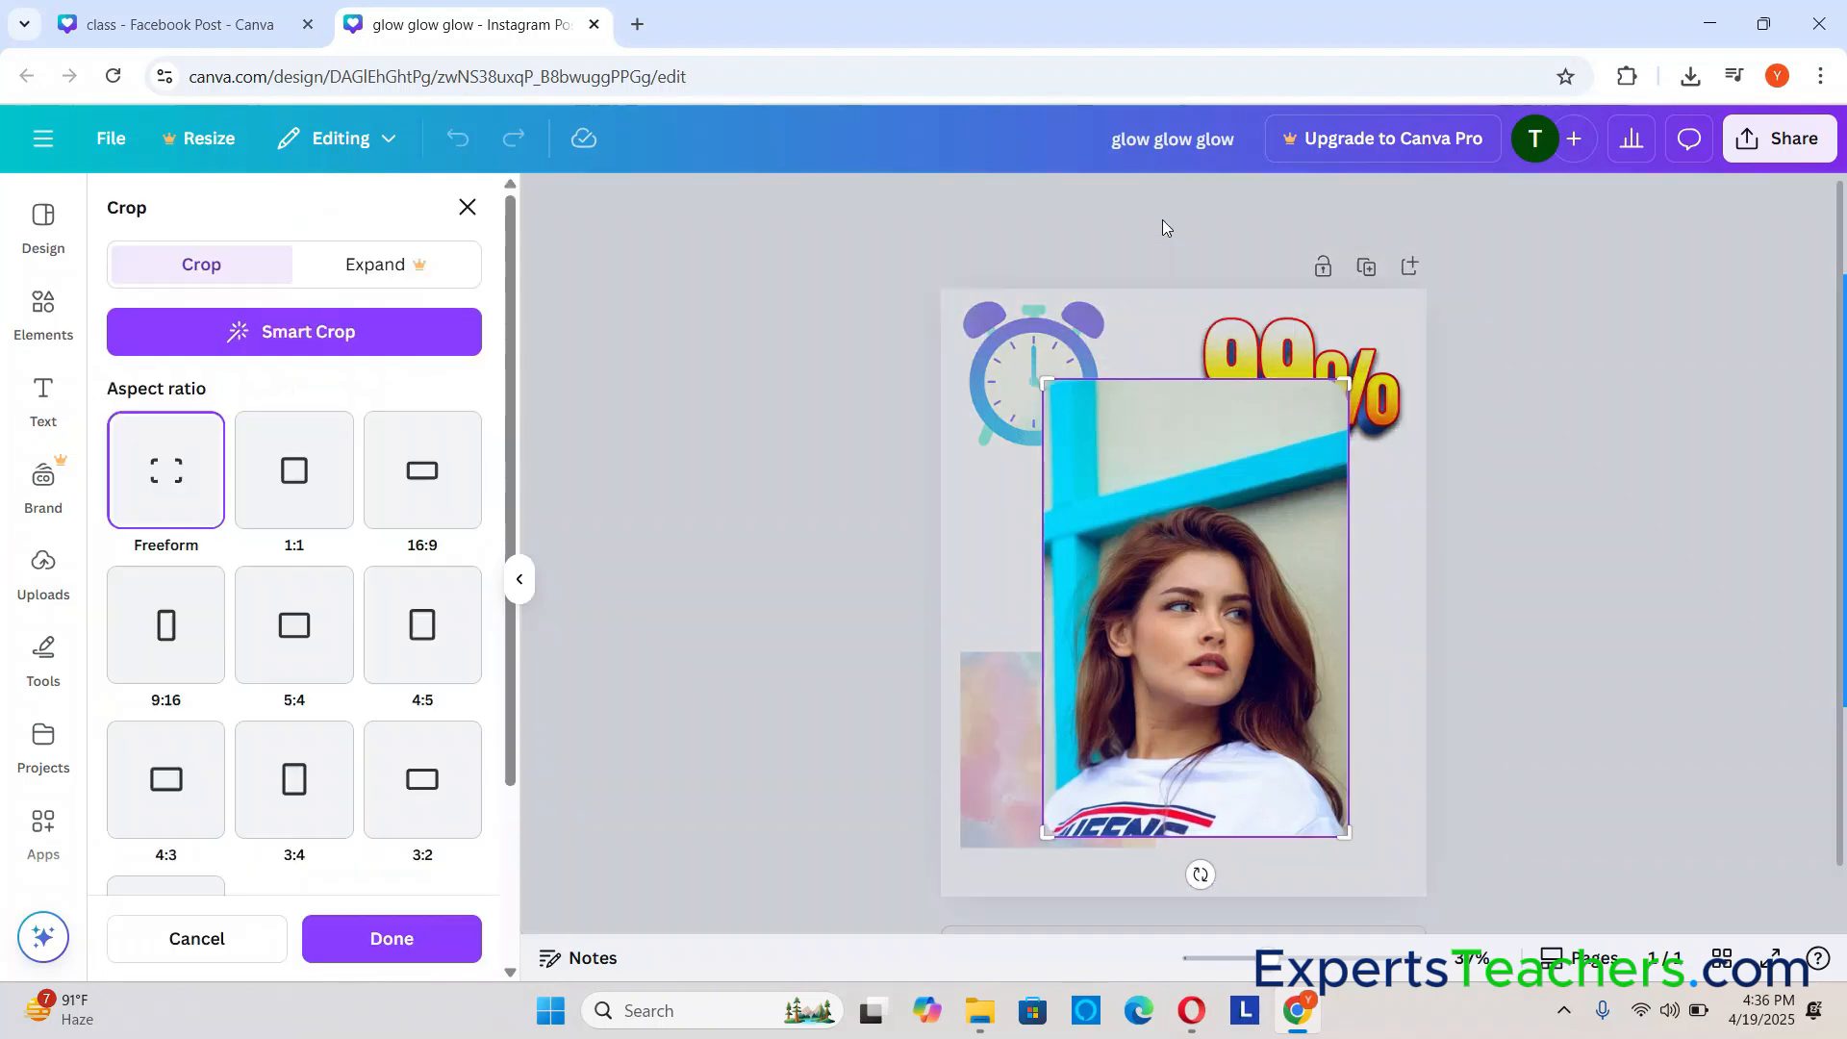
click(320, 495)
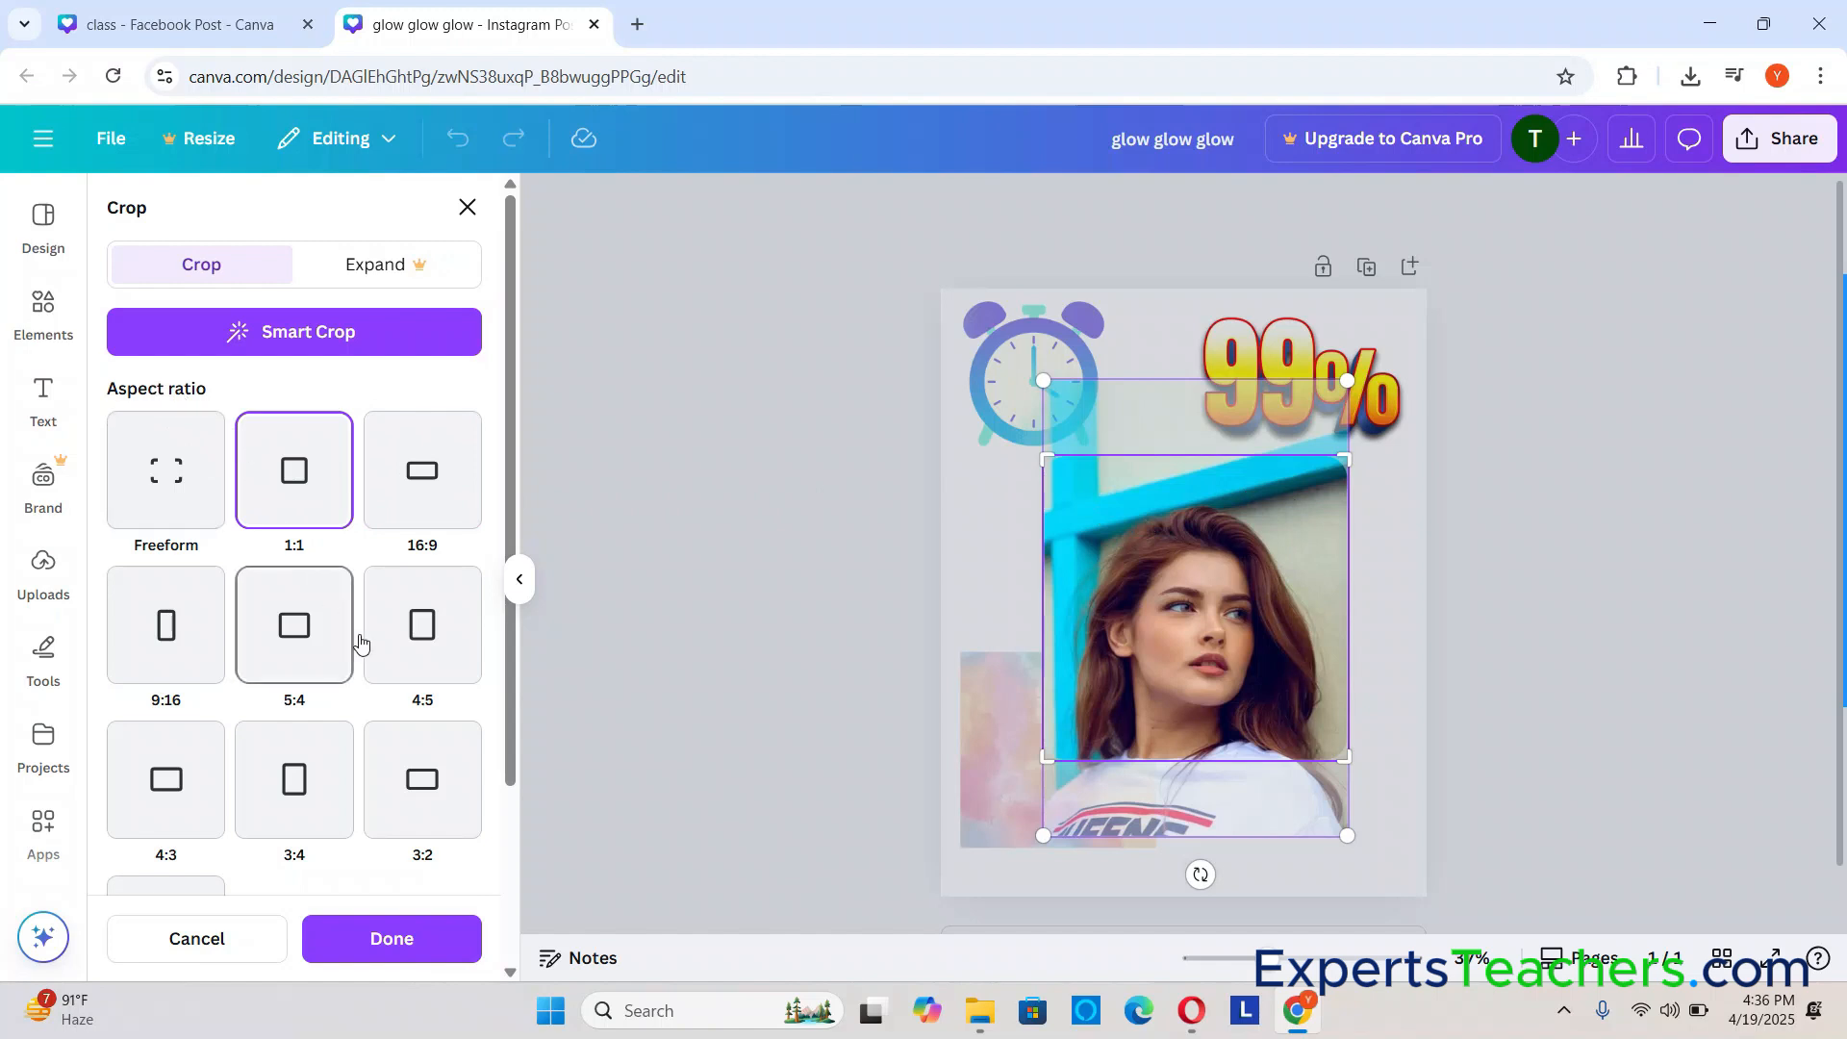
scroll(395, 683, down, 3)
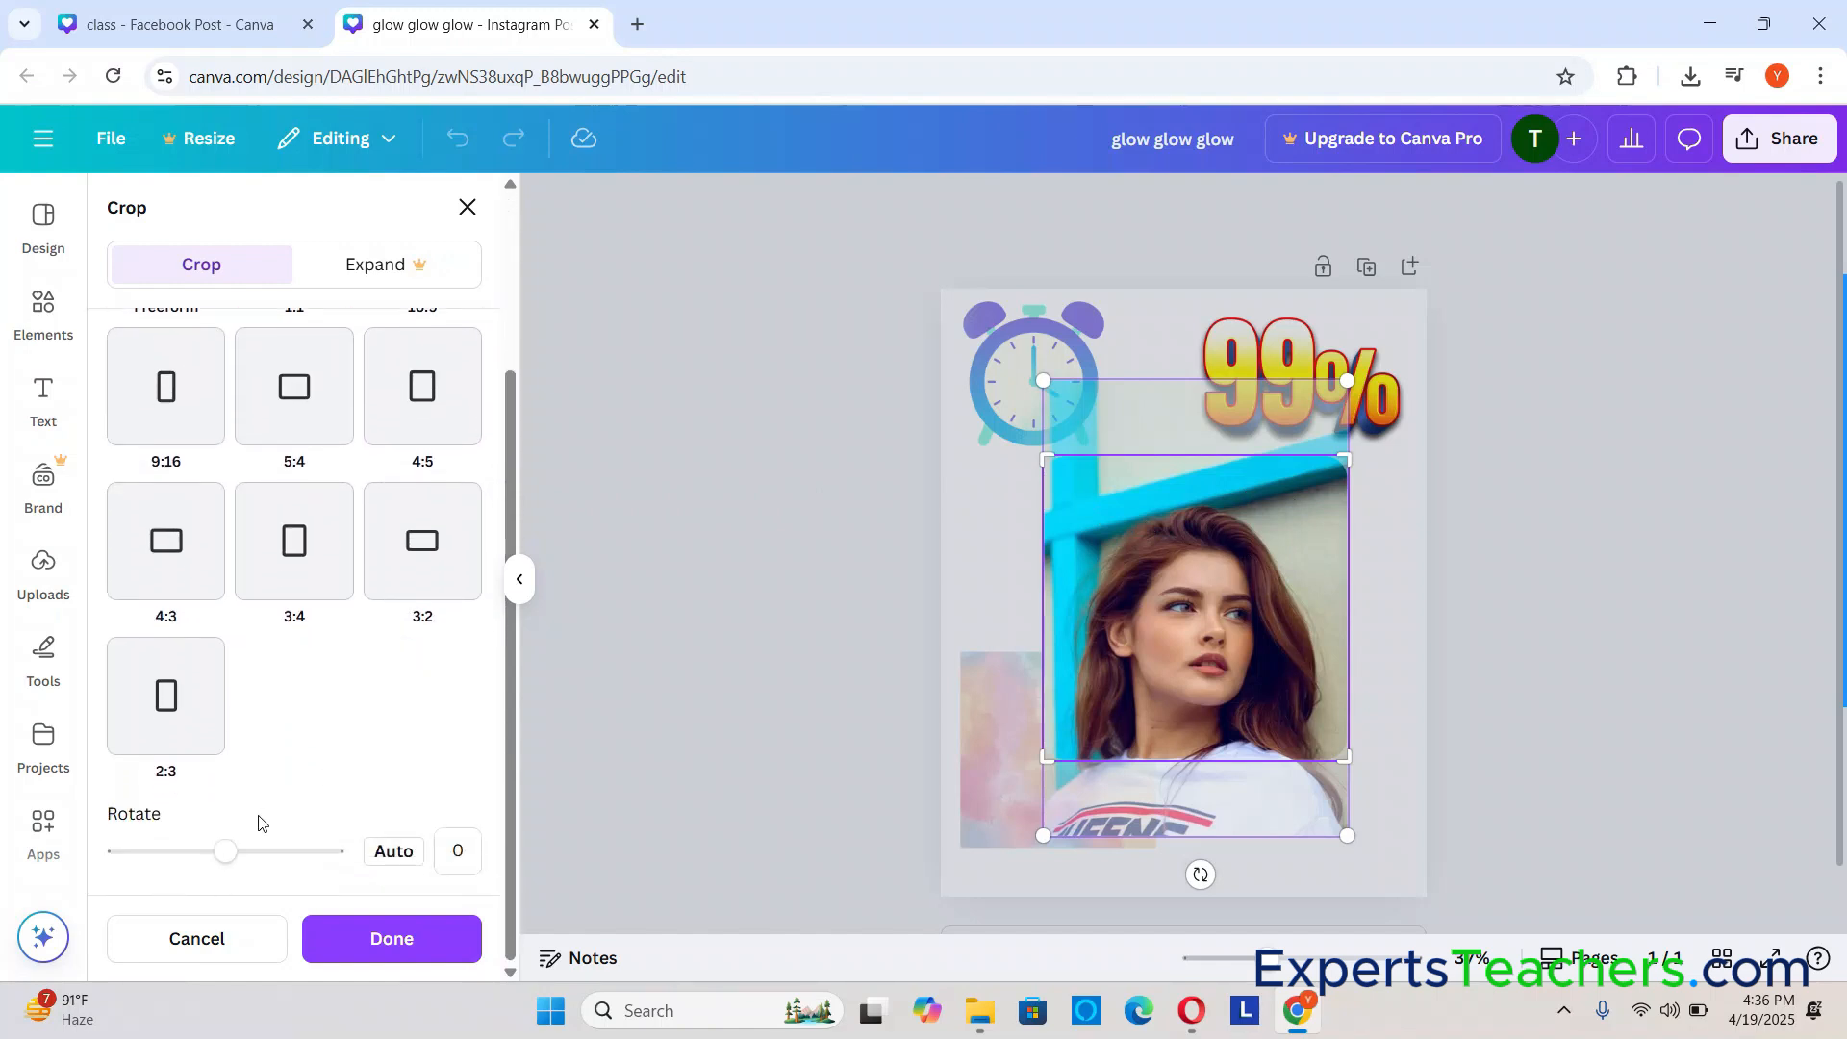
mouse_move(223, 854)
mouse_down()
mouse_move(156, 854)
mouse_move(264, 855)
mouse_move(238, 853)
mouse_up()
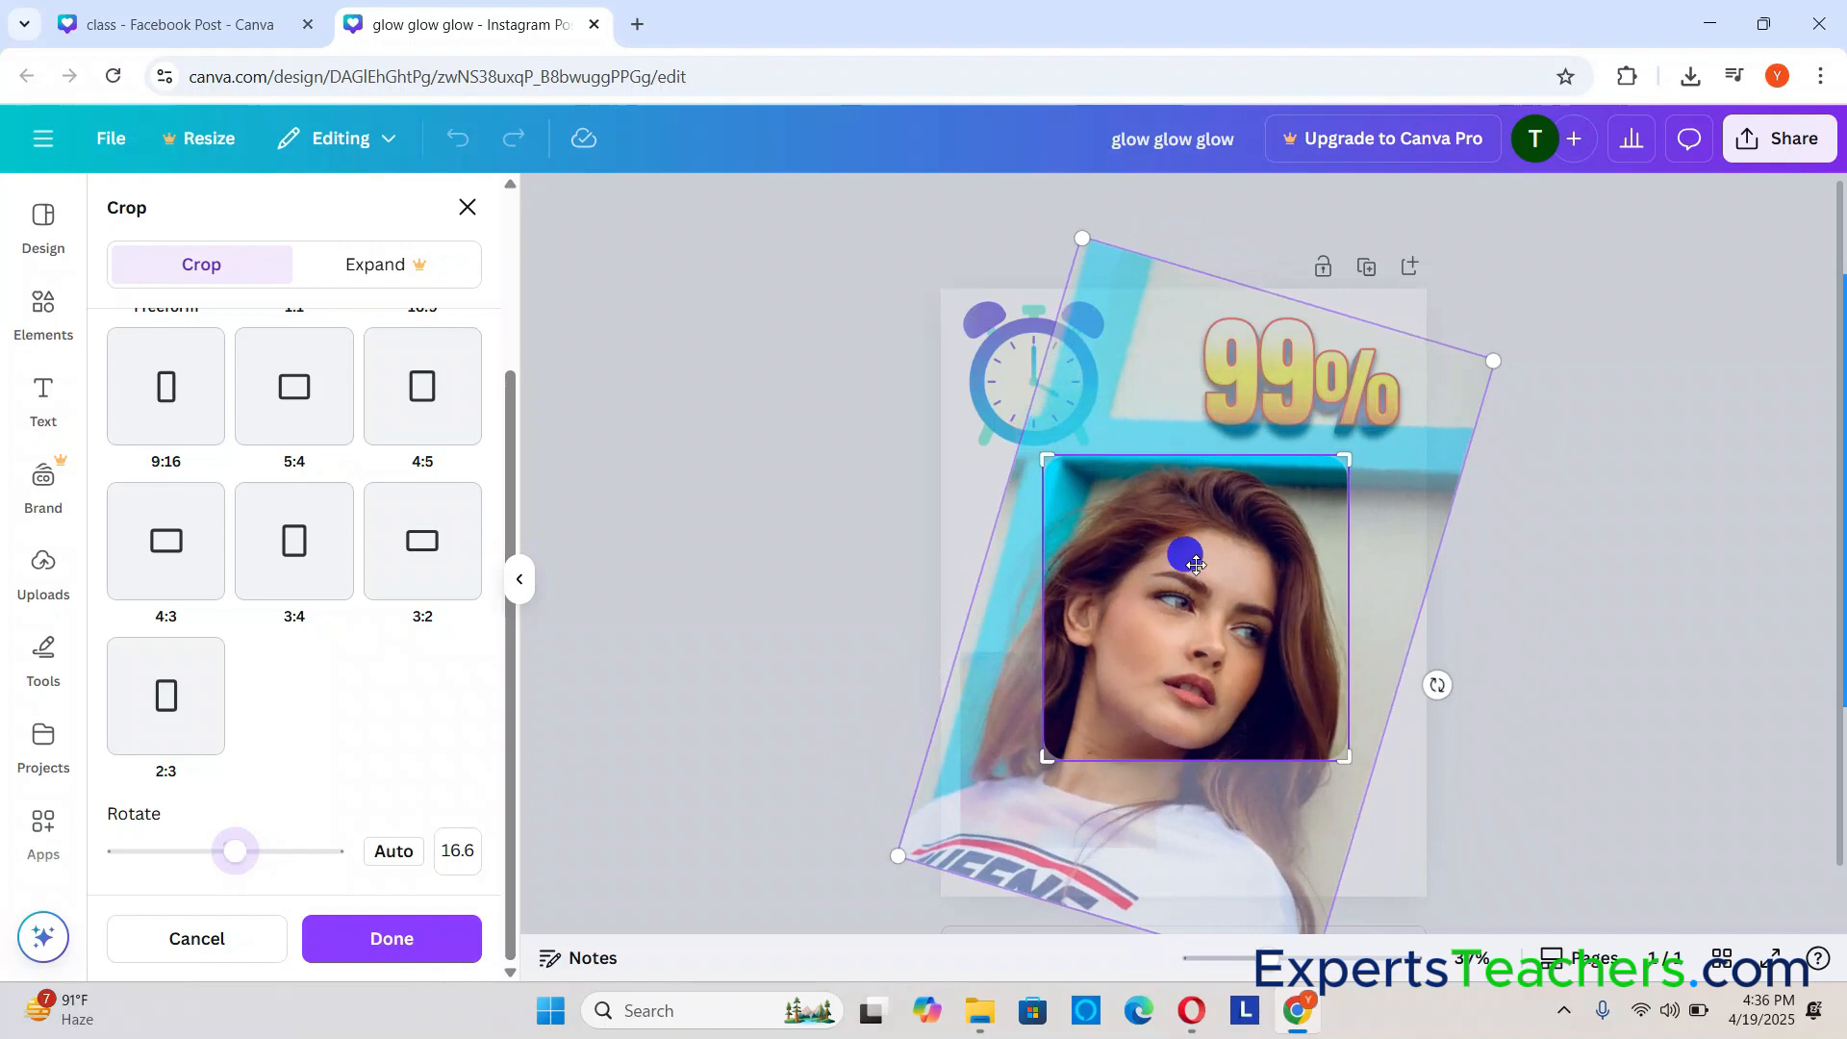
click(1196, 563)
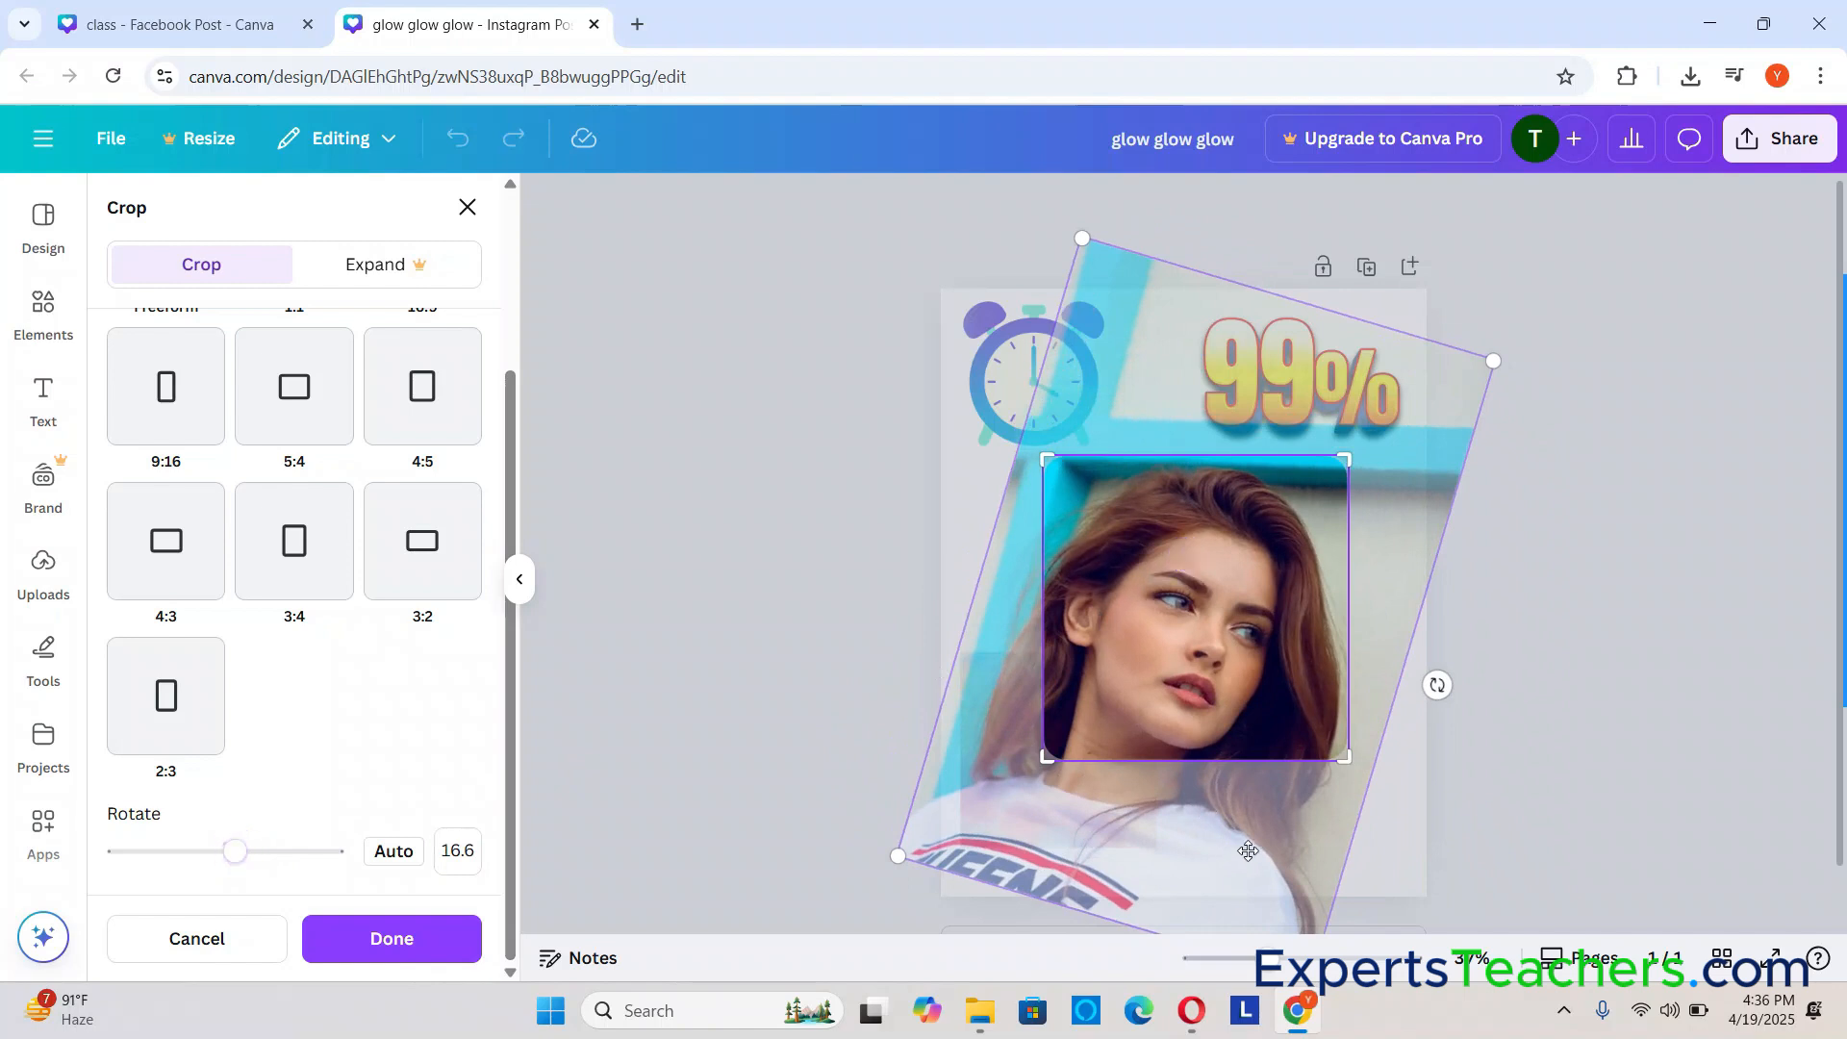
Step: Try resizing the woman's photo within the crop frame, rotate it back to 0, and leave the crop mode
drag(1502, 376, 1459, 388)
click(1279, 511)
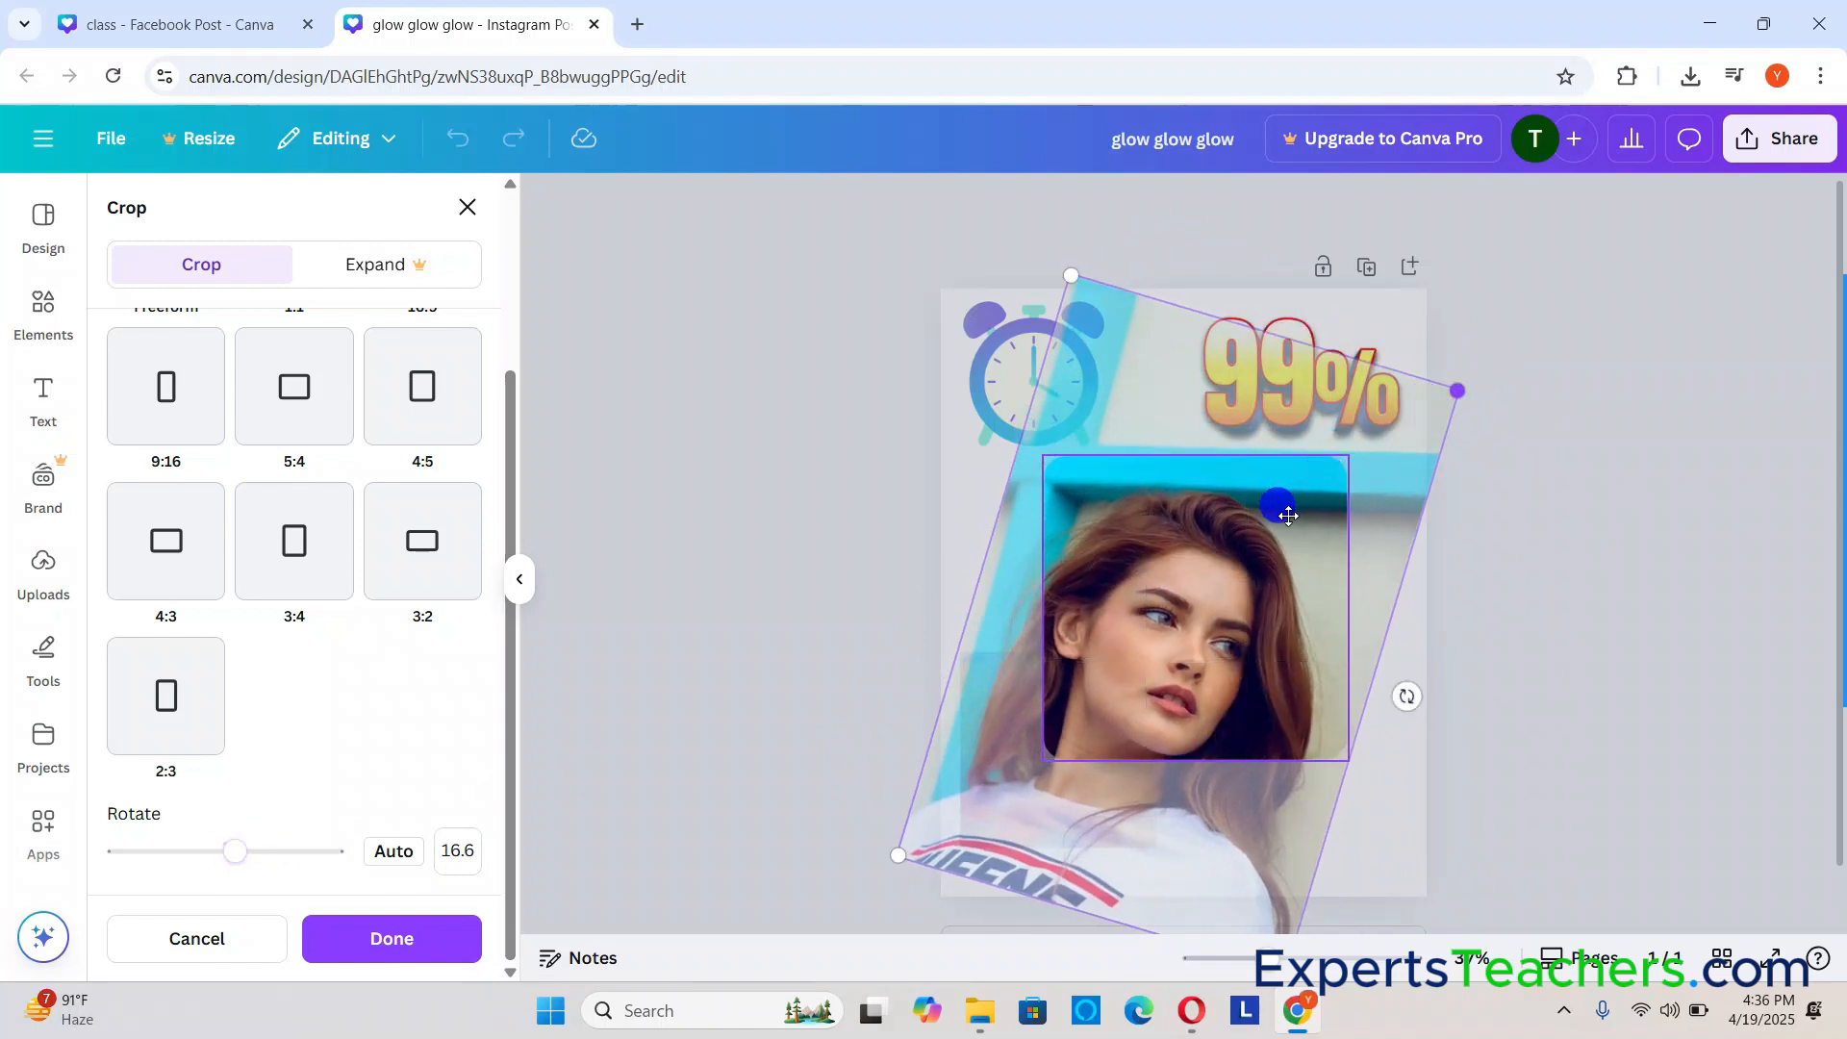
drag(899, 855, 1085, 722)
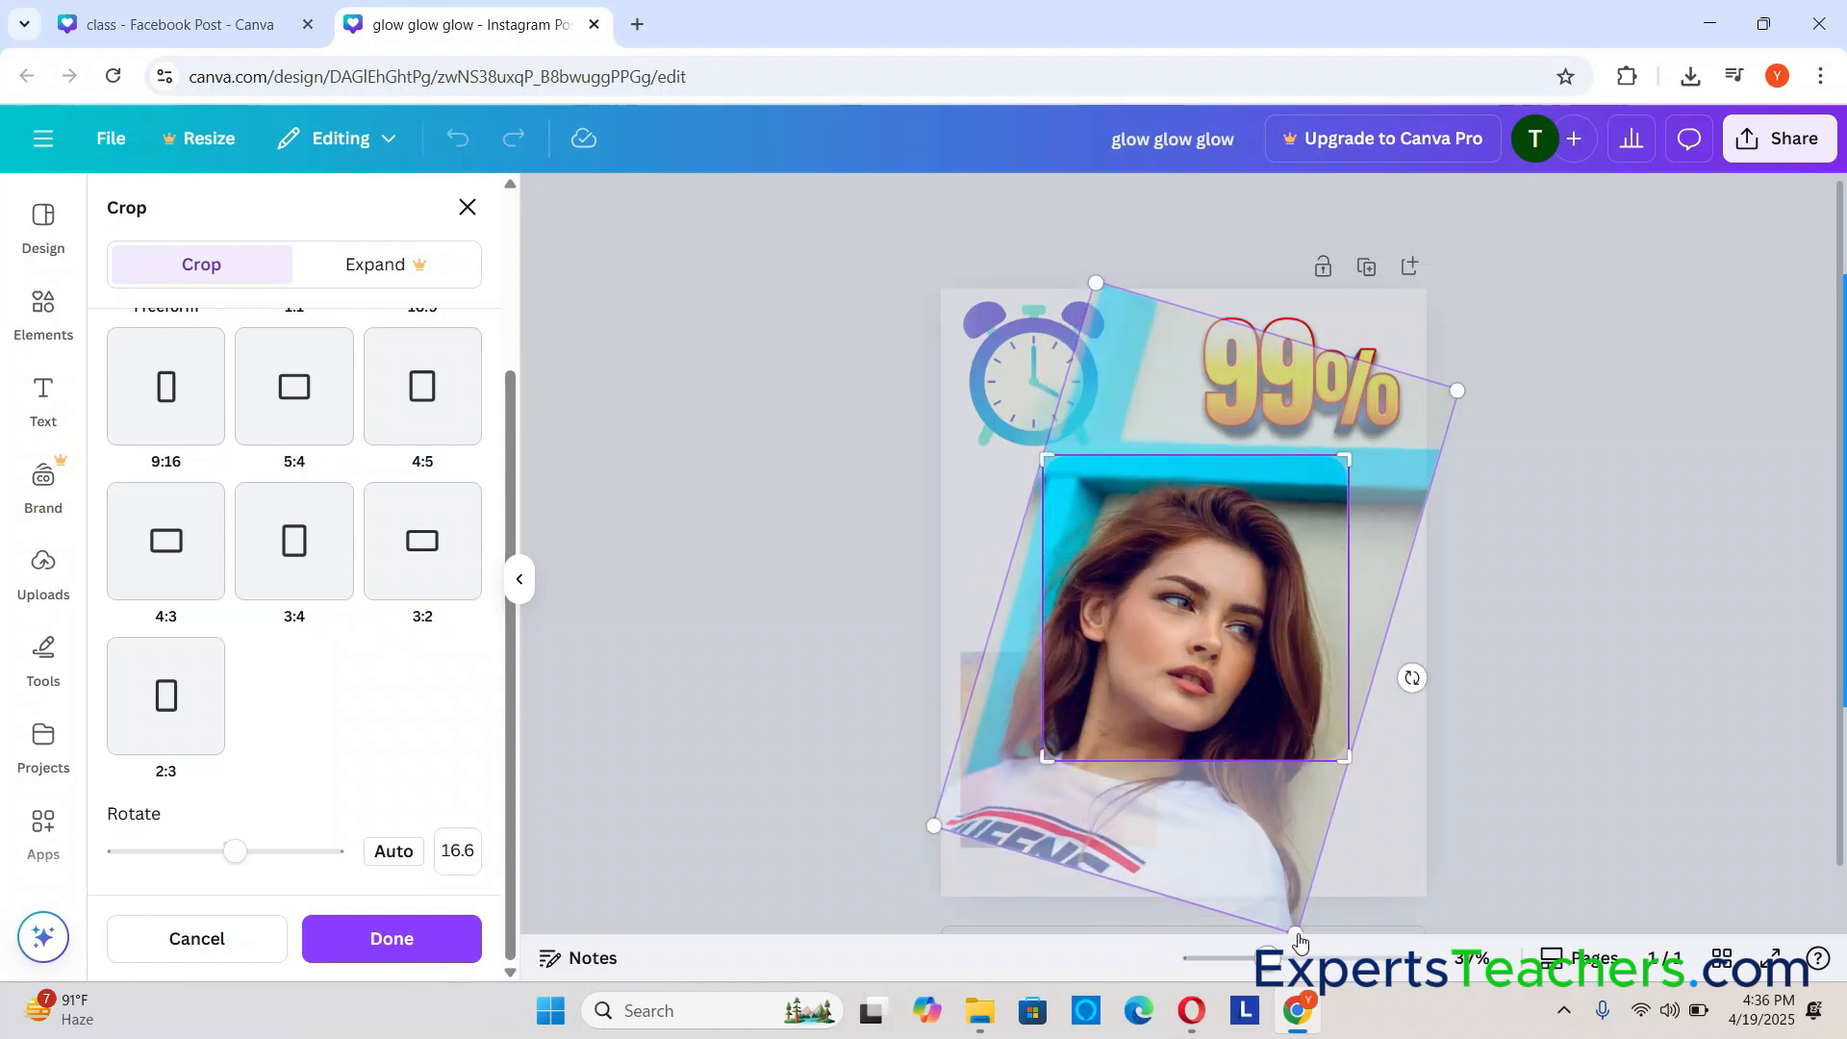
drag(1297, 931, 1287, 813)
drag(1414, 676, 1381, 602)
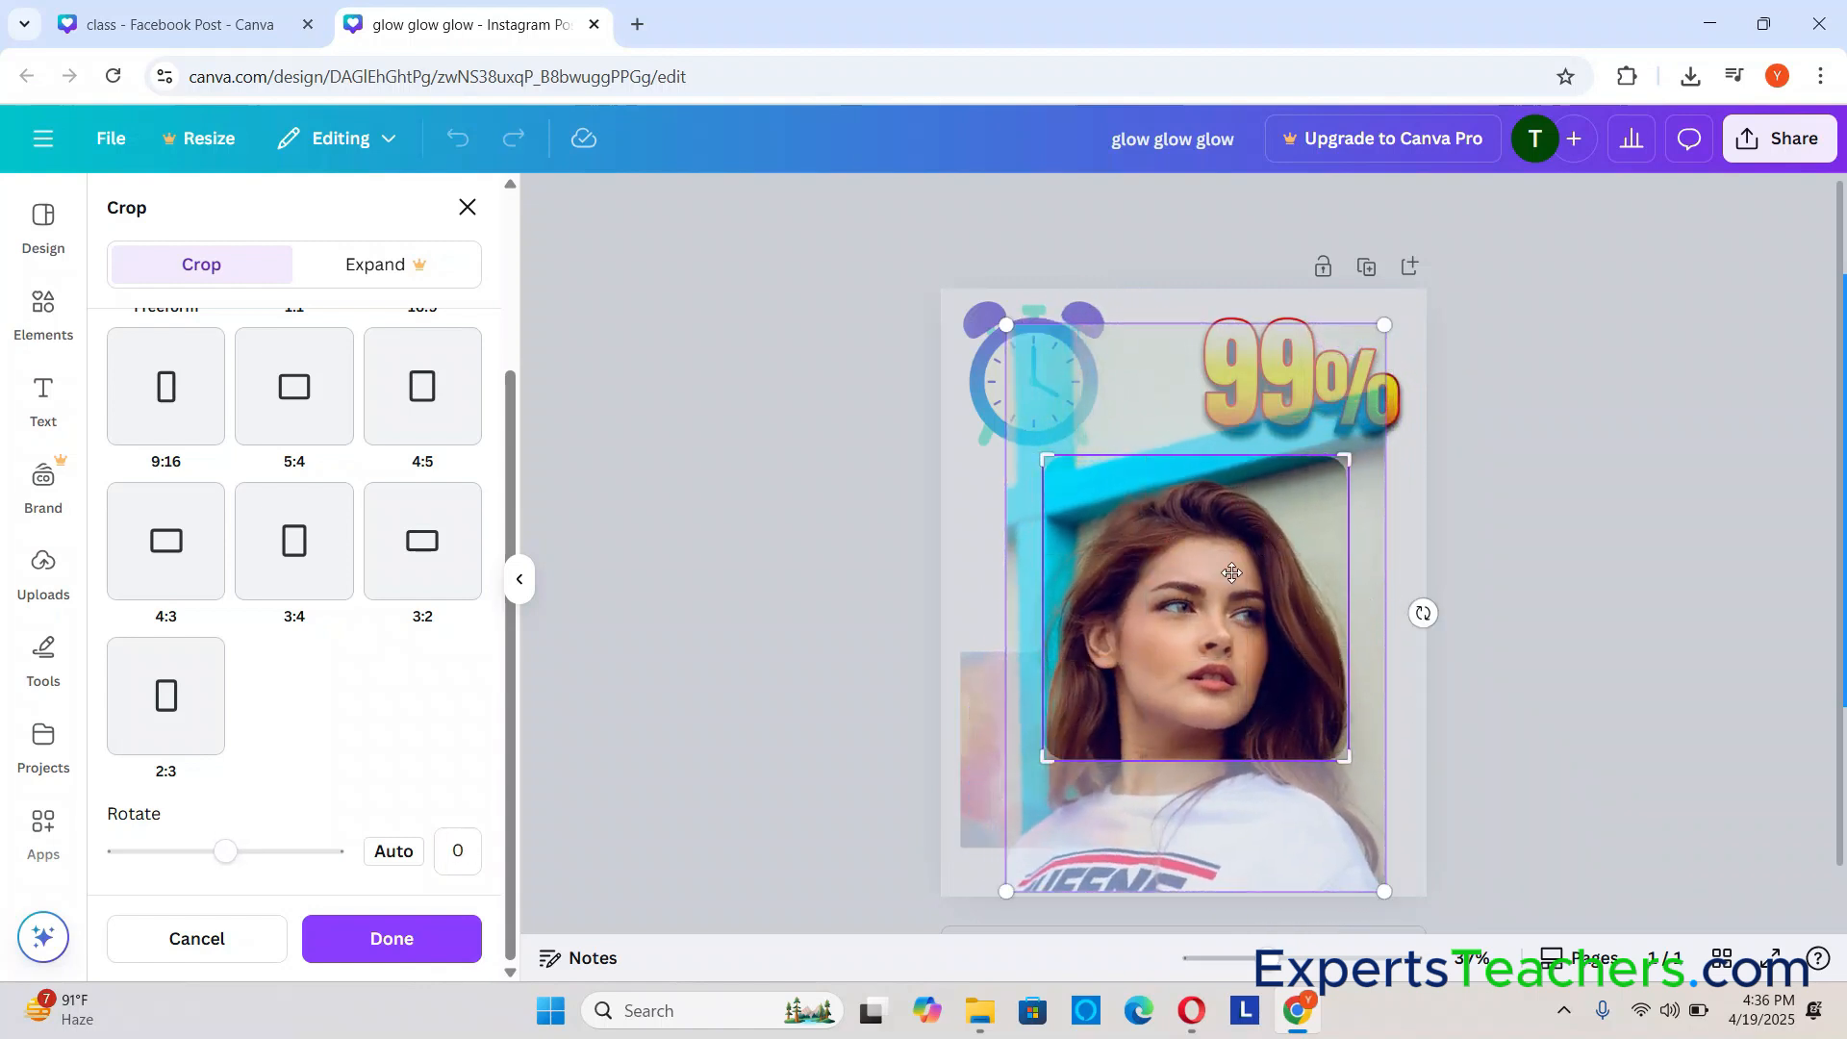
click(1452, 567)
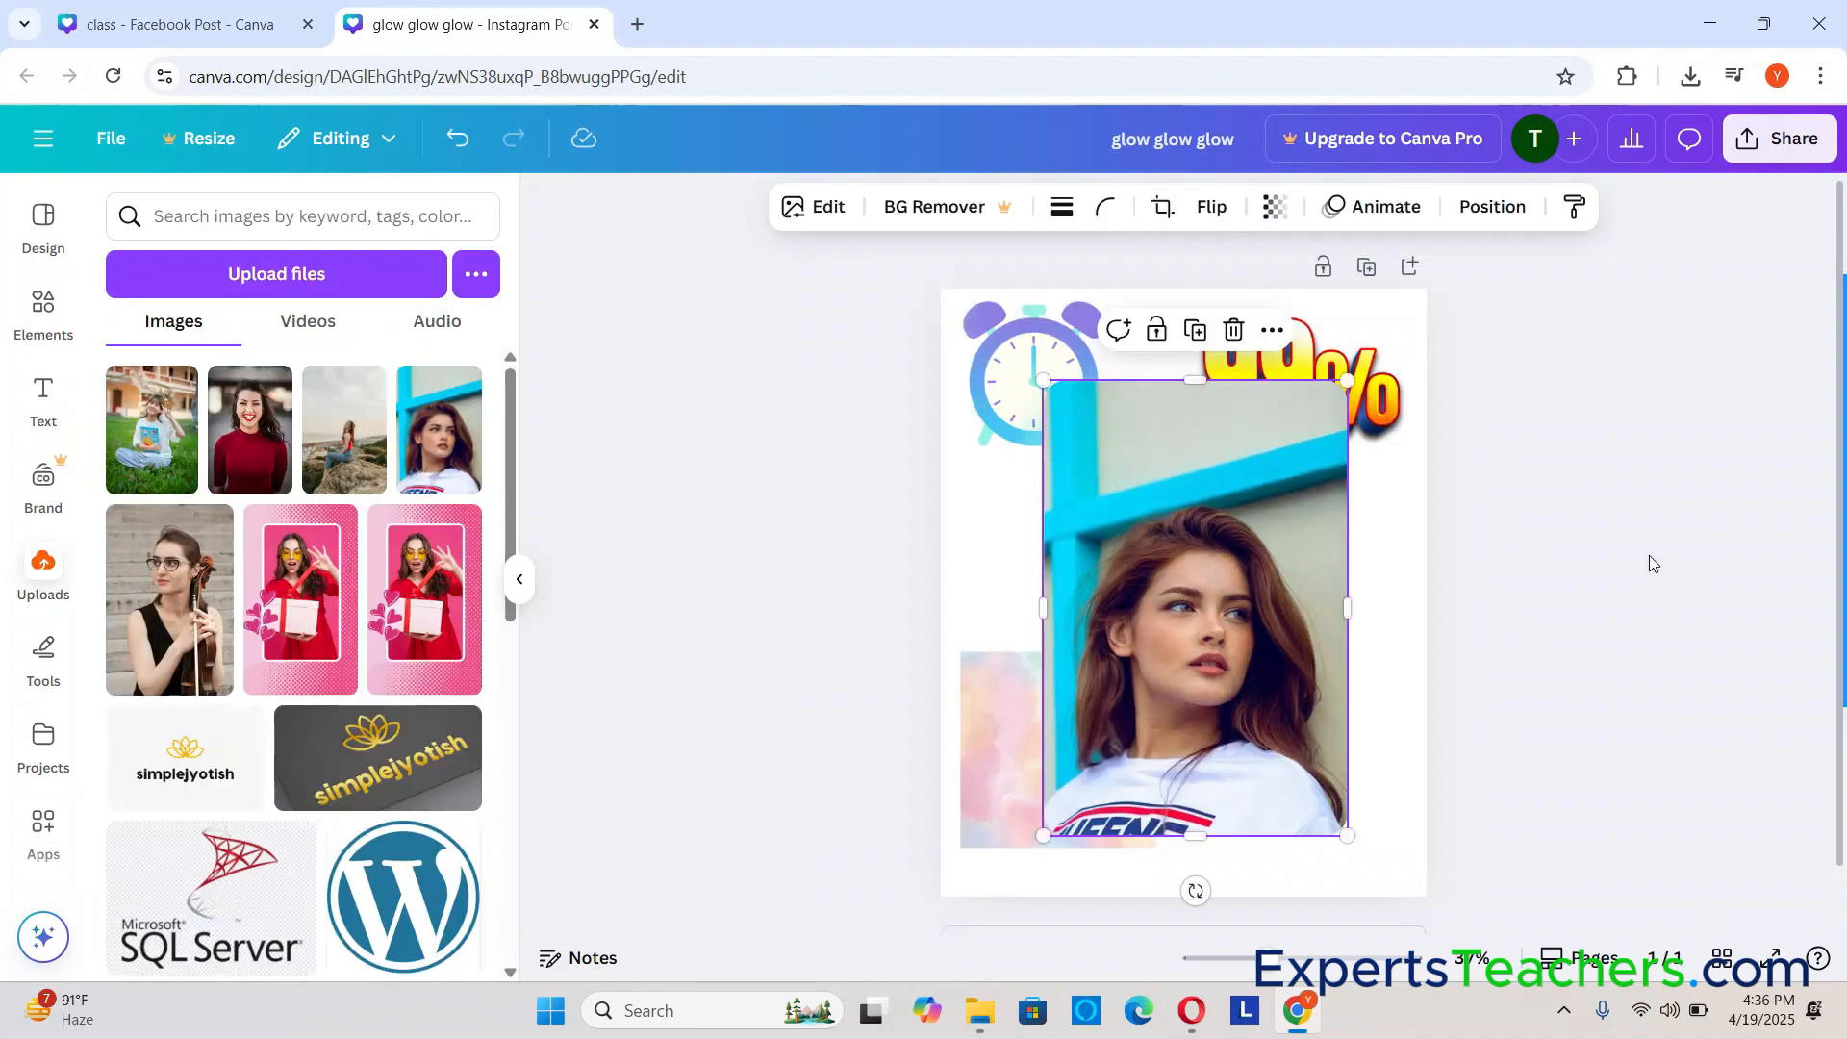
Step: Try the horizontal and vertical flips on the woman's photo and leave it flipped horizontally
click(1210, 220)
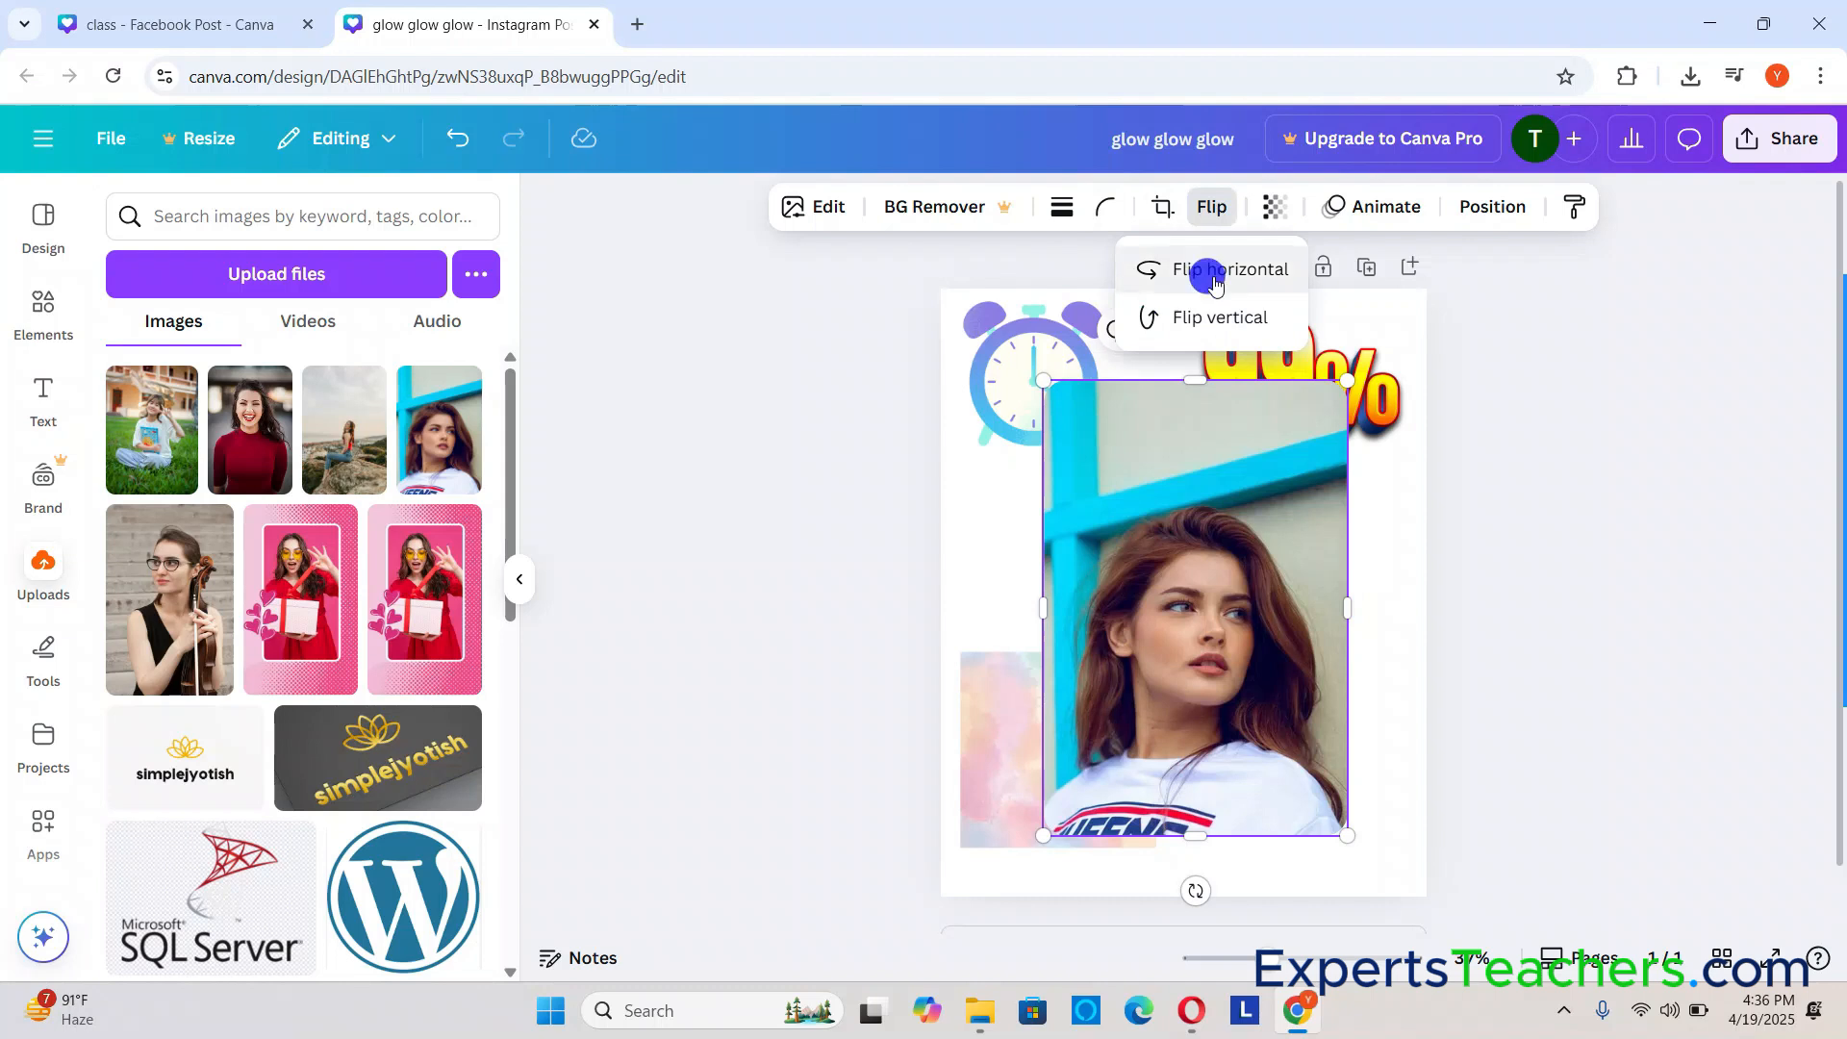
click(1215, 281)
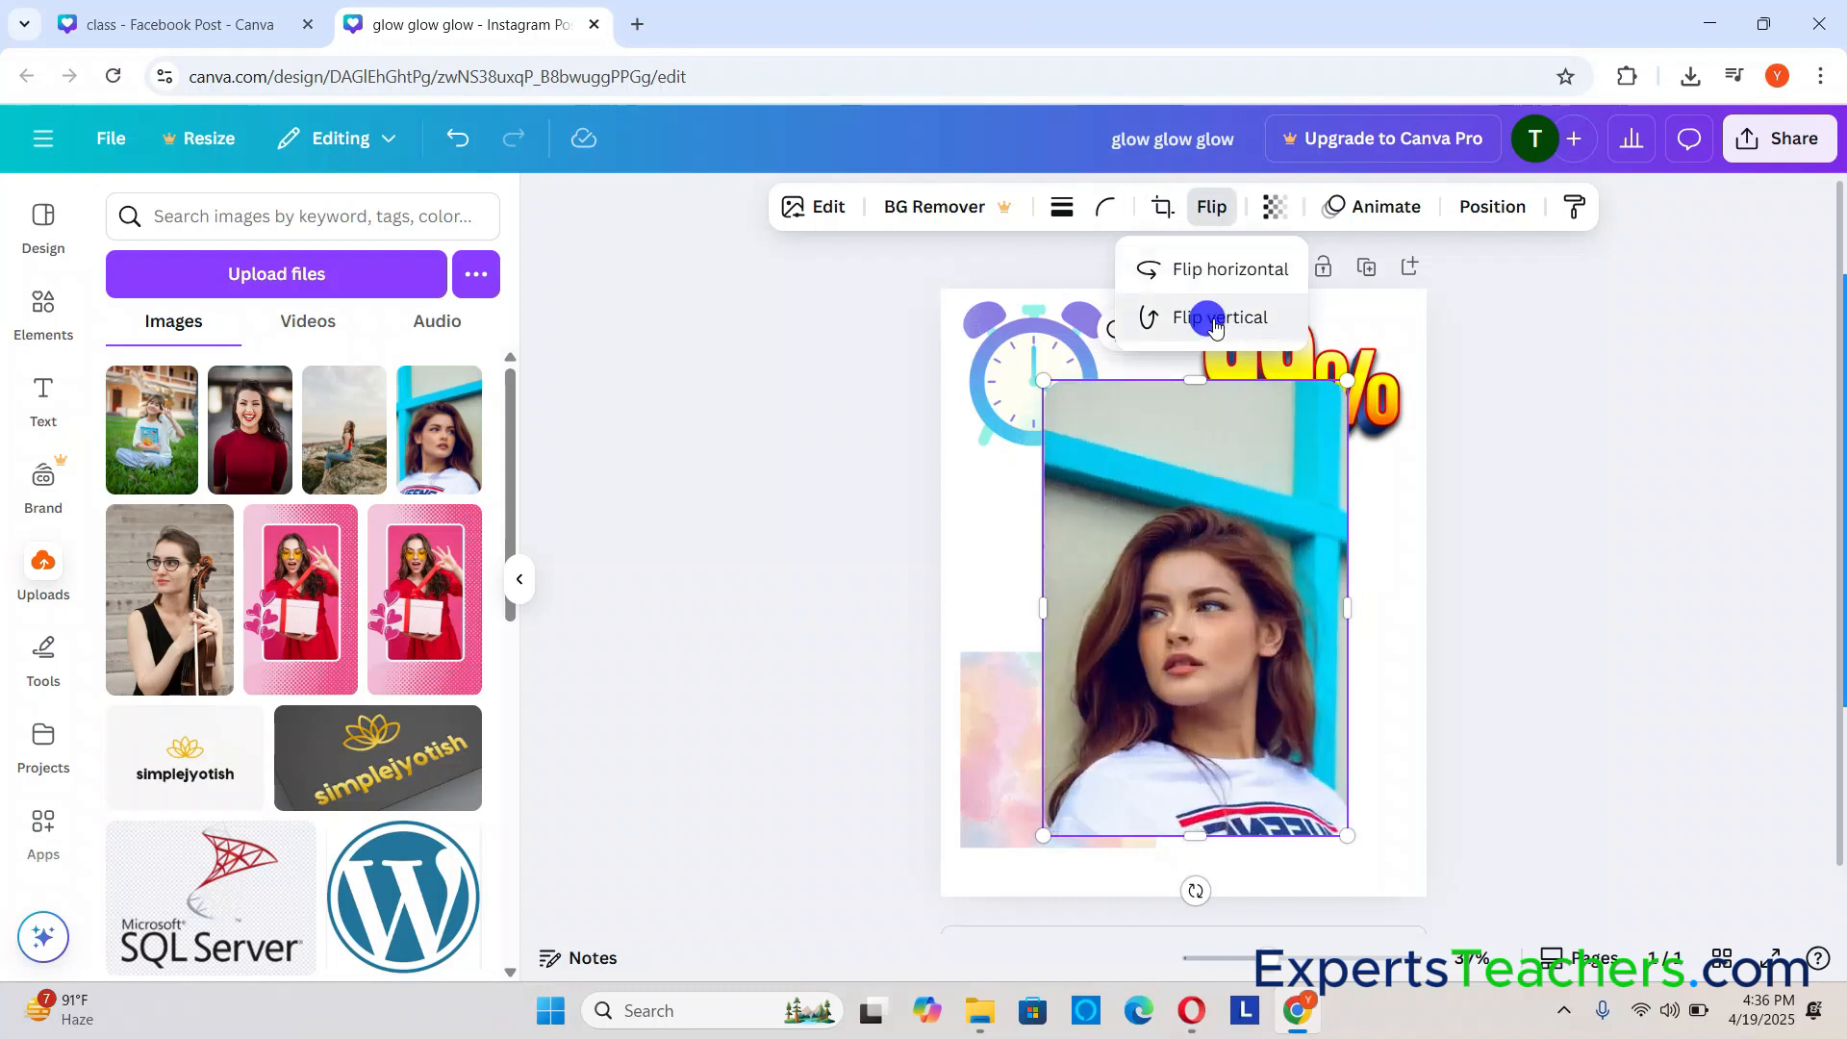
click(1203, 316)
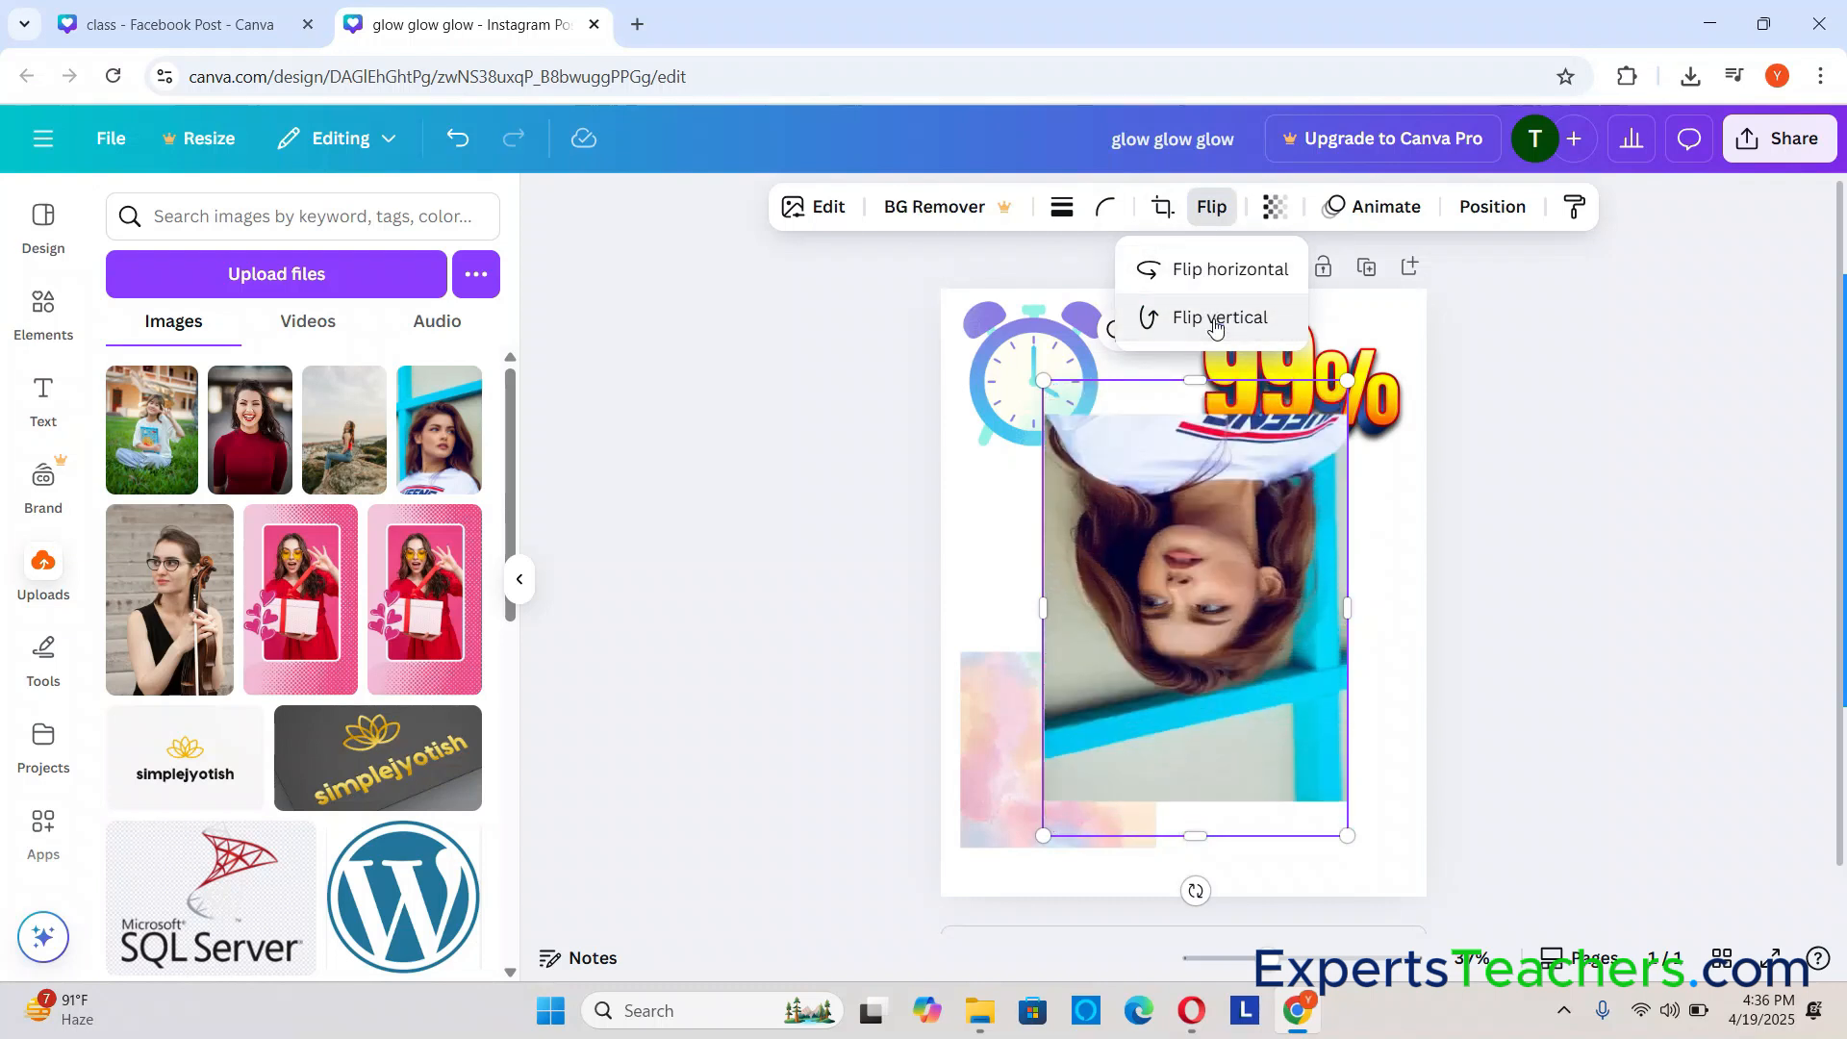
click(1232, 271)
click(1222, 318)
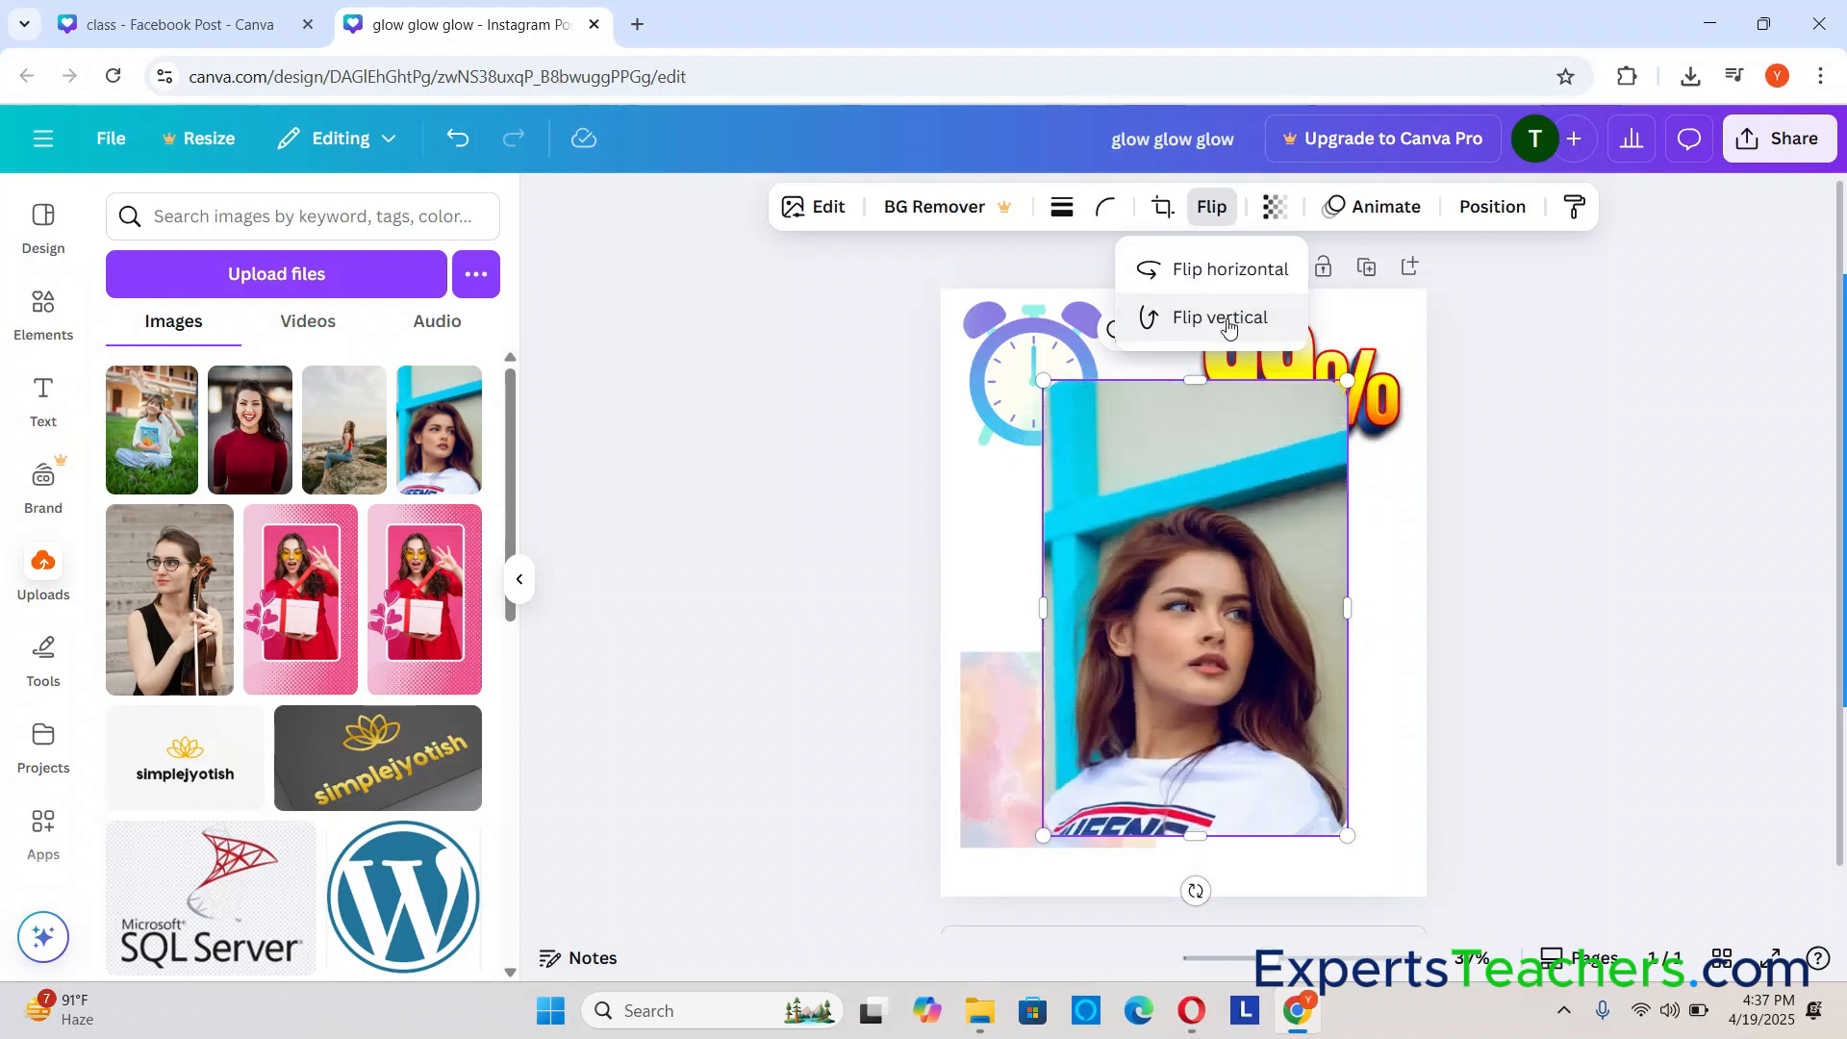
click(1231, 276)
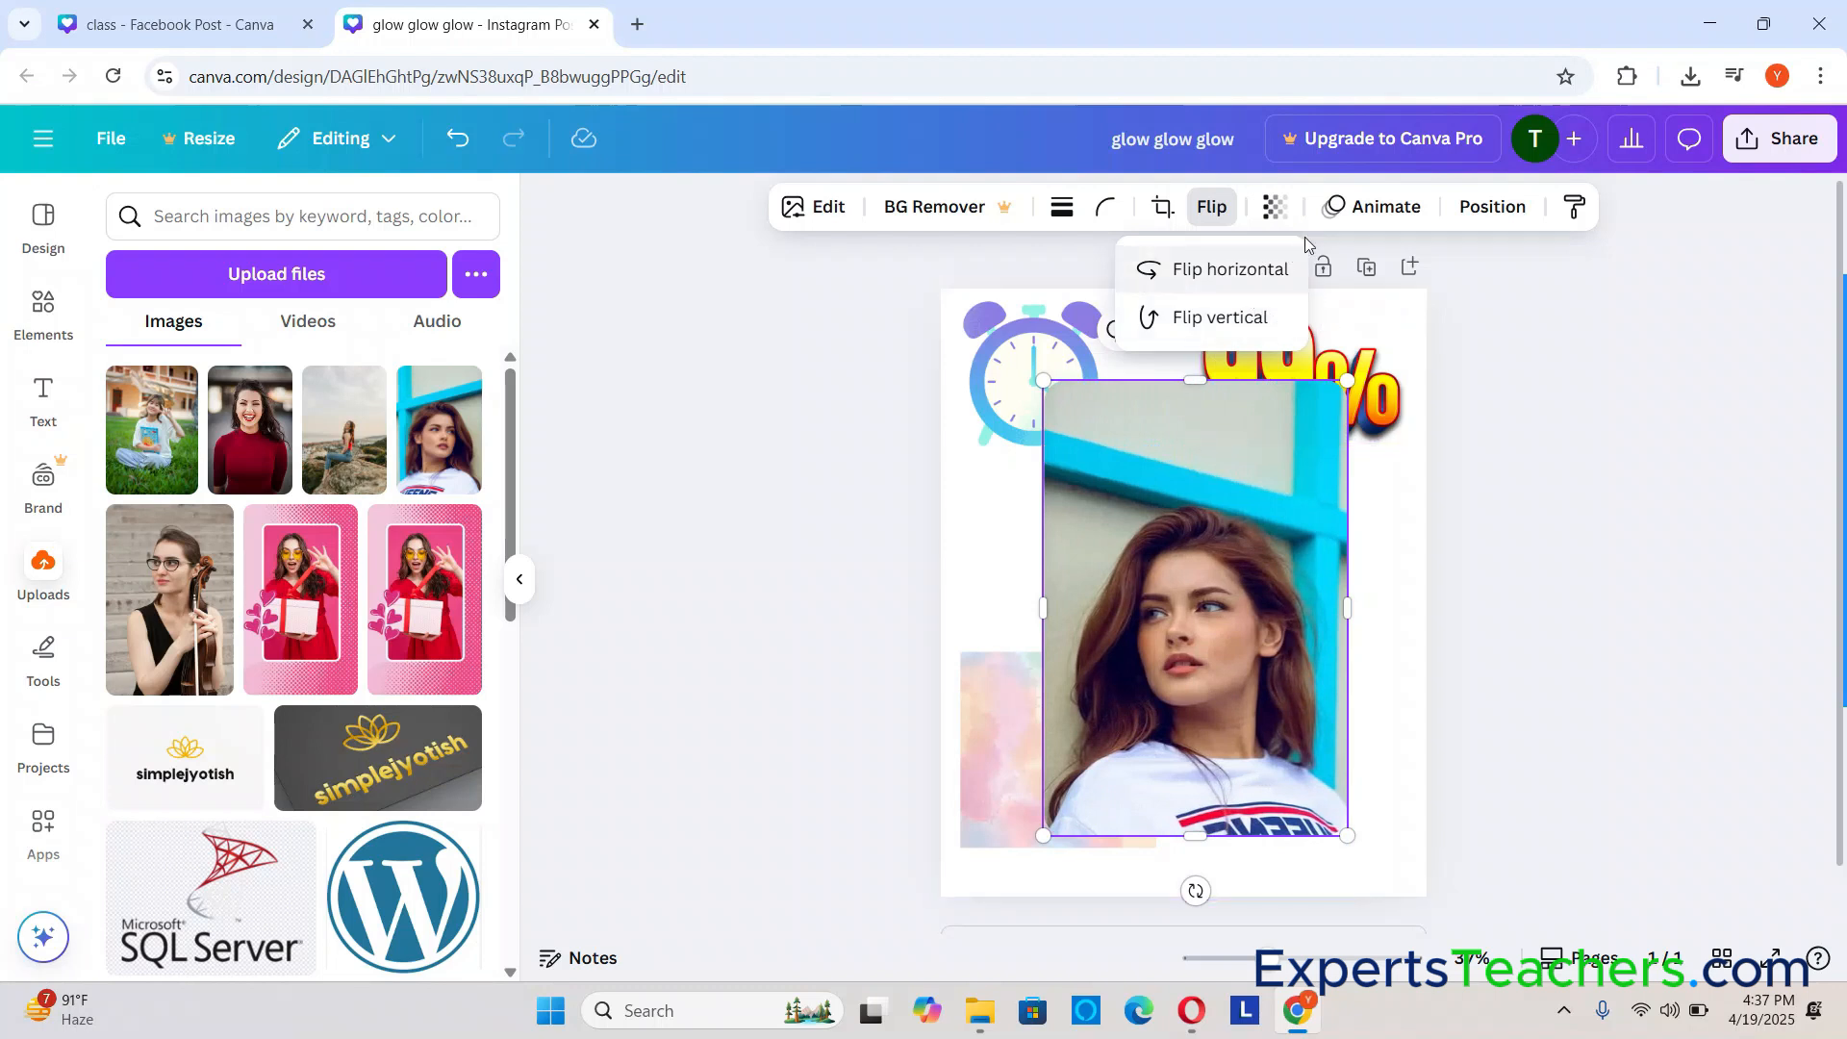
Step: Make the woman's photo slightly transparent, and browse the photo animation effects without applying one
click(1275, 207)
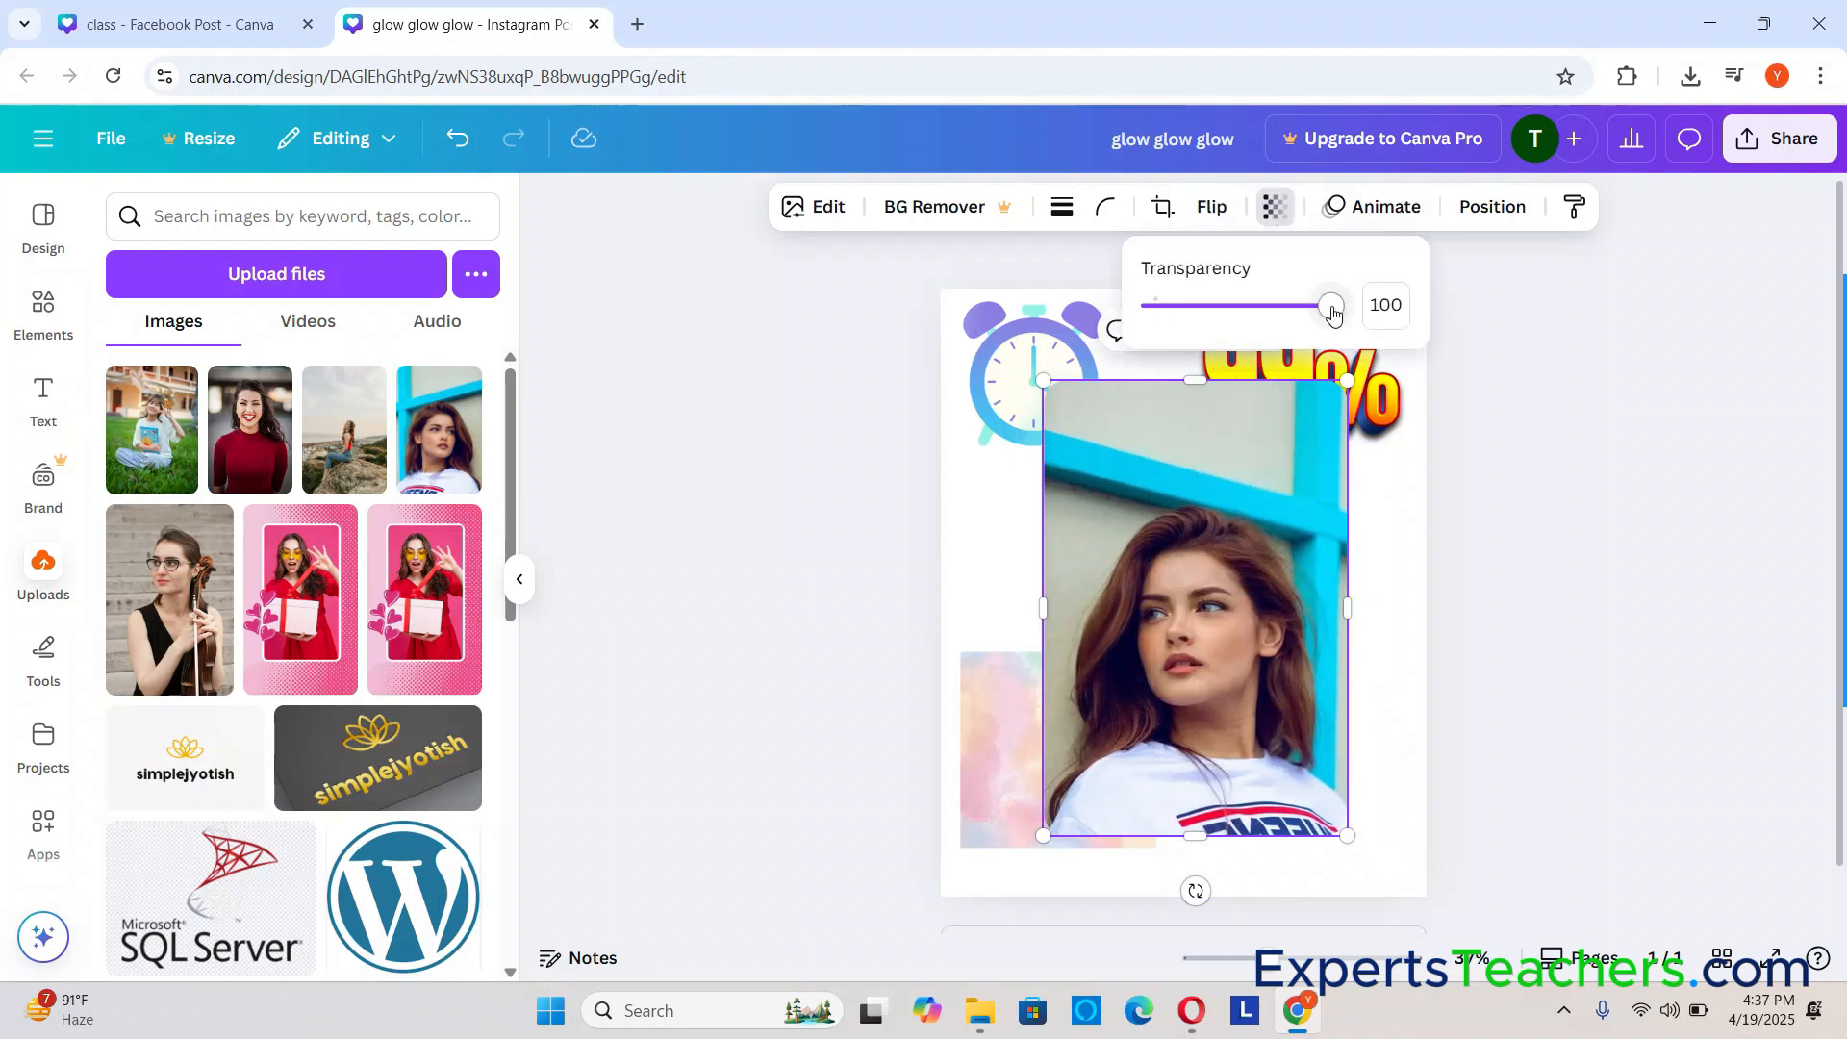
mouse_move(1335, 305)
mouse_down()
mouse_move(1188, 310)
mouse_move(1321, 325)
mouse_up()
click(1337, 217)
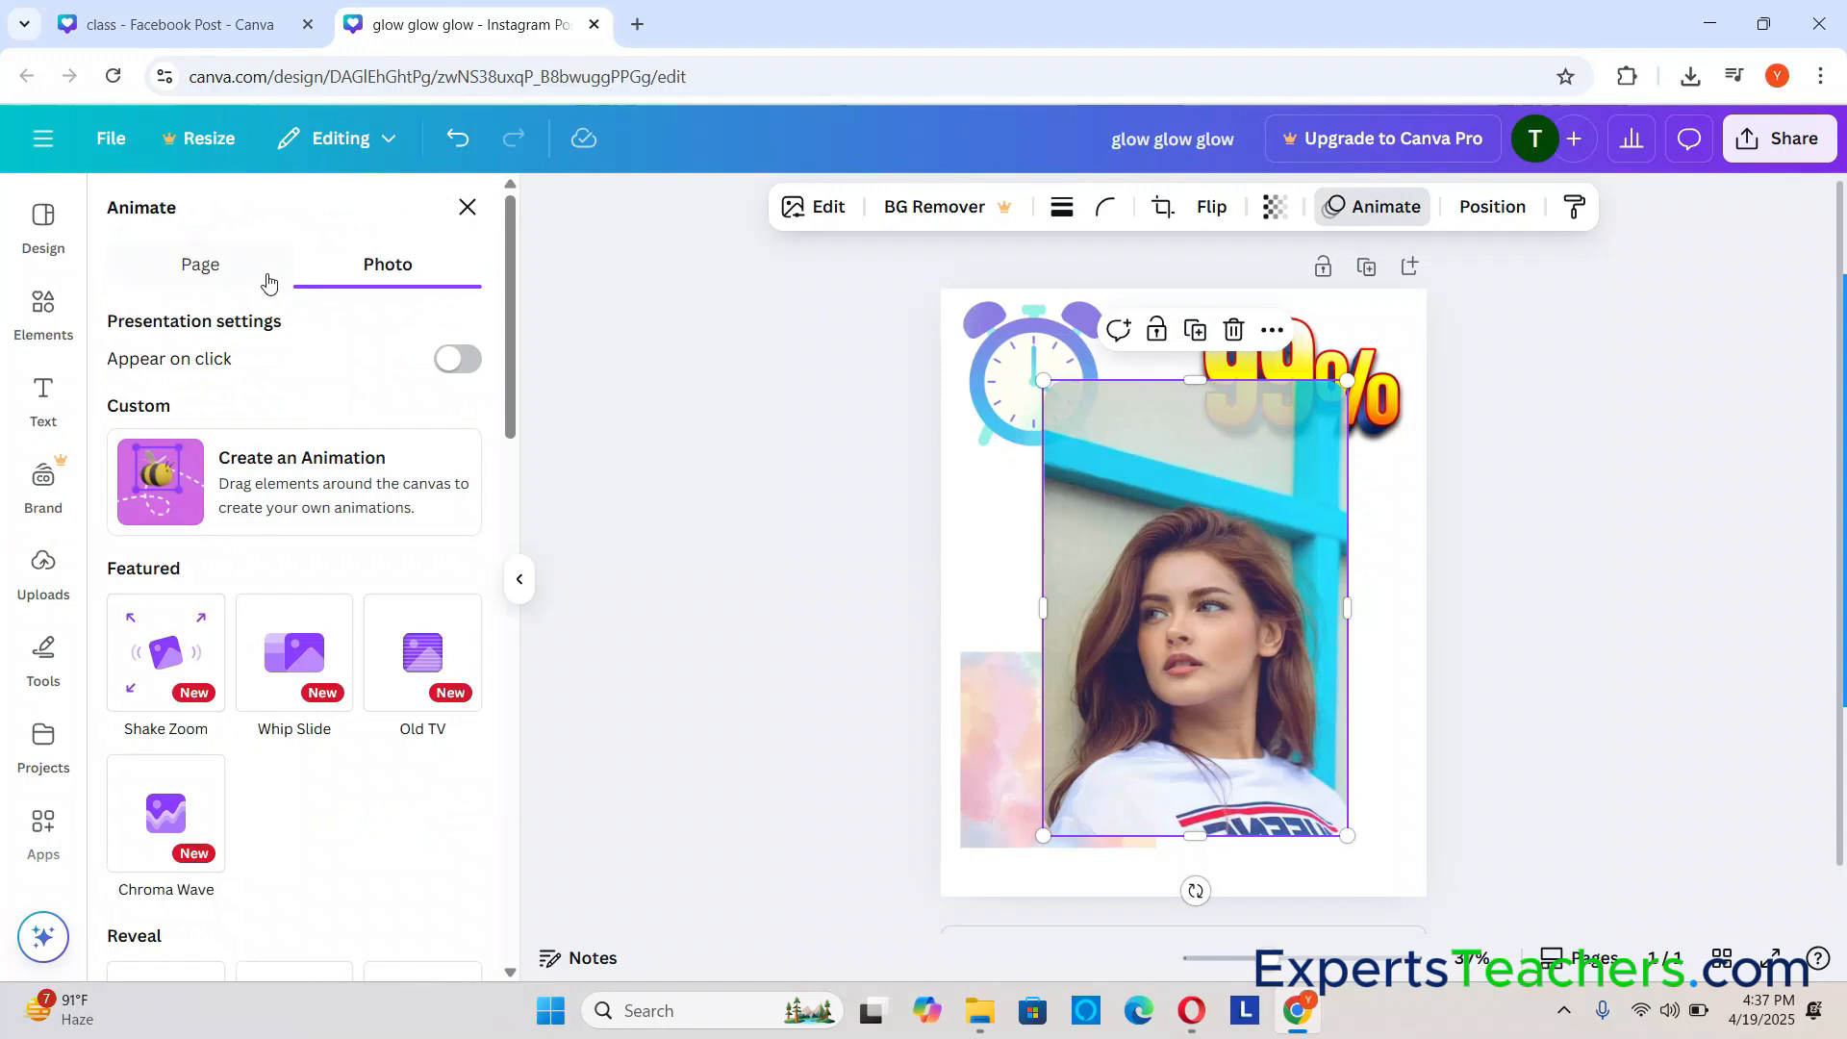
scroll(308, 453, down, 6)
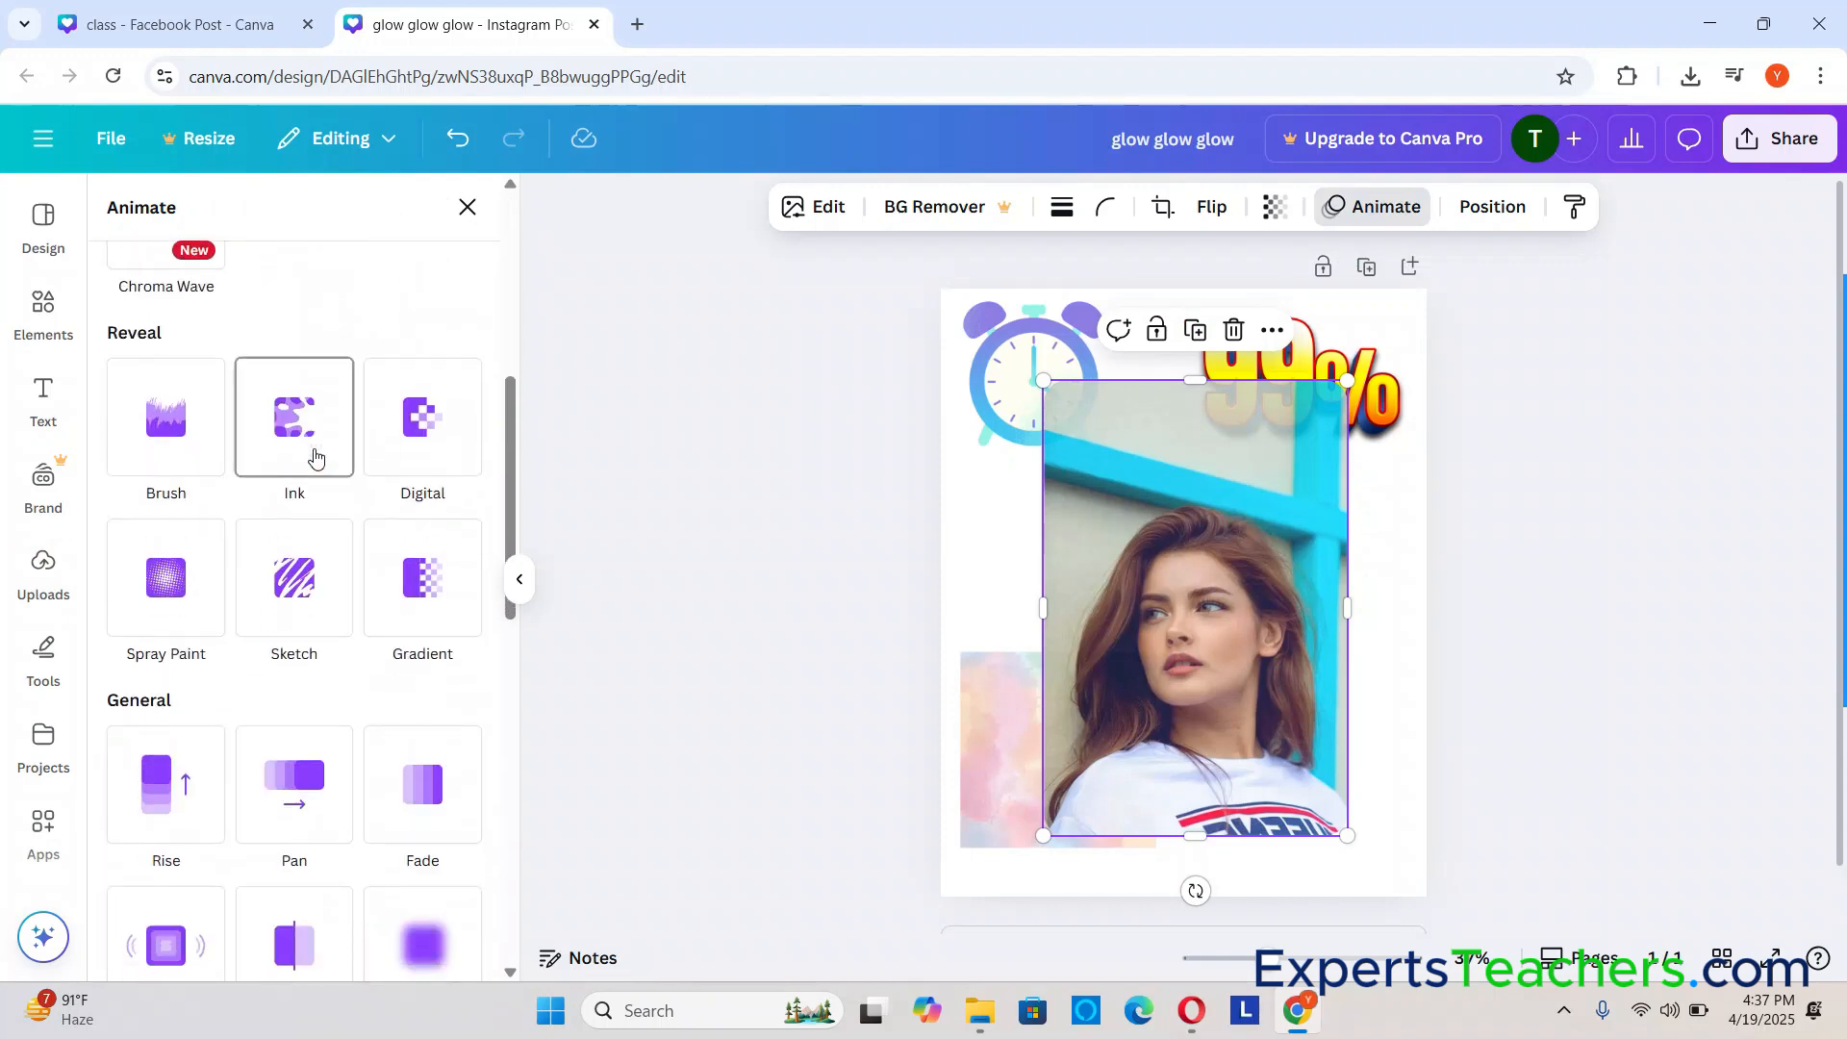
scroll(186, 392, down, 1)
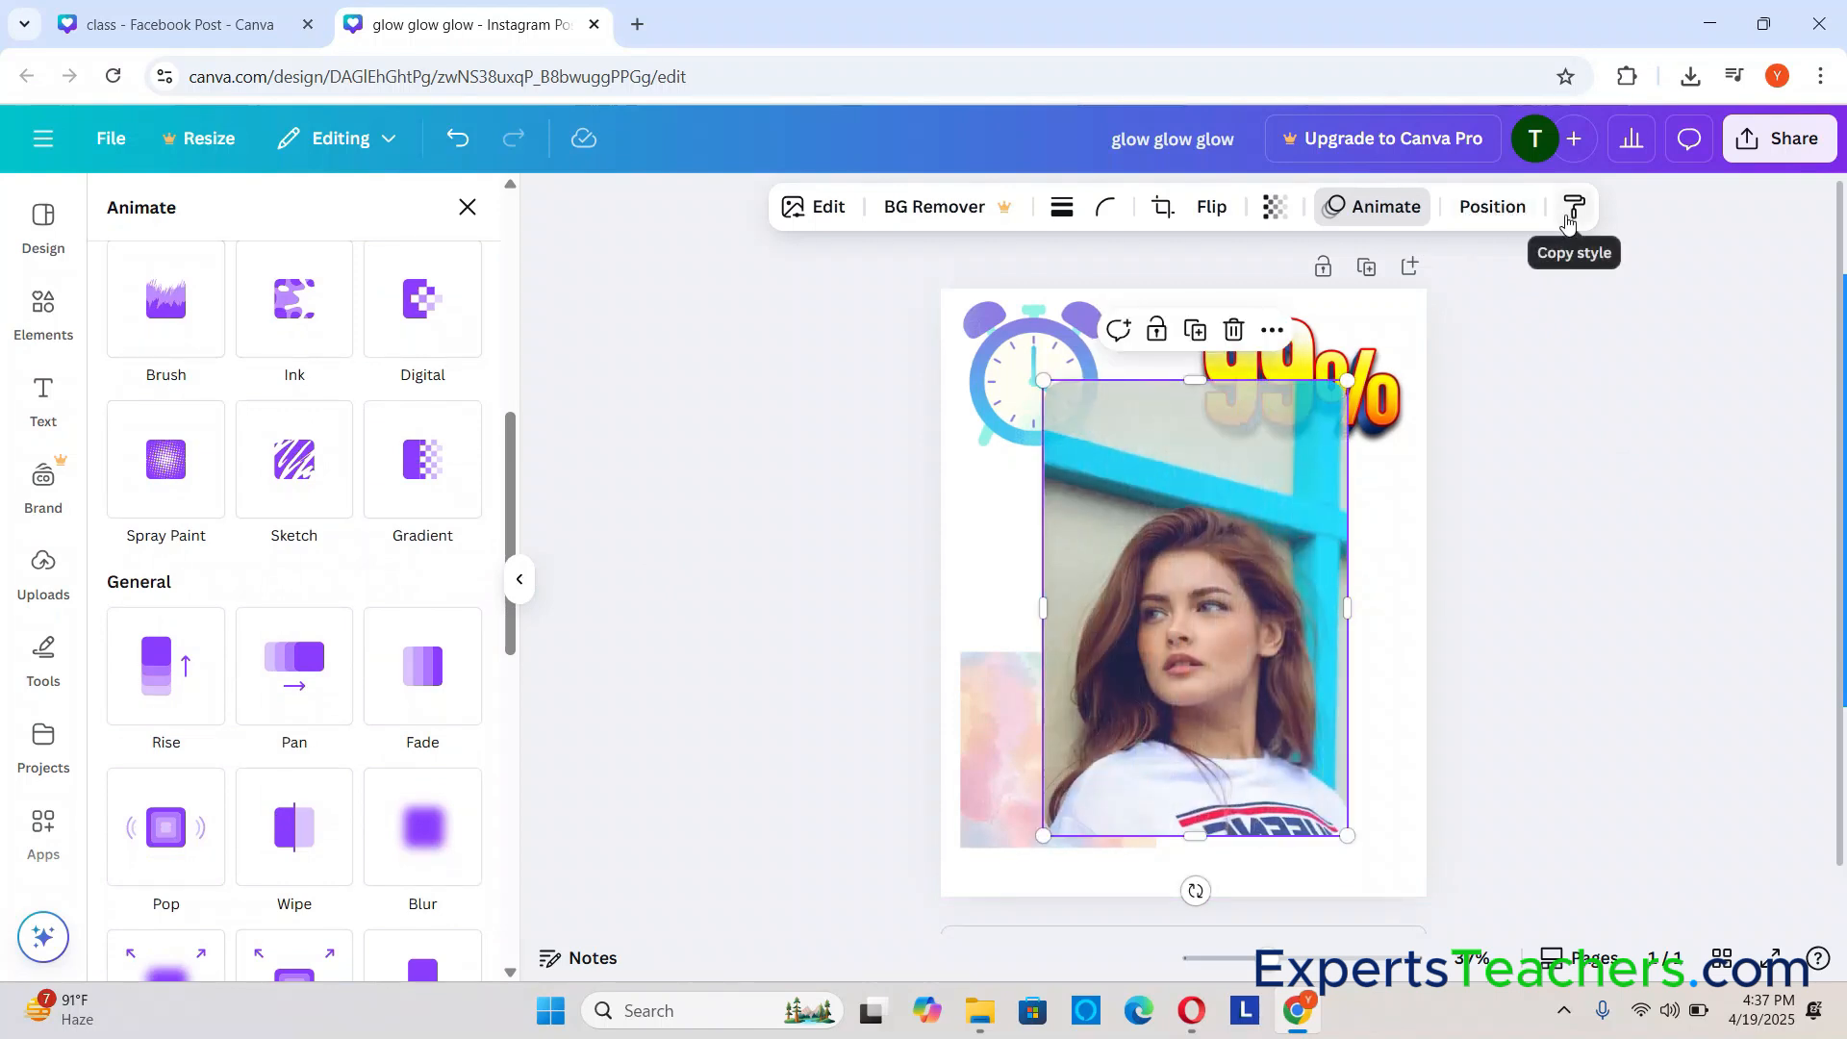
click(1585, 540)
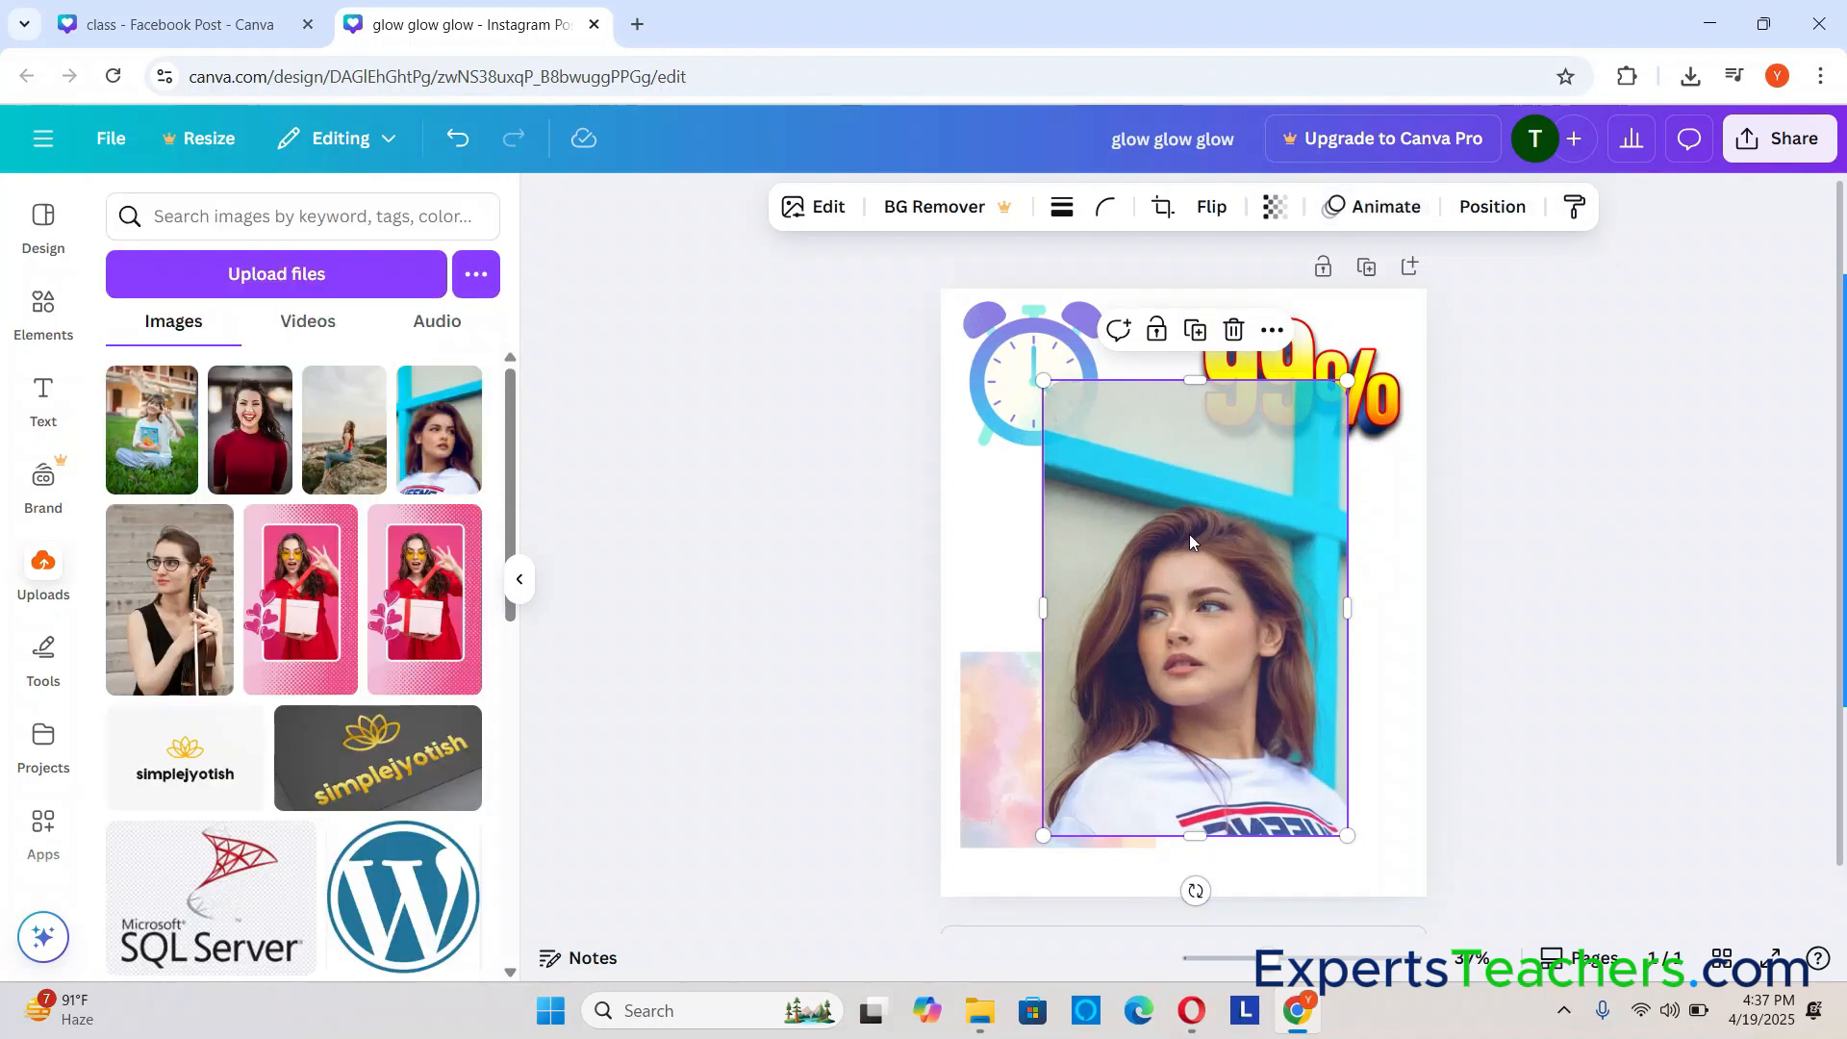
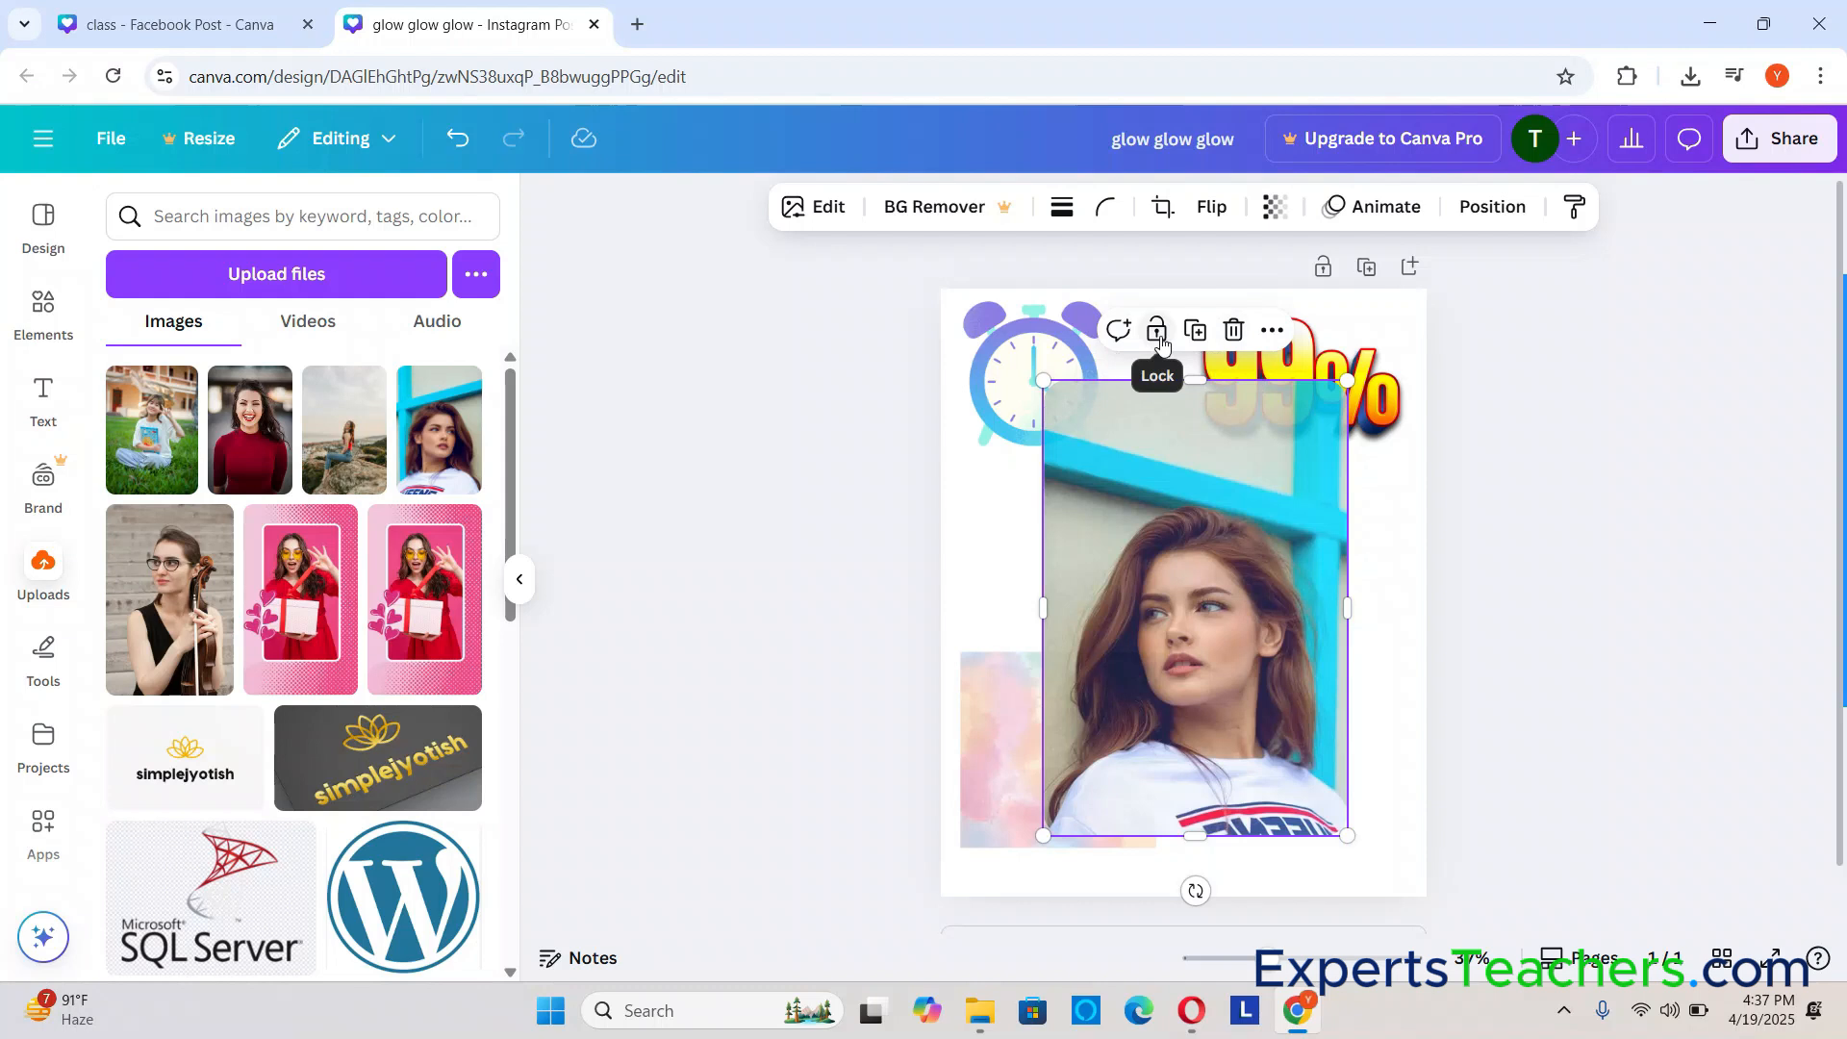
Step: Lock the woman's photo in place and test selecting it and the 99% graphic
click(1159, 334)
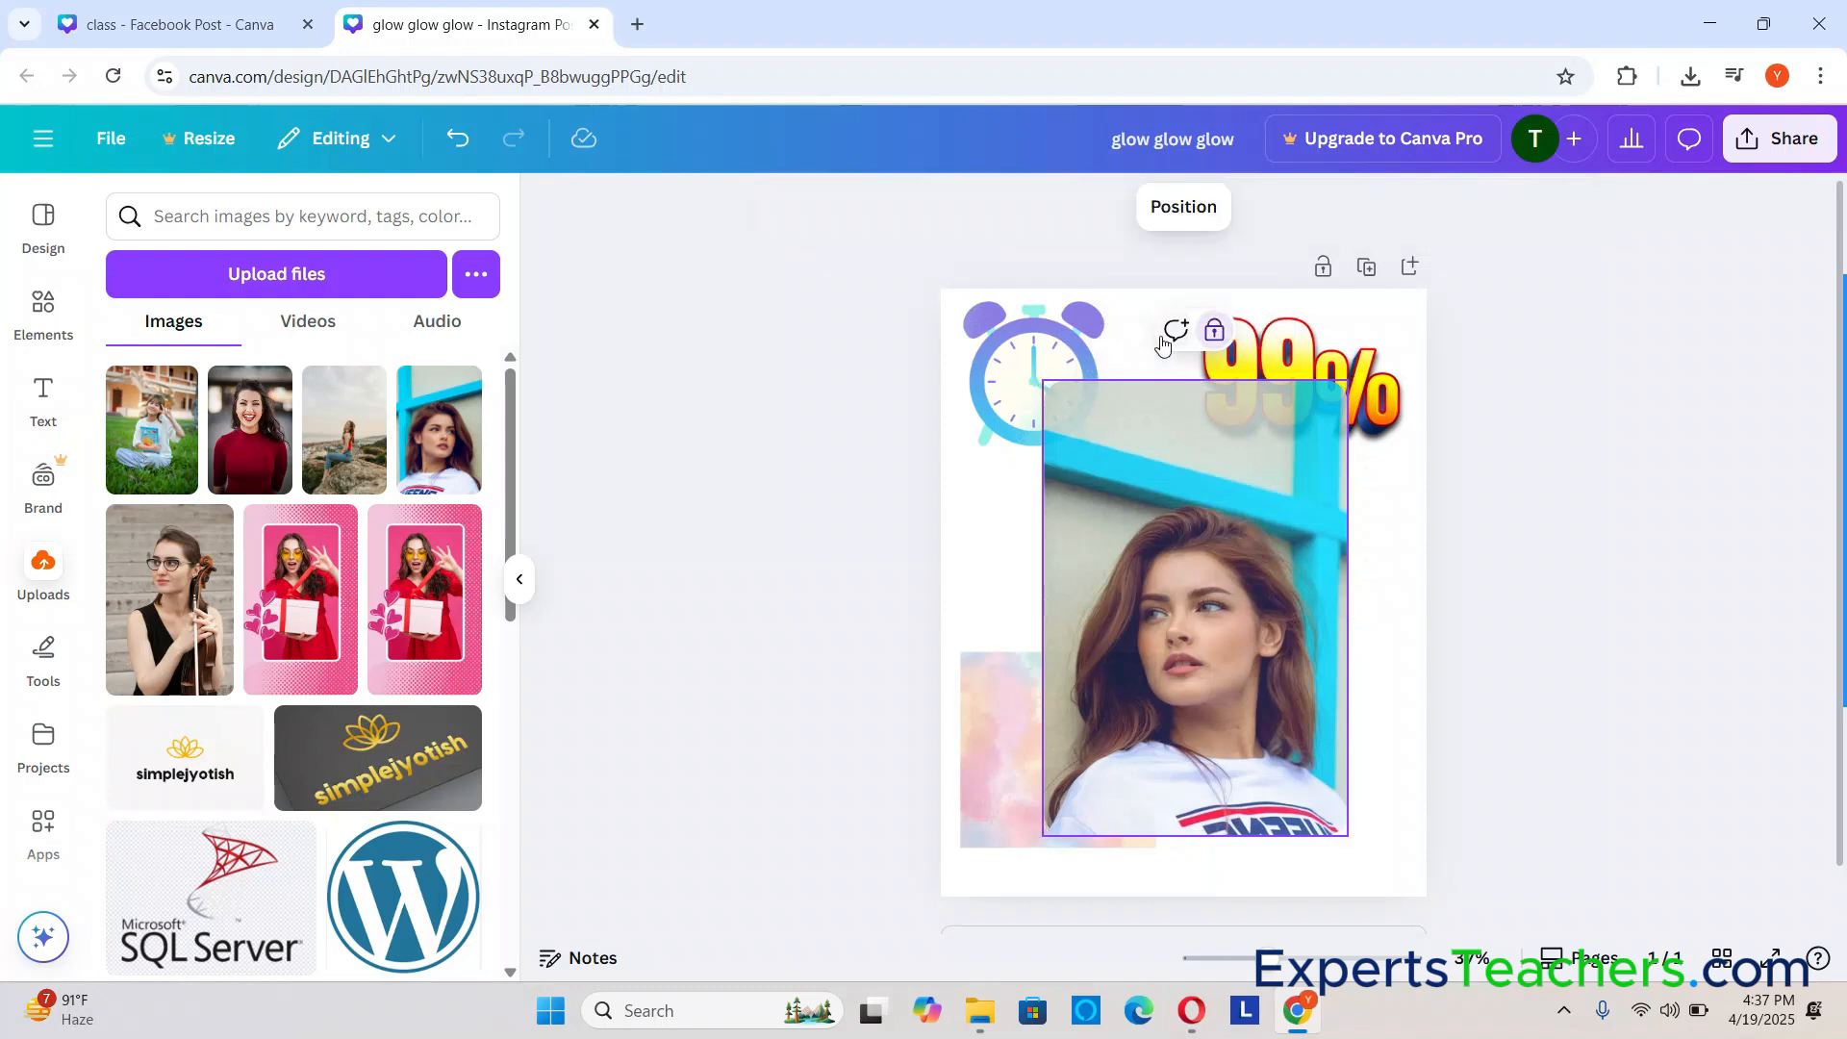
click(1613, 505)
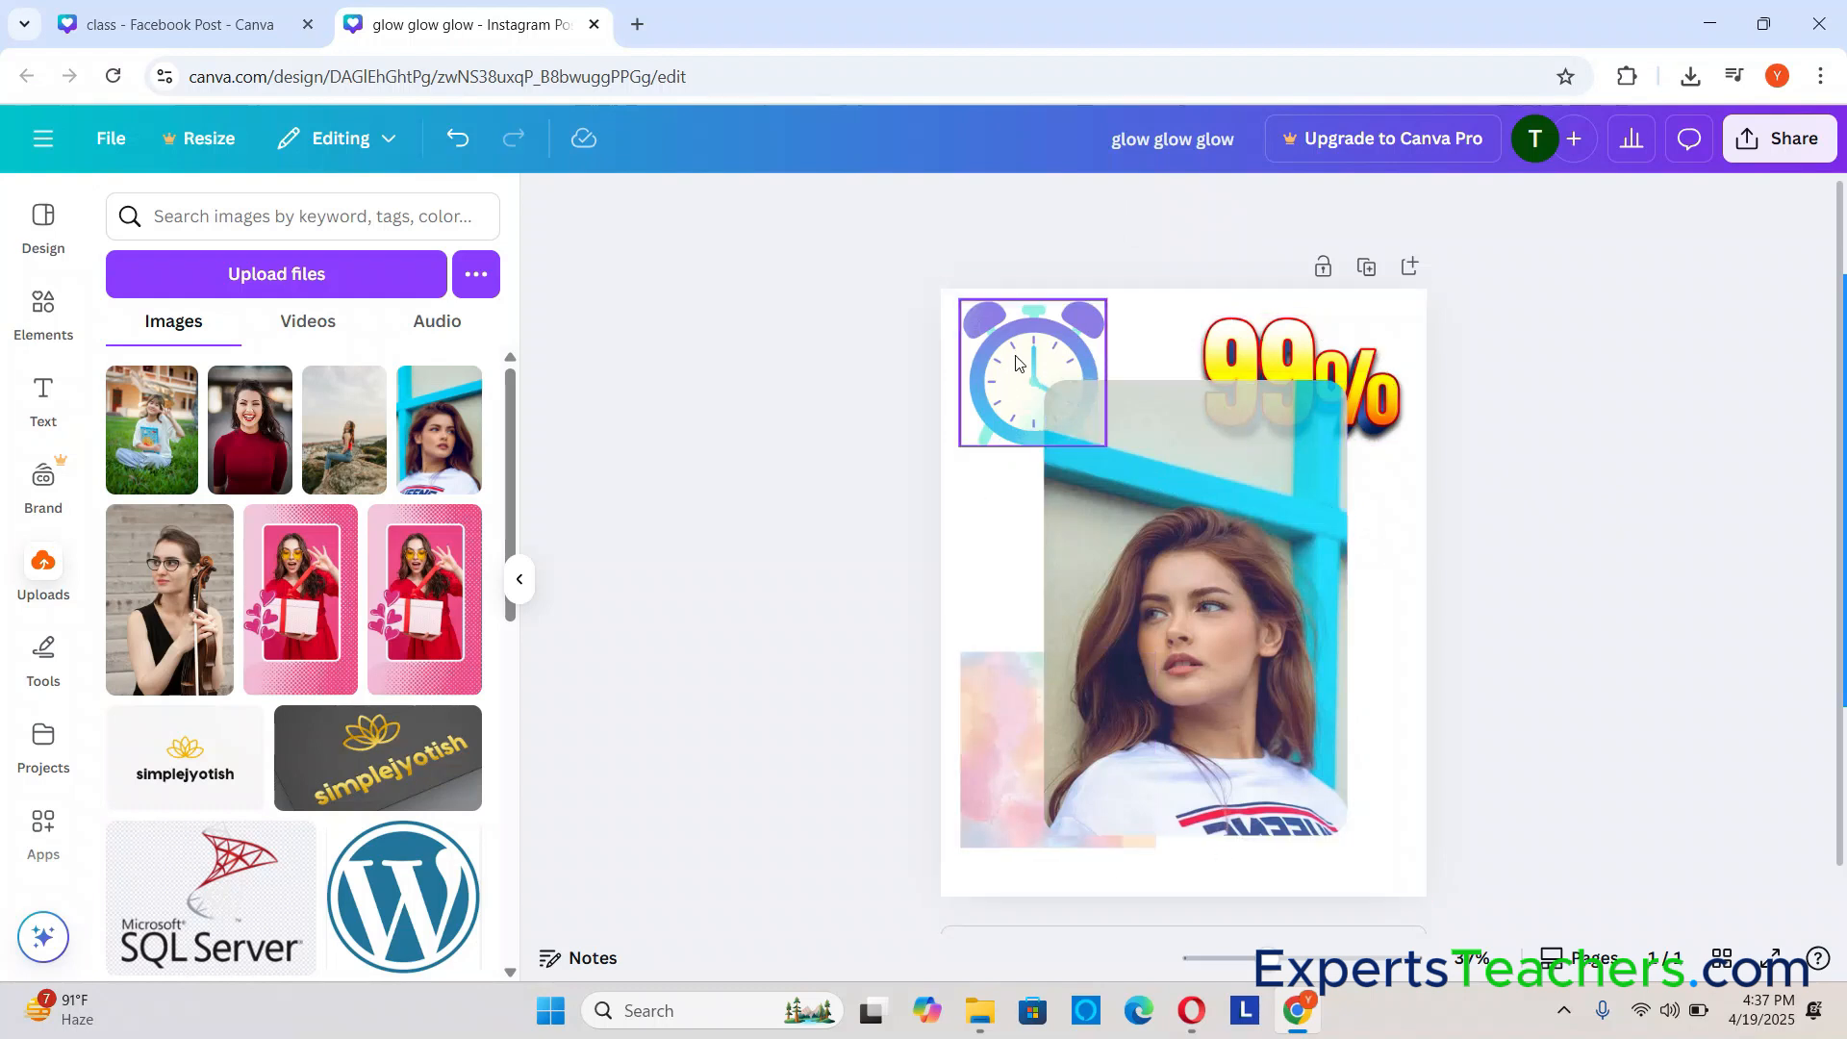
click(1273, 366)
click(1121, 576)
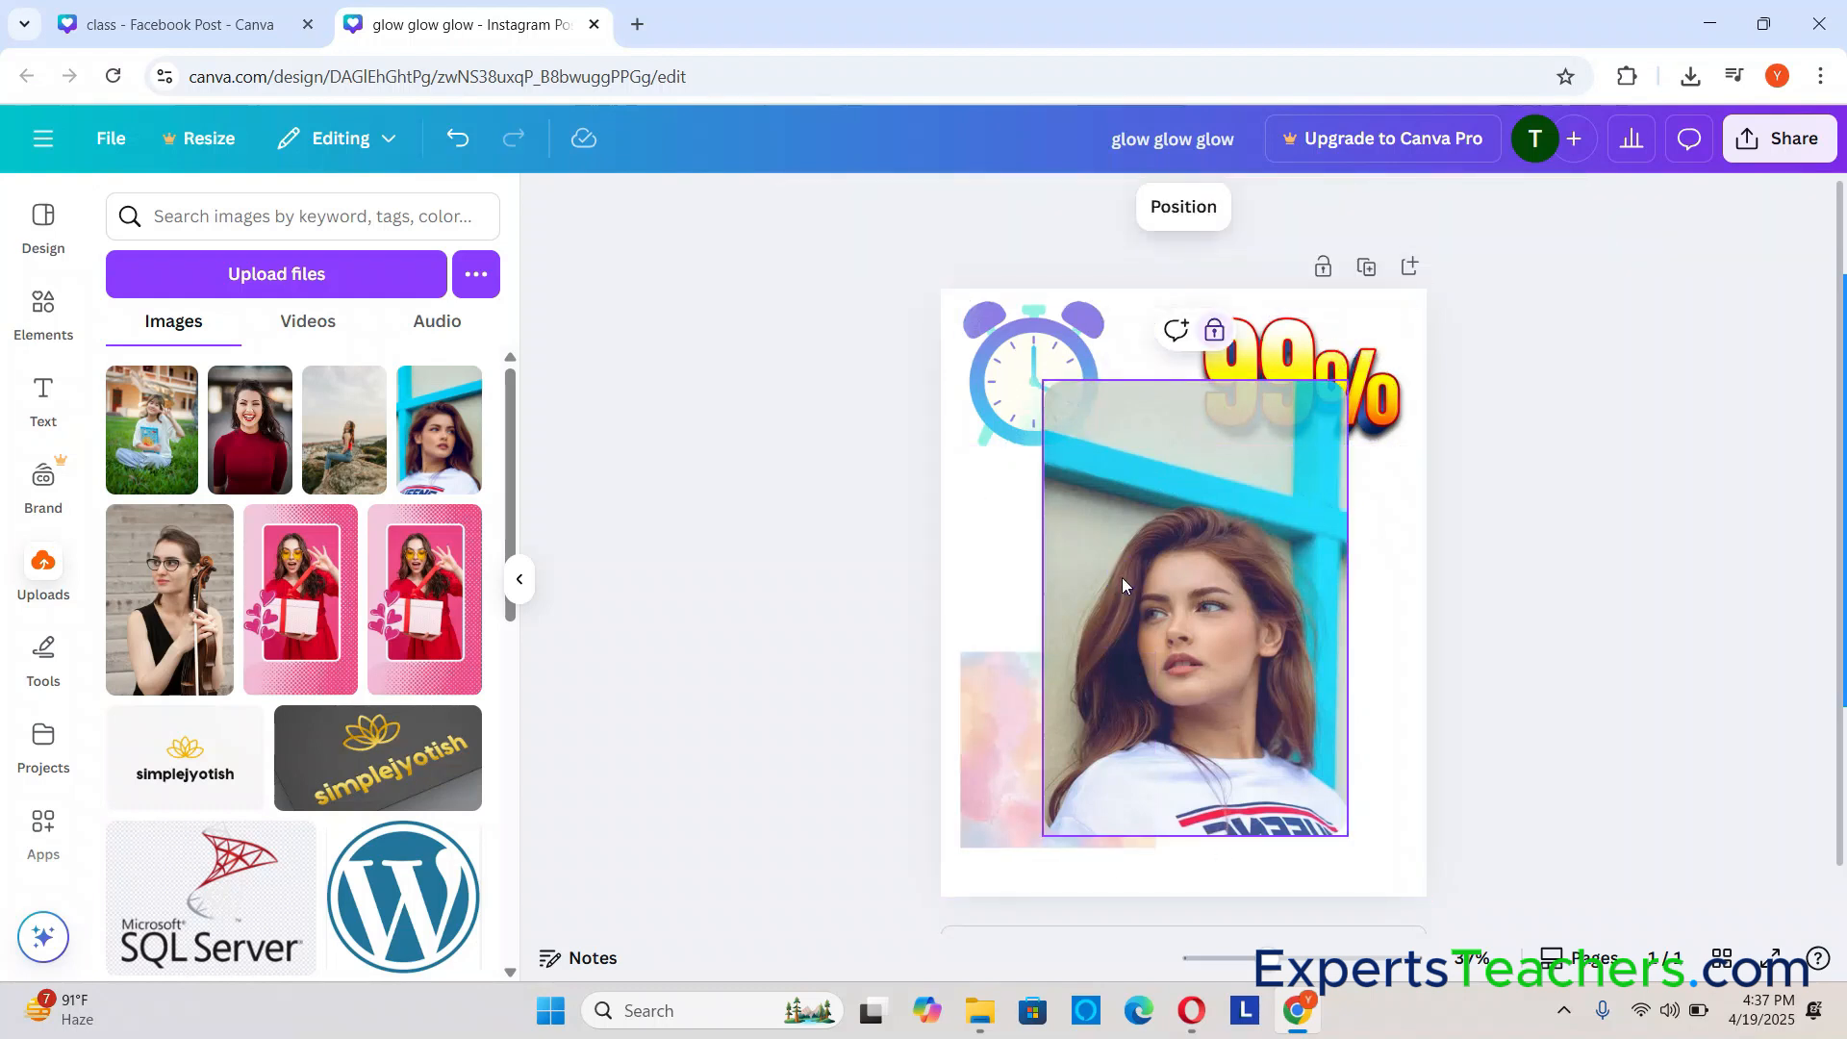
click(999, 539)
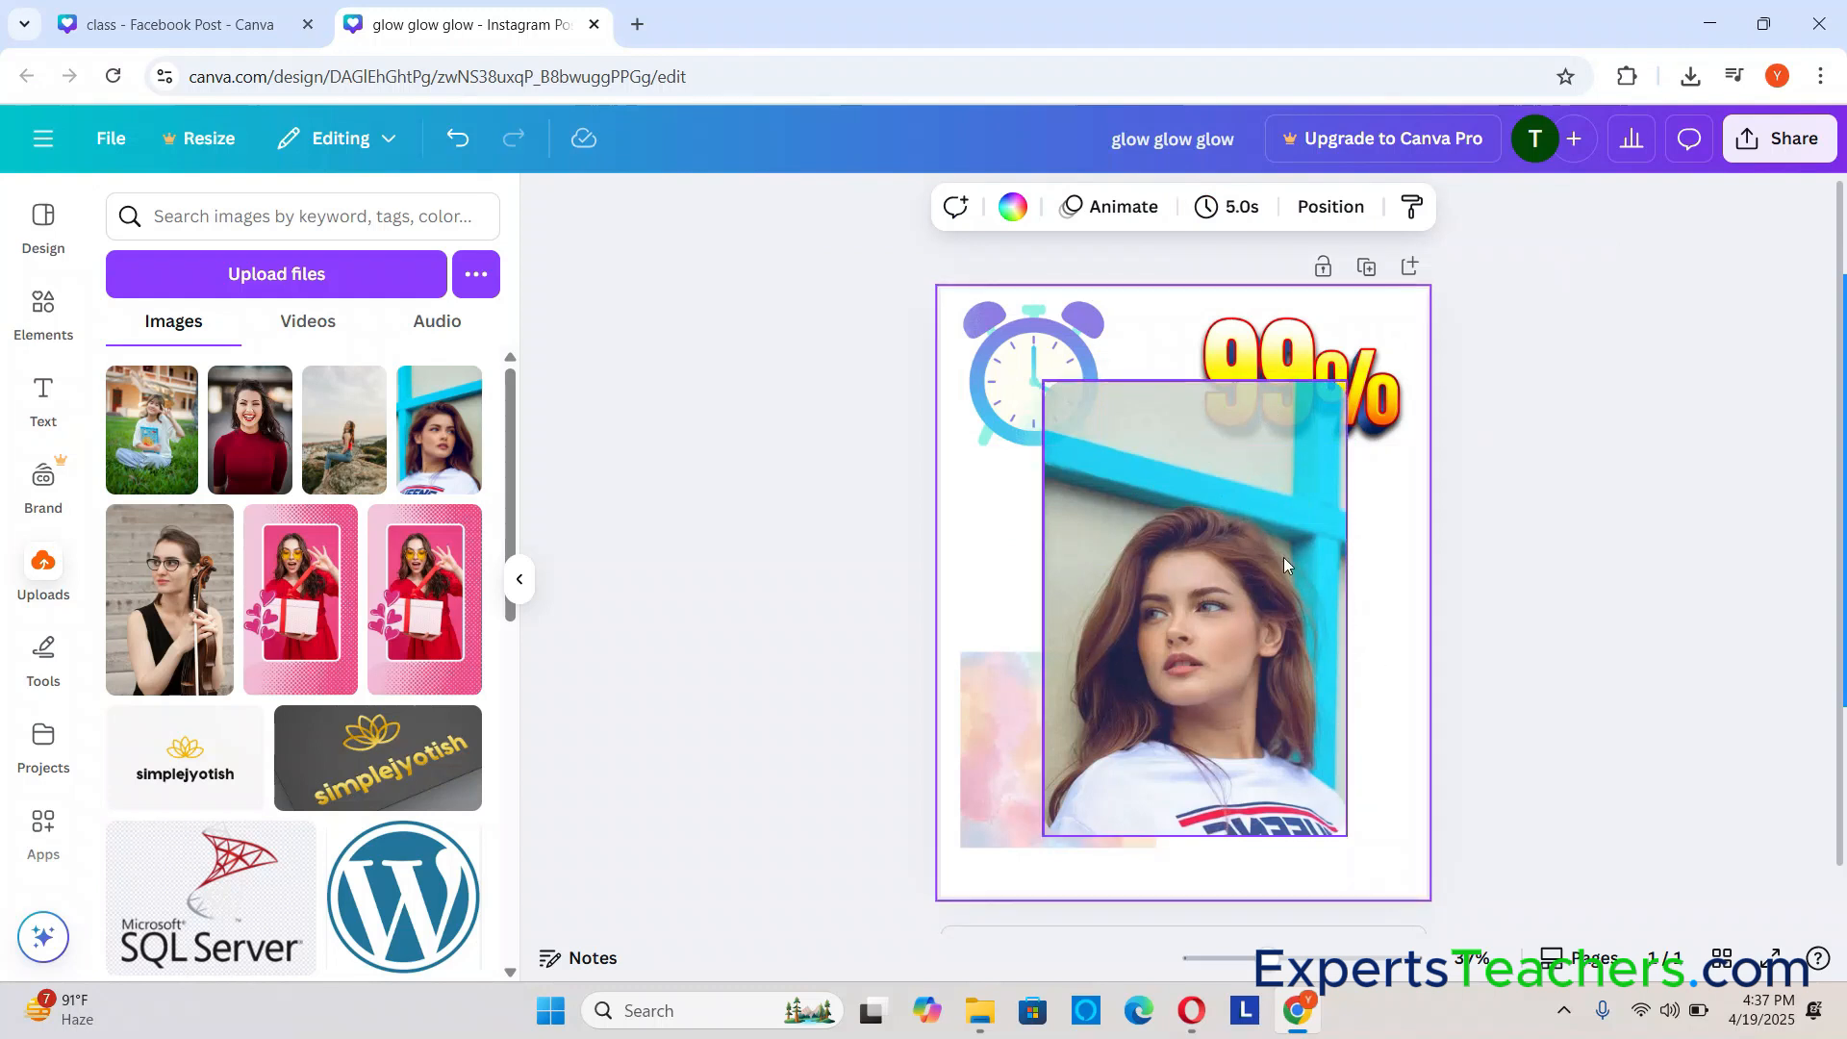
Step: Move the alarm clock to the locked photo's right edge and the pastel background behind the photo's middle
drag(1000, 411, 1300, 639)
click(1151, 616)
click(1001, 511)
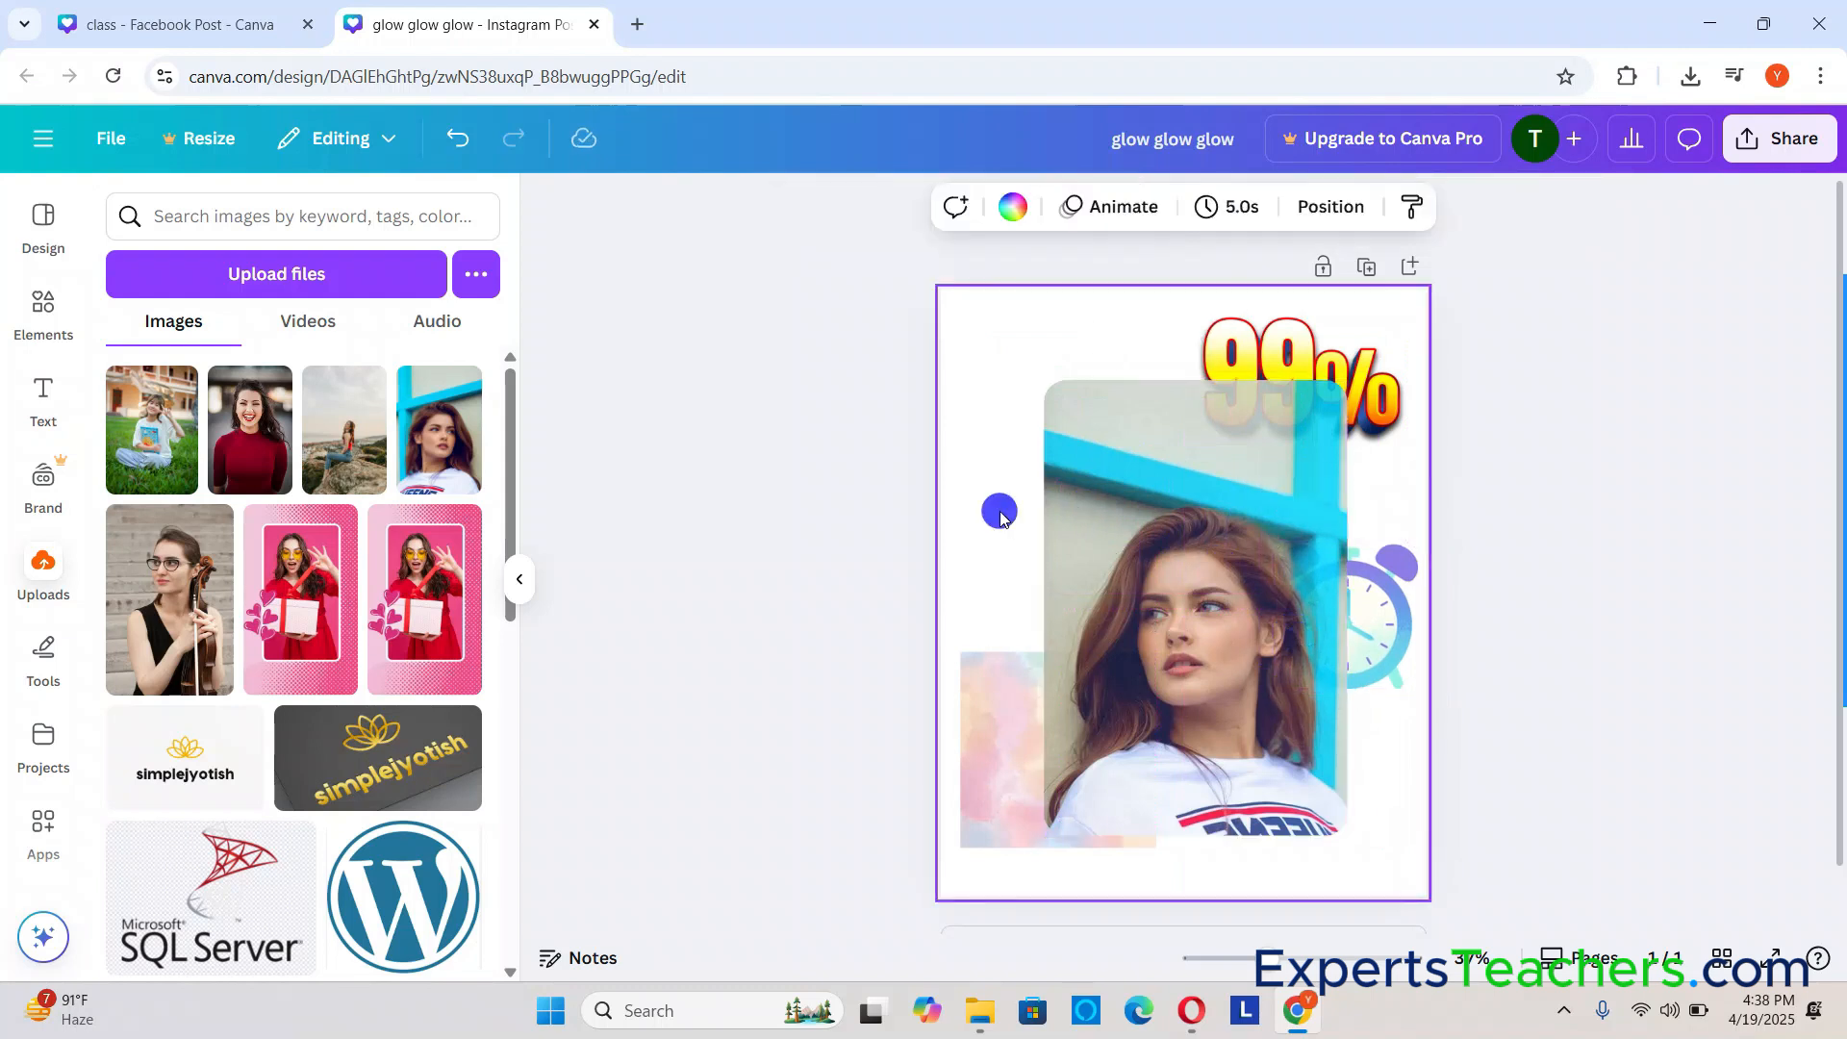
click(1005, 760)
drag(1005, 760, 1138, 568)
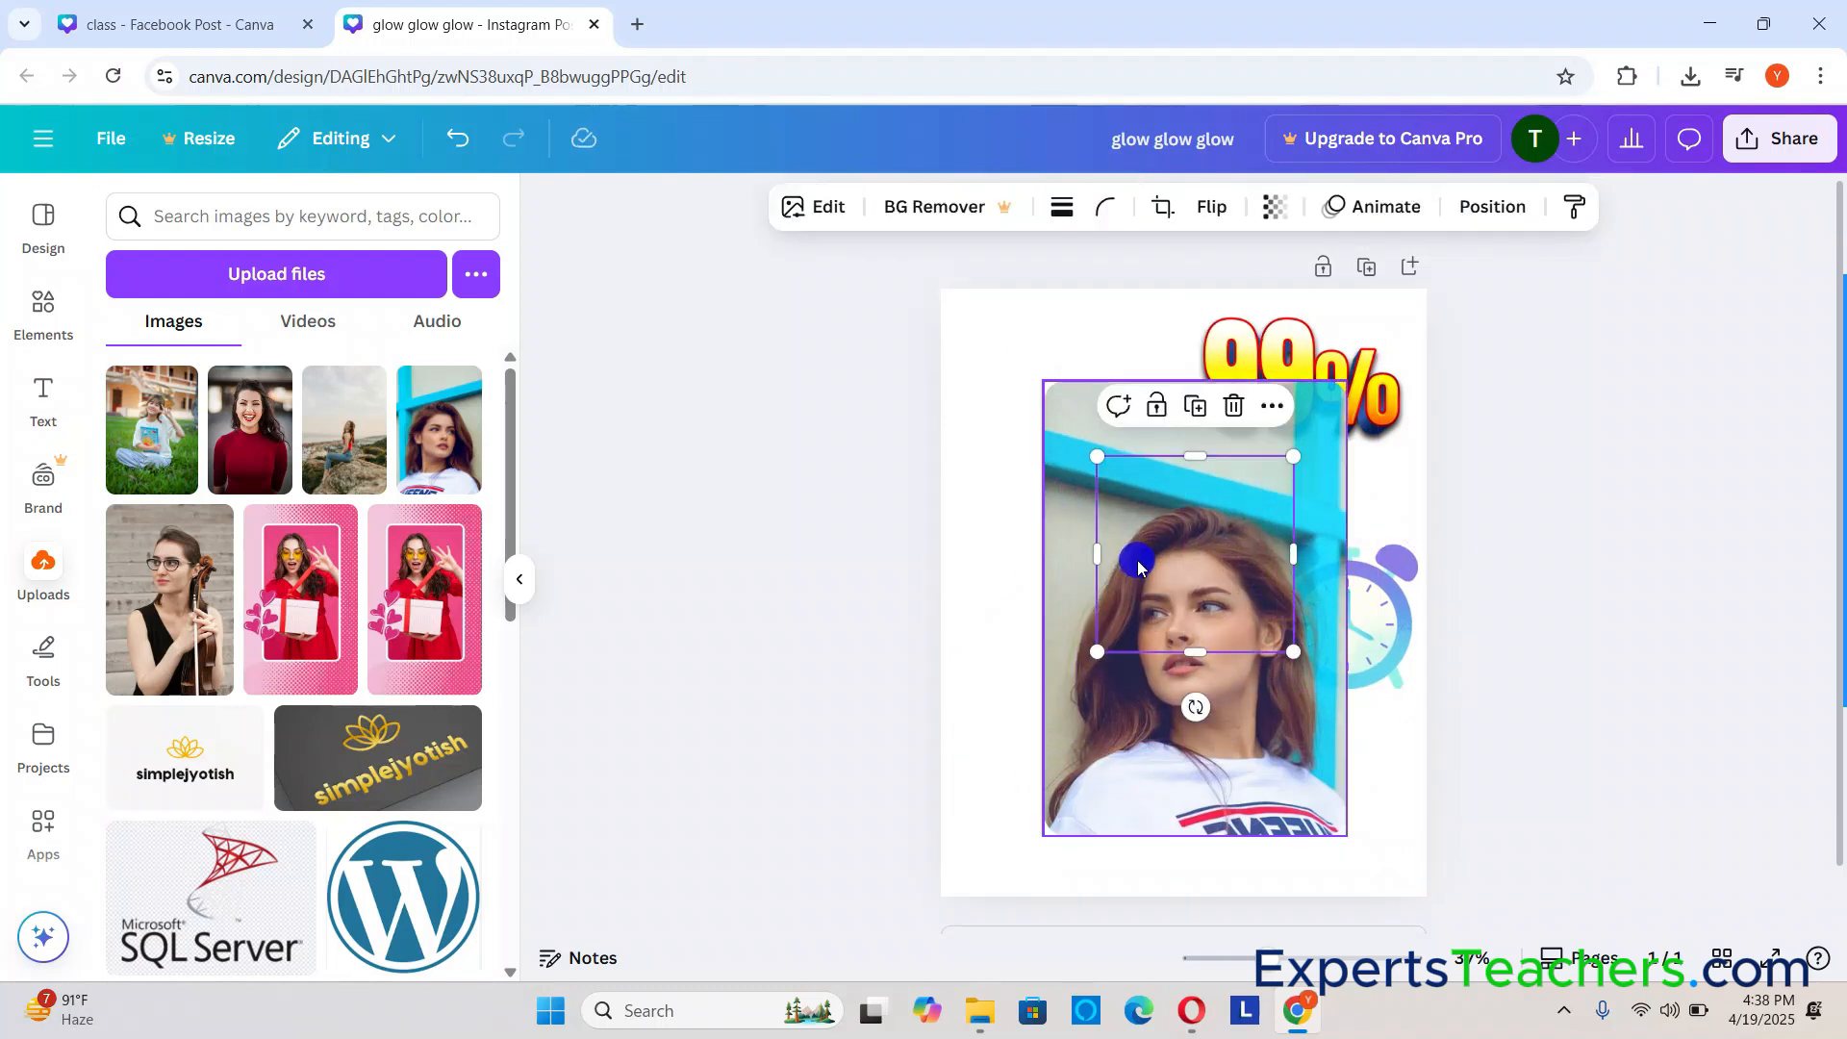
Step: Move the 99% graphic to the locked photo's lower left edge and the alarm clock behind the photo's upper right part
click(1313, 394)
drag(1313, 394, 1099, 554)
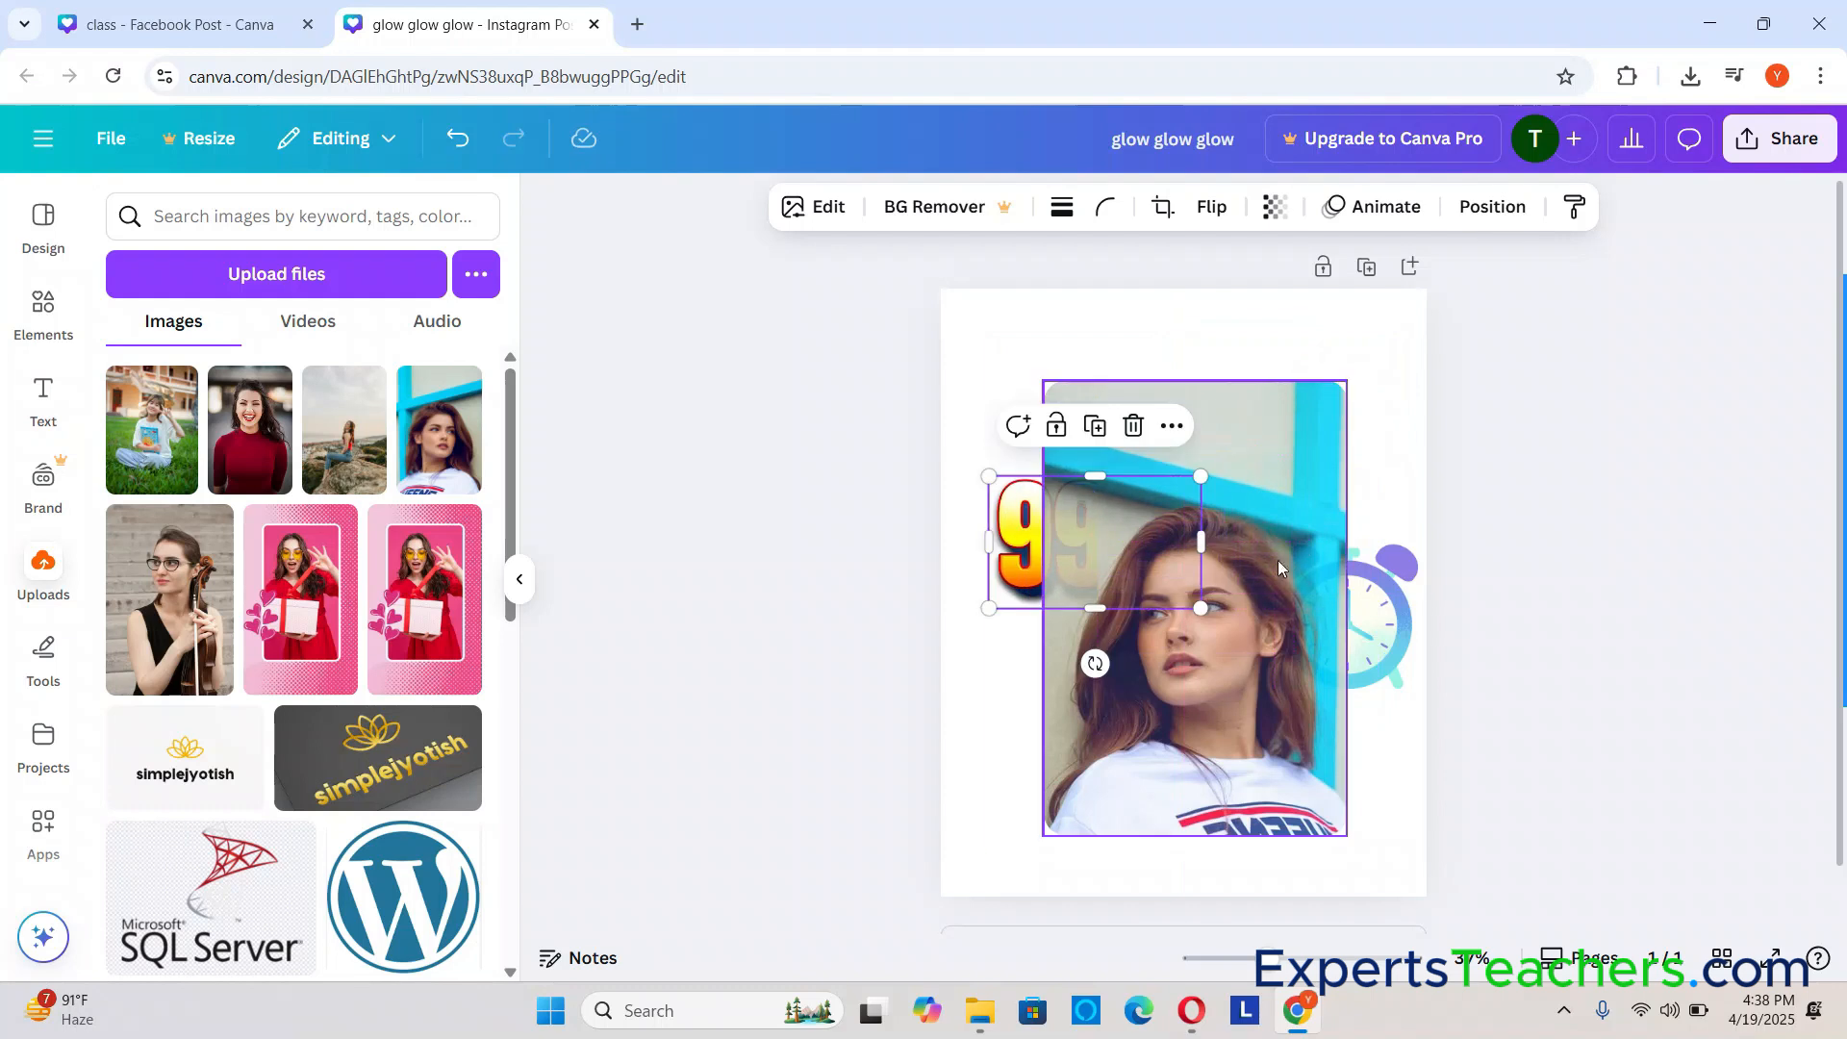
click(1376, 617)
drag(1375, 617, 1283, 490)
click(996, 537)
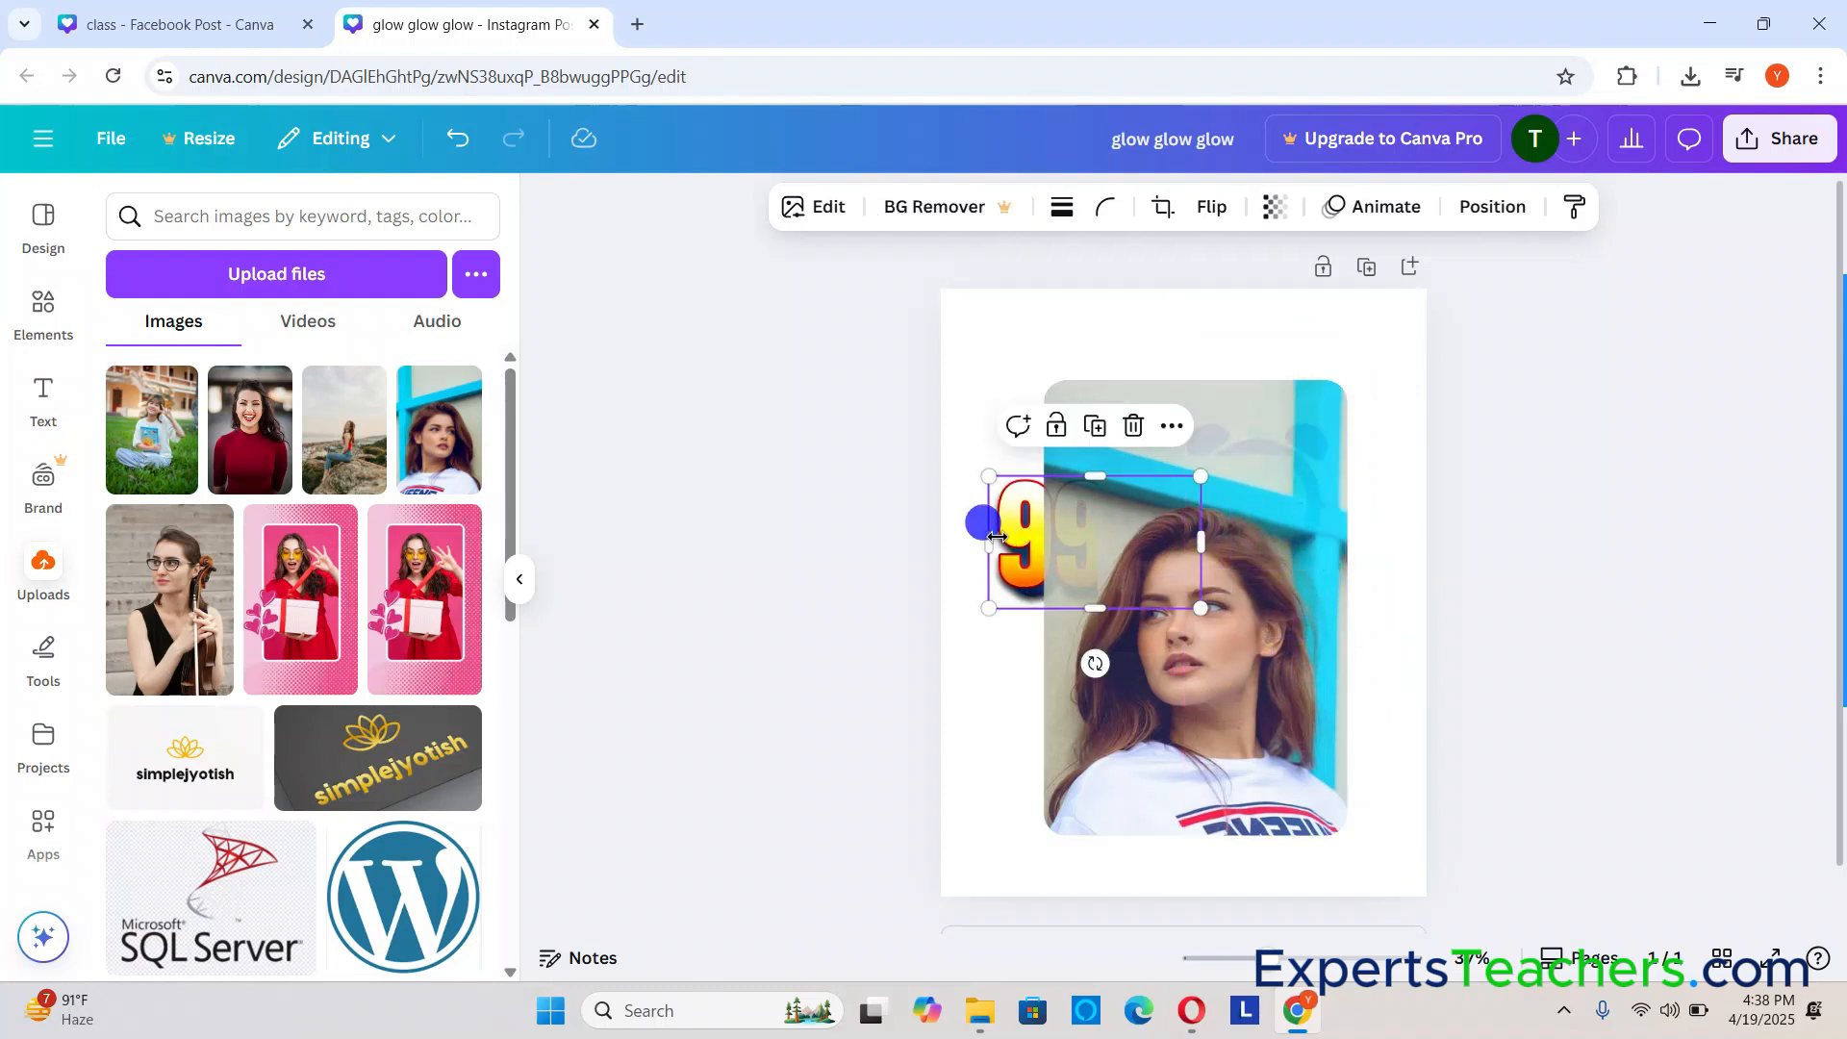
drag(997, 536, 998, 728)
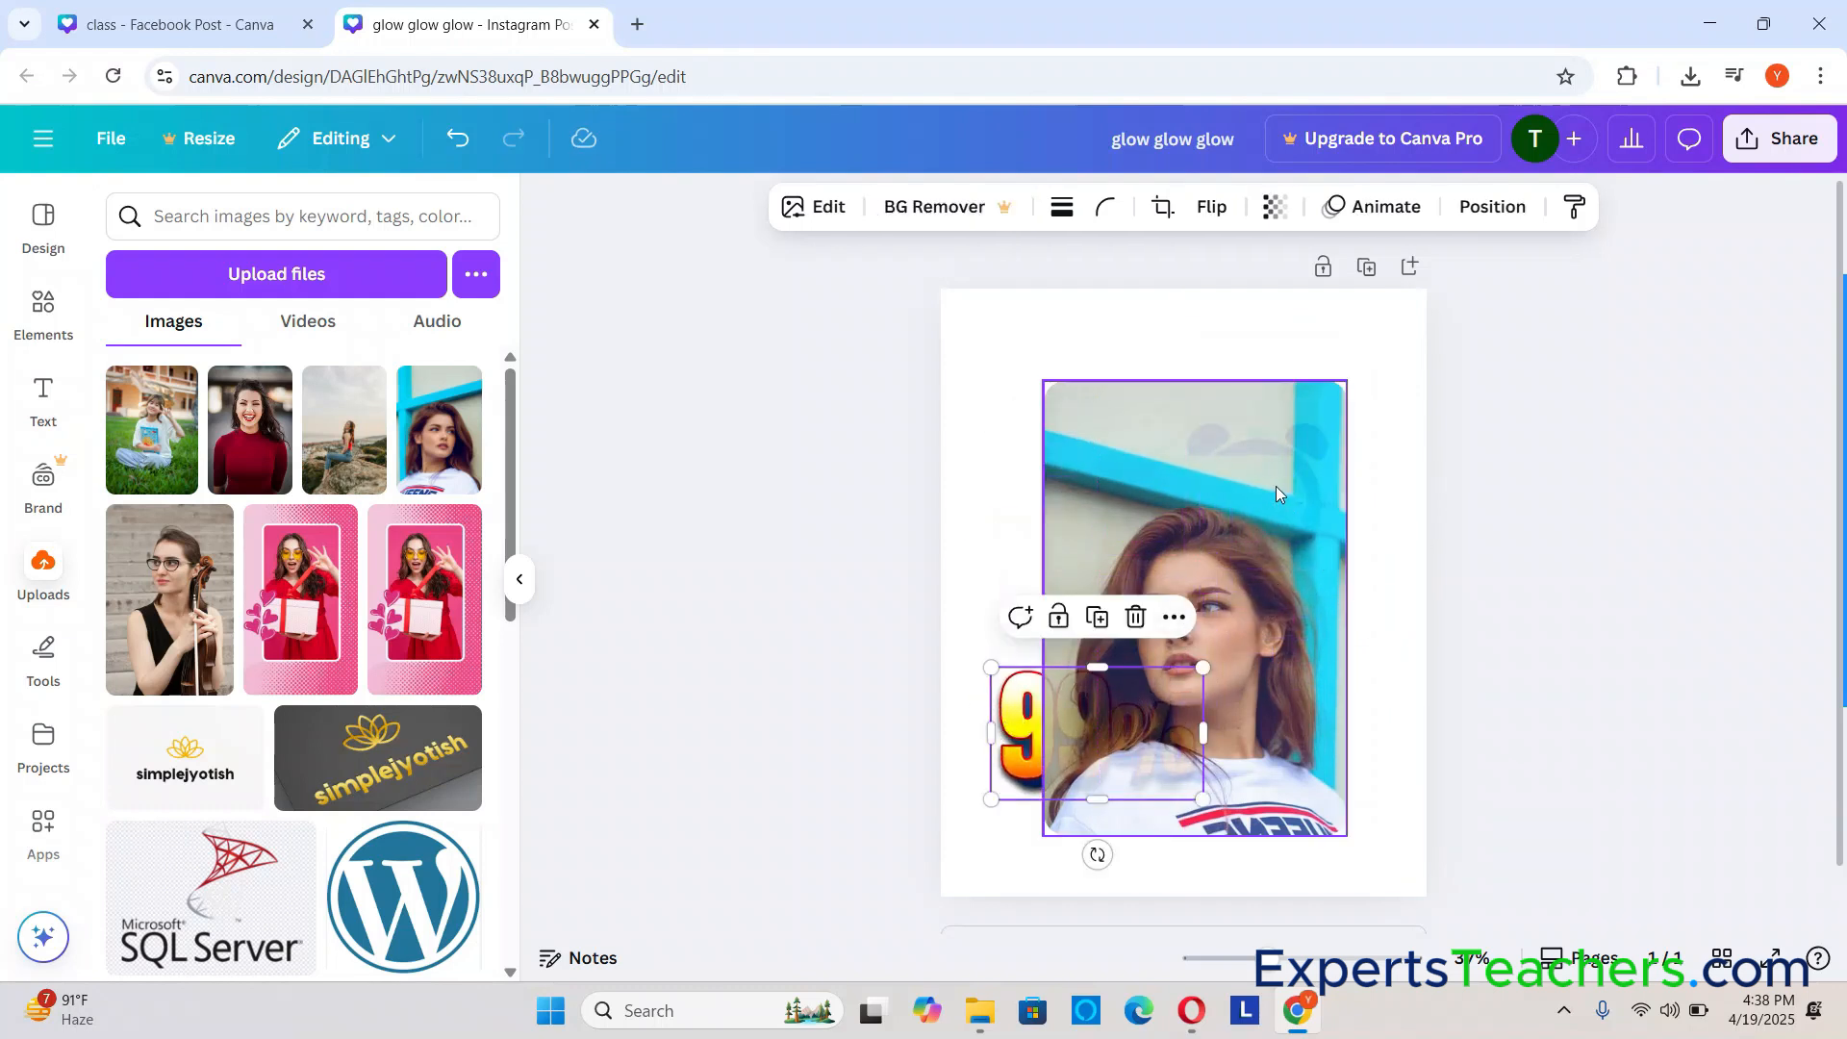
Step: Arrange the graphics around the photo, with the alarm clock at the page's upper right, 99% at the upper left and the pastel background at the lower left
ctrl+click(1275, 487)
drag(1316, 453, 1405, 325)
click(1018, 728)
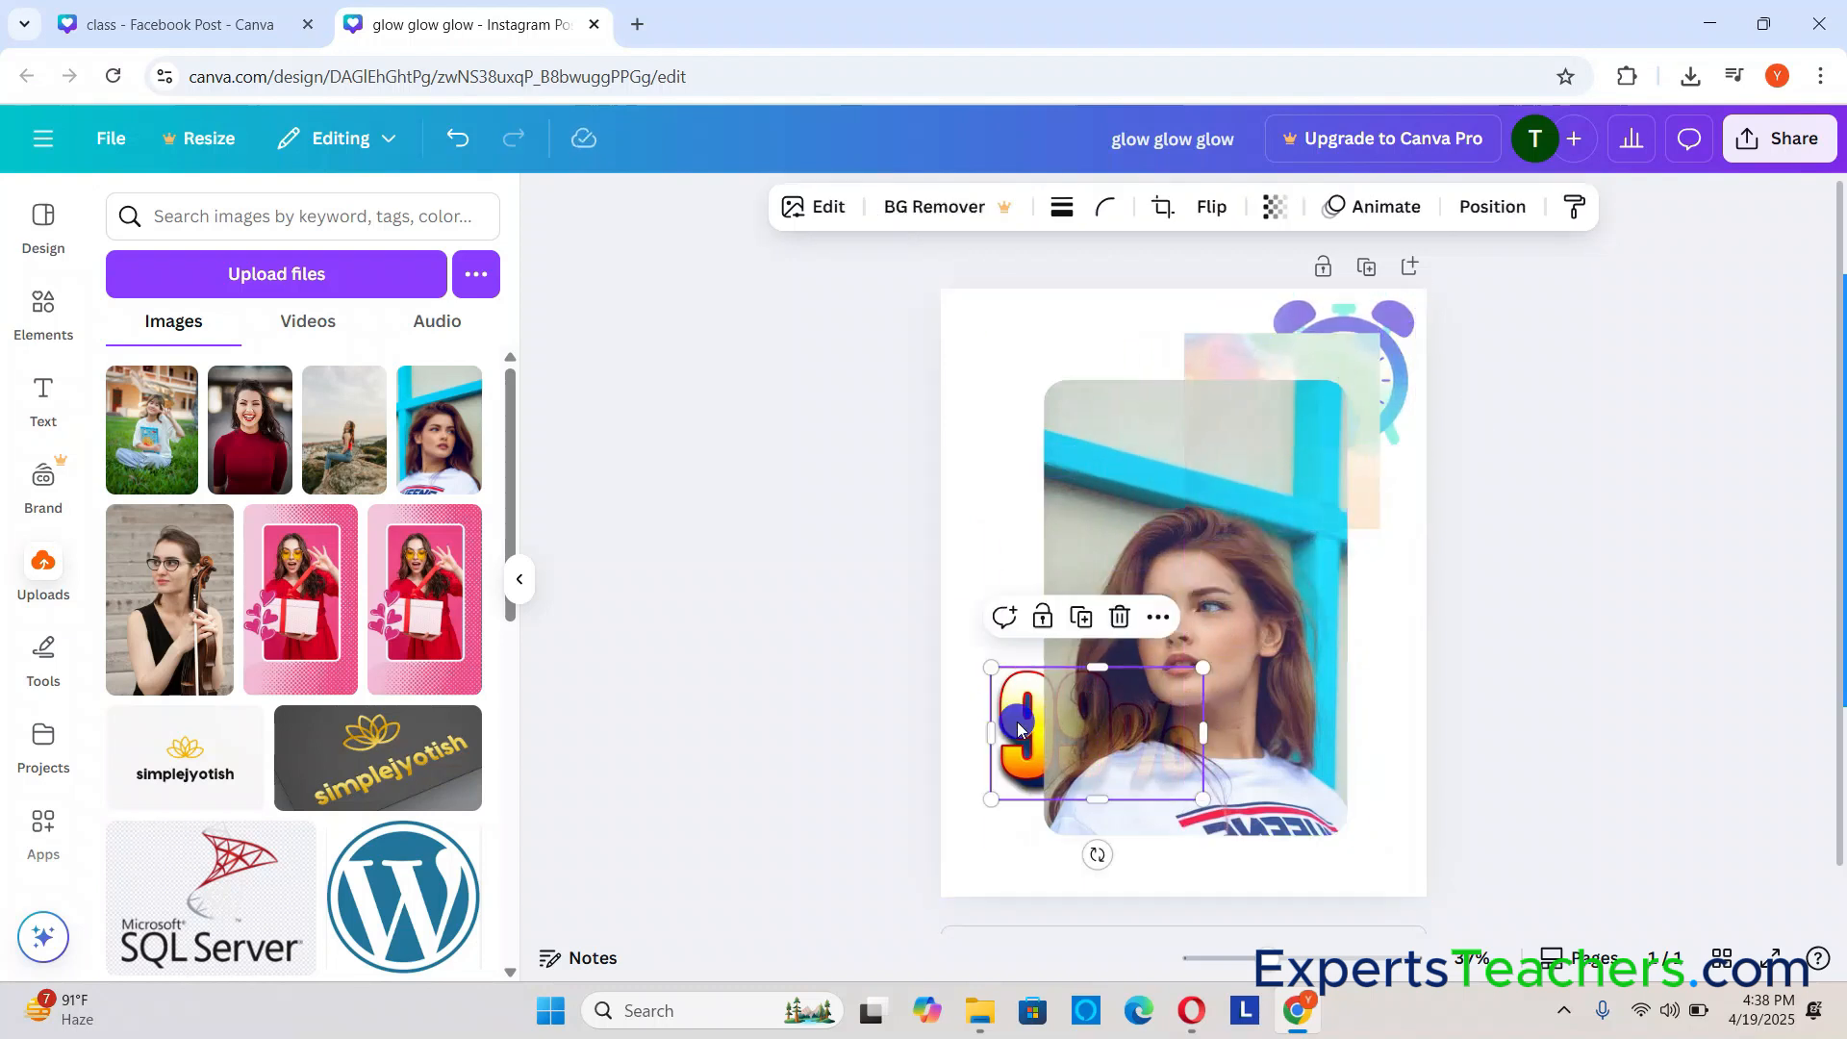
drag(1018, 728, 980, 377)
click(1392, 626)
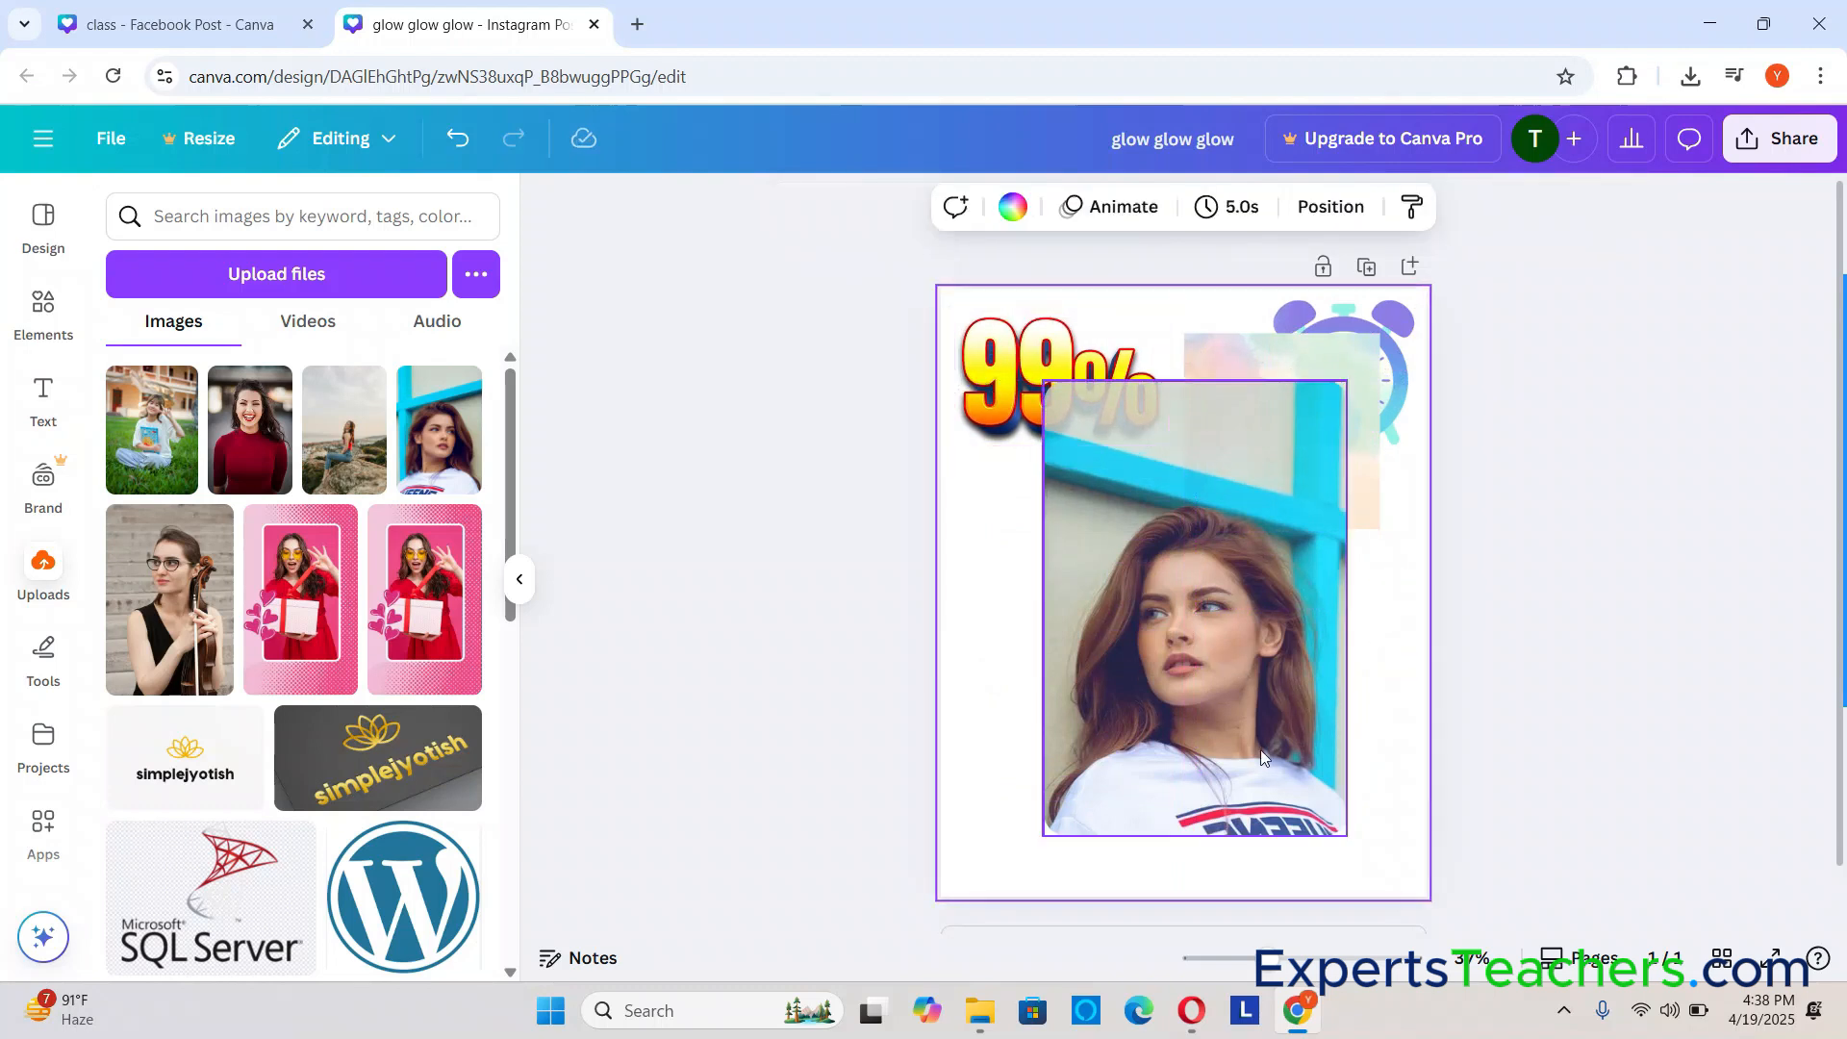
drag(1372, 487, 1169, 803)
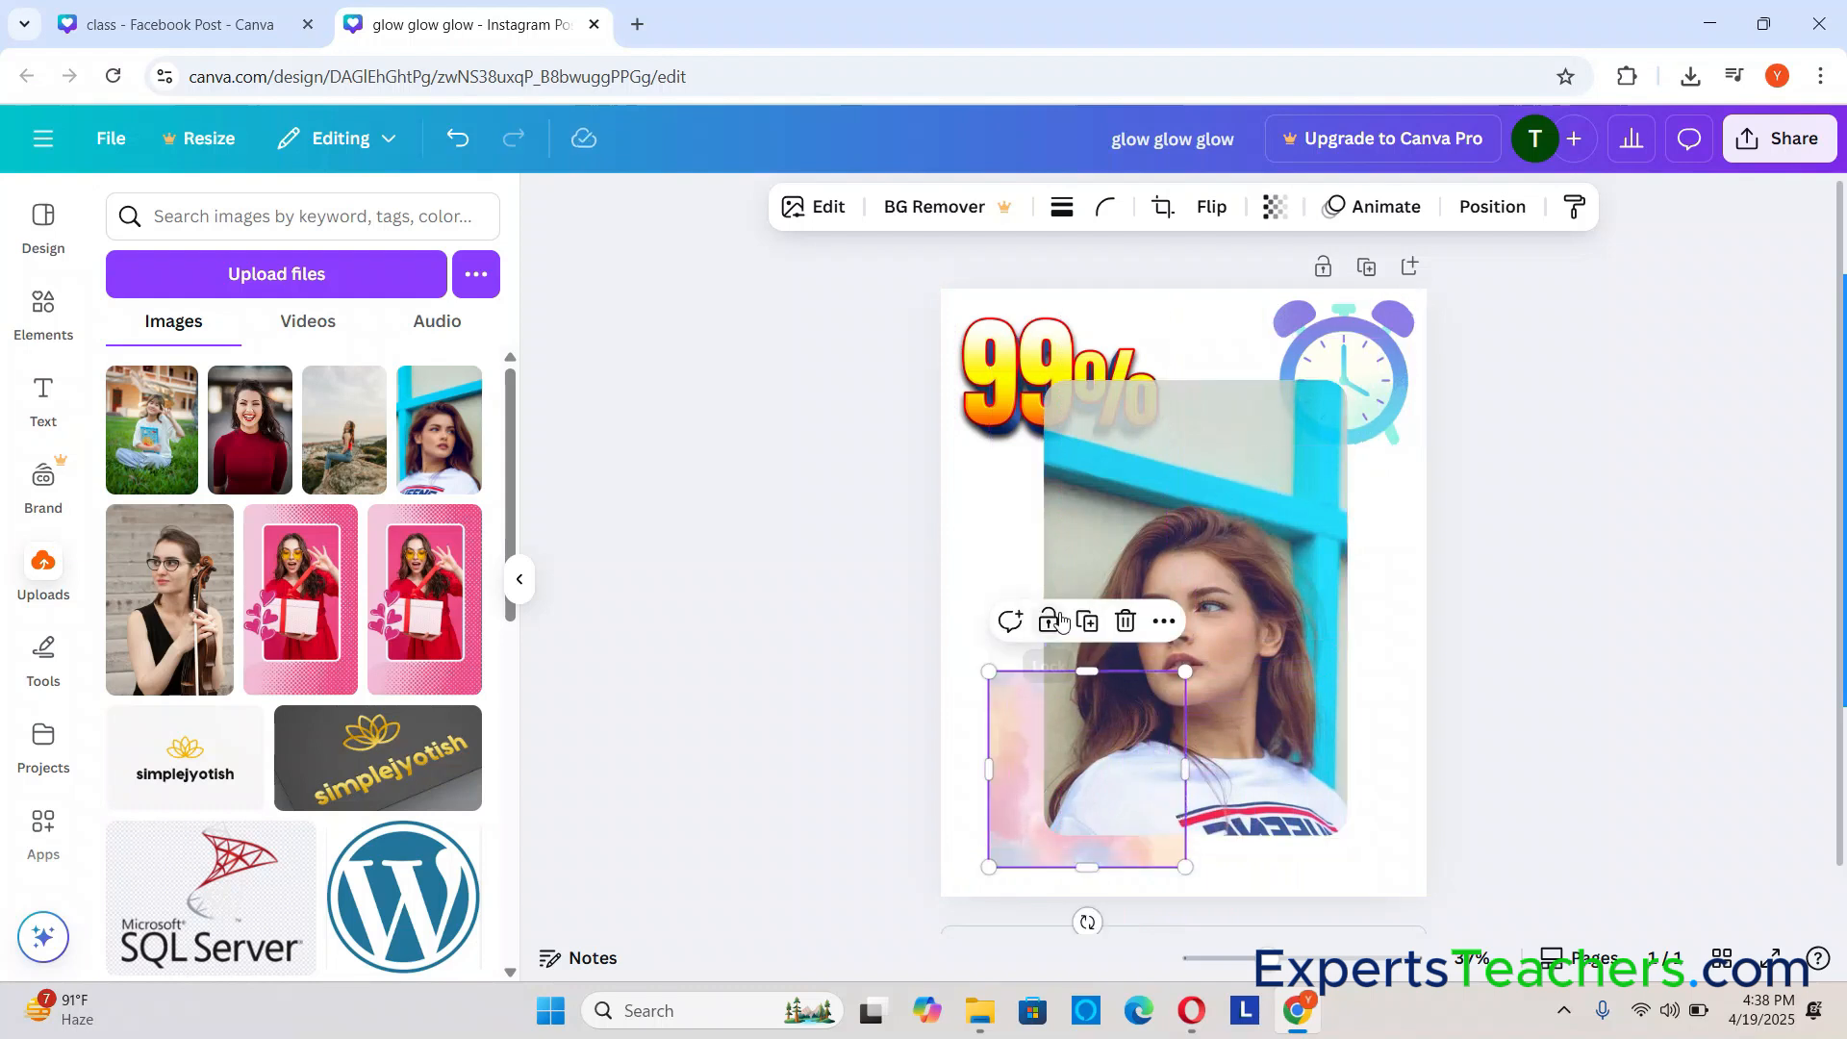
Step: Unlock the woman's photo and select it for editing
click(1245, 488)
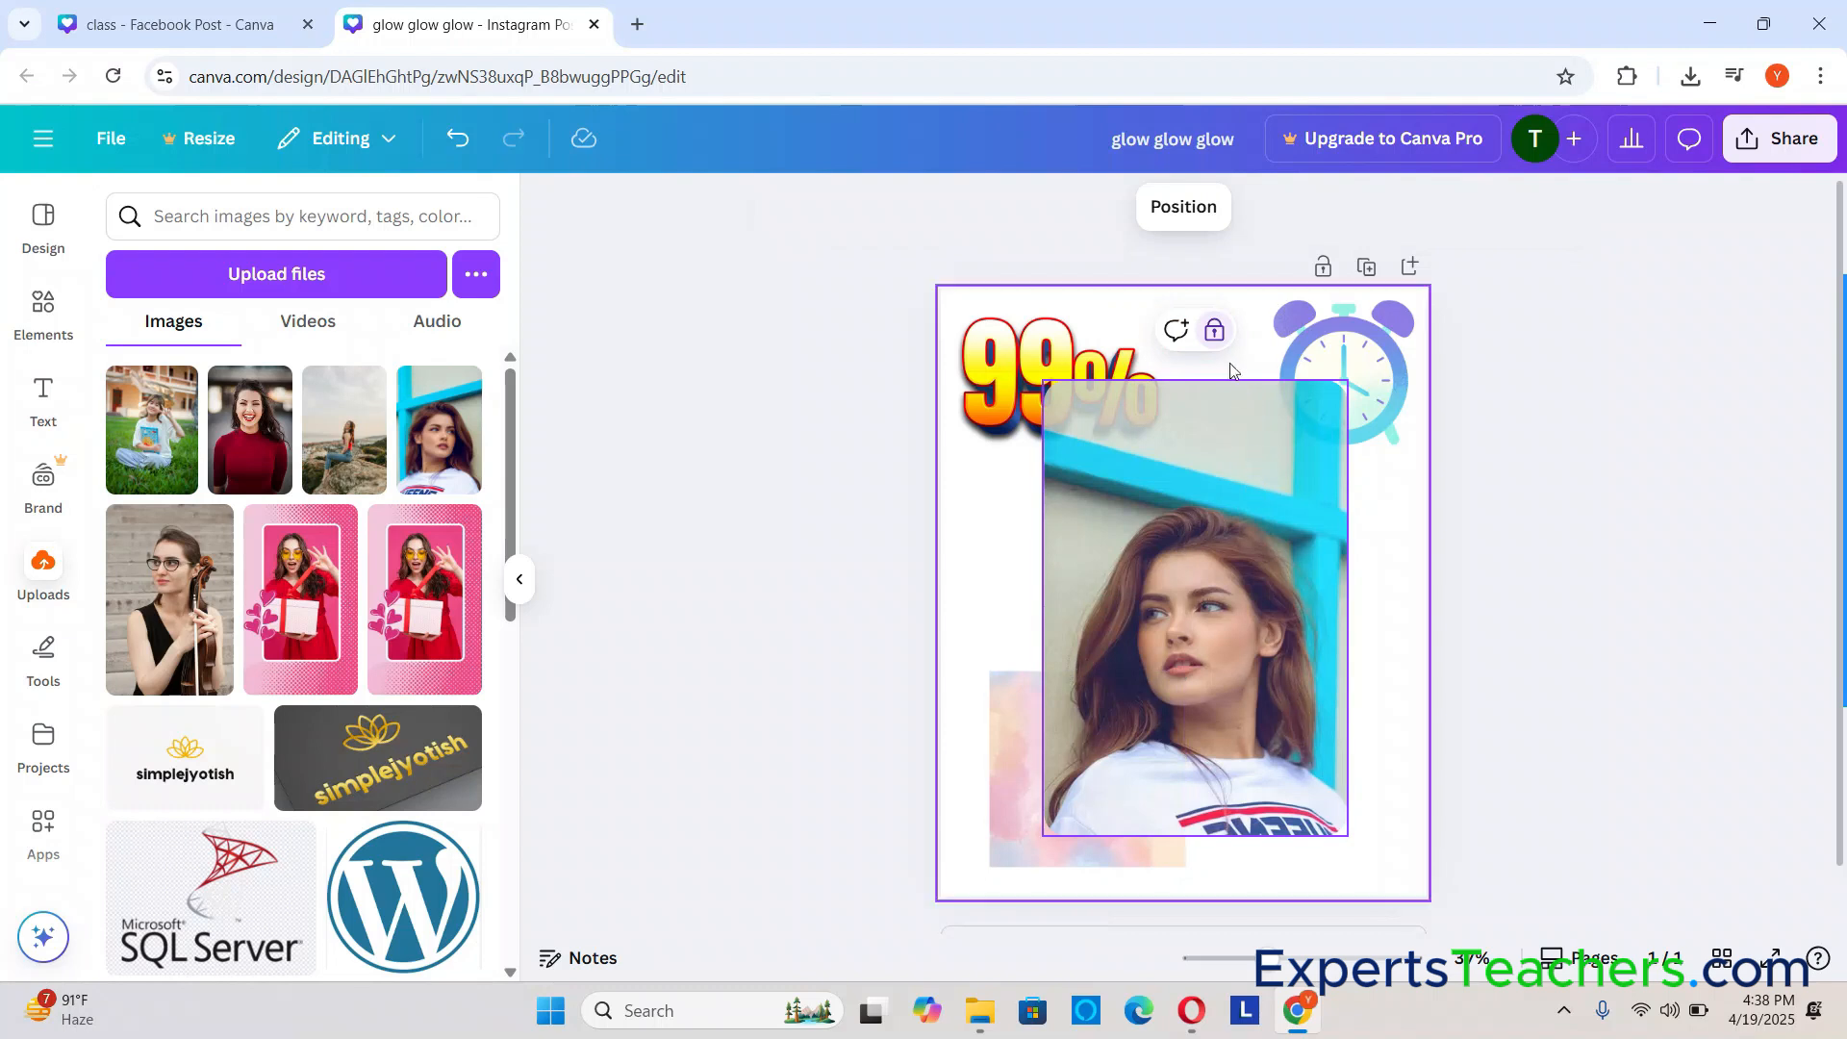
click(1214, 331)
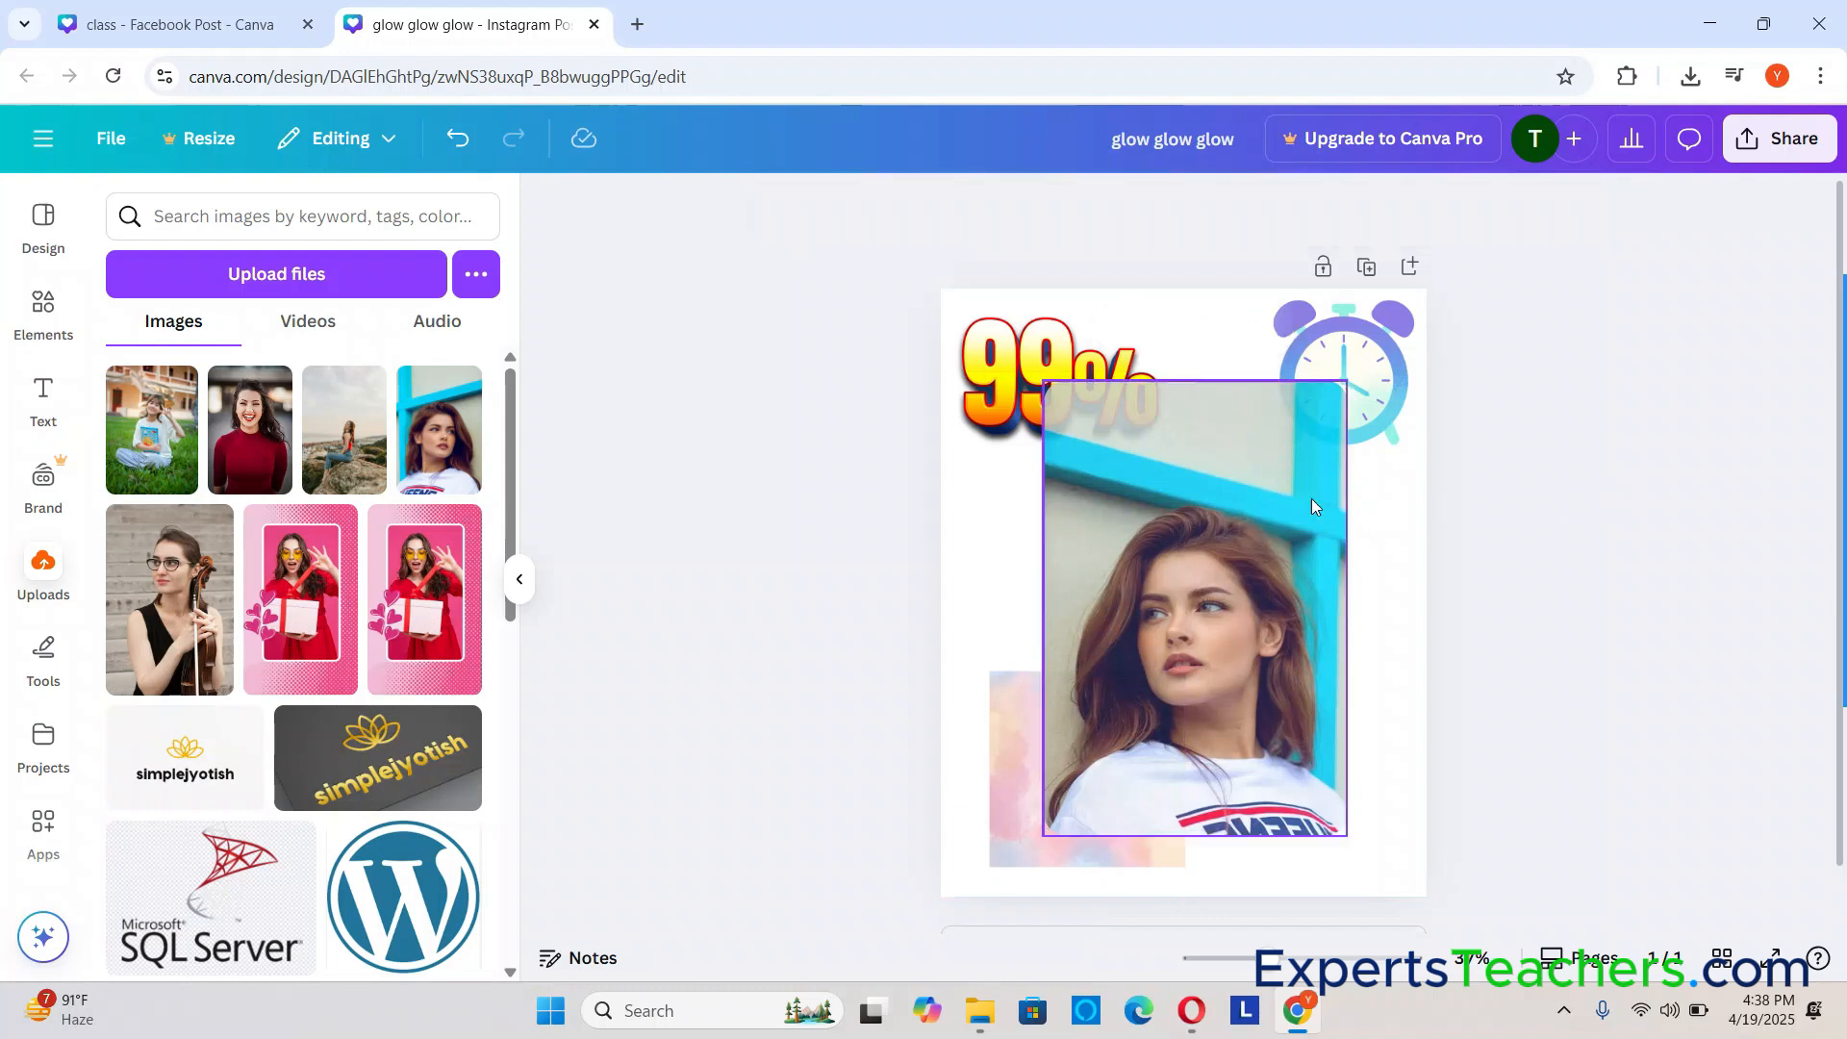
click(1157, 520)
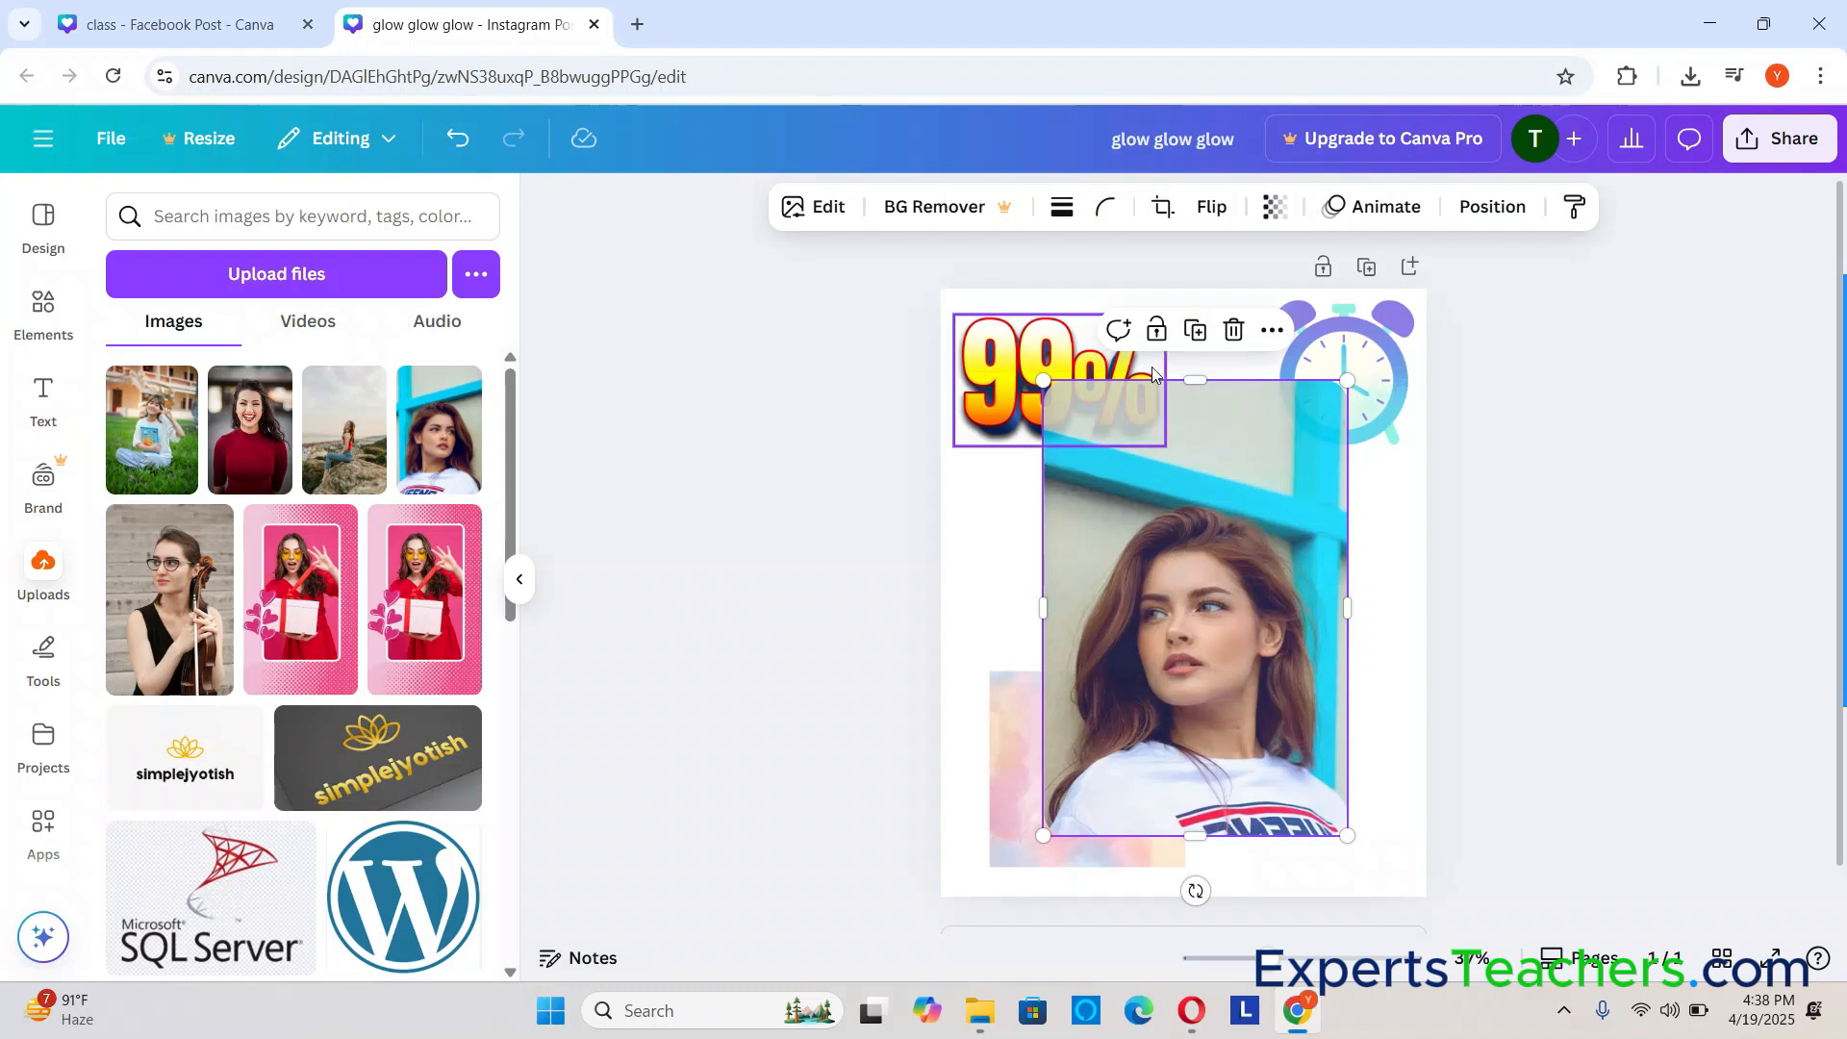
Step: Check the layer-order options available for the woman's photo, then leave nothing selected on the page
right_click(1159, 485)
mouse_move(1166, 472)
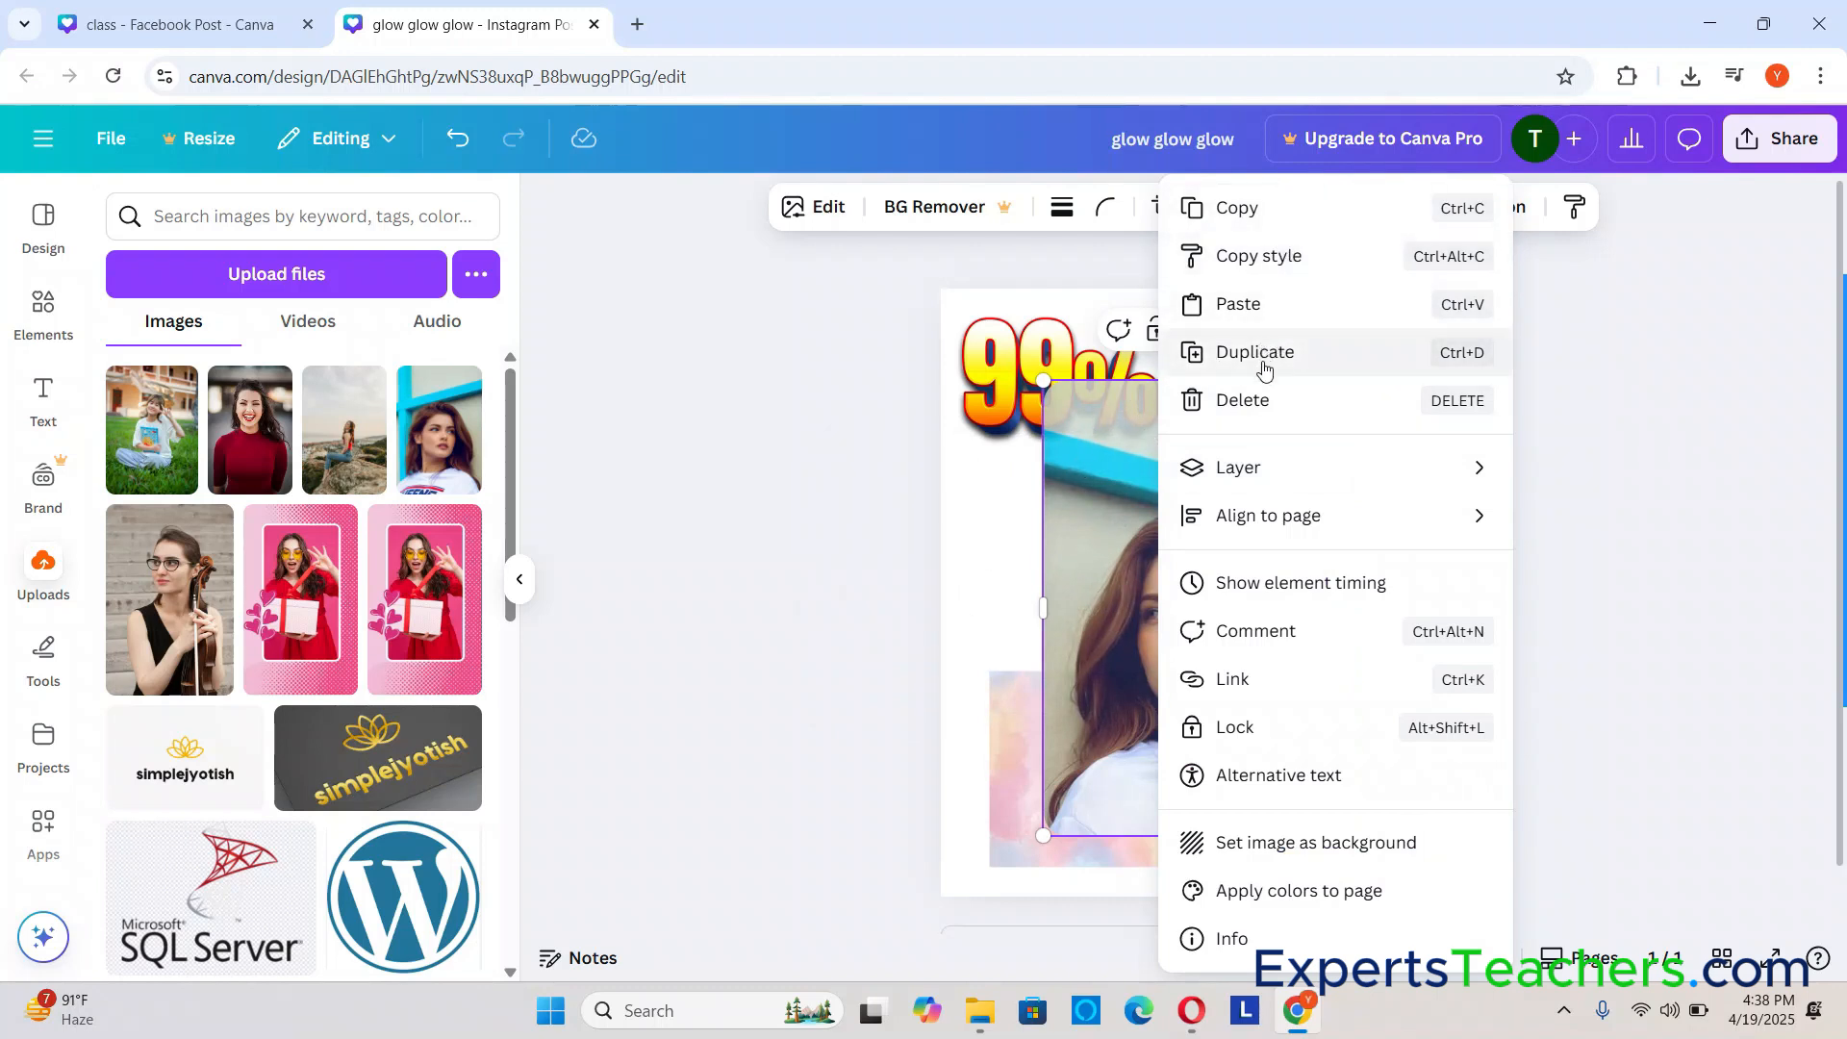
mouse_move(1319, 491)
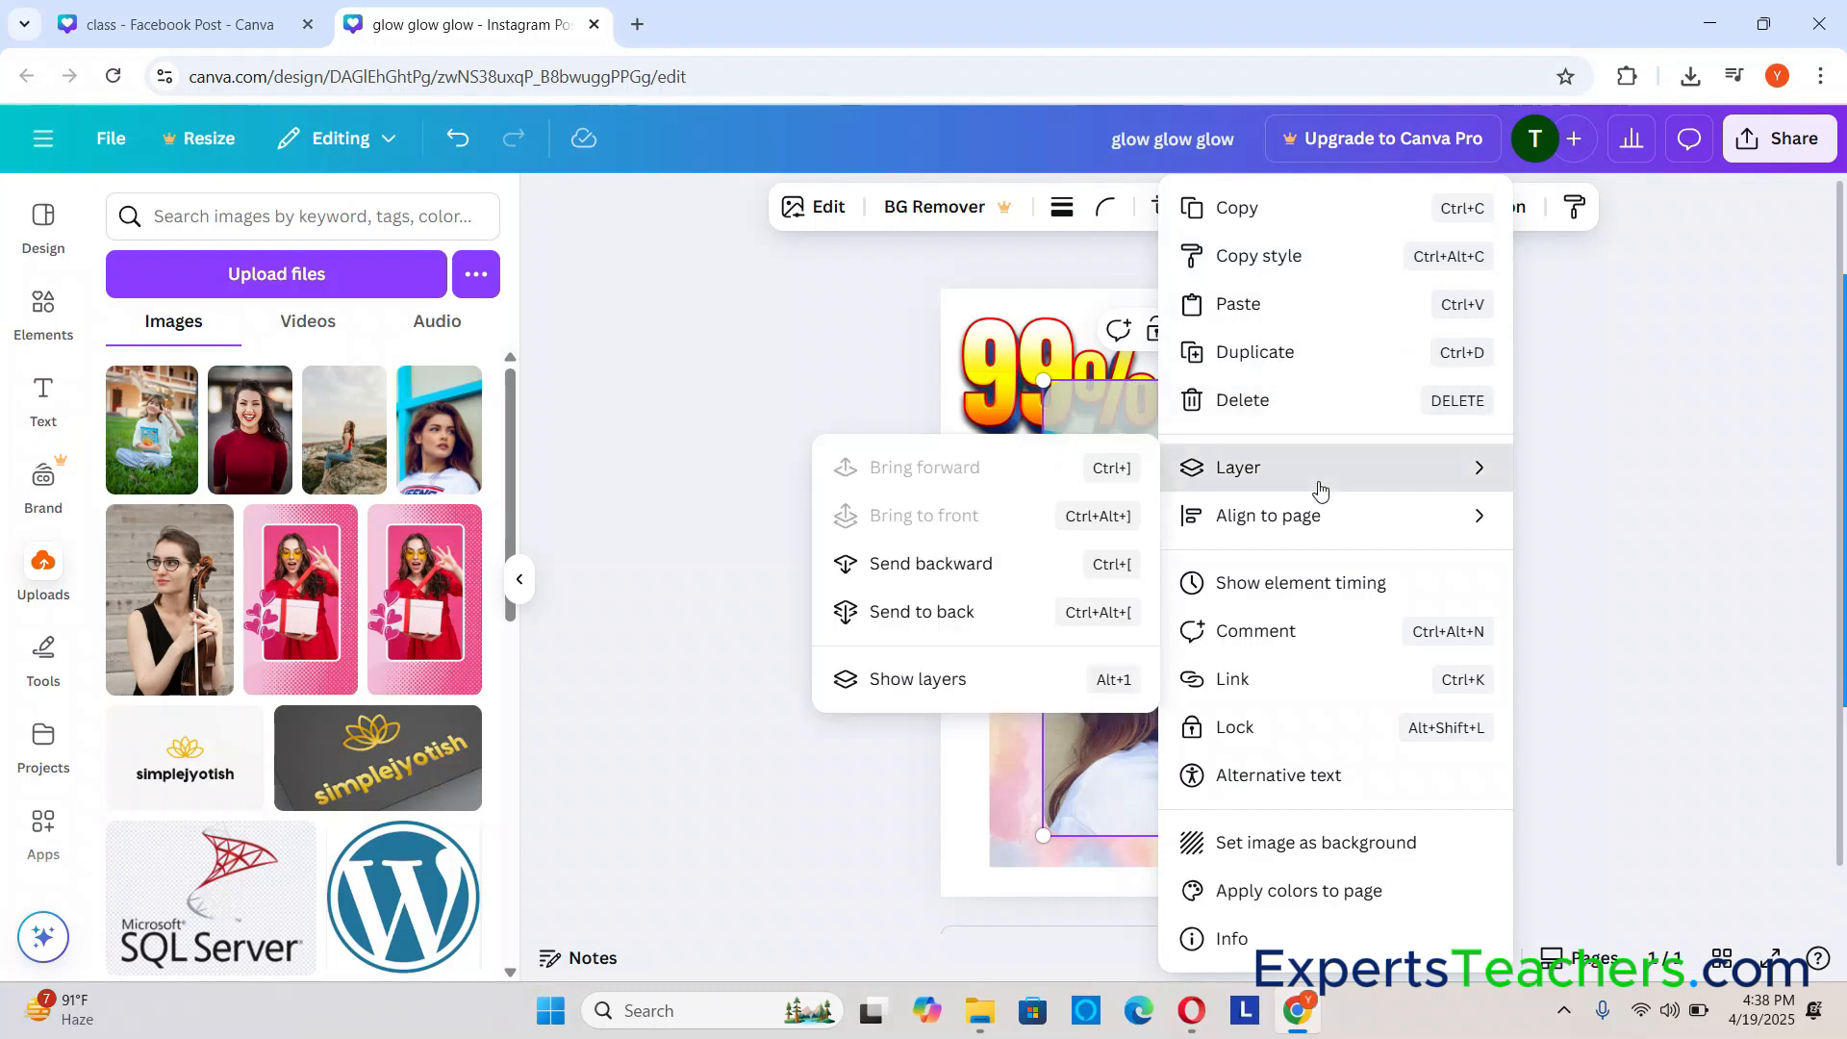
click(1658, 471)
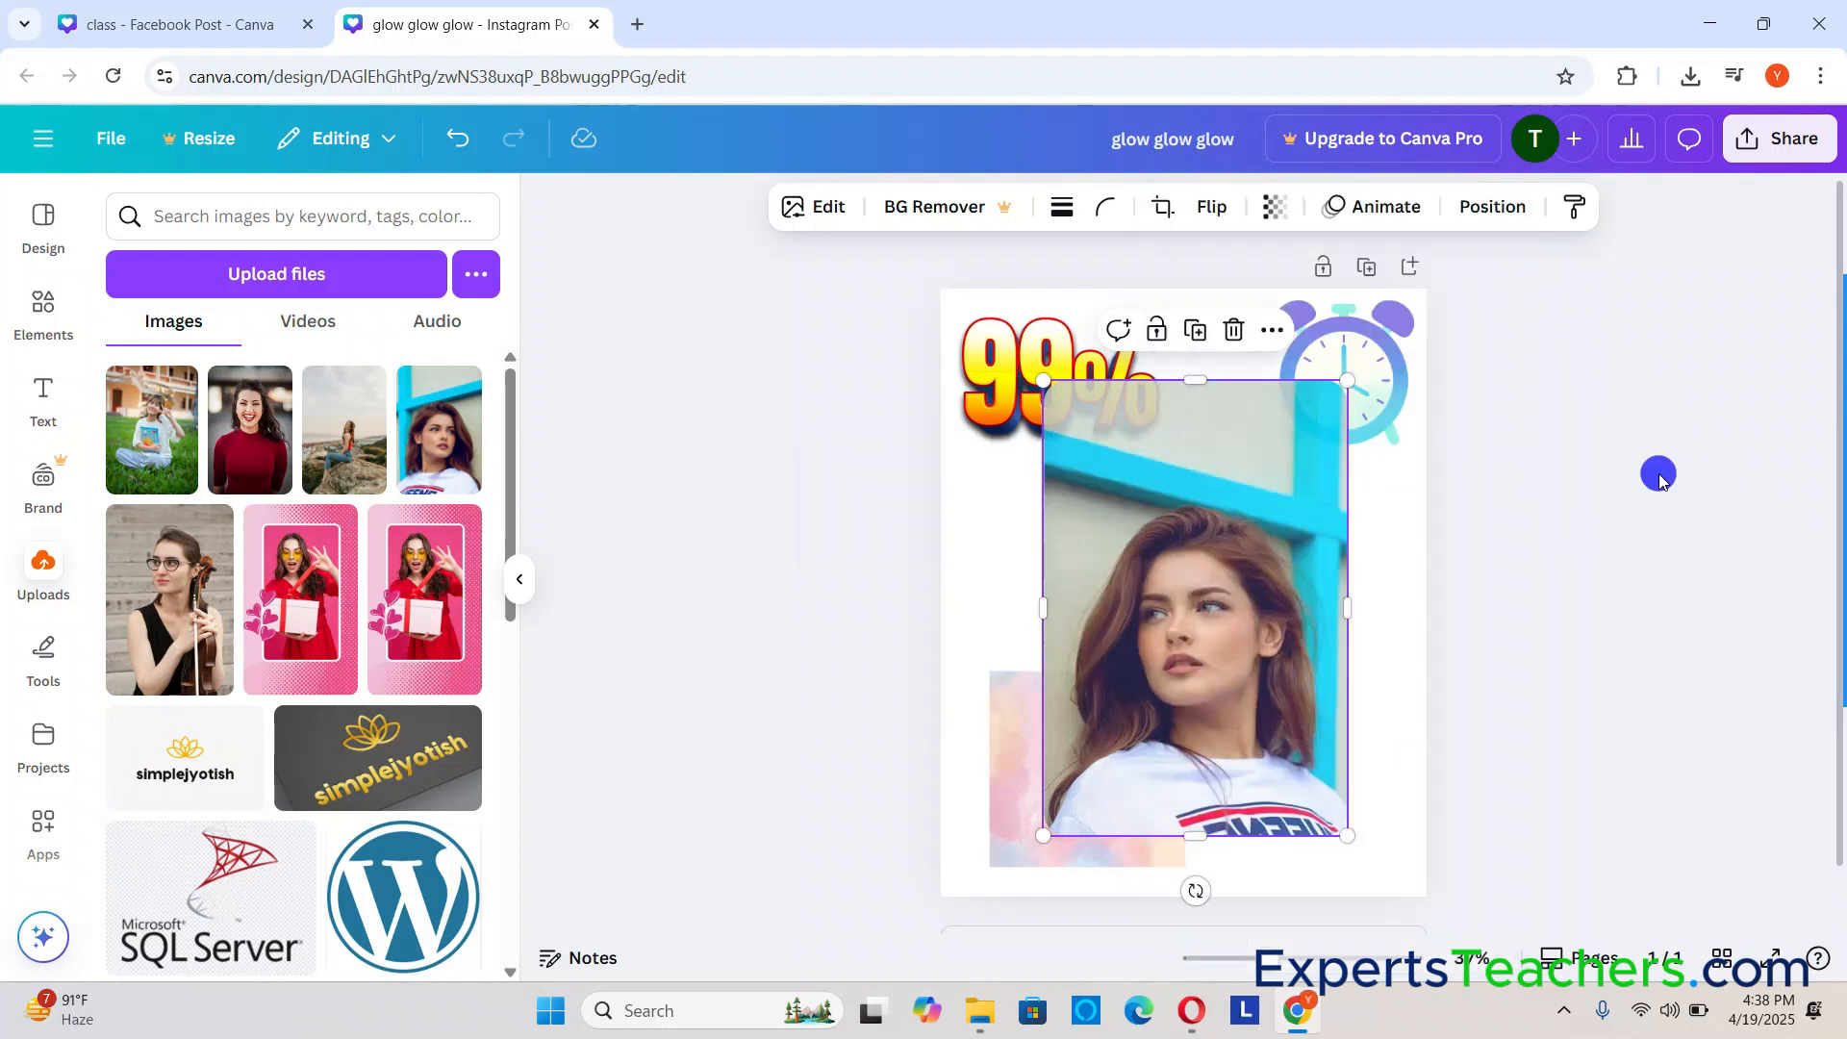
click(1620, 528)
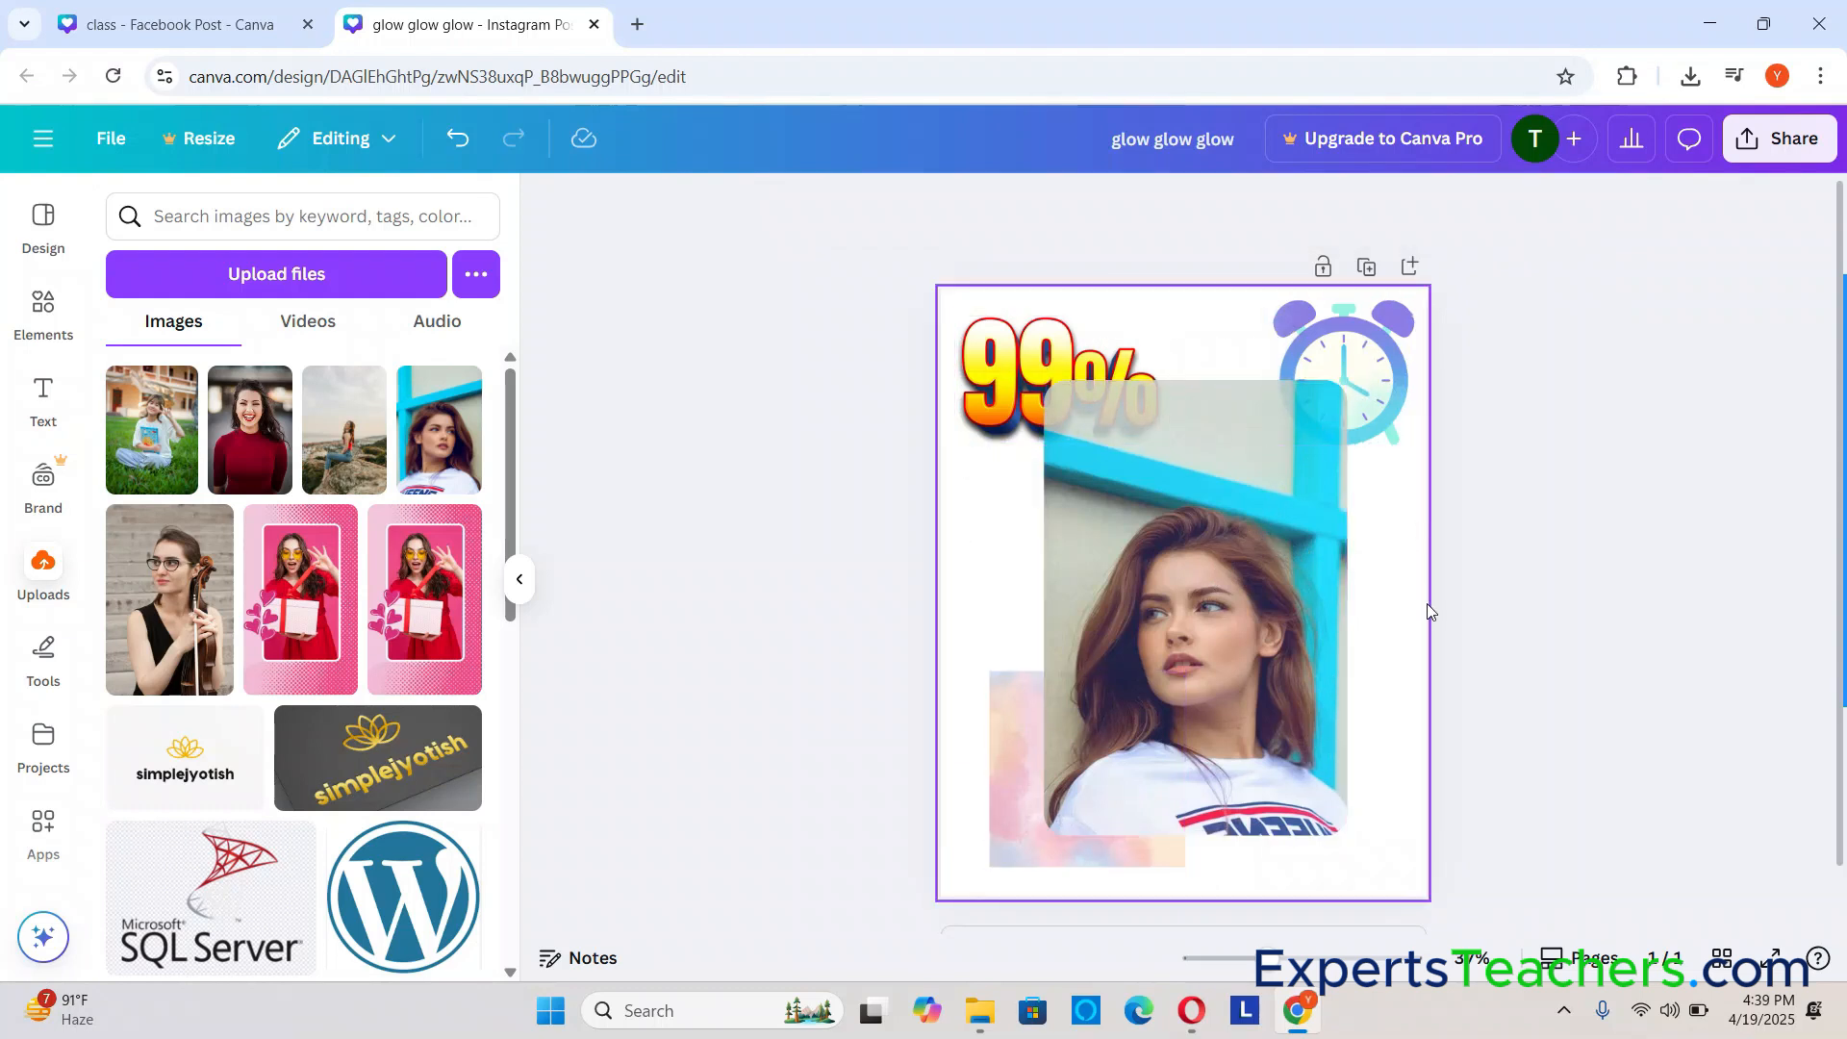
Step: Enlarge the pastel background to cover most of the page and move it to the page's upper left corner
click(1020, 781)
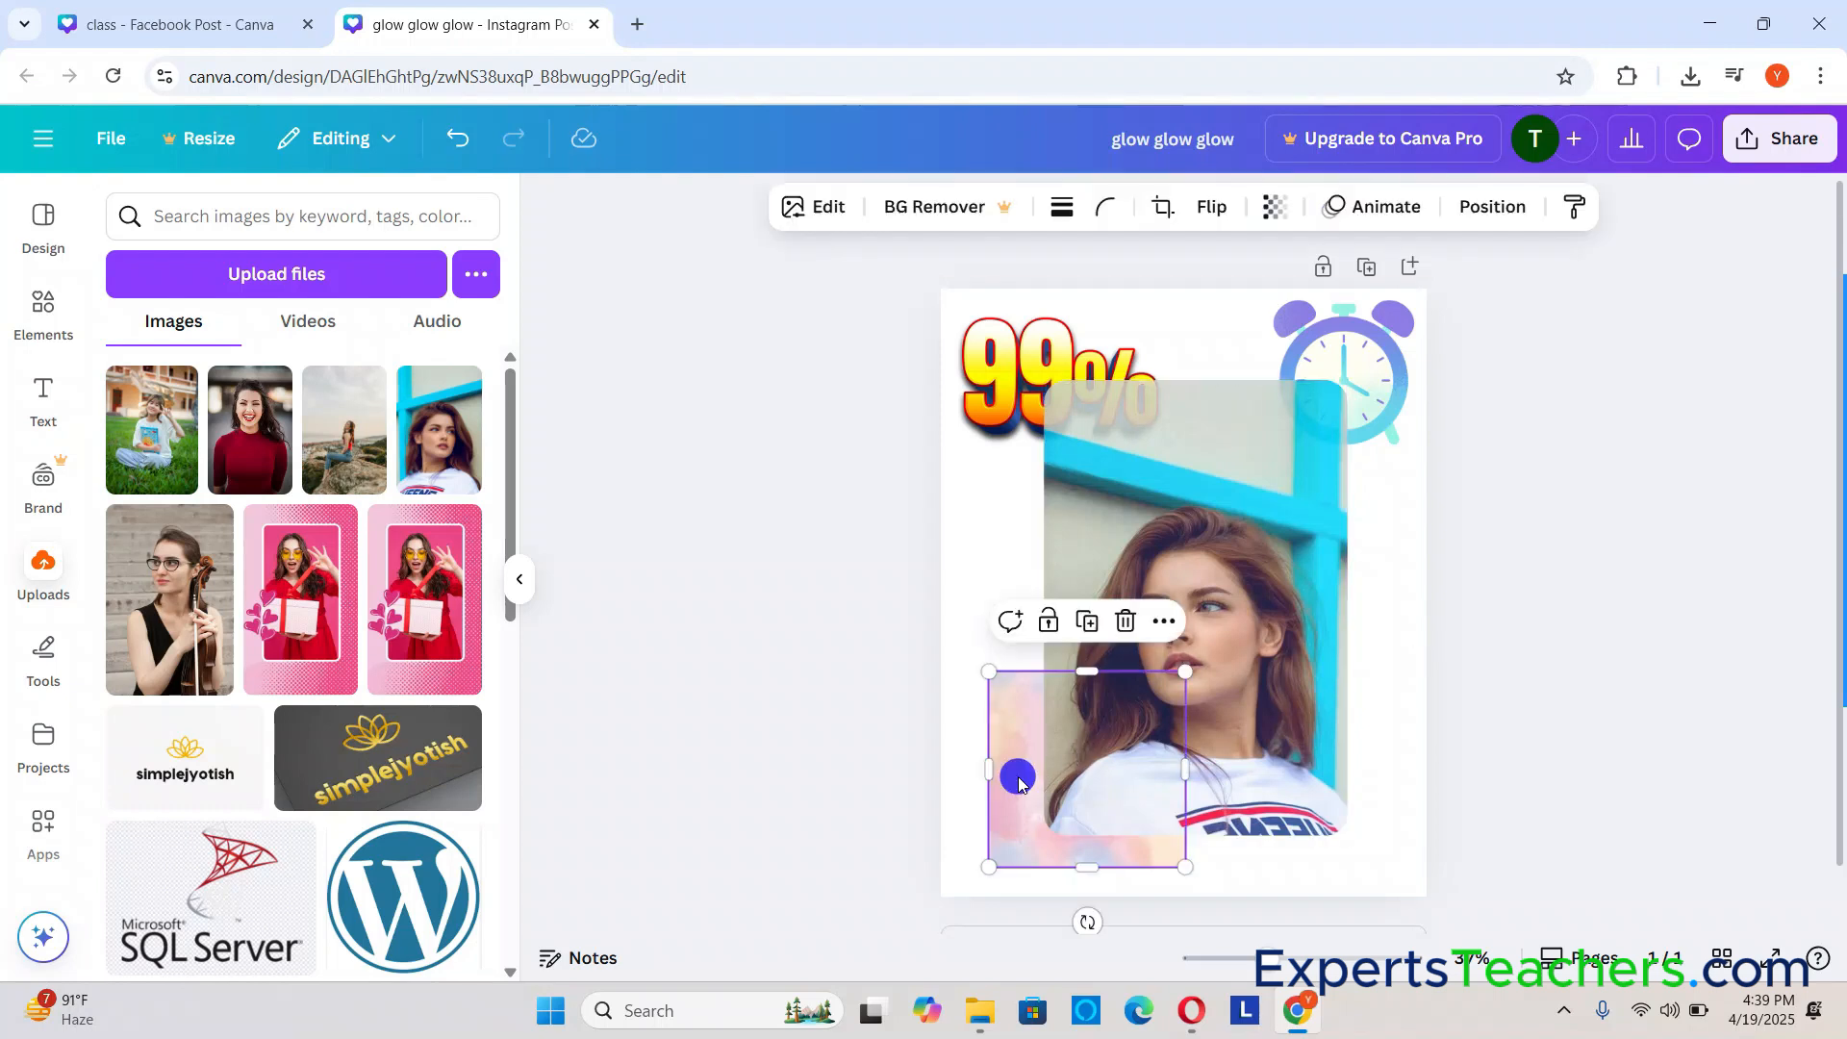
drag(1186, 671, 1446, 166)
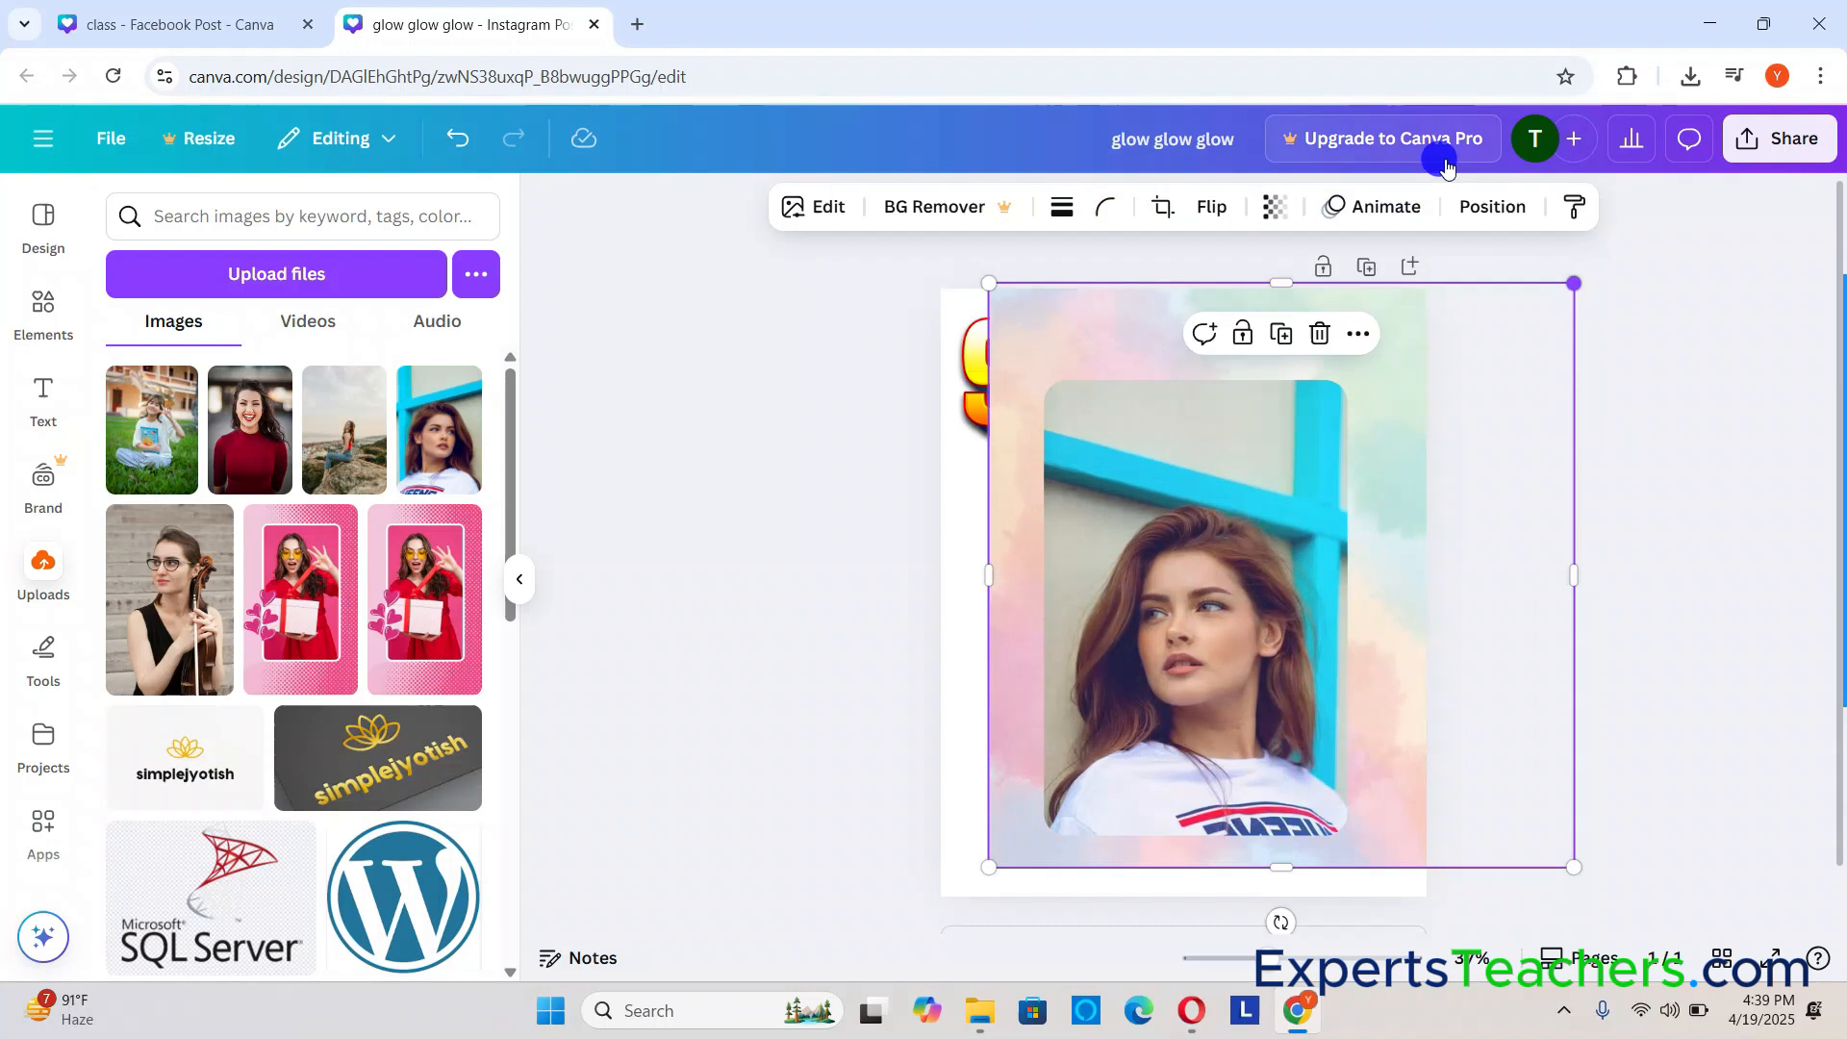
drag(1452, 496, 1403, 502)
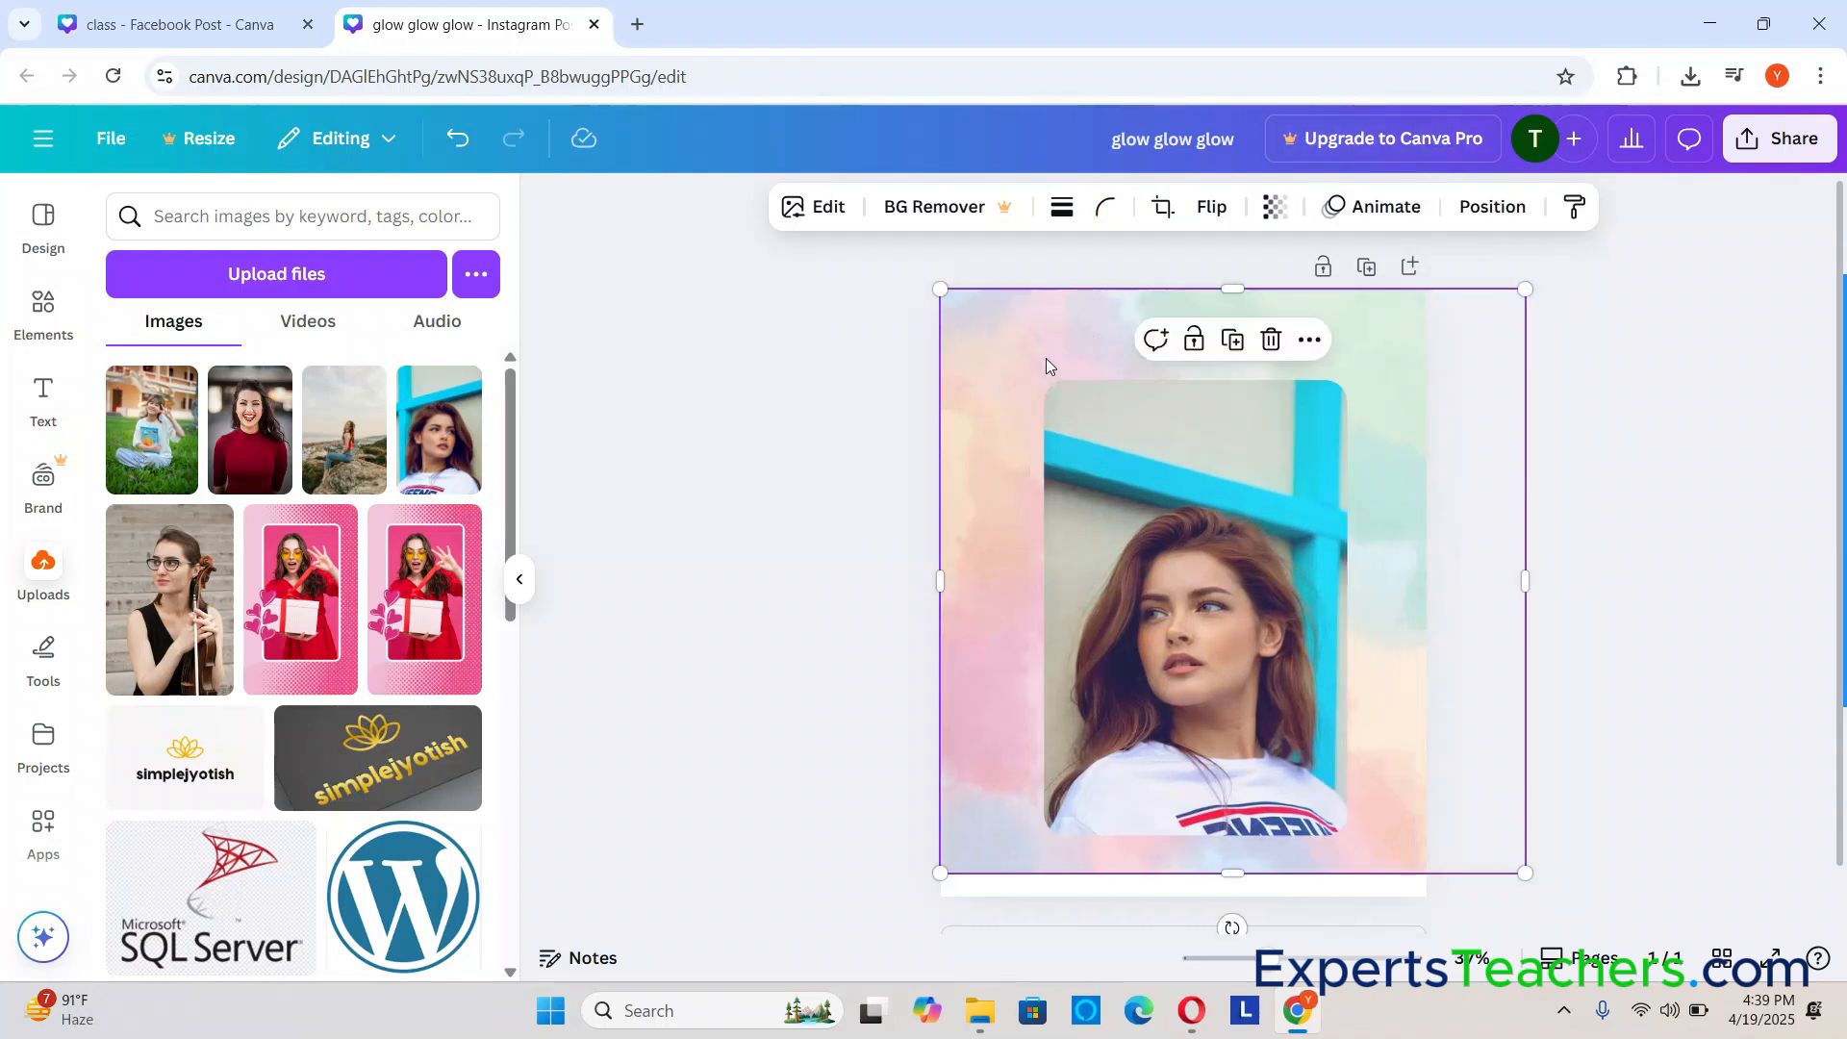
Step: Send the enlarged pastel background to the back, behind the photo, the 99% graphic and the alarm clock
right_click(1001, 349)
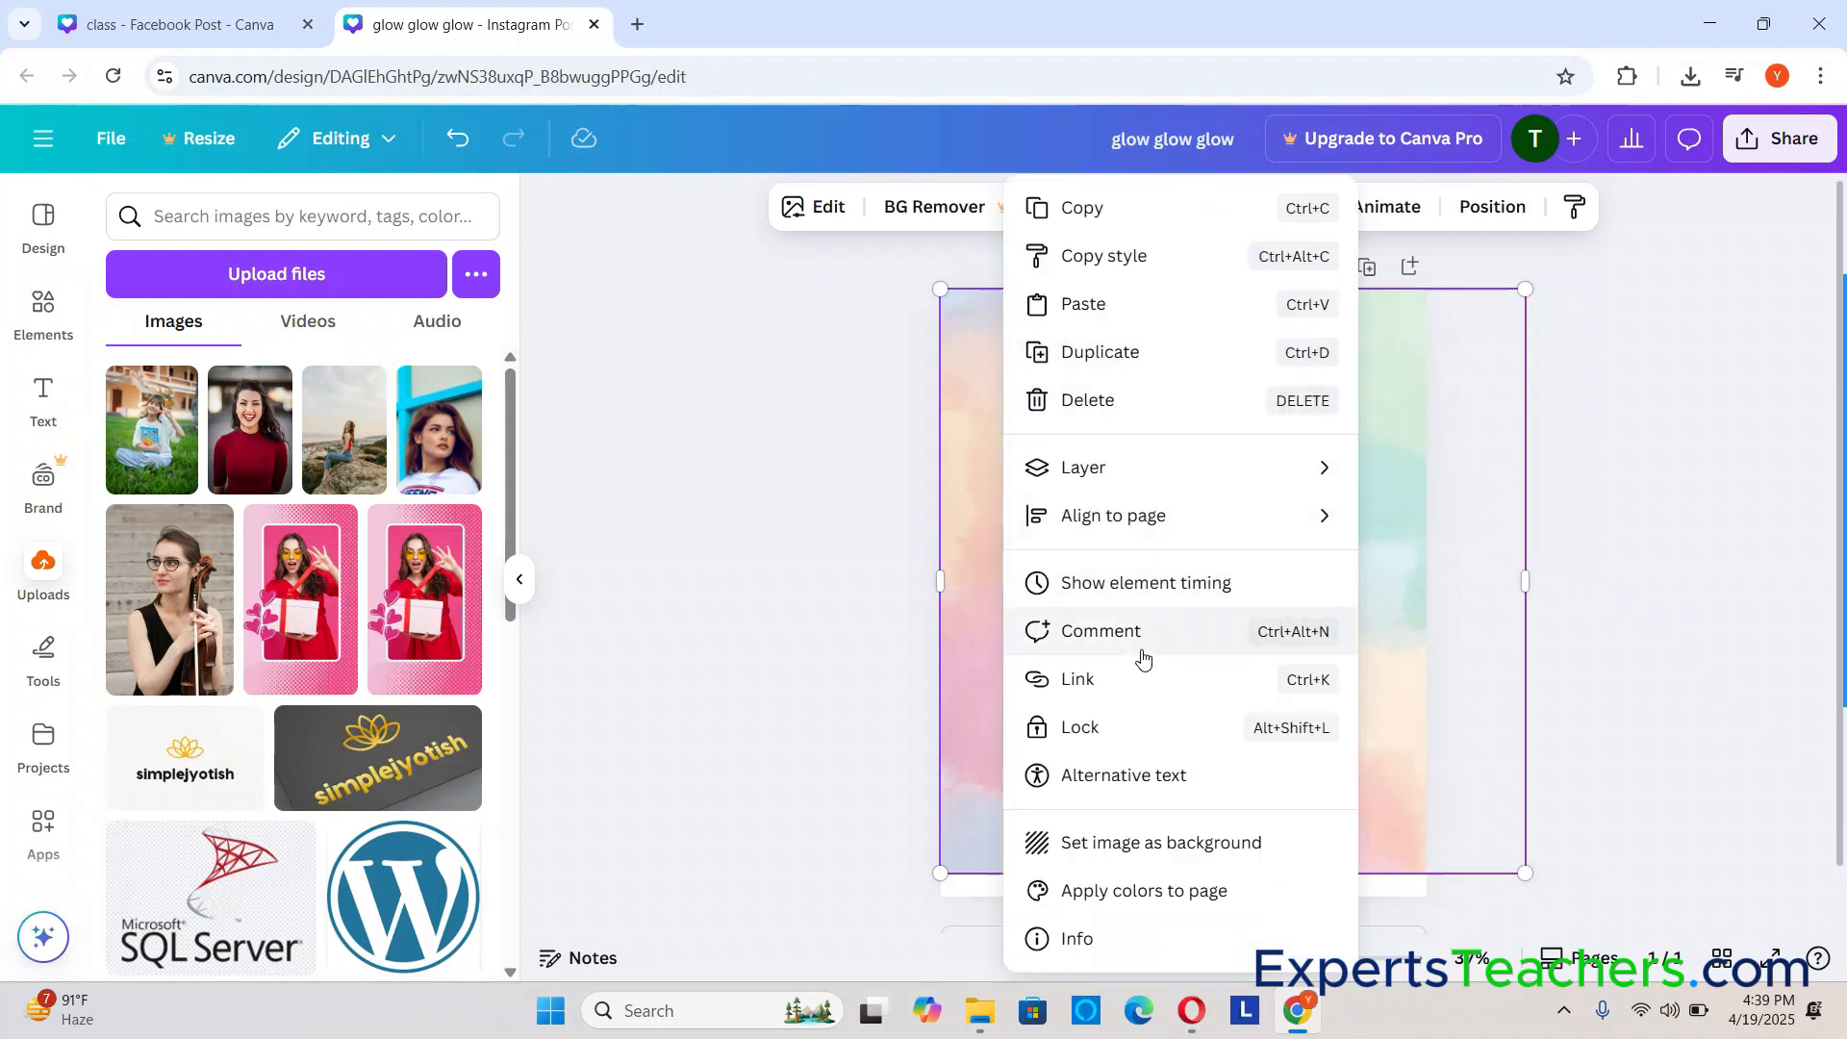
mouse_move(1264, 476)
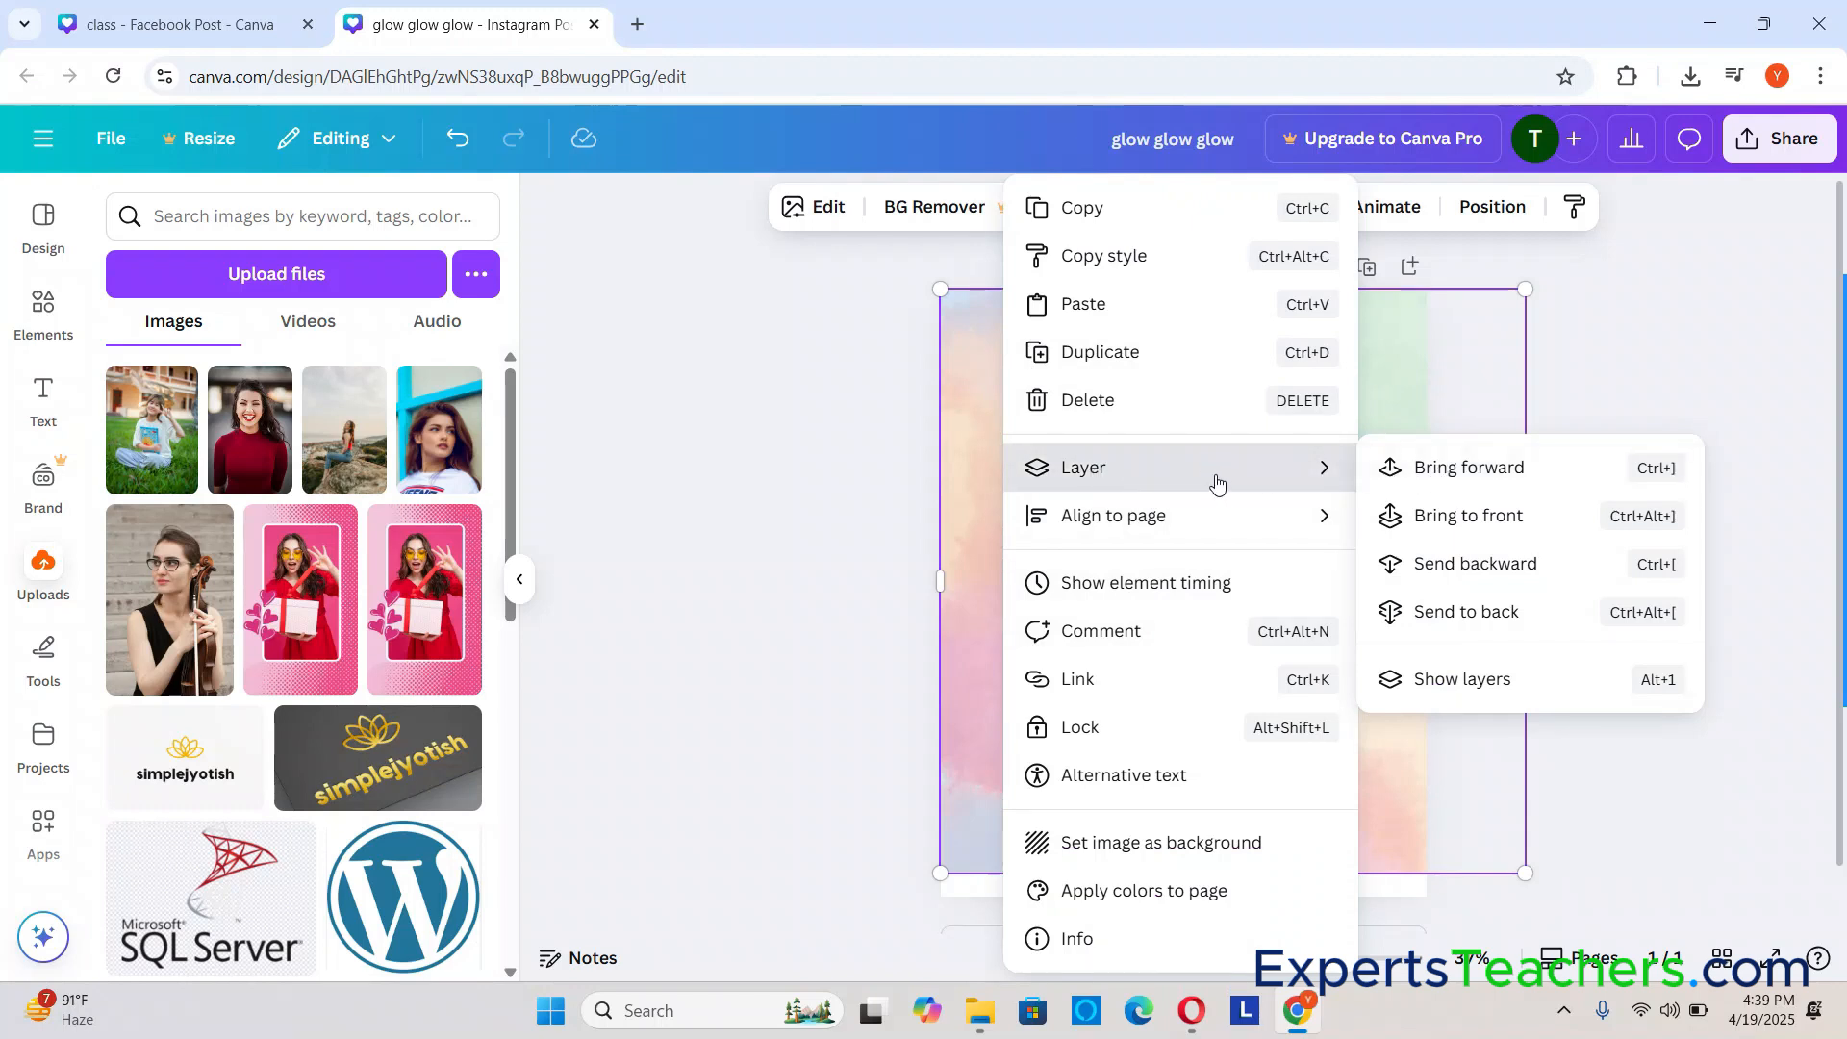
click(1497, 615)
click(1652, 579)
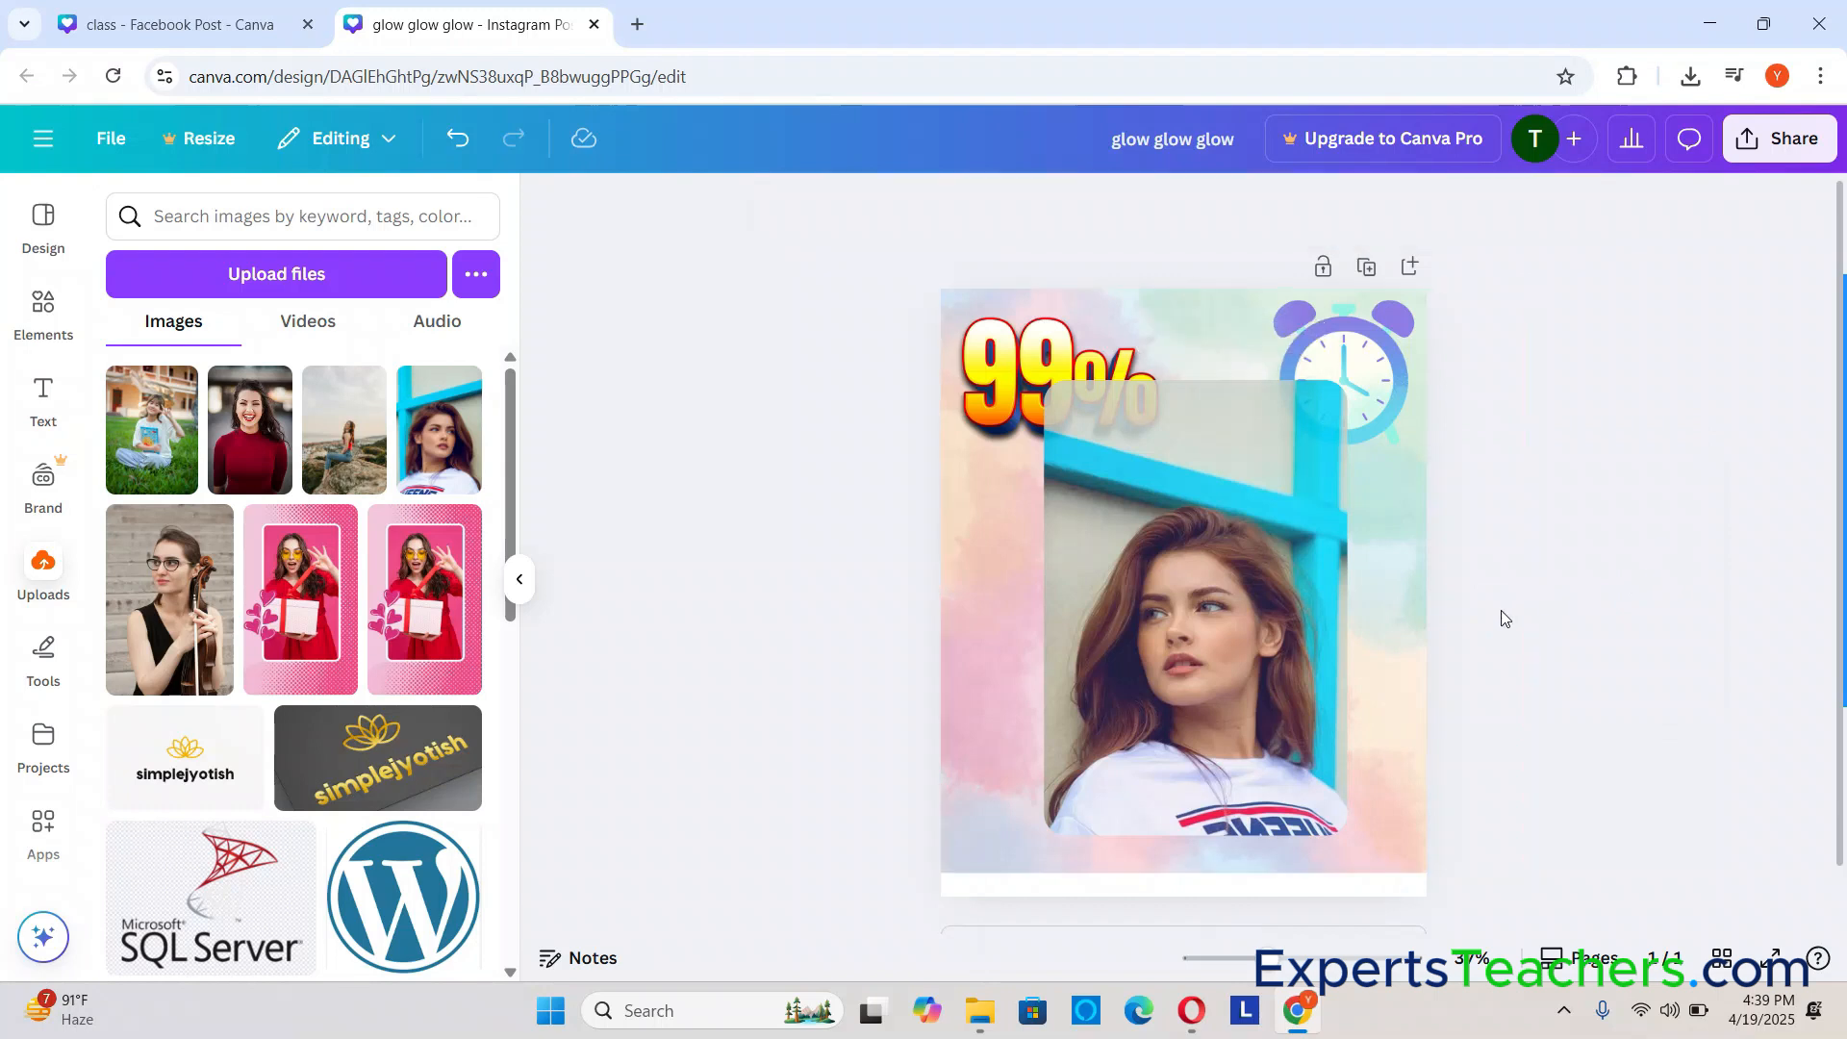
click(1394, 664)
click(1645, 614)
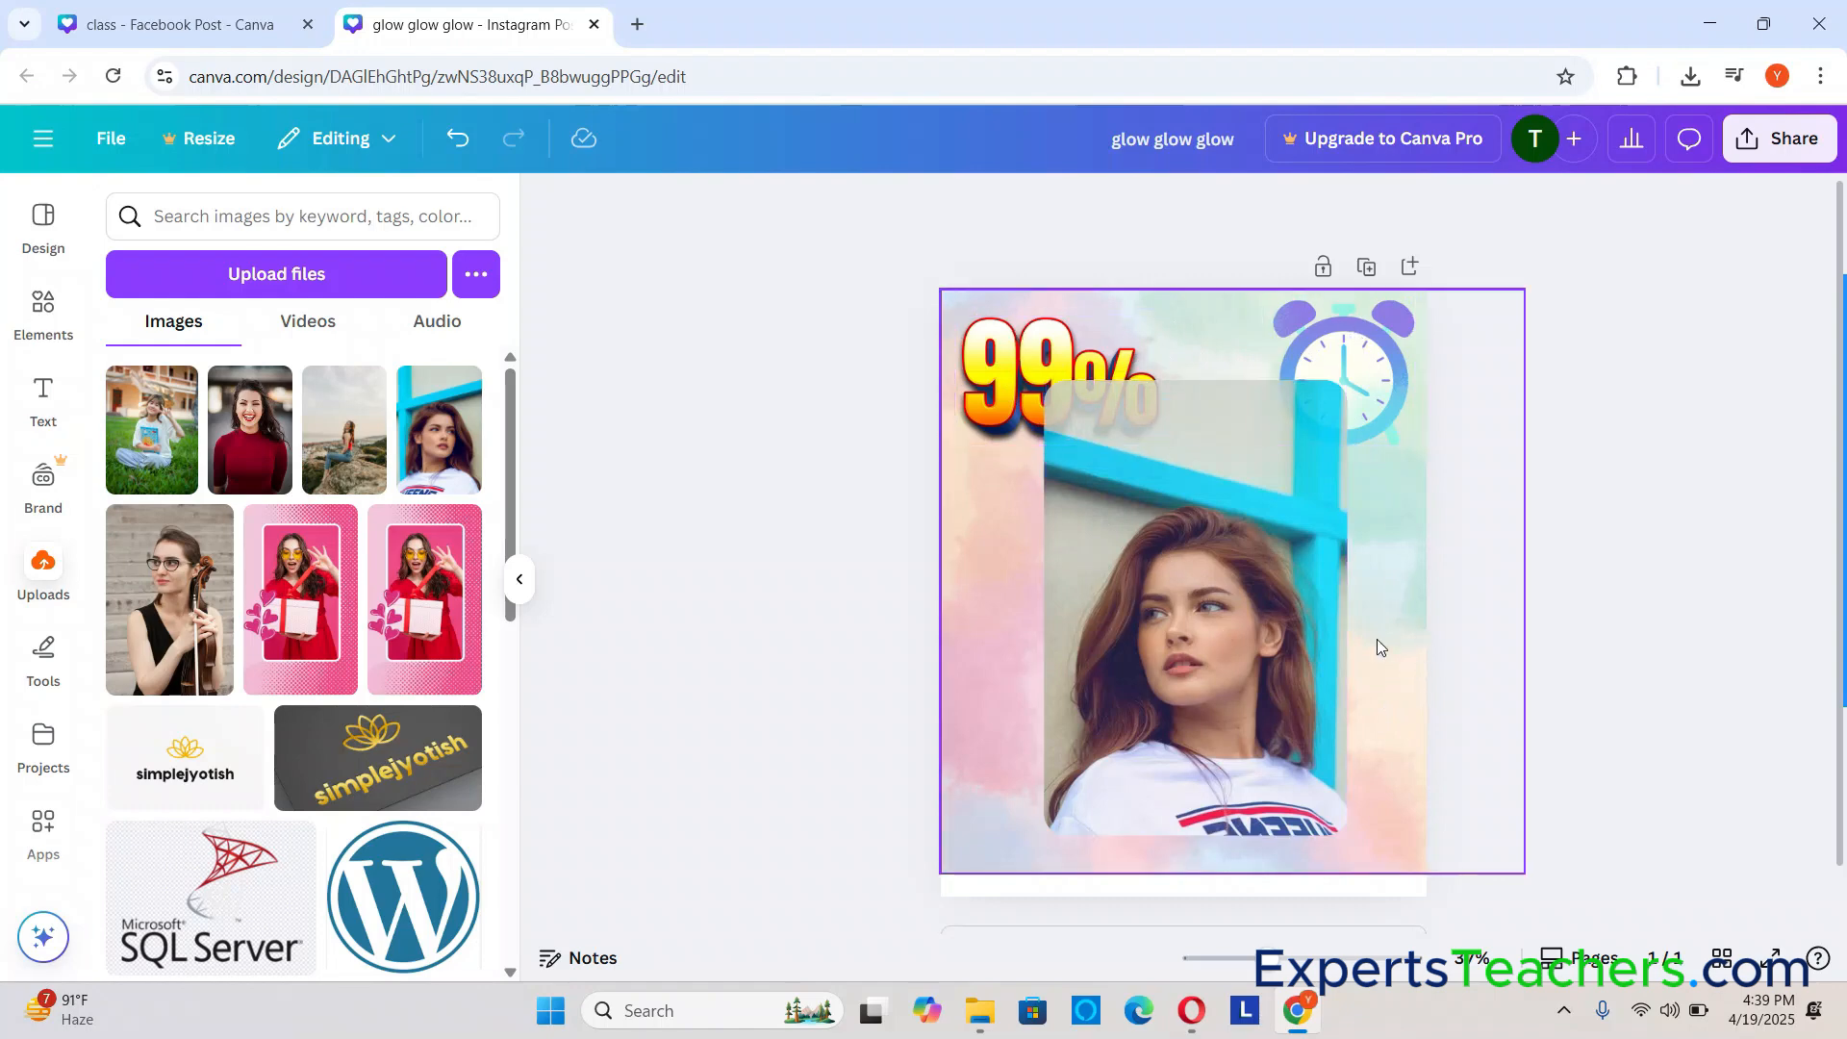
Step: Bring the pastel background to the front of all the other elements
click(989, 567)
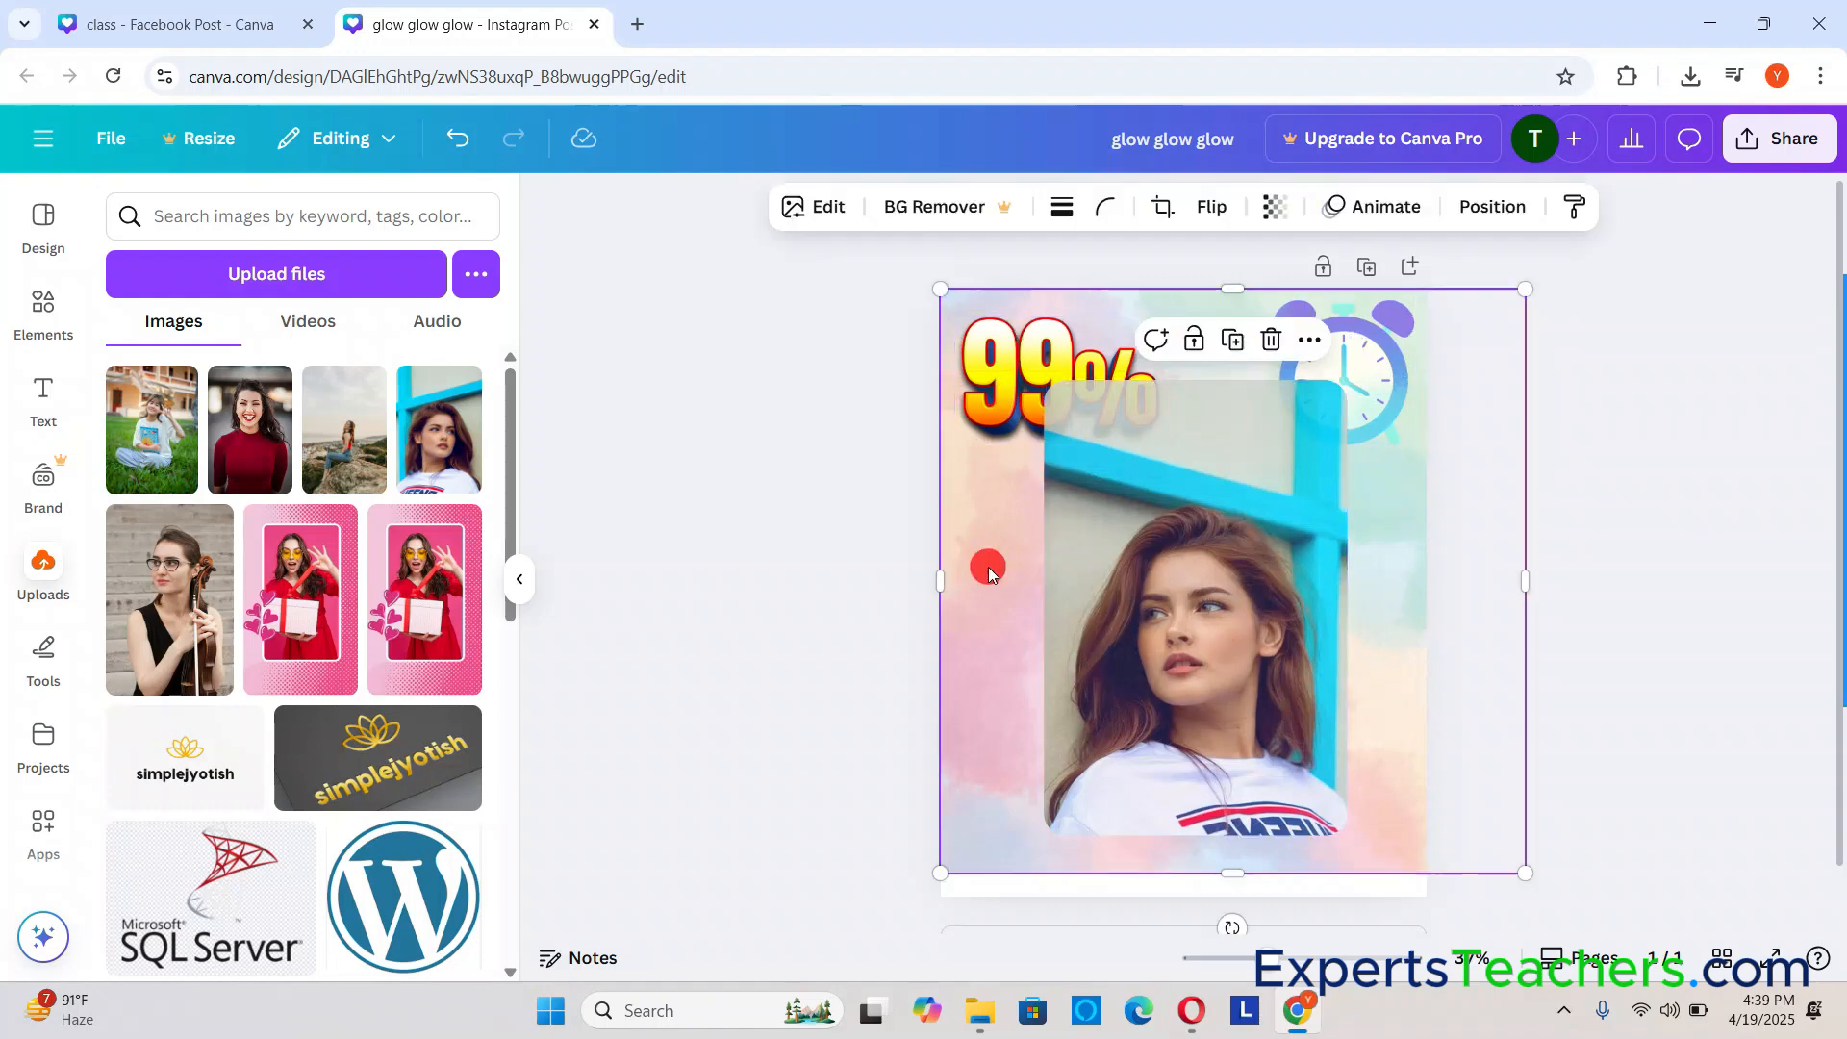
right_click(989, 567)
mouse_move(1232, 483)
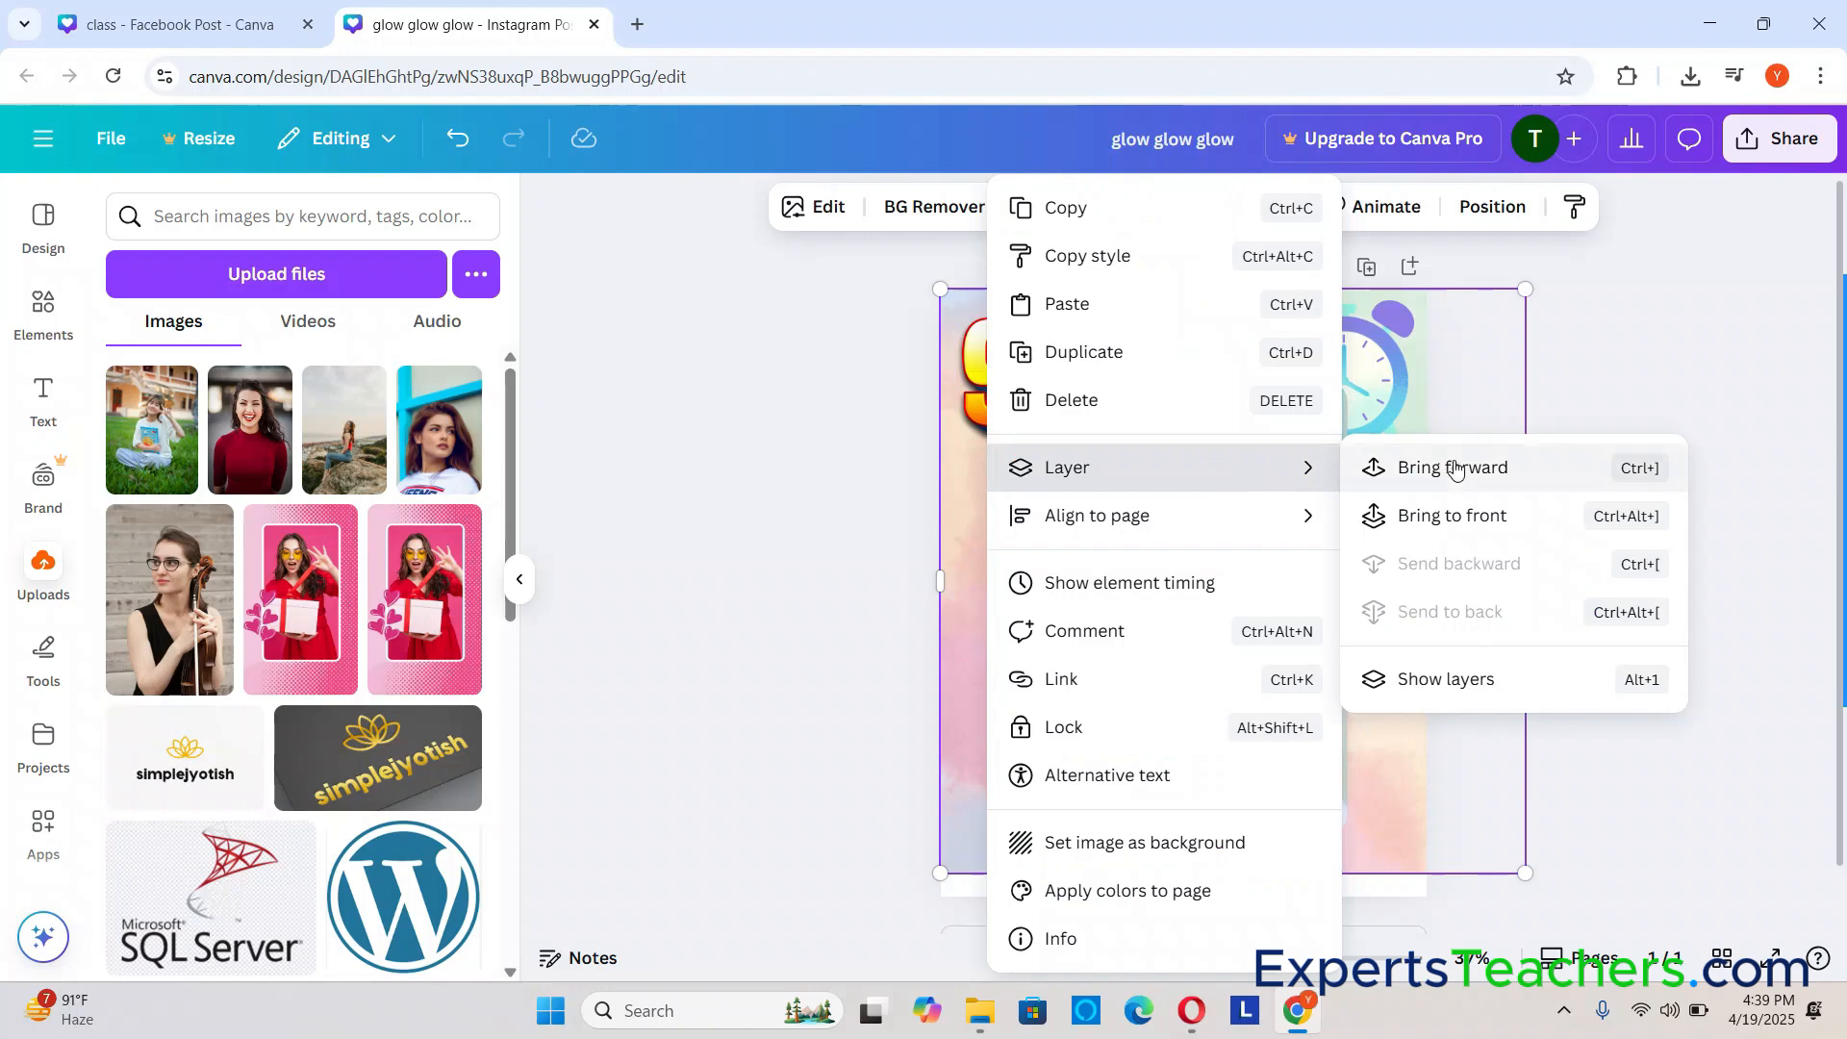
click(1499, 517)
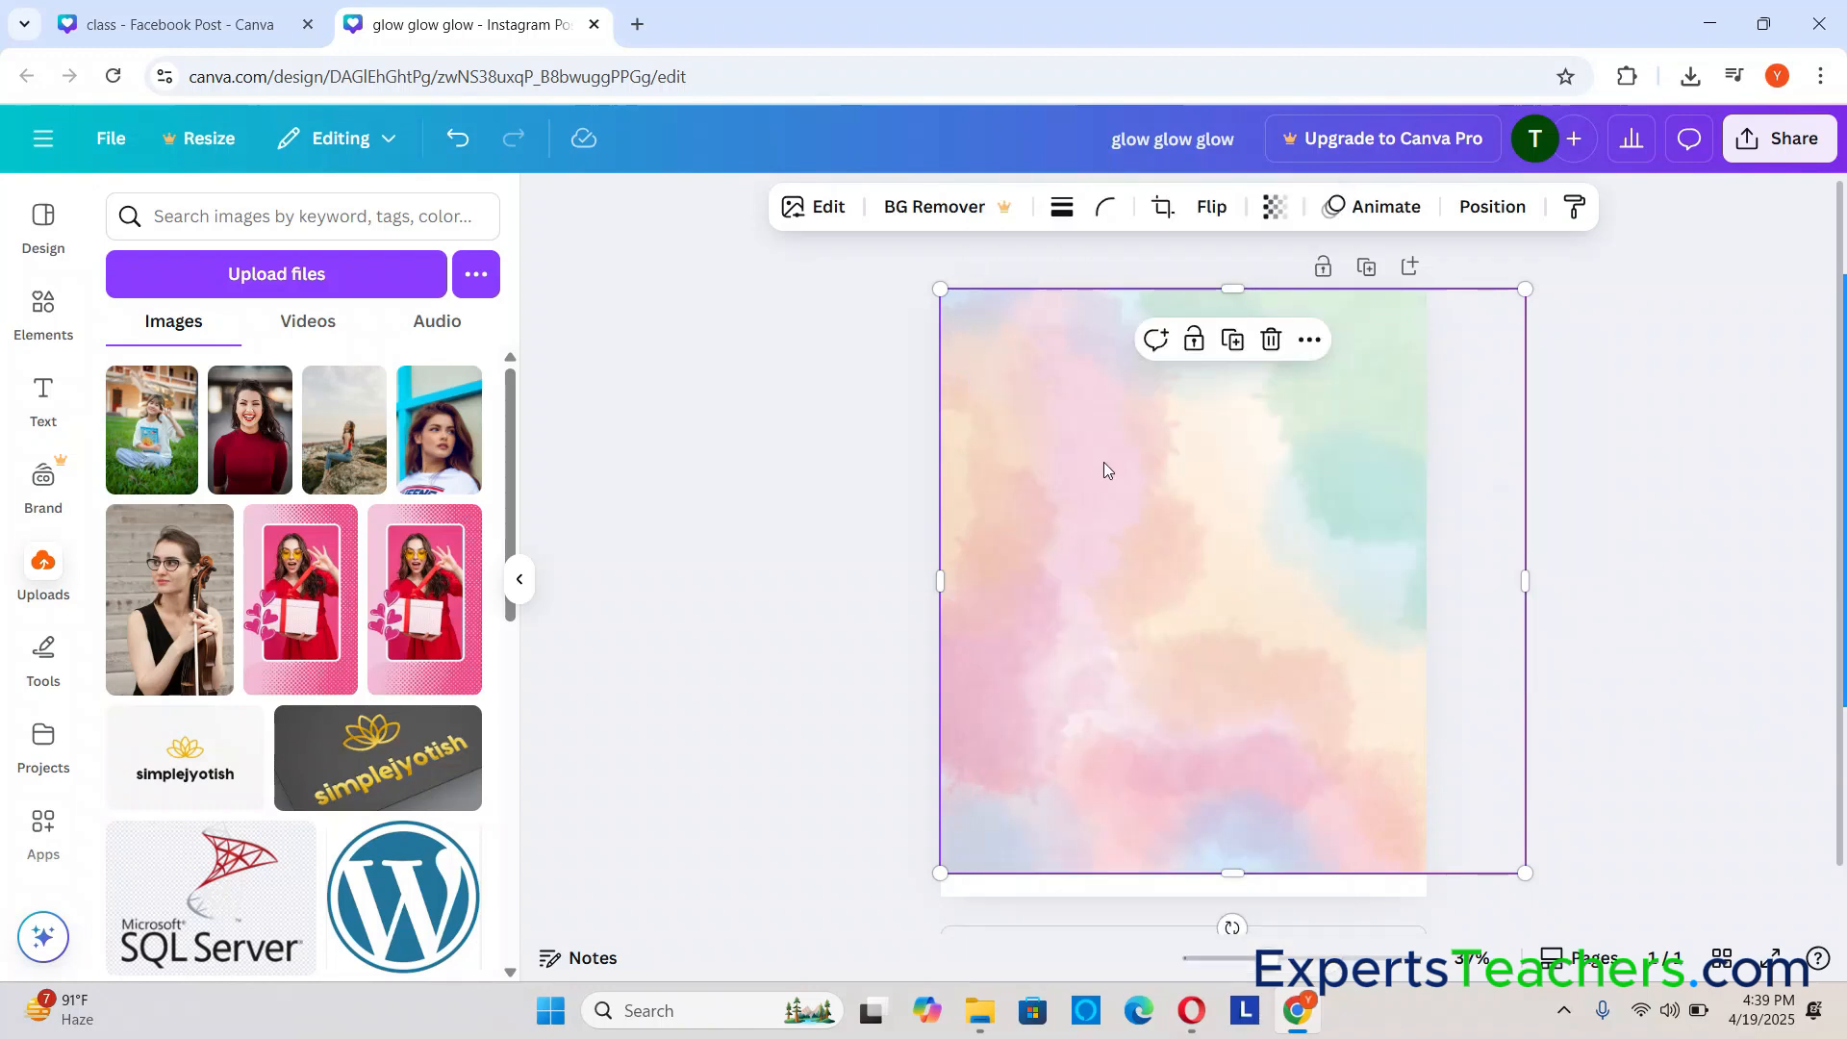
Step: Send the pastel background backward by one layer, behind the woman's photo
right_click(1110, 496)
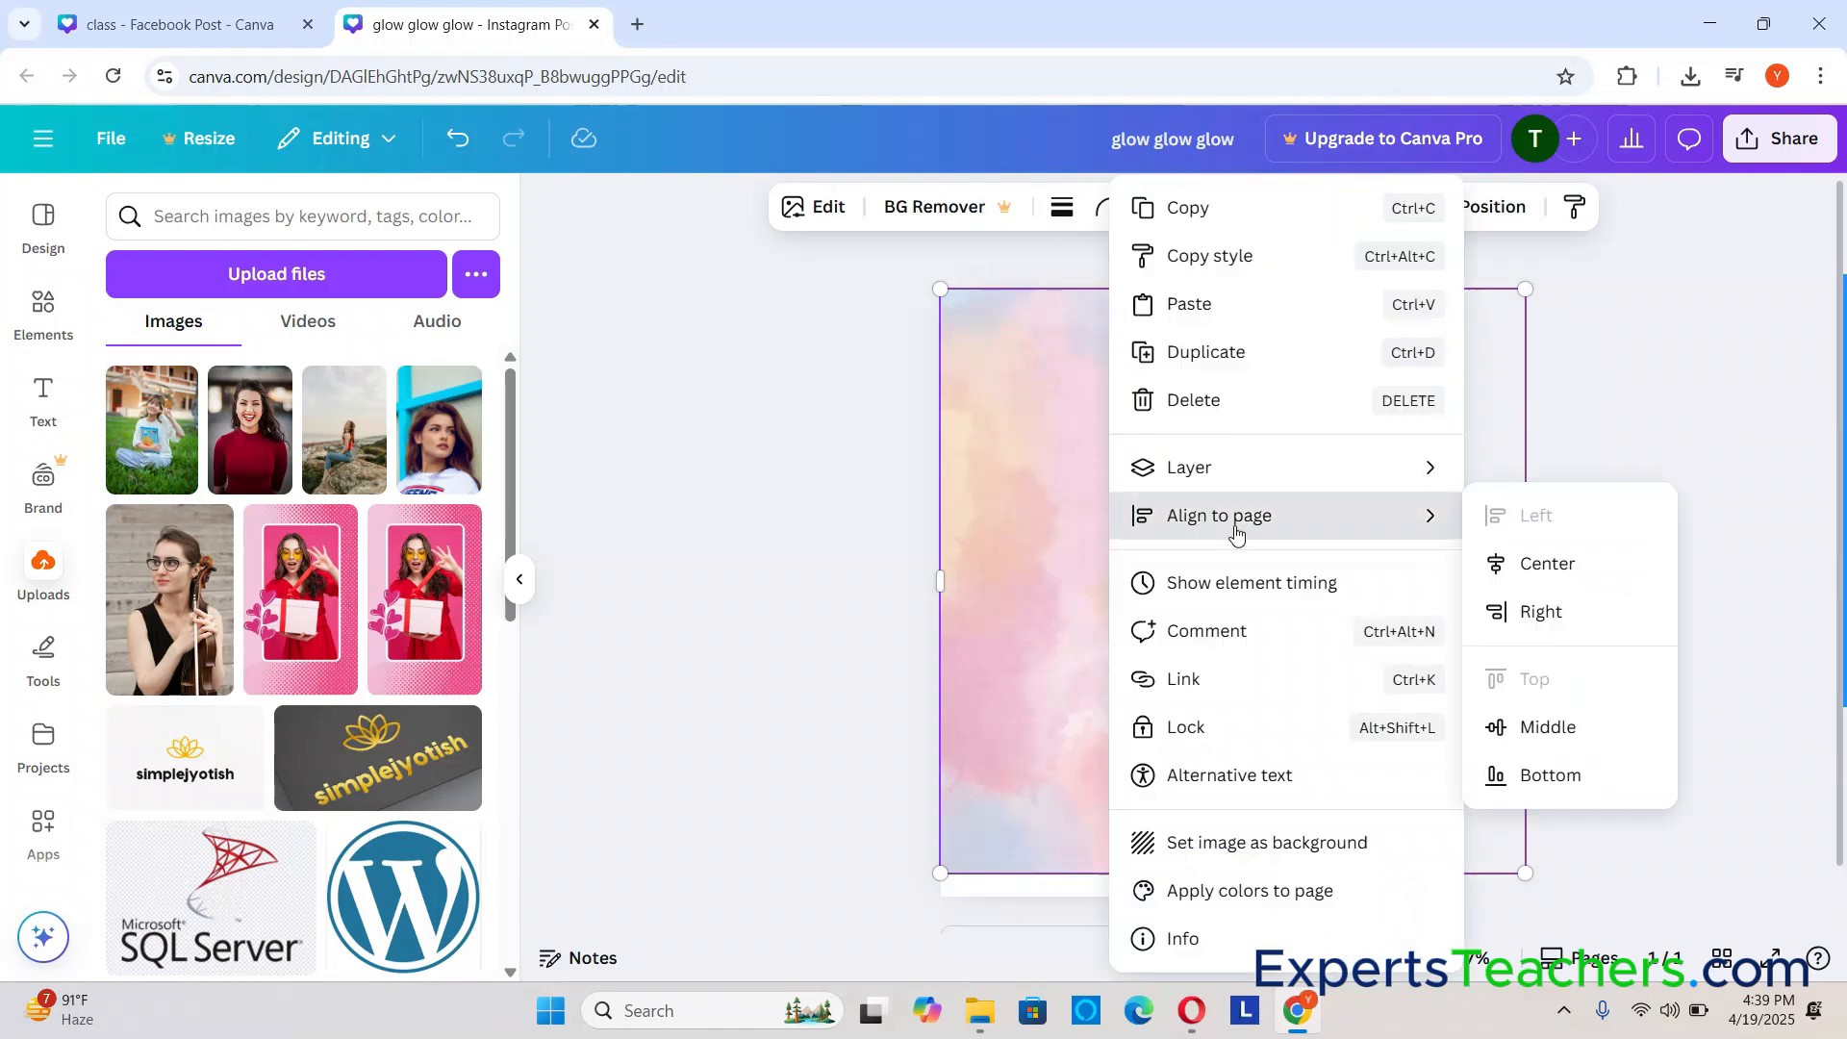
mouse_move(1315, 469)
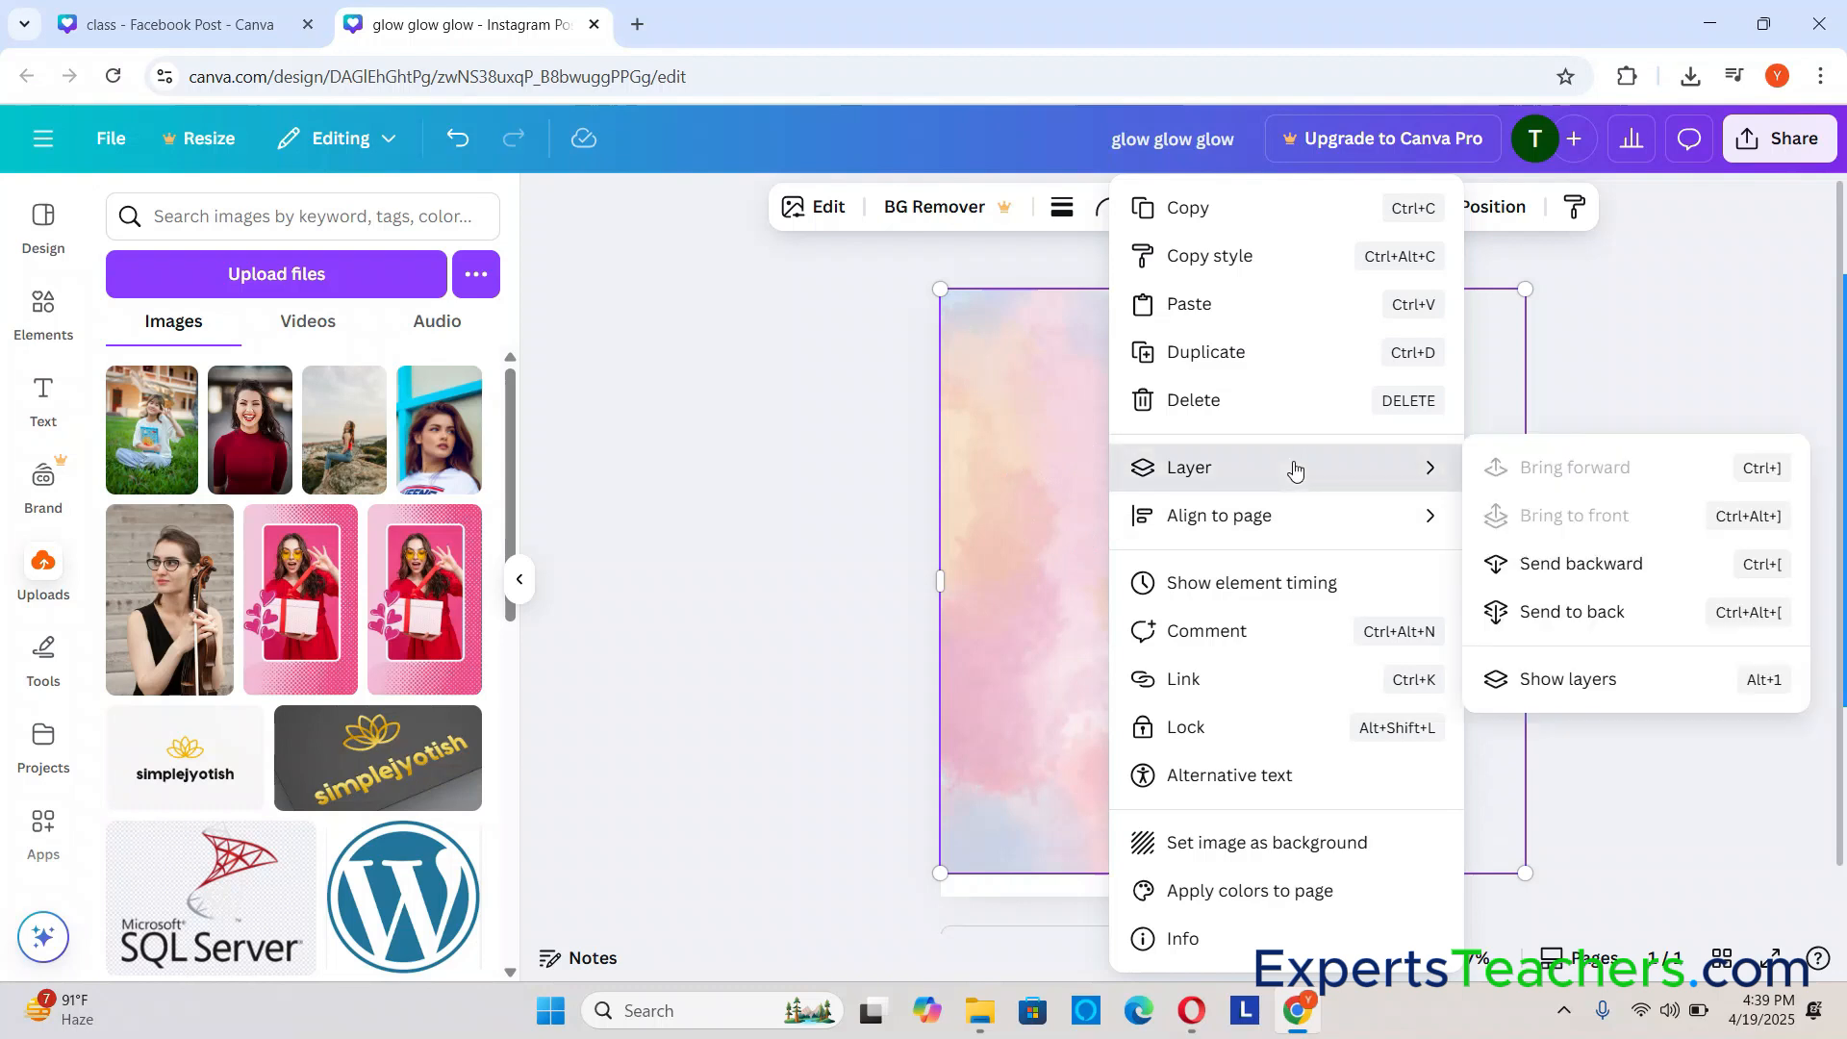
click(1615, 570)
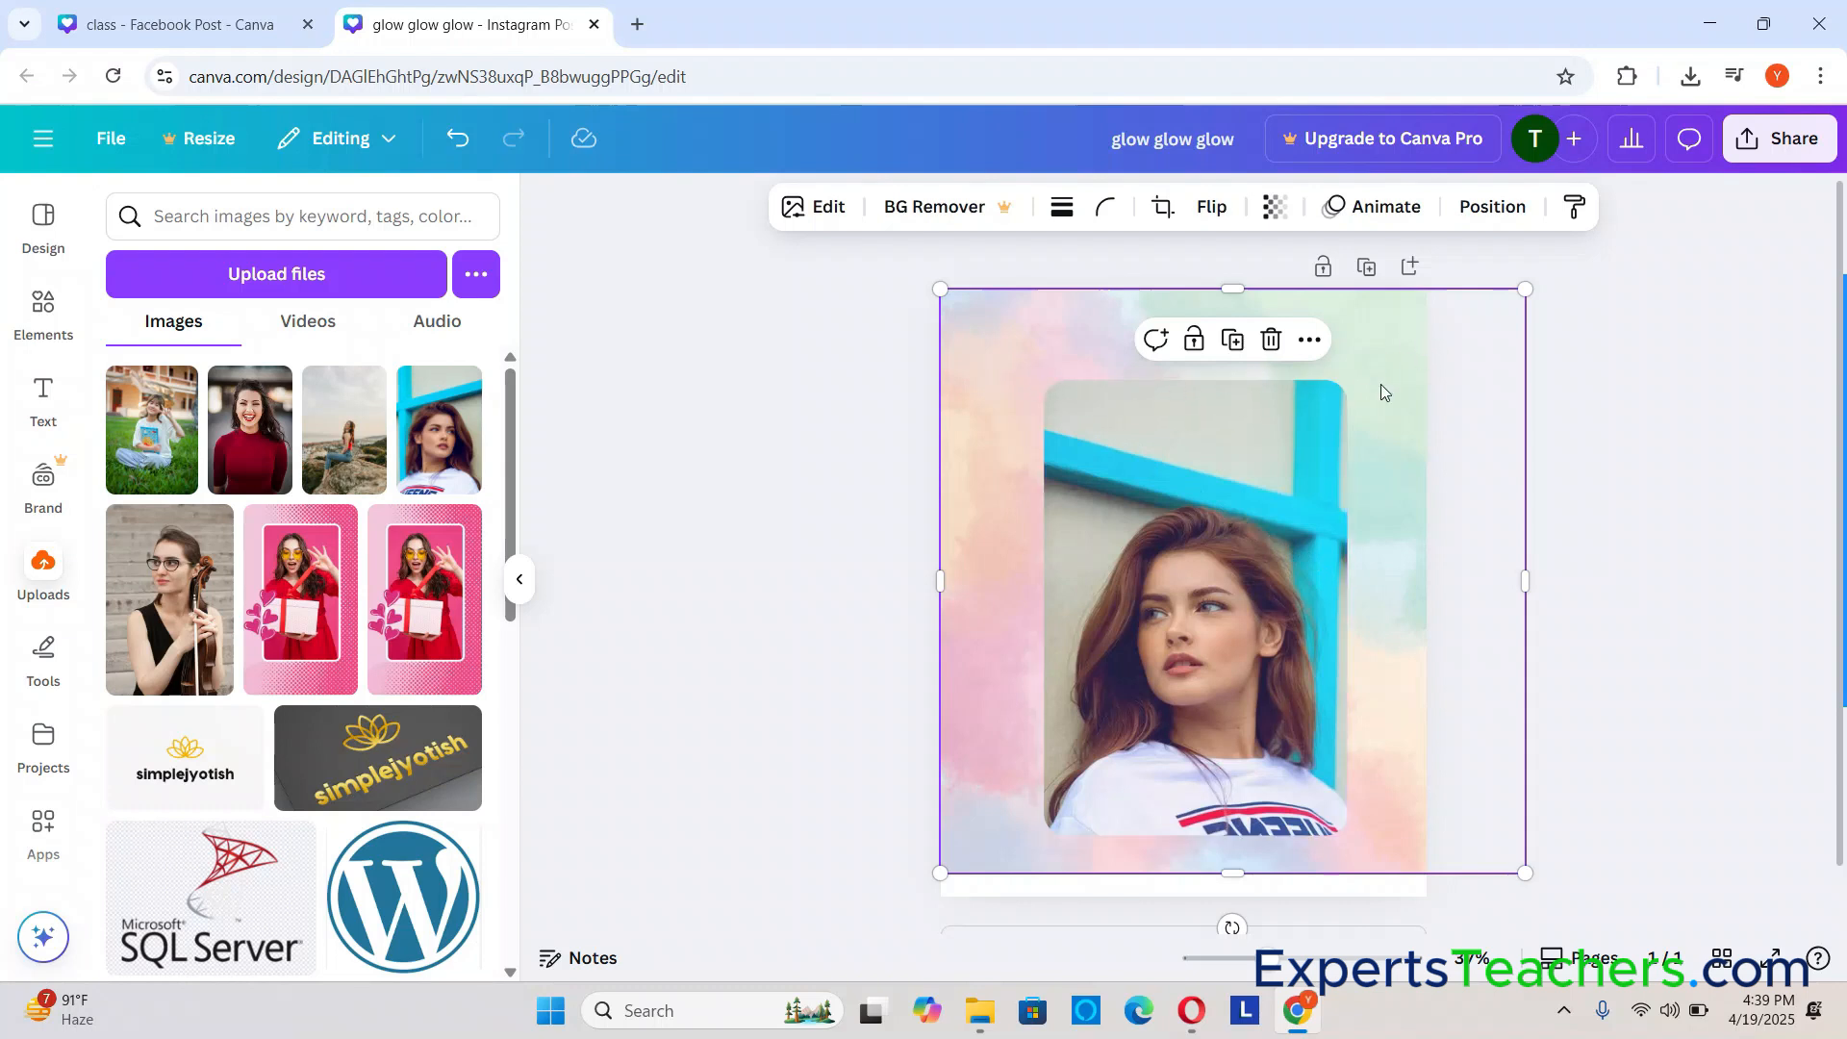
Step: Send the pastel background to the very back of the page again and deselect it
right_click(985, 587)
mouse_move(1303, 471)
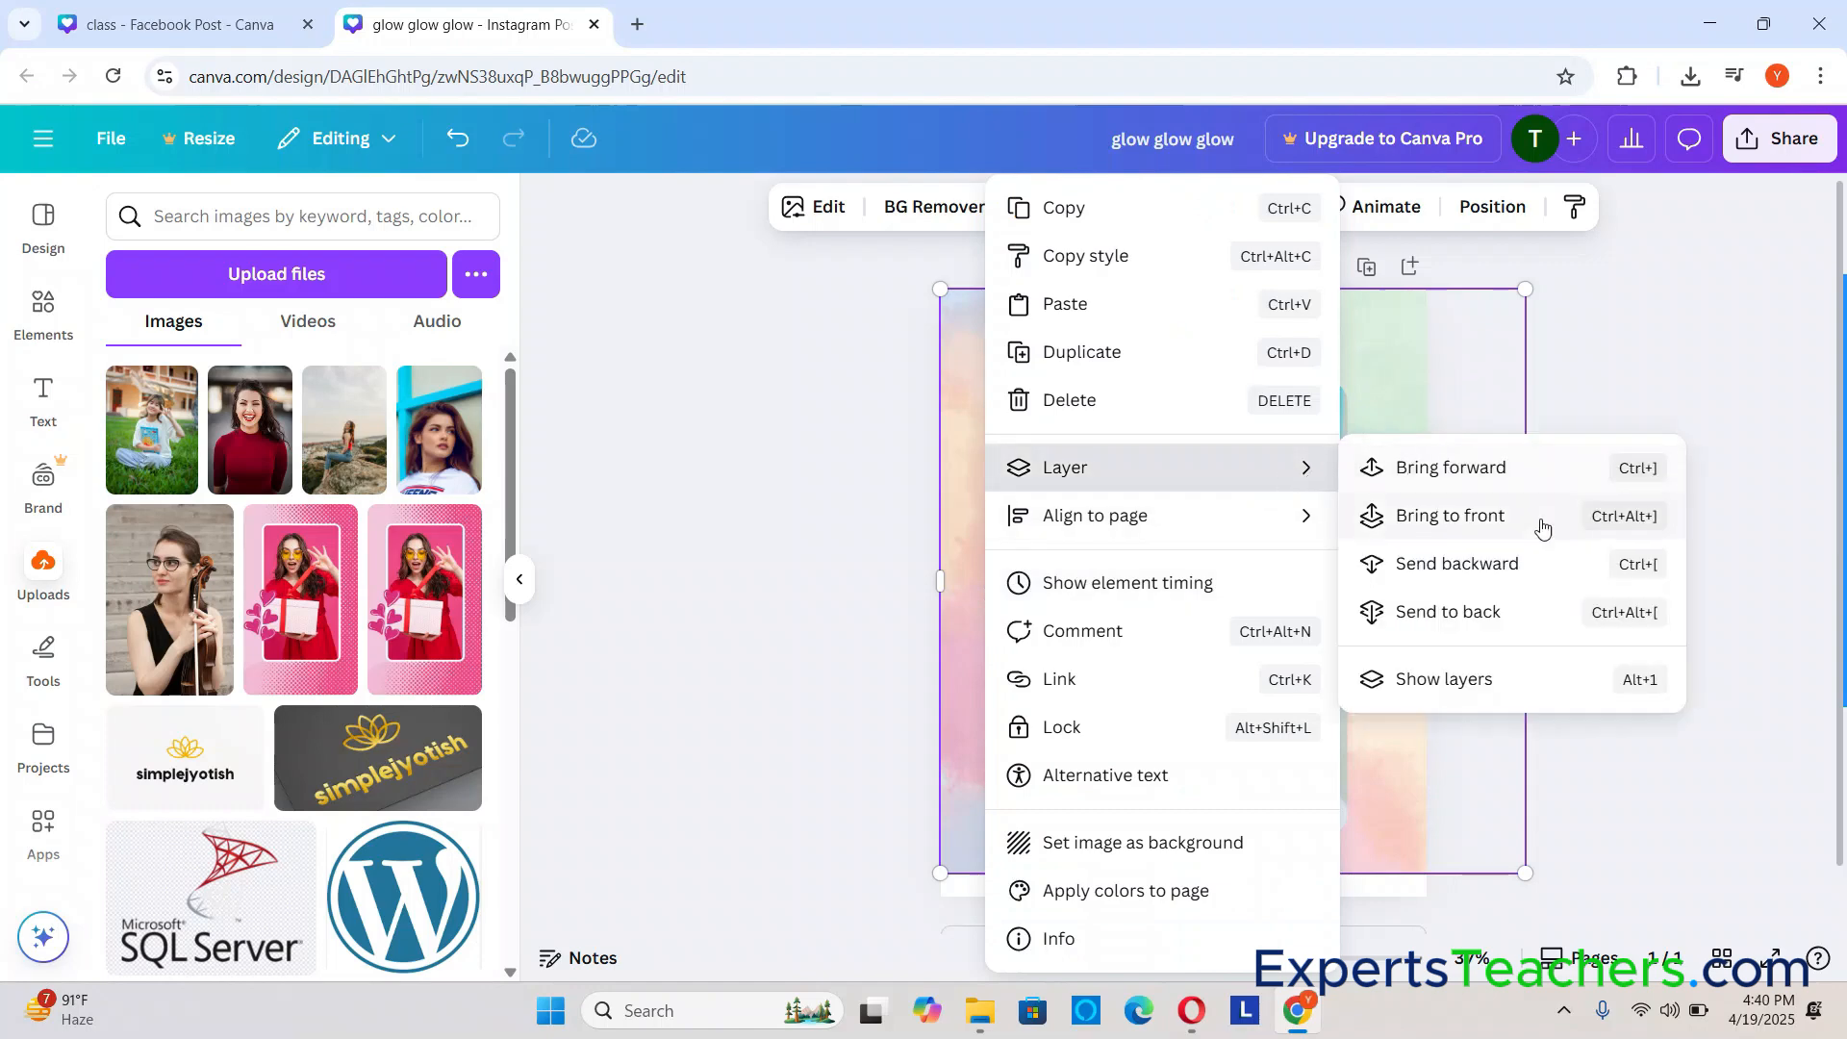
click(1539, 609)
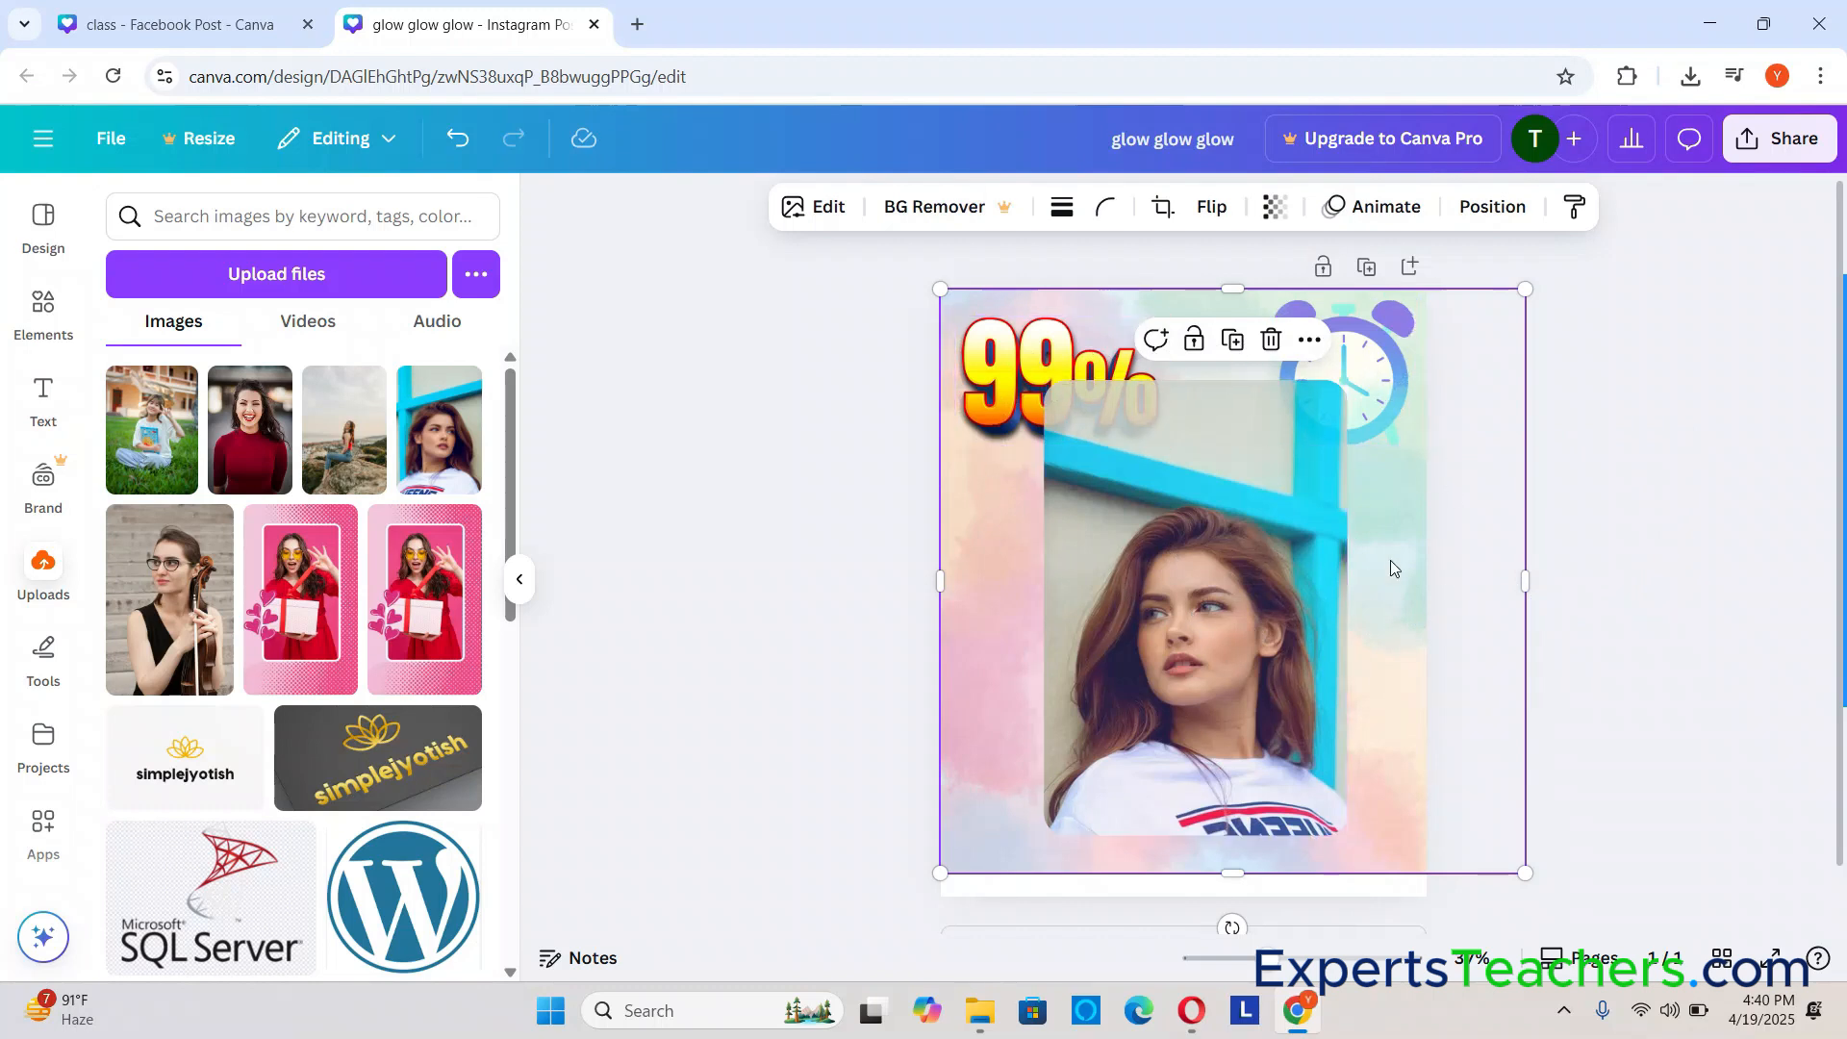
click(1728, 536)
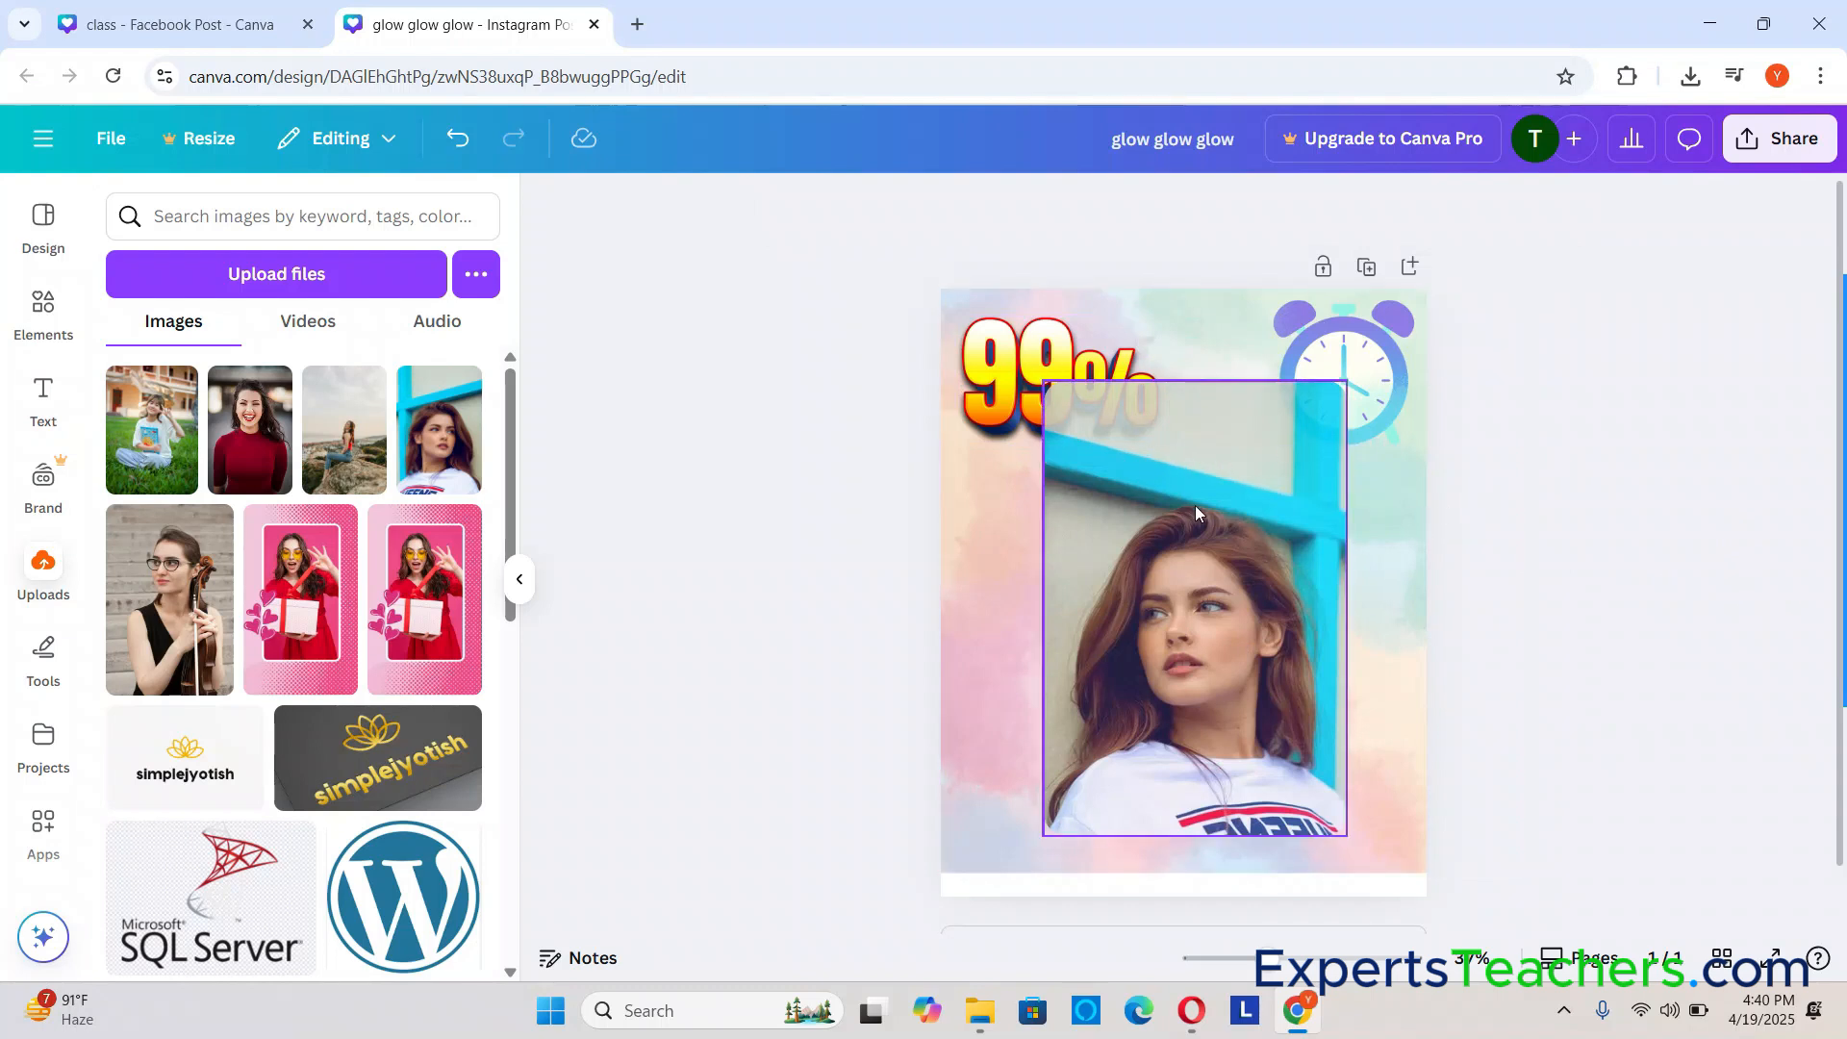
Step: View the pastel background's position settings, including the page's layer list and the arrange options
click(1399, 544)
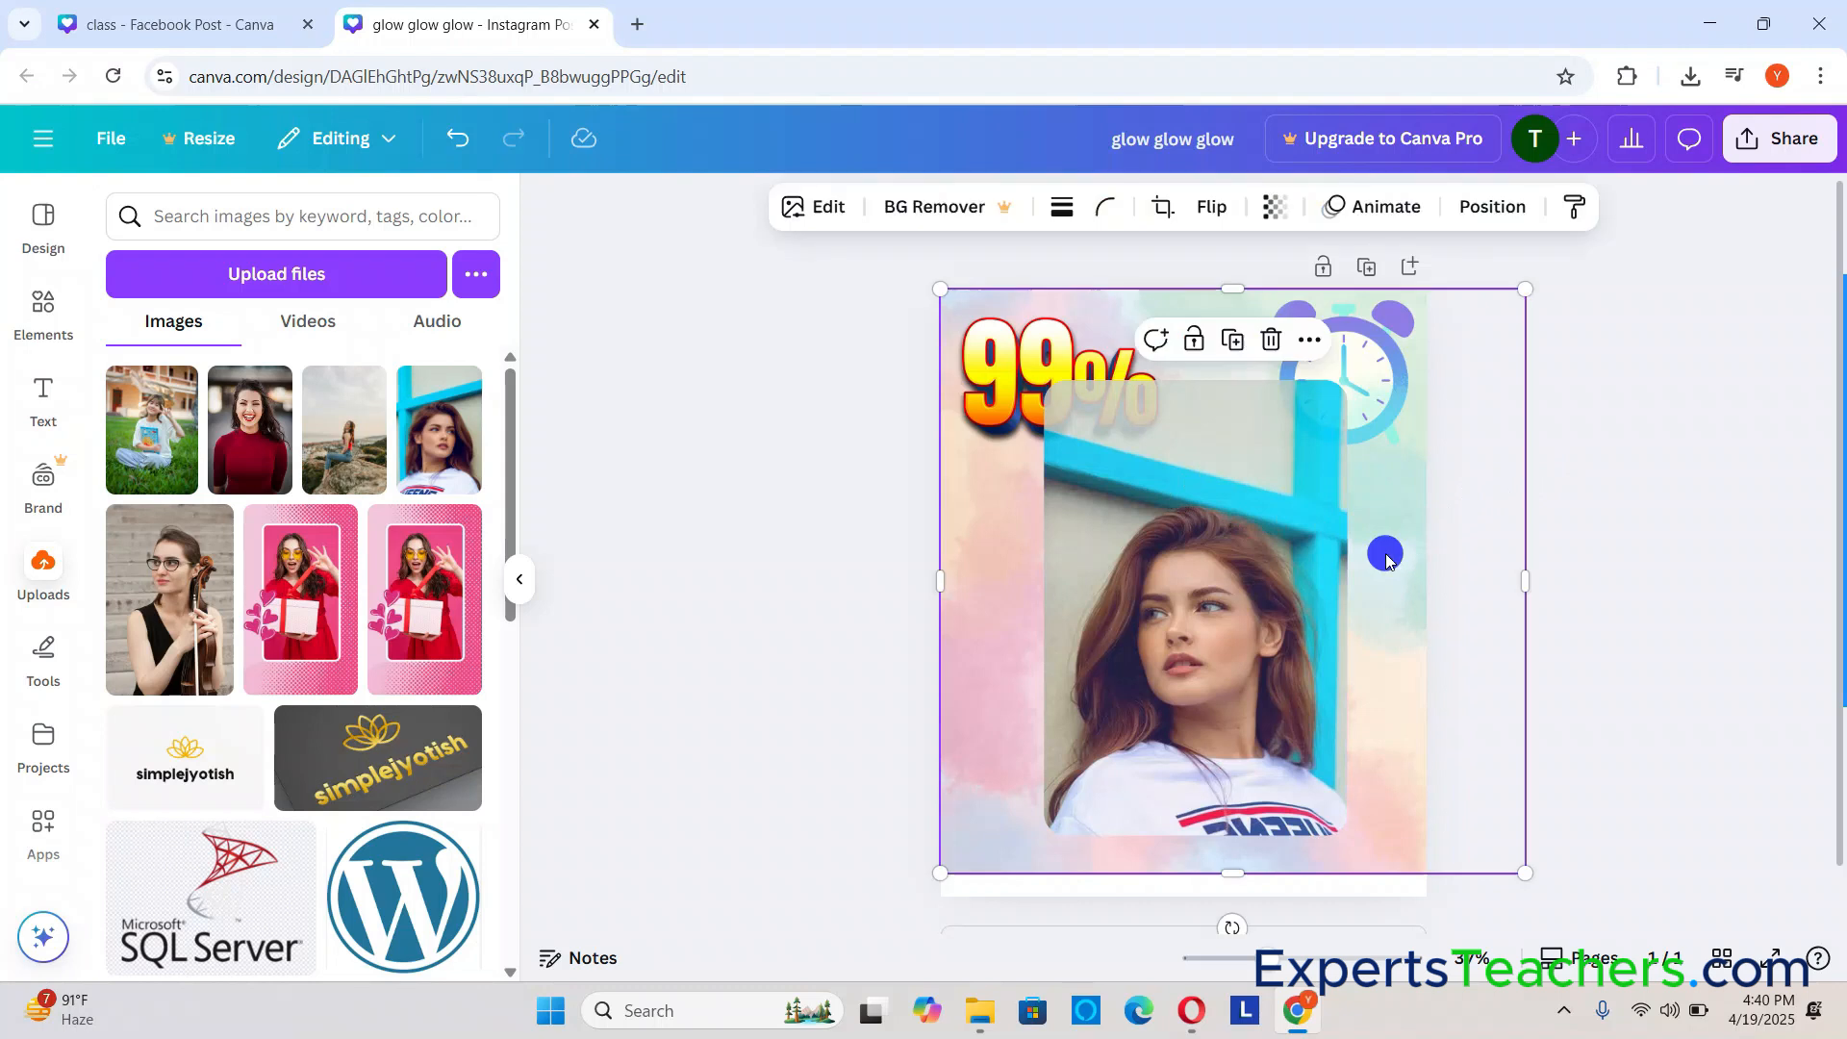
click(1492, 206)
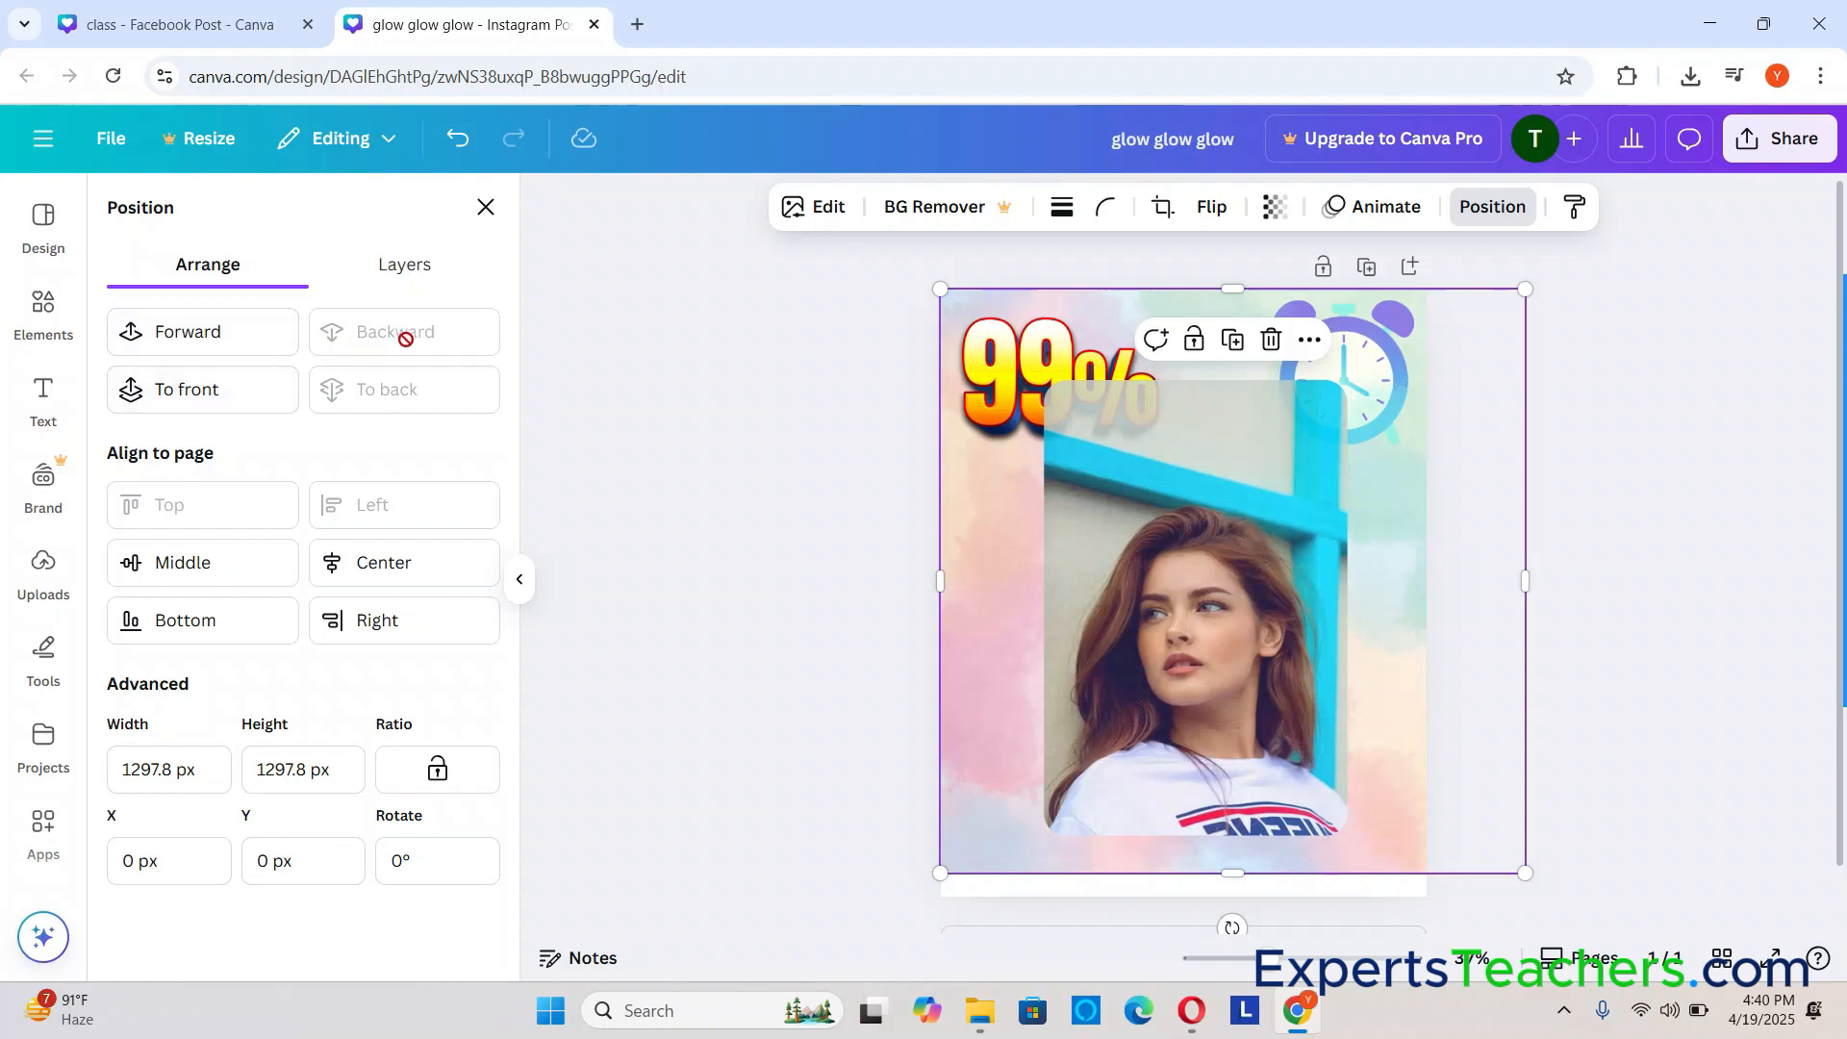
click(401, 271)
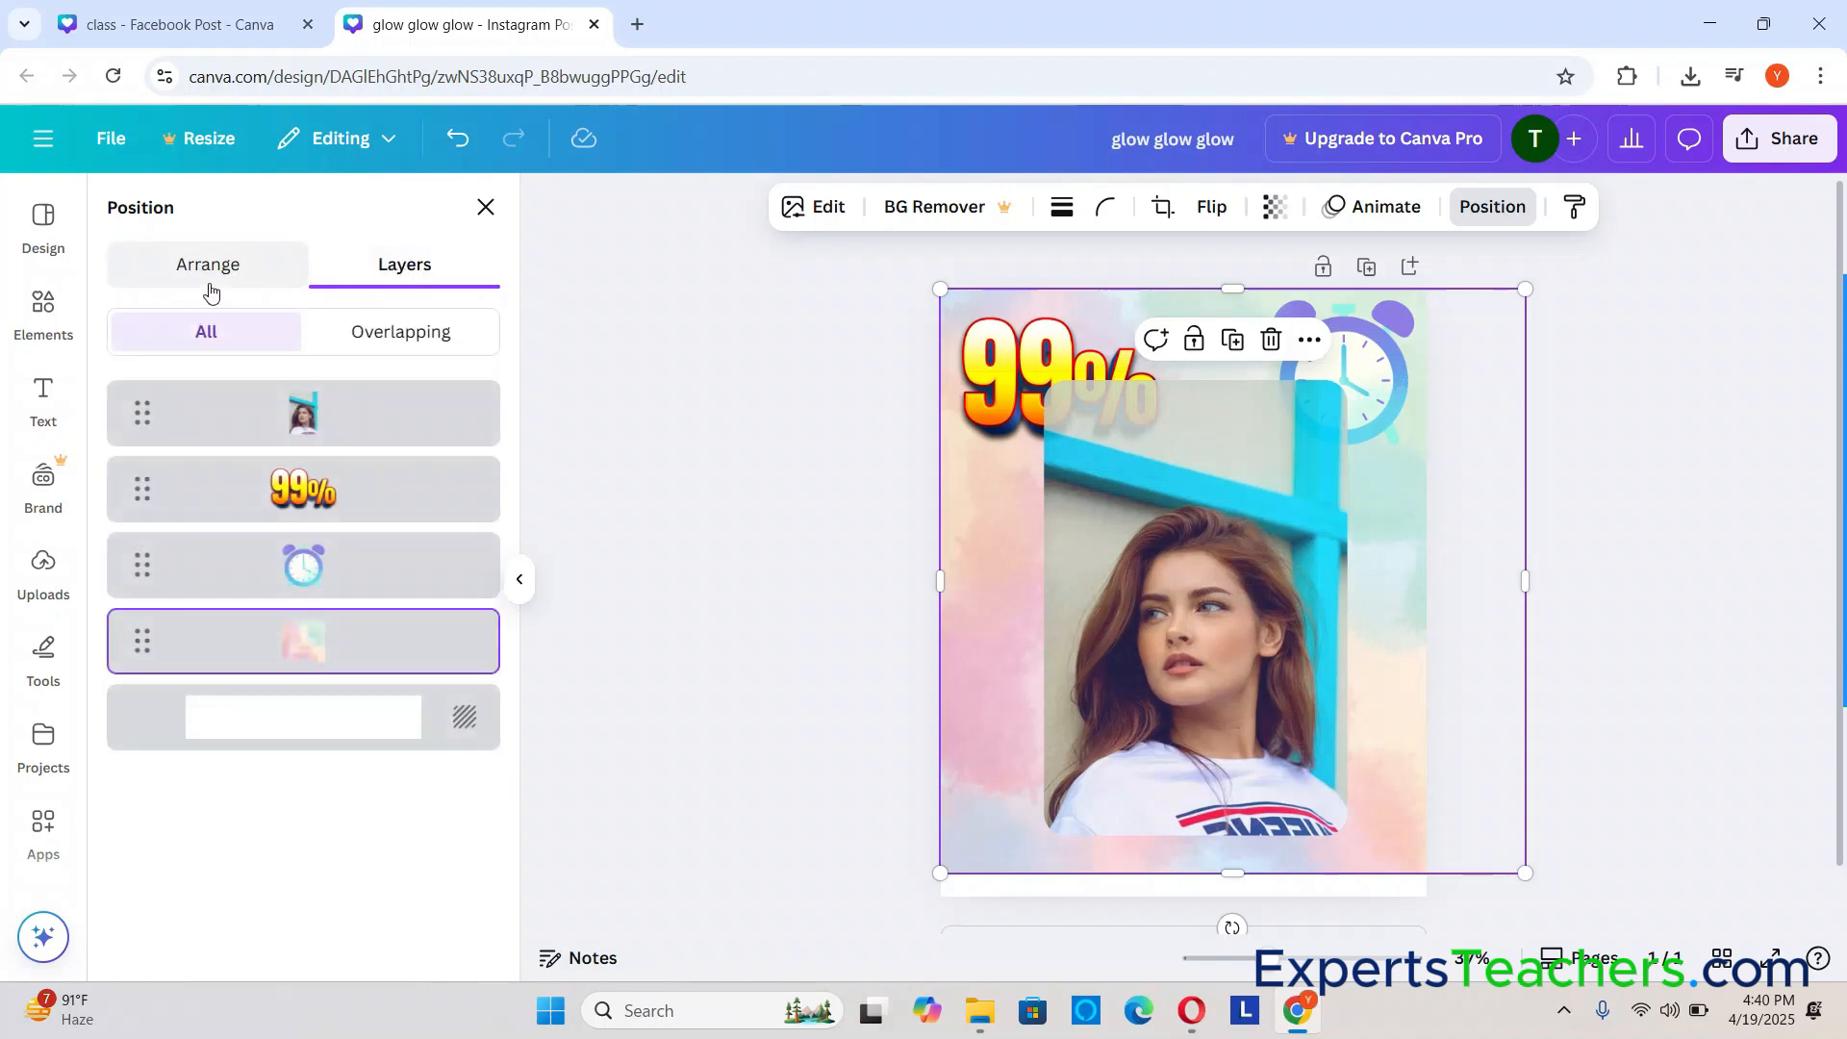
click(189, 264)
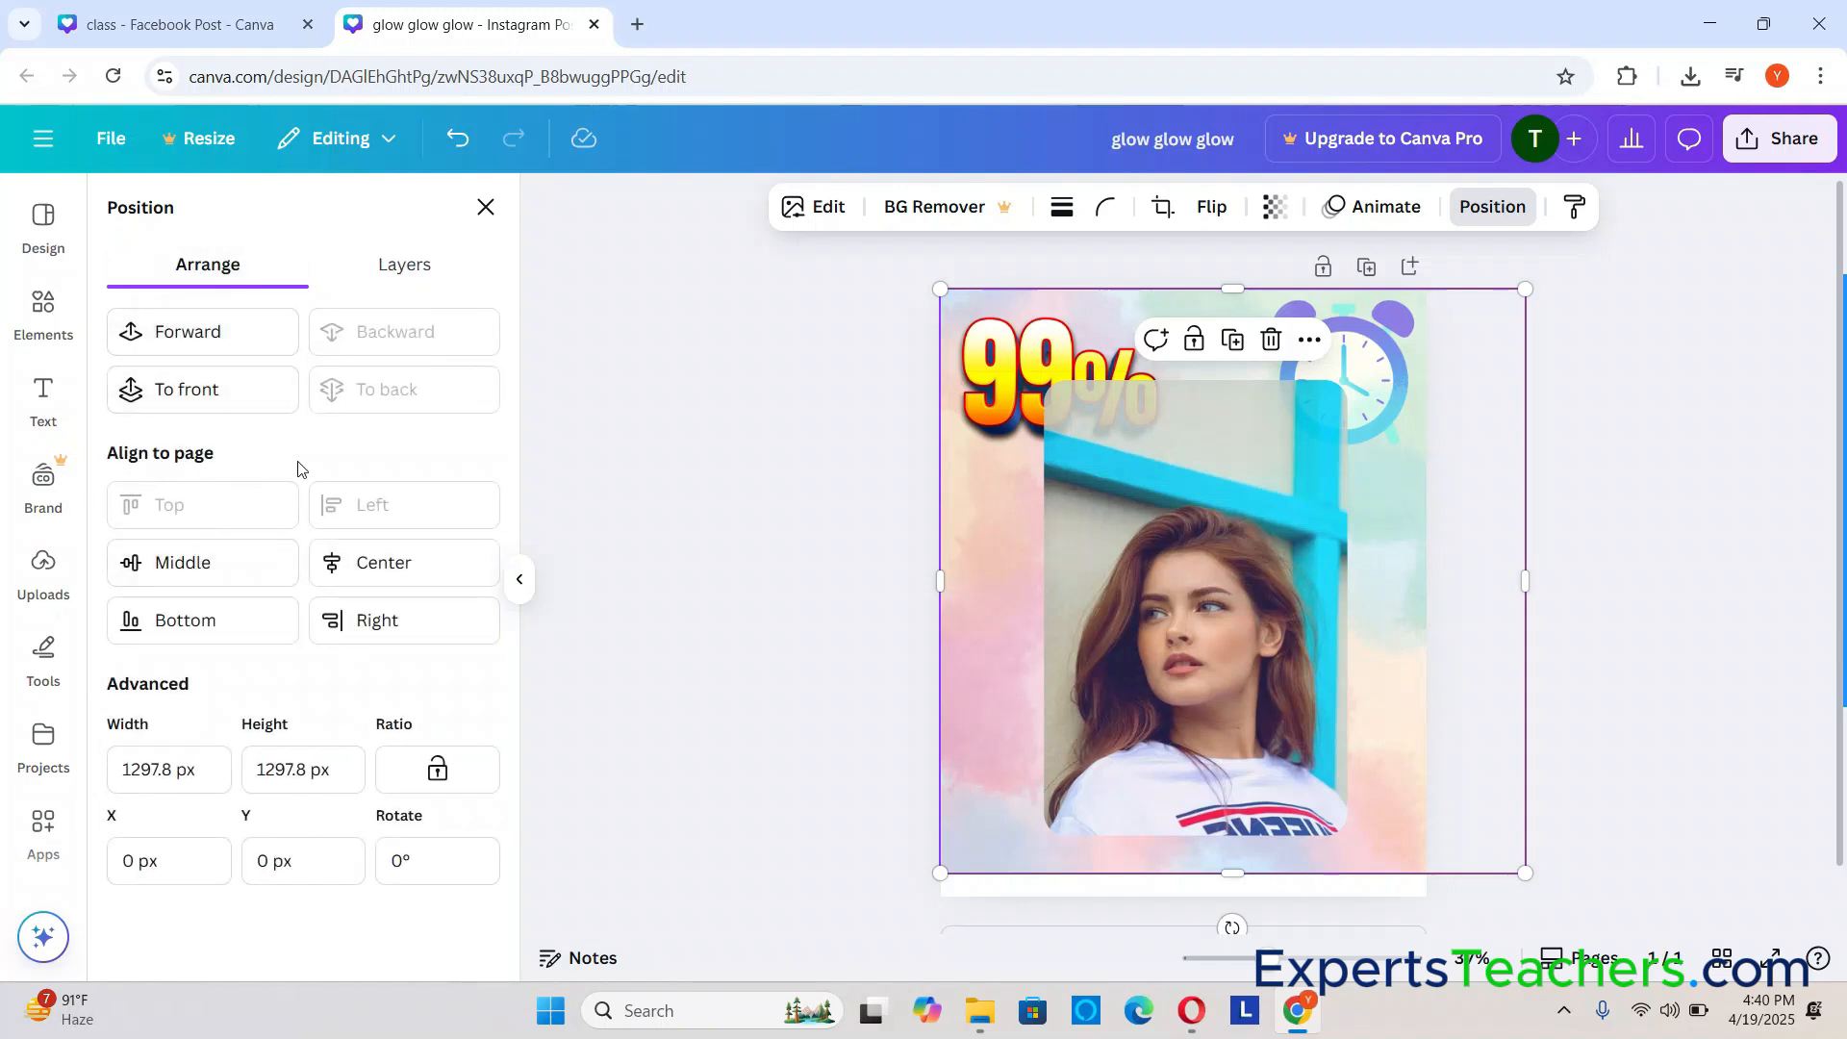
Step: Try aligning the pastel background to the page's middle, center, bottom, right, top and left, in that order
click(246, 563)
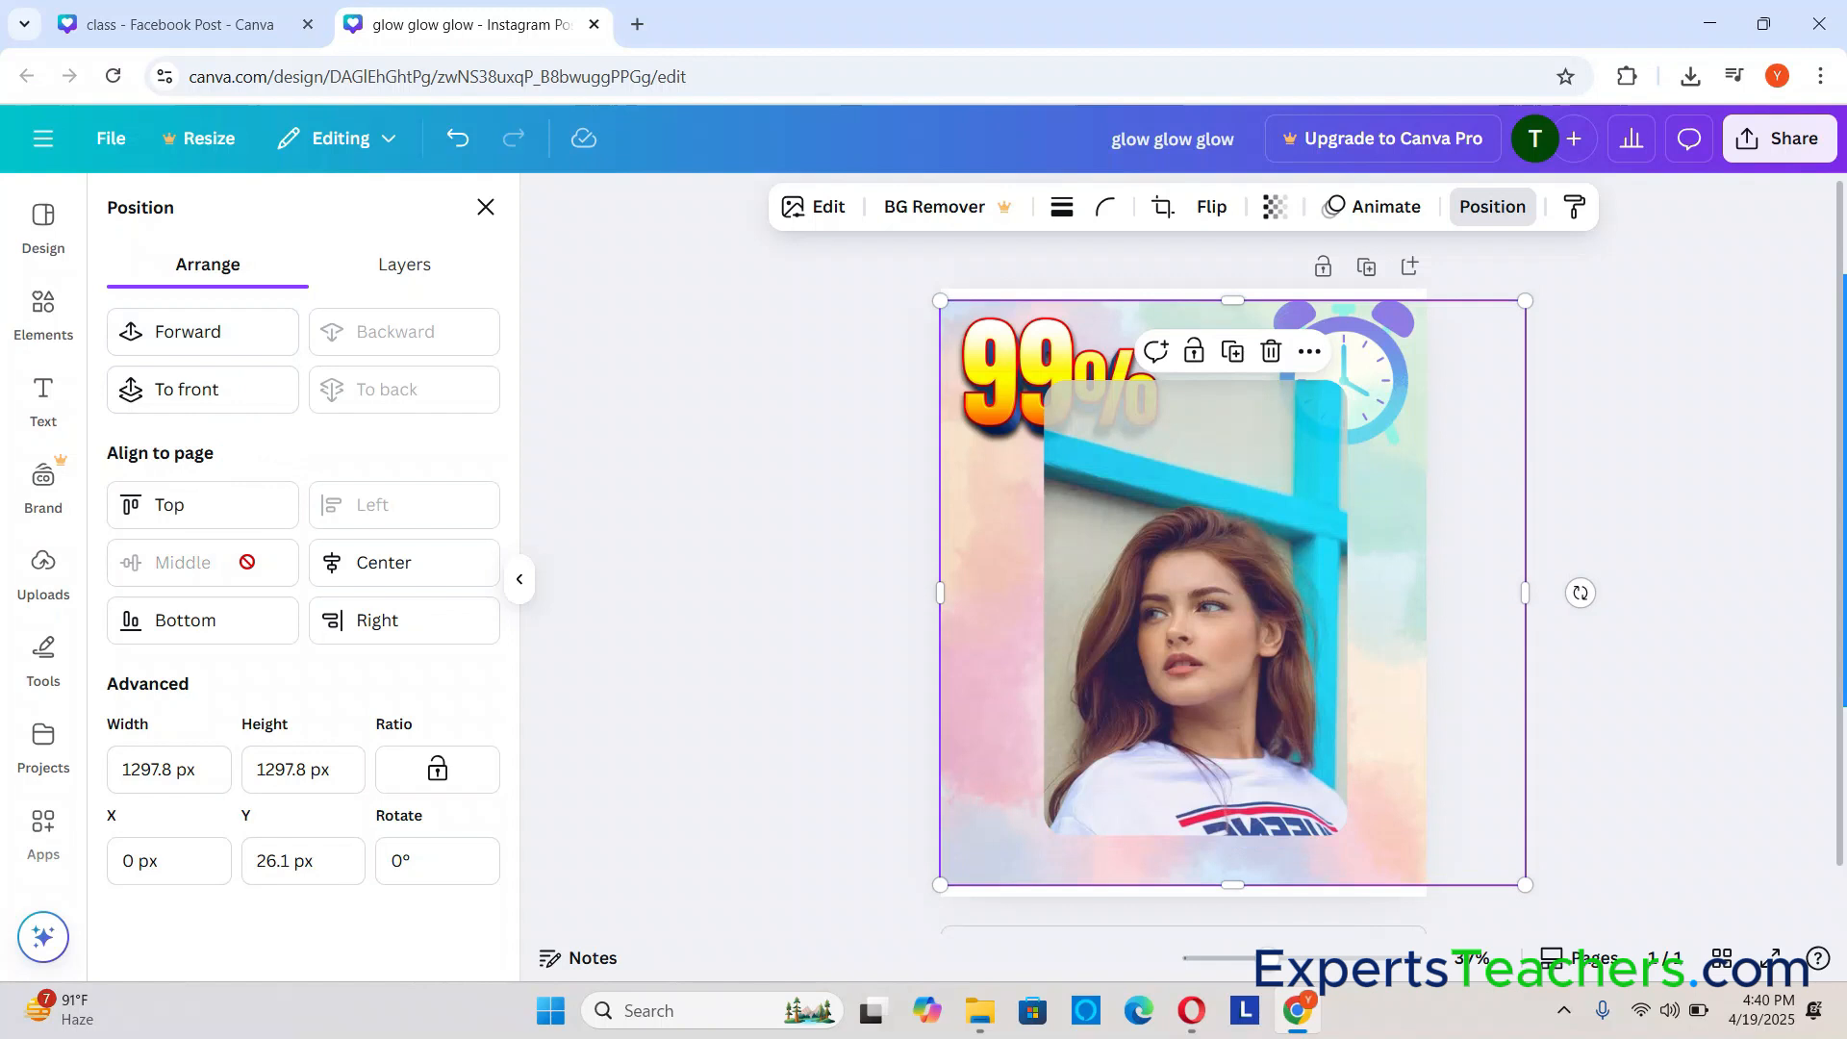
click(330, 568)
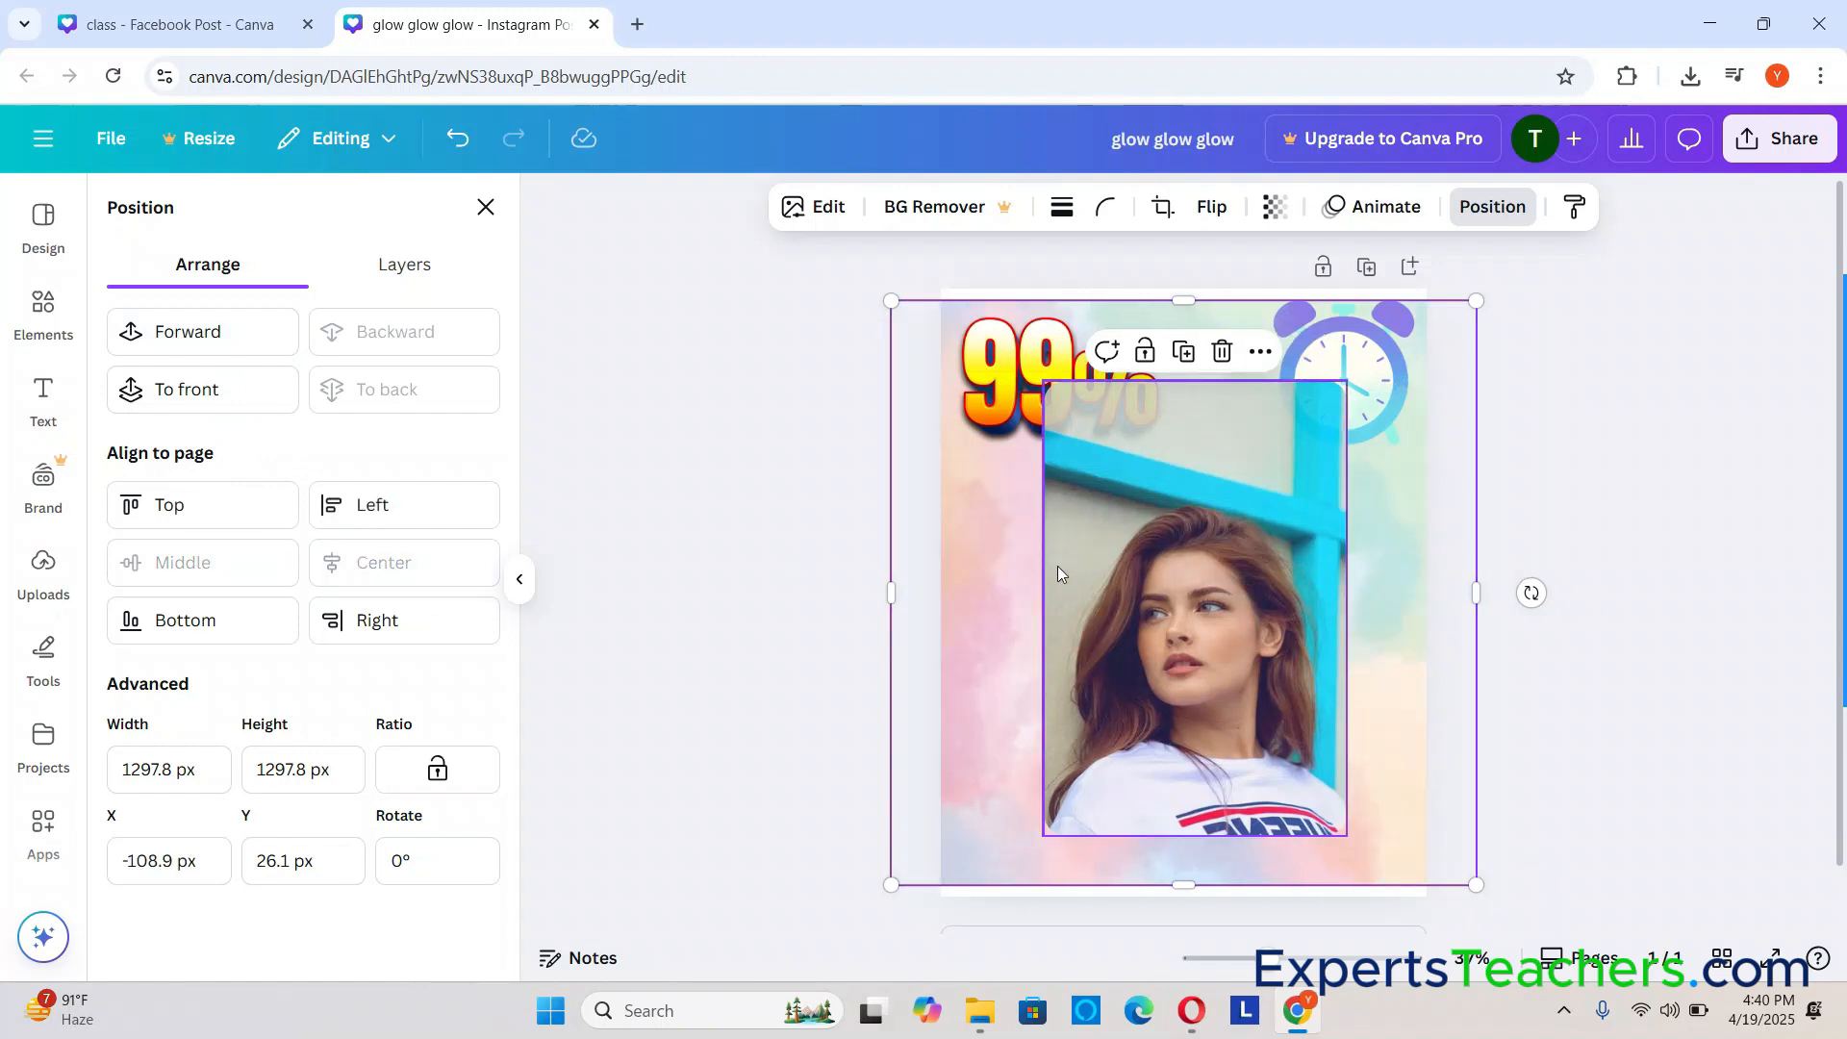
click(220, 618)
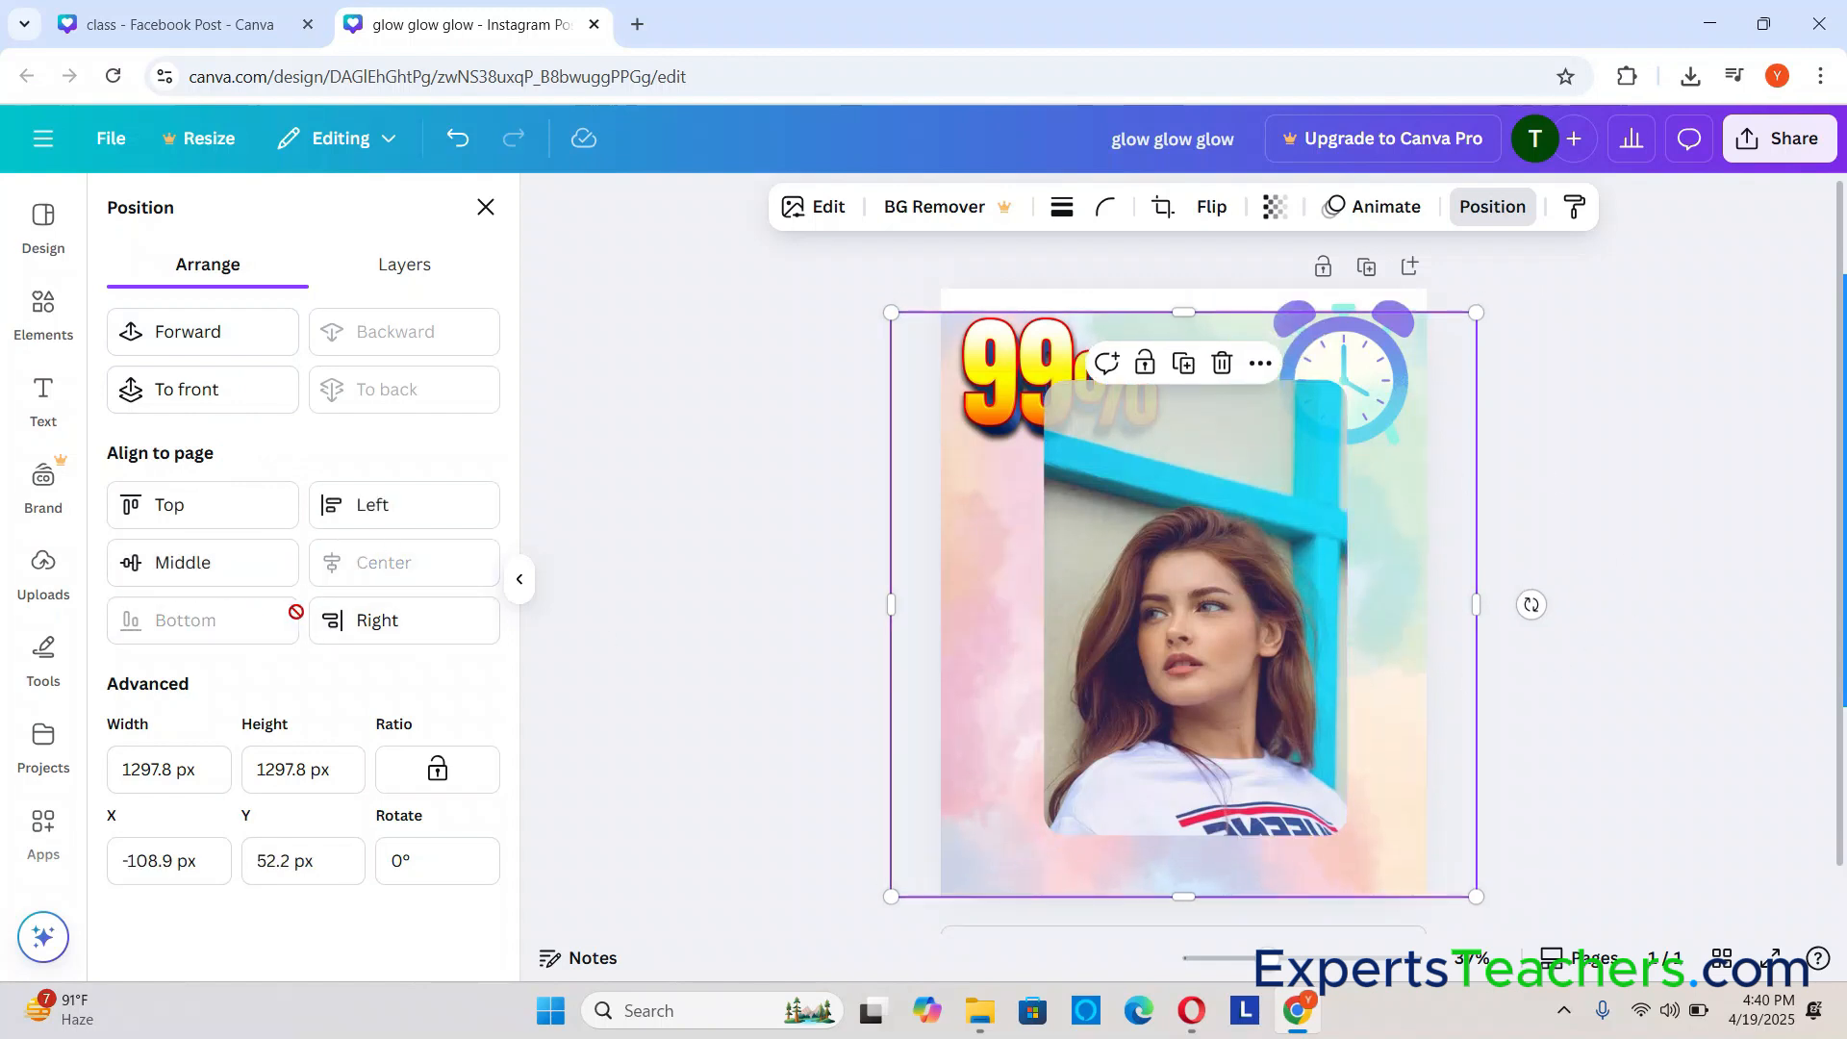
click(400, 622)
click(222, 515)
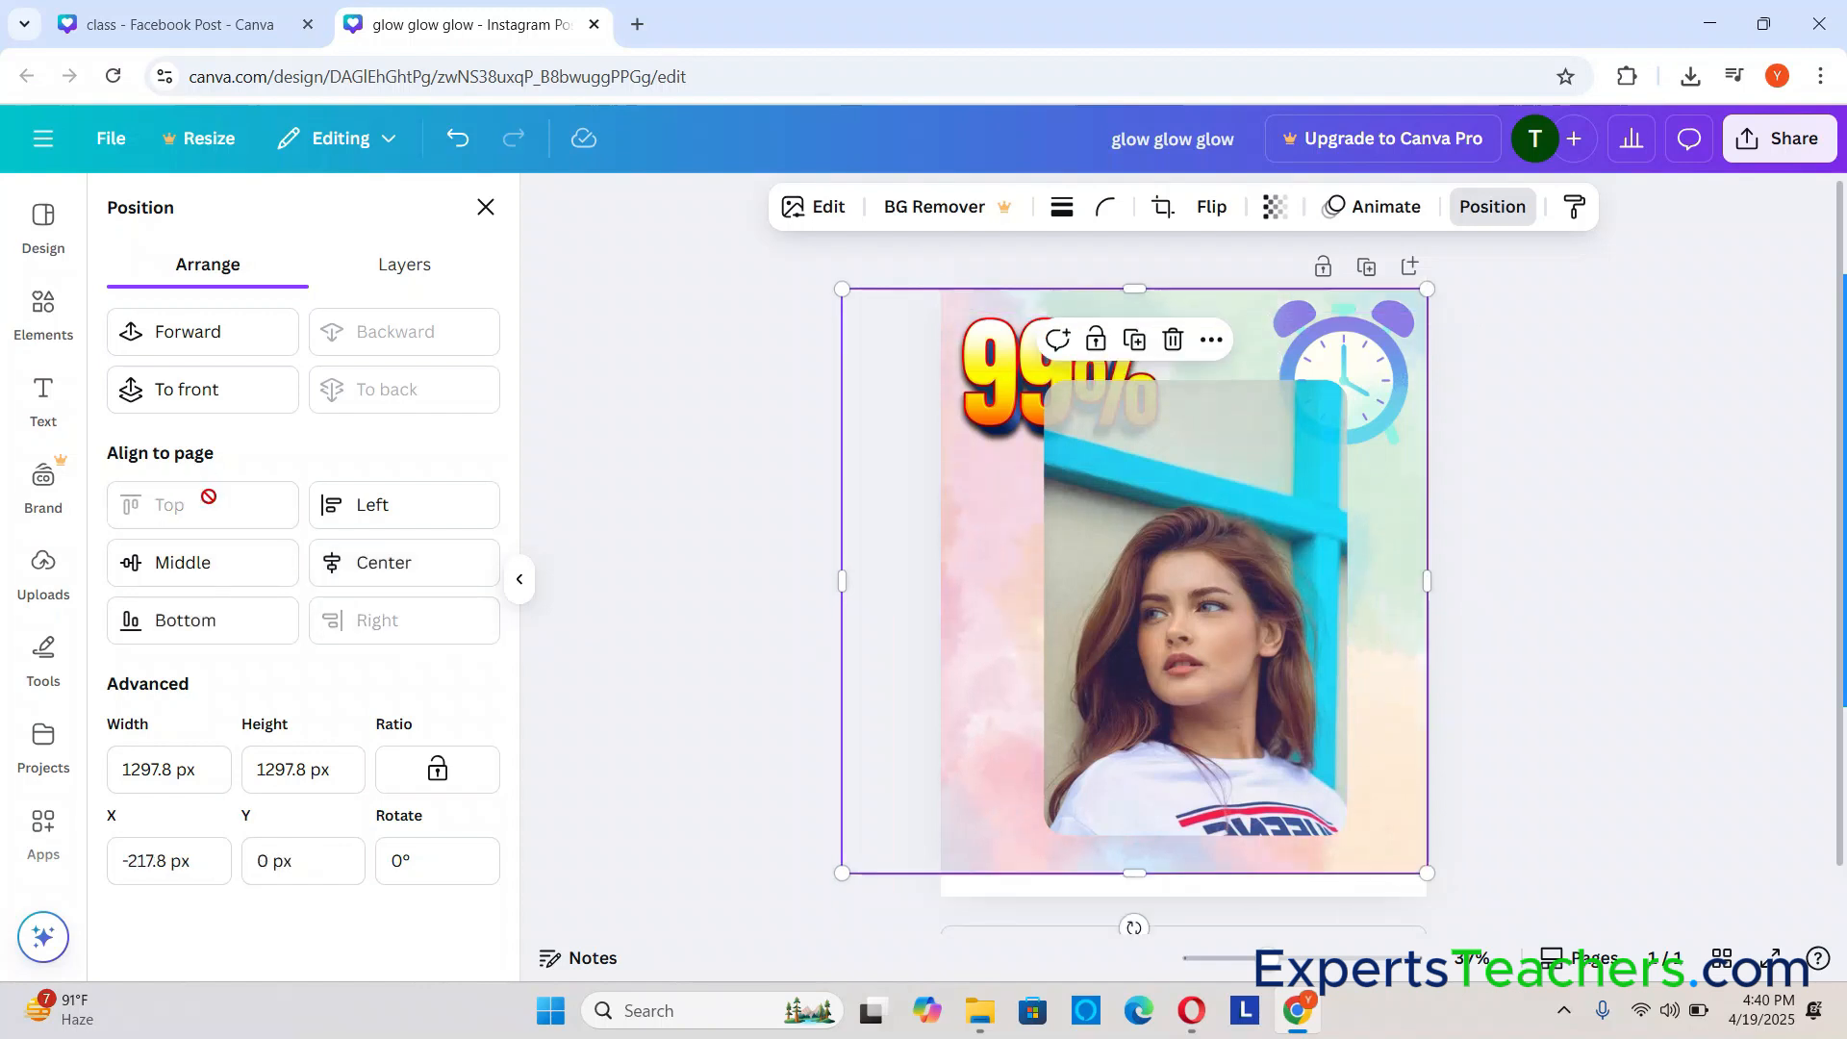
click(383, 511)
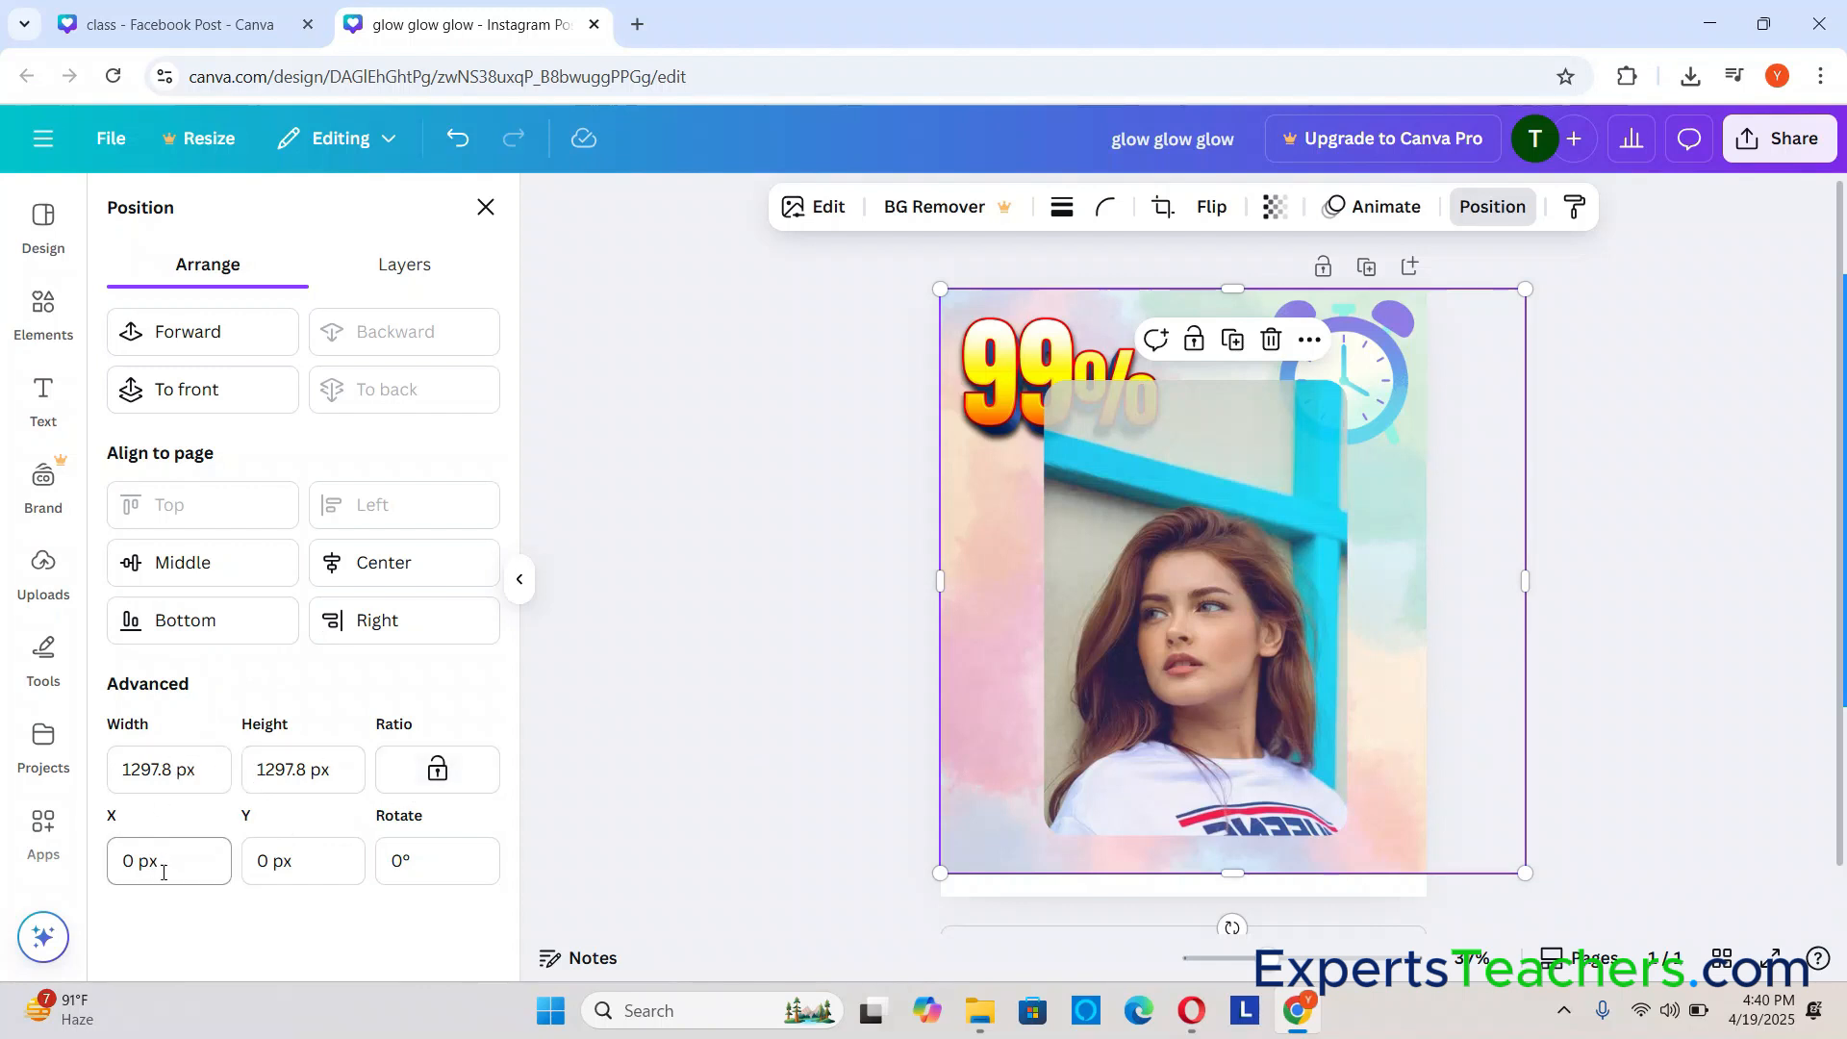
Step: Set the pastel background's rotation to 5°
click(405, 864)
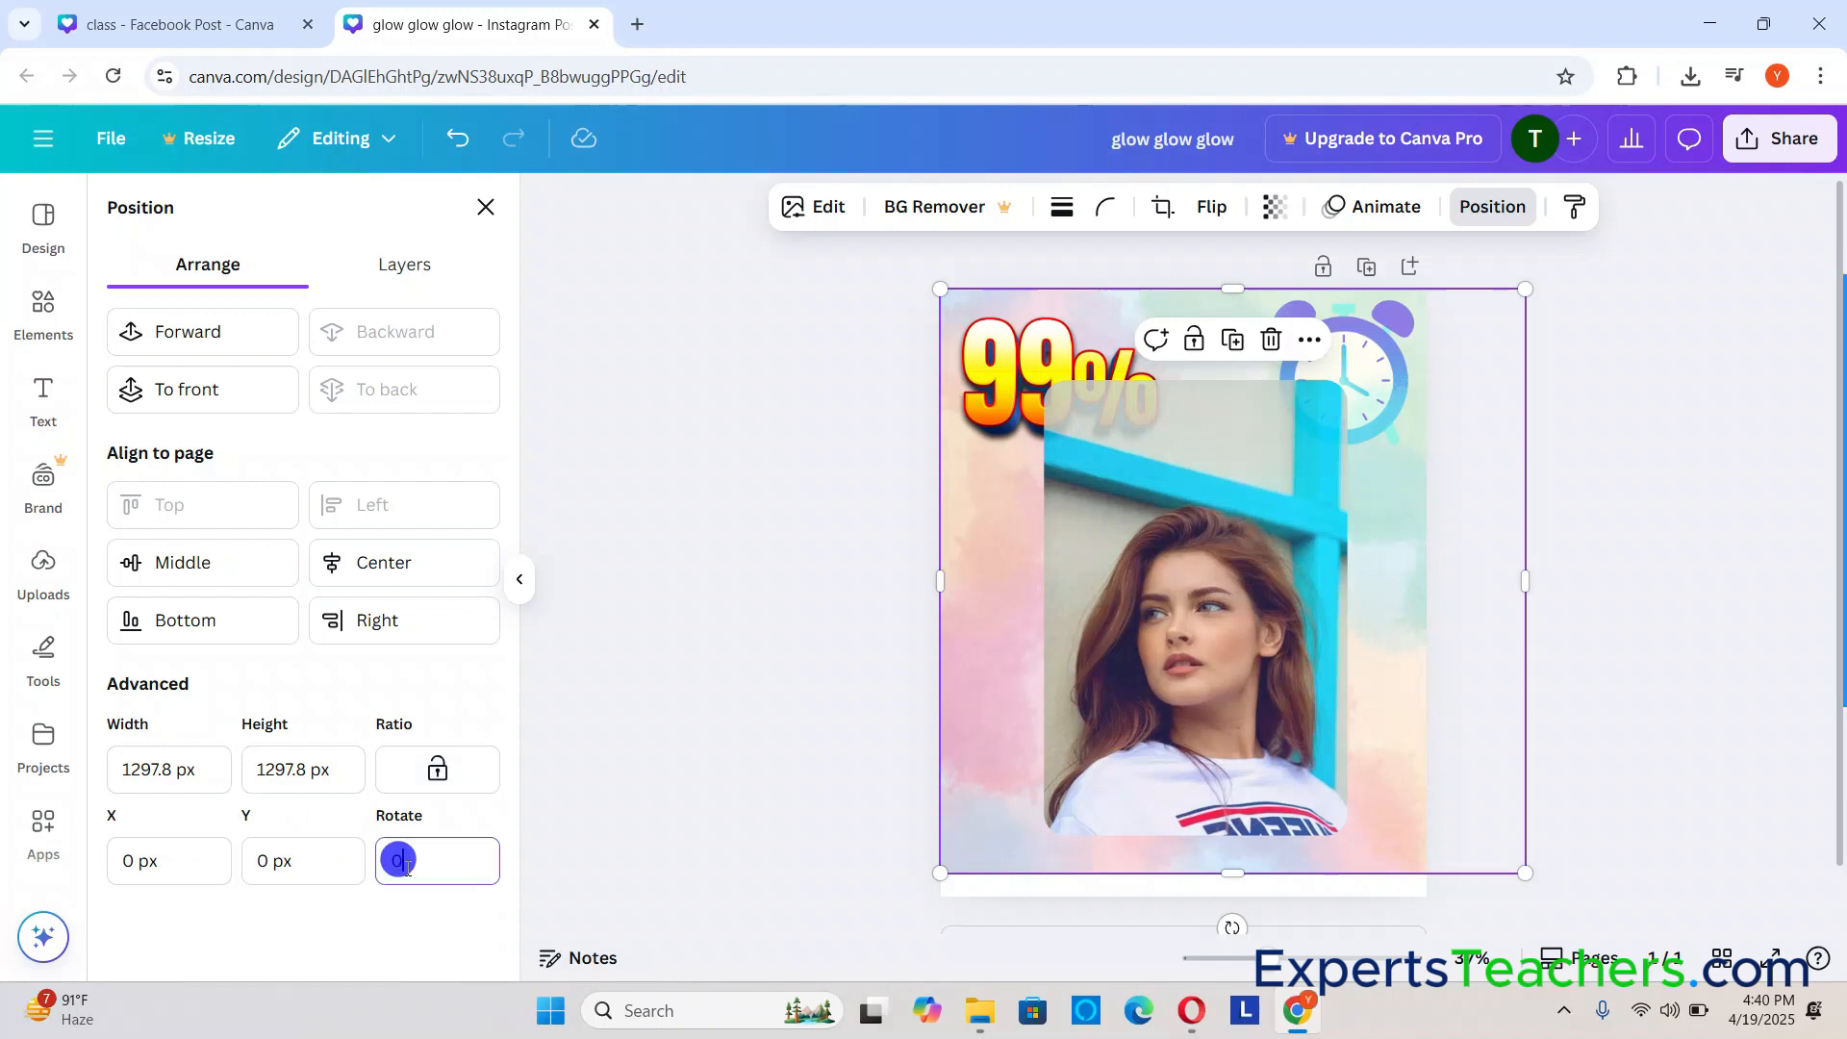
drag(404, 866, 385, 863)
text(5)
click(413, 931)
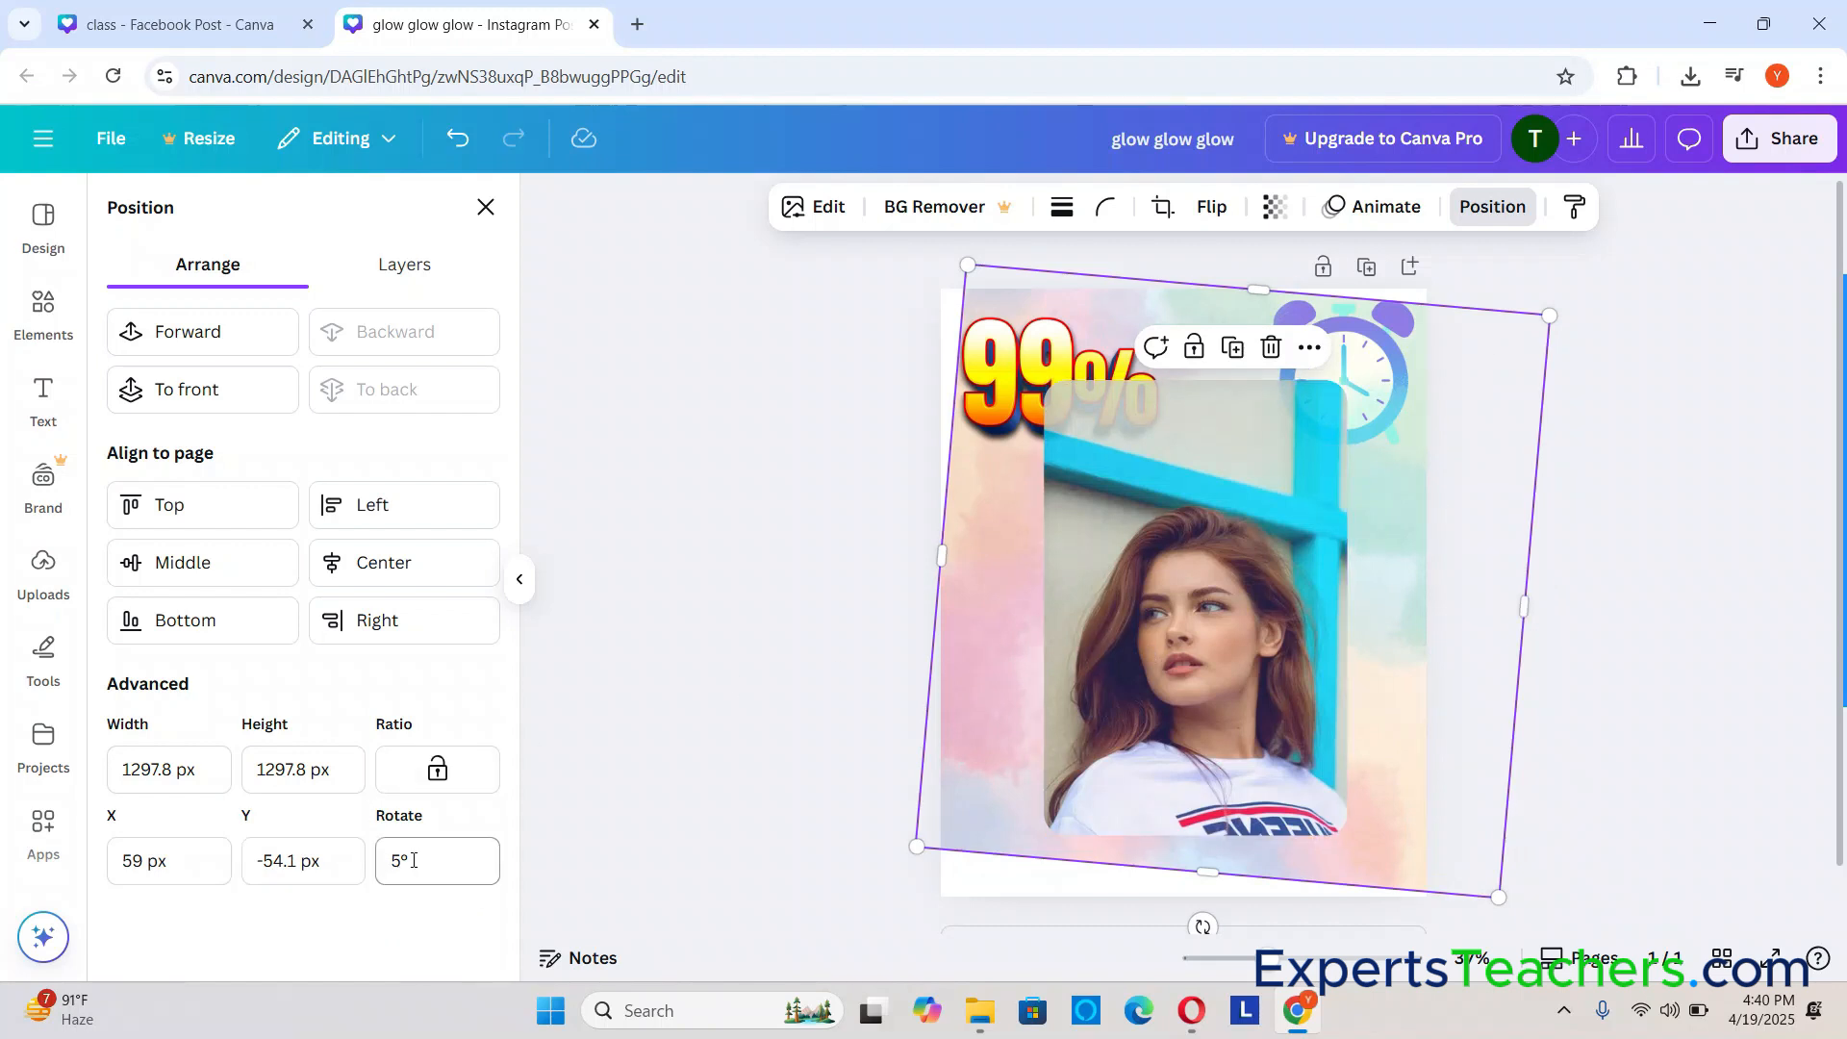
Step: Reset the pastel background's rotation to 0°
drag(409, 862, 381, 860)
text(0)
click(325, 909)
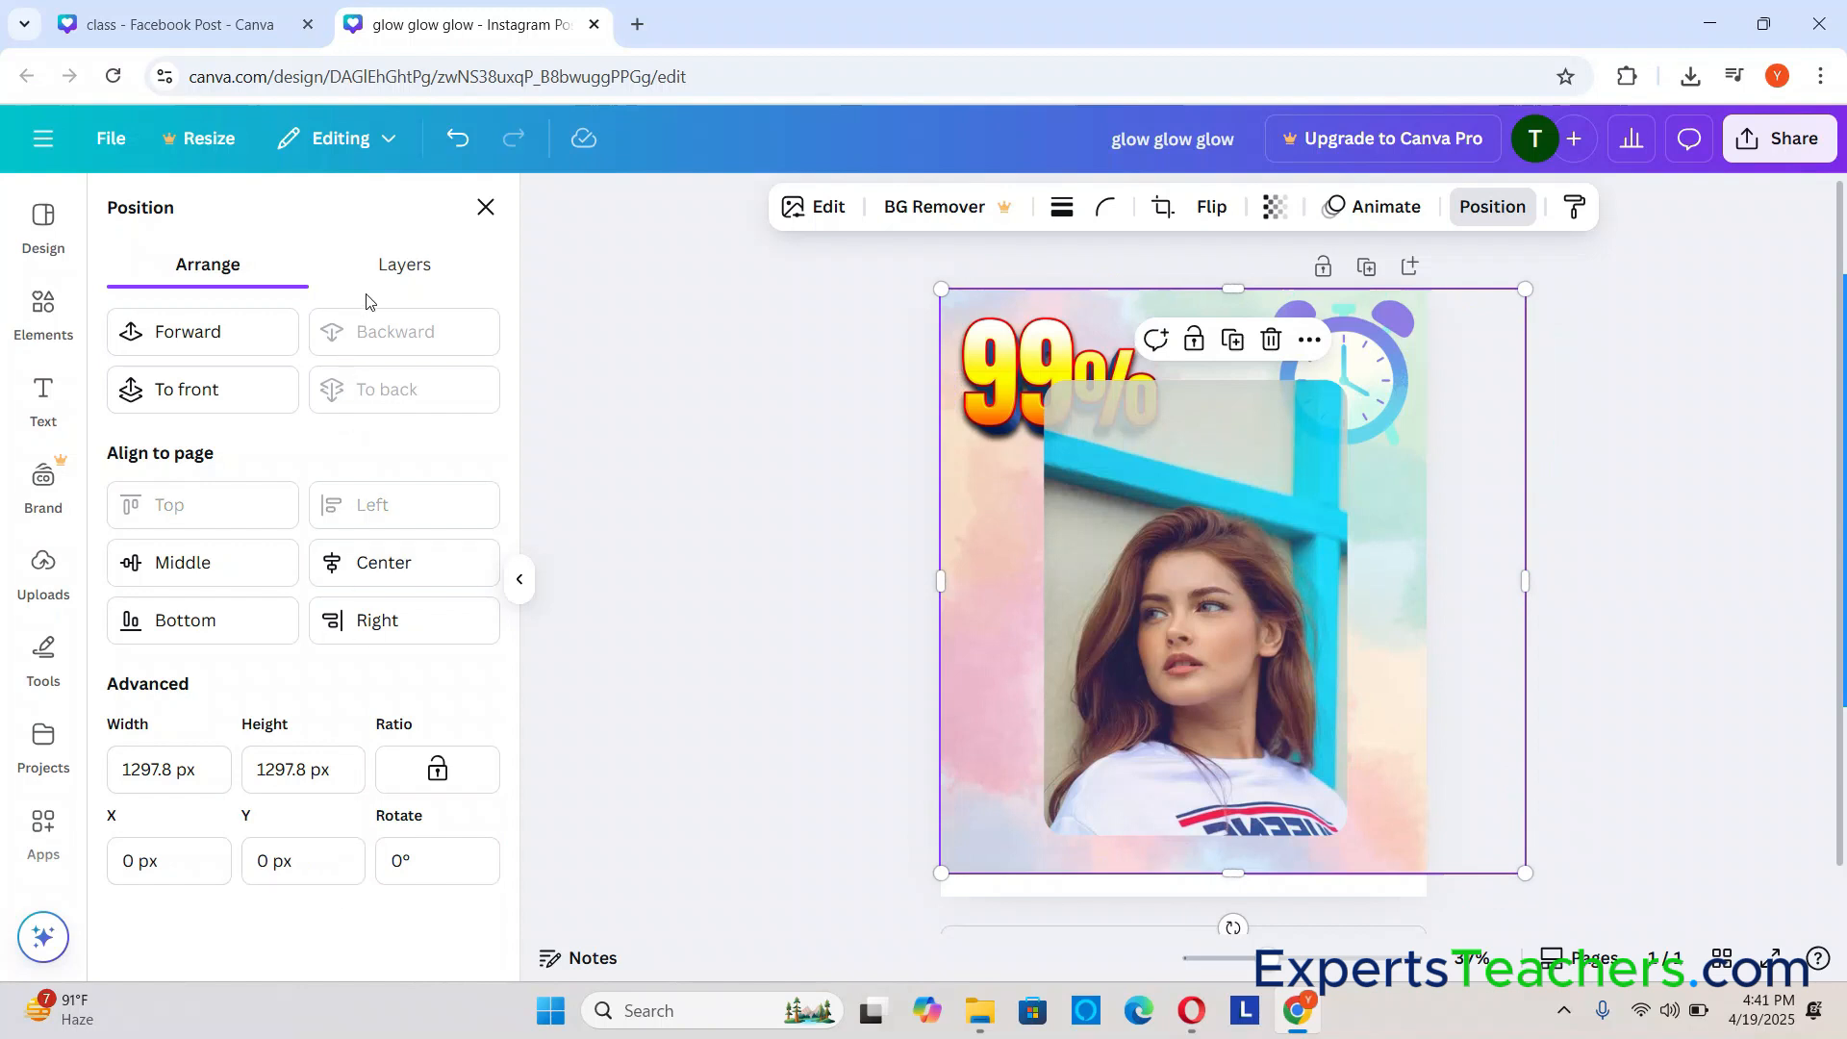
Step: Reorder the page's layers so the alarm clock and the pastel background both sit above the 99% graphic
click(420, 262)
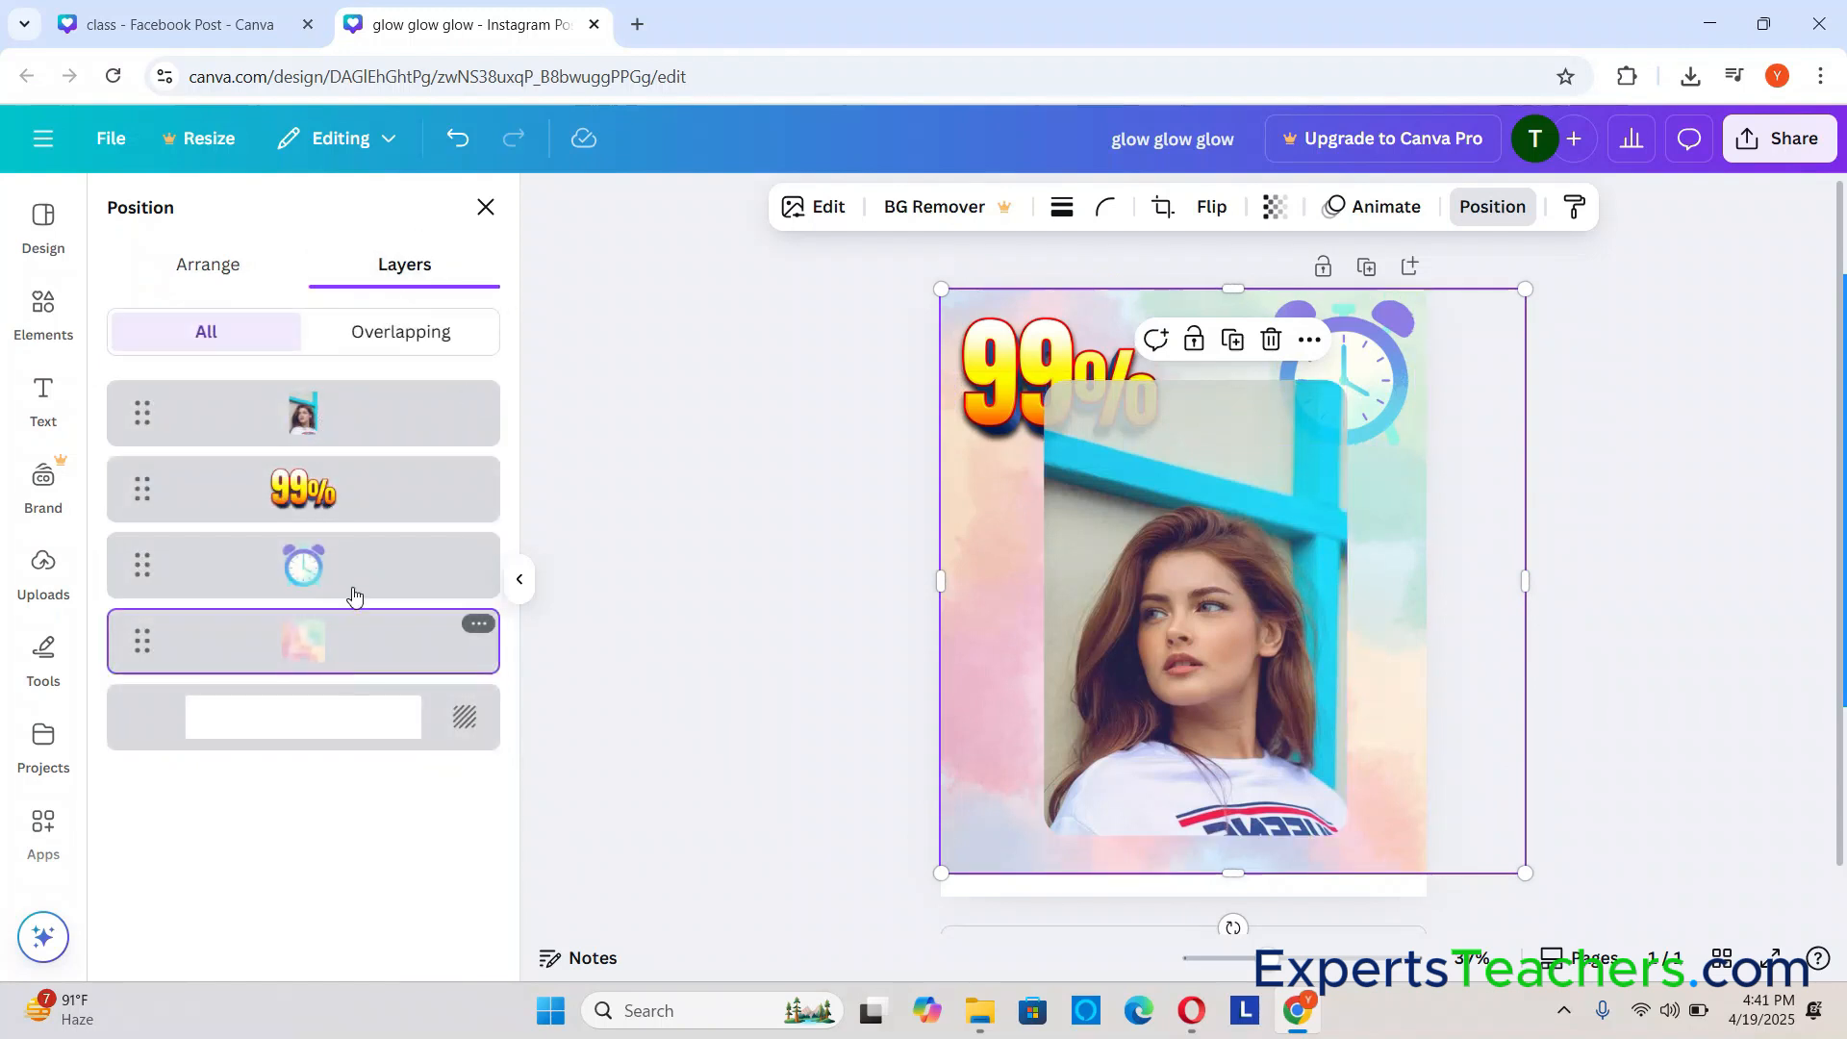
drag(349, 568, 350, 488)
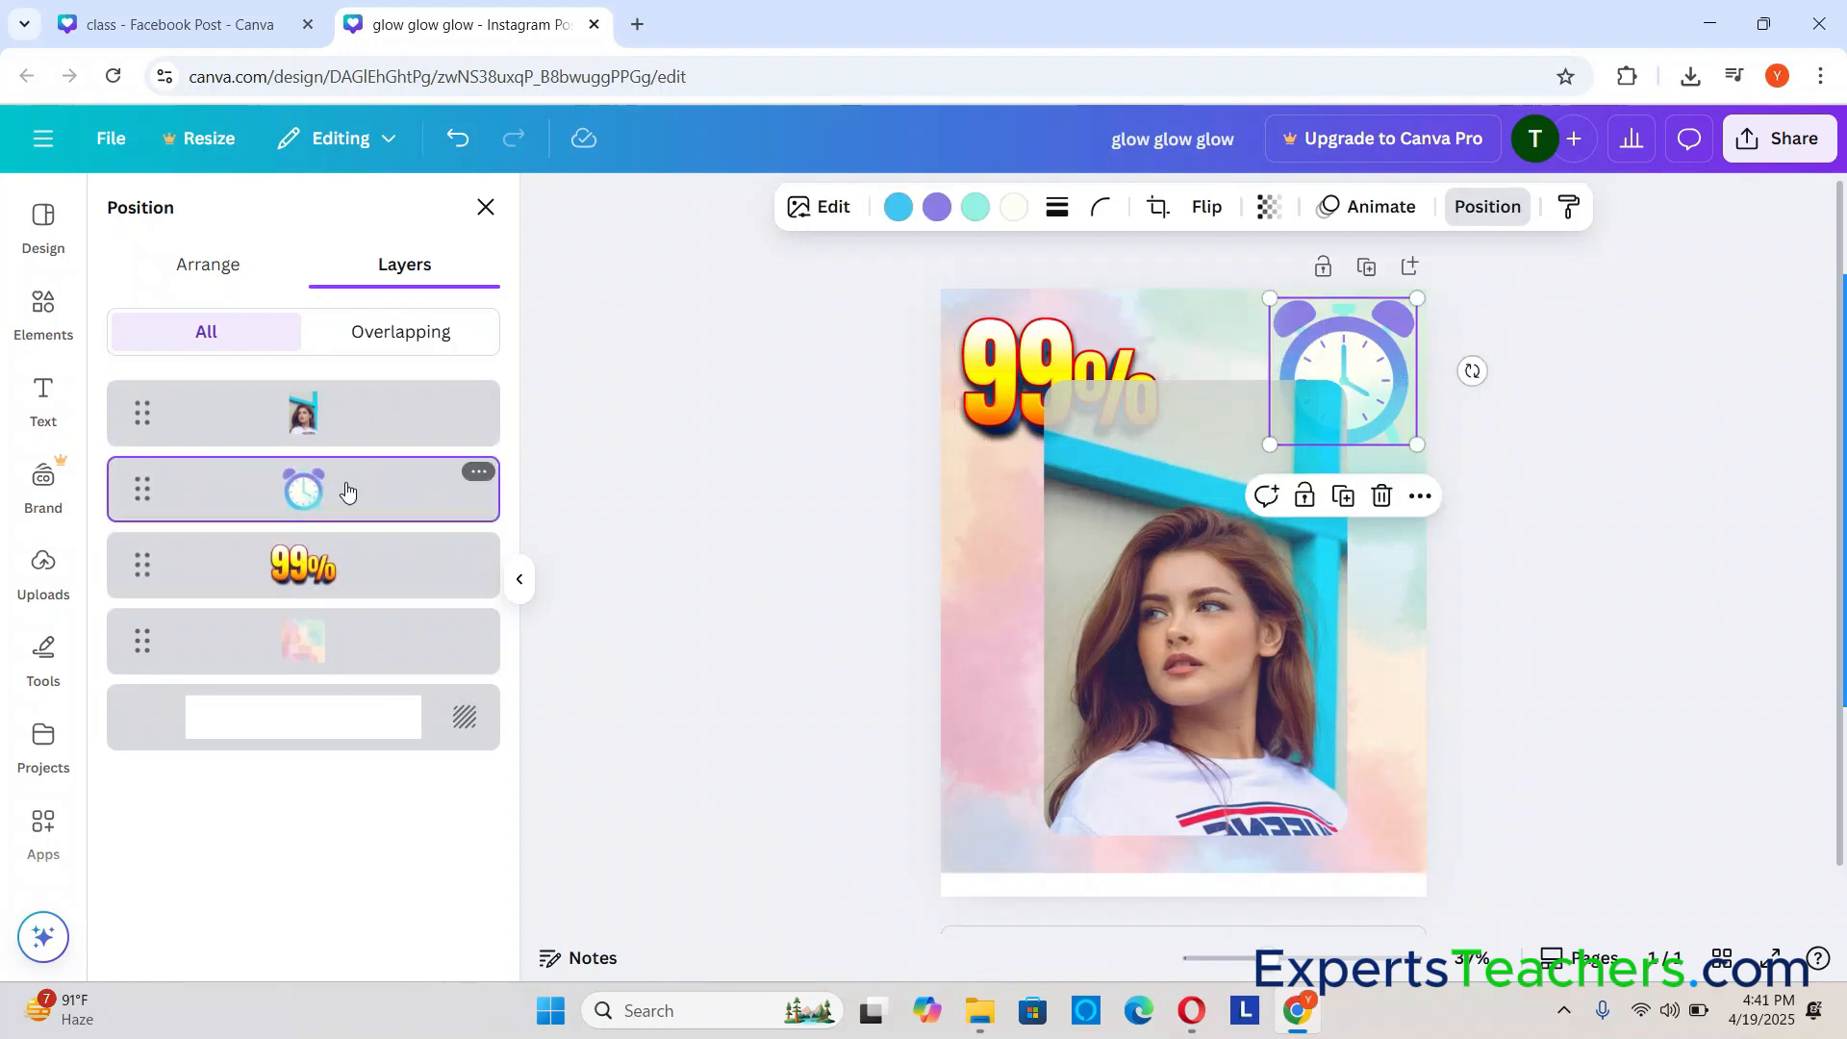
drag(315, 641, 327, 524)
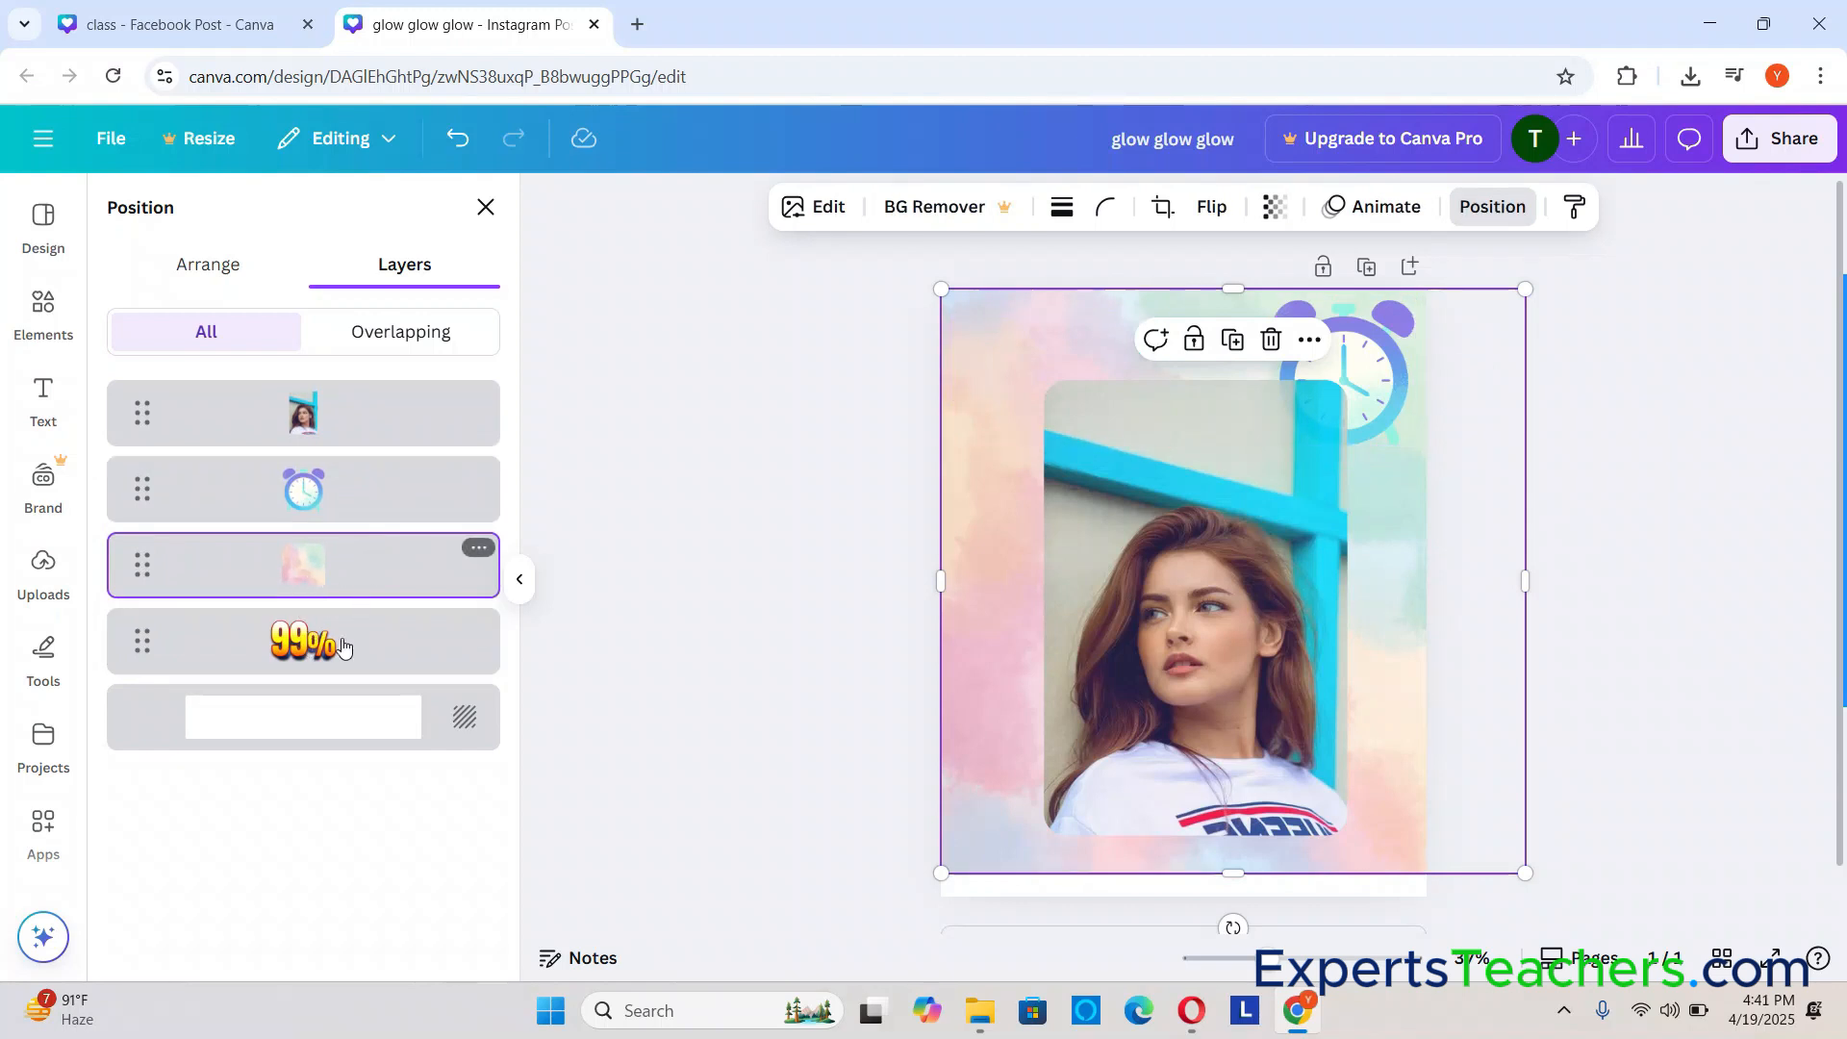
Step: Move the alarm clock below the 99% graphic in the layer order, then select the woman's photo layer
drag(343, 647, 360, 683)
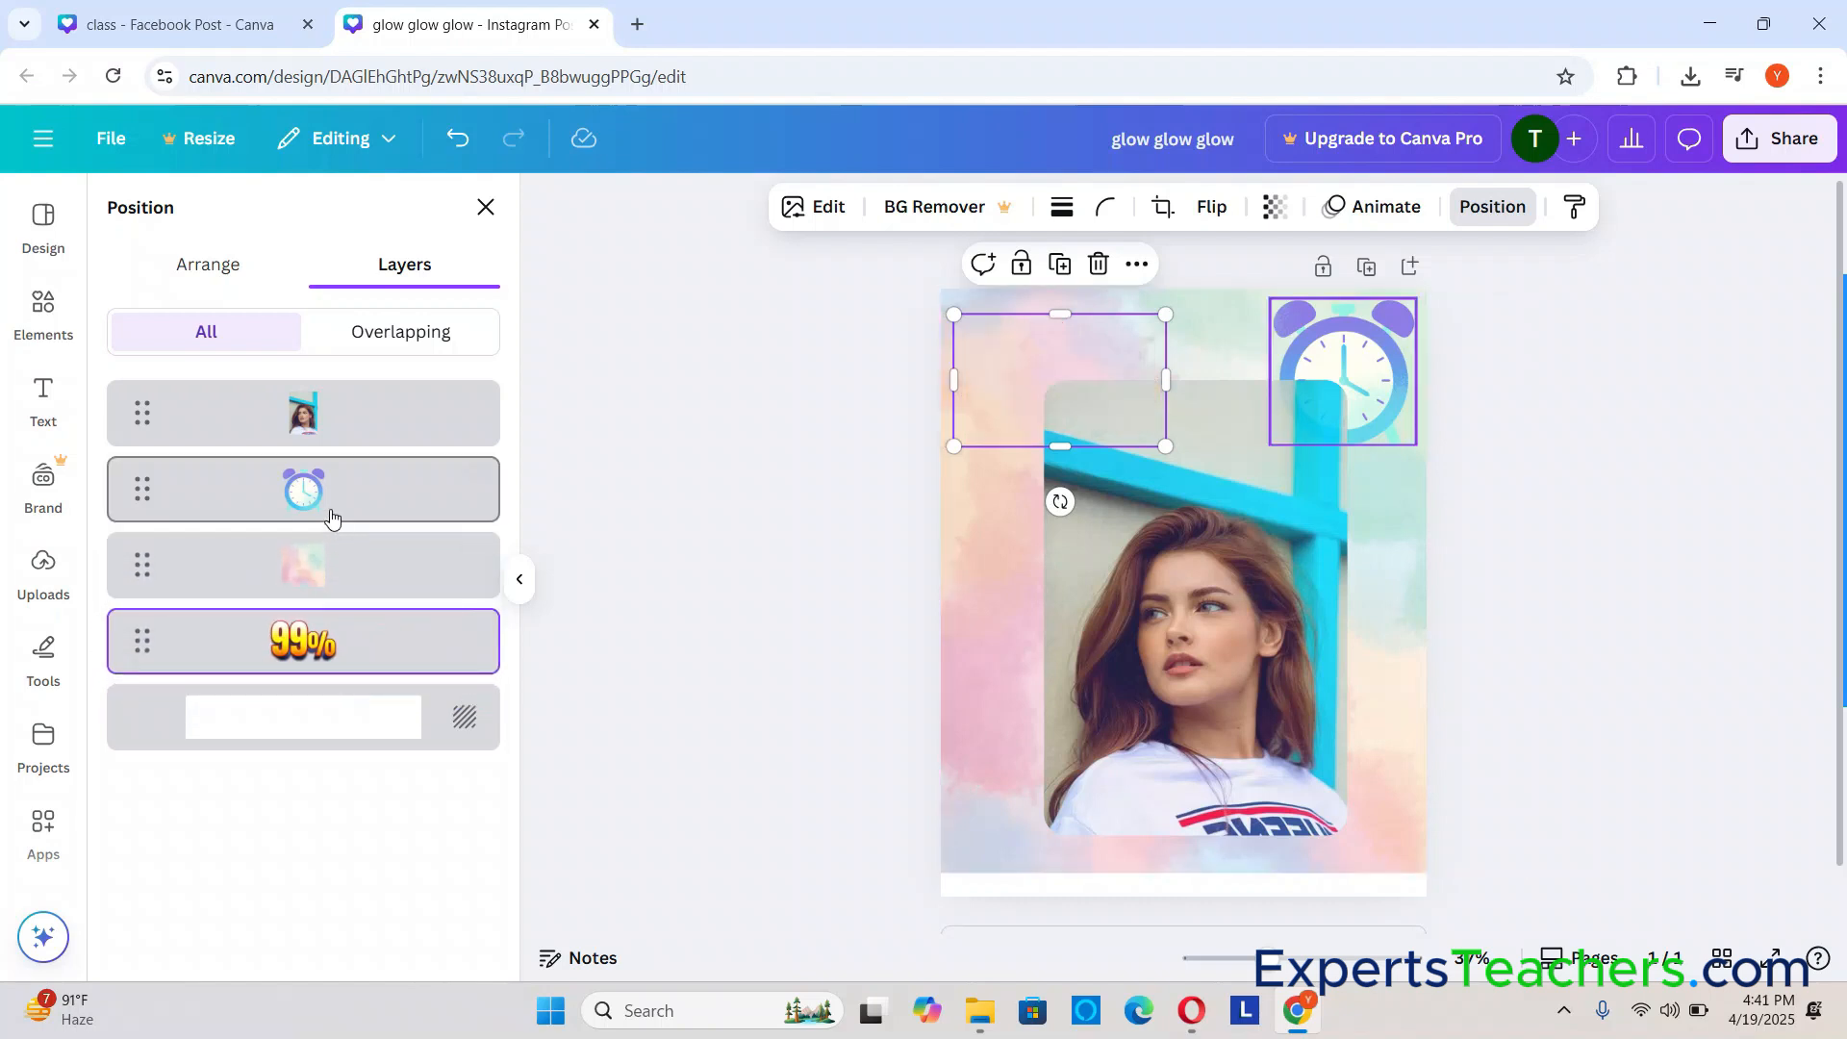
drag(332, 517, 350, 668)
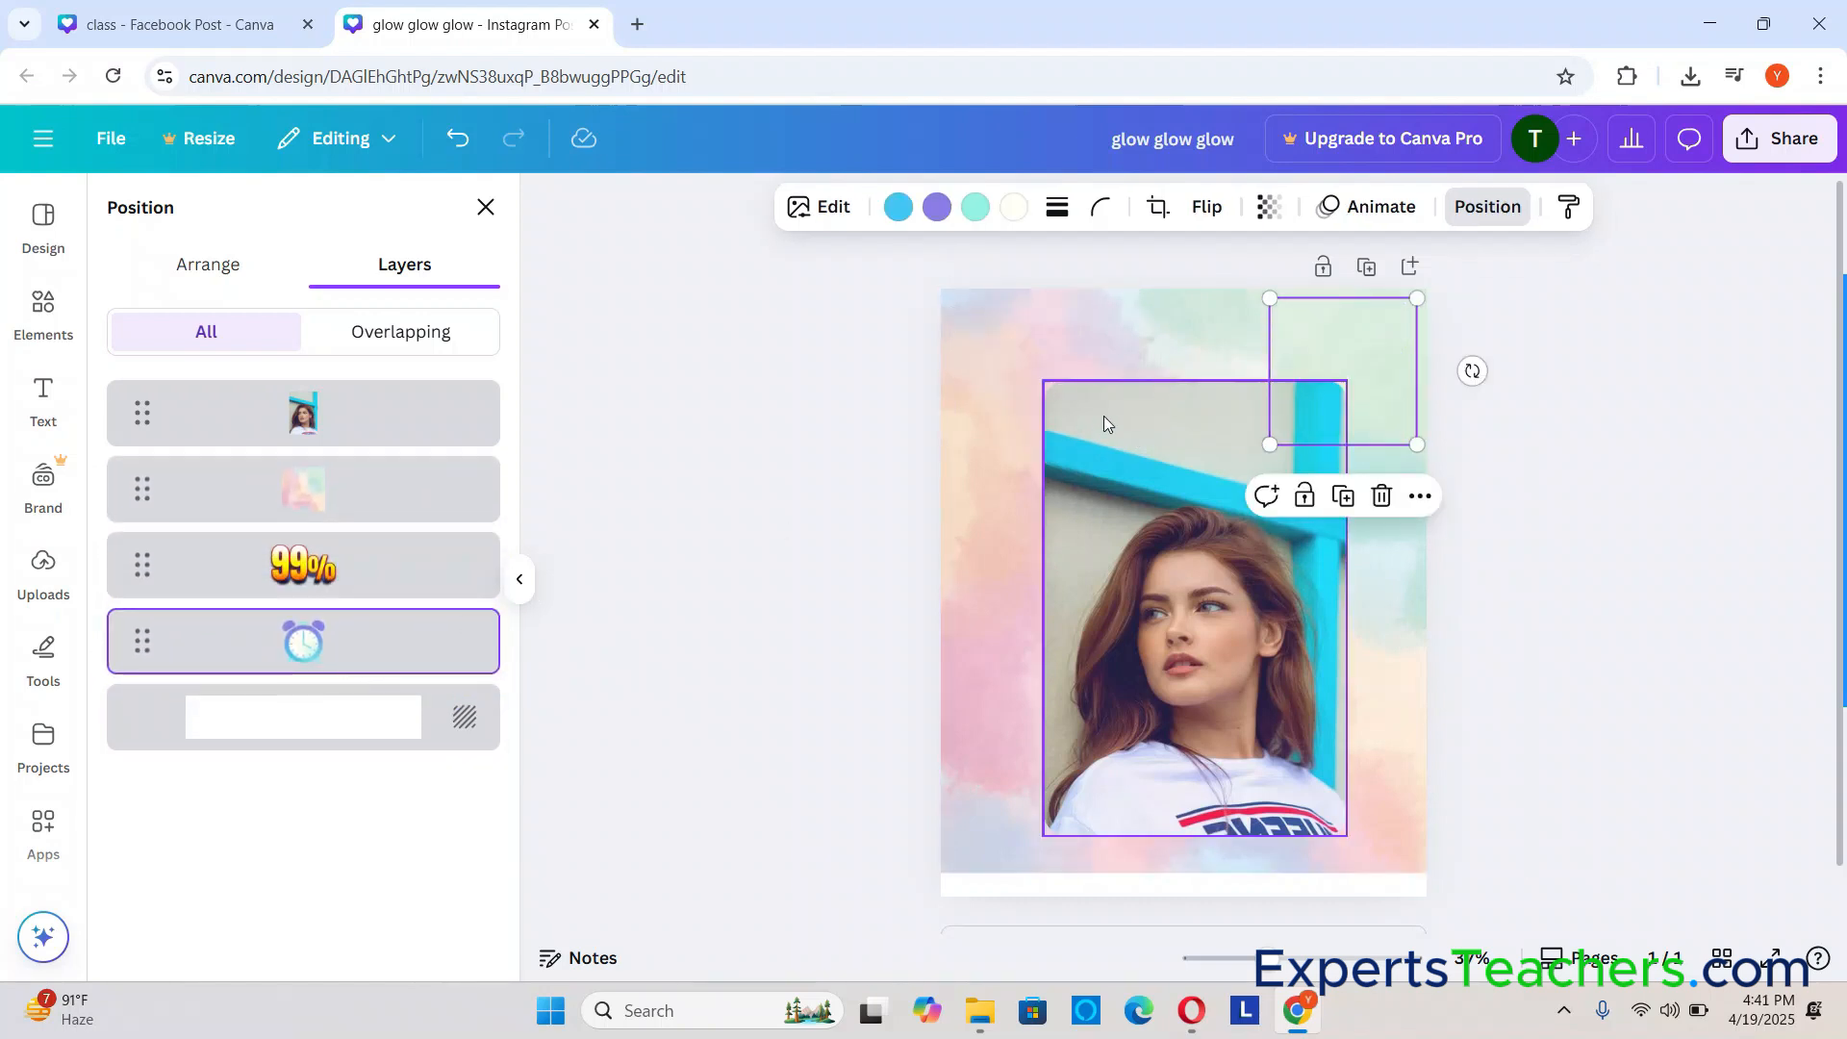
mouse_move(318, 414)
mouse_down()
mouse_move(330, 555)
mouse_move(321, 391)
mouse_move(330, 408)
mouse_up()
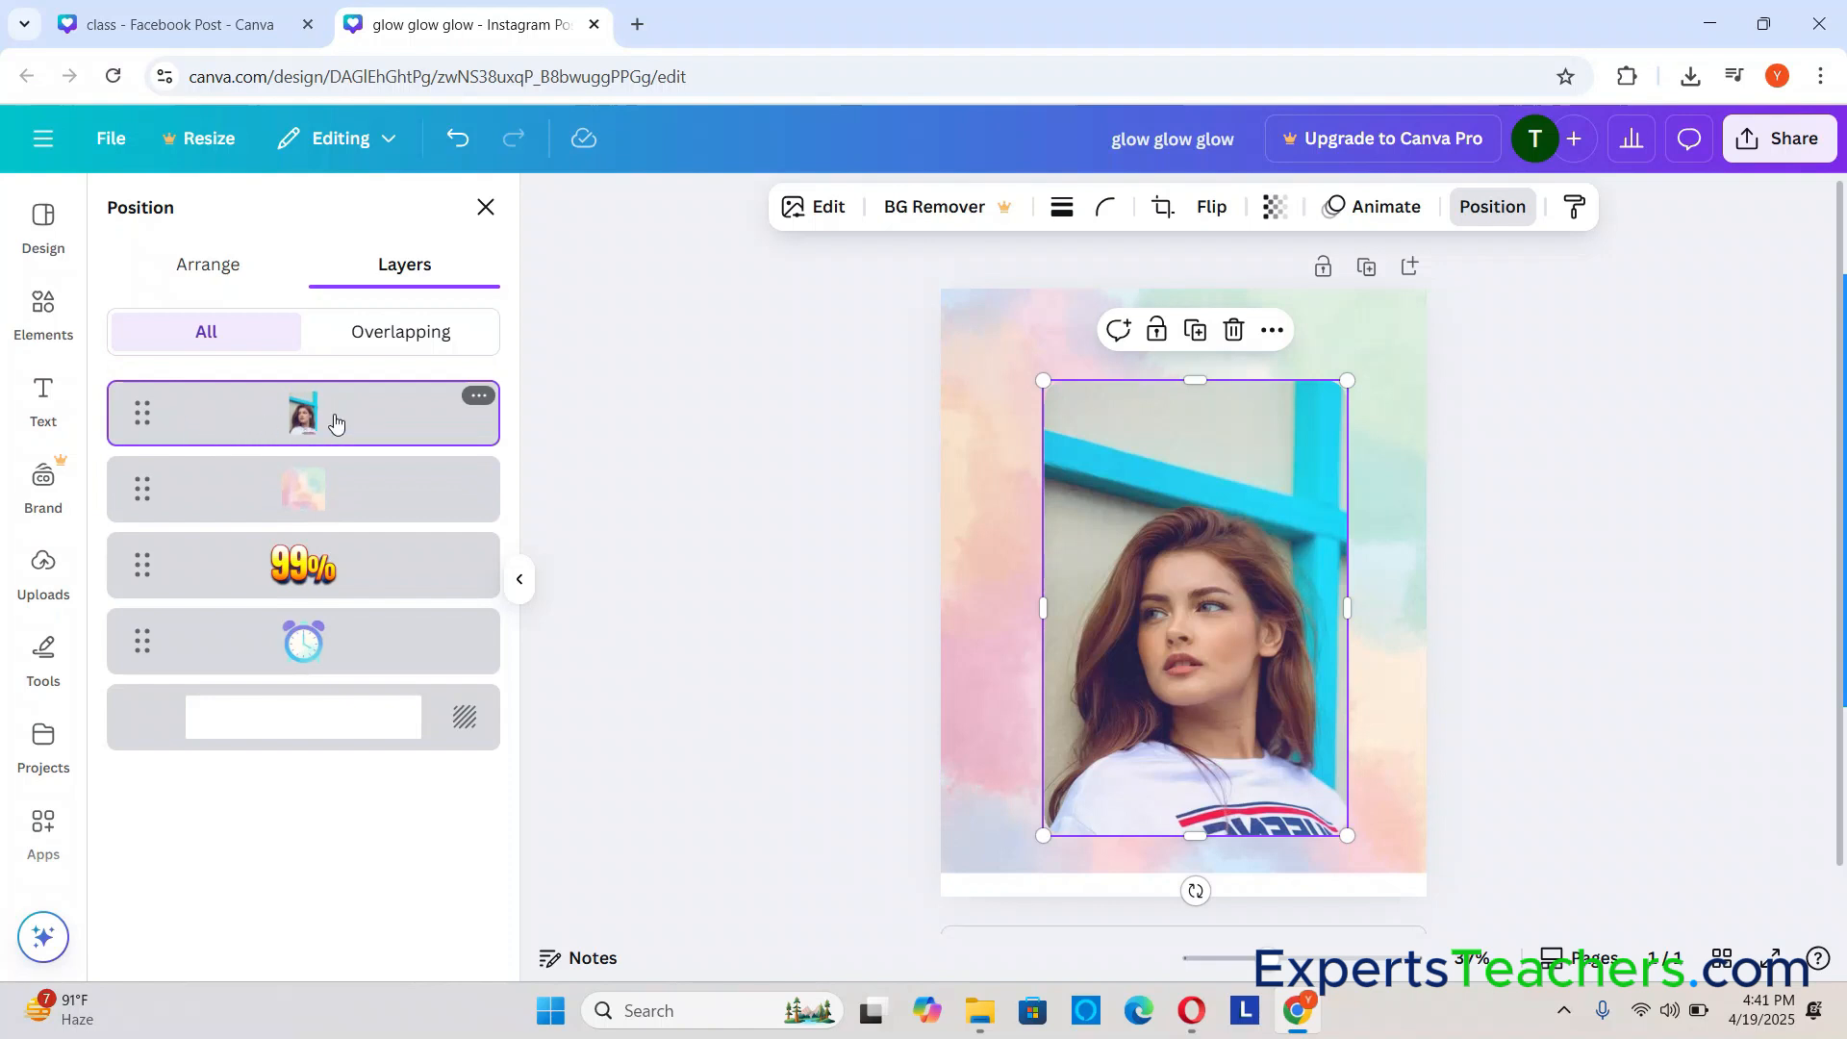
click(1649, 594)
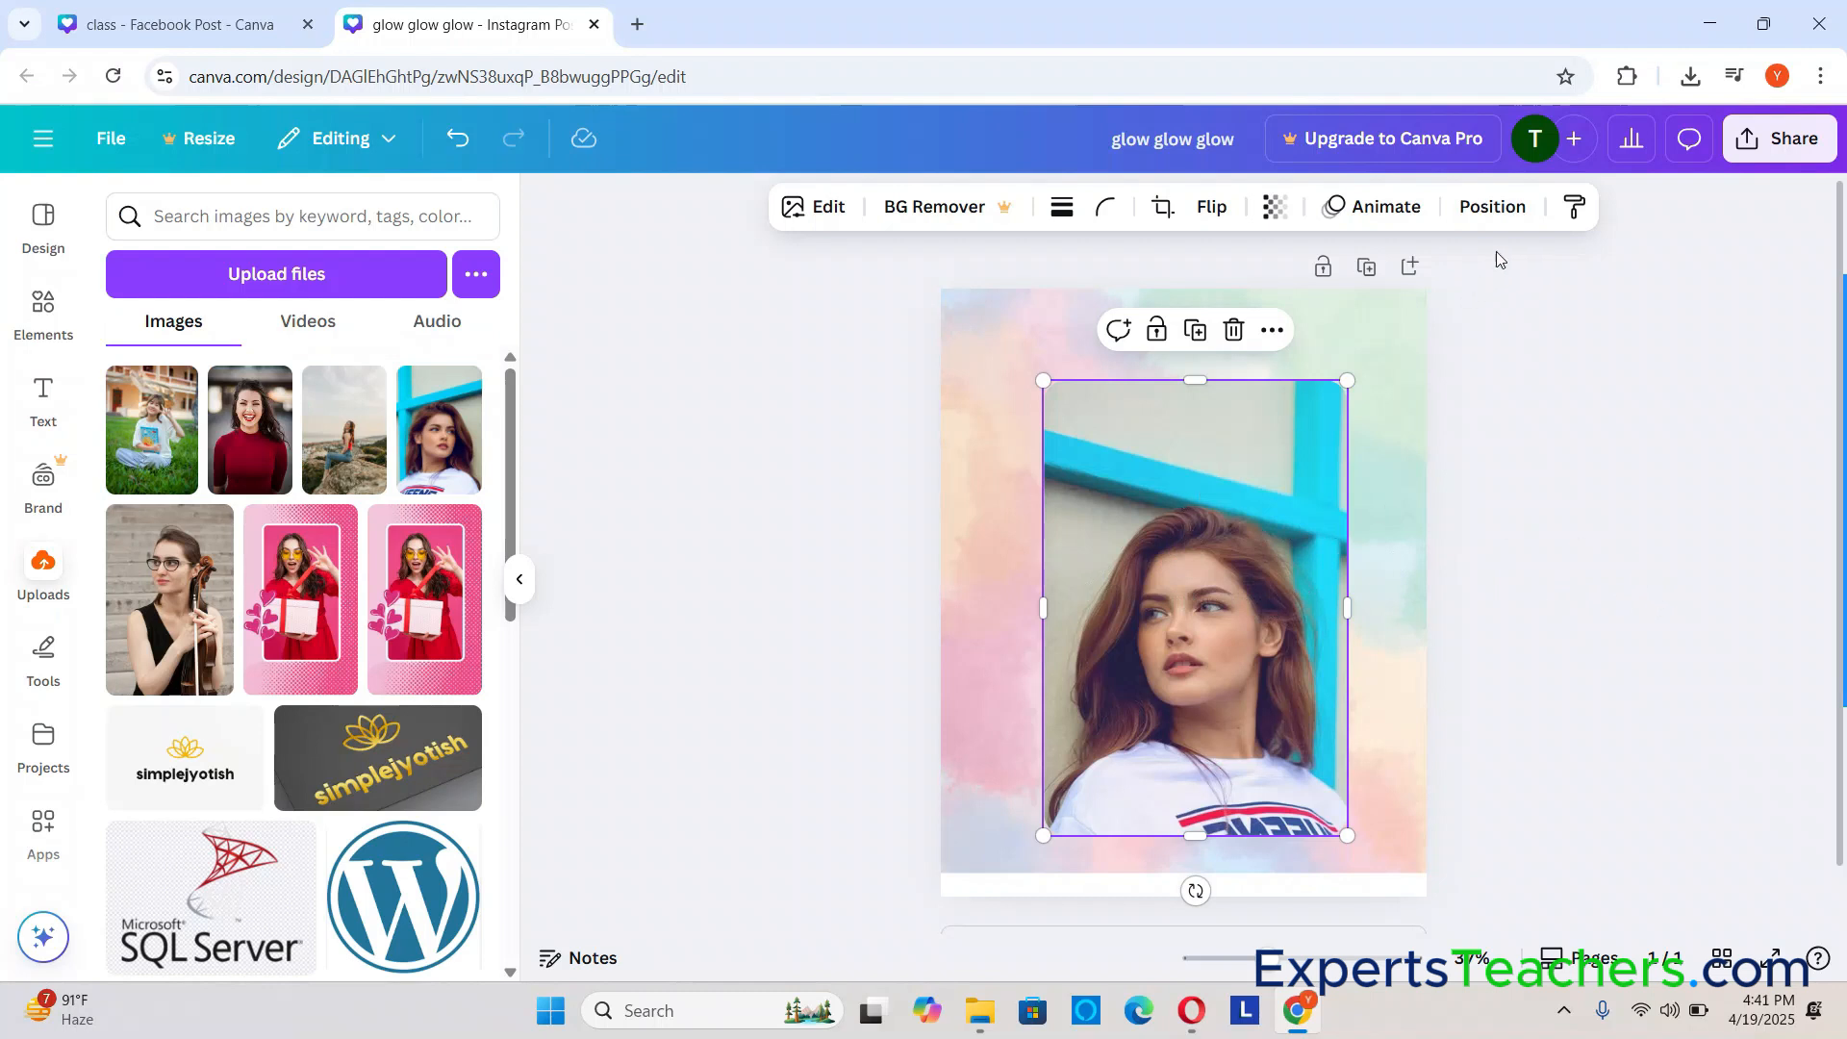
Step: Bring the 99% graphic to the top of the layer order, above the woman's photo
click(1492, 206)
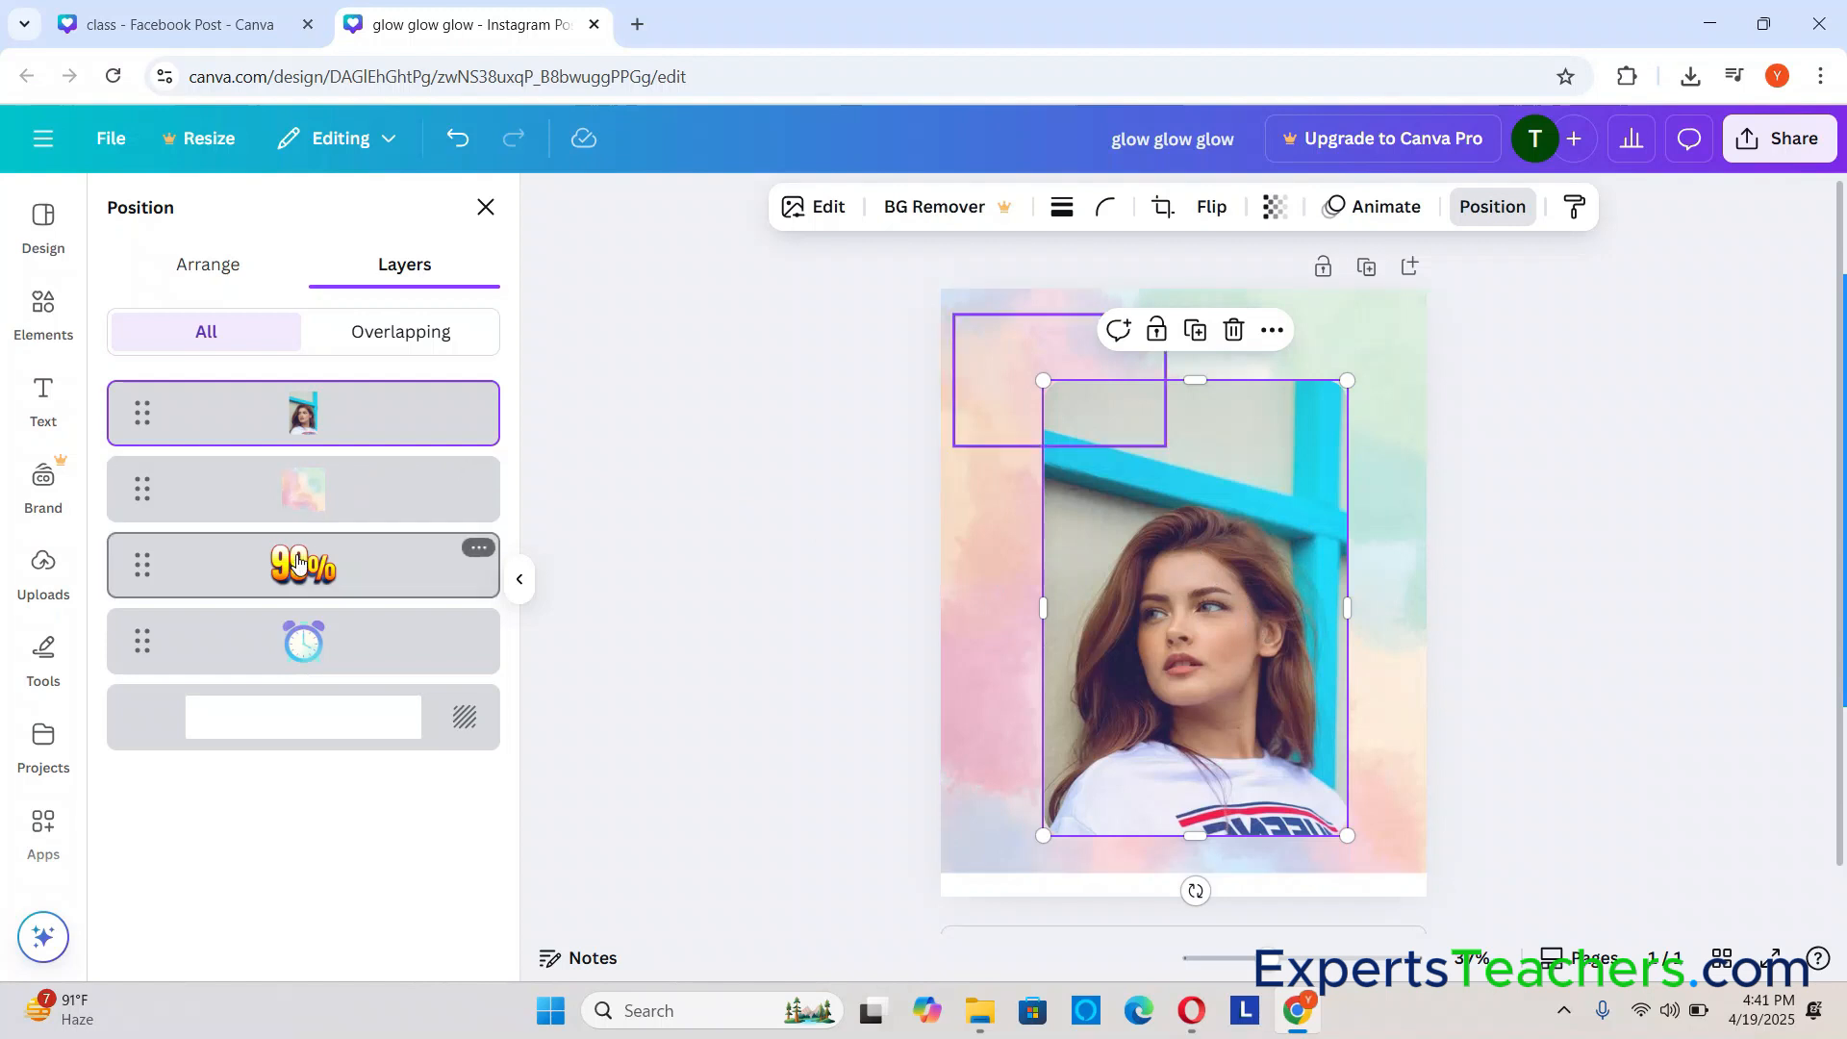
drag(295, 552, 309, 383)
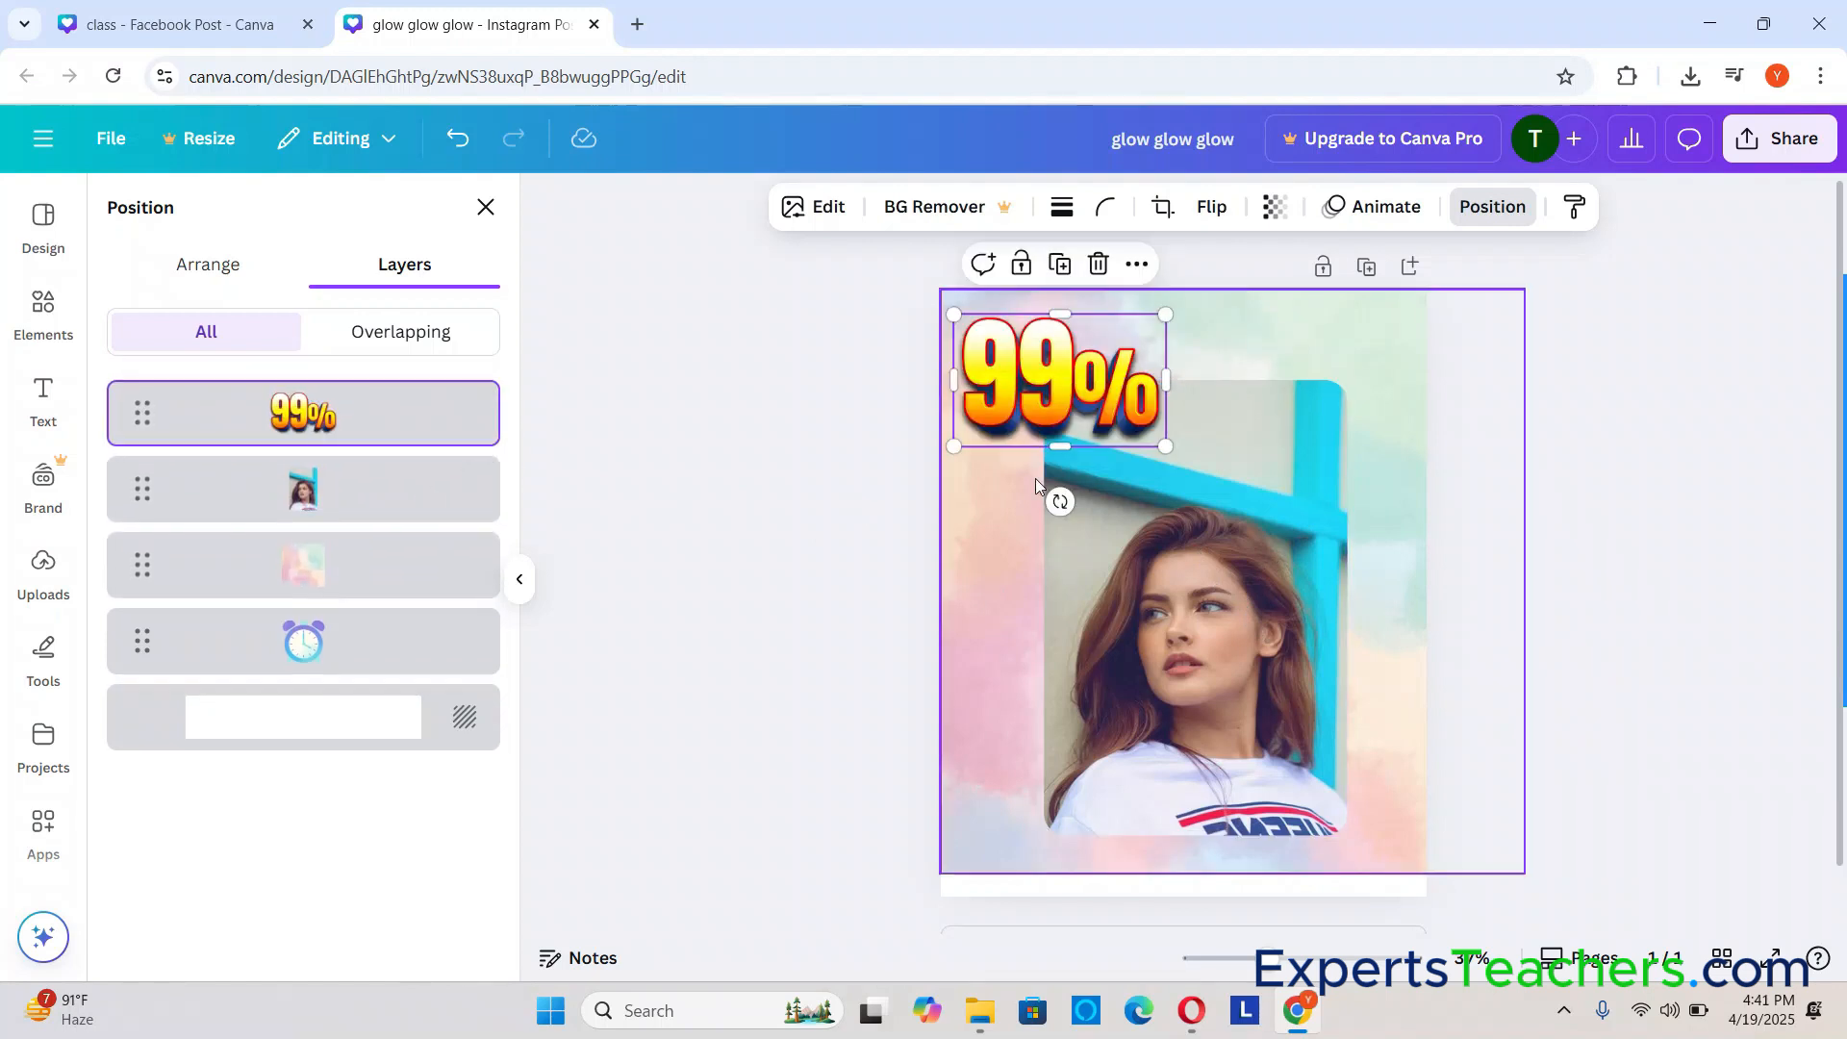
click(1672, 521)
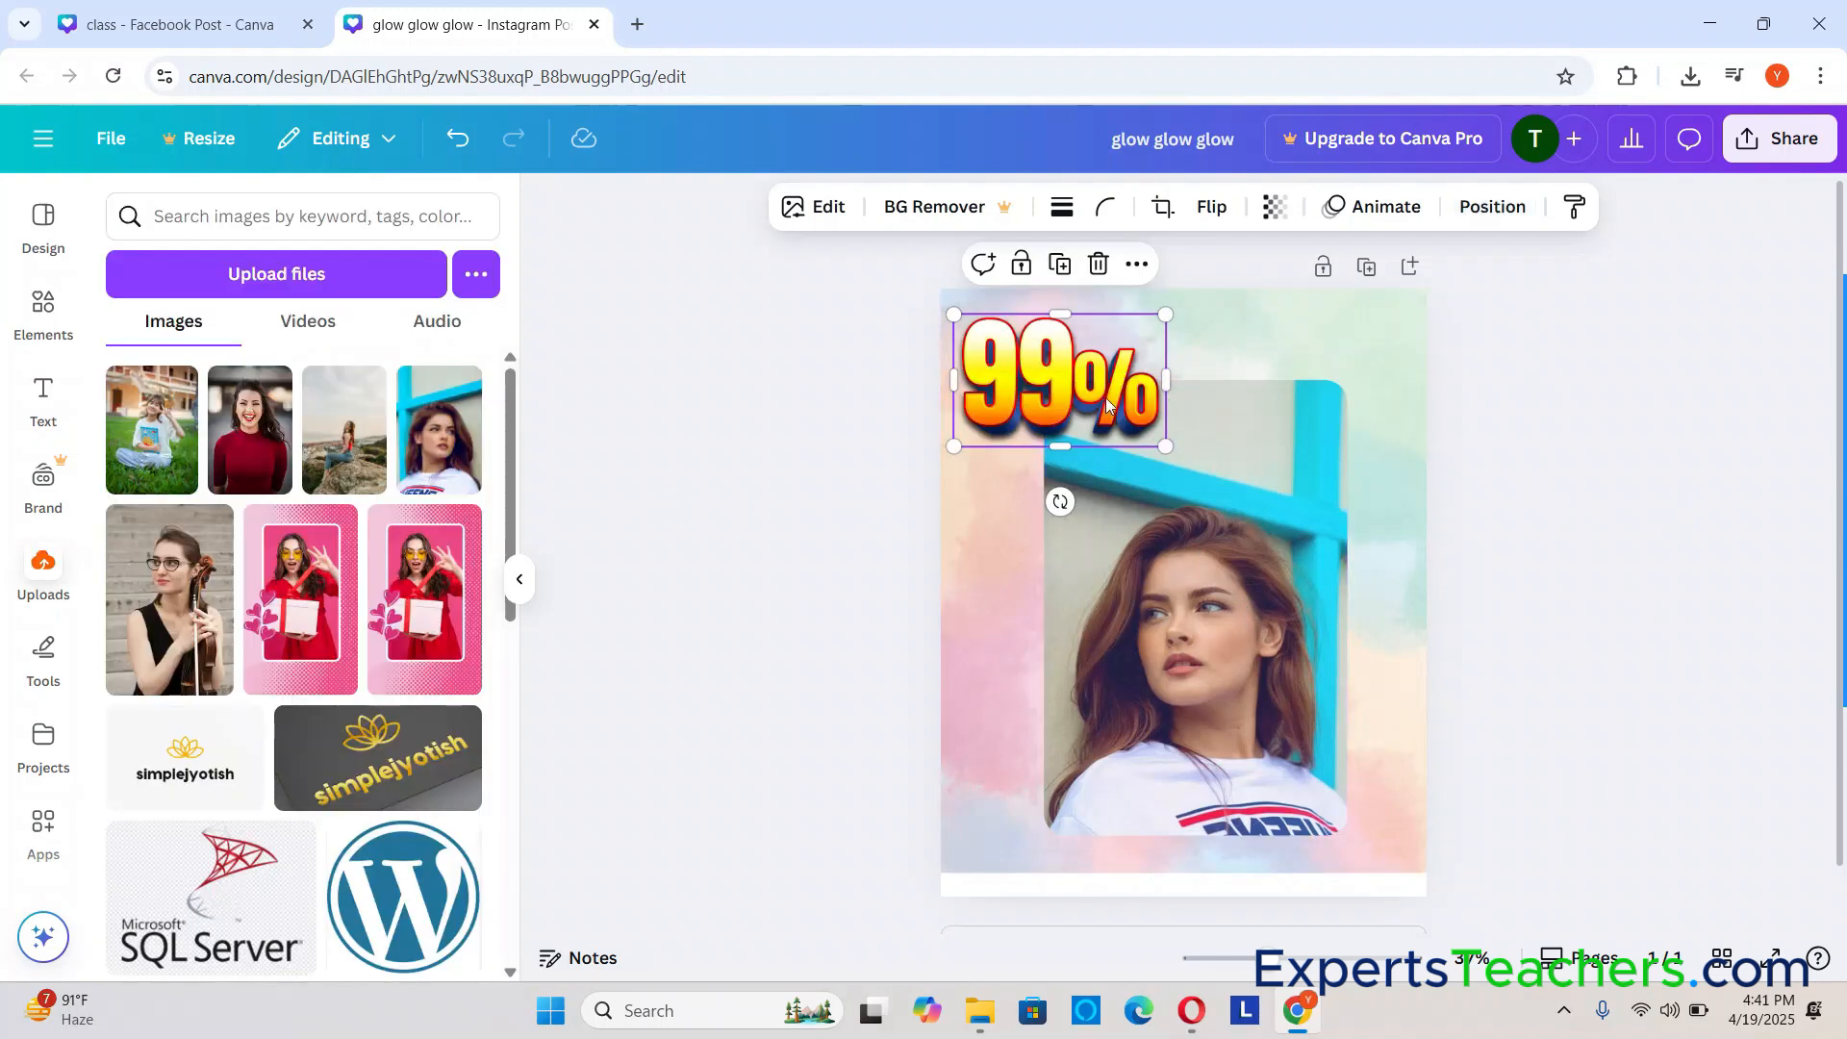
Step: Bring the alarm clock to the top of the layer order, above the 99% graphic, and select the pastel background layer
click(1486, 218)
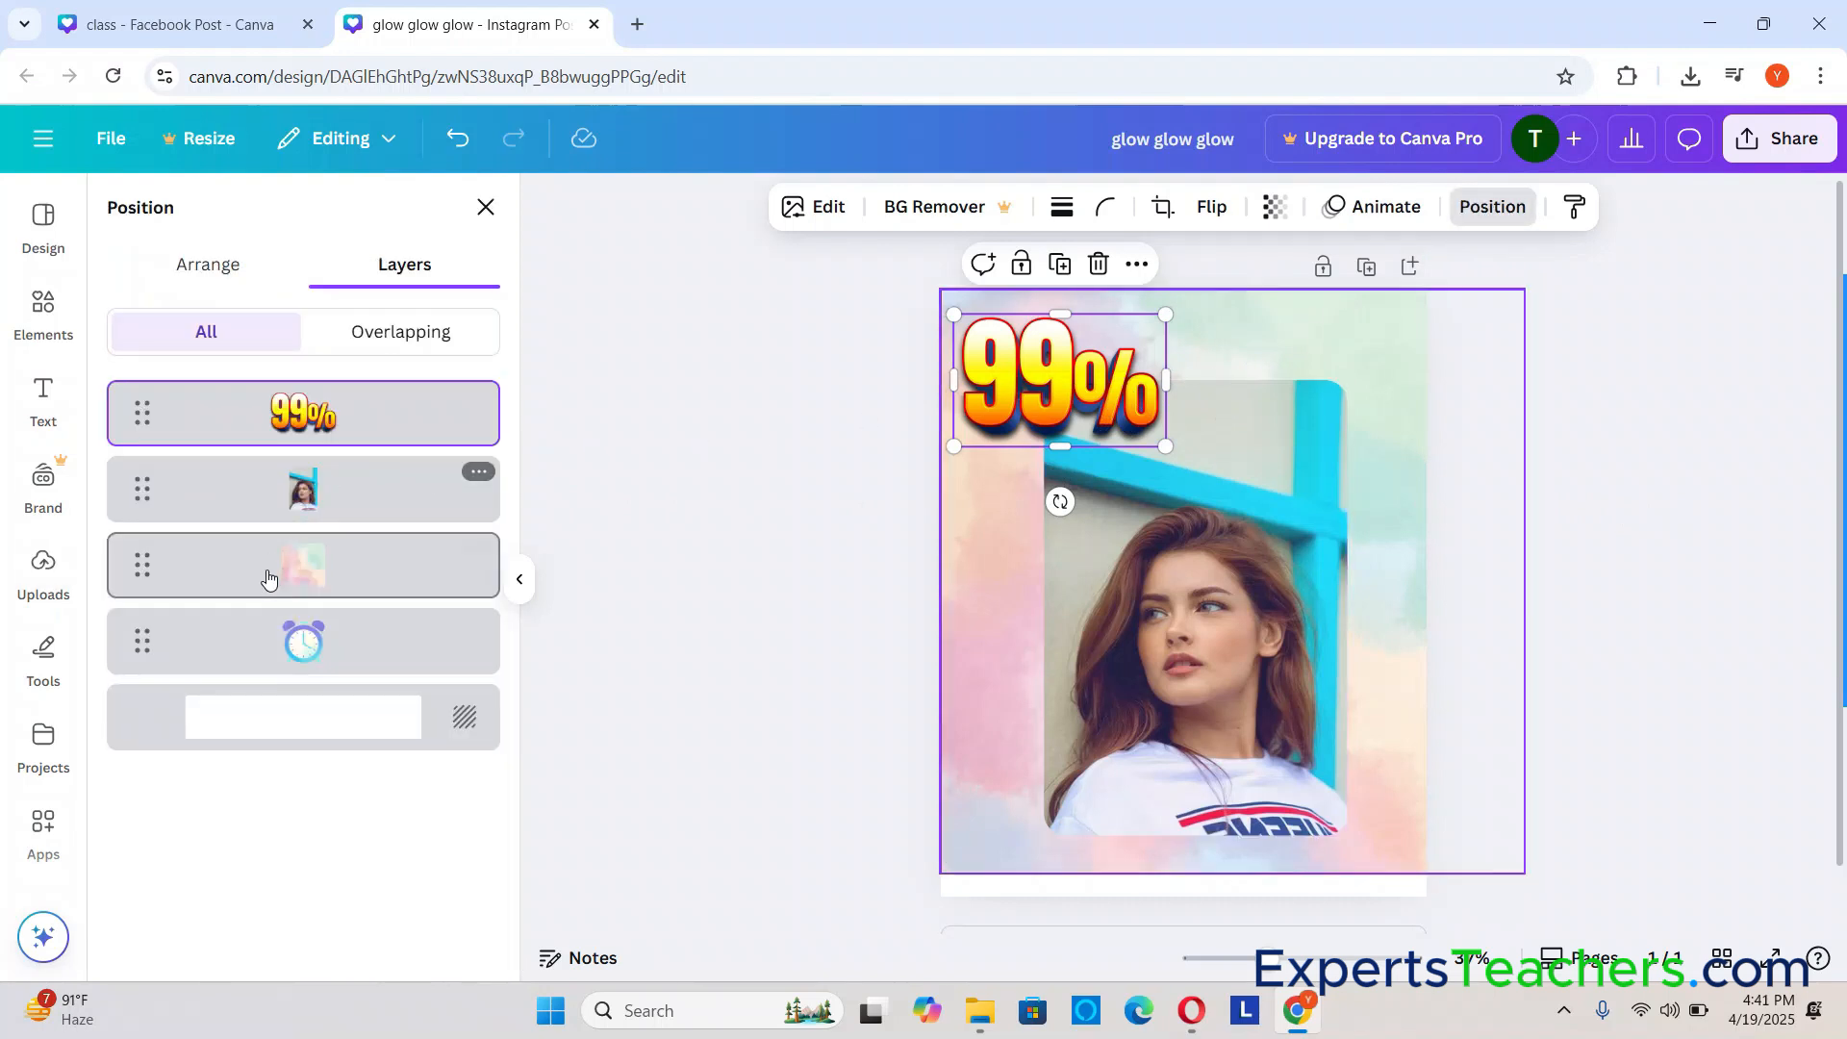
drag(288, 640, 293, 390)
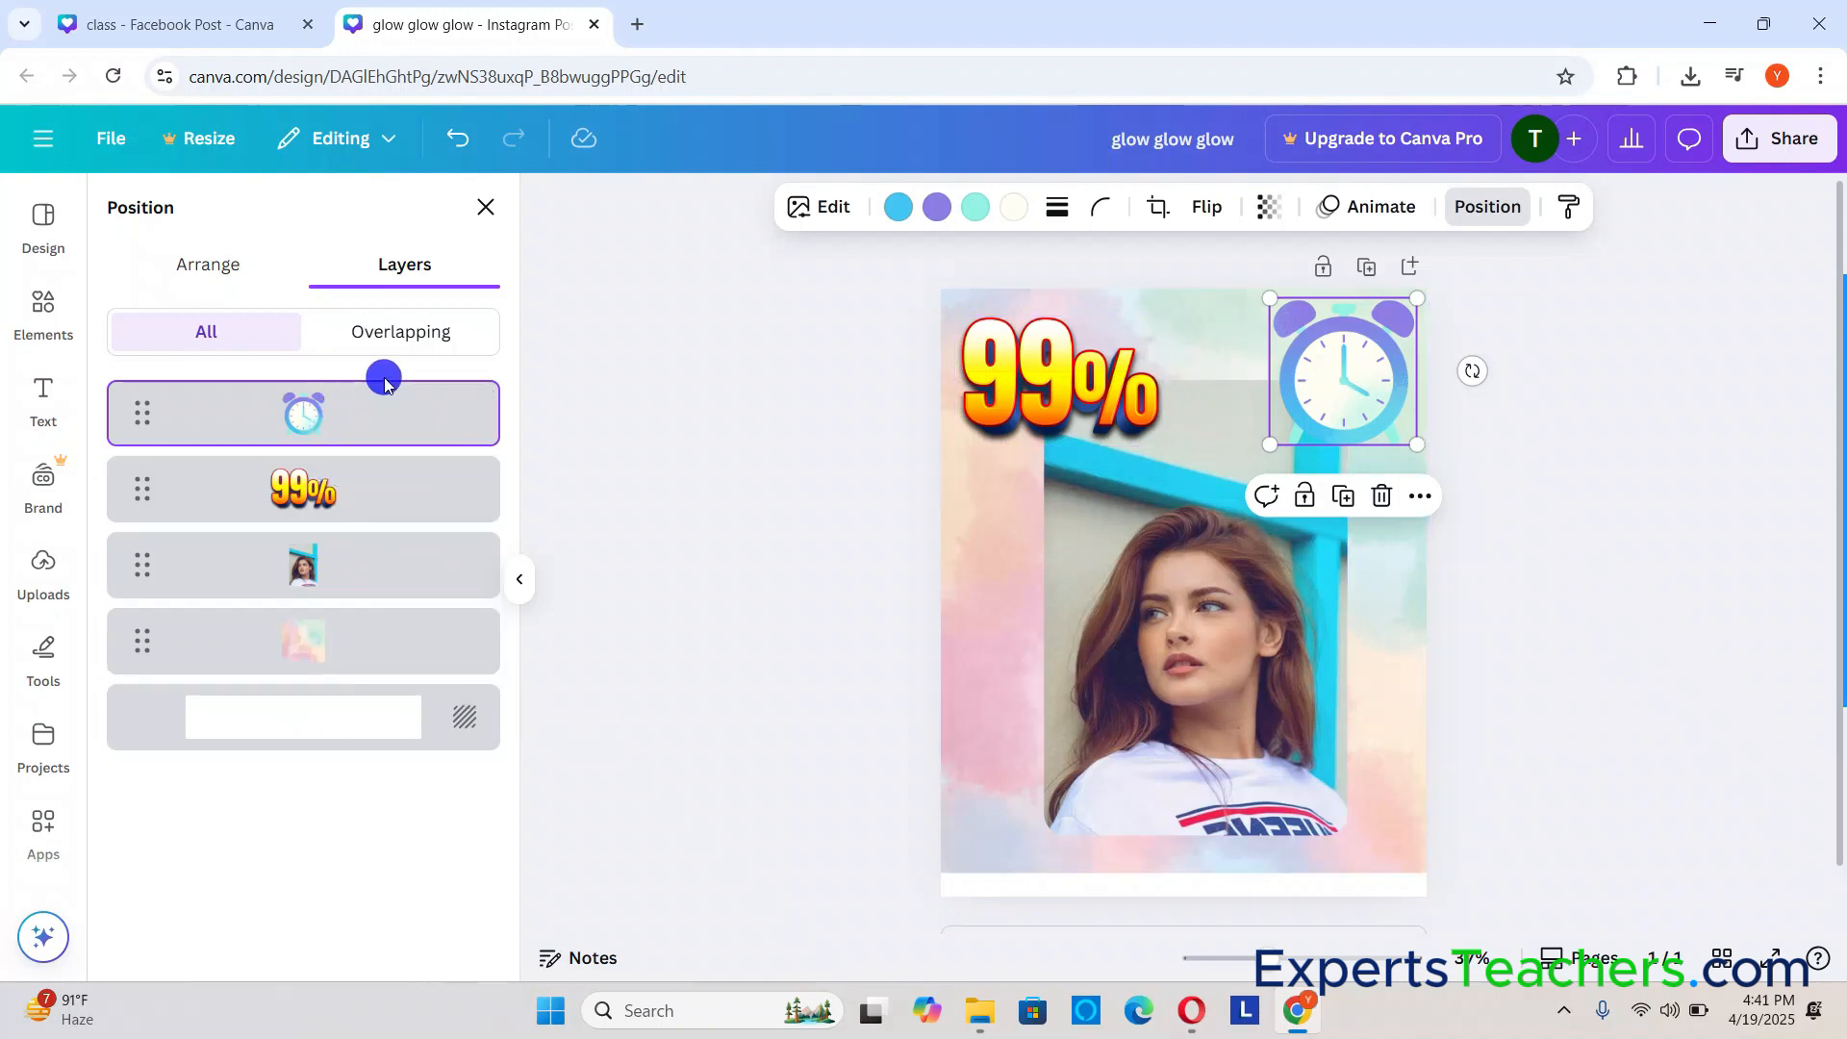
drag(318, 637, 347, 400)
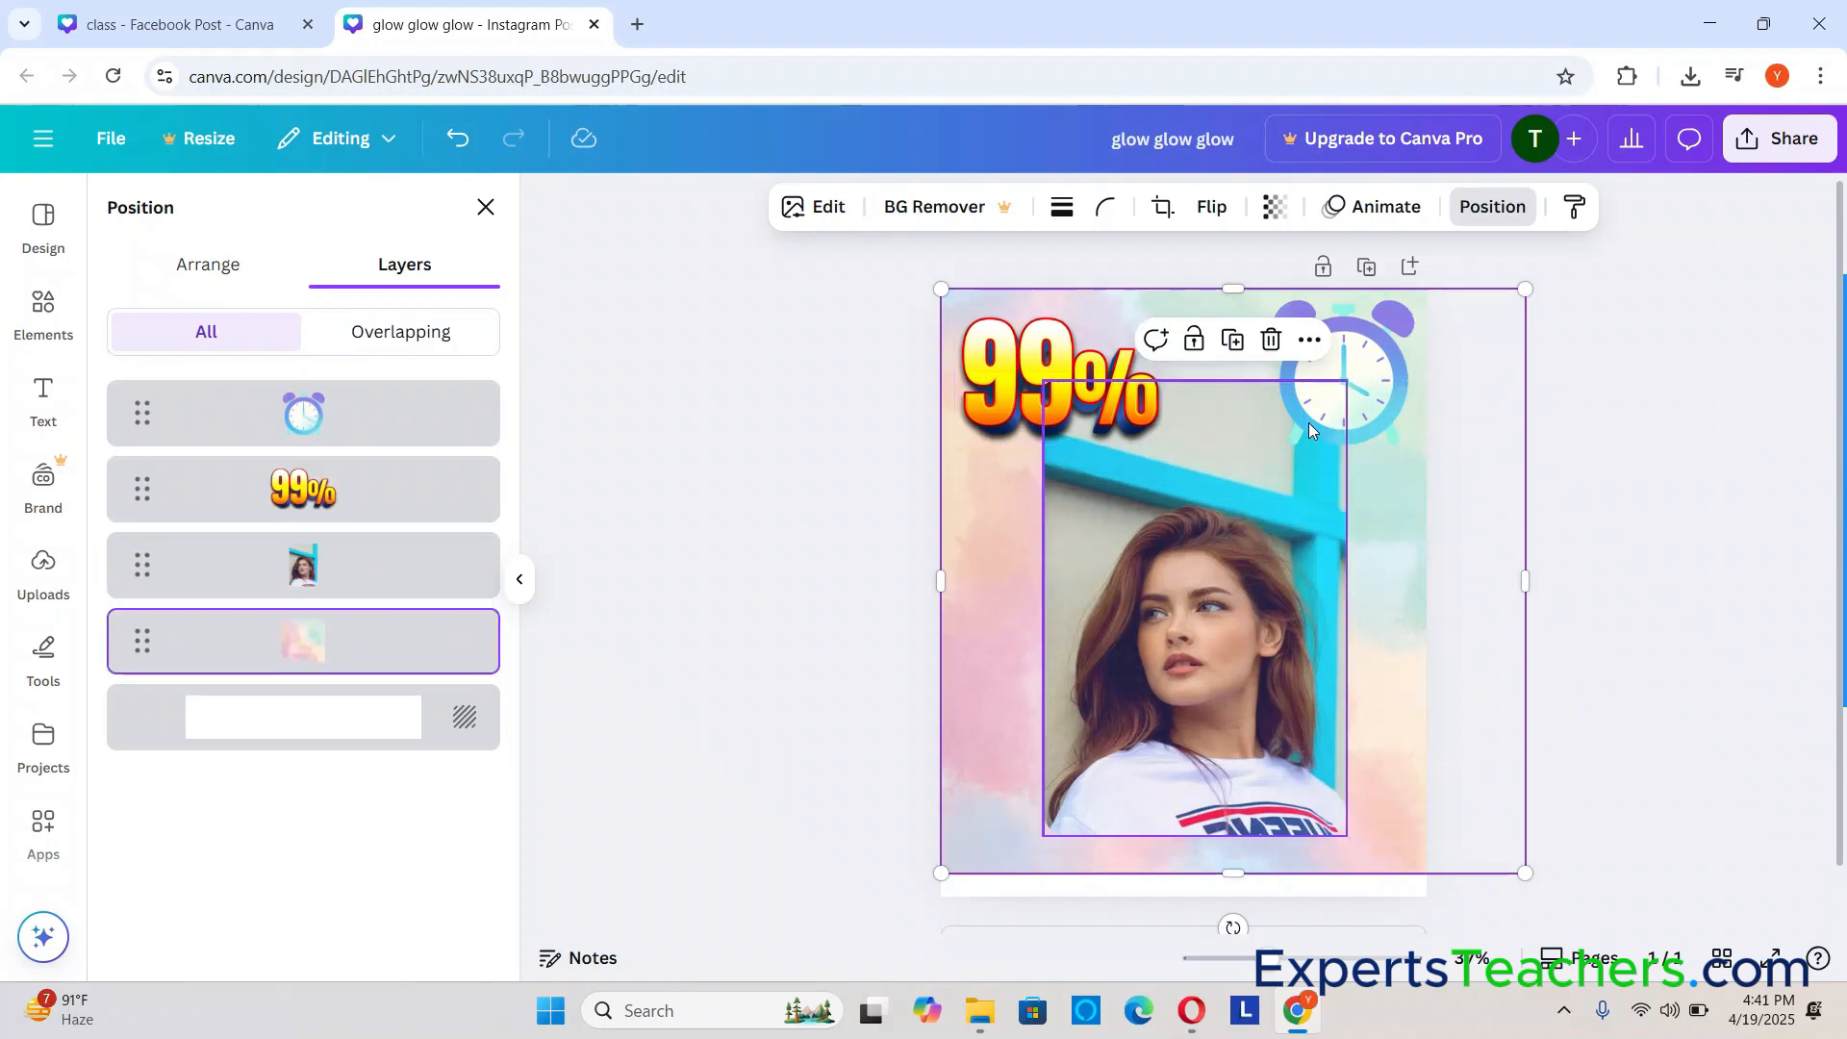
click(1678, 514)
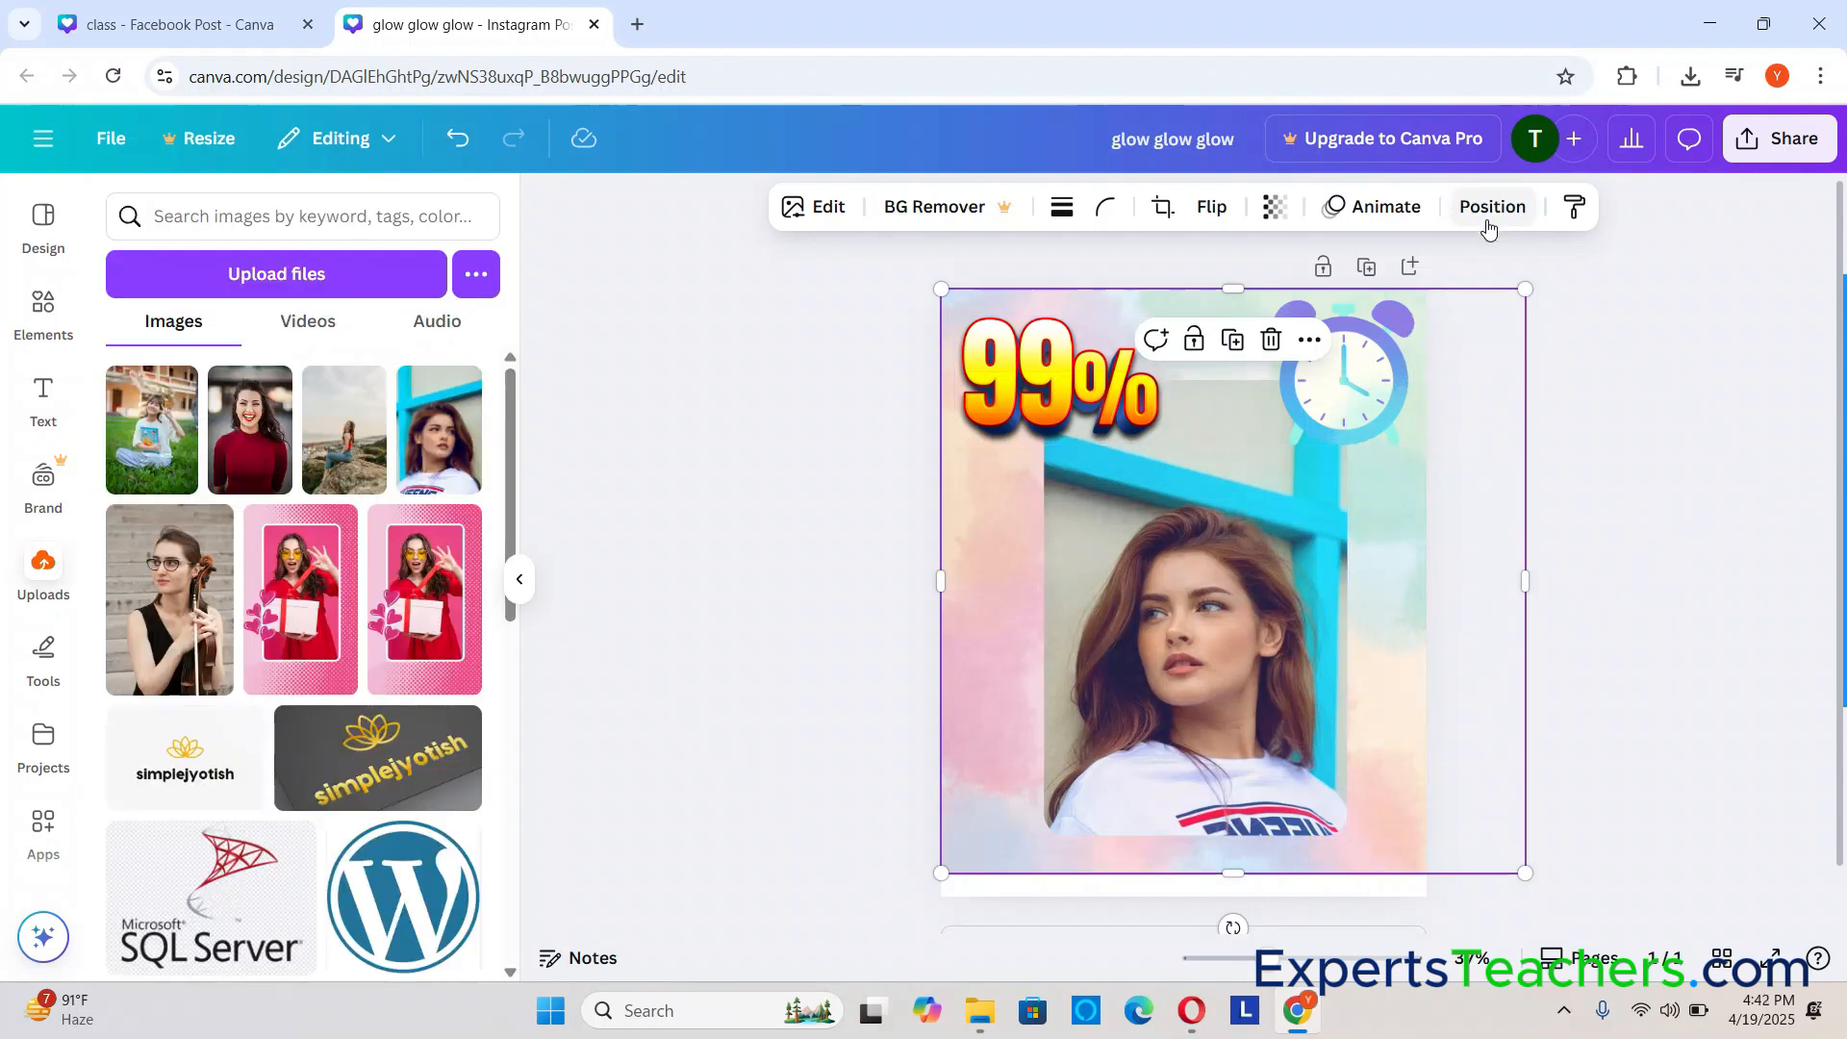